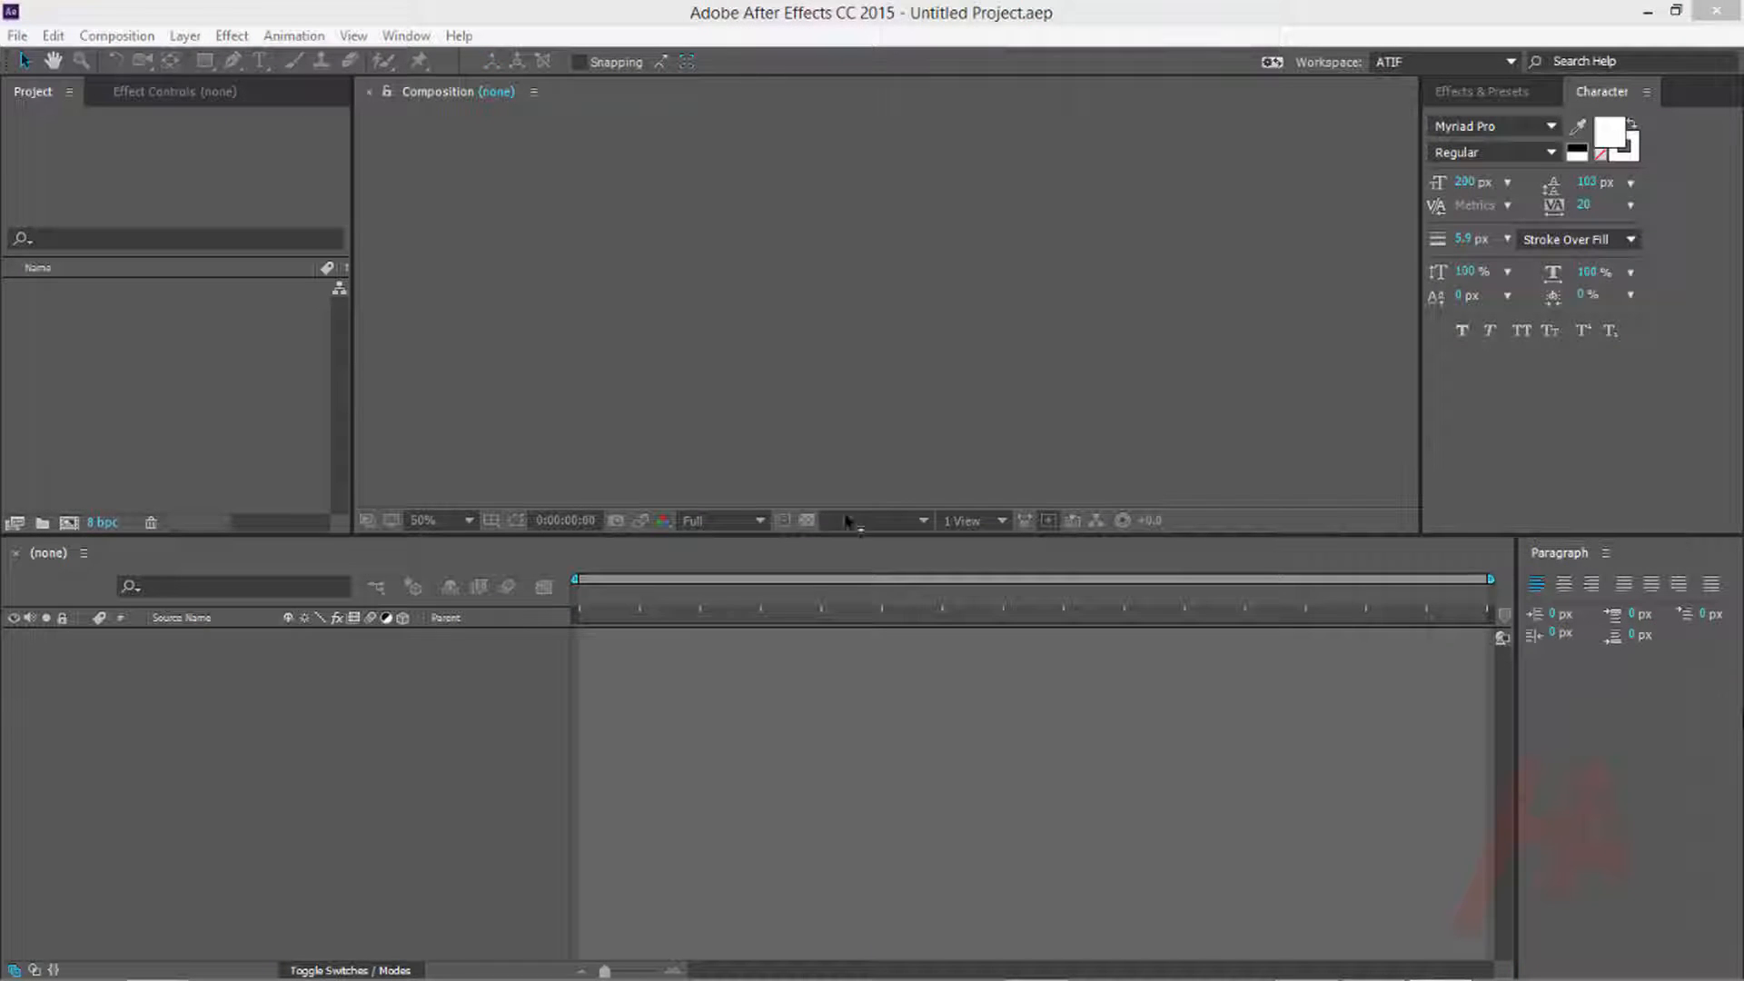
Create a composition named Main using the HDTV 1080 29.97 preset with a 10-second duration and a black background
left_click(116, 35)
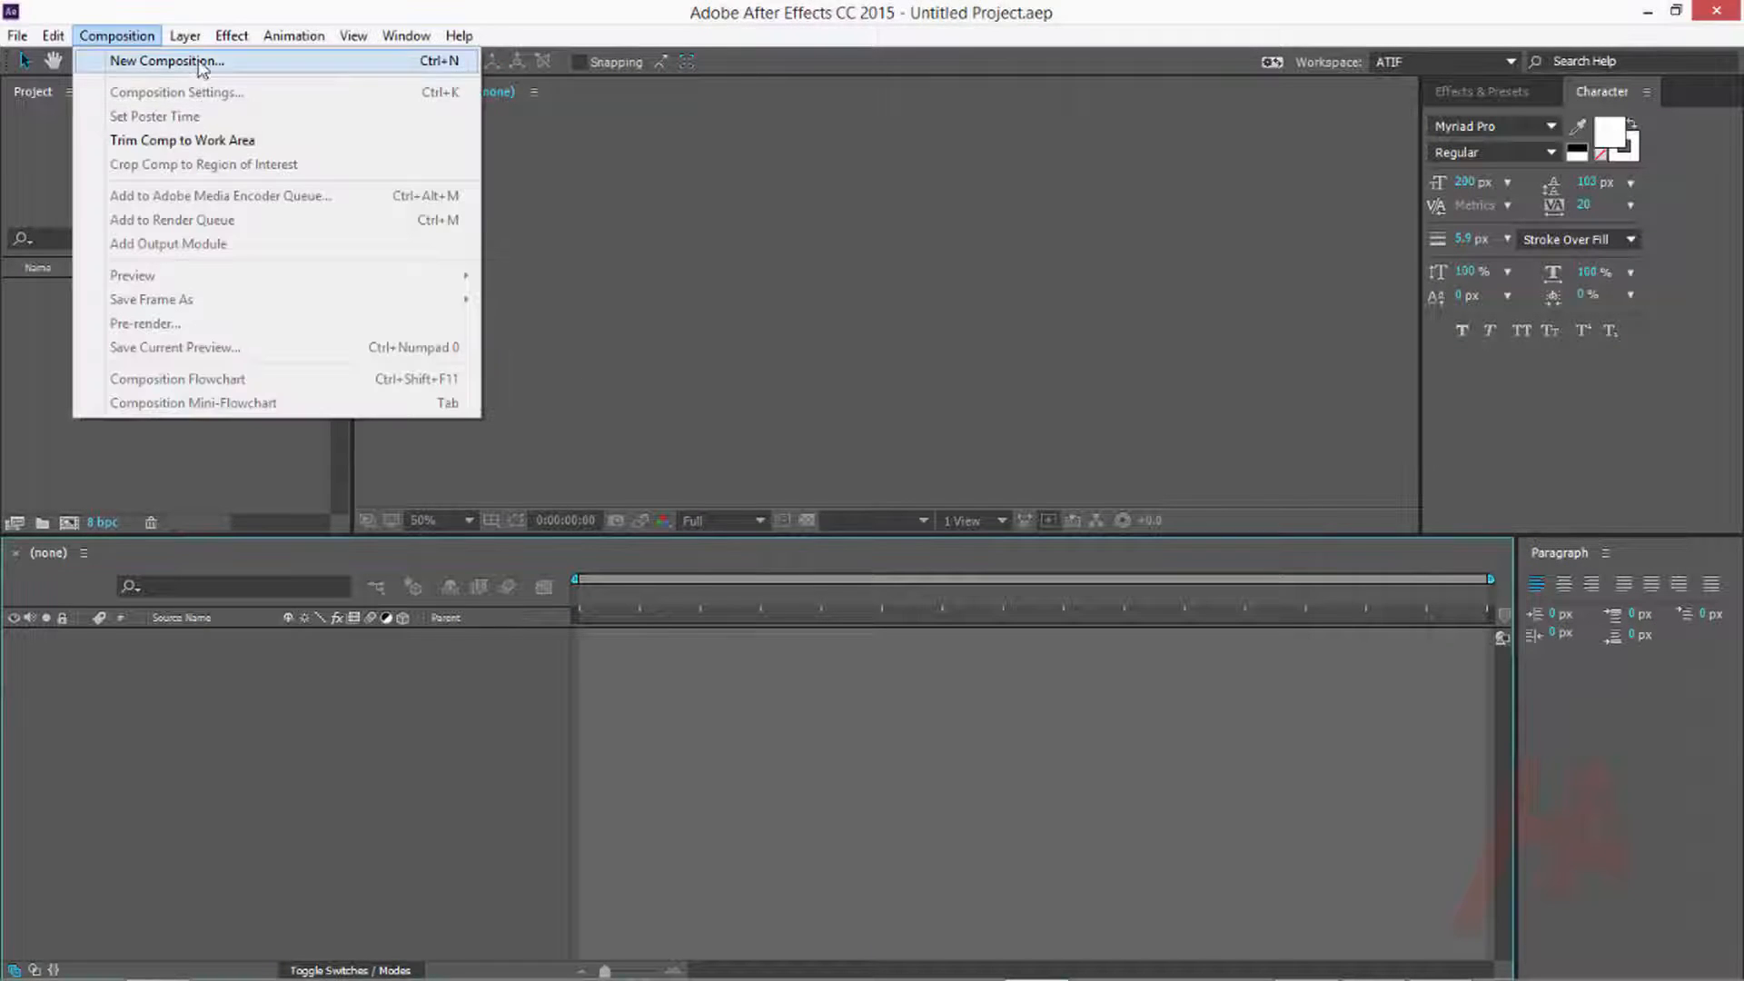
left_click(137, 58)
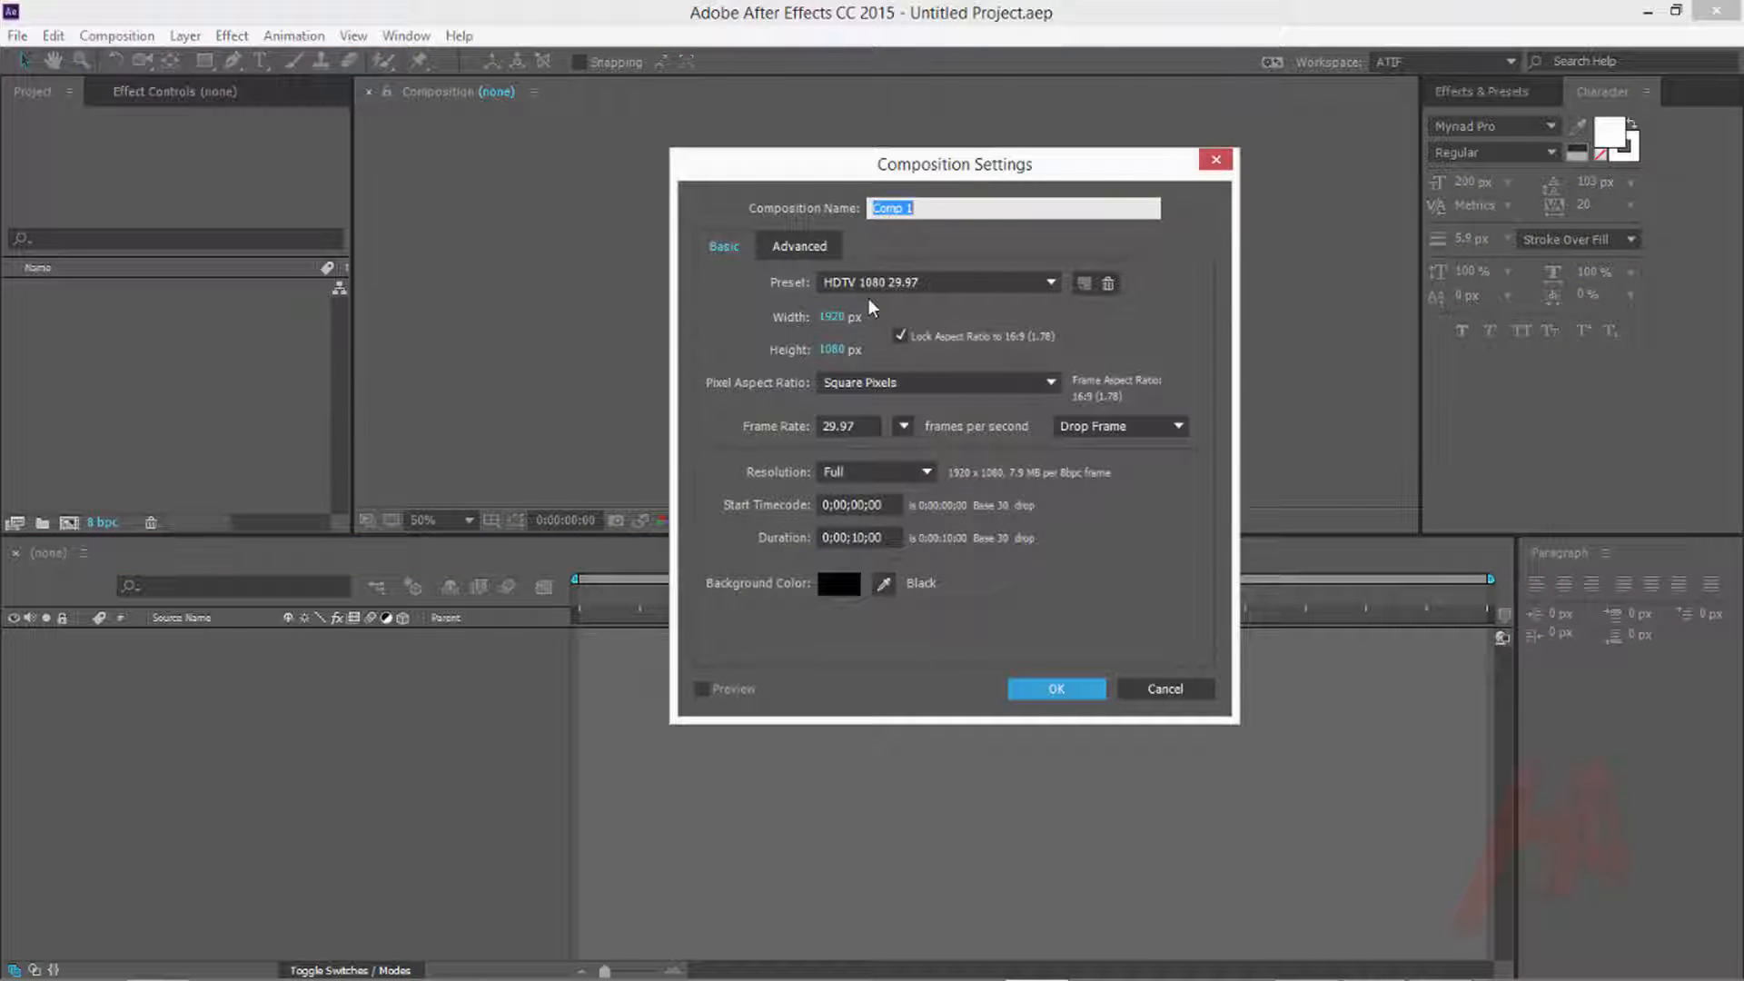
type("Main")
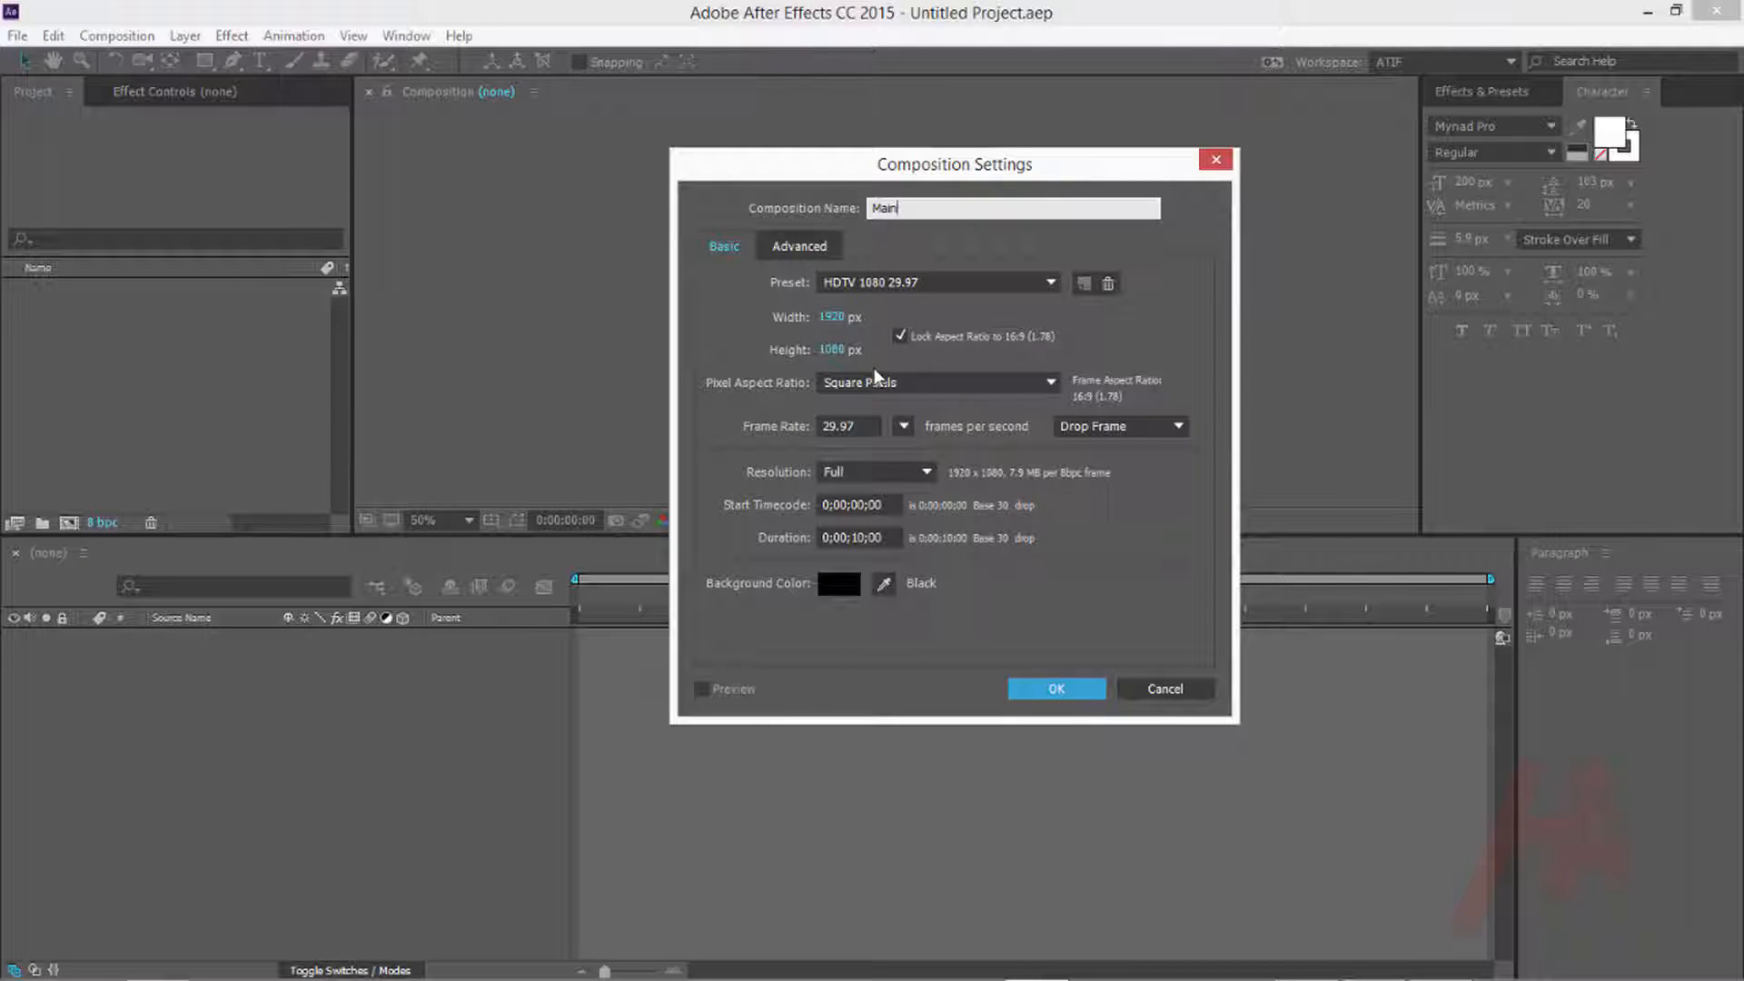
left_click(825, 427)
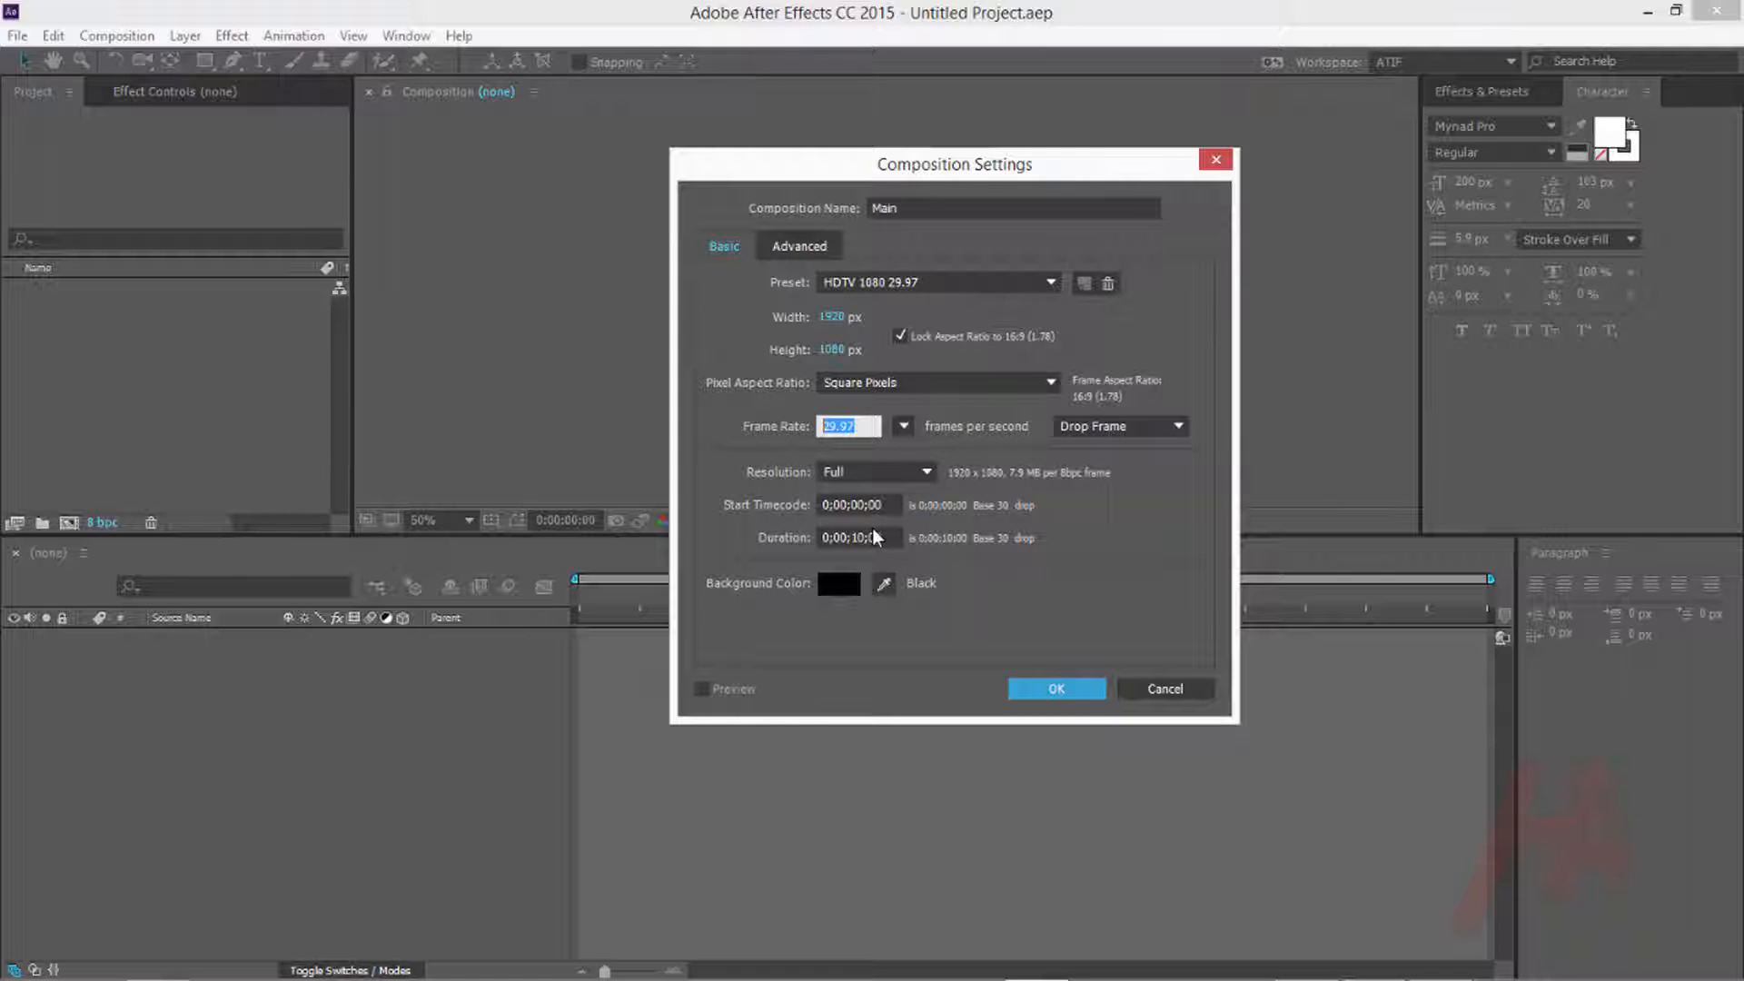
left_click(843, 543)
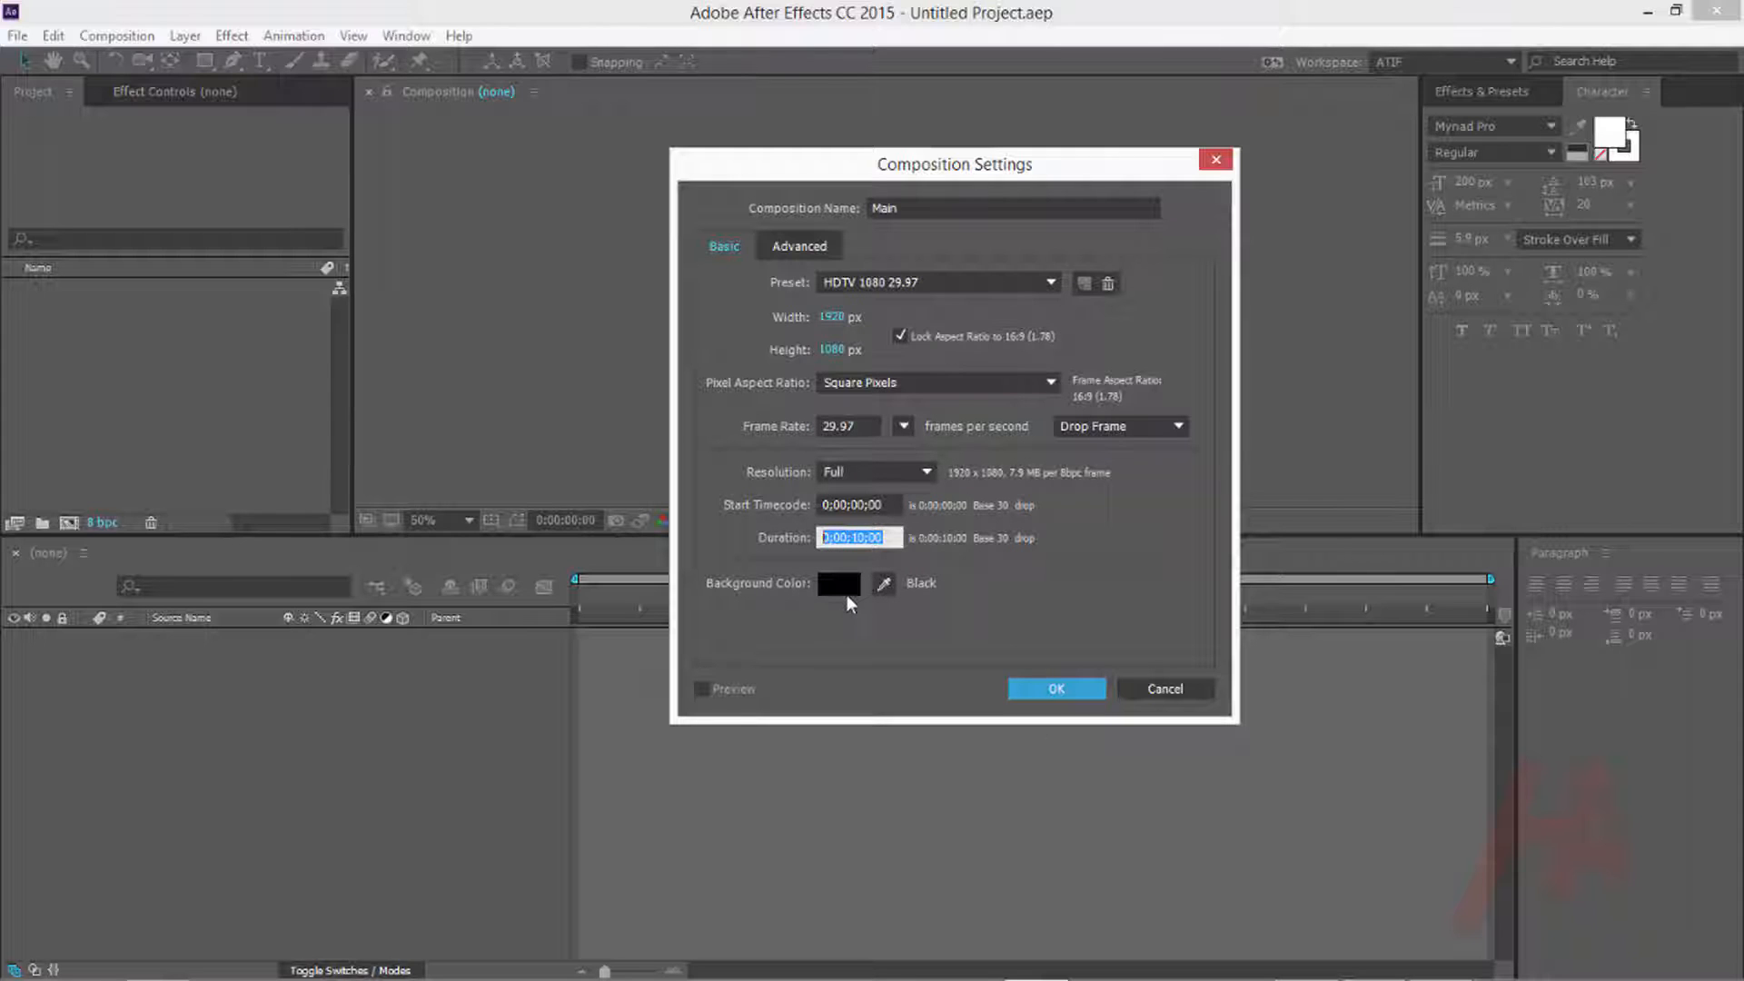
left_click(1066, 697)
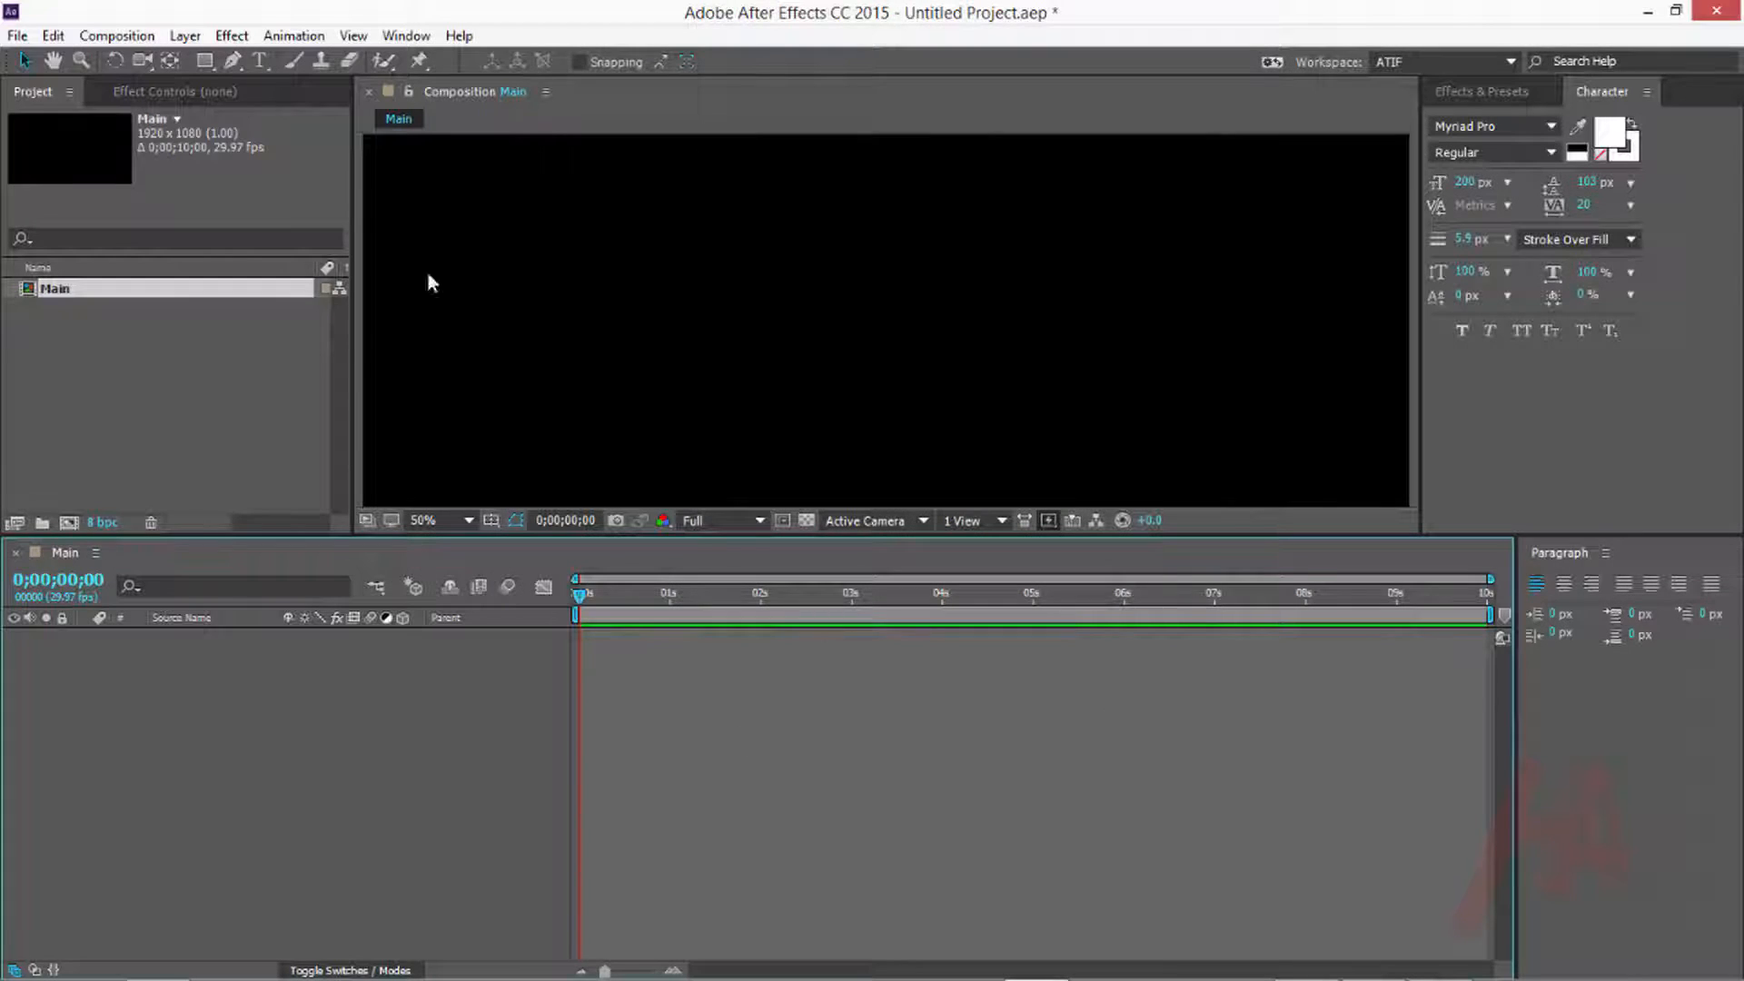
Create a white solid layer named Floor at the composition's size
left_click(184, 36)
mouse_move(218, 60)
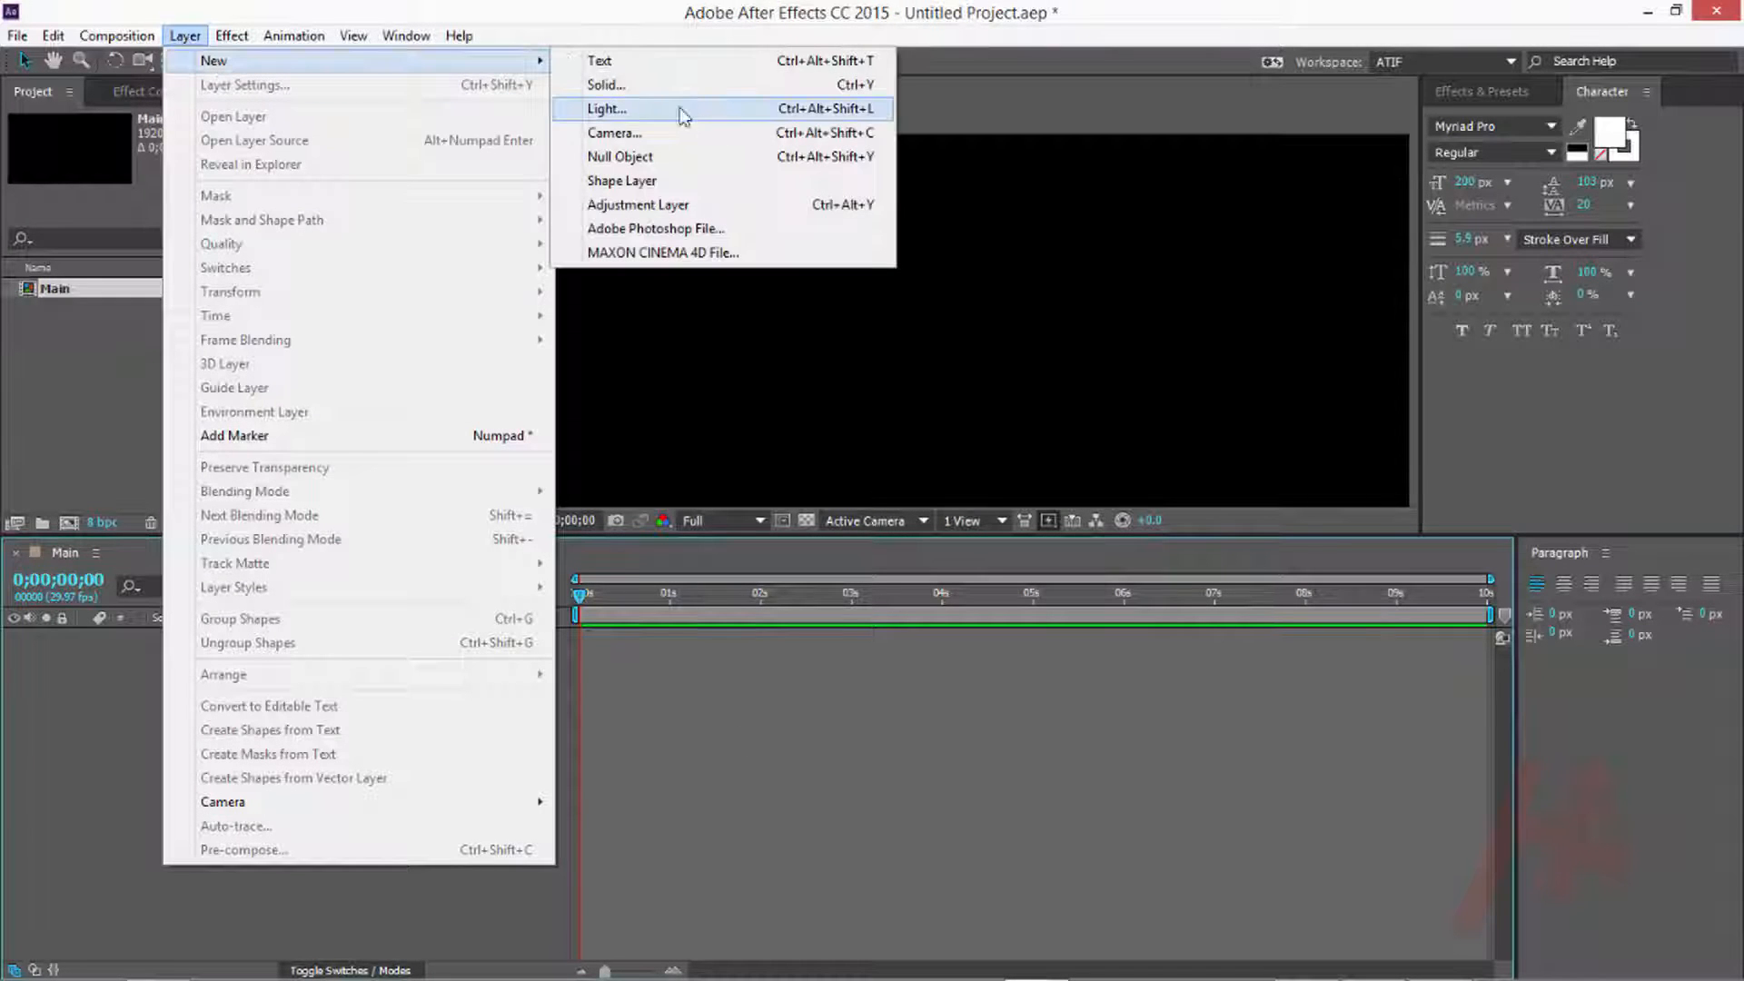
left_click(647, 88)
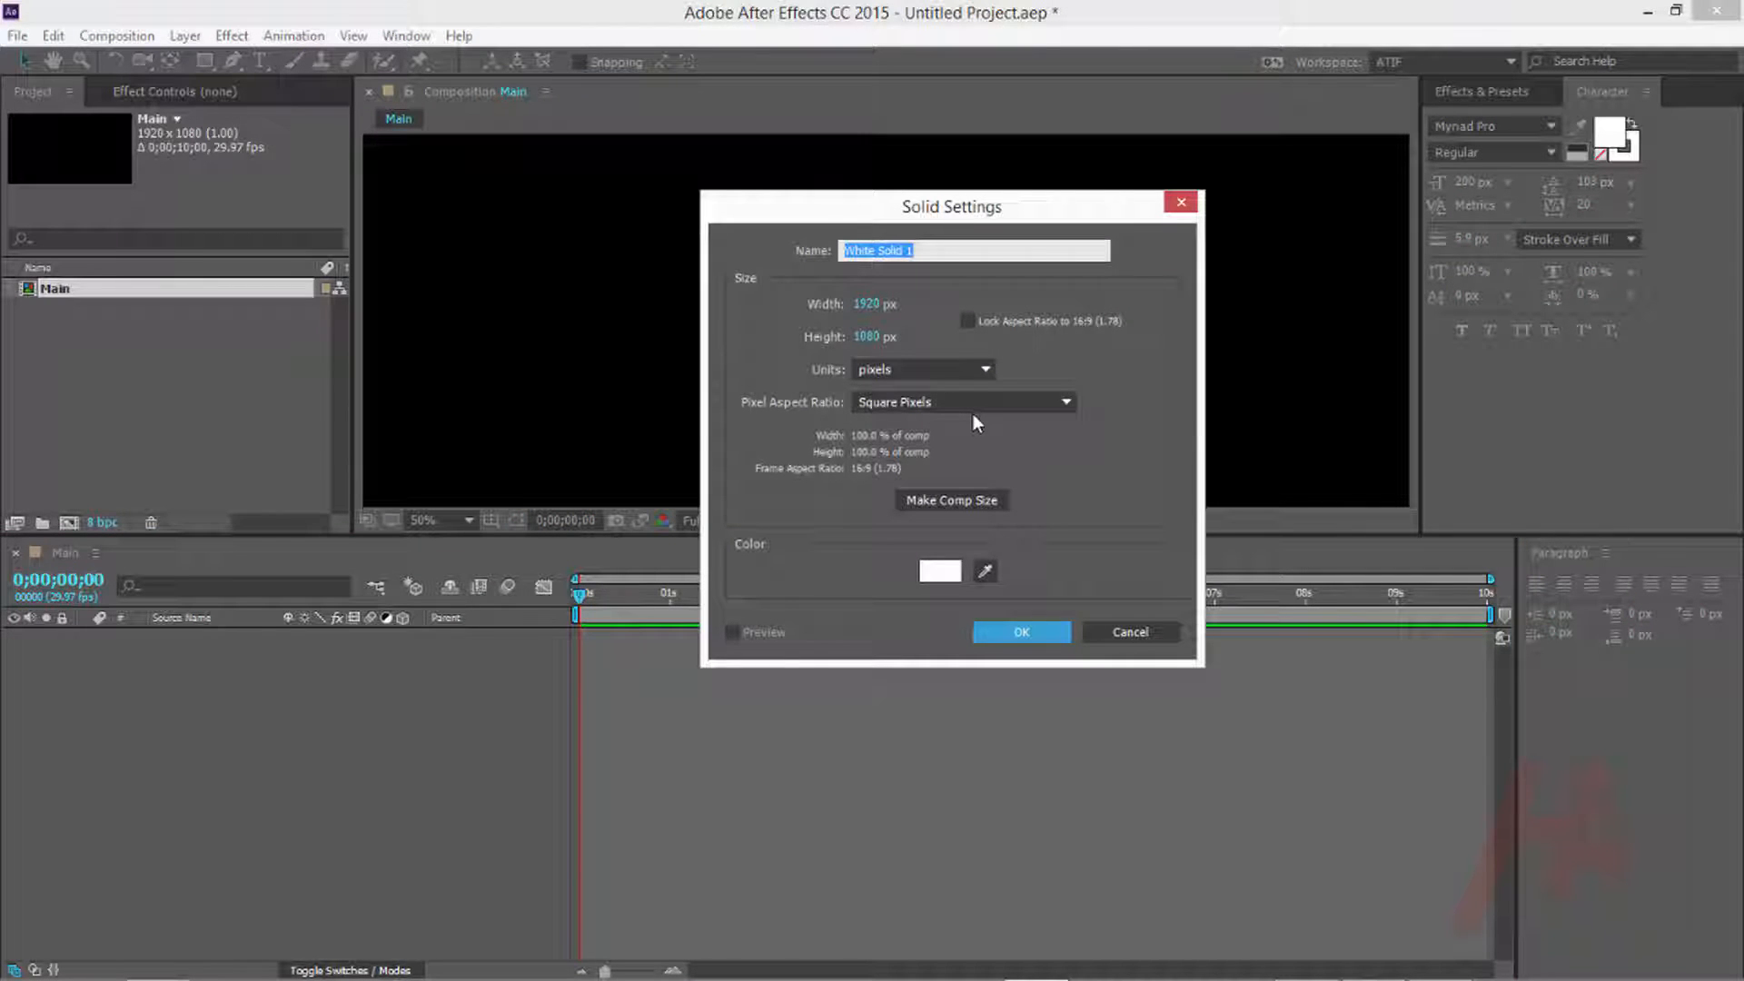
type("Floor")
left_click(952, 501)
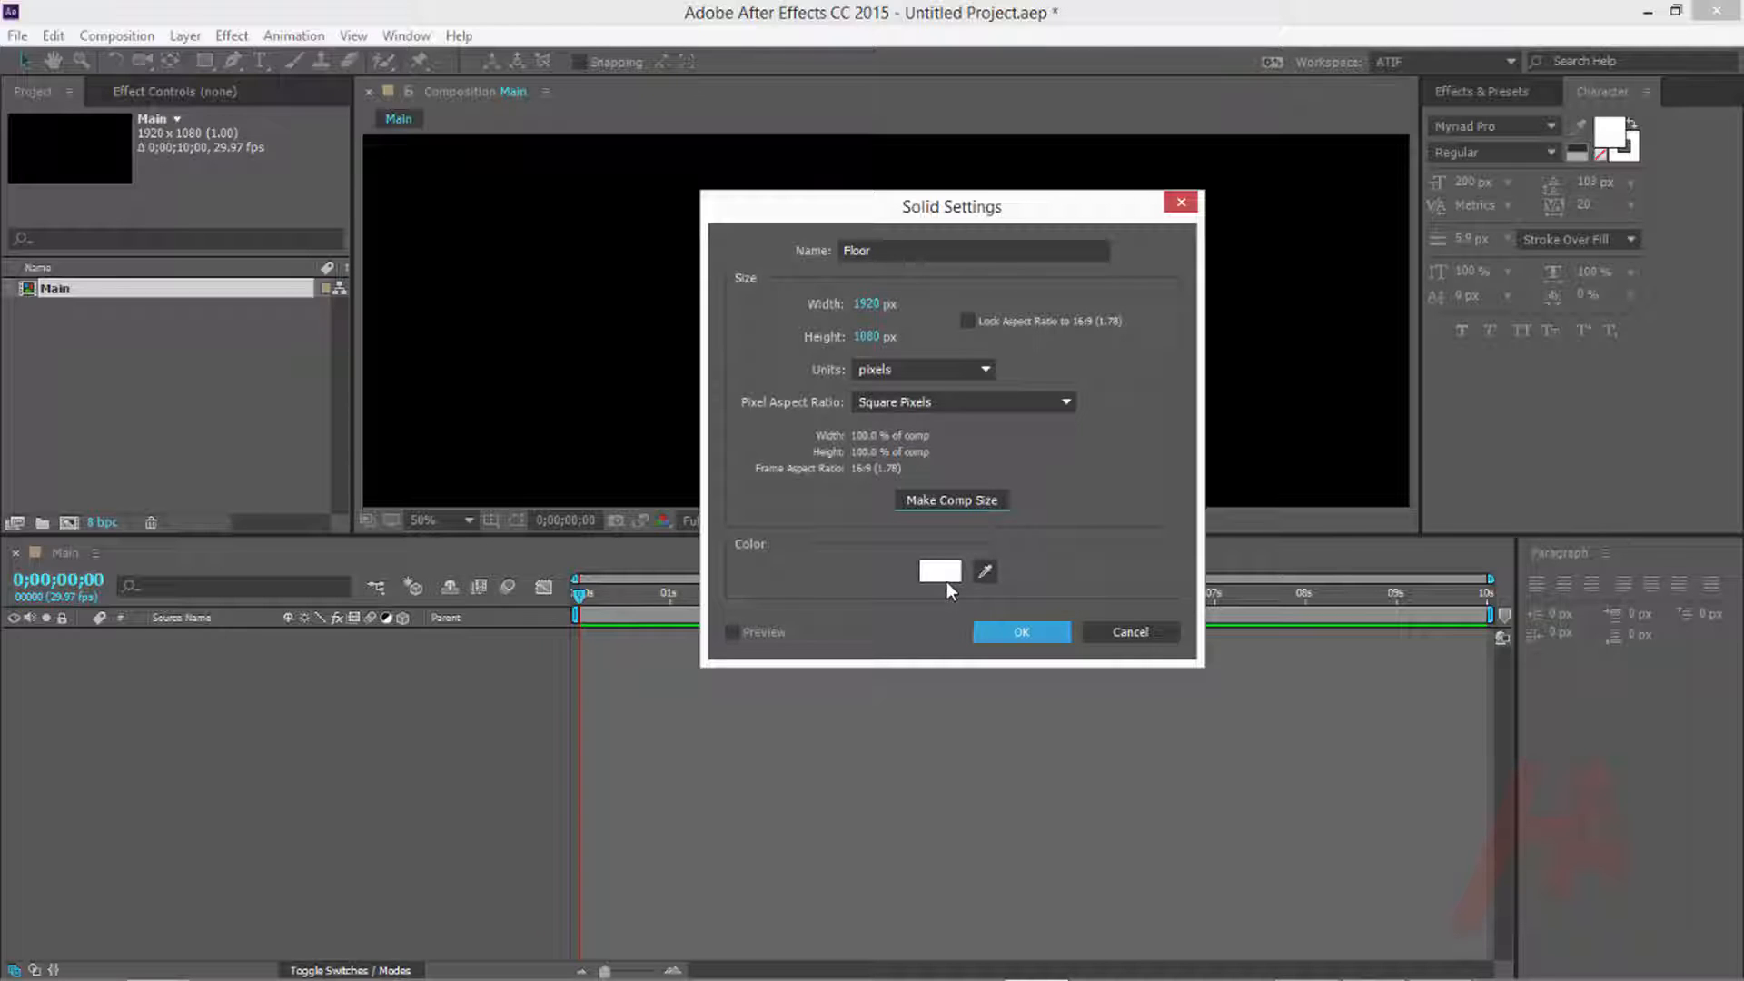
left_click(1029, 638)
Make the Floor layer 3D and set its X orientation to 90°
scroll(884, 376, "down", 1)
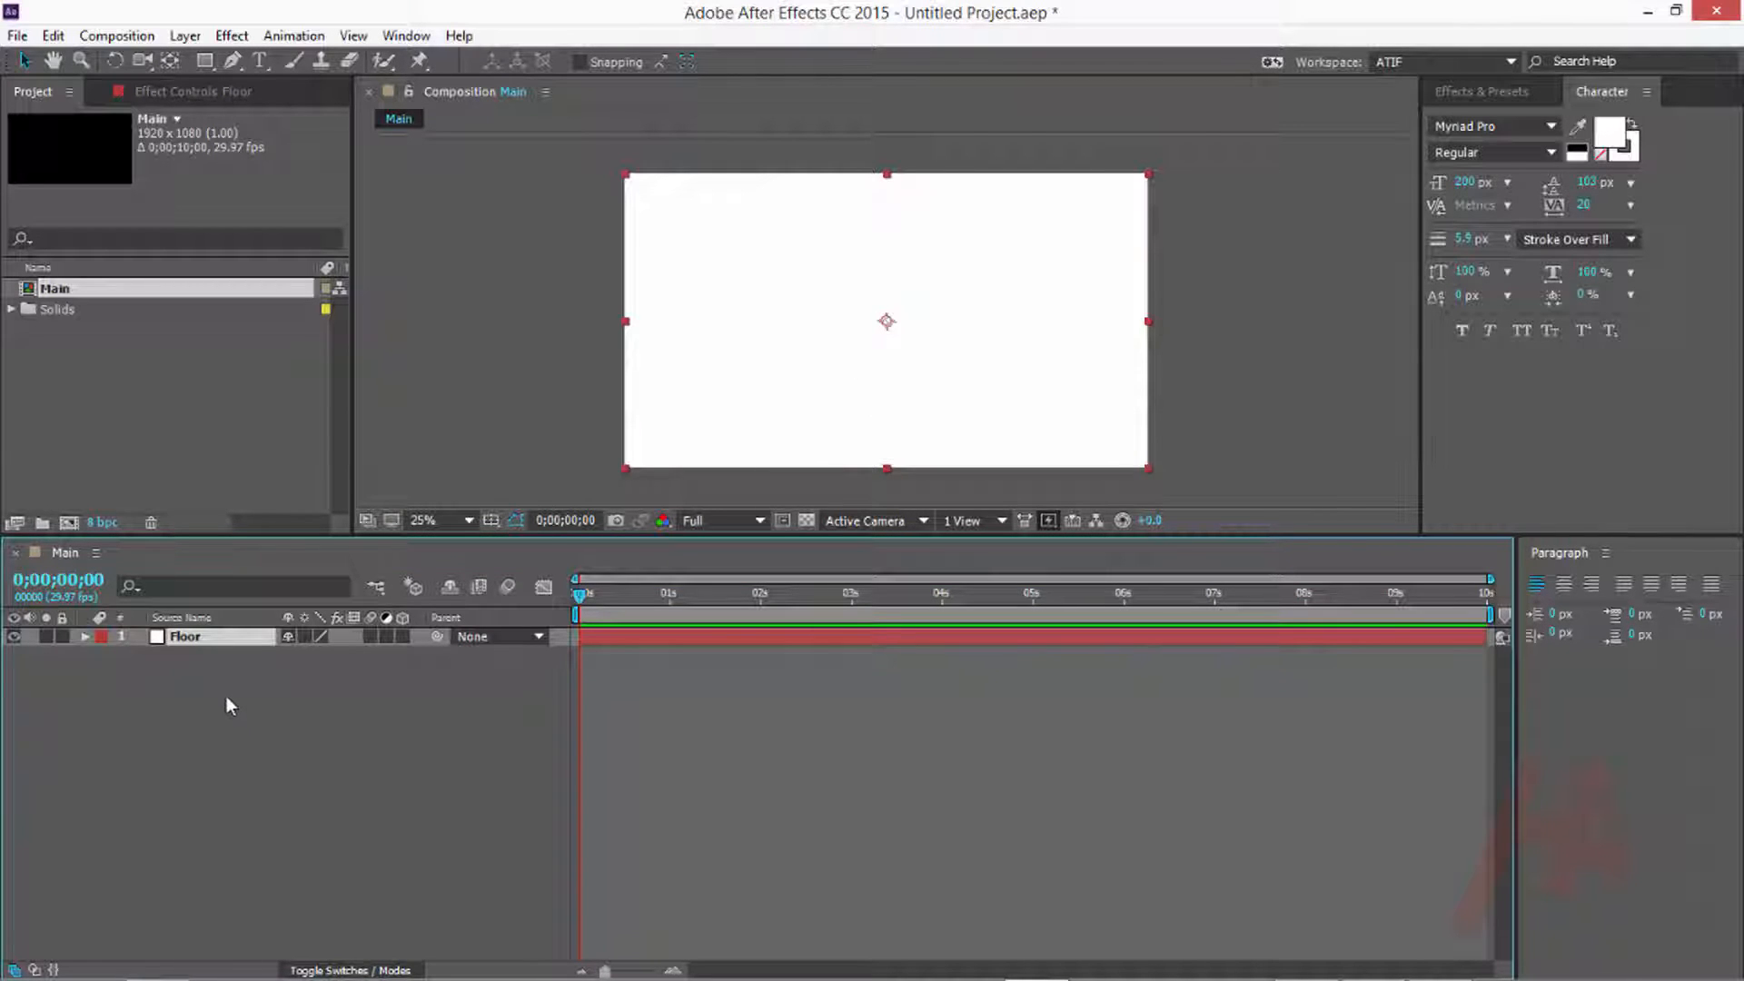
left_click(406, 635)
left_click(84, 637)
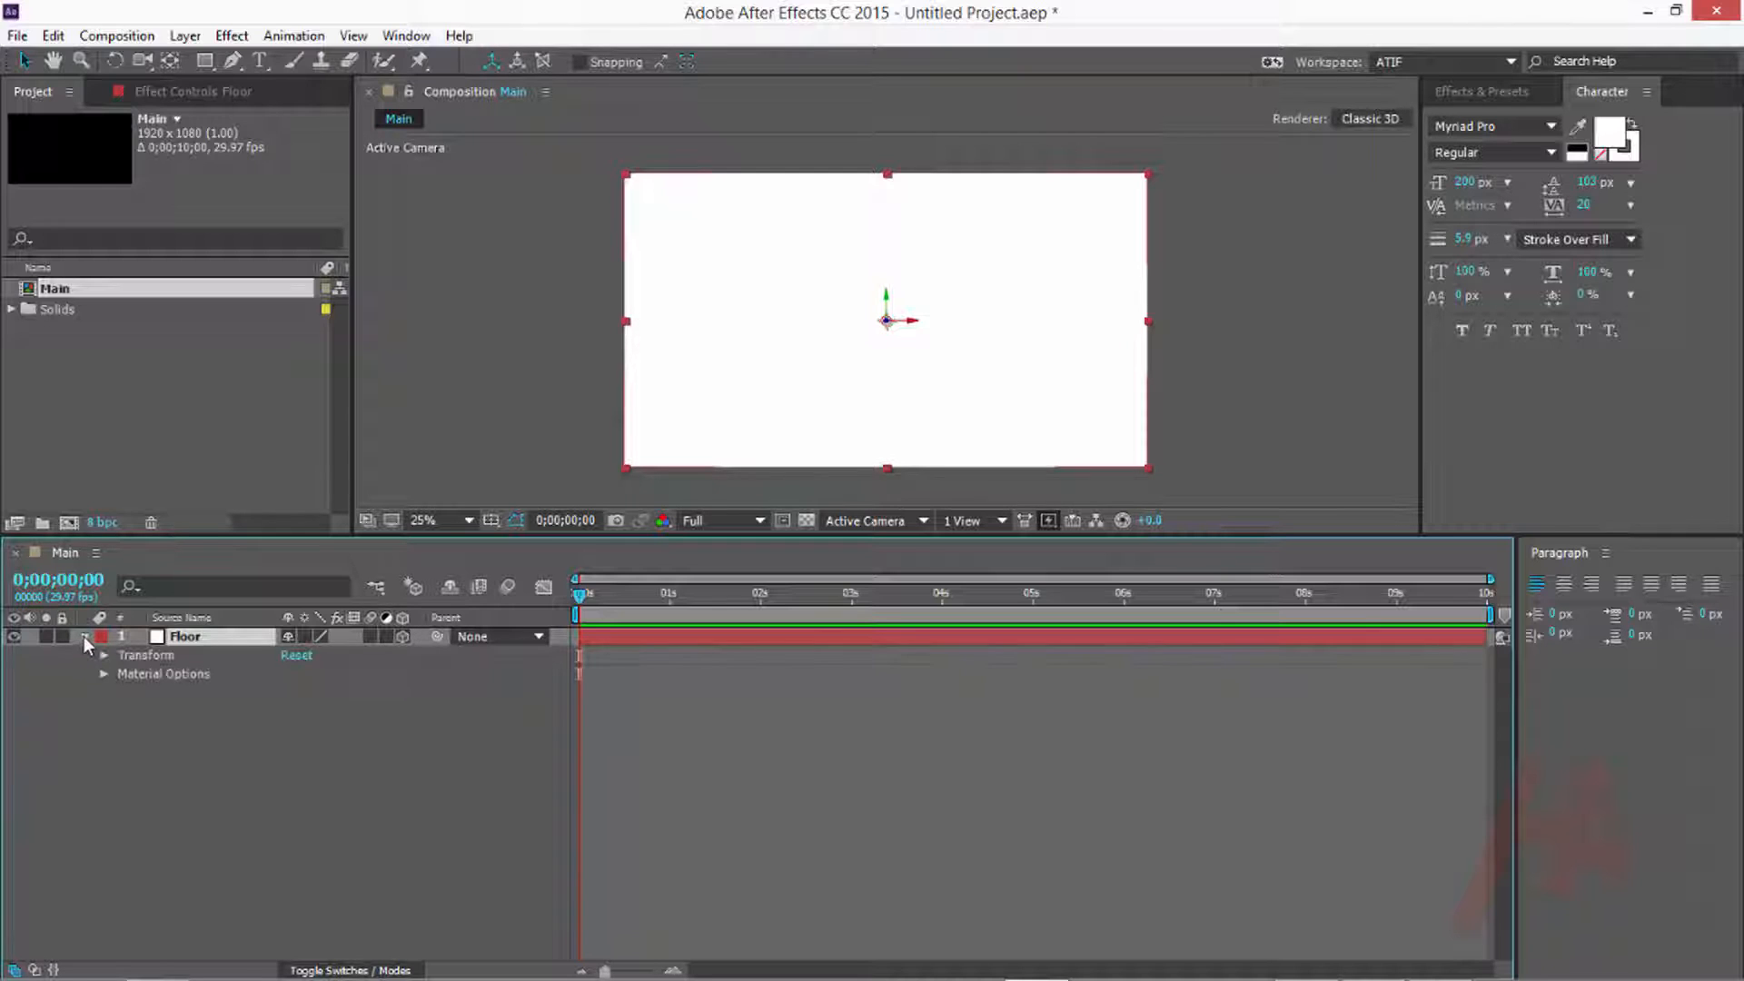
left_click(104, 656)
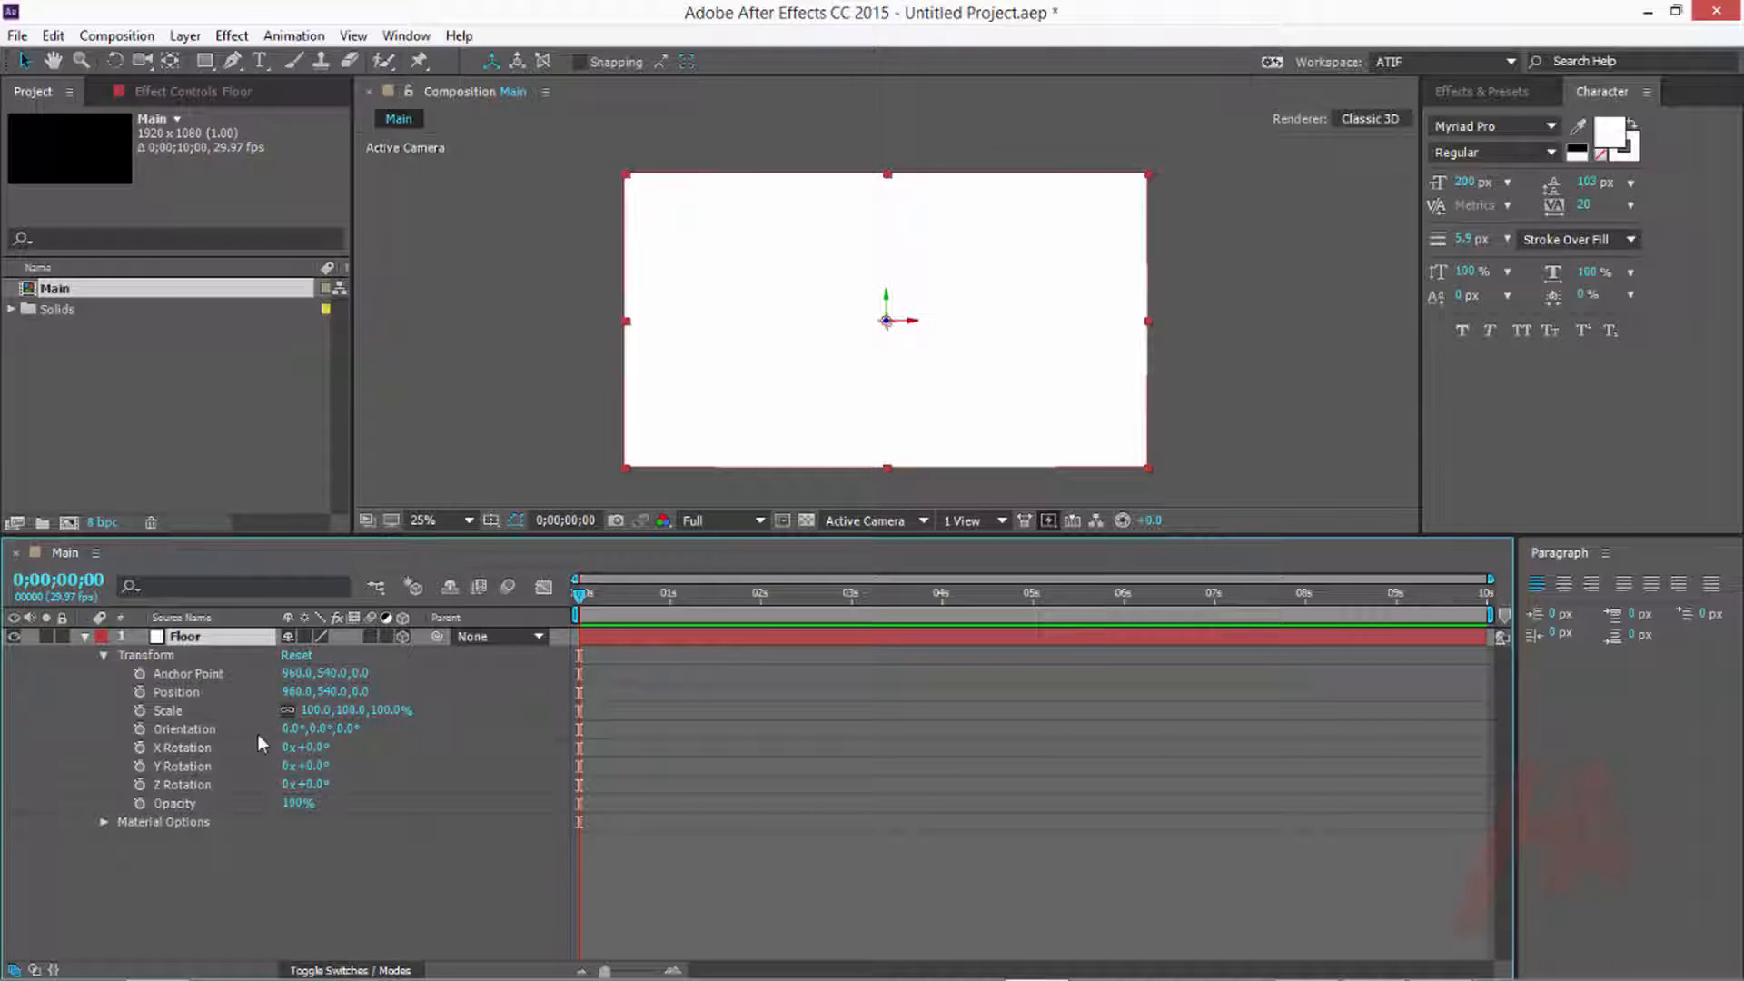
left_click(290, 728)
type("90")
key("Return")
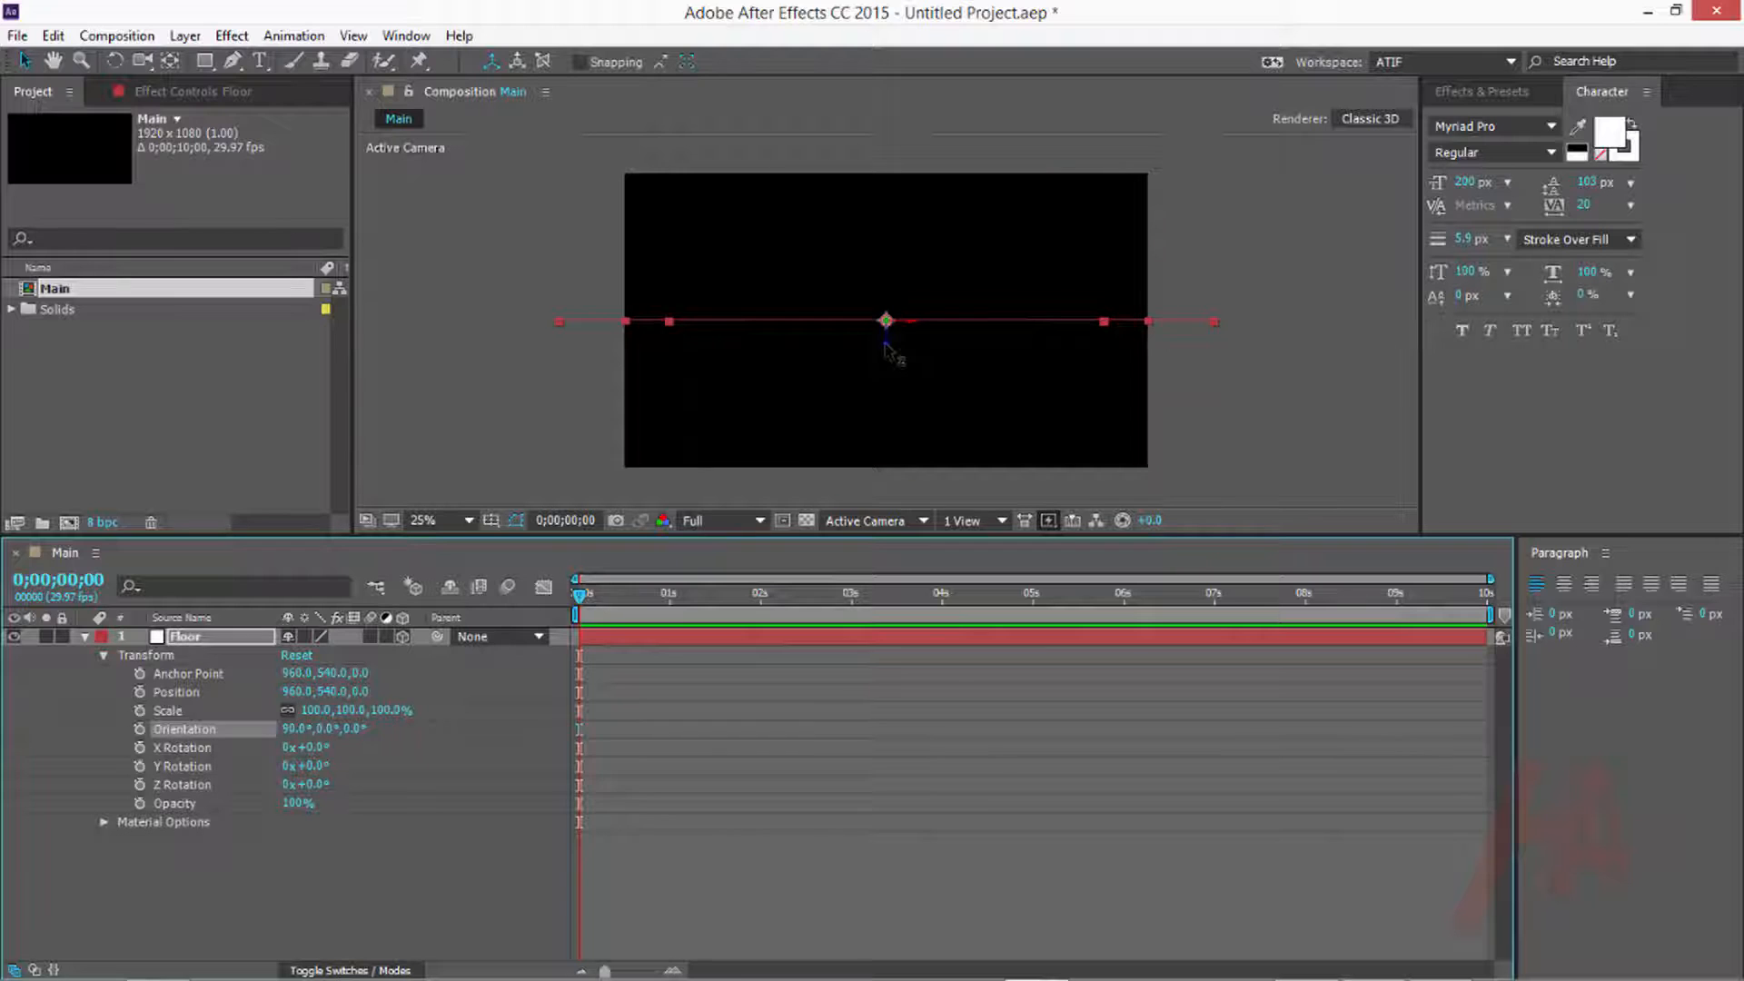
Lower the Floor layer to a Y position of about 976 and scale it to about 3546 by 14276 percent so it reaches the horizon
left_click_drag(891, 343, 903, 472)
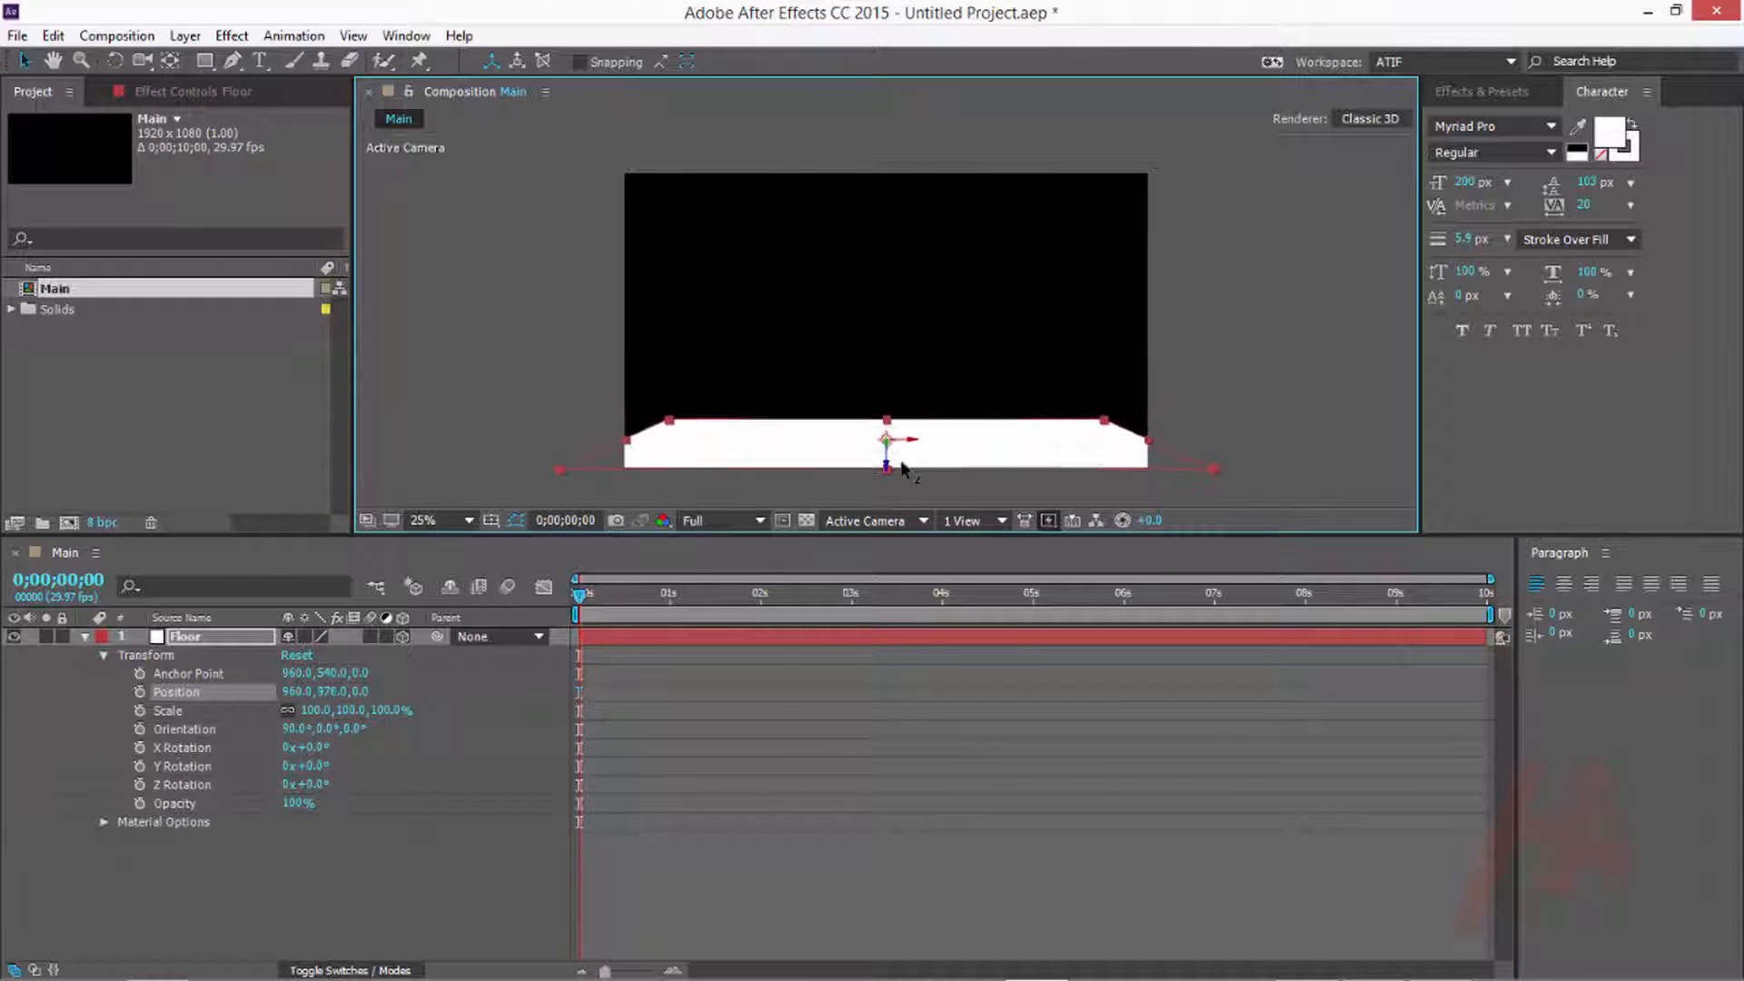
left_click_drag(1106, 421, 1229, 277)
key("comma")
key("comma")
key("period")
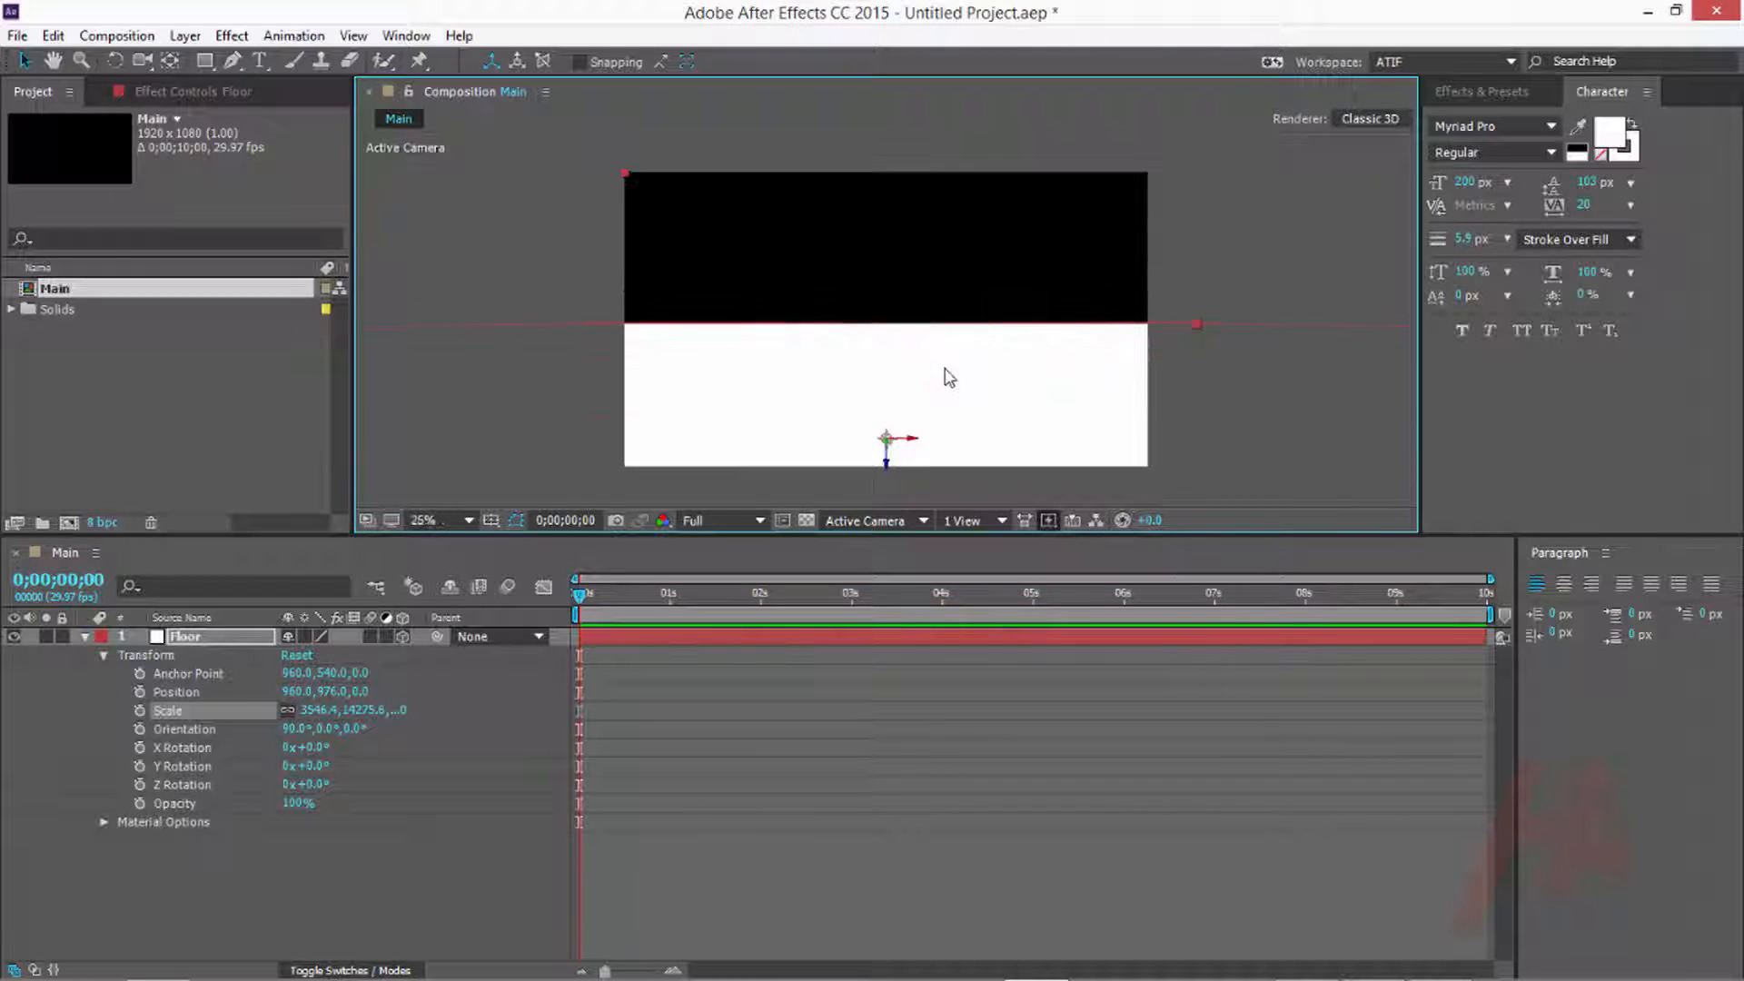
left_click(85, 638)
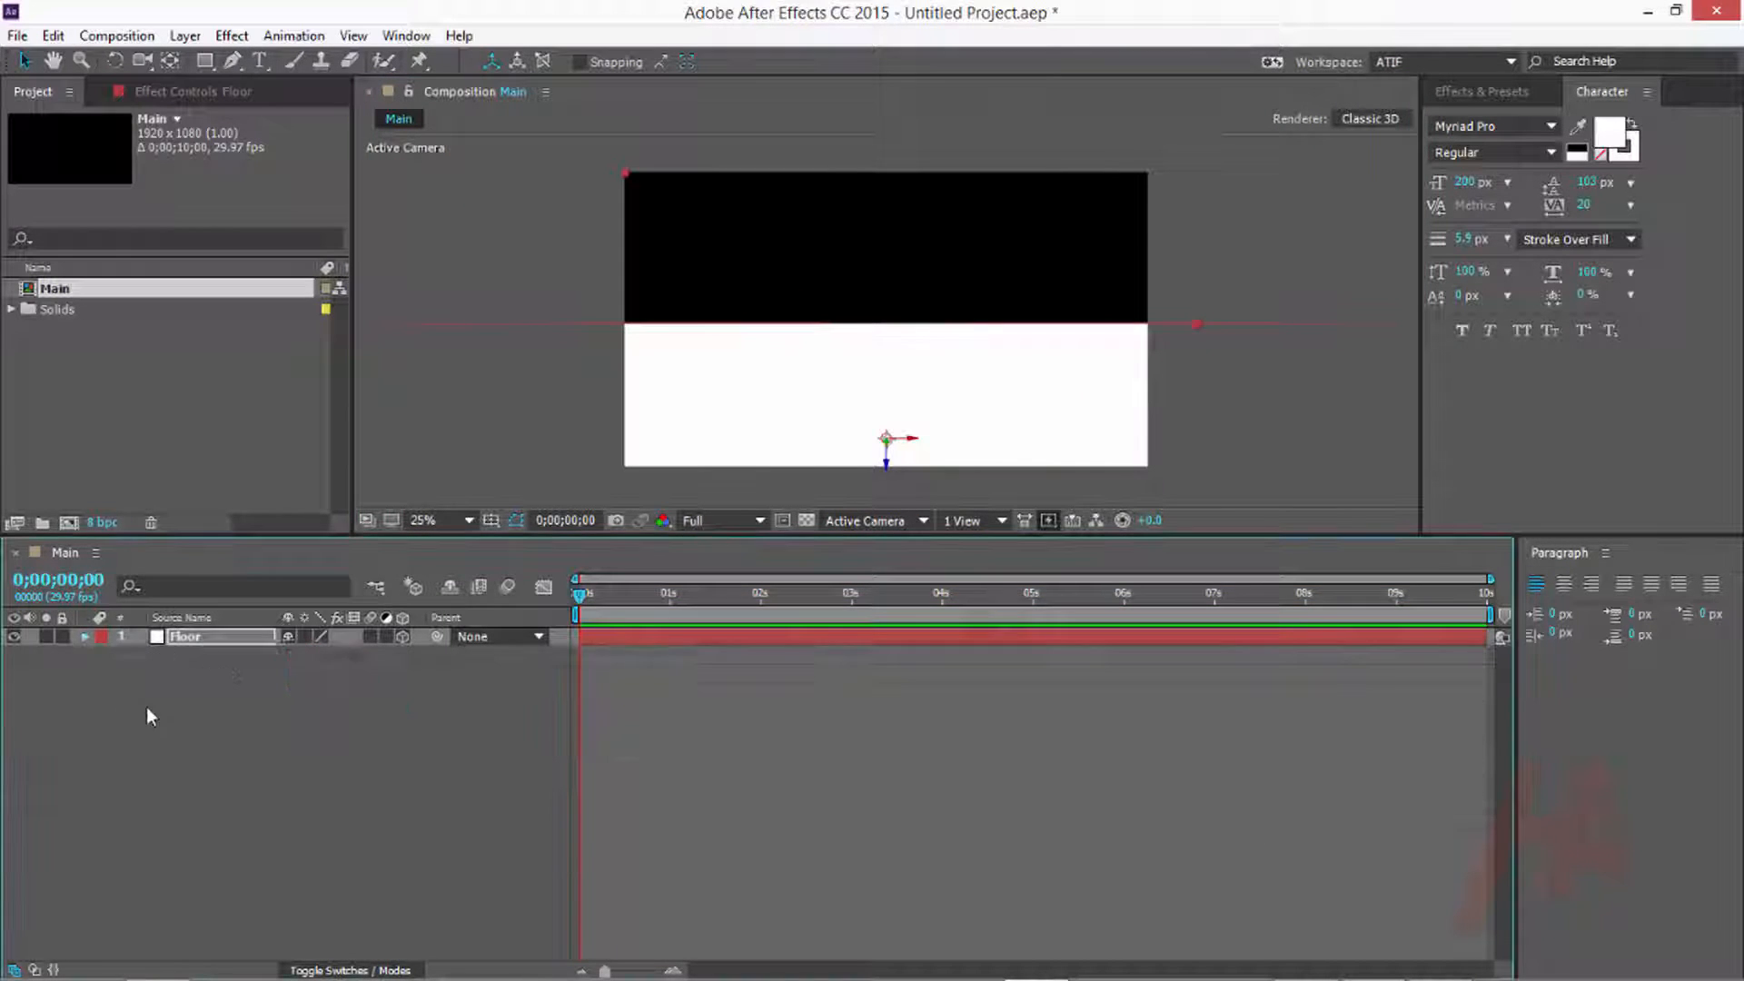
left_click(155, 705)
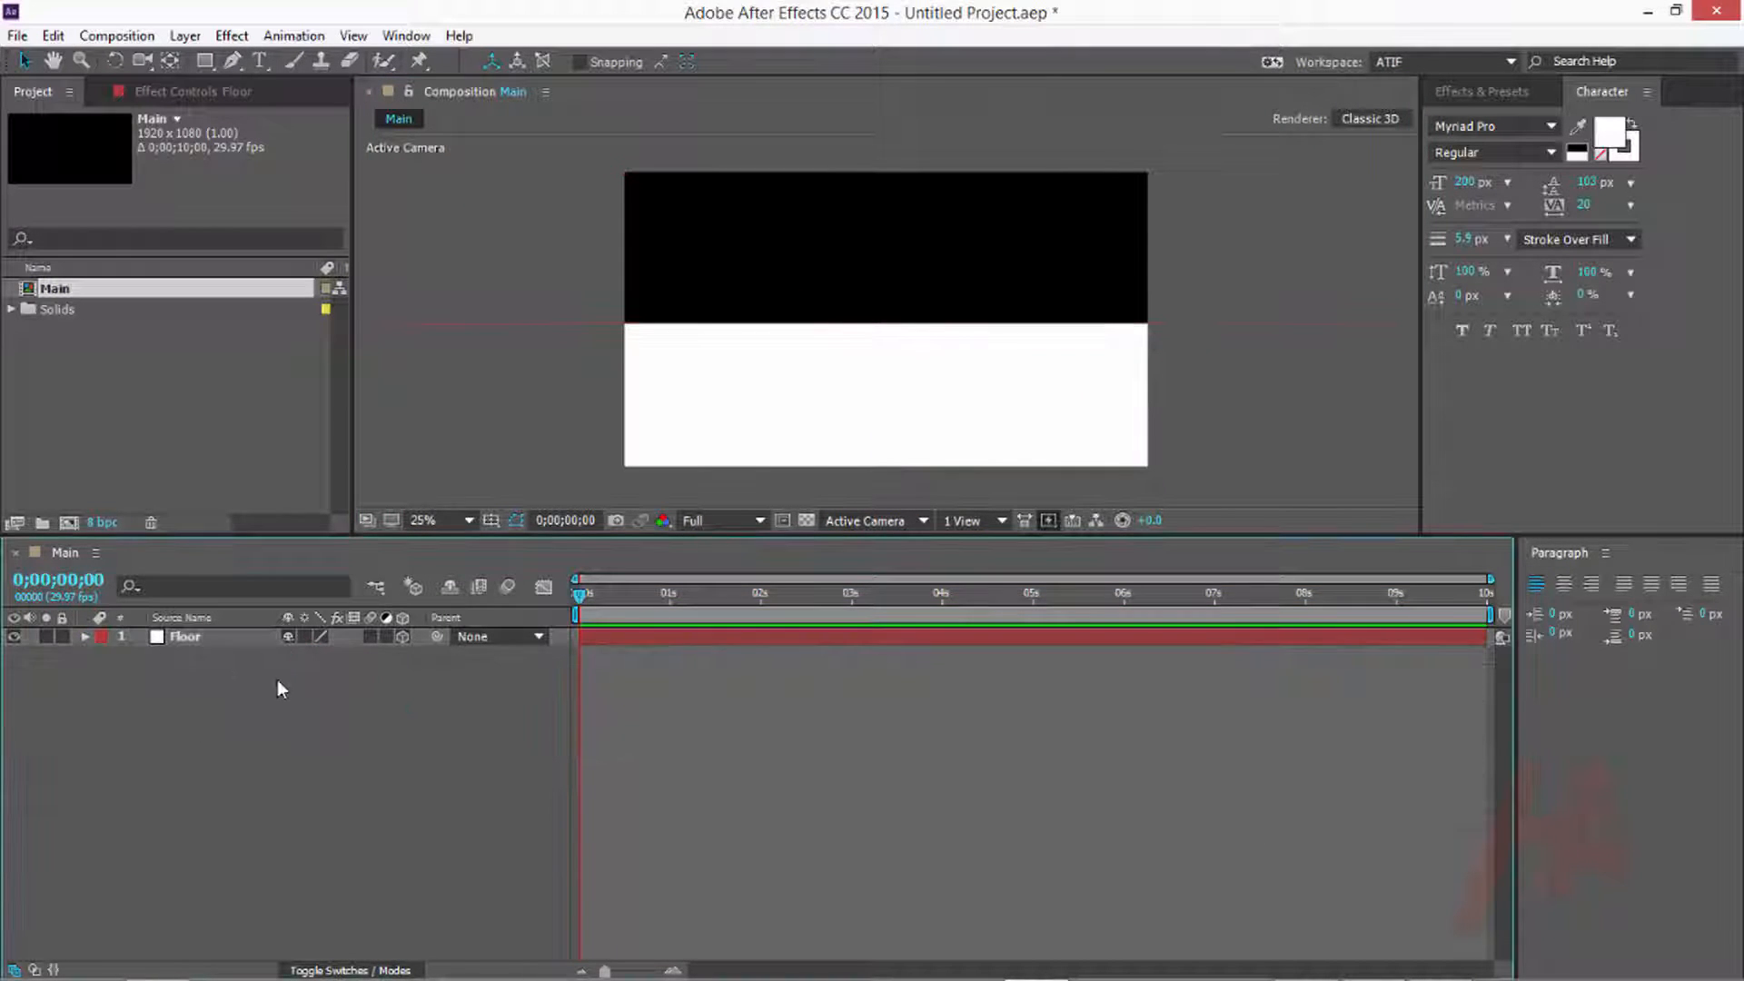
Add a spot light coloured dark blue 03006F, with 100% intensity, a 160° cone angle, 55% cone feather and cast shadows
right_click(244, 720)
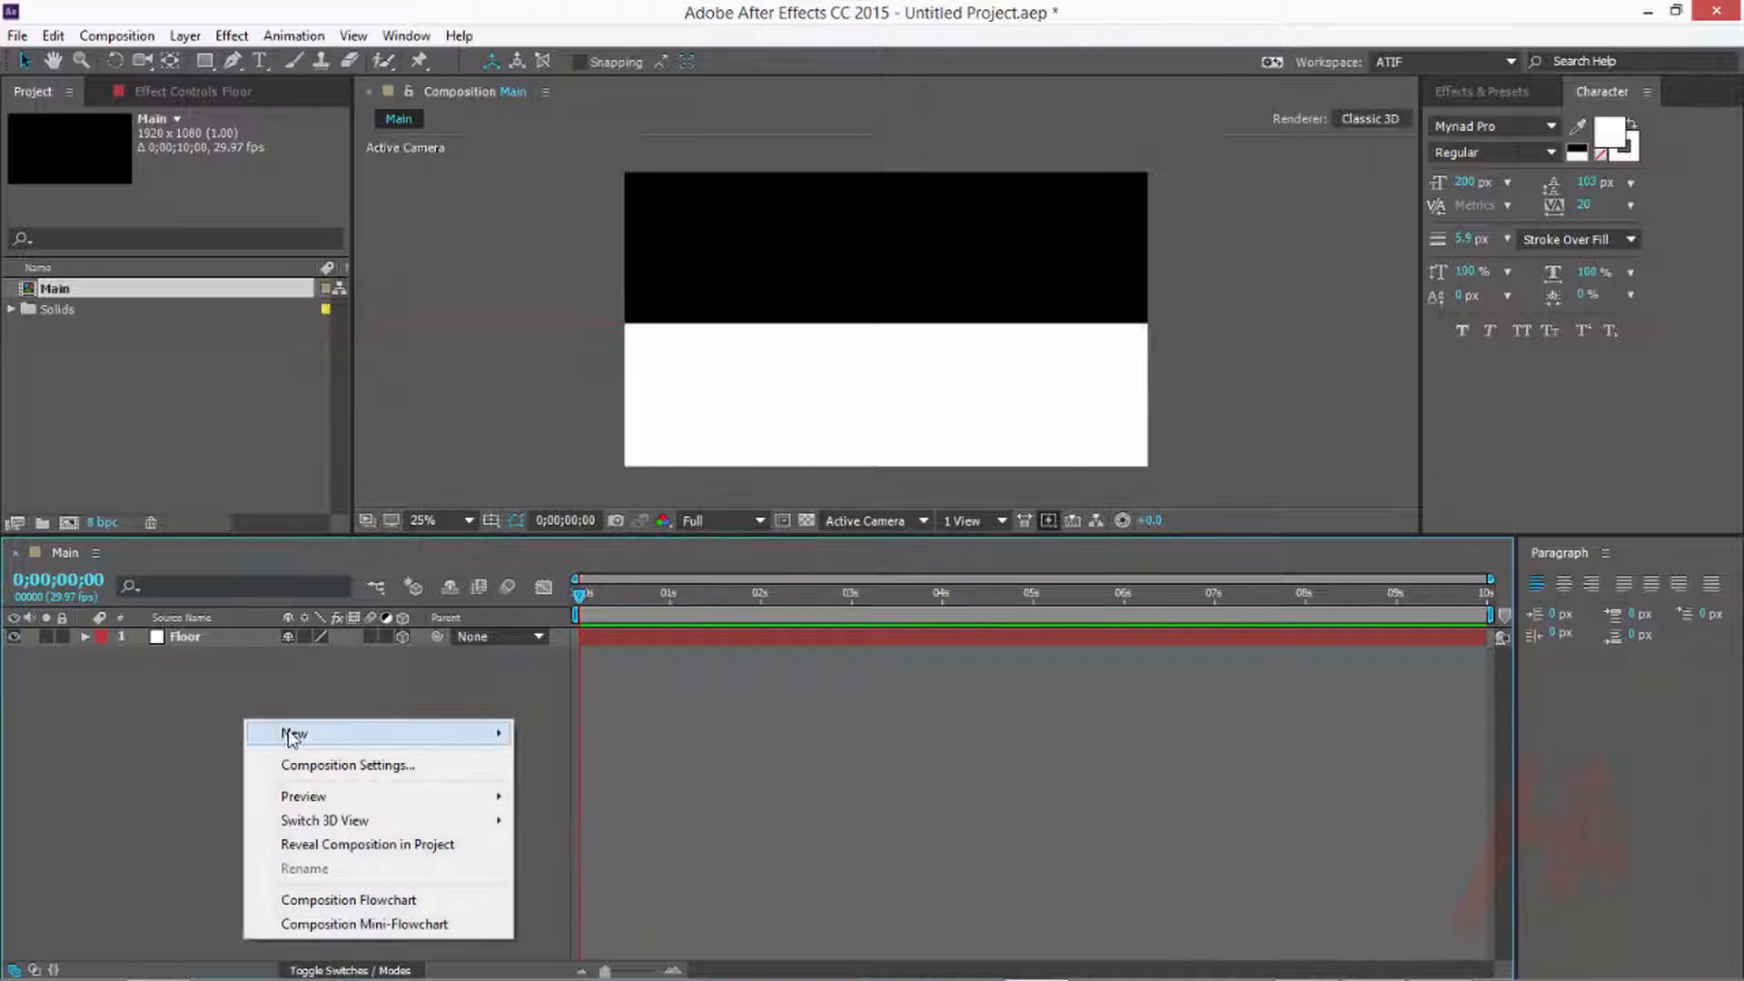
mouse_move(345, 736)
left_click(567, 813)
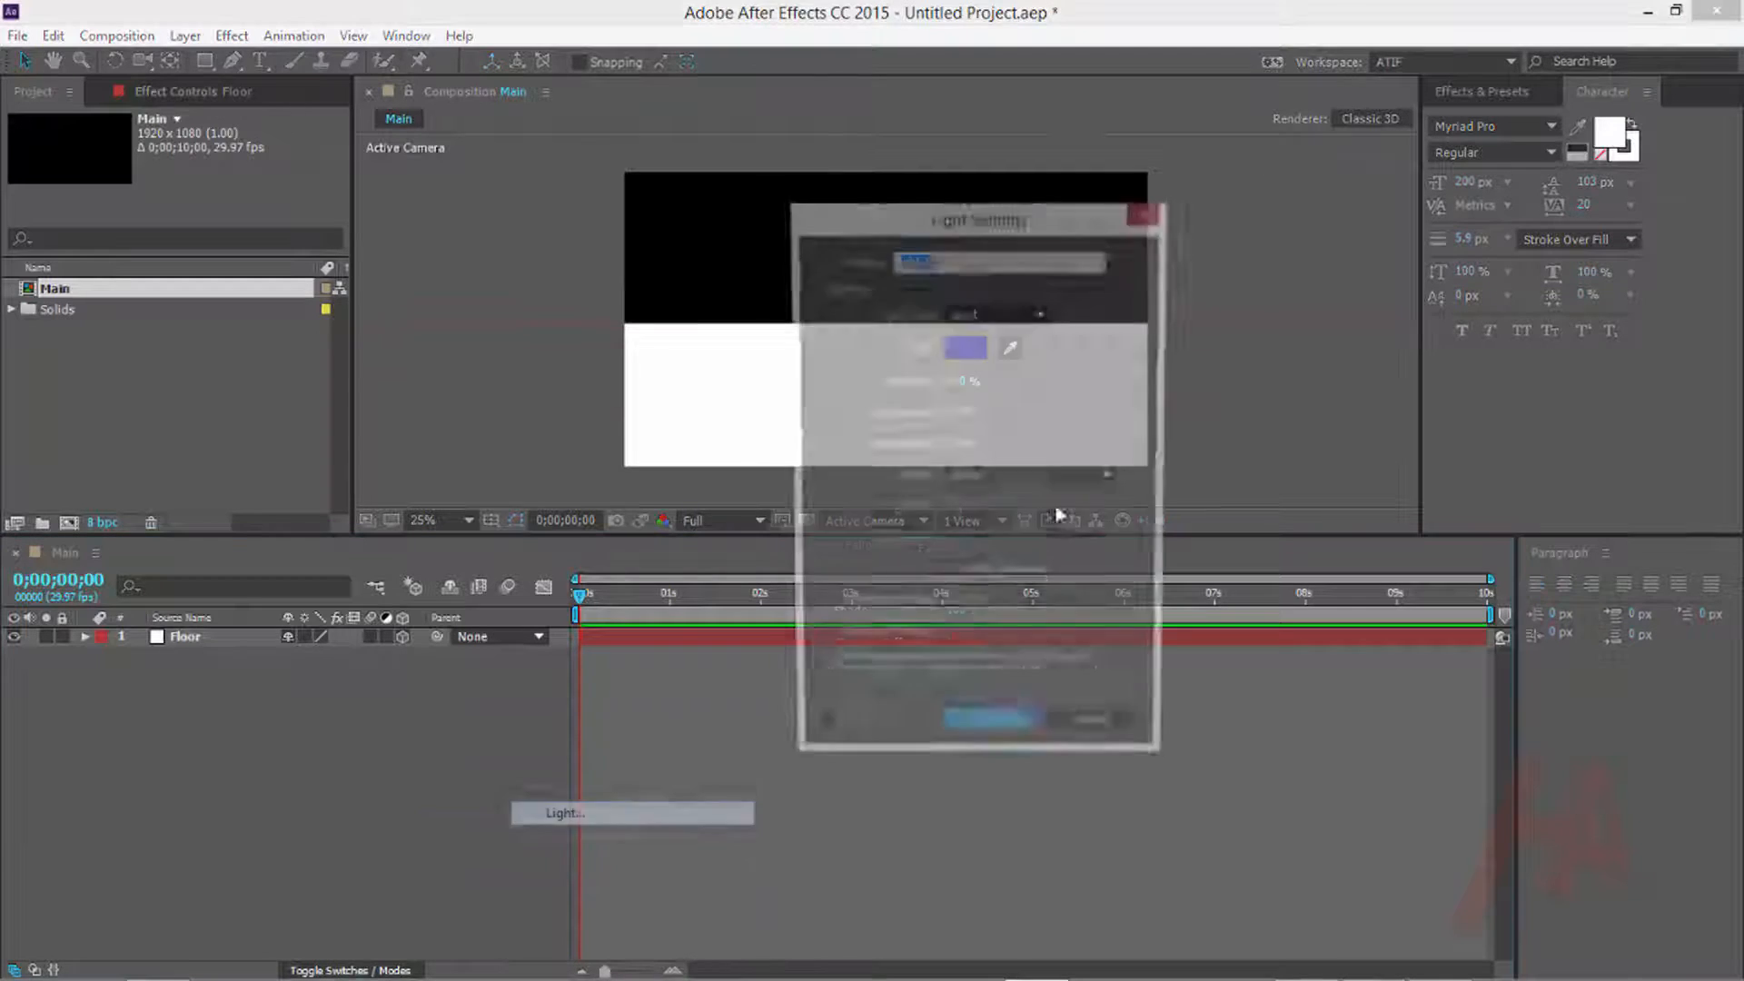
left_click_drag(1031, 222, 594, 208)
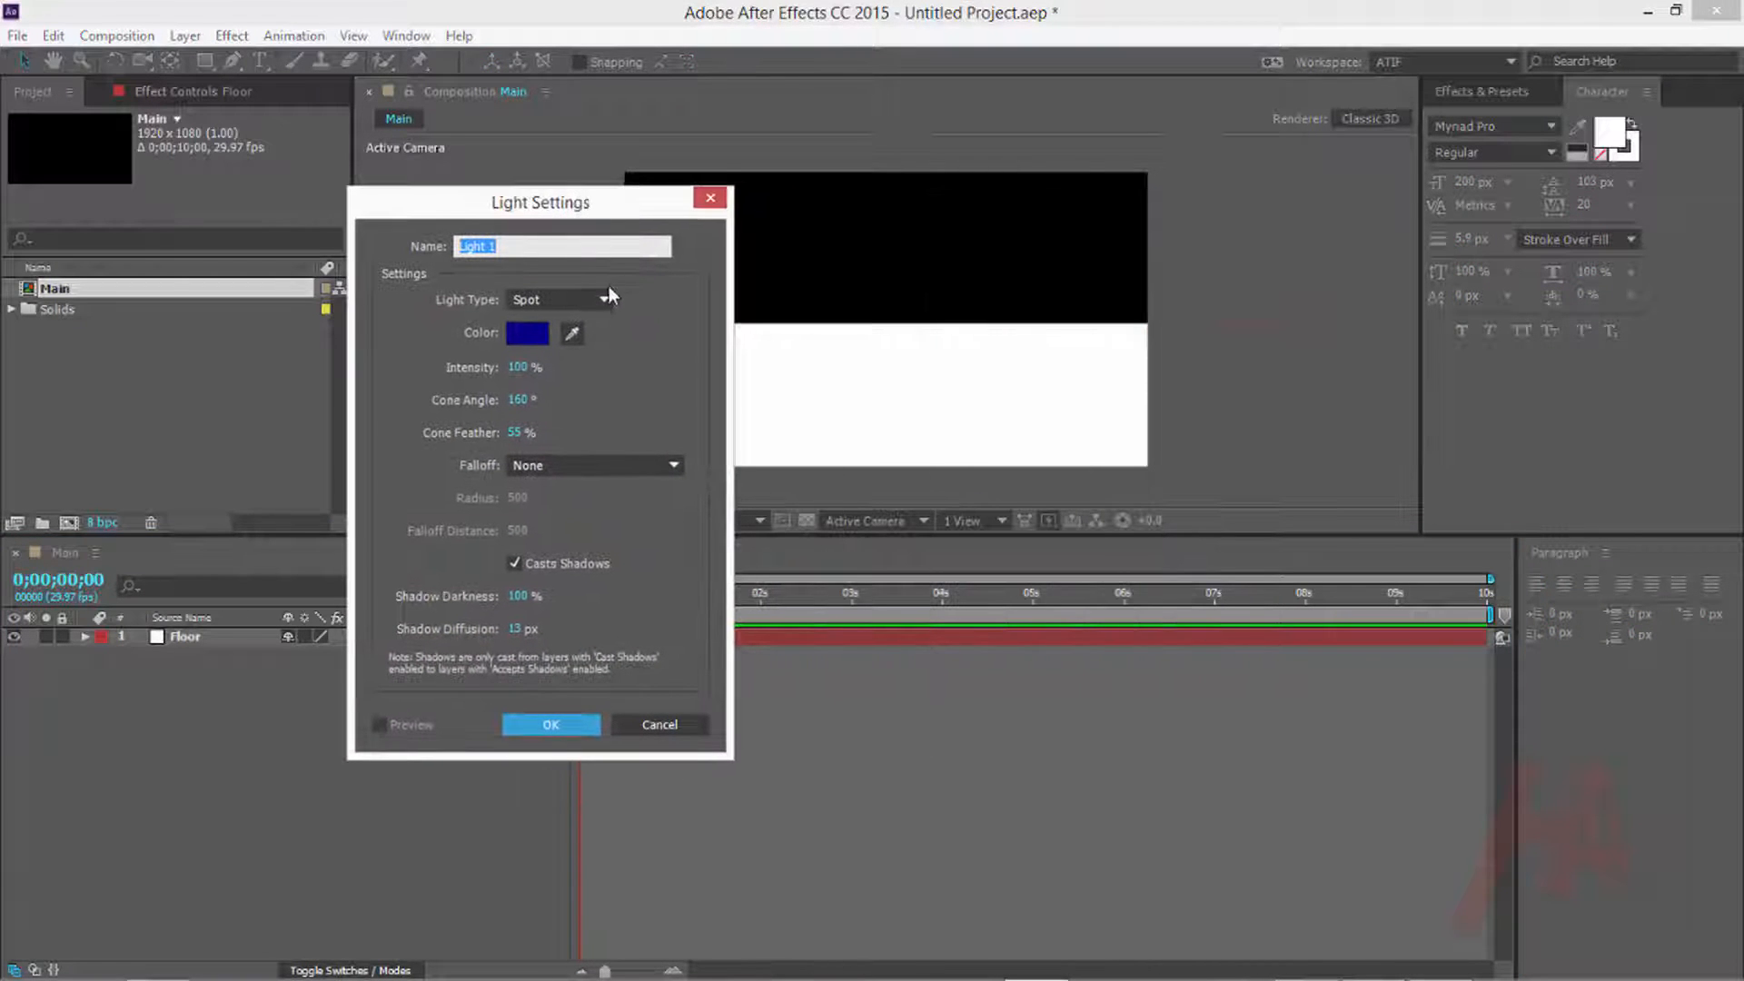
left_click(518, 299)
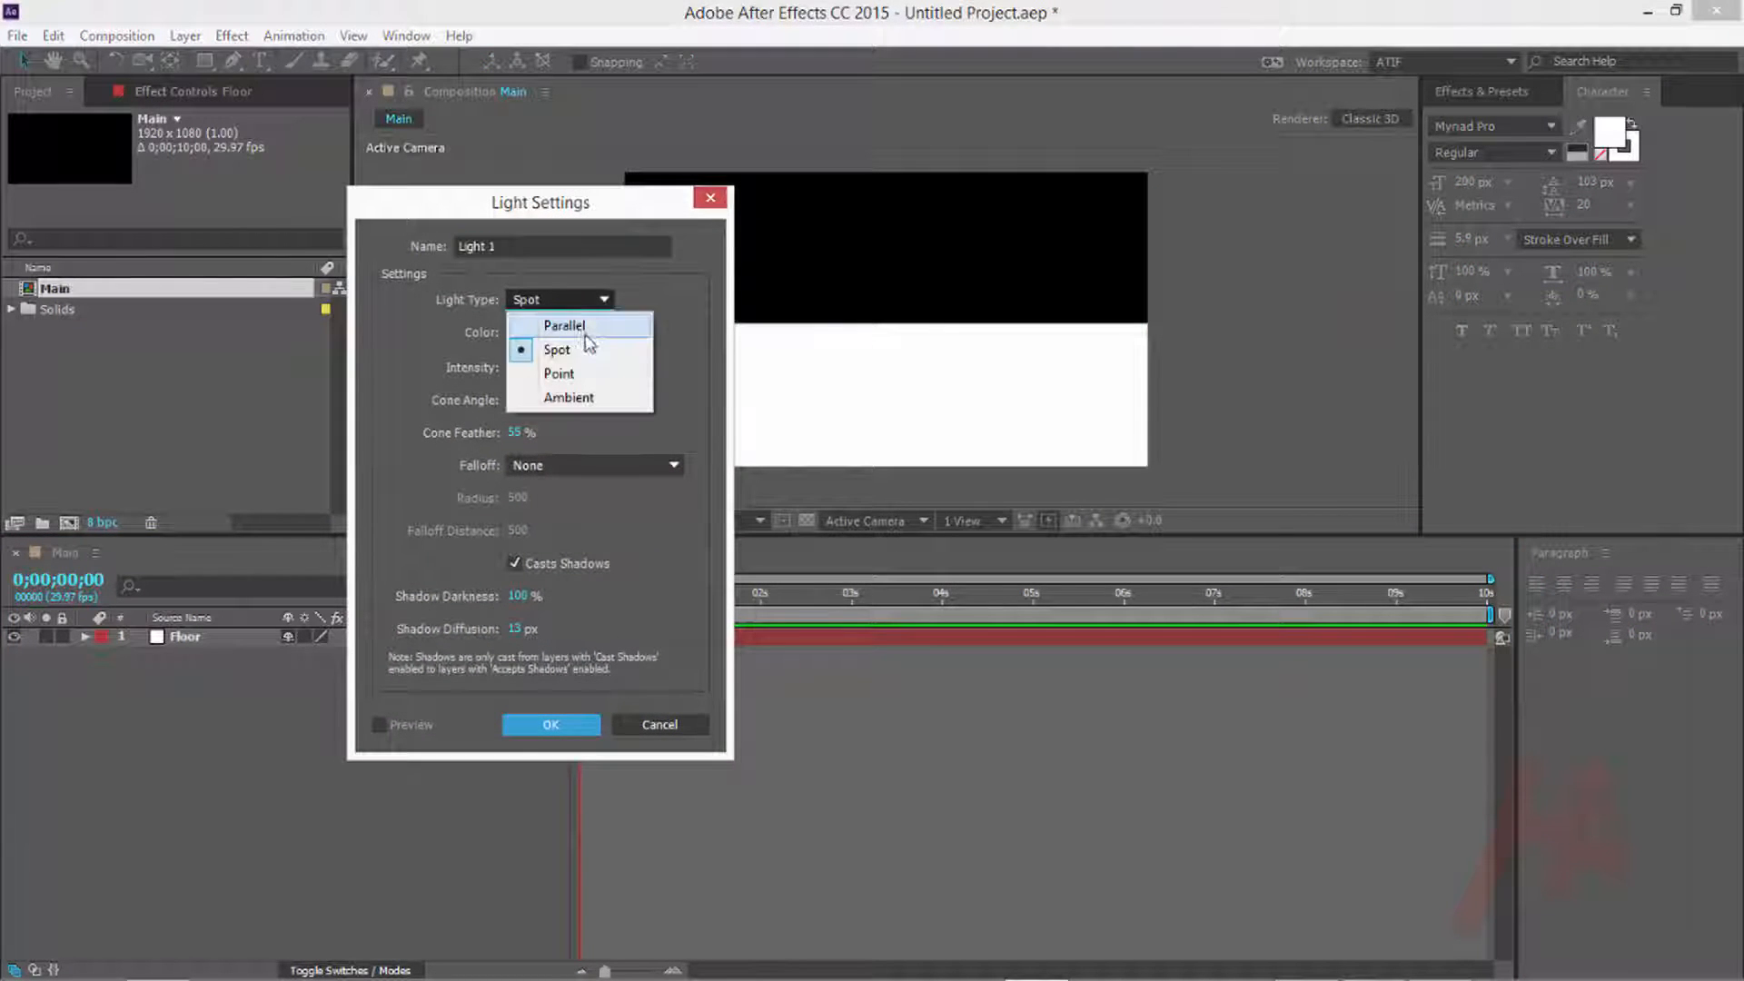
left_click(668, 302)
left_click(527, 332)
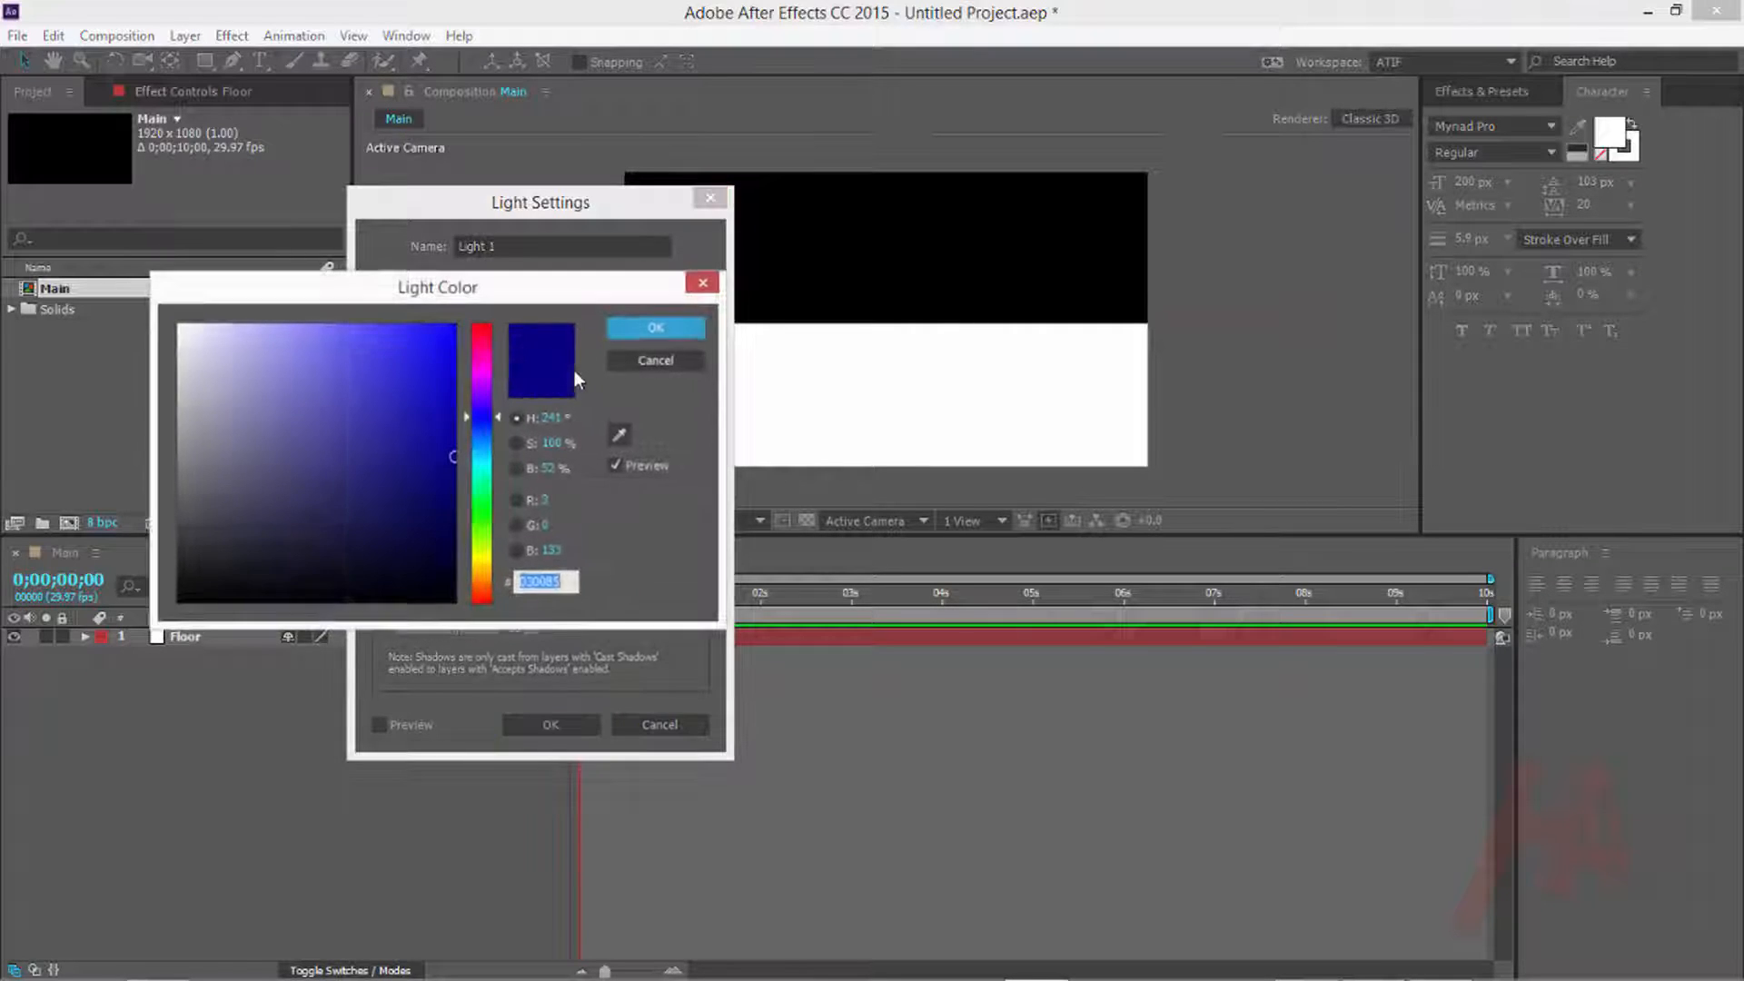
left_click_drag(475, 297, 499, 230)
left_click_drag(478, 391, 480, 414)
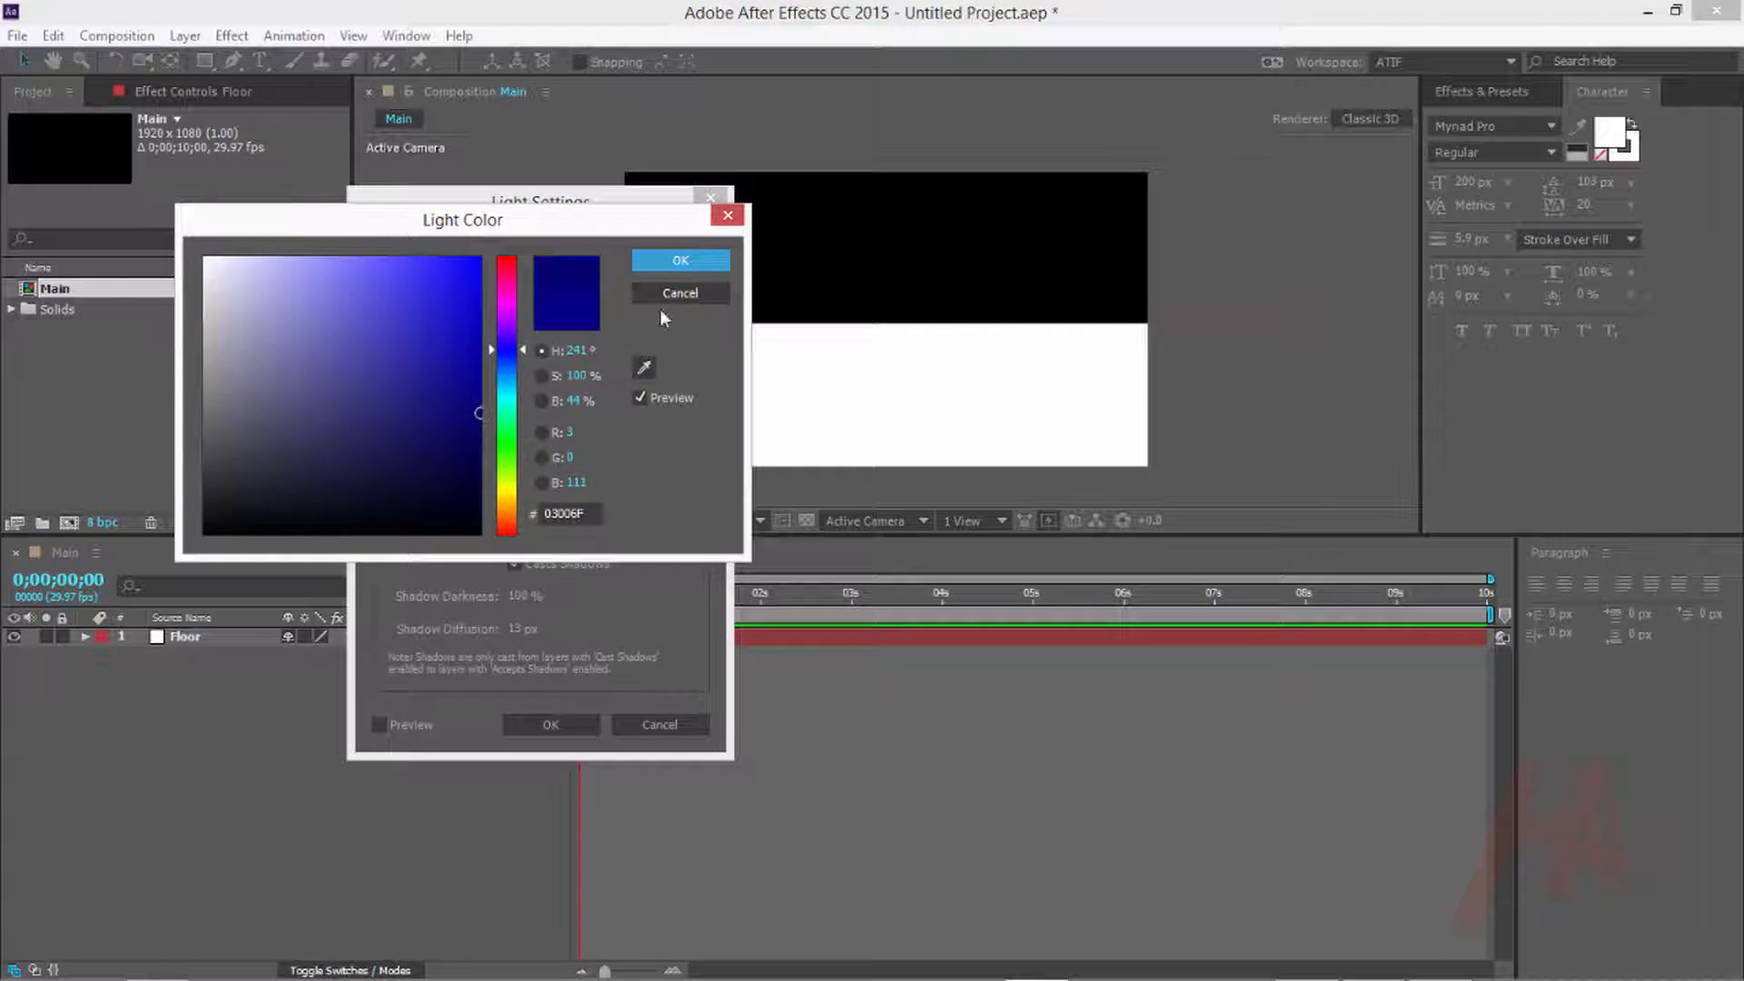
left_click(677, 261)
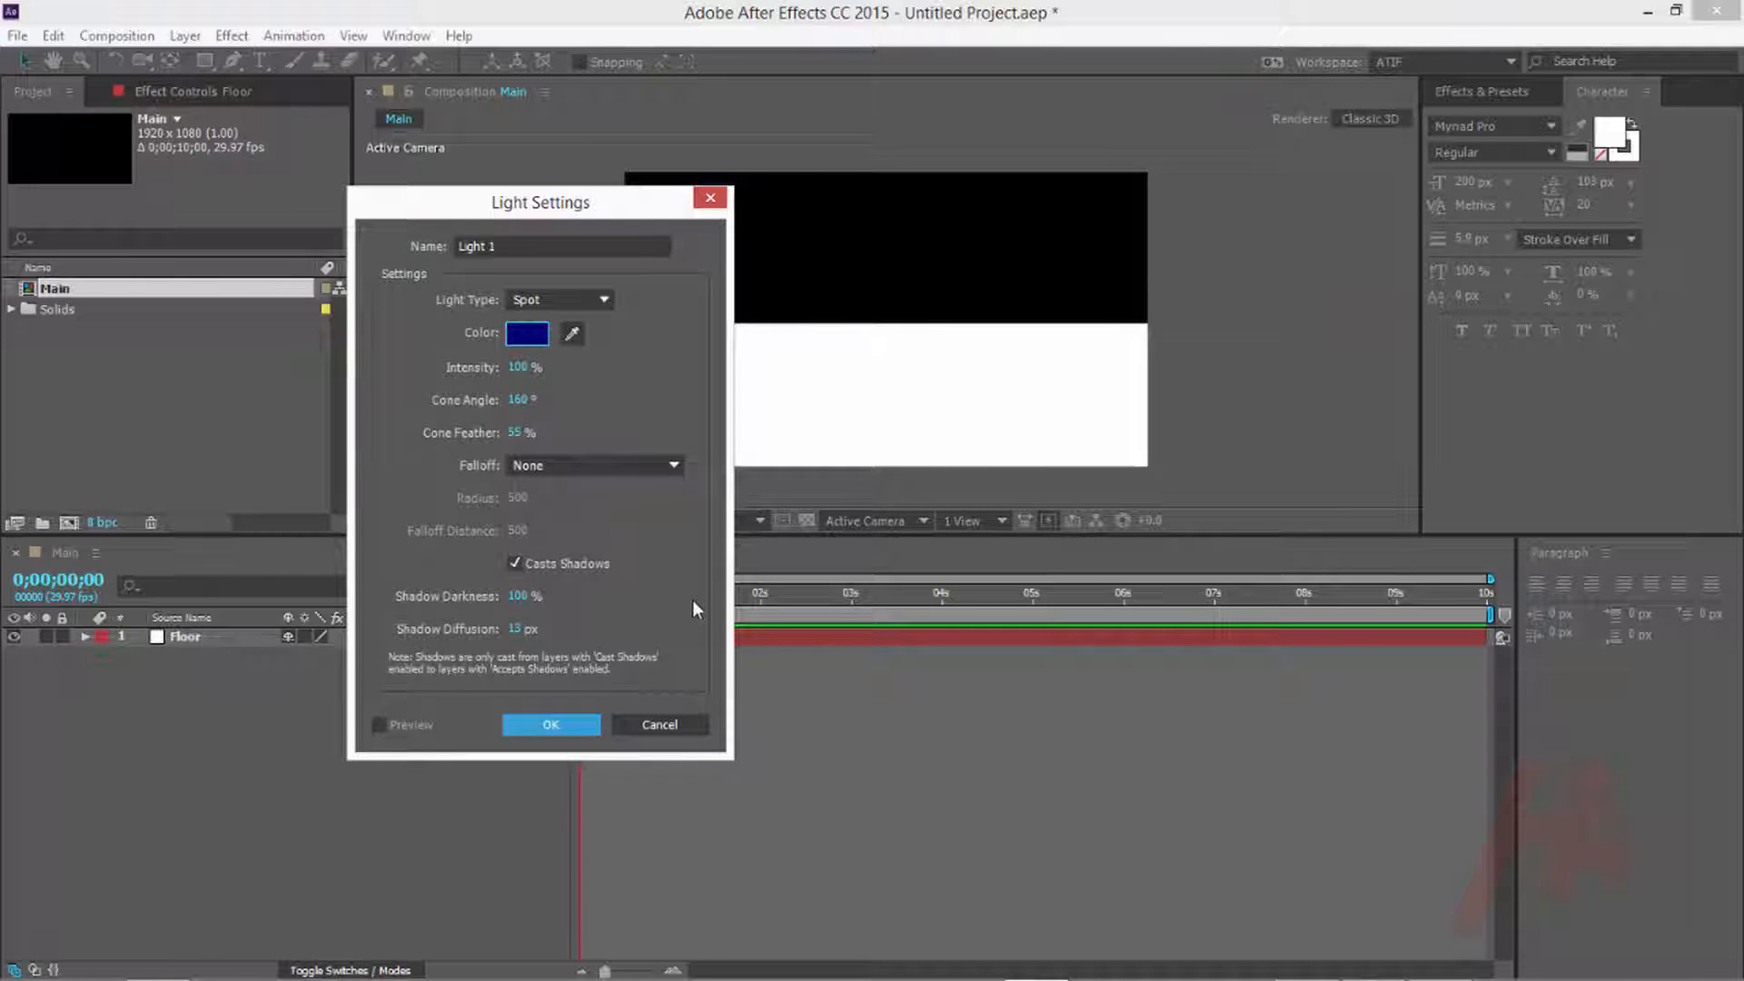
left_click(553, 724)
Move the spot light upward until it sits just above the composition frame
scroll(915, 328, "down", 2)
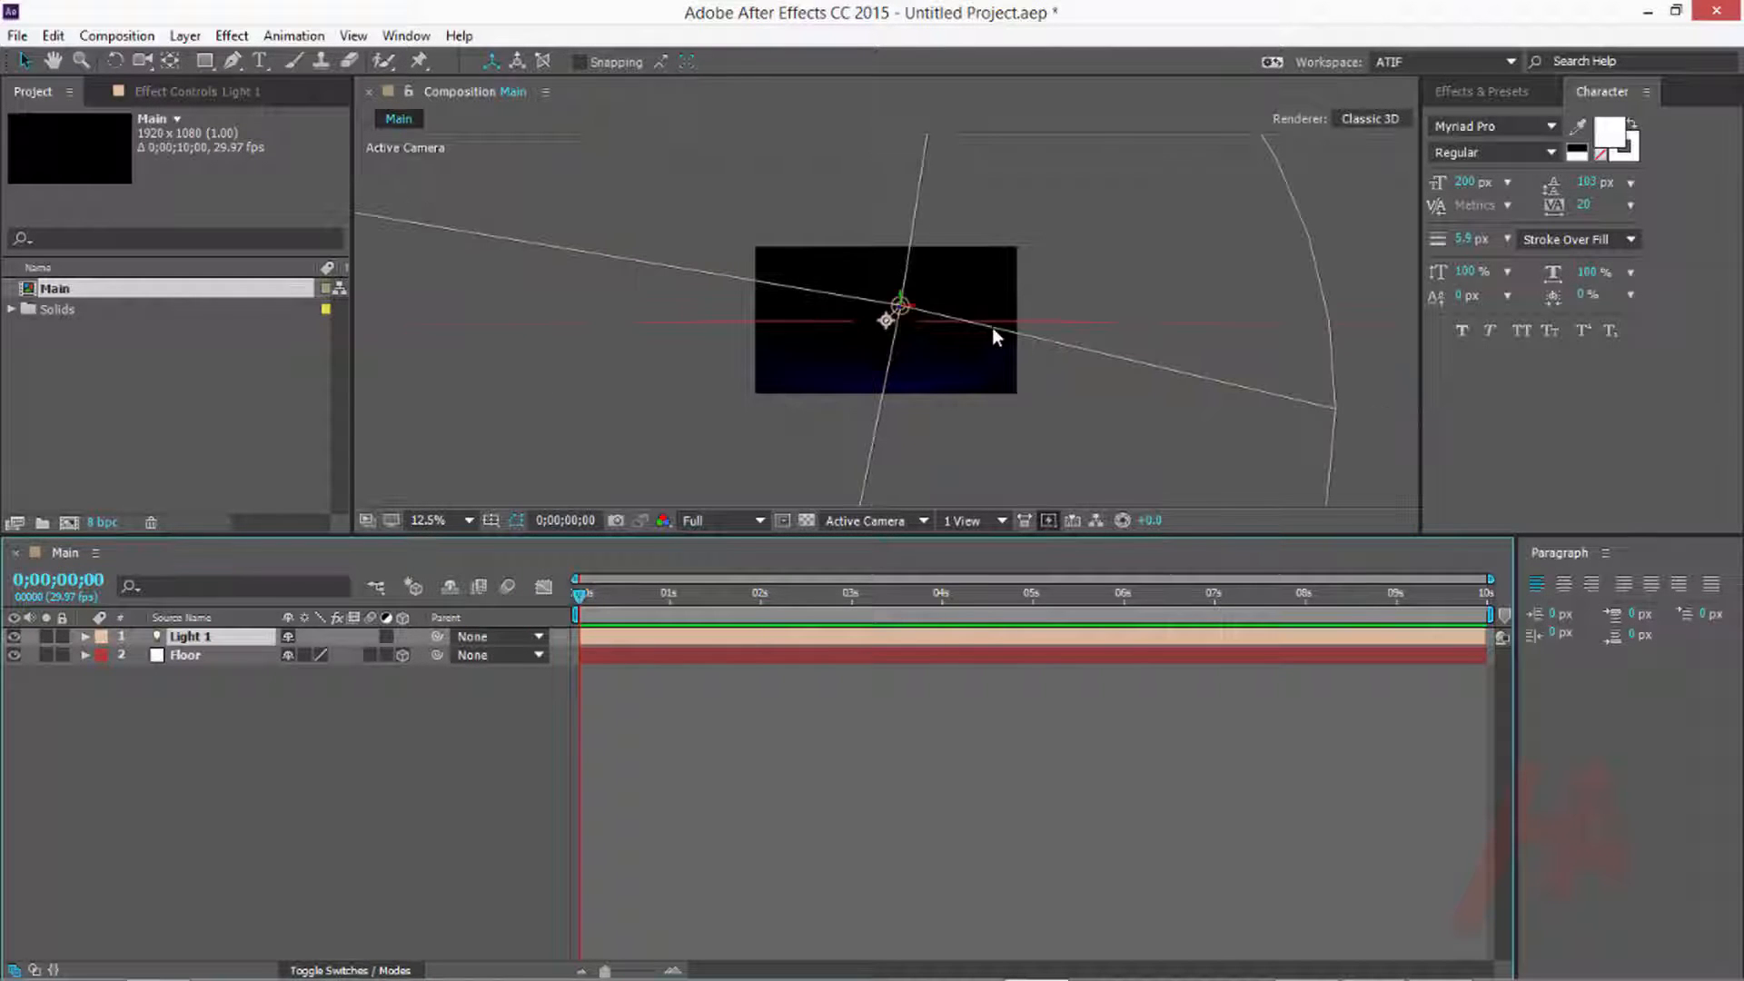
key("grave")
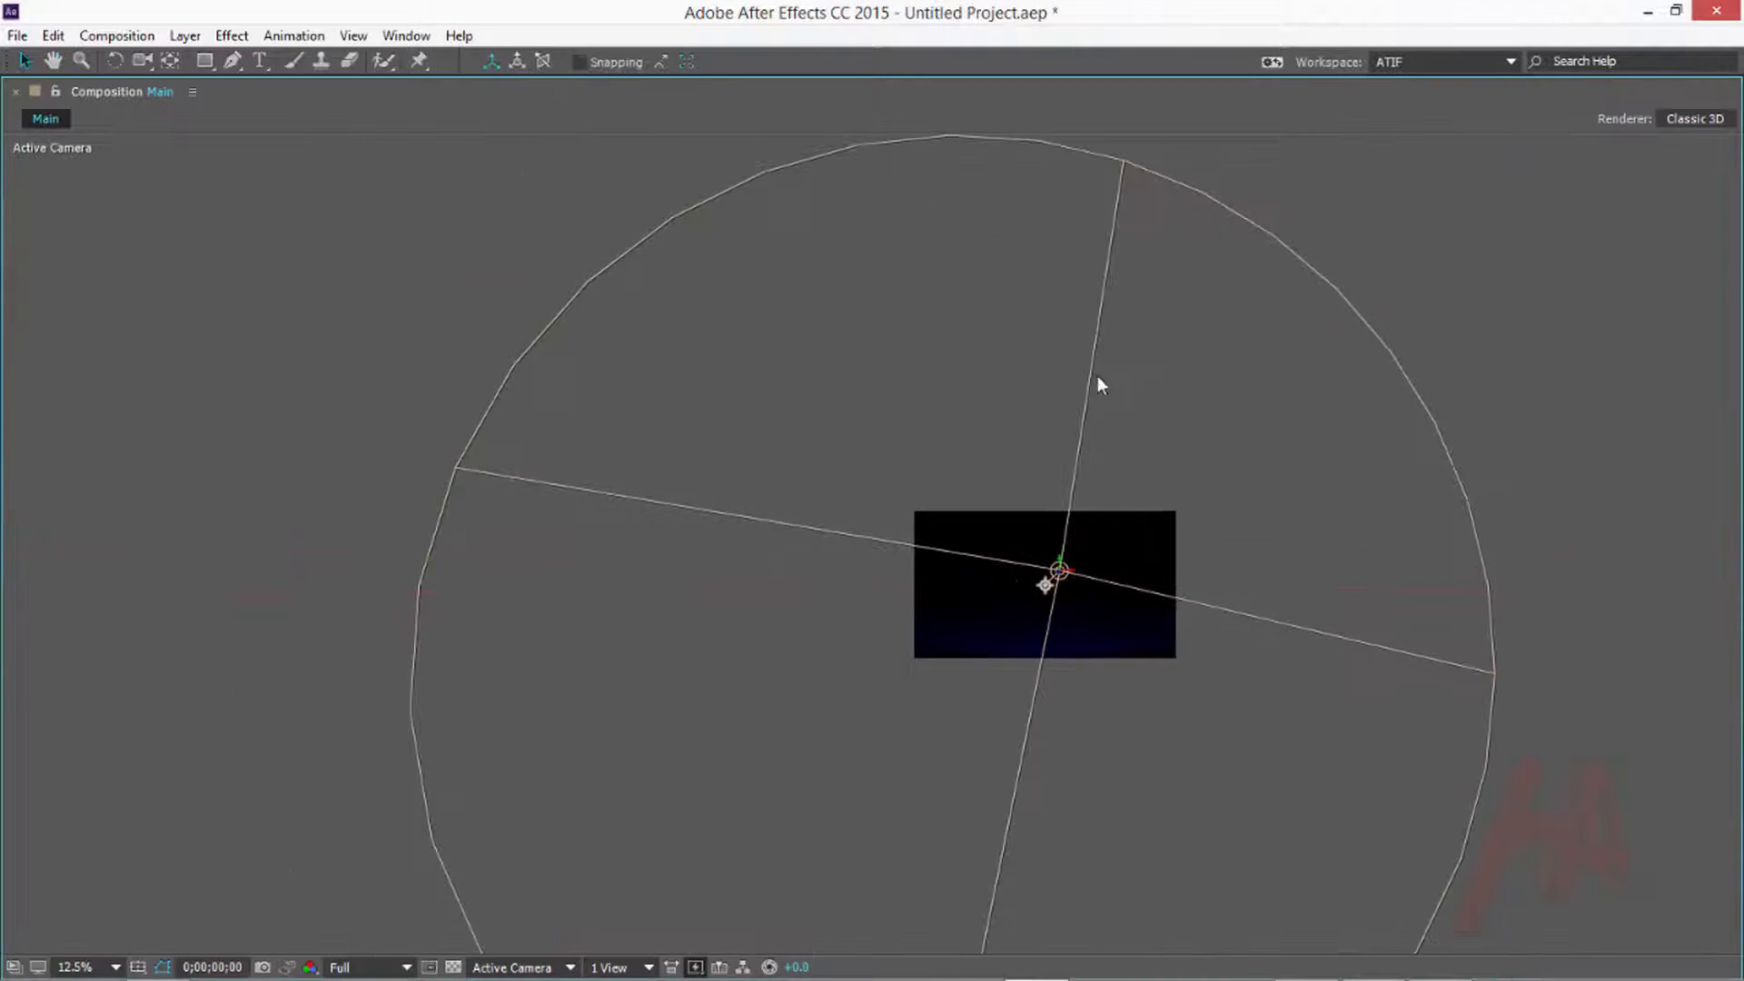
scroll(1126, 509, "up", 3)
key("space")
left_click_drag(1133, 530, 694, 344)
left_click_drag(1126, 521, 1079, 713)
left_click_drag(1182, 430, 1166, 86)
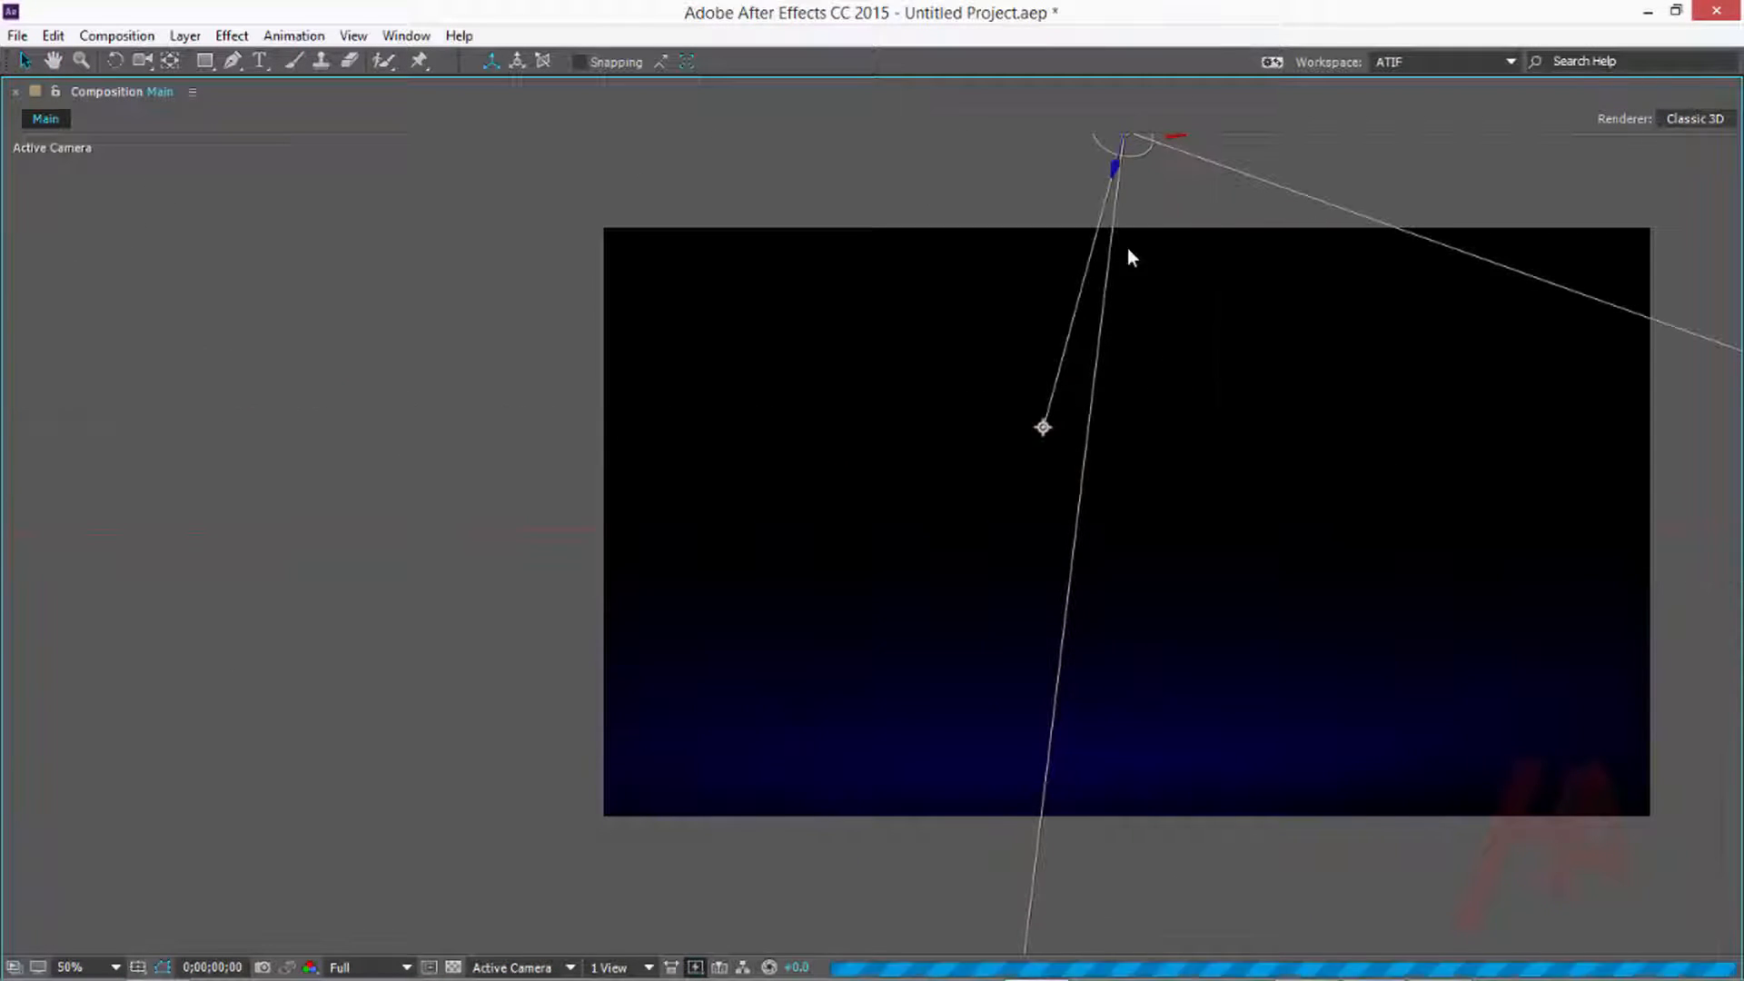
Raise the light well above the frame and aim its point of interest at the centre of the floor
scroll(968, 388, "down", 3)
left_click_drag(948, 445, 1049, 223)
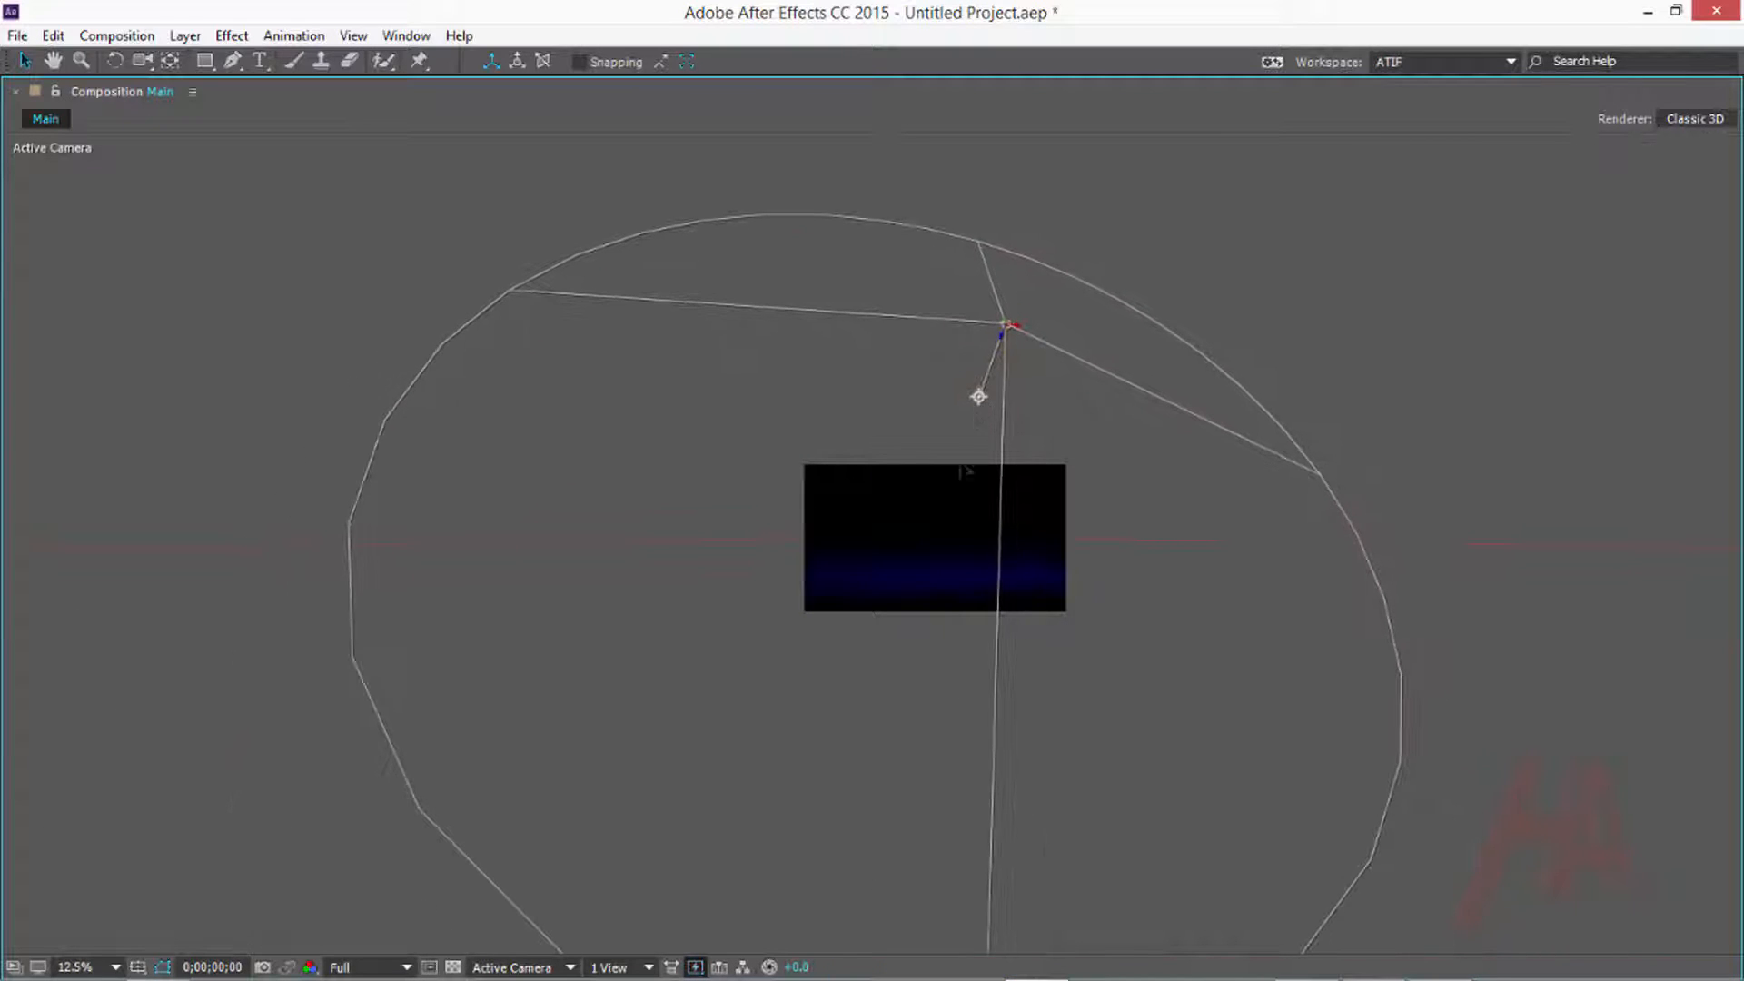
left_click_drag(985, 416, 936, 558)
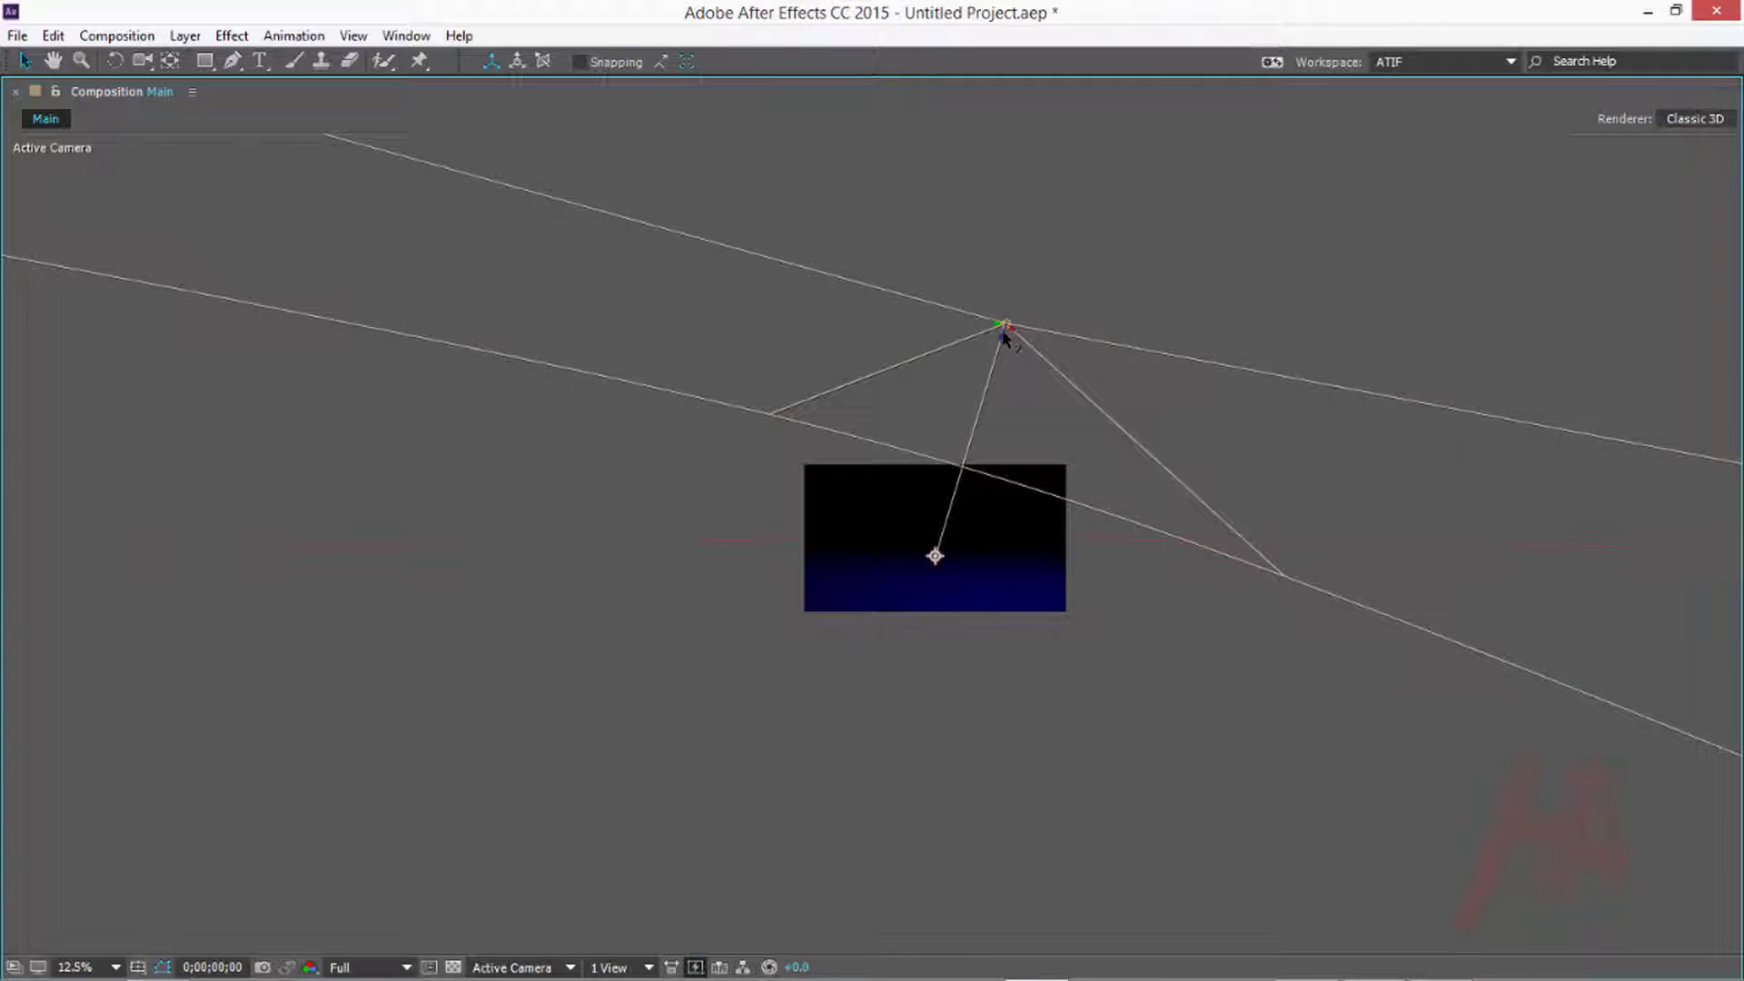
Move the light even farther above the frame and bring its point of interest back to the floor near the frame's centre
left_click_drag(1006, 334, 1086, 174)
left_click_drag(981, 406, 934, 554)
key("comma")
left_click_drag(1107, 205, 932, 316)
key("grave")
Deselect the light and add a white text layer reading "Rainy Night" in the composition
scroll(959, 362, "up", 1)
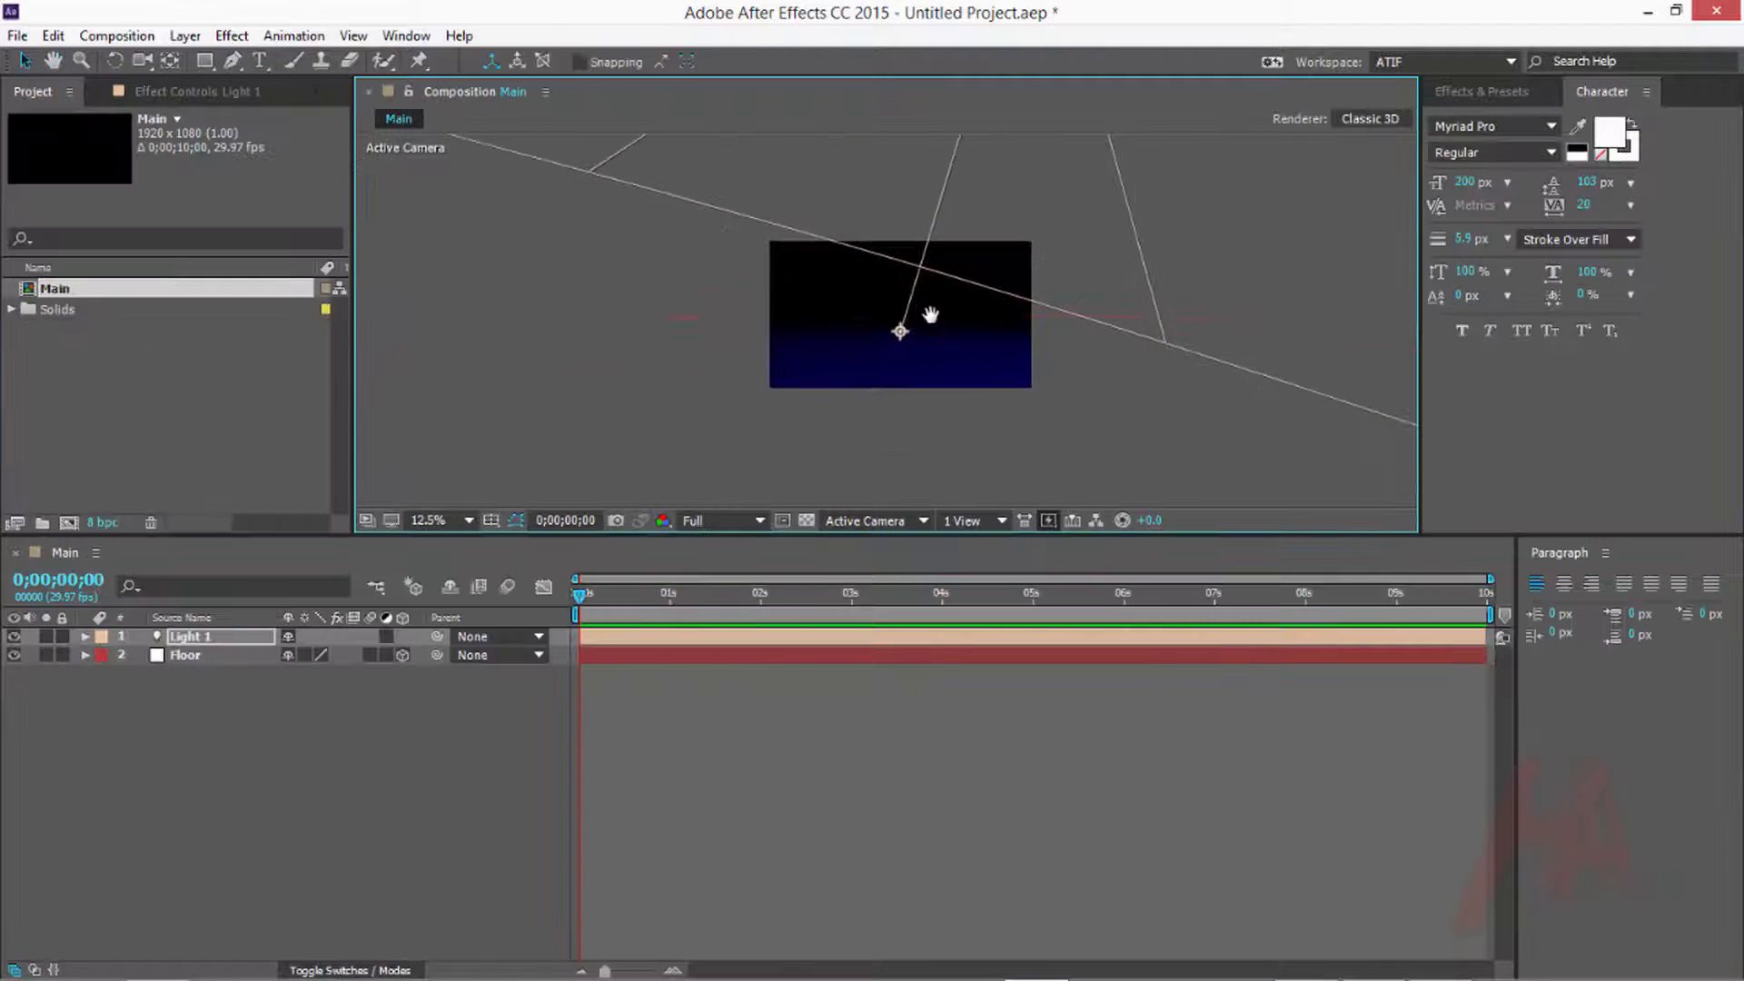
scroll(932, 315, "up", 1)
left_click(919, 487)
scroll(907, 421, "up", 2)
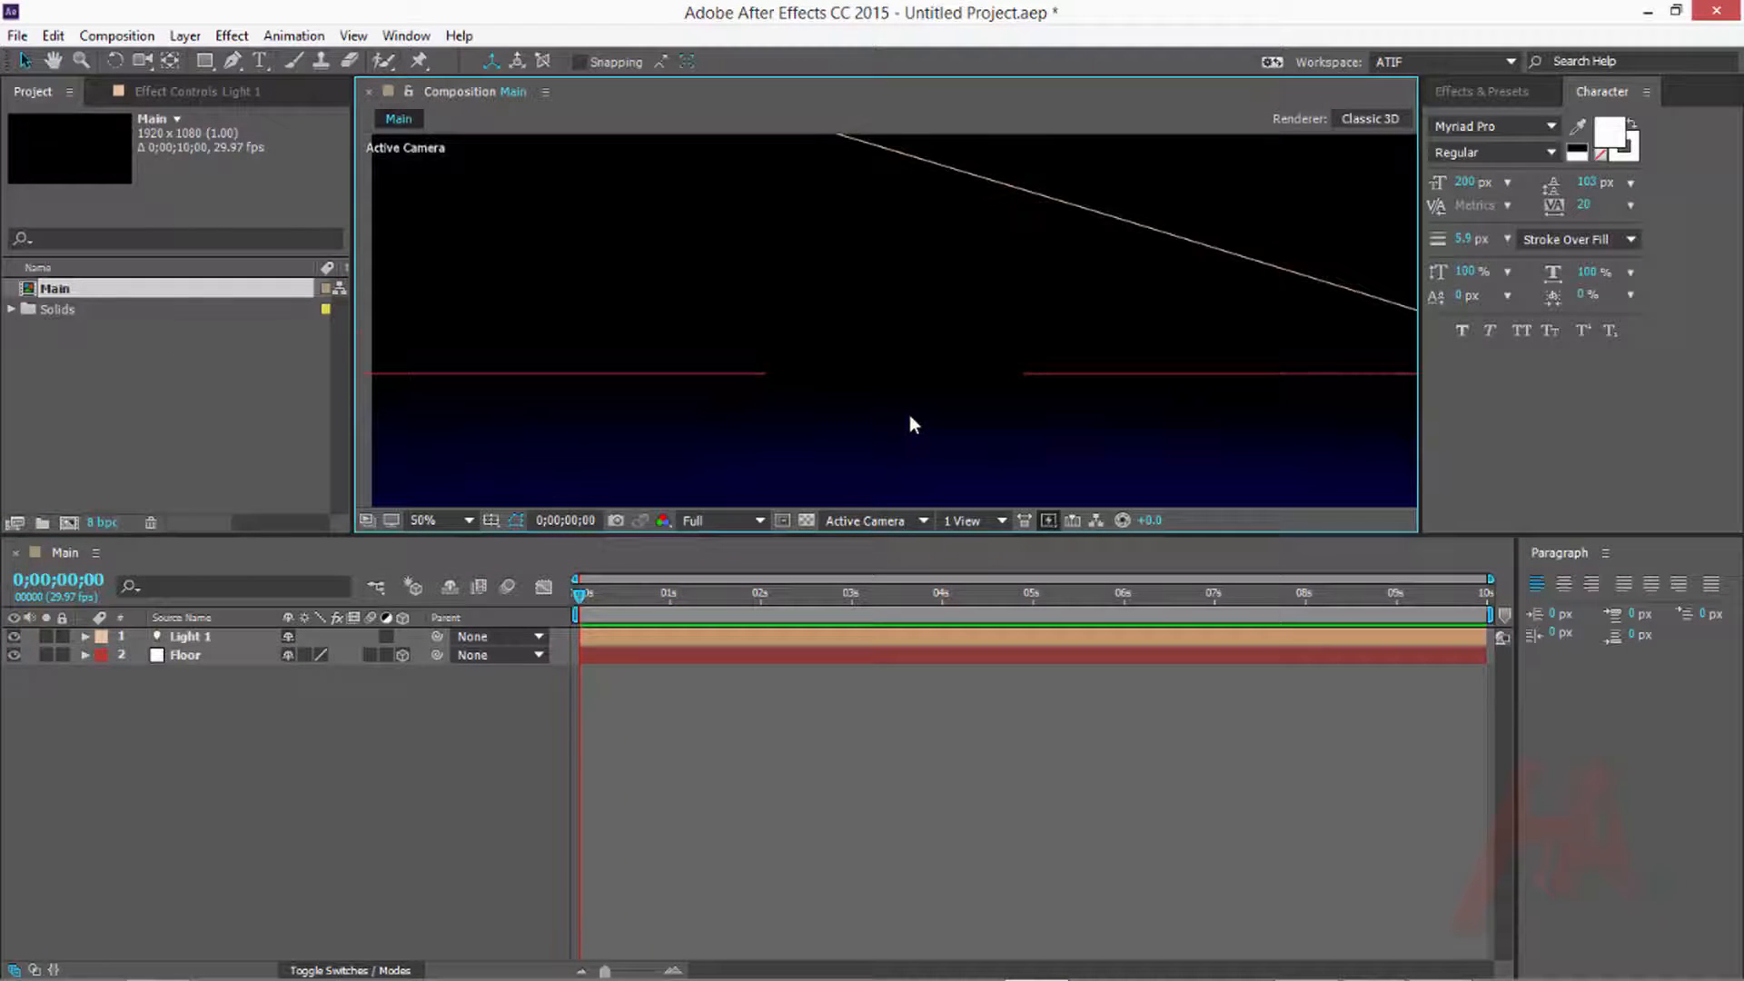
key("ctrl+t")
left_click(781, 307)
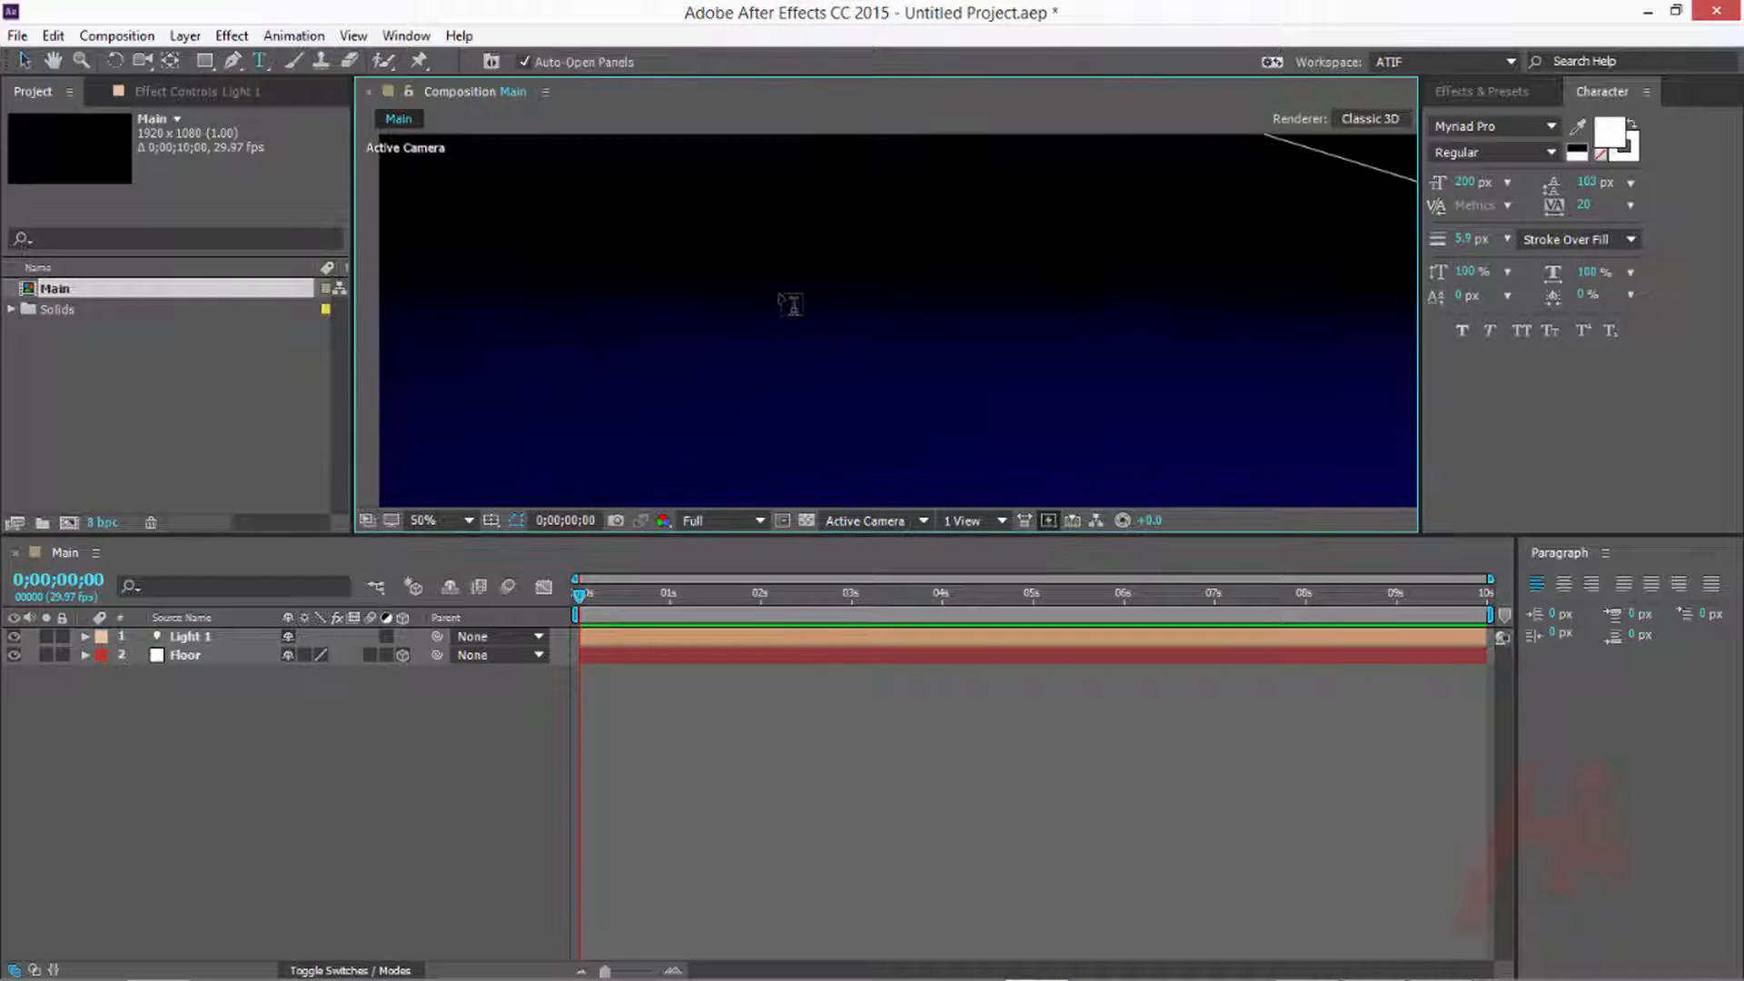
type("Rain")
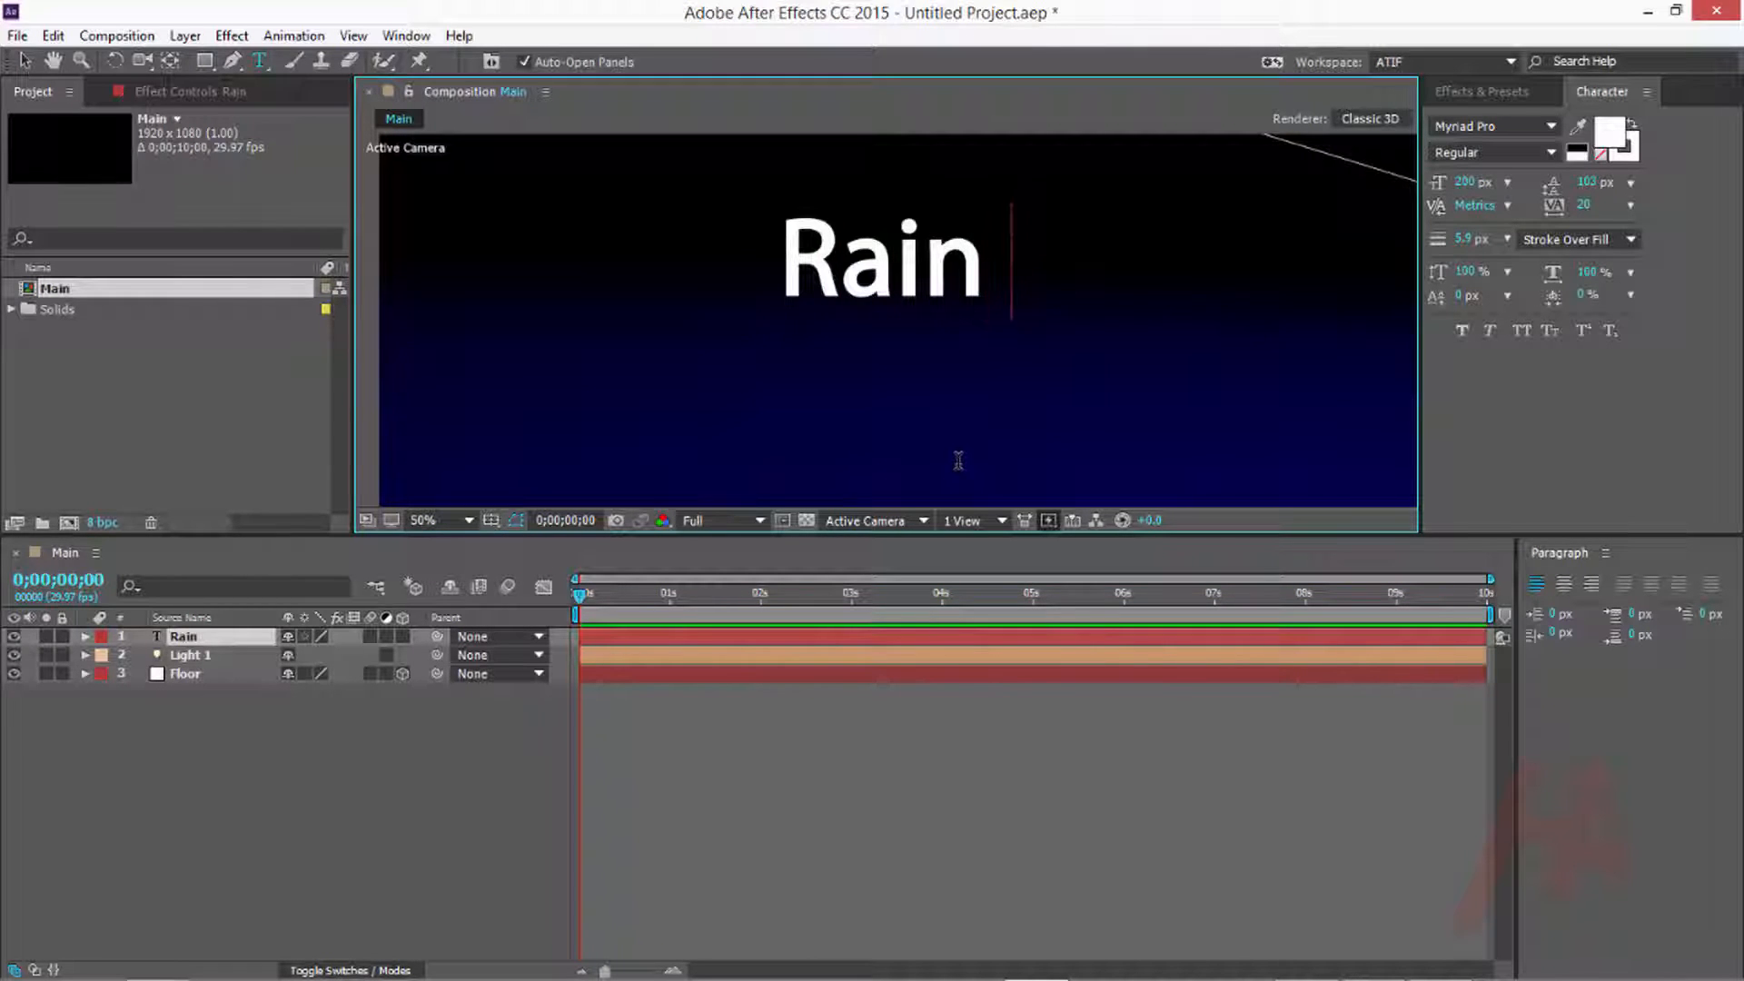
type(" y Nith")
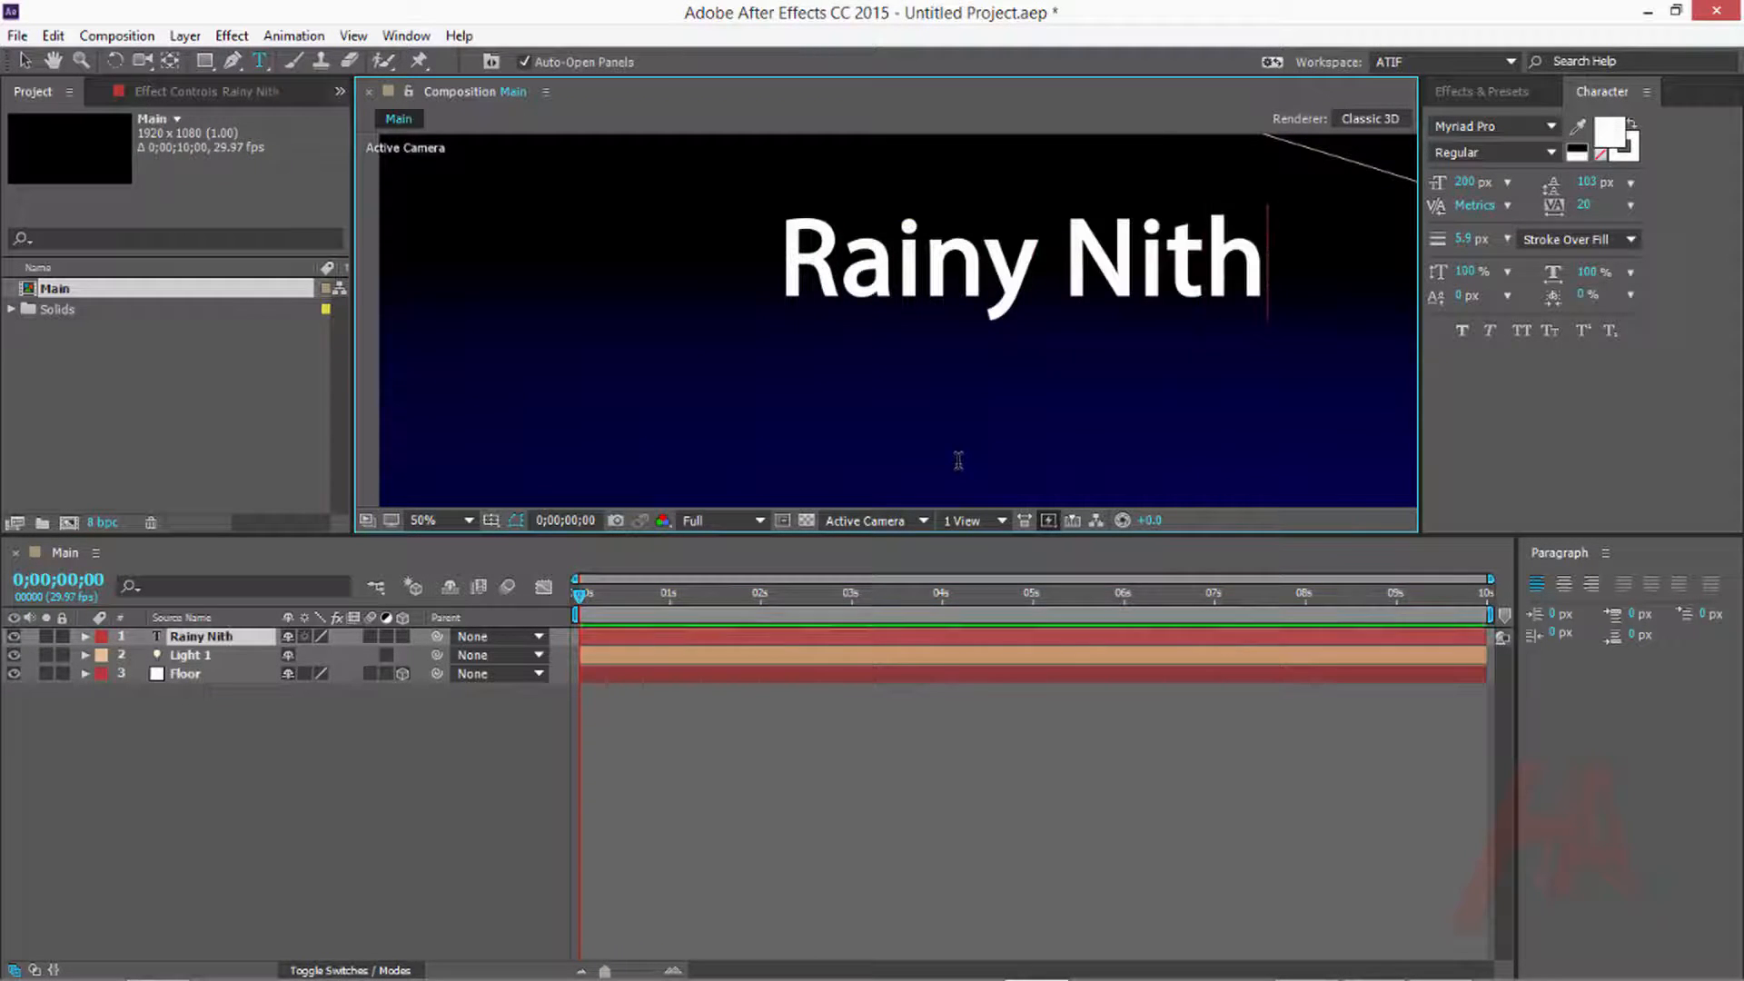
key("BackSpace")
key("BackSpace")
type("ght")
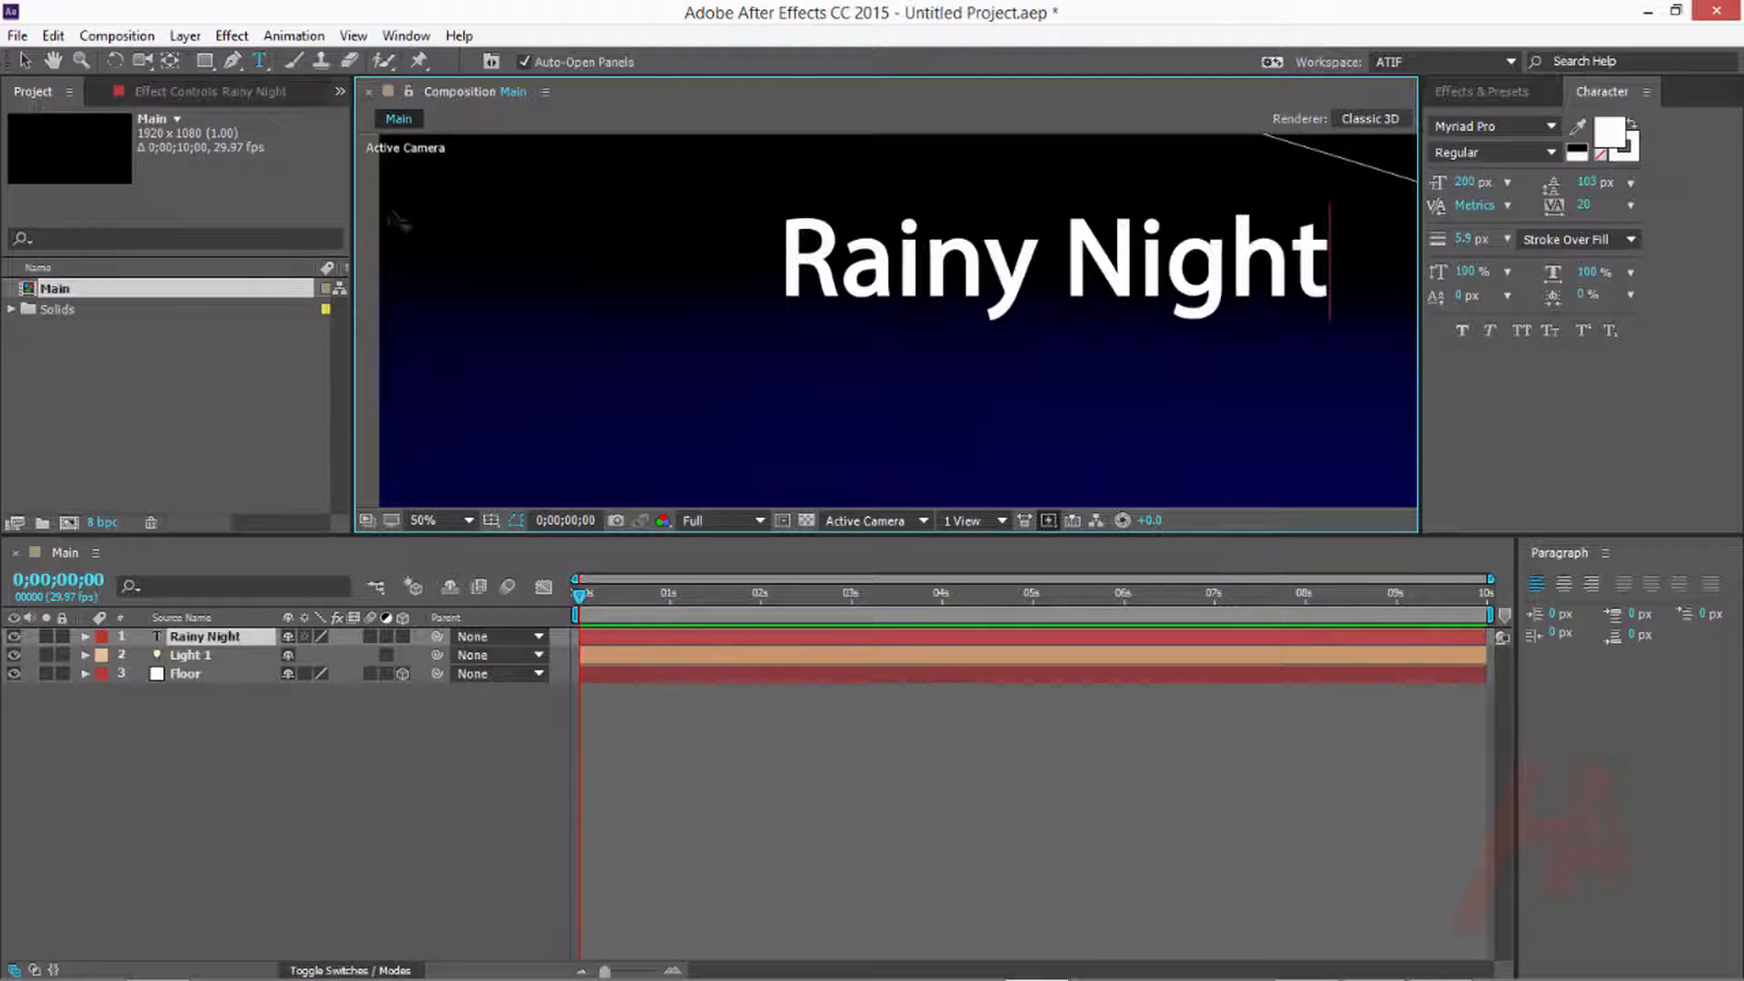
Move the "Rainy Night" text to the centre of the frame and make it a 3D layer
left_click(24, 61)
key("grave")
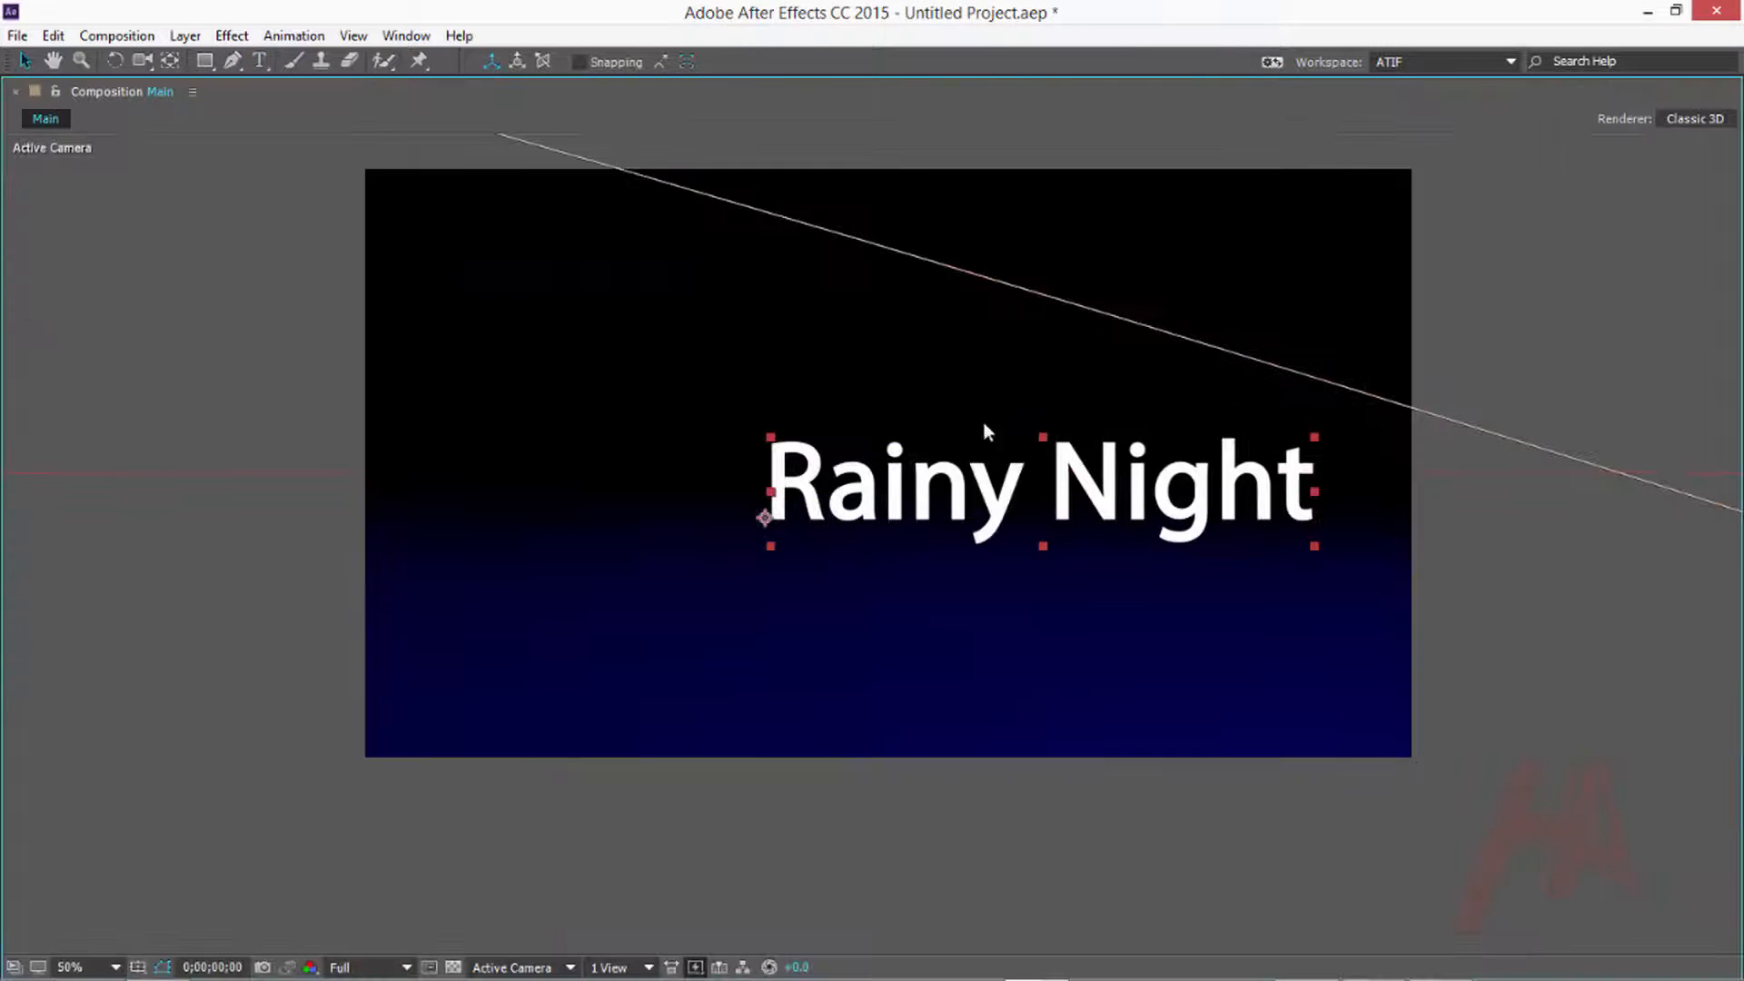
left_click_drag(955, 480, 813, 433)
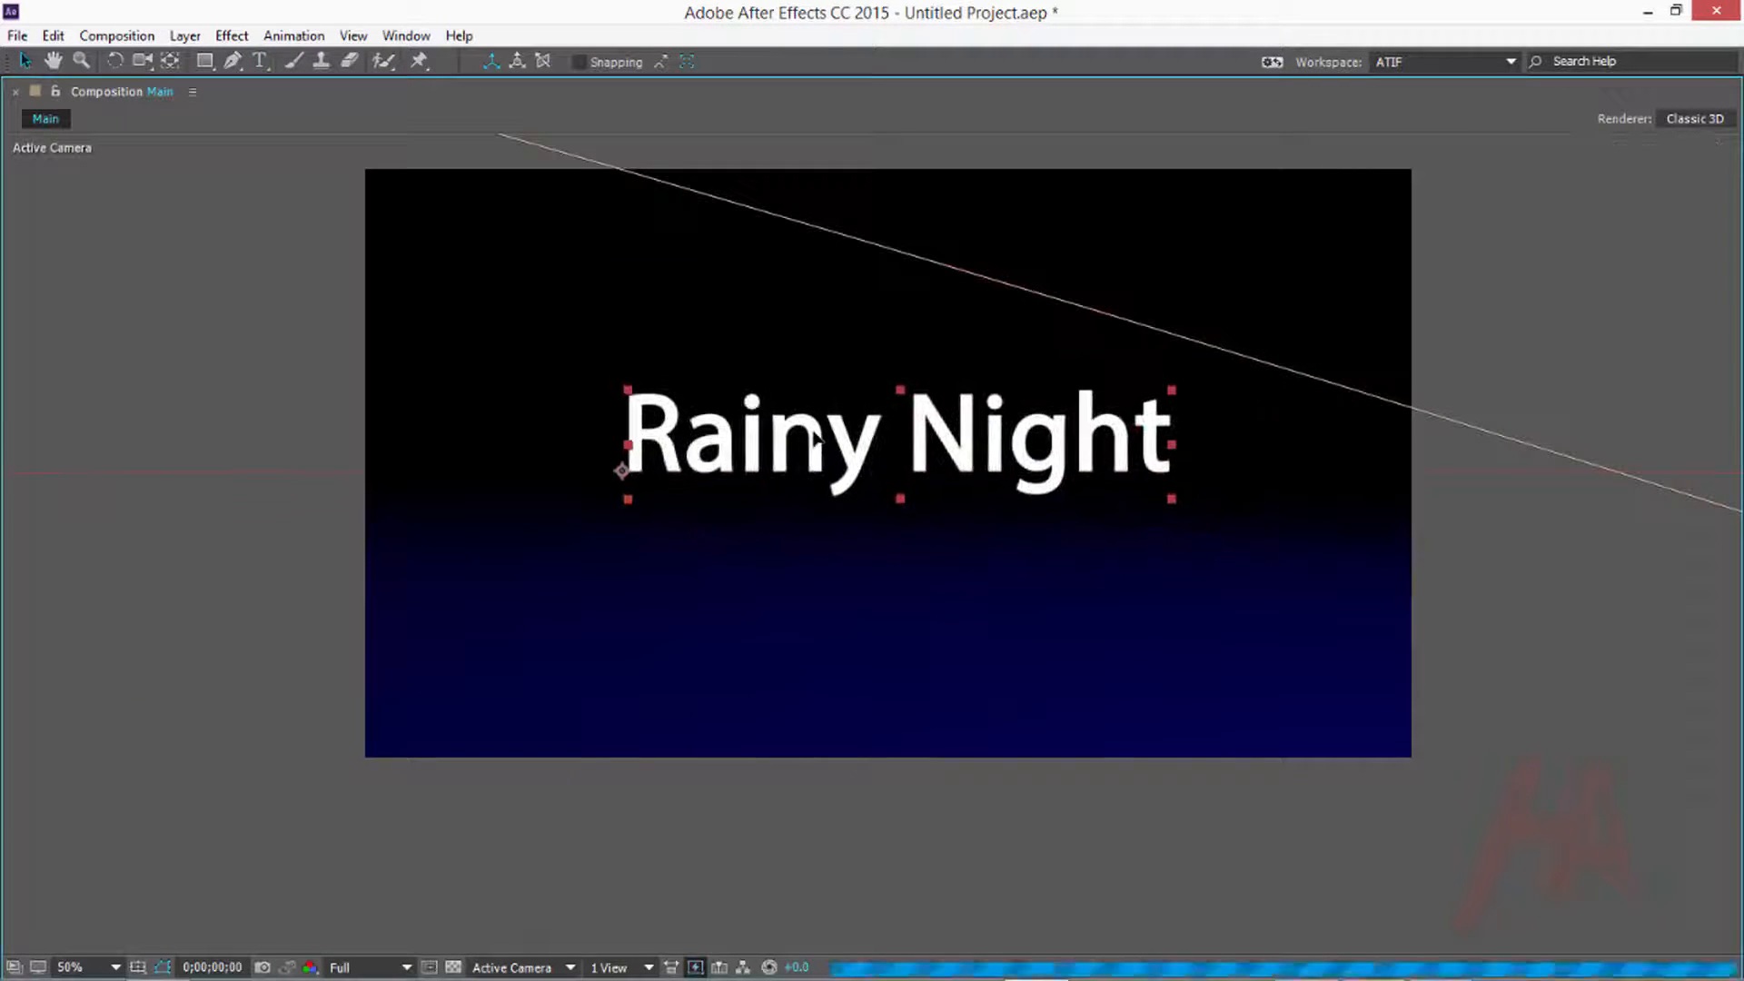
key("grave")
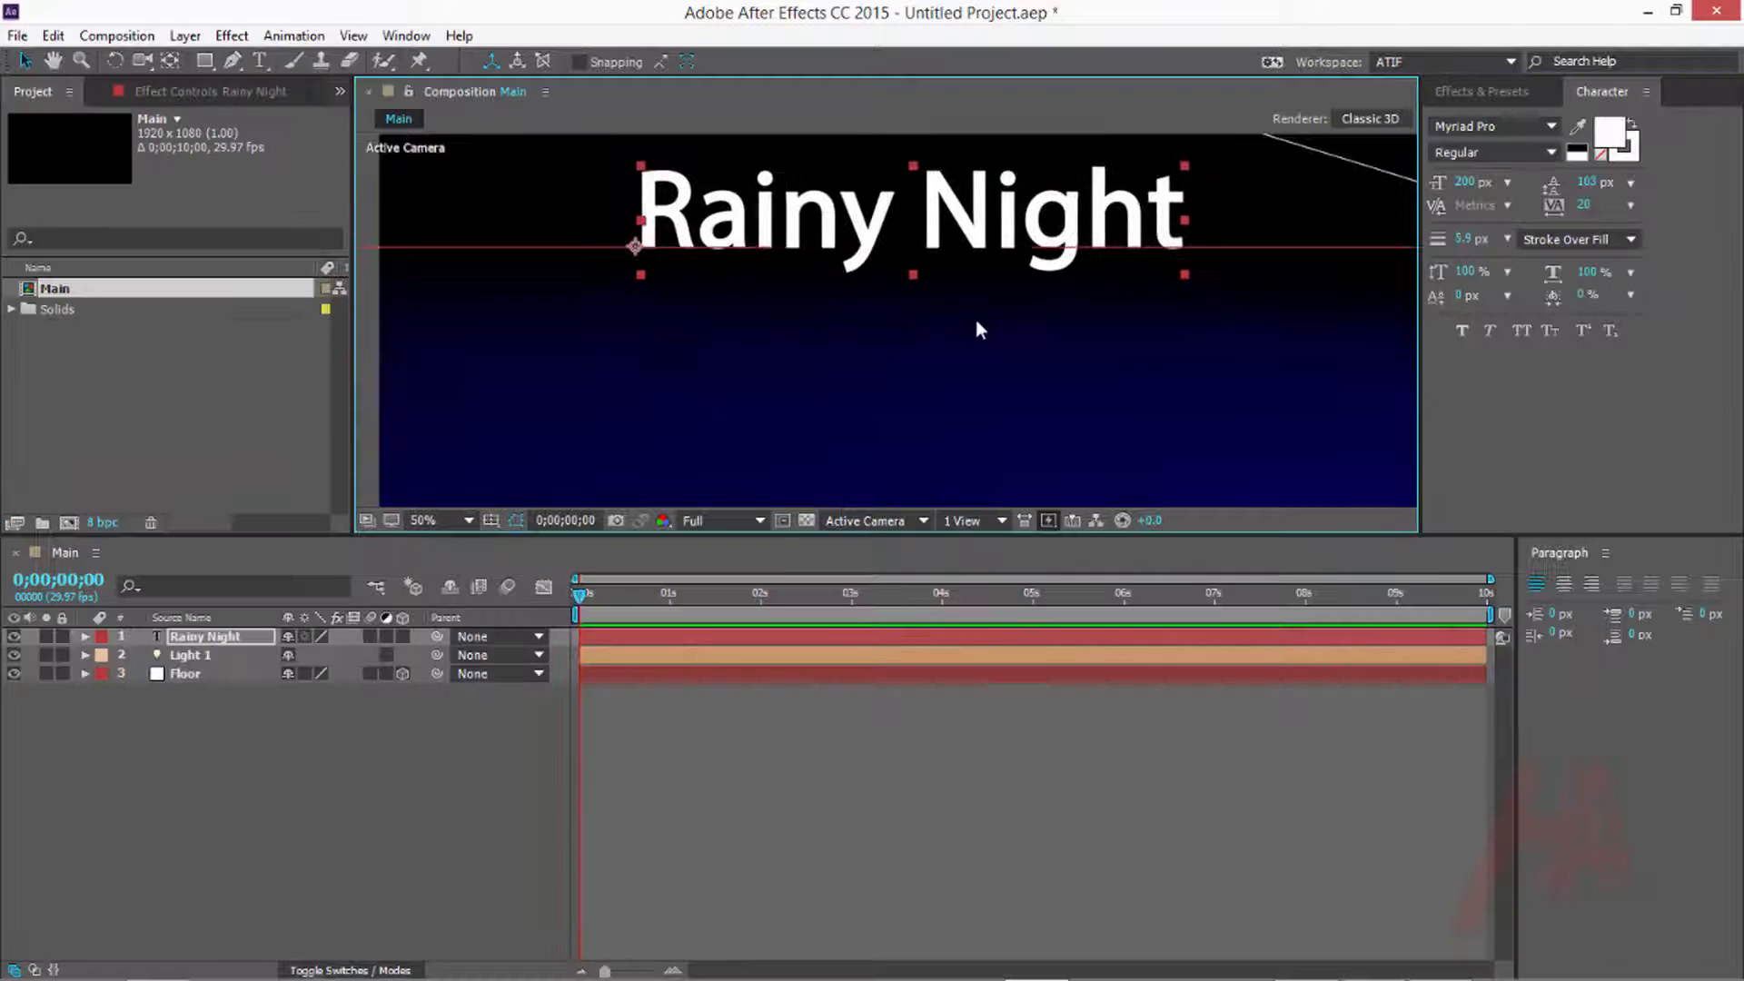
left_click(227, 636)
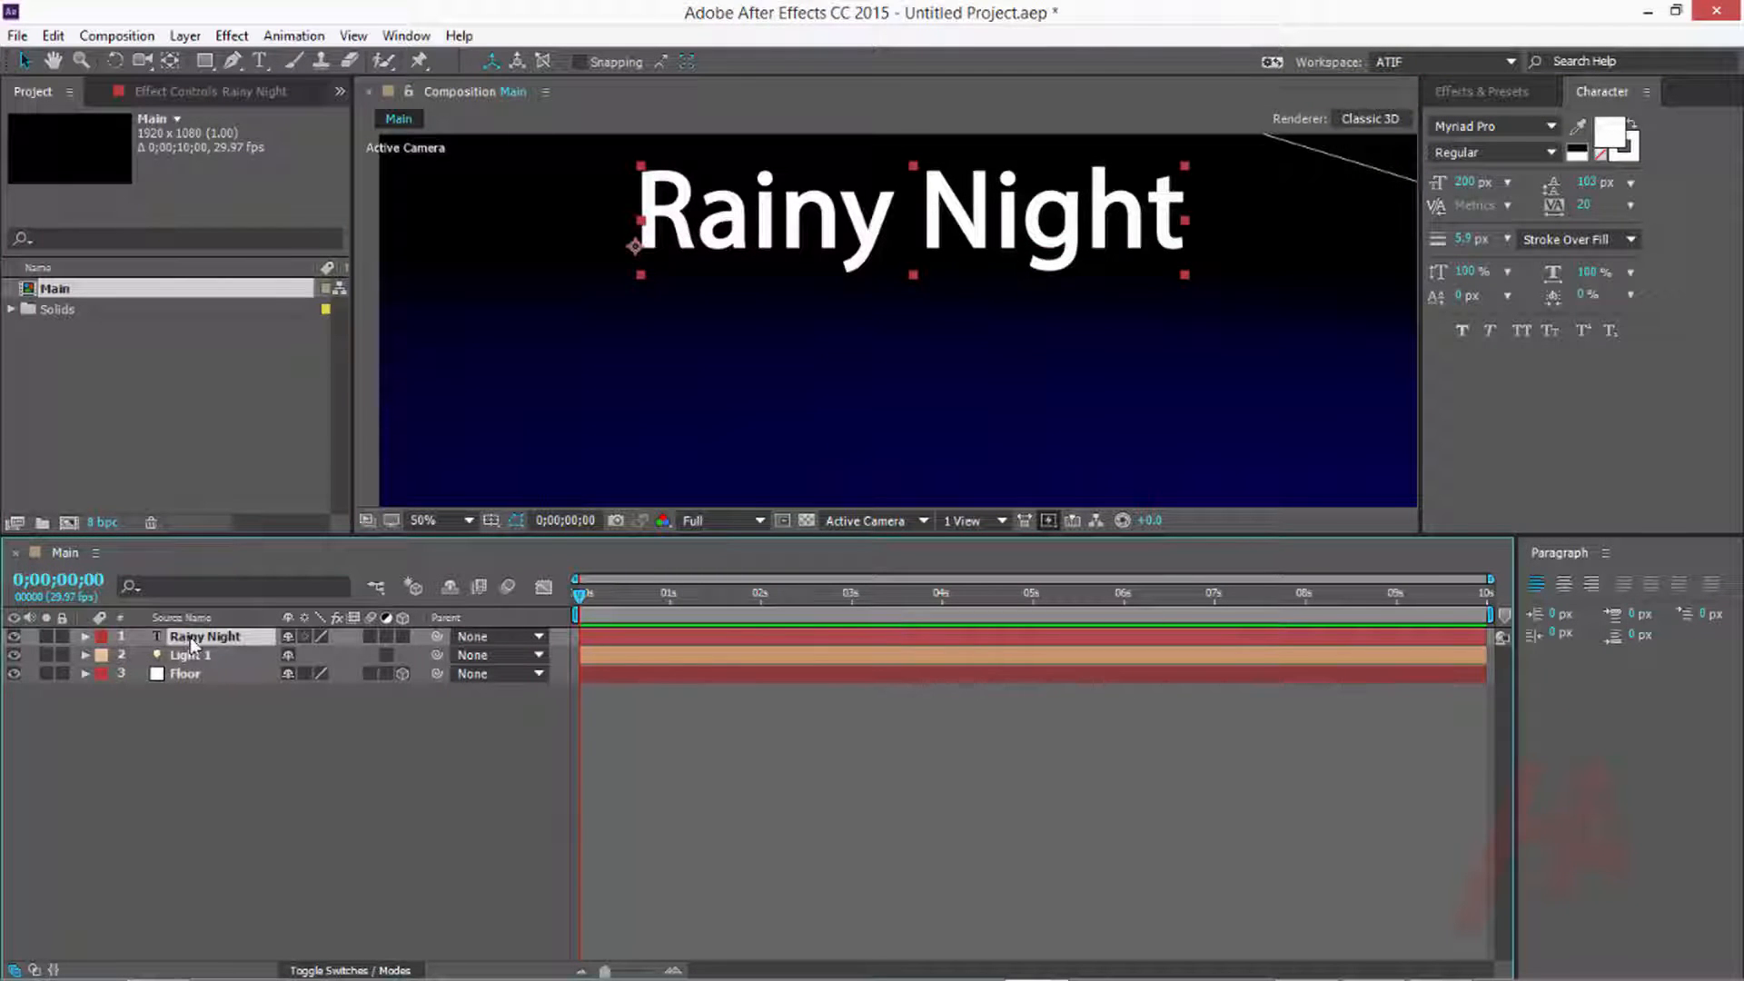
left_click(405, 637)
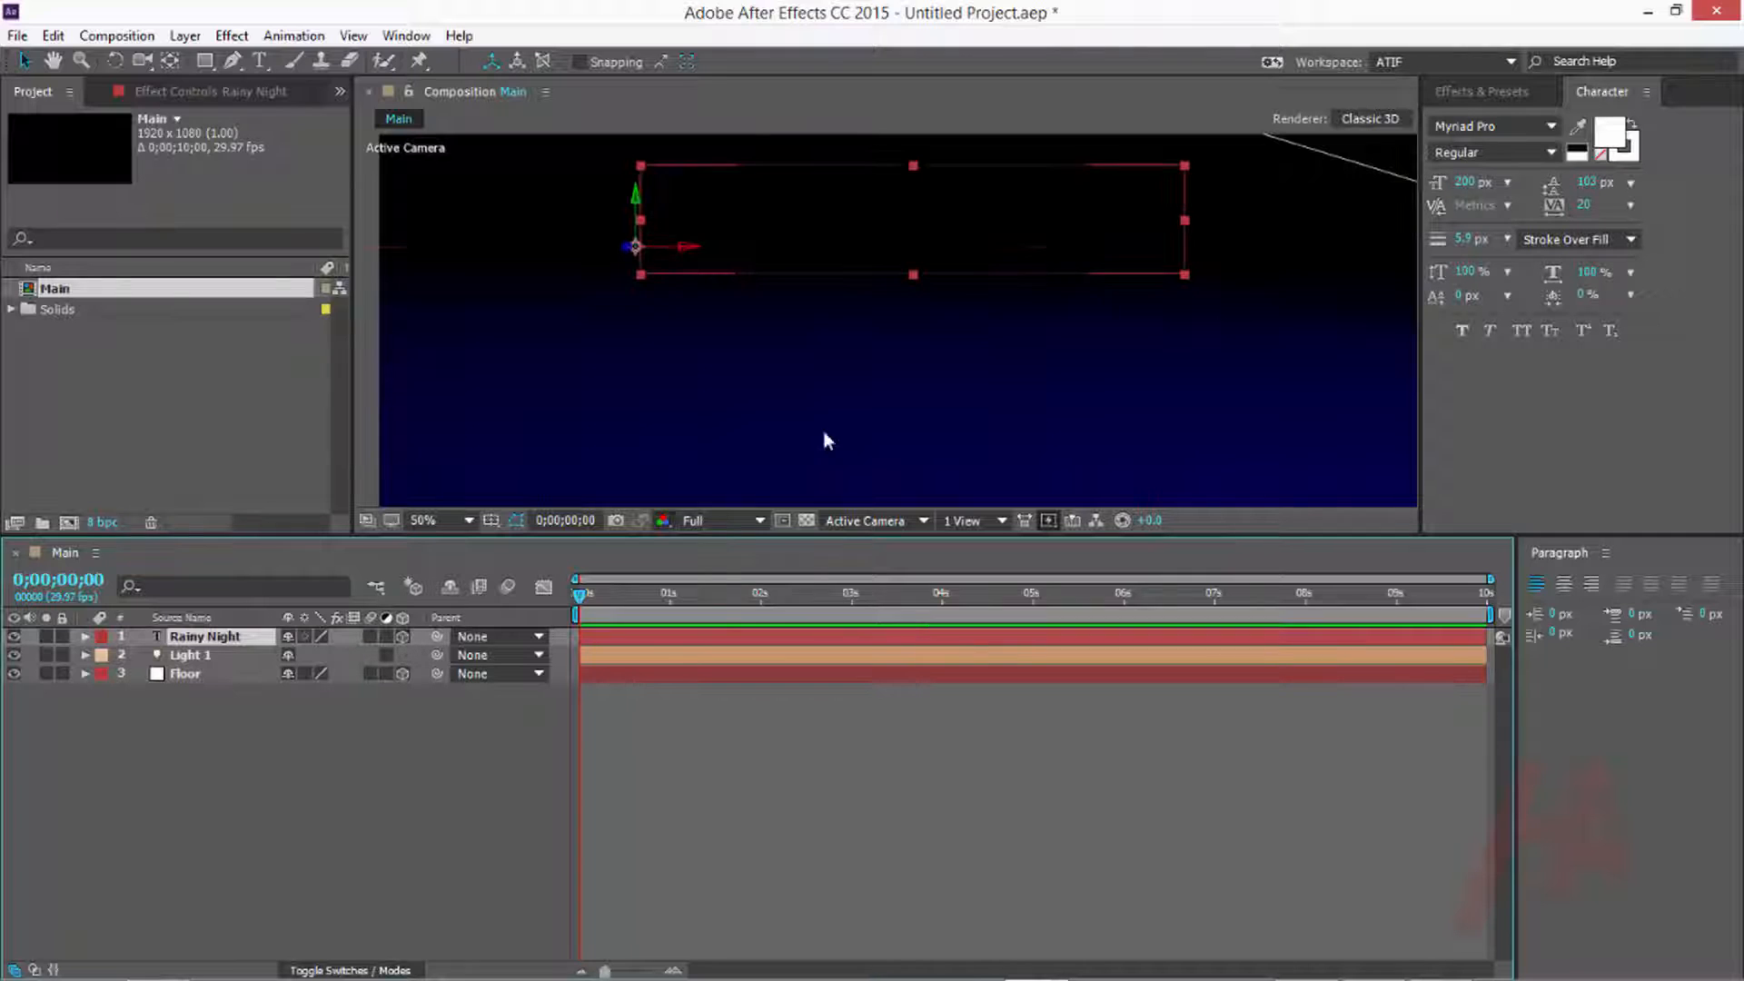
In the Top view, move Light 1 well outside the composition, diagonally beyond its front-right corner
scroll(872, 382, "down", 2)
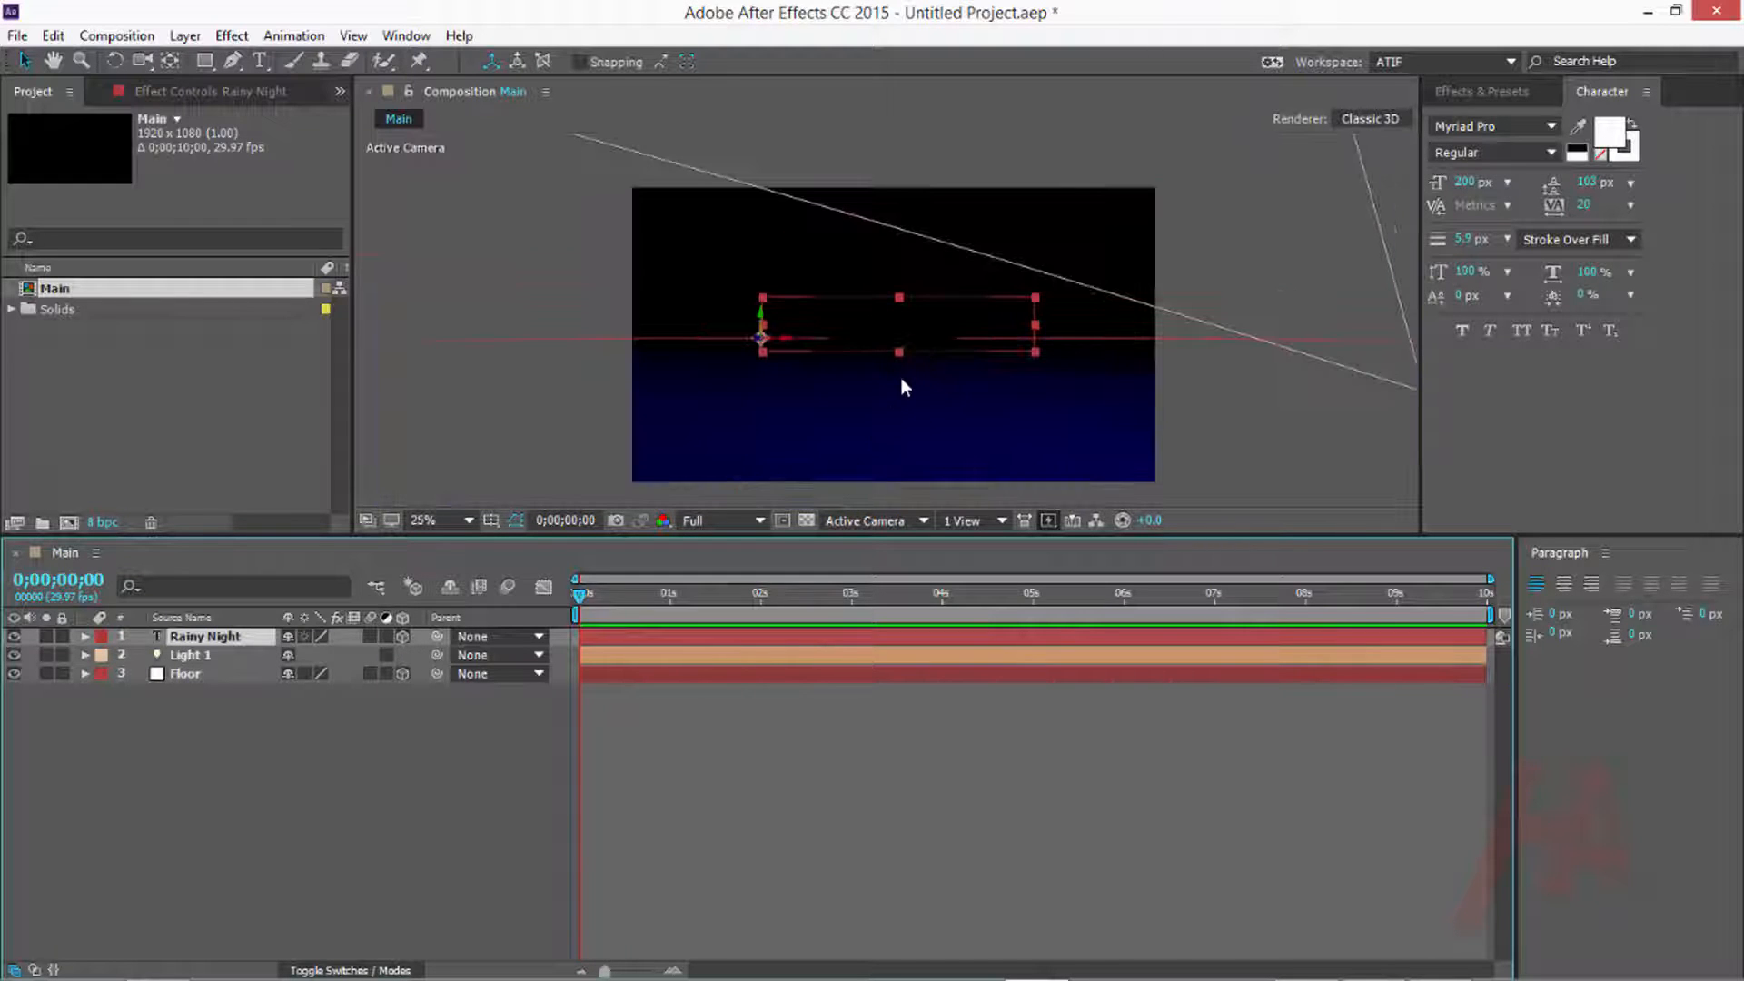
scroll(901, 378, "up", 2)
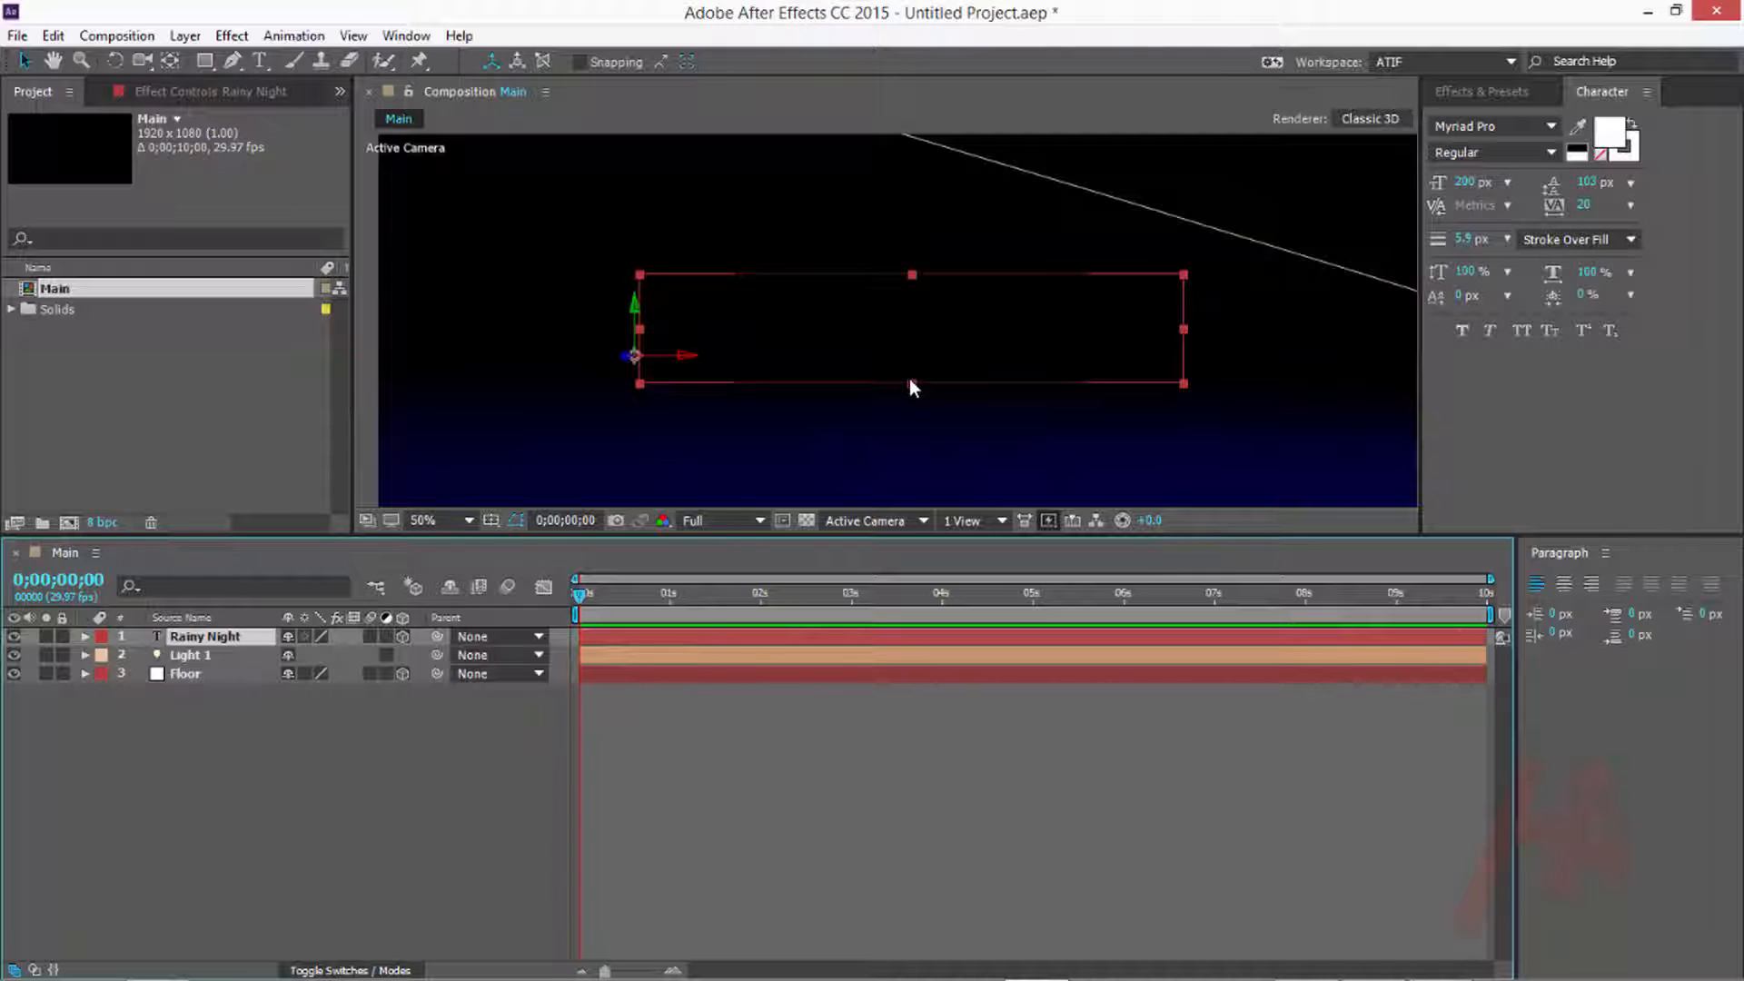
scroll(911, 381, "down", 2)
scroll(999, 337, "down", 5)
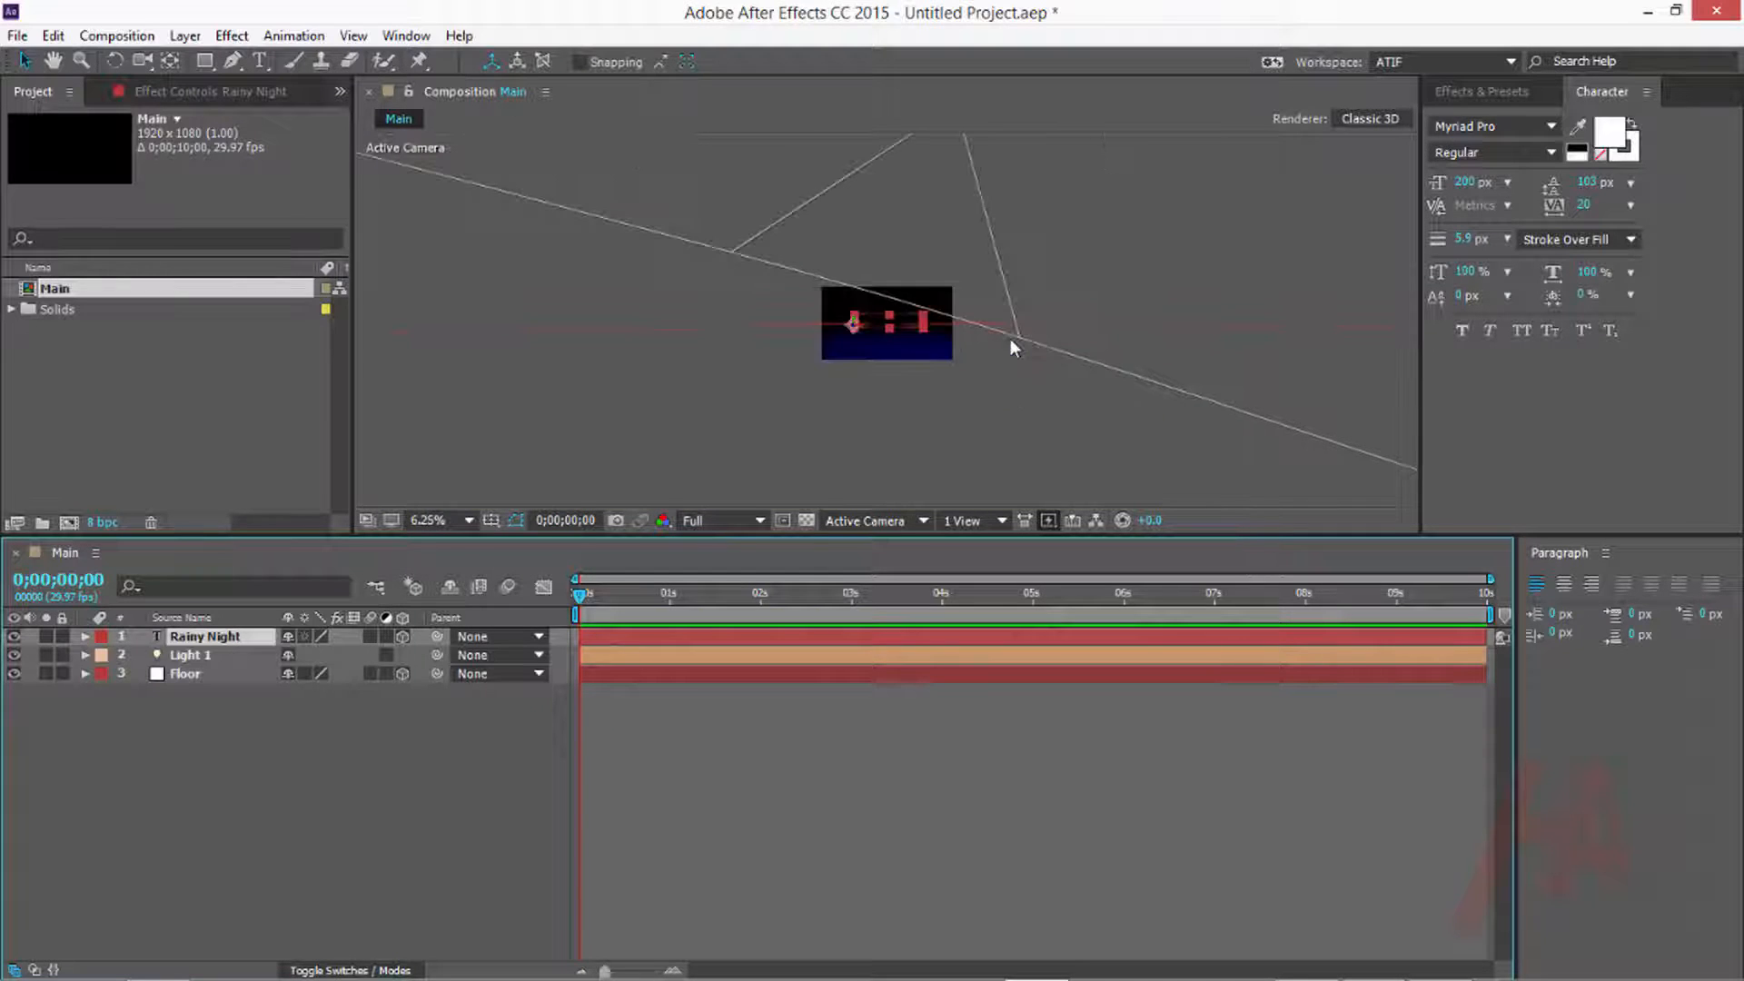
left_click(905, 268)
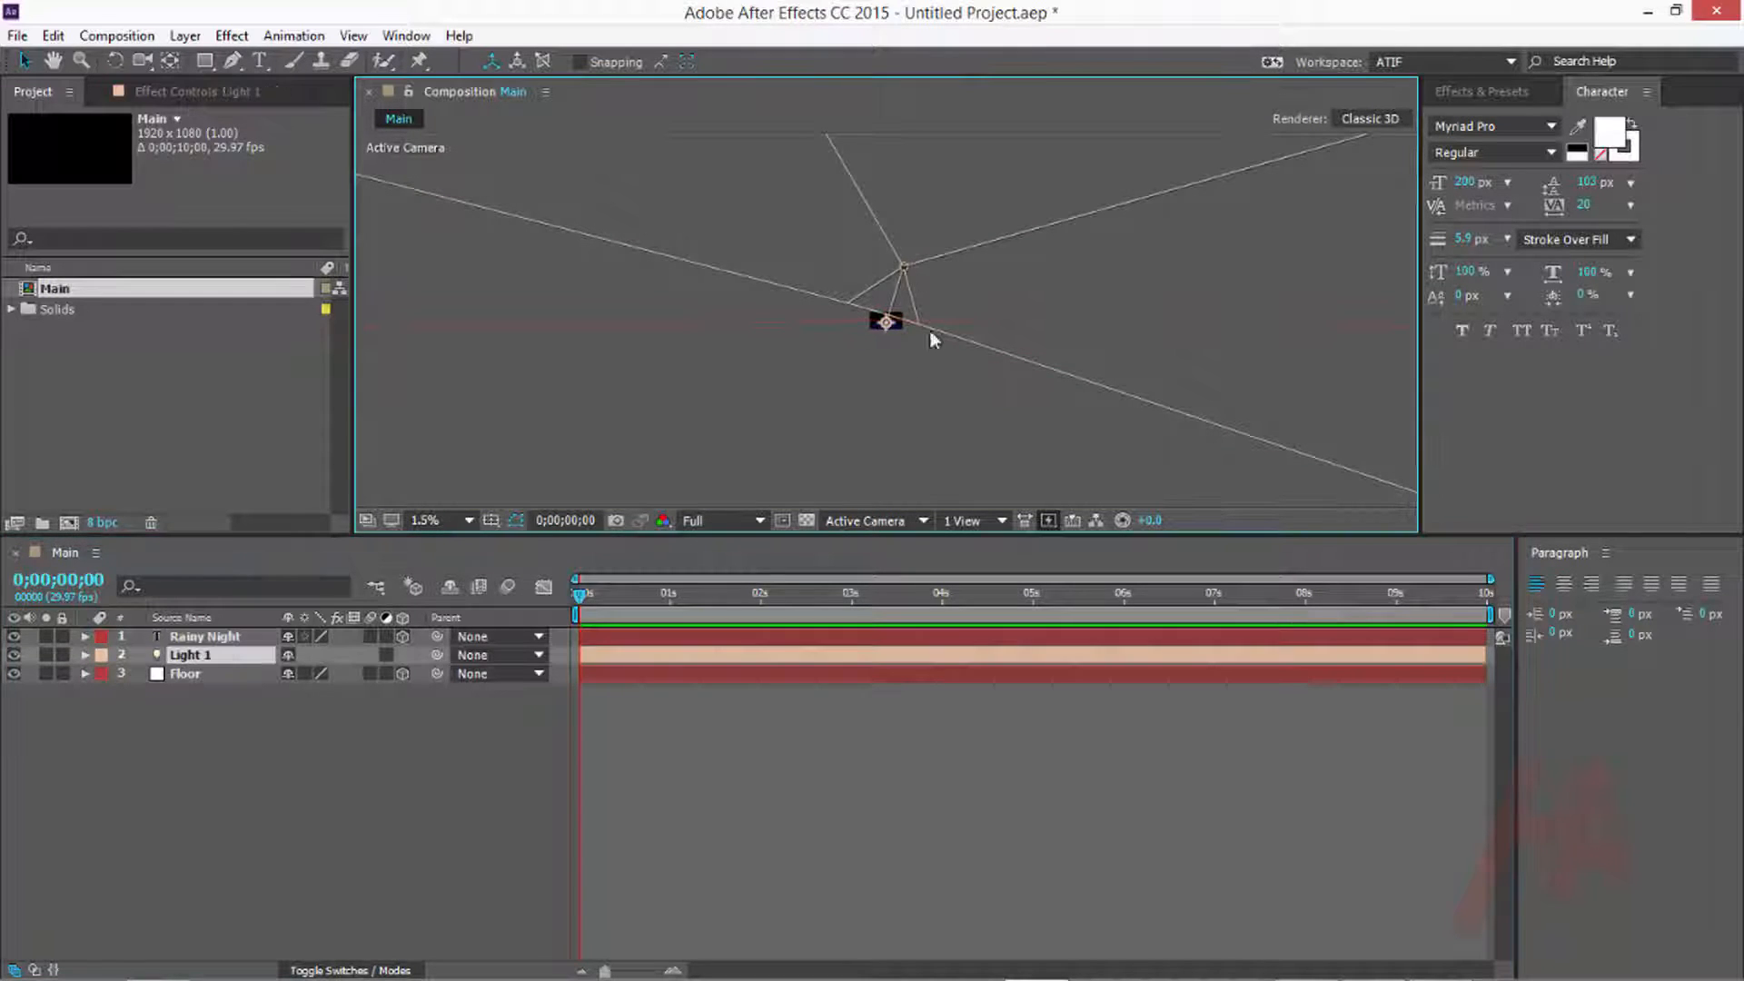
left_click(845, 518)
left_click(908, 625)
scroll(919, 300, "up", 3)
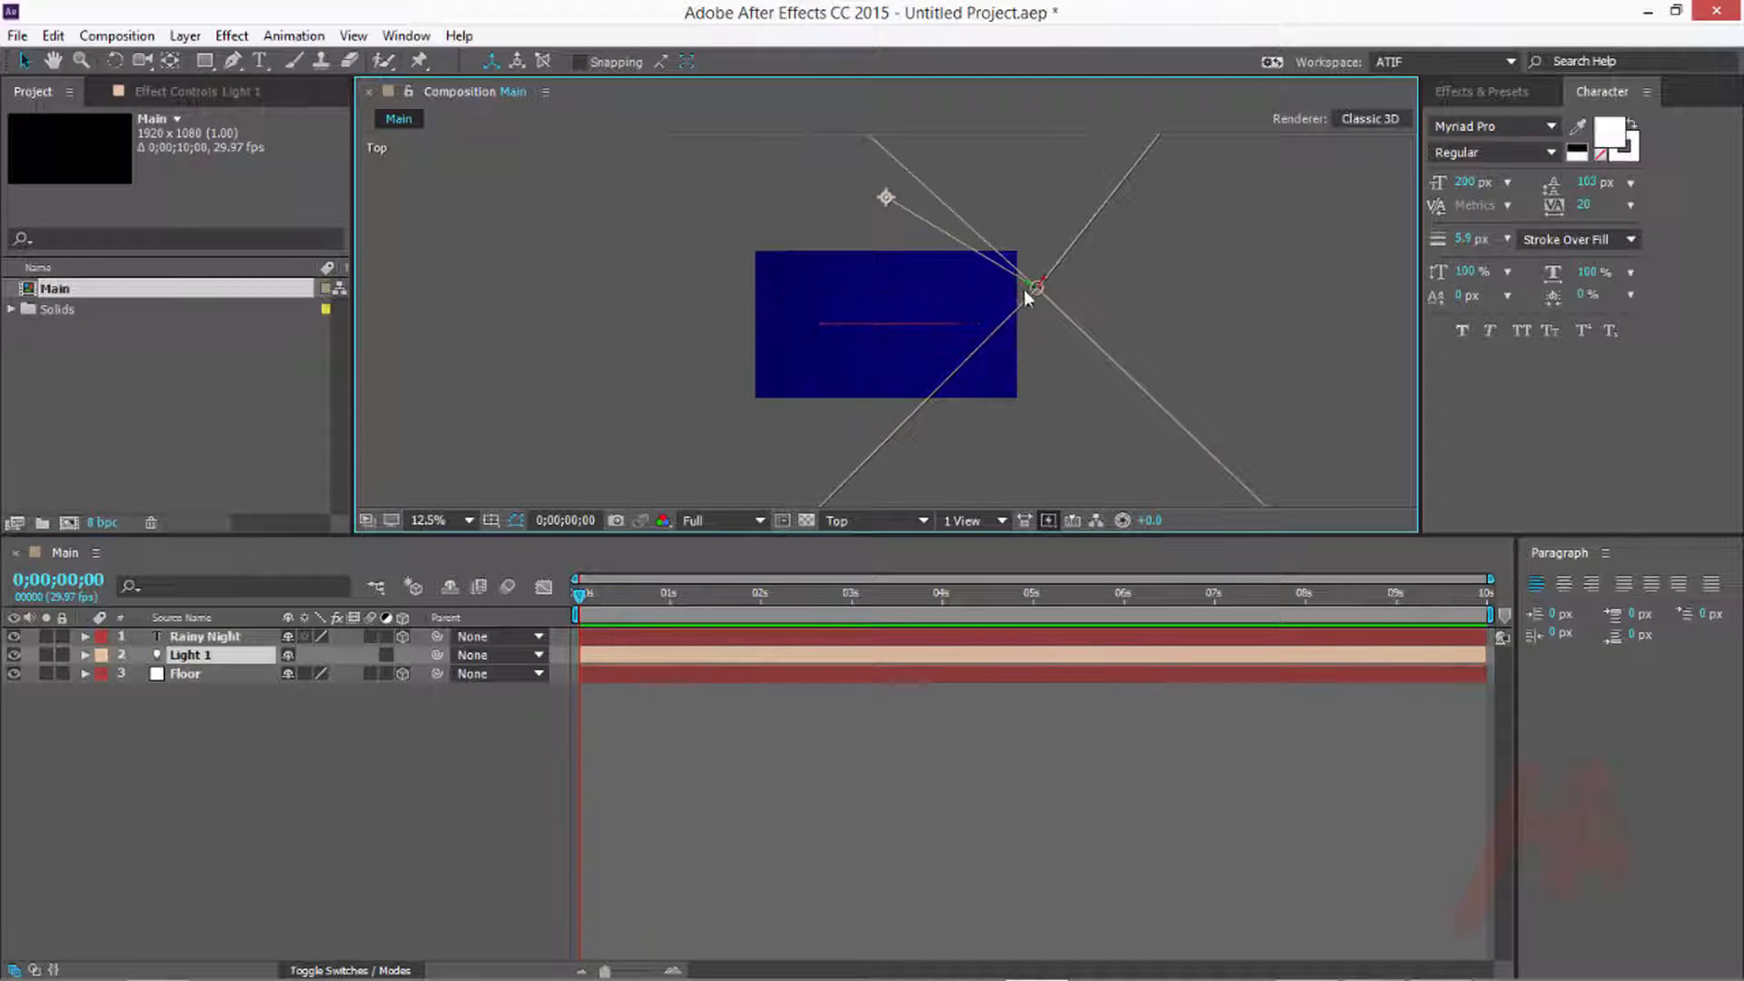
left_click_drag(1025, 295, 1175, 426)
left_click(944, 375)
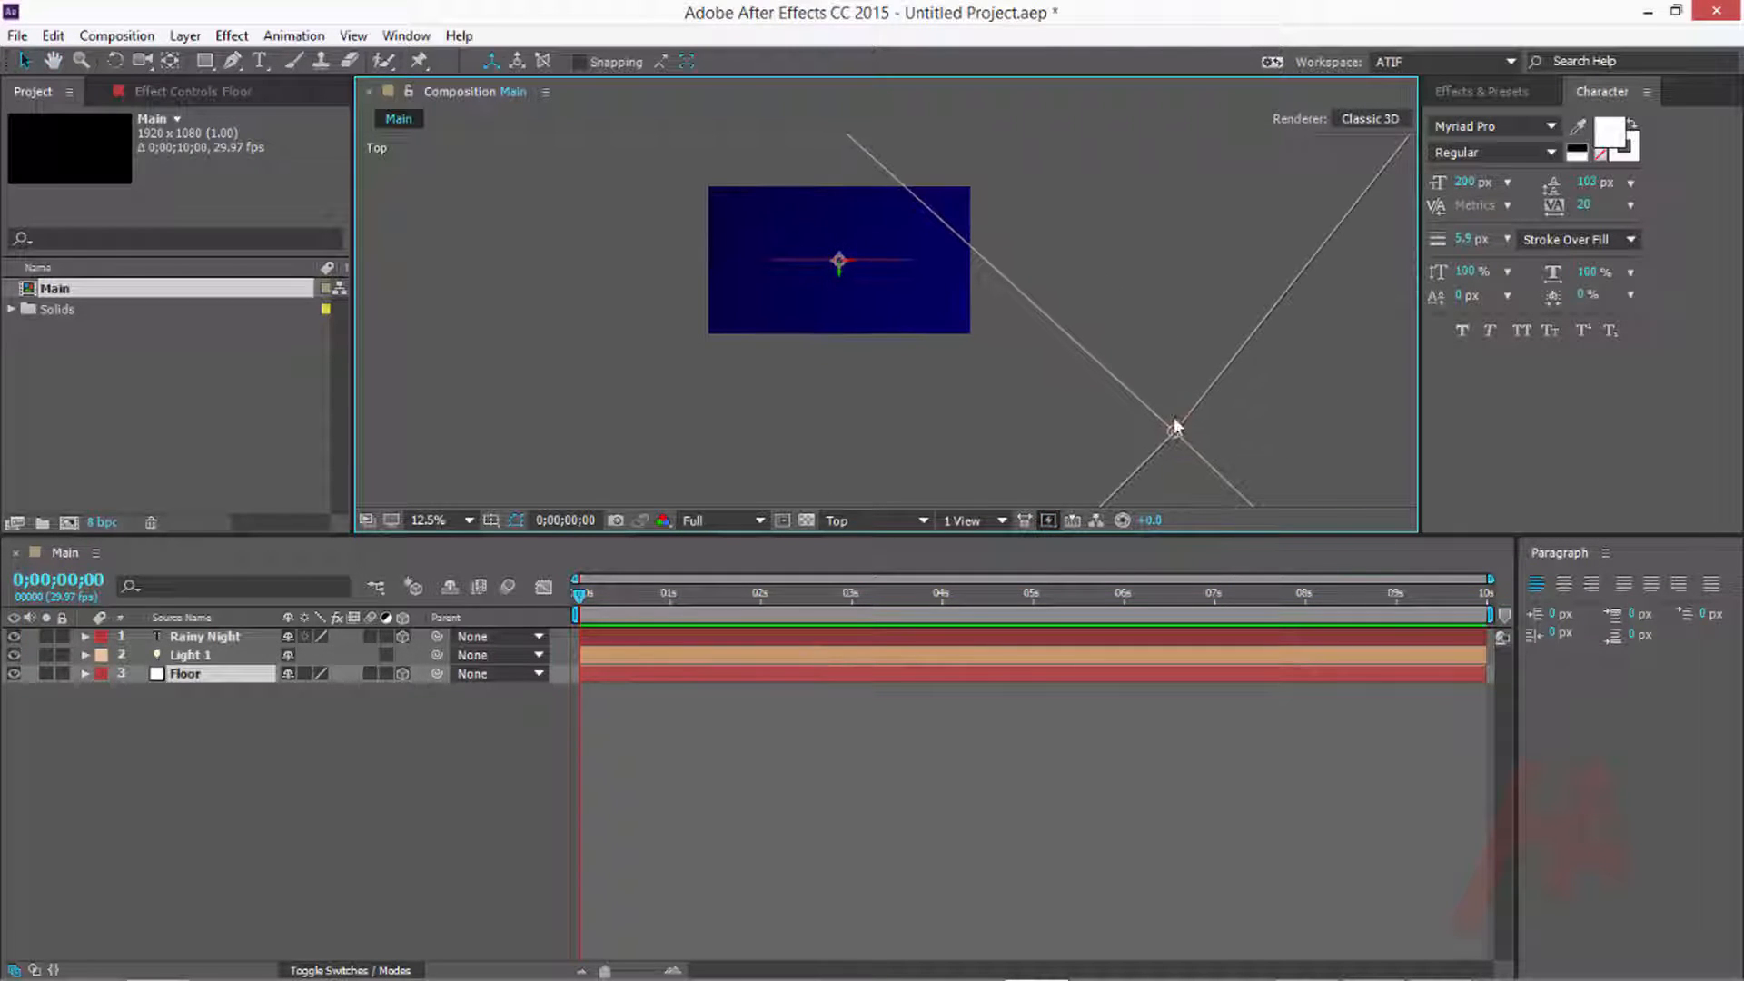
Aim the light's point of interest just in front of the text, shift the light slightly farther forward, and return to the Active Camera view
left_click(1175, 427)
left_click_drag(1022, 342, 867, 291)
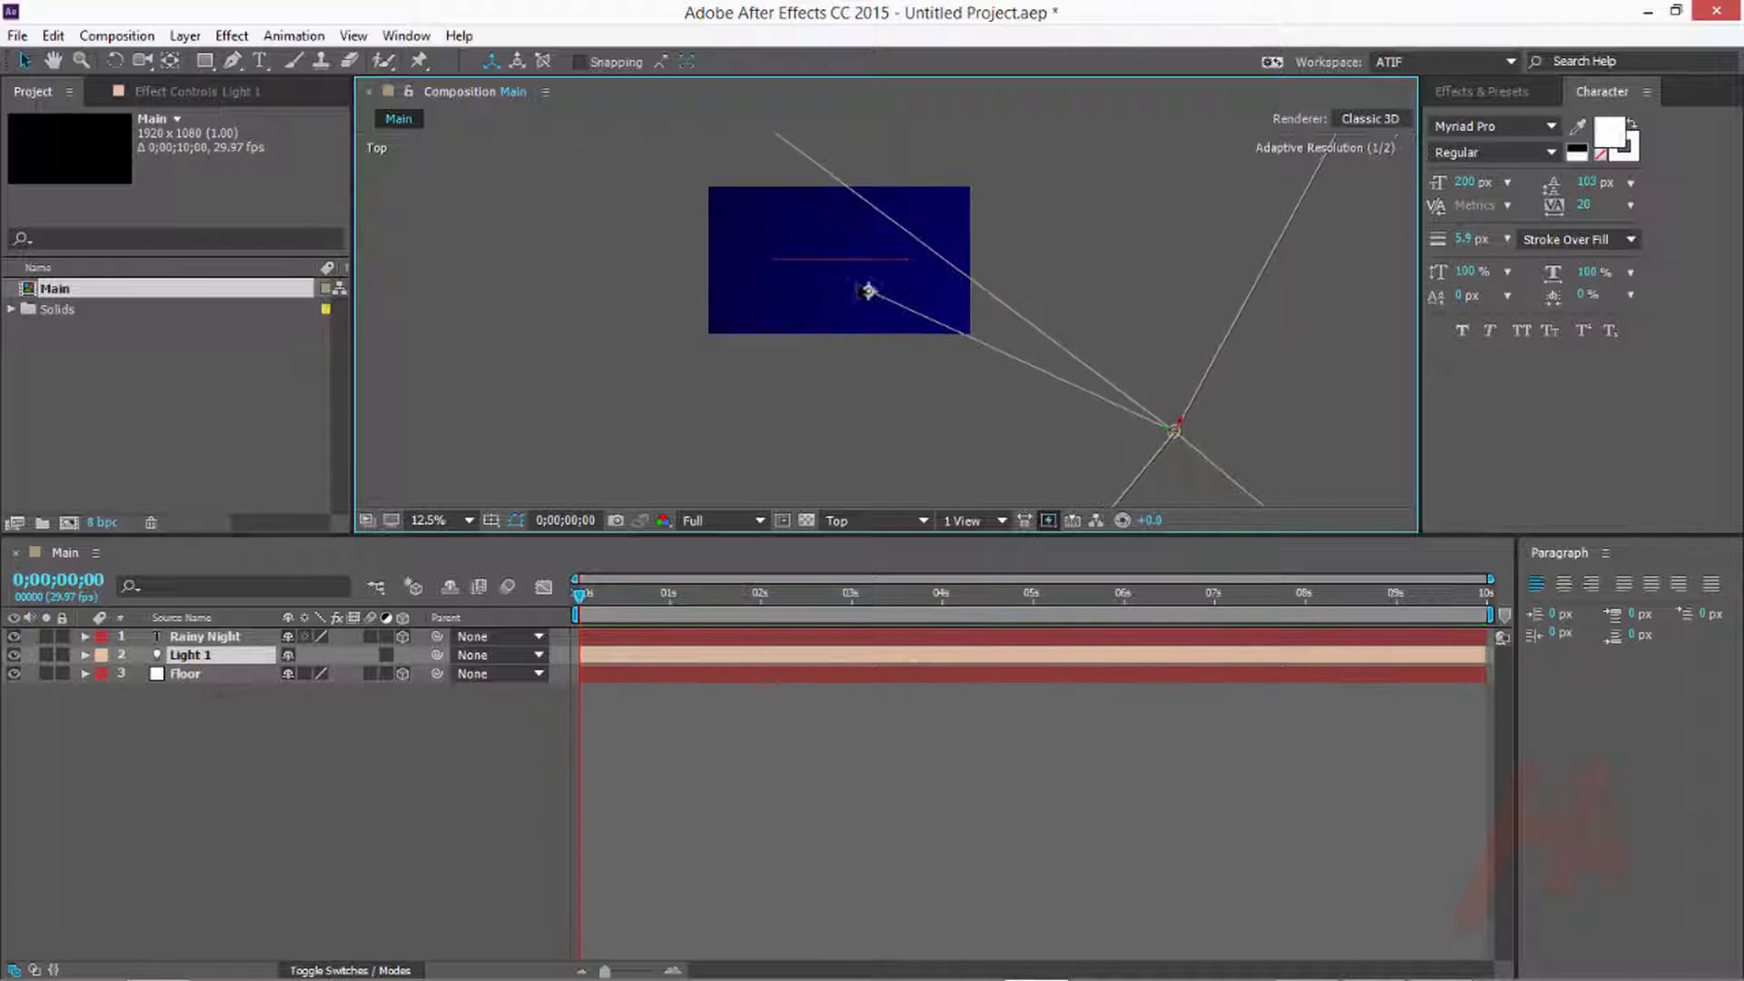
left_click_drag(1176, 436, 1158, 463)
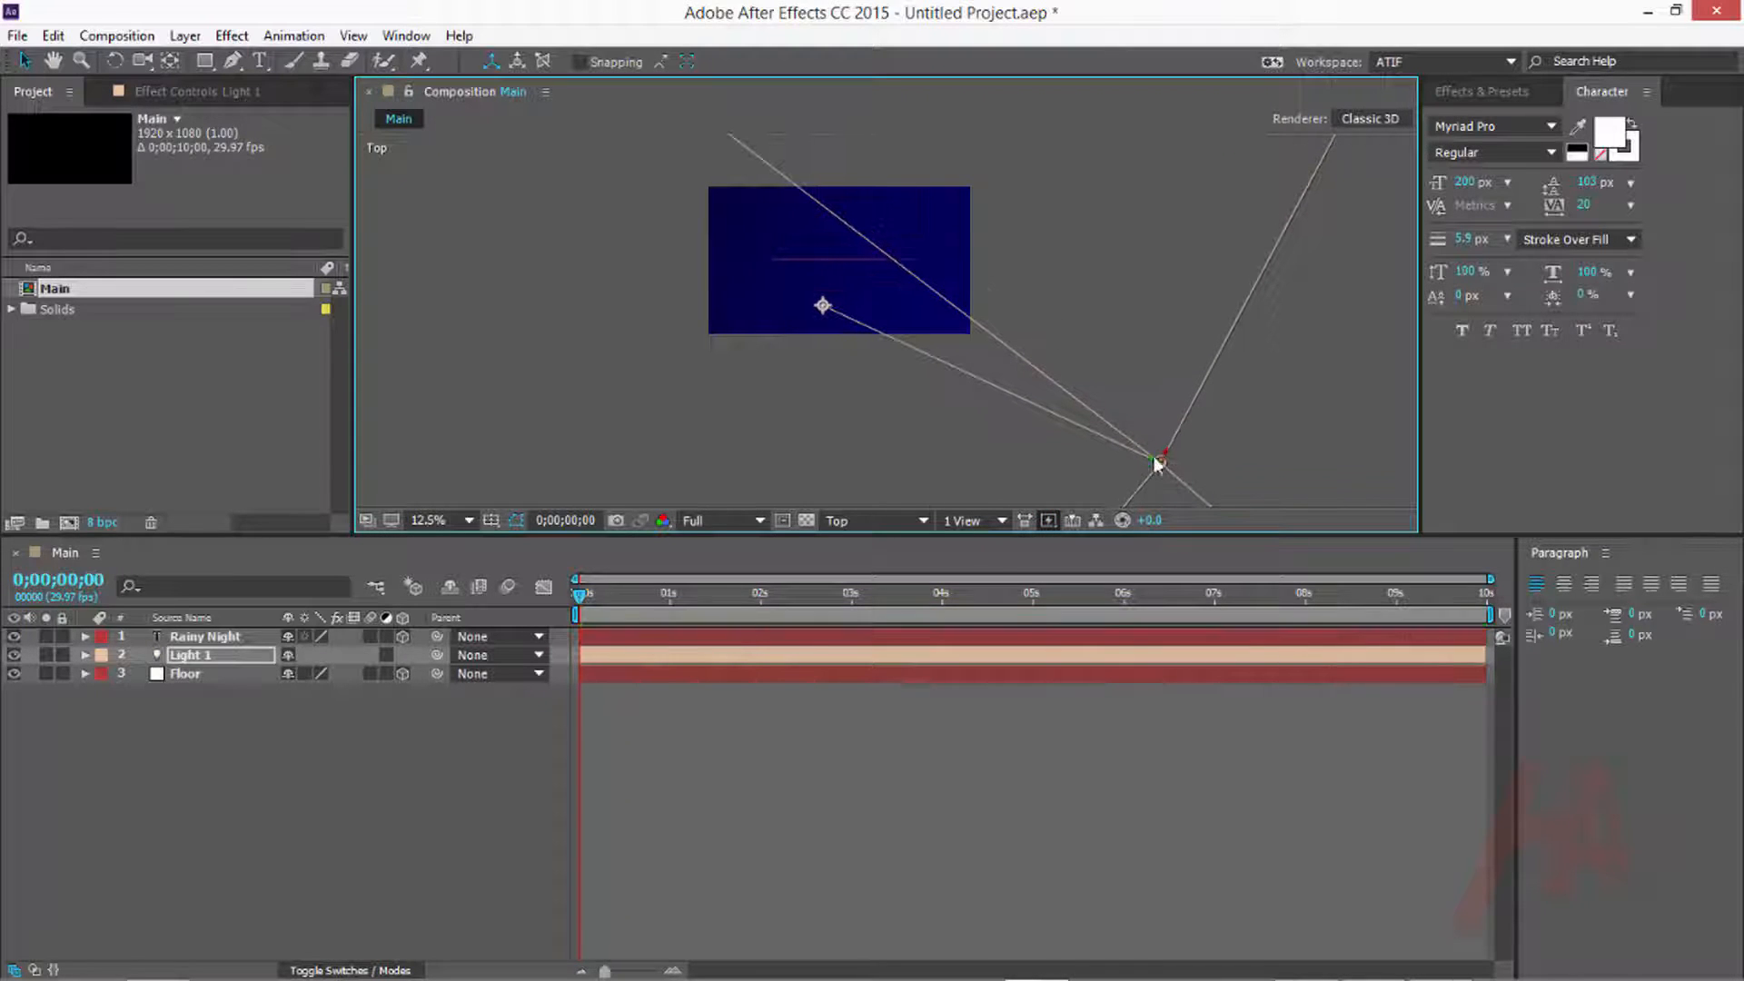
left_click(876, 522)
left_click(894, 545)
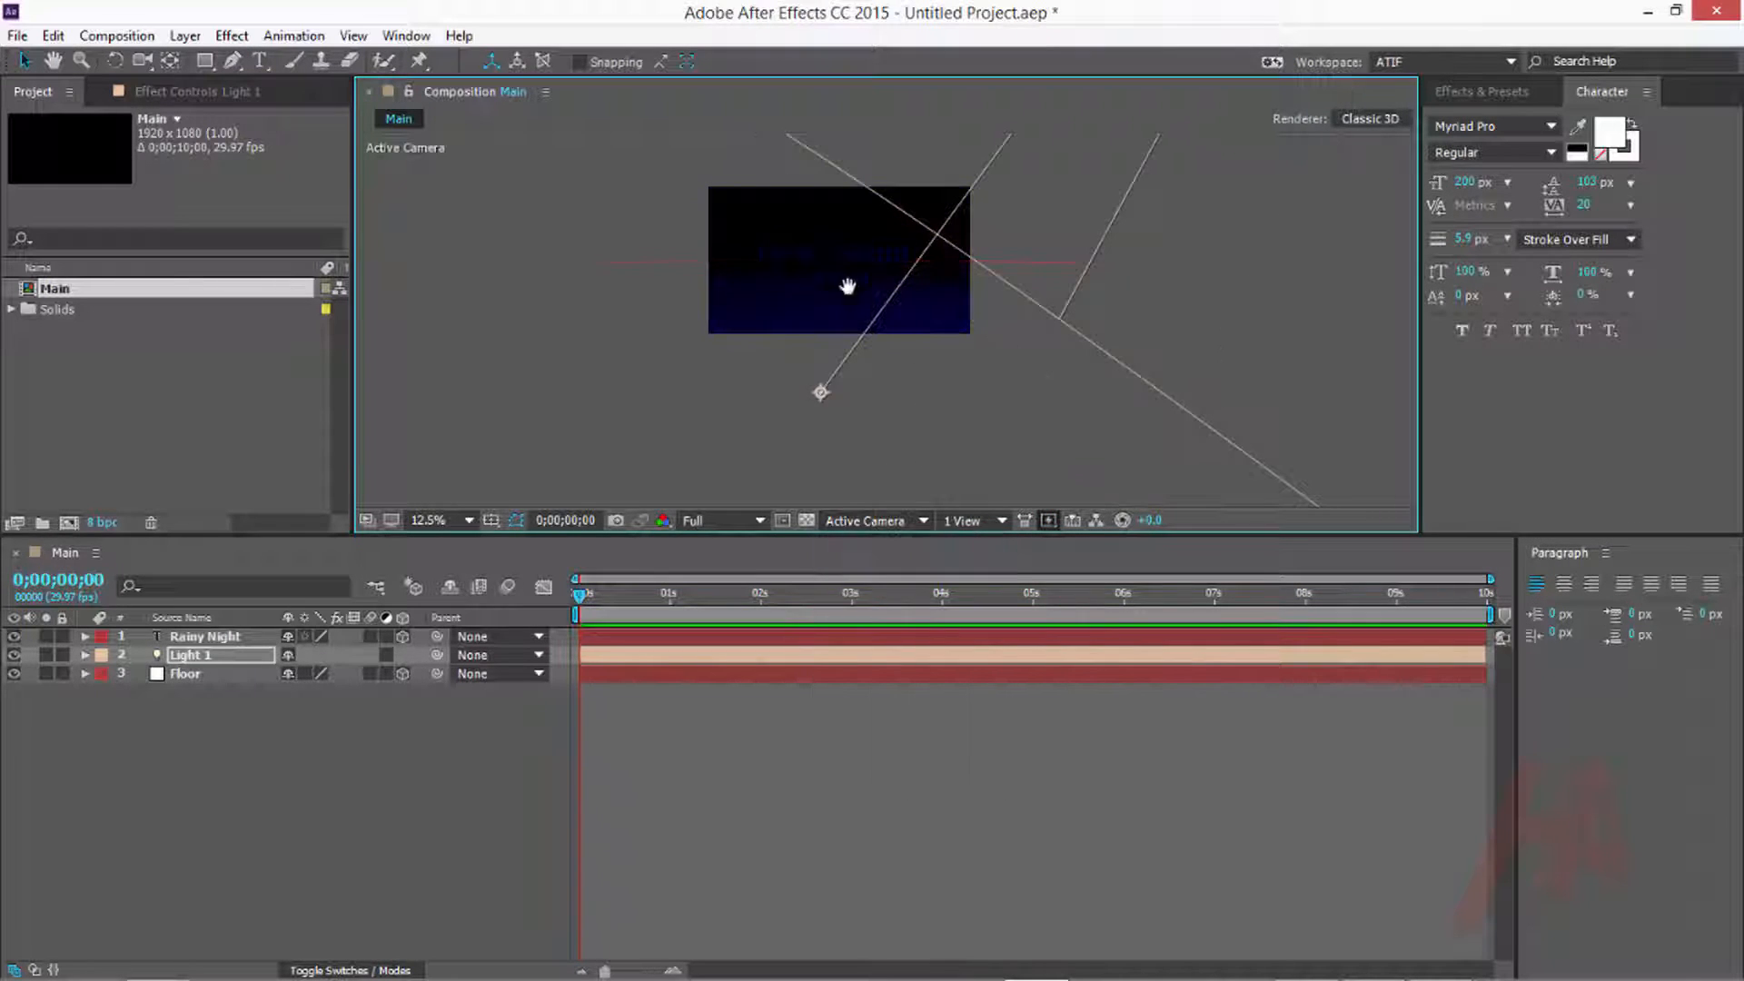
scroll(847, 287, "up", 4)
left_click_drag(852, 292, 948, 354)
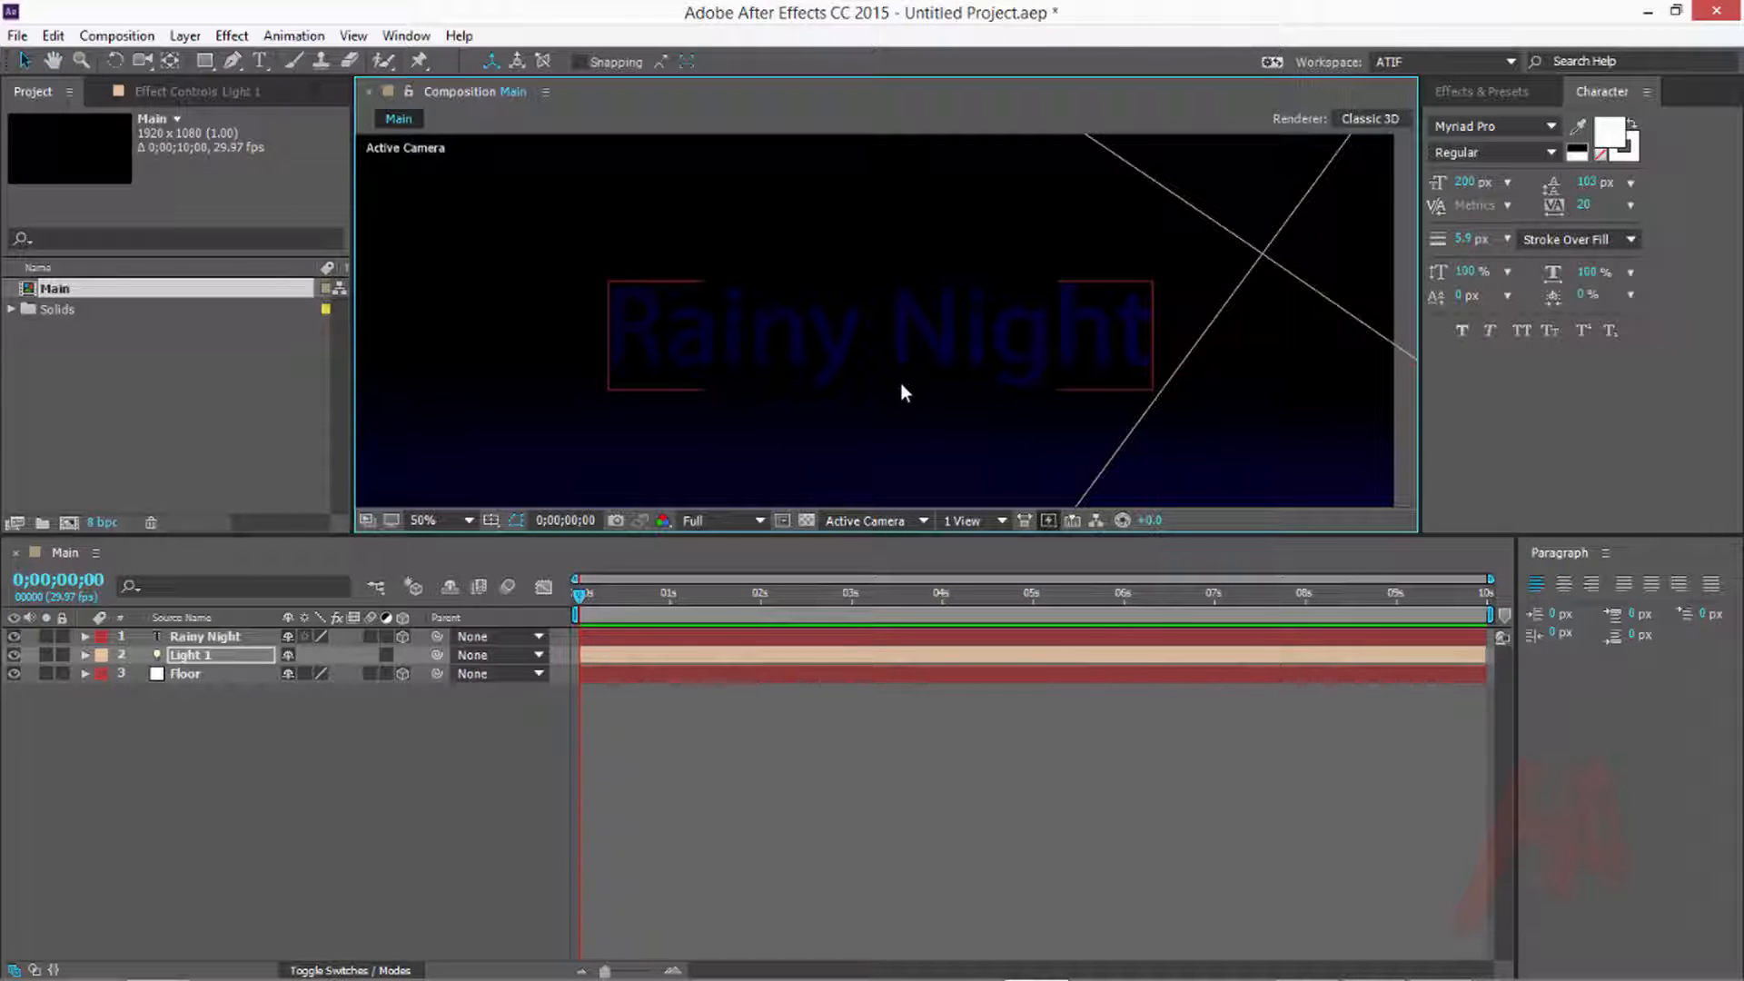
In the Rainy Night layer's material options, turn Casts Shadows on and set Specular Intensity to 100%
left_click(147, 640)
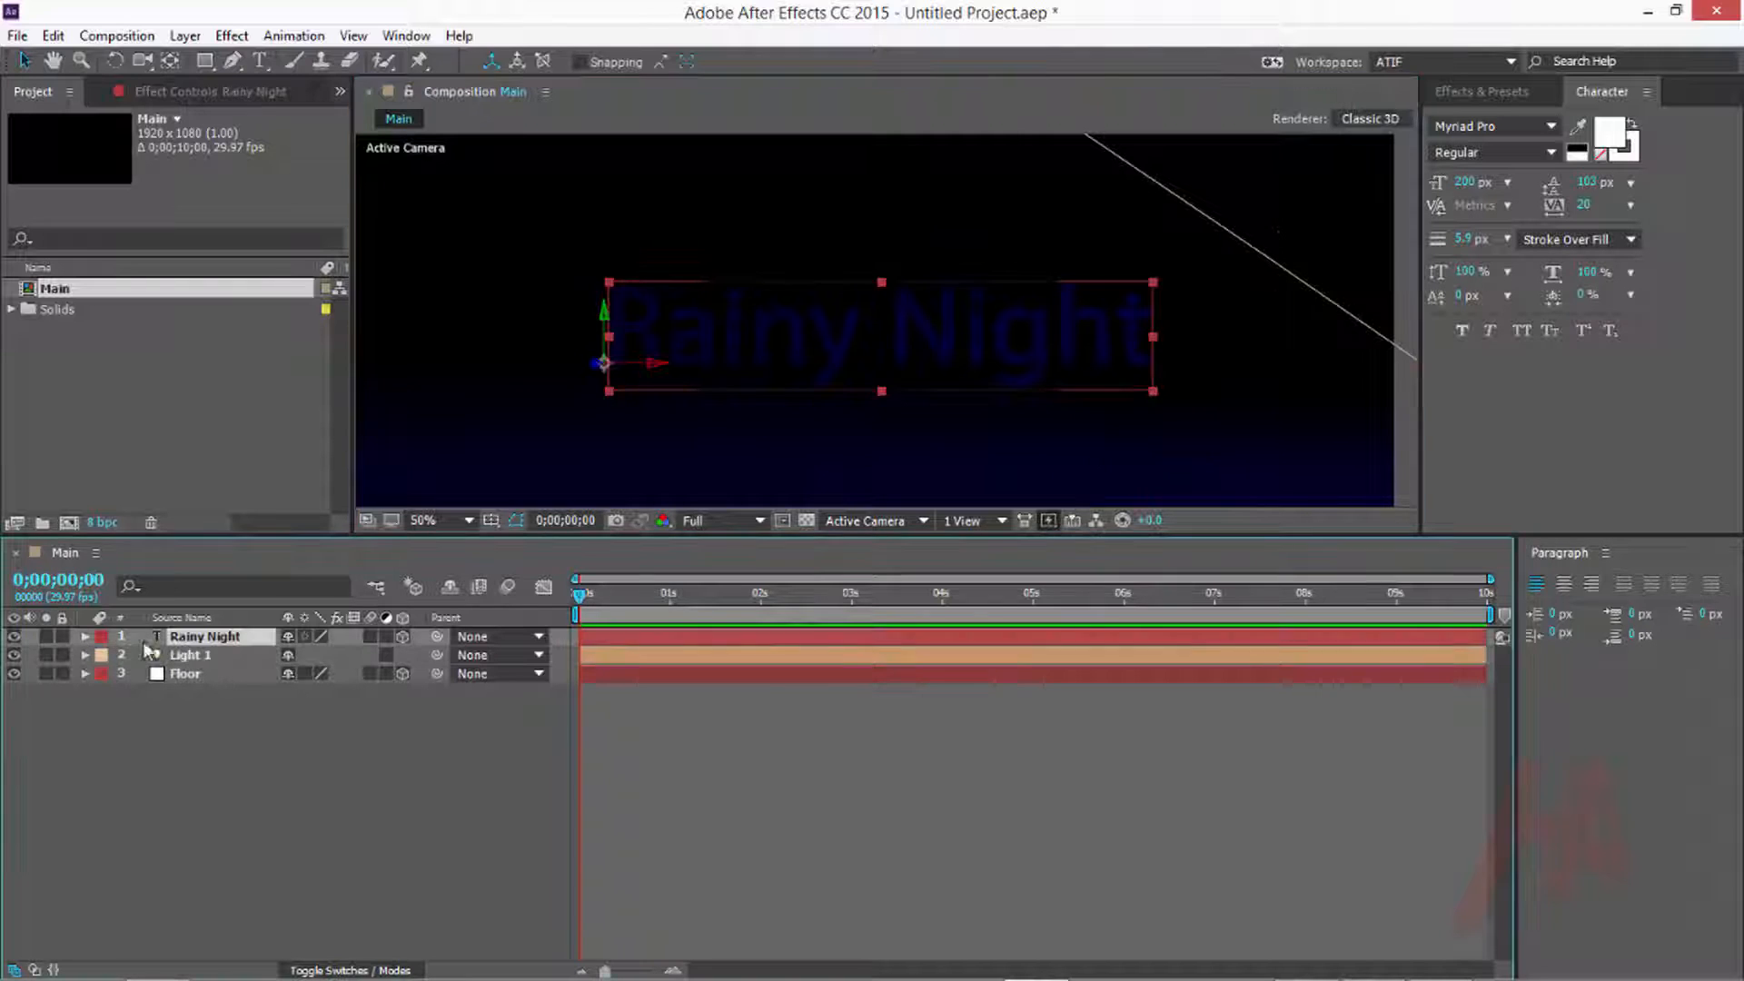
left_click(84, 636)
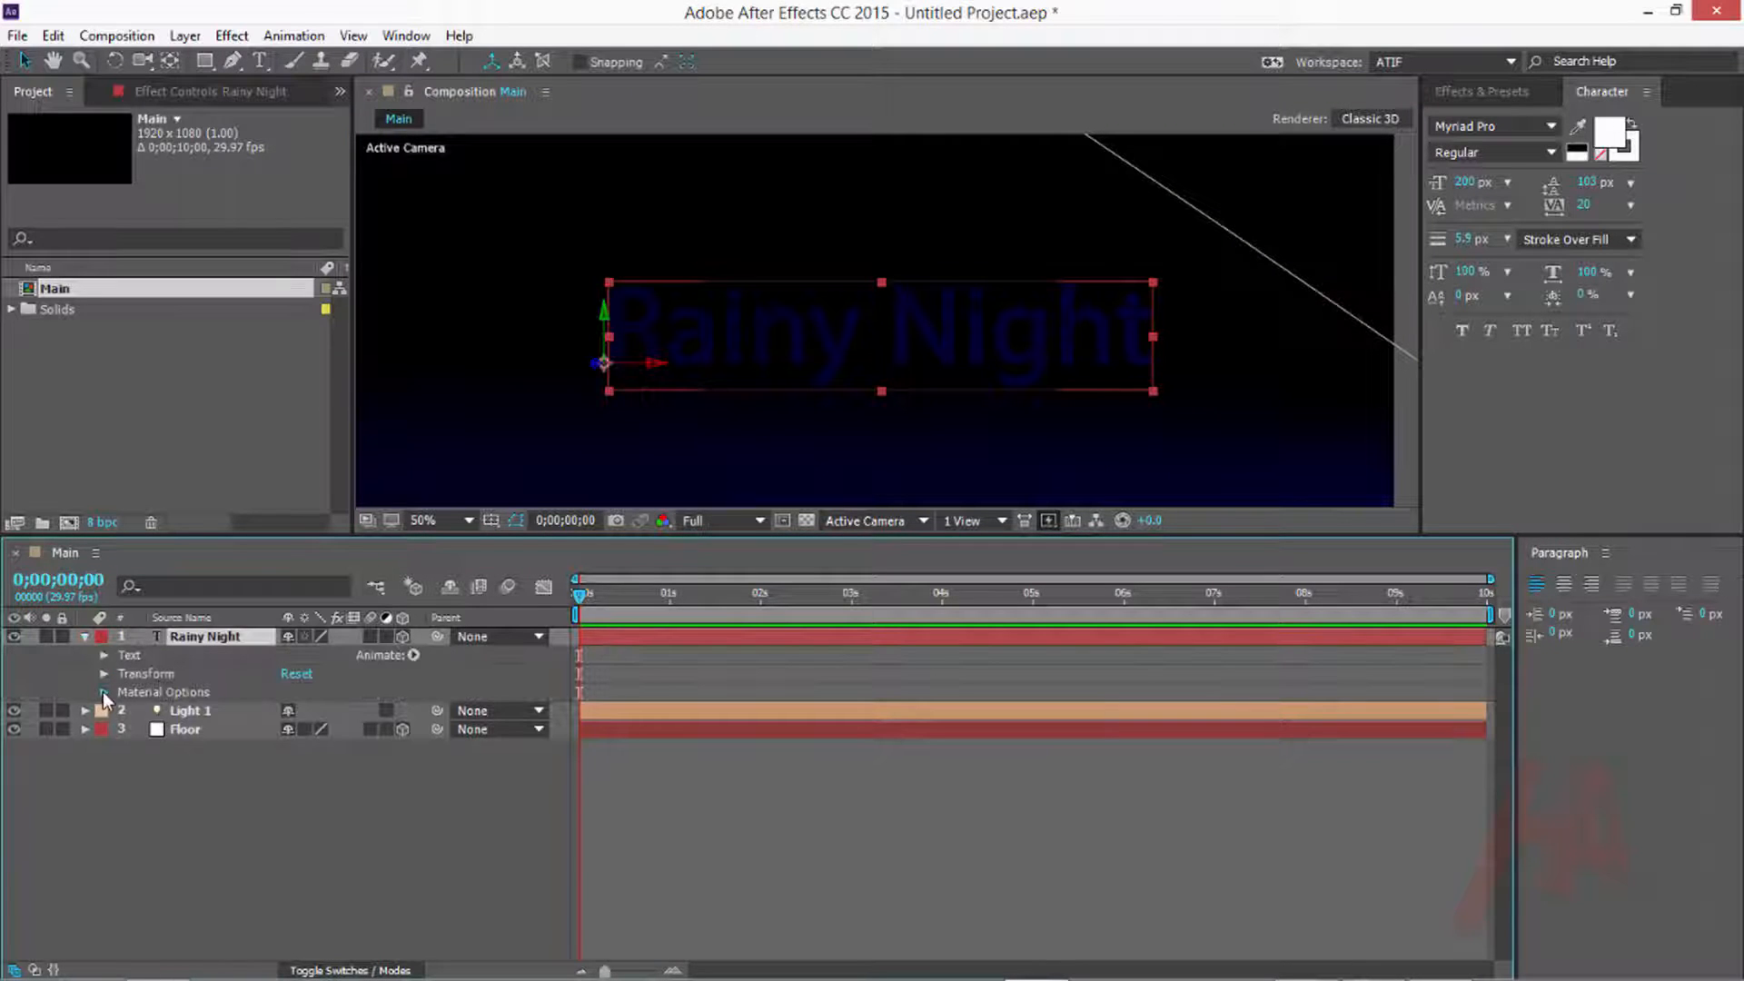
left_click(102, 691)
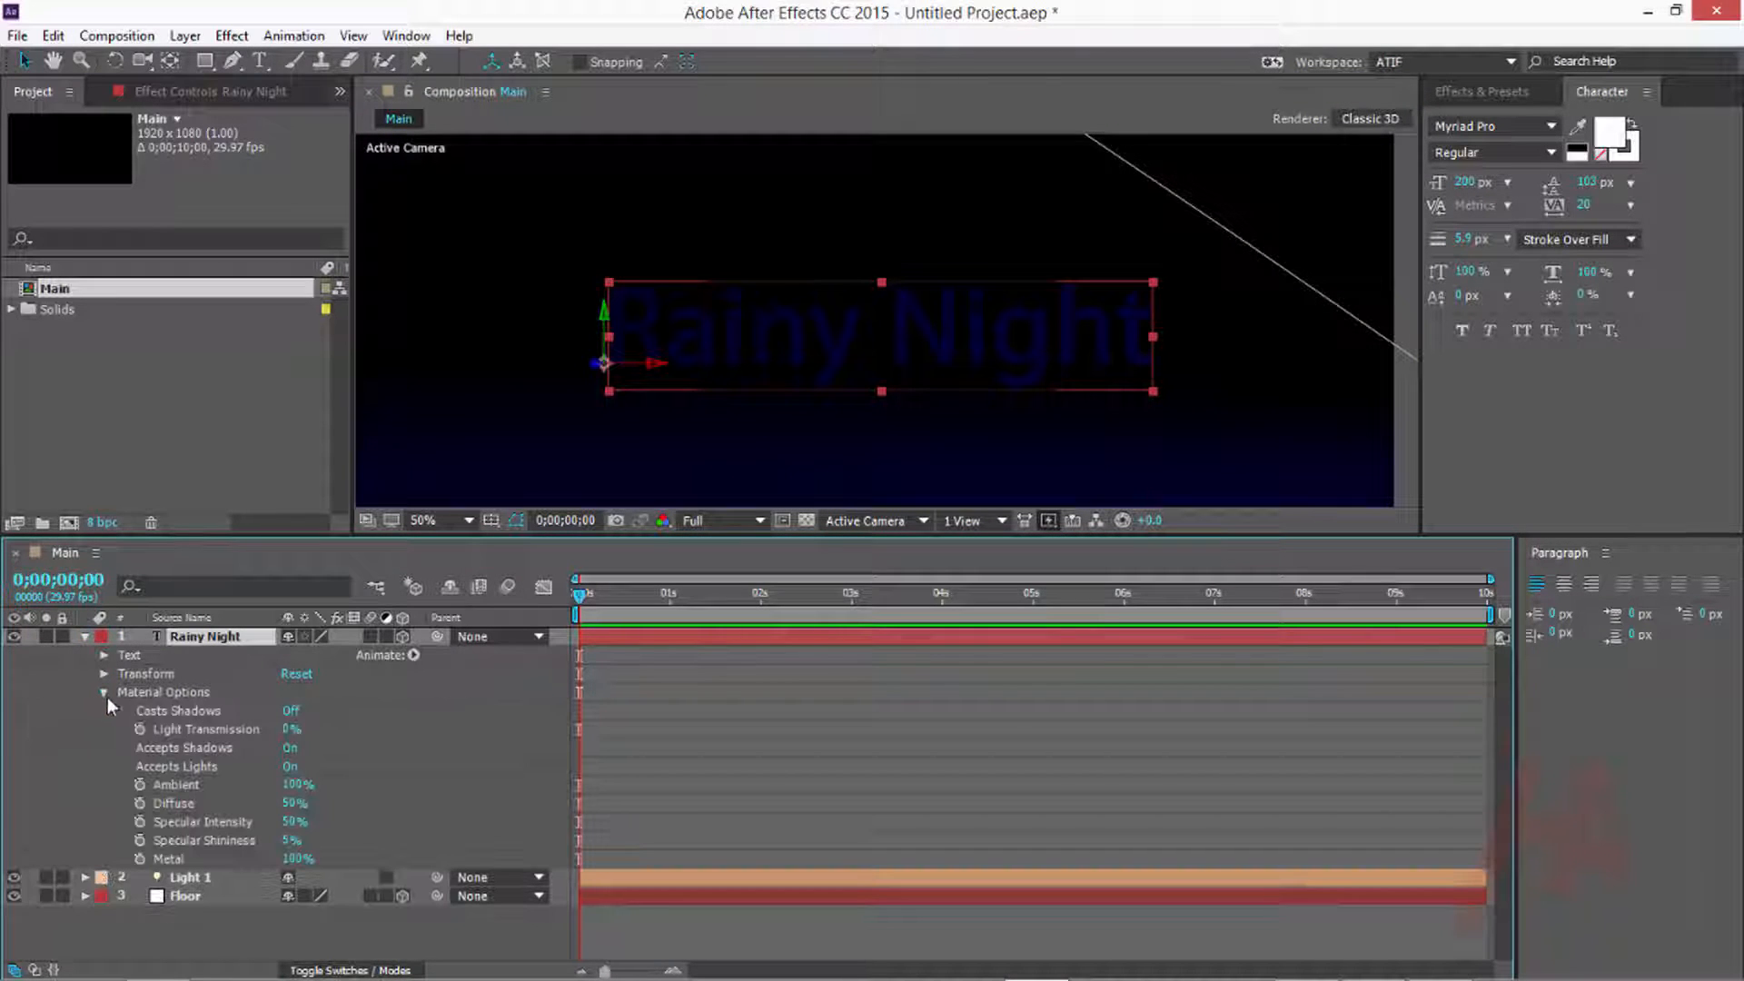
left_click(291, 711)
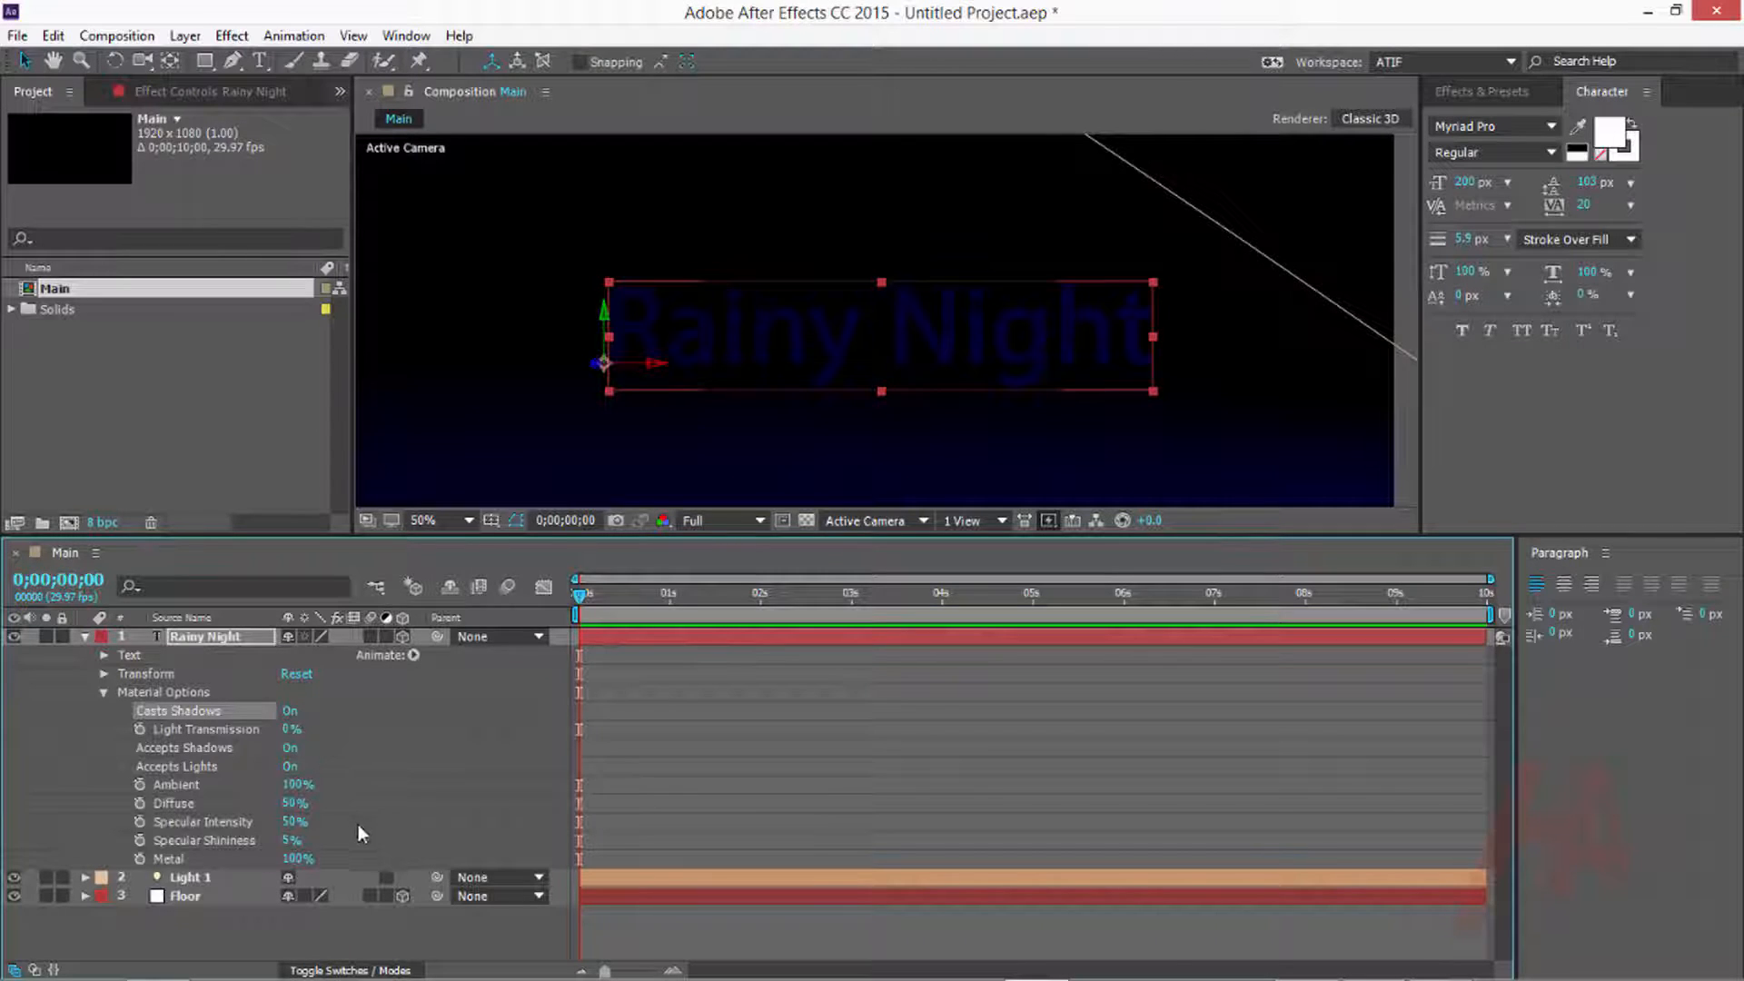
left_click_drag(295, 823, 456, 827)
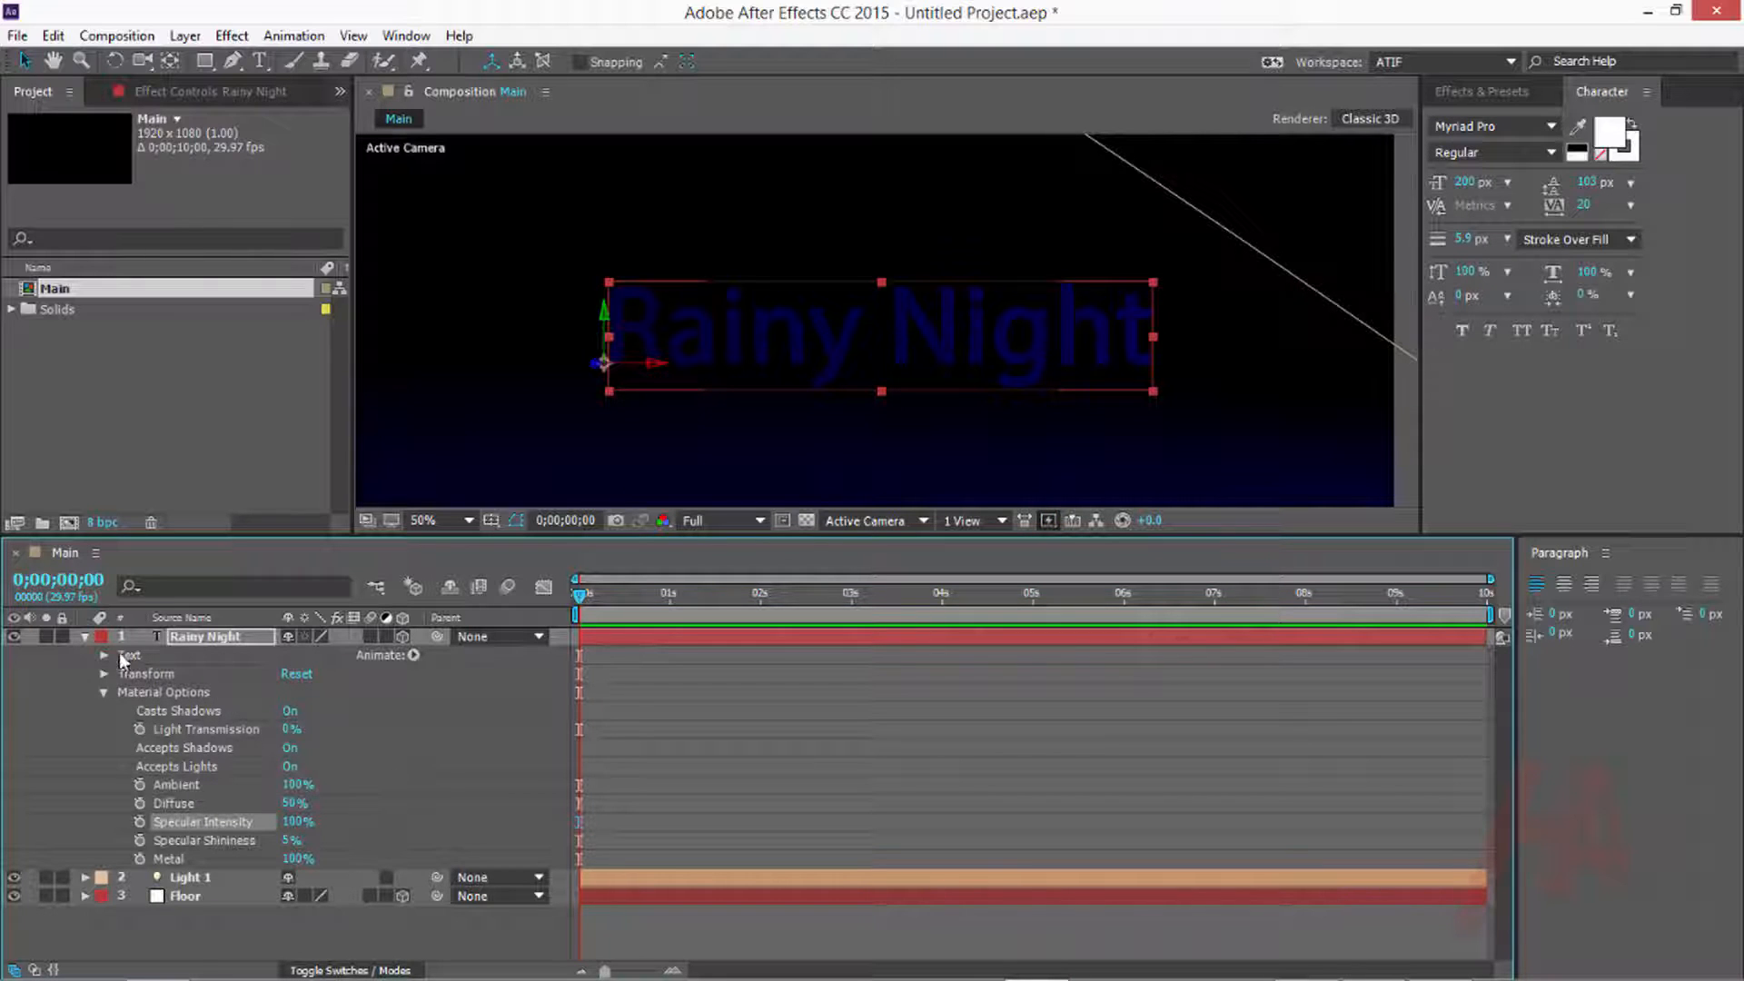
left_click(84, 637)
left_click(212, 761)
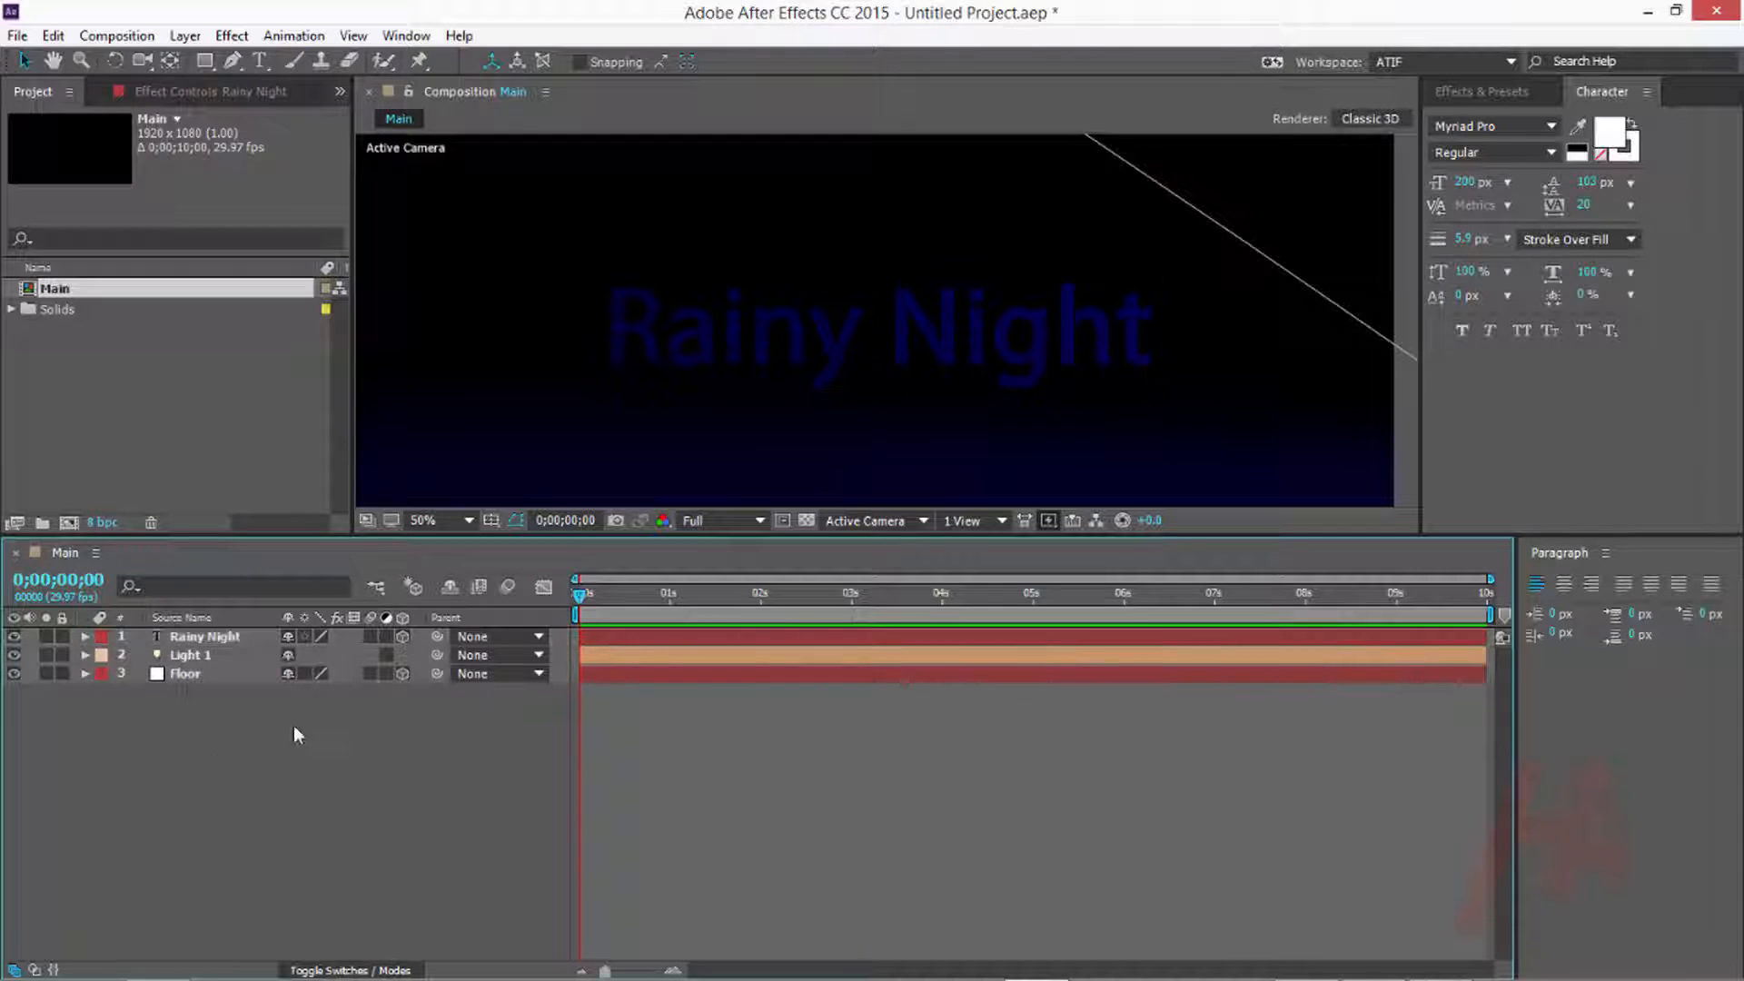
Duplicate the Rainy Night text layer
left_click(218, 636)
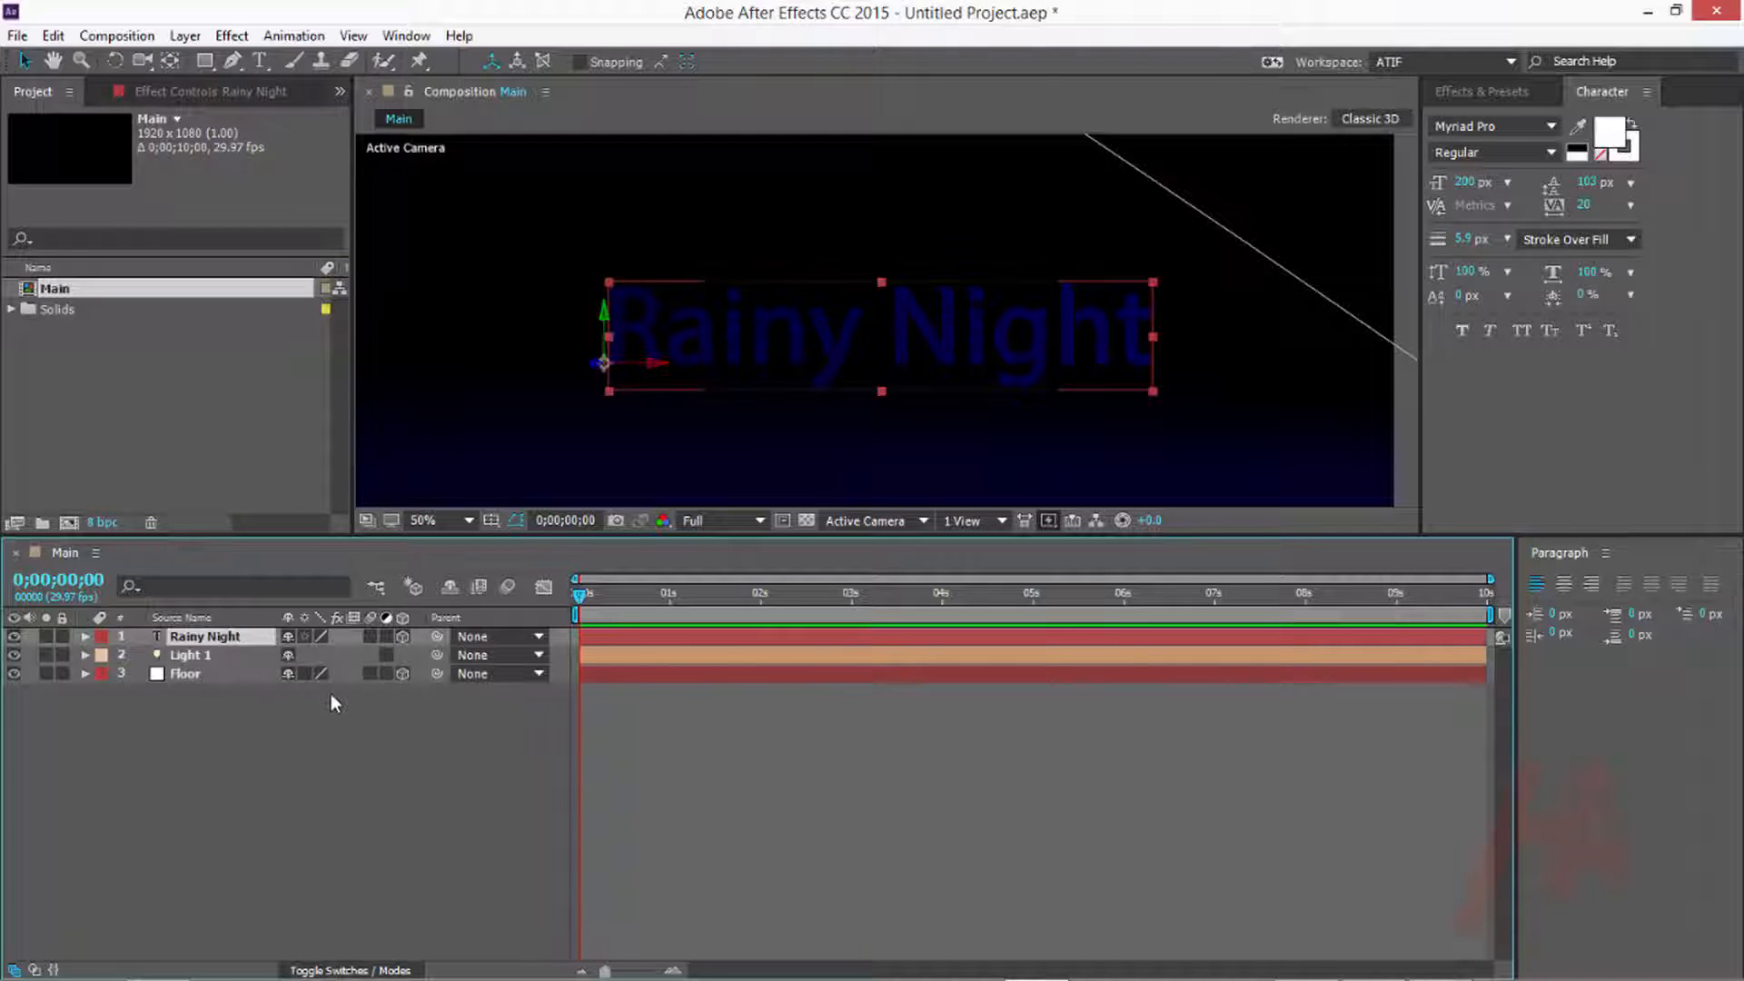
left_click(52, 36)
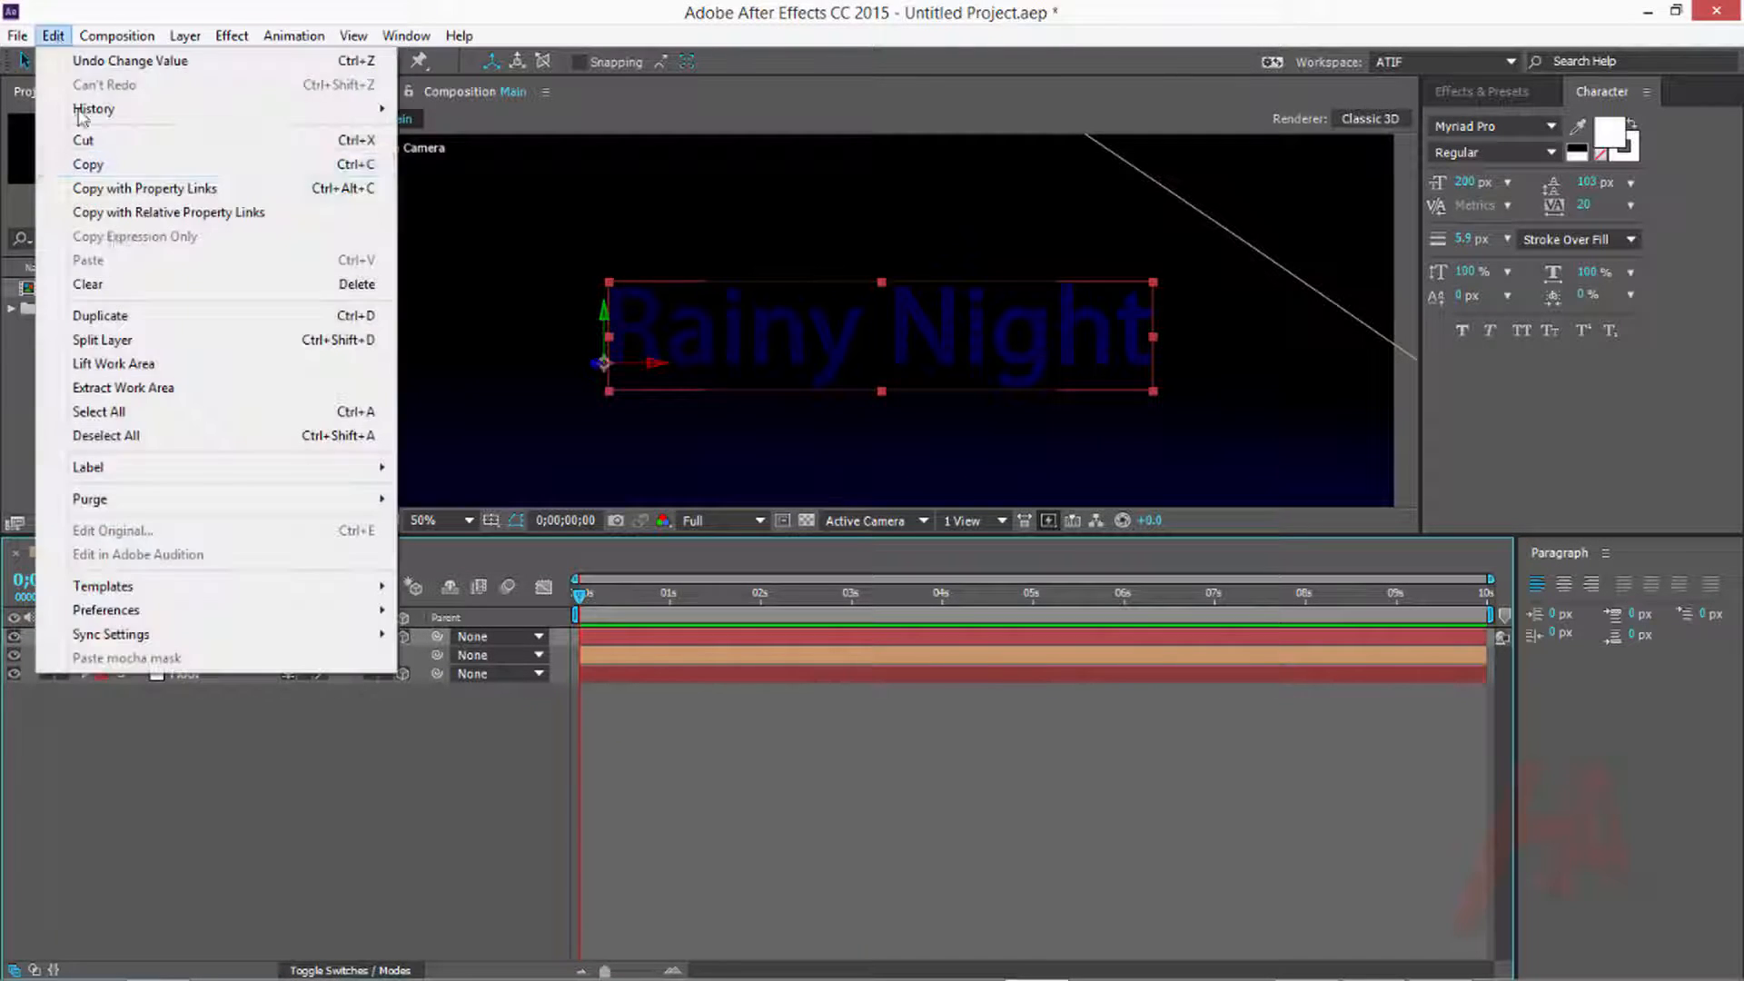
left_click(100, 315)
left_click_drag(932, 394, 841, 390)
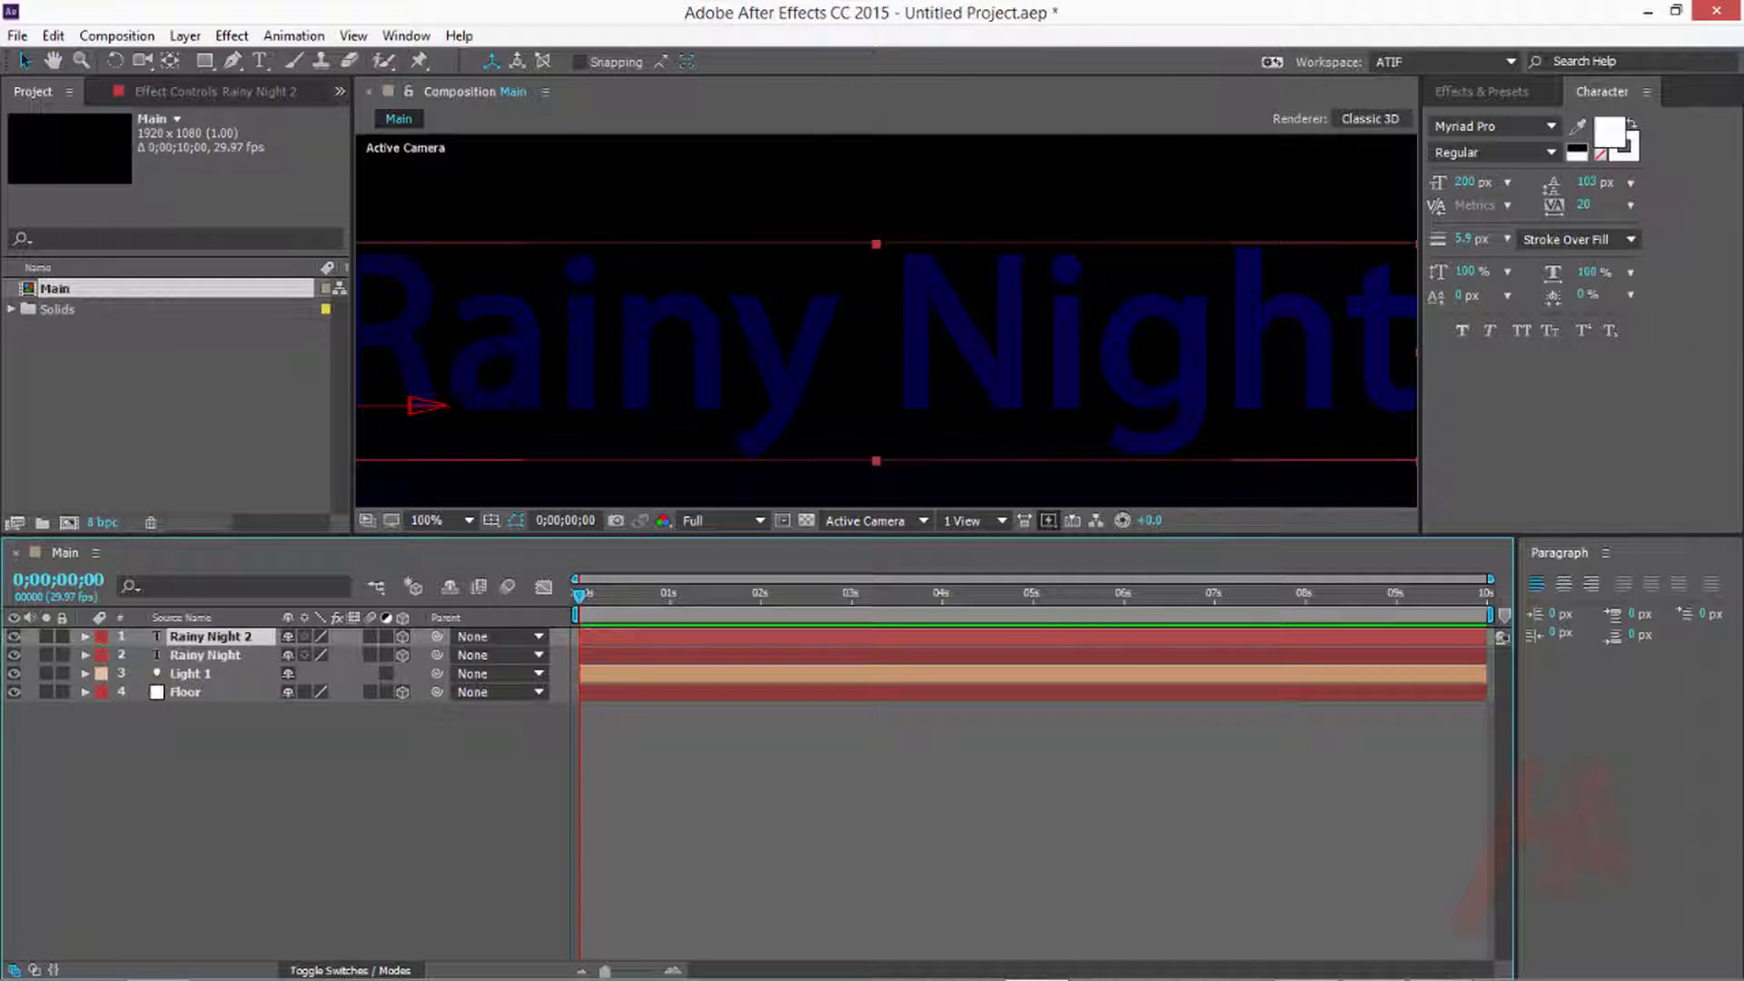
For the duplicated text layer, set Casts Shadows to Off and Specular Intensity to 20%
left_click(84, 636)
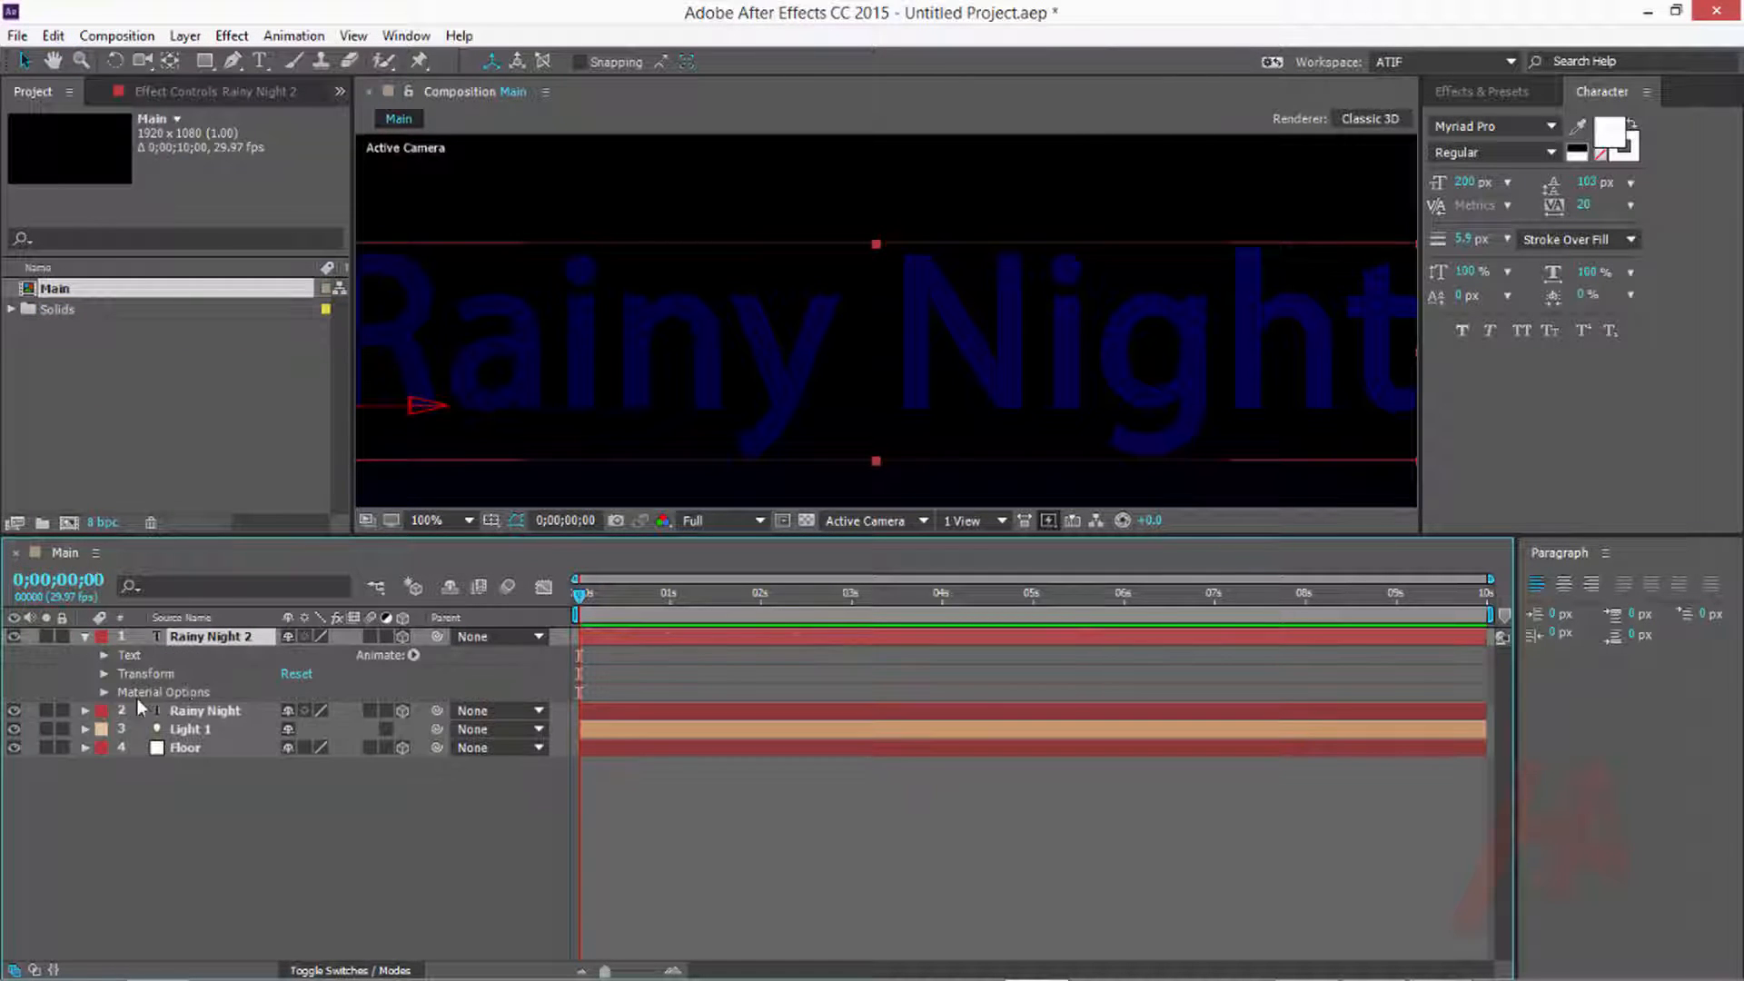
left_click(104, 693)
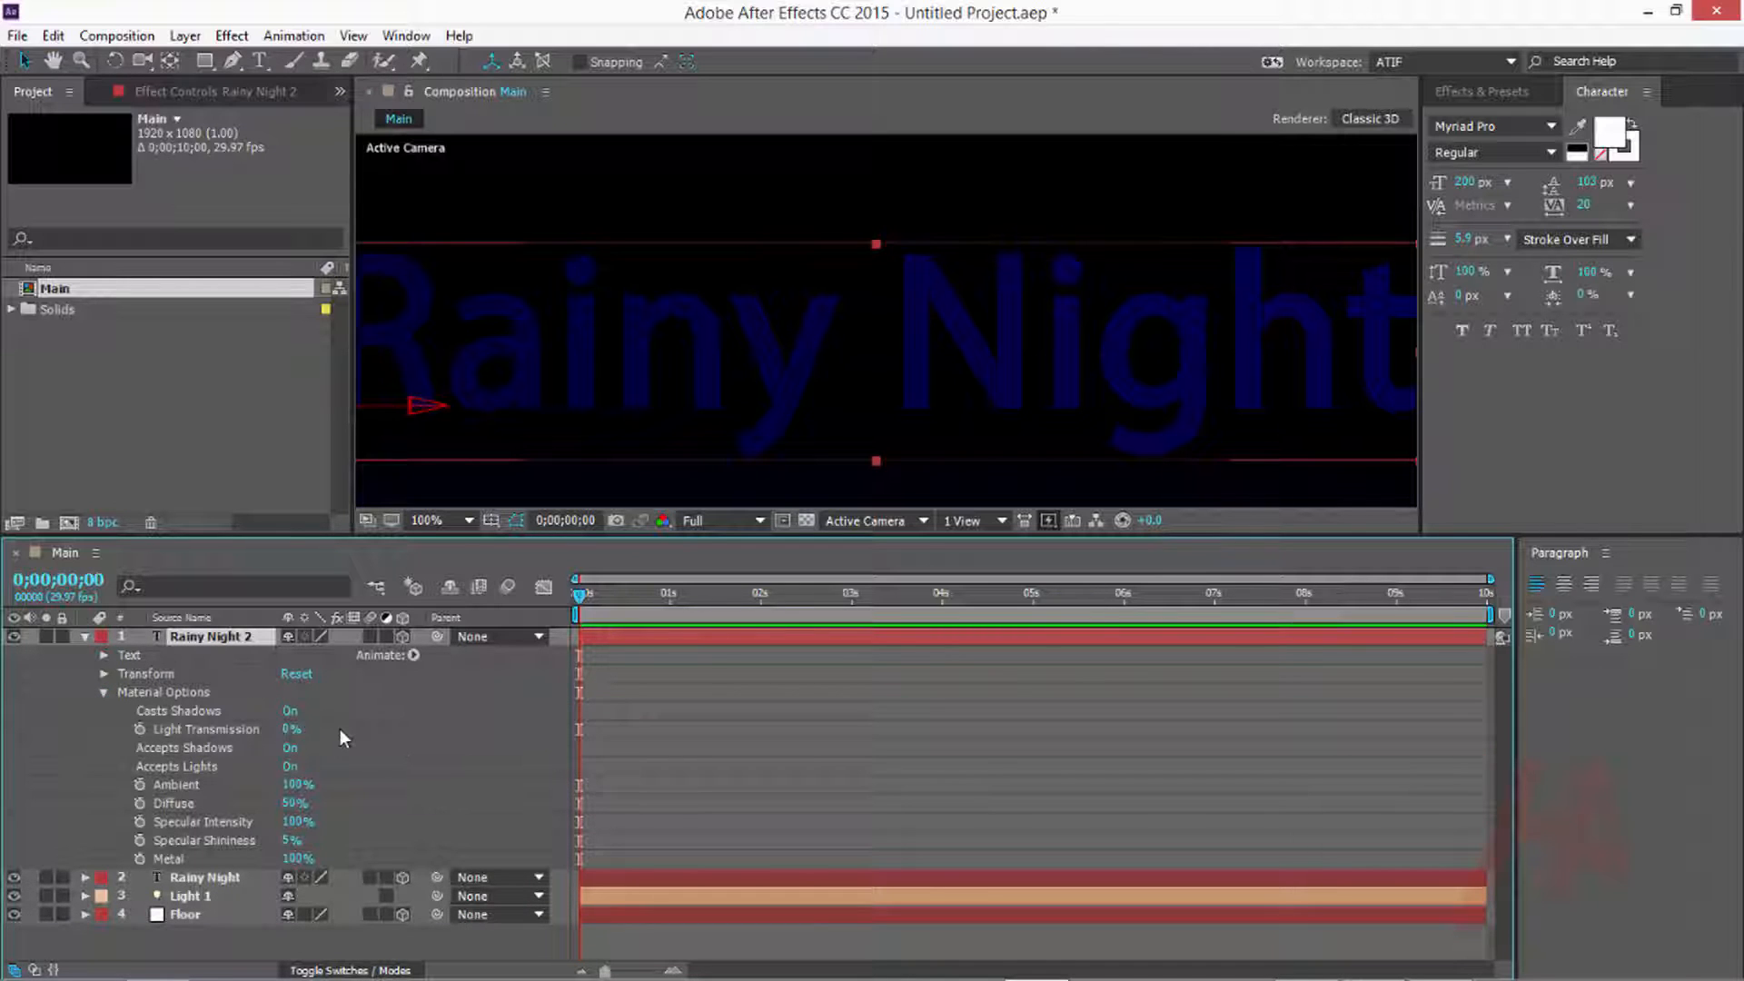
left_click(292, 713)
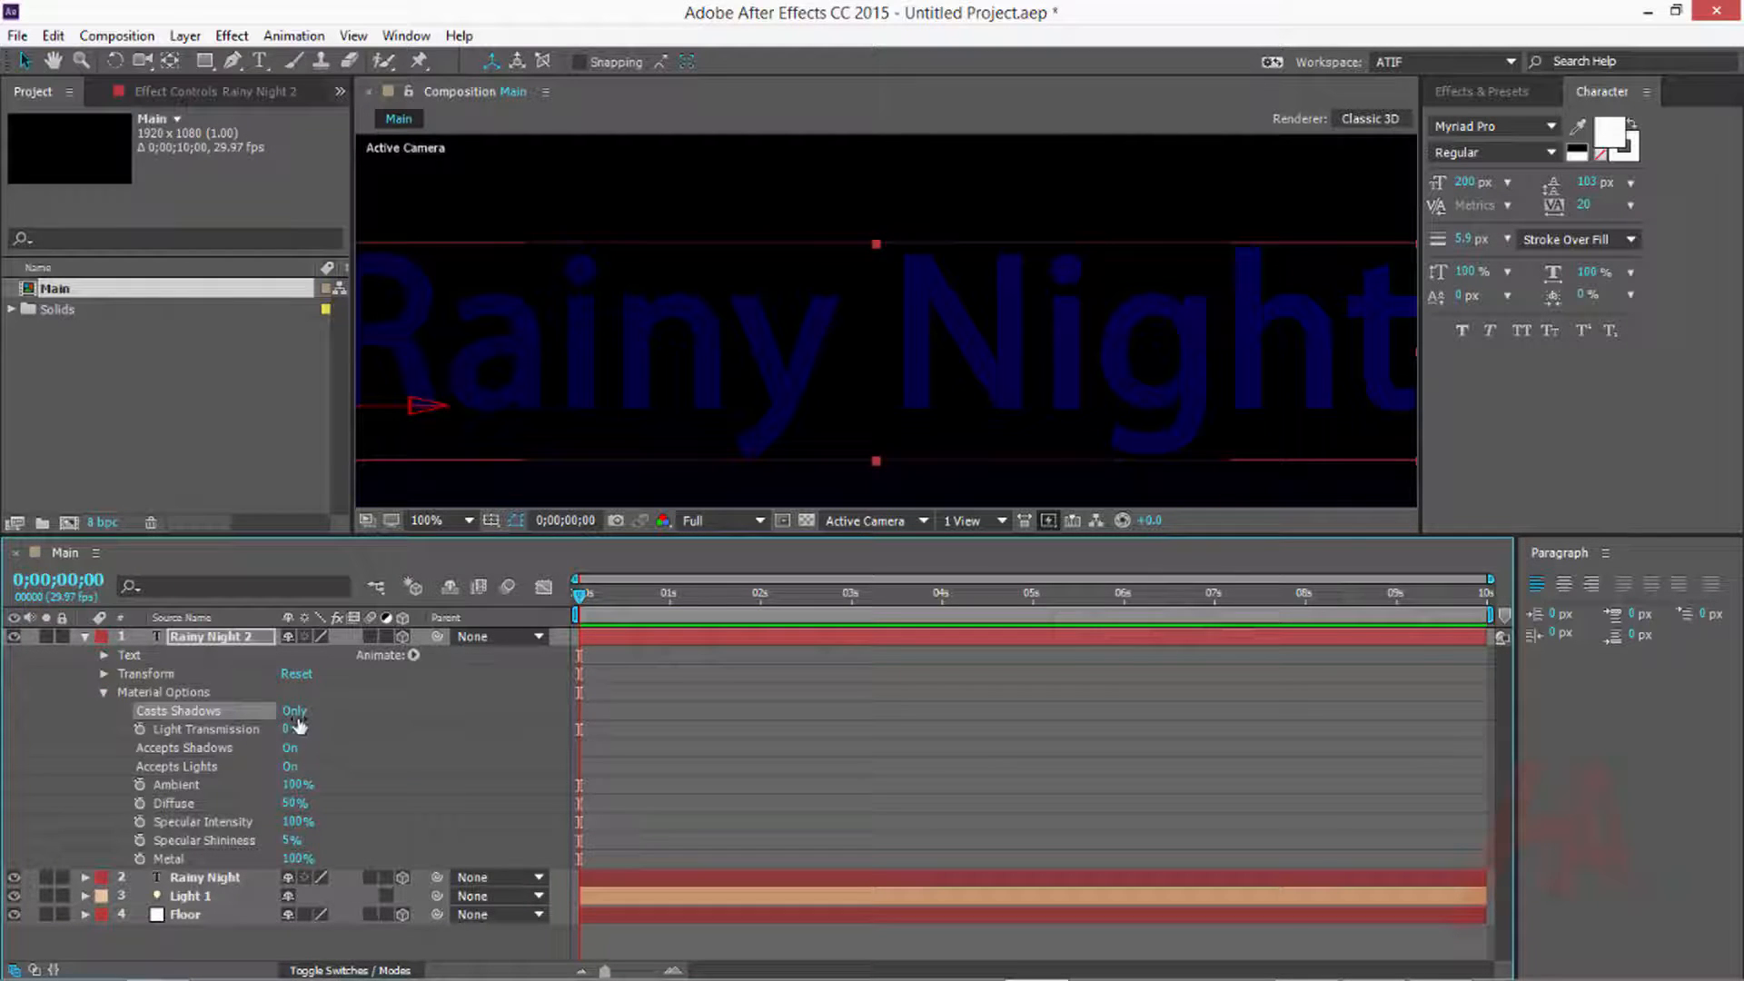
left_click(292, 712)
left_click(296, 822)
type("20")
key("Return")
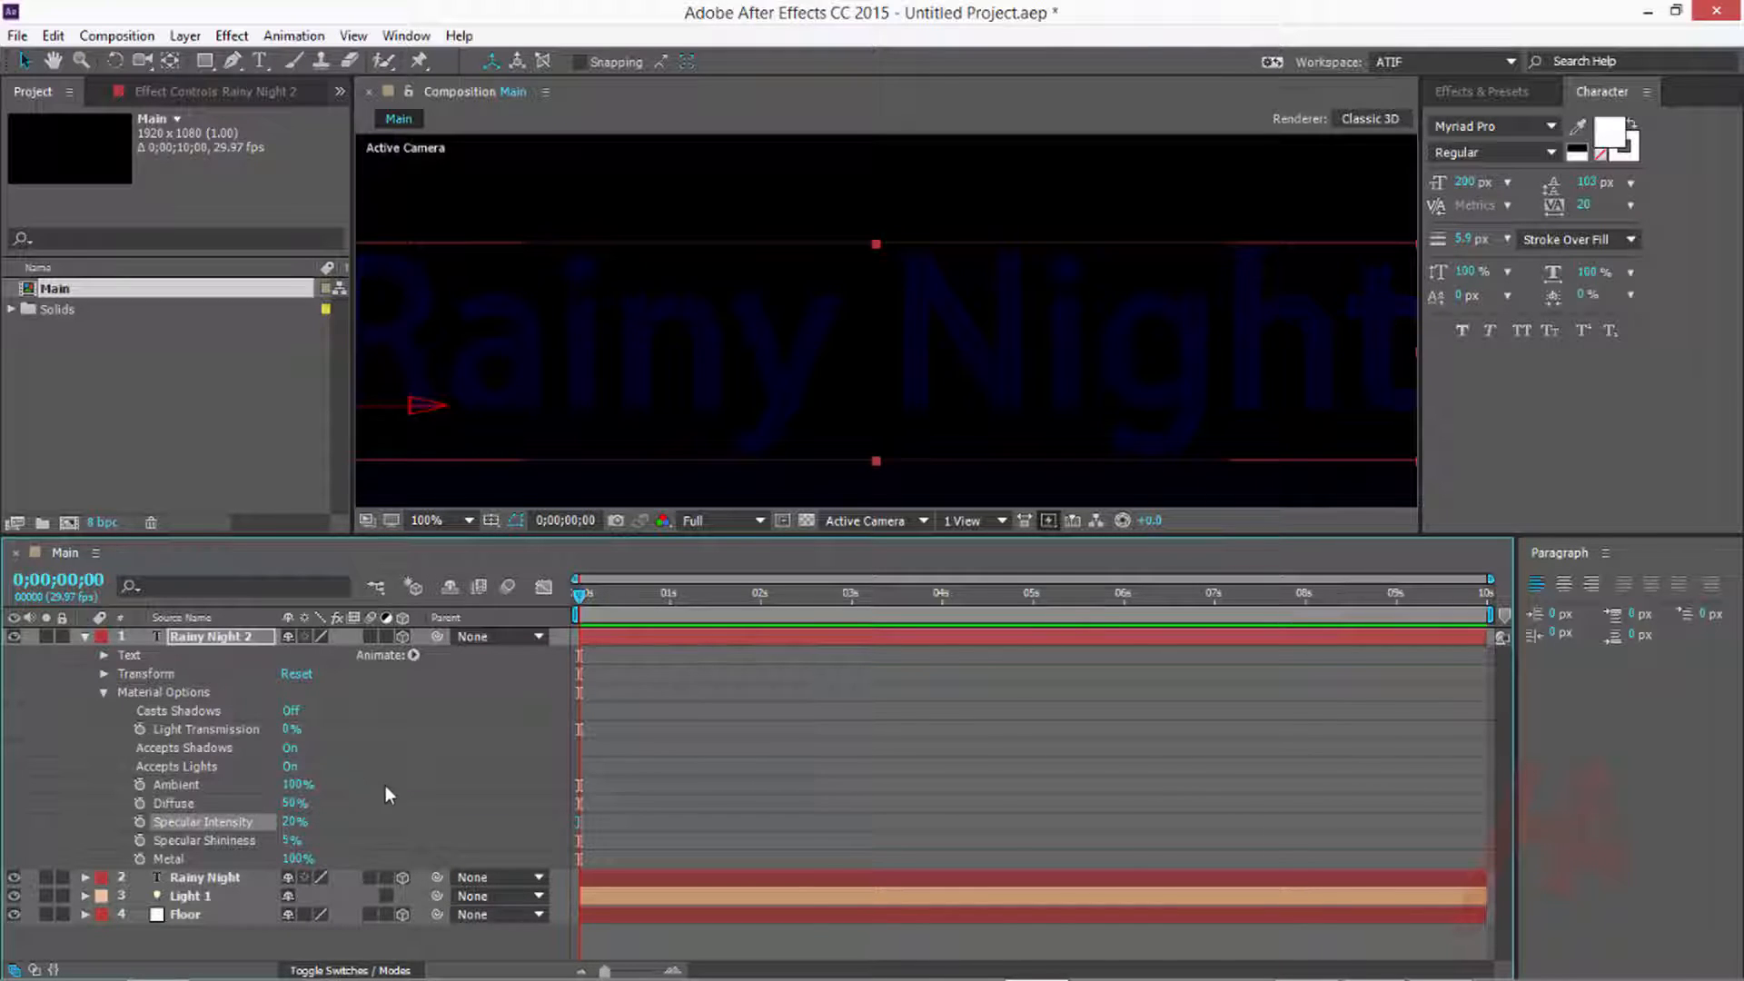
Set the duplicated text layer's Z position to -5
left_click(188, 638)
key("p")
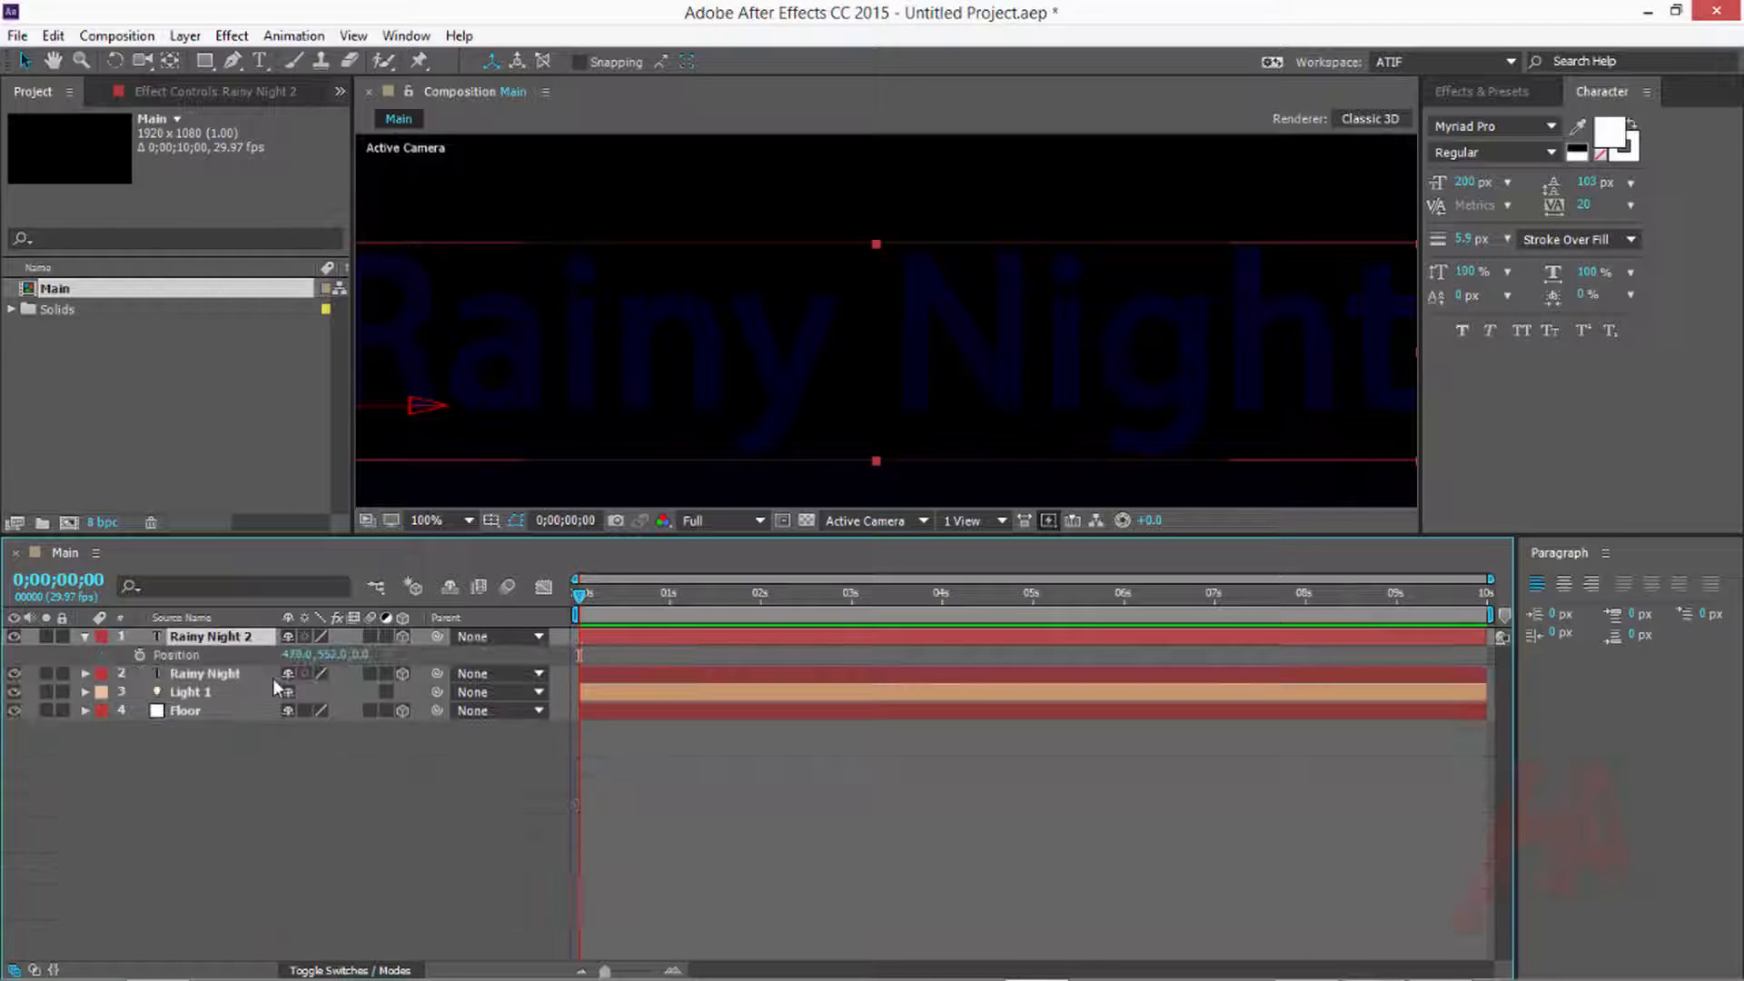
left_click(360, 654)
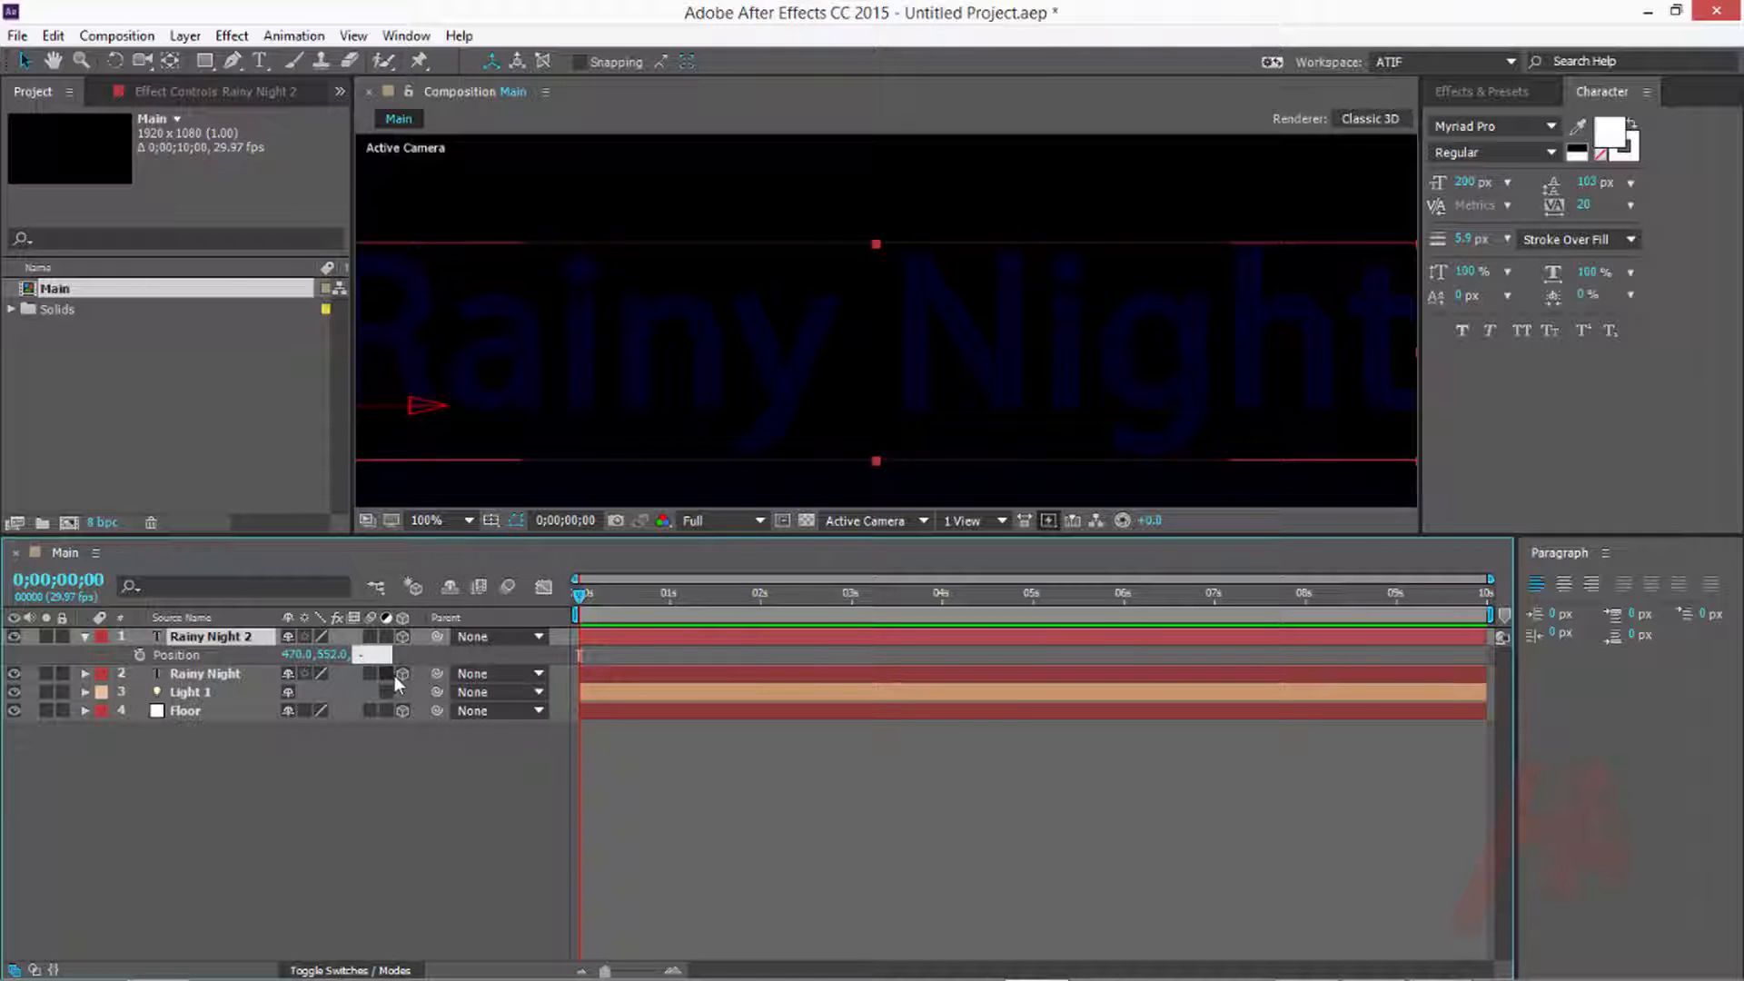
type("-5")
key("Return")
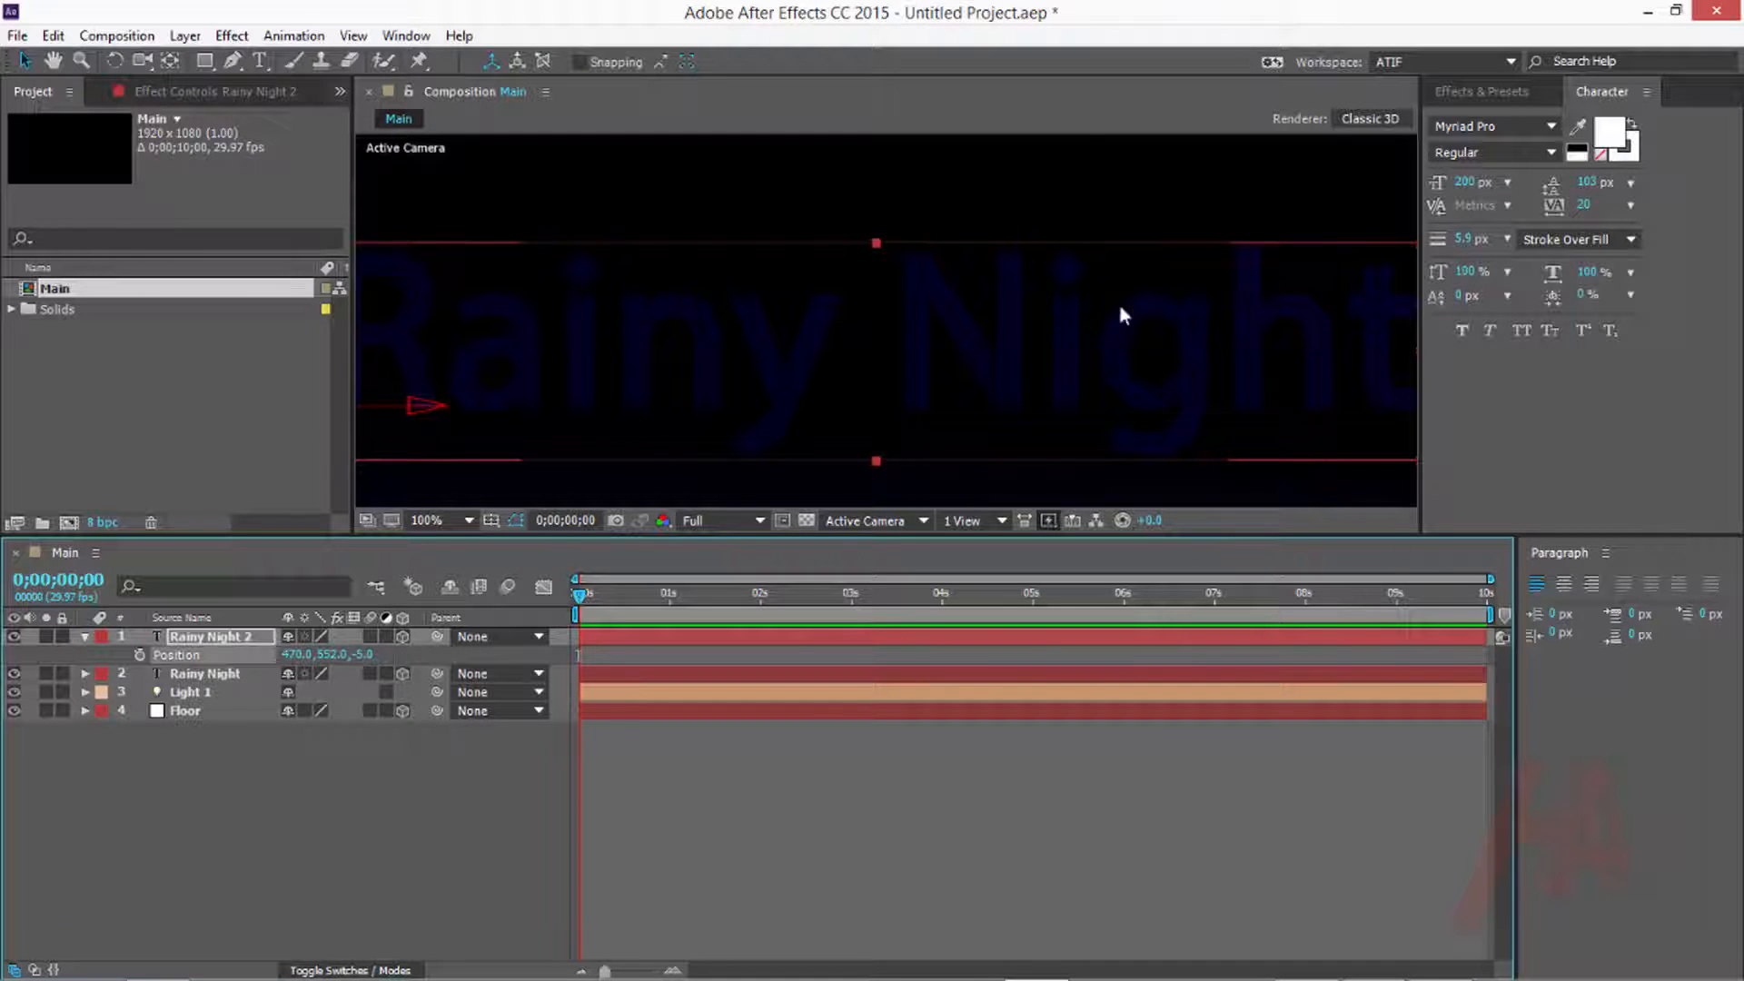
Set the intensity of Light 1 to 150%
scroll(1137, 300, "down", 3)
scroll(1137, 300, "up", 1)
left_click(186, 693)
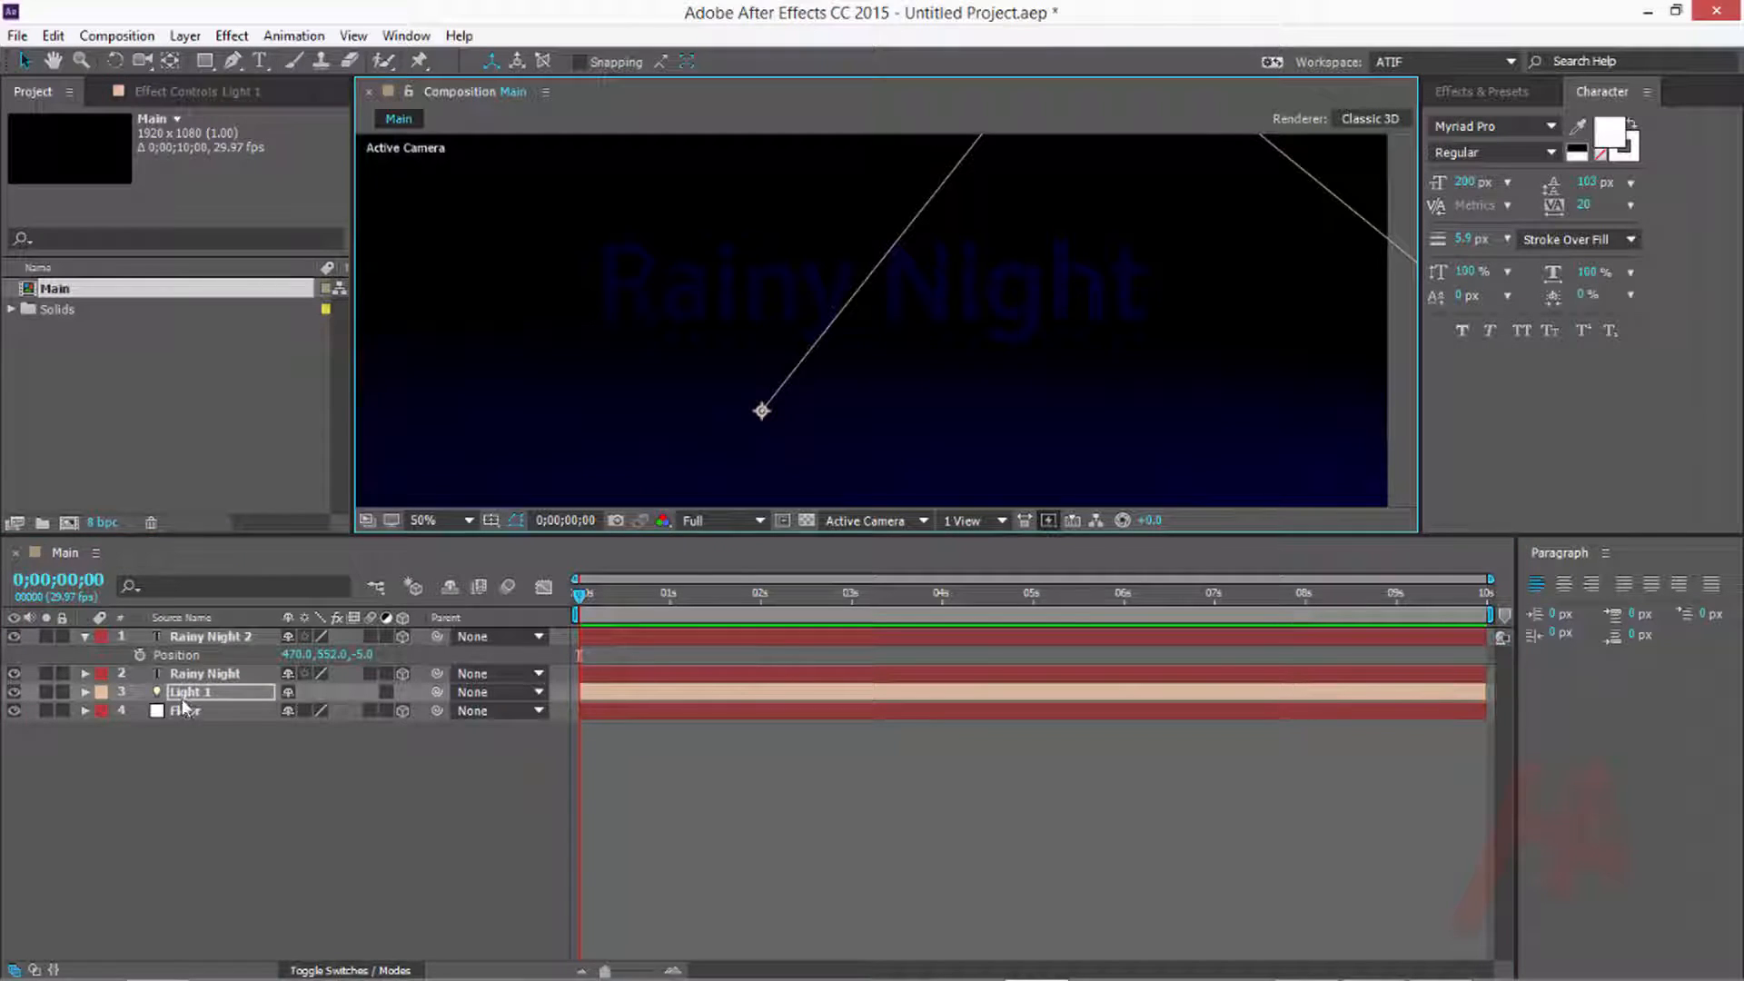
key("t")
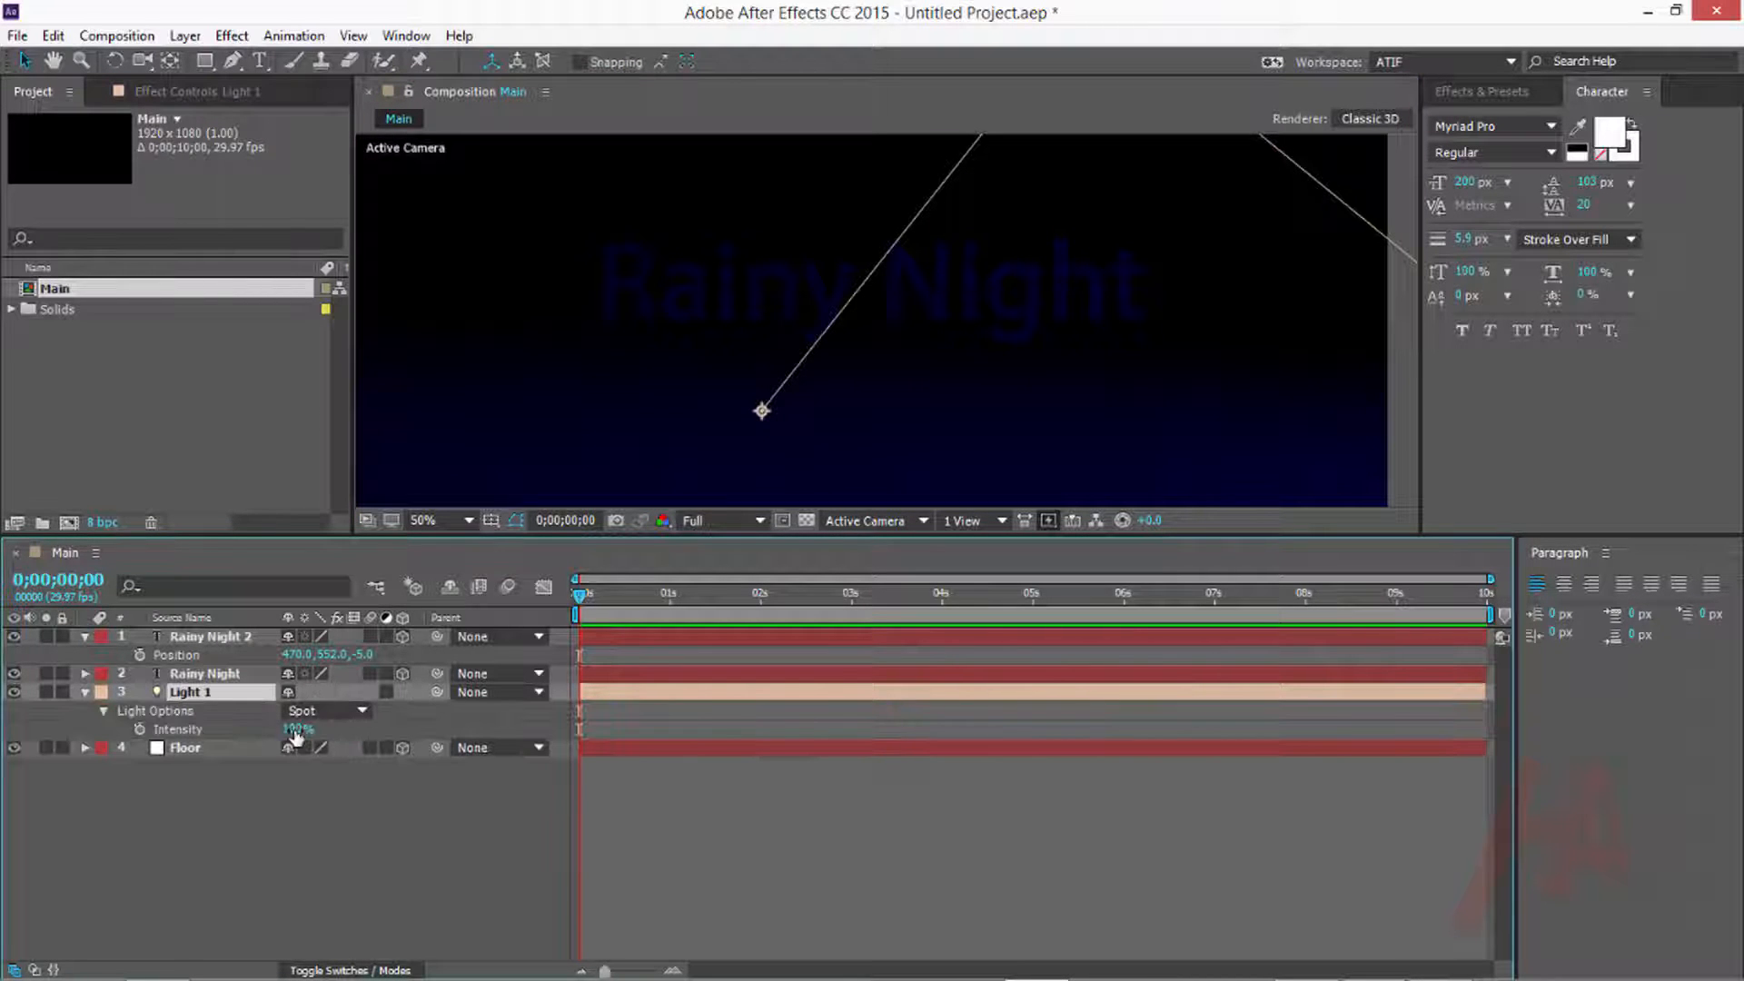
left_click_drag(295, 734, 420, 732)
left_click(300, 729)
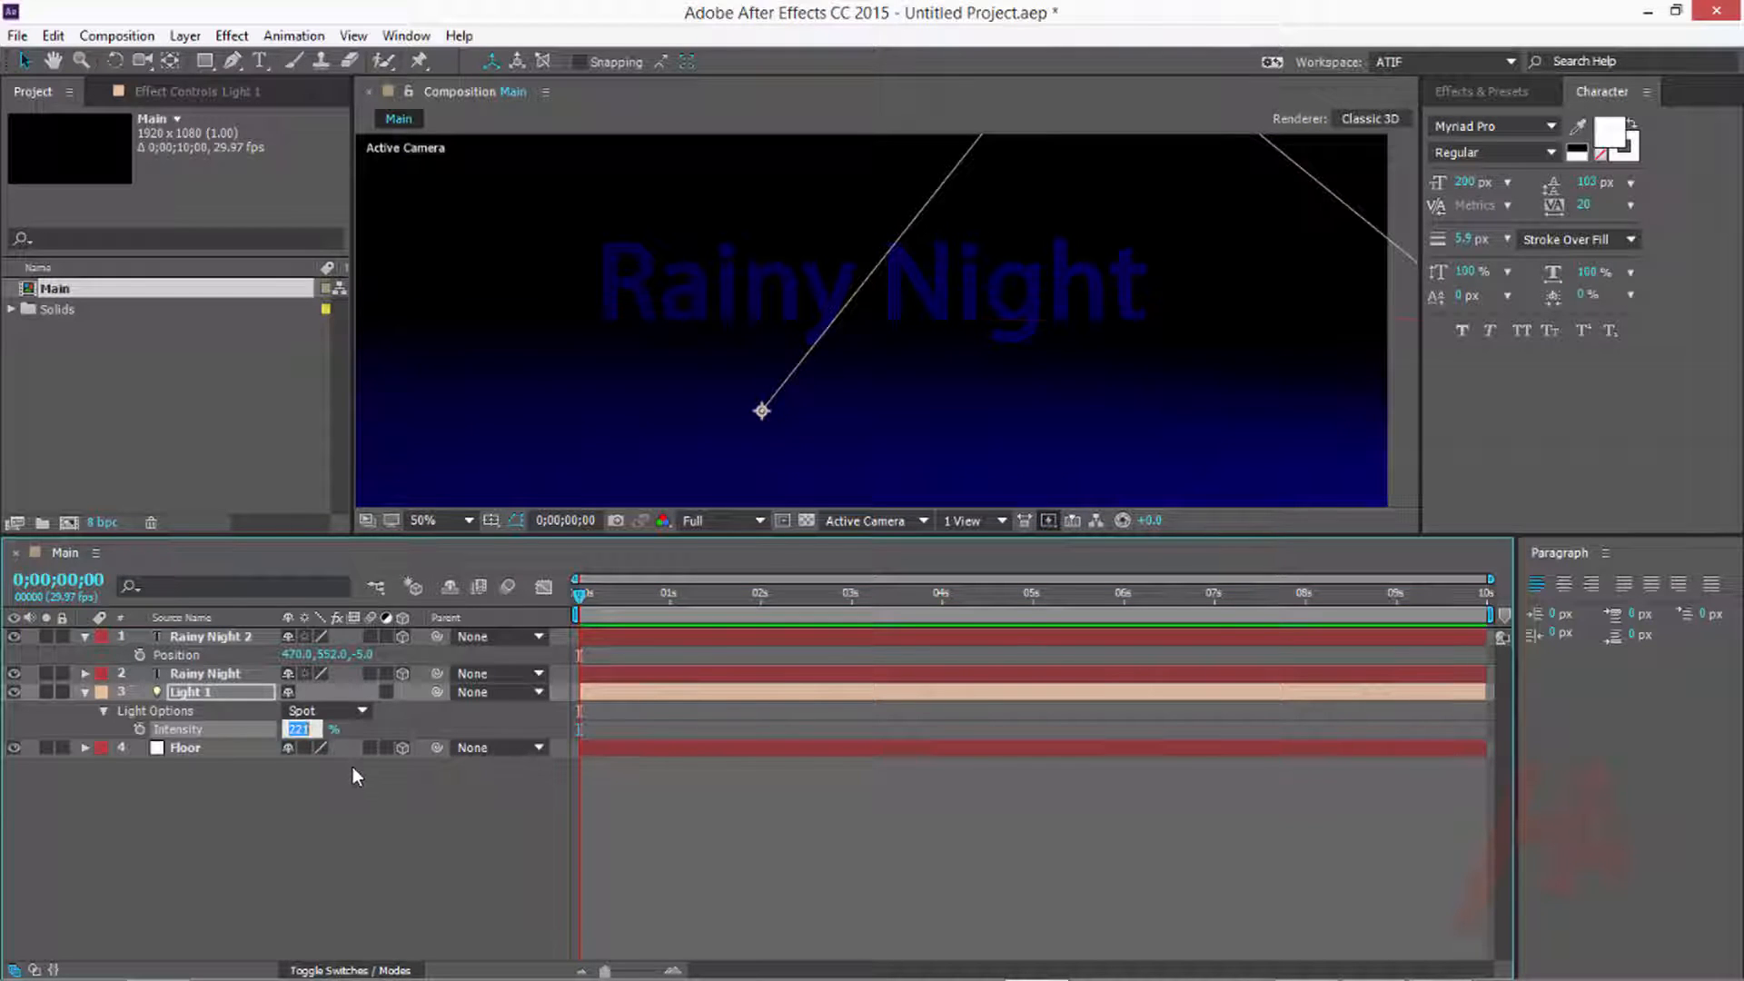
type("150")
key("Return")
scroll(942, 363, "down", 4)
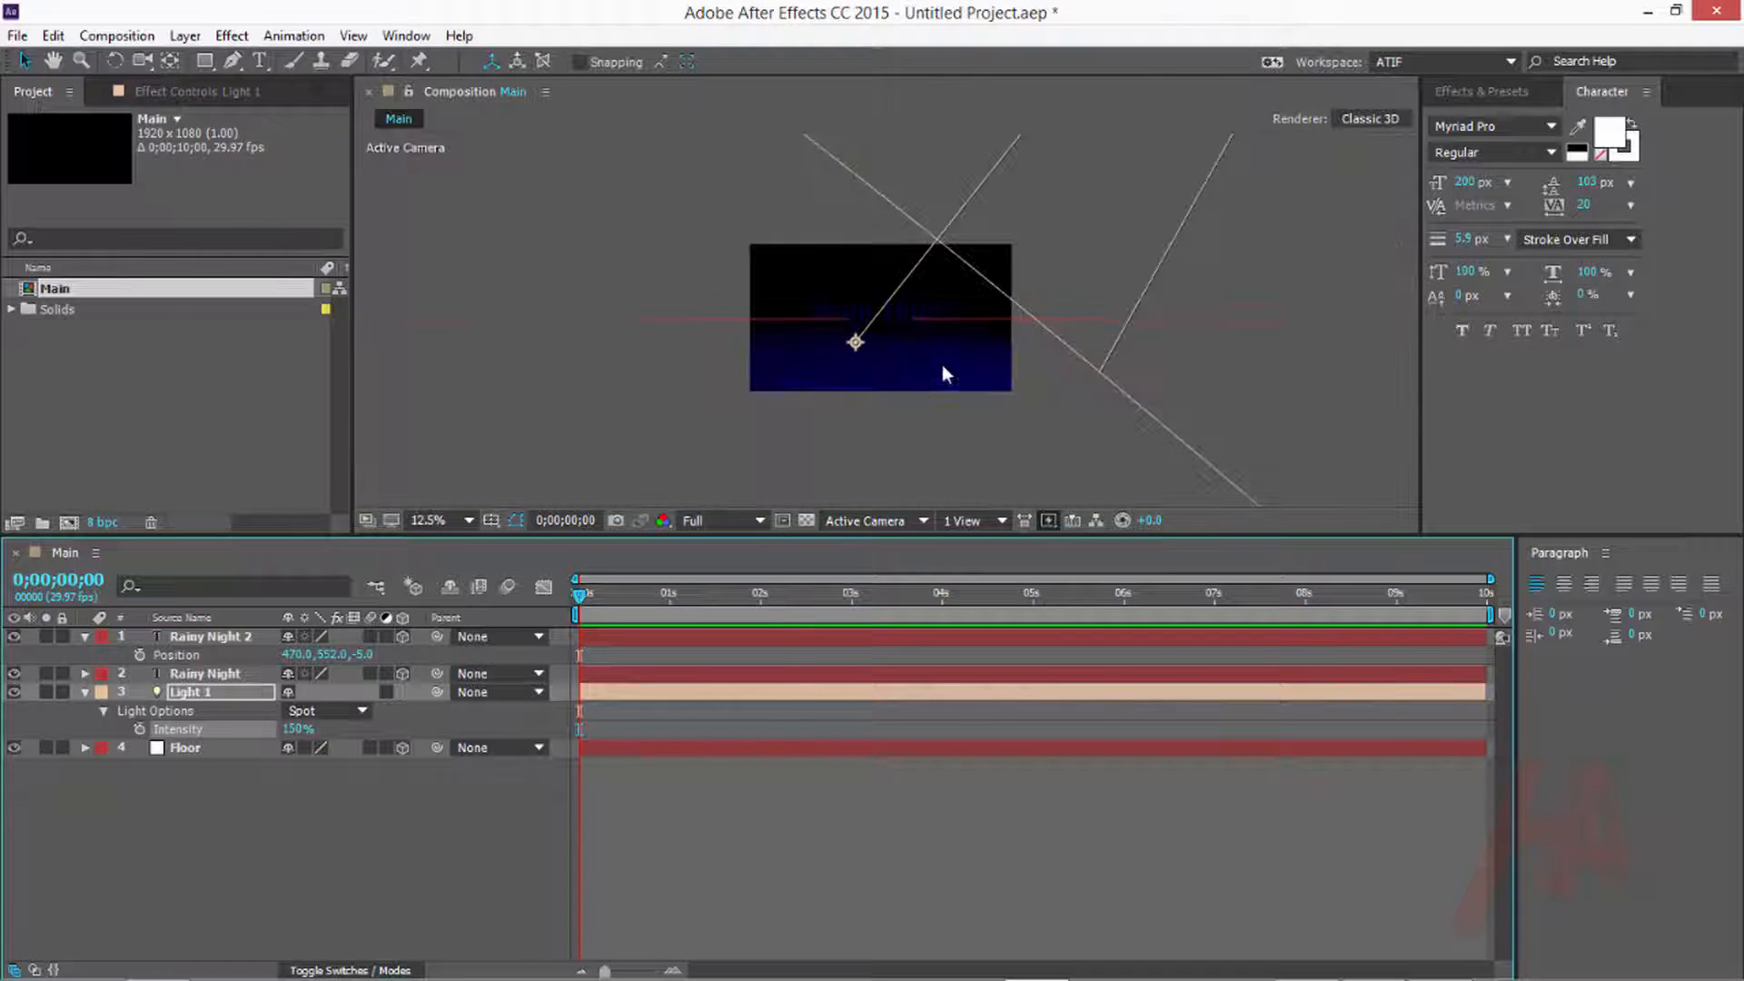
Collapse the expanded properties of the Rainy Night 2 and Light 1 layers after checking the text up close
scroll(1104, 327, "down", 3)
left_click(1181, 238)
scroll(967, 303, "up", 6)
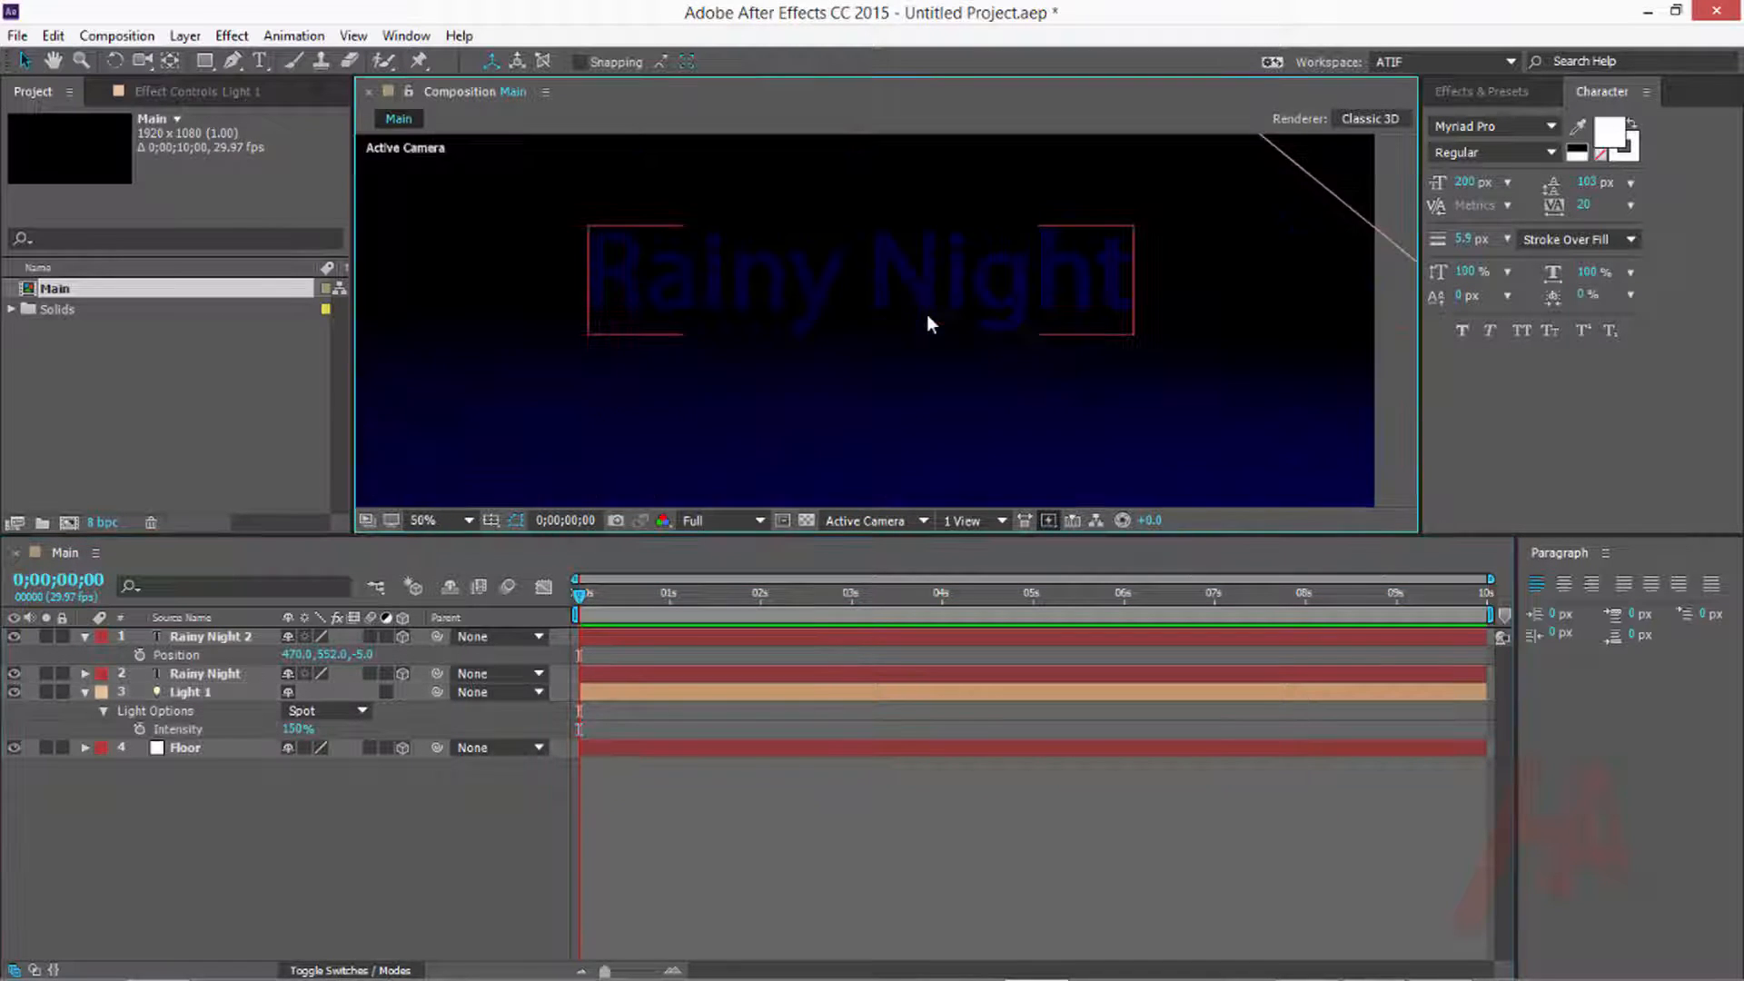
scroll(945, 320, "up", 2)
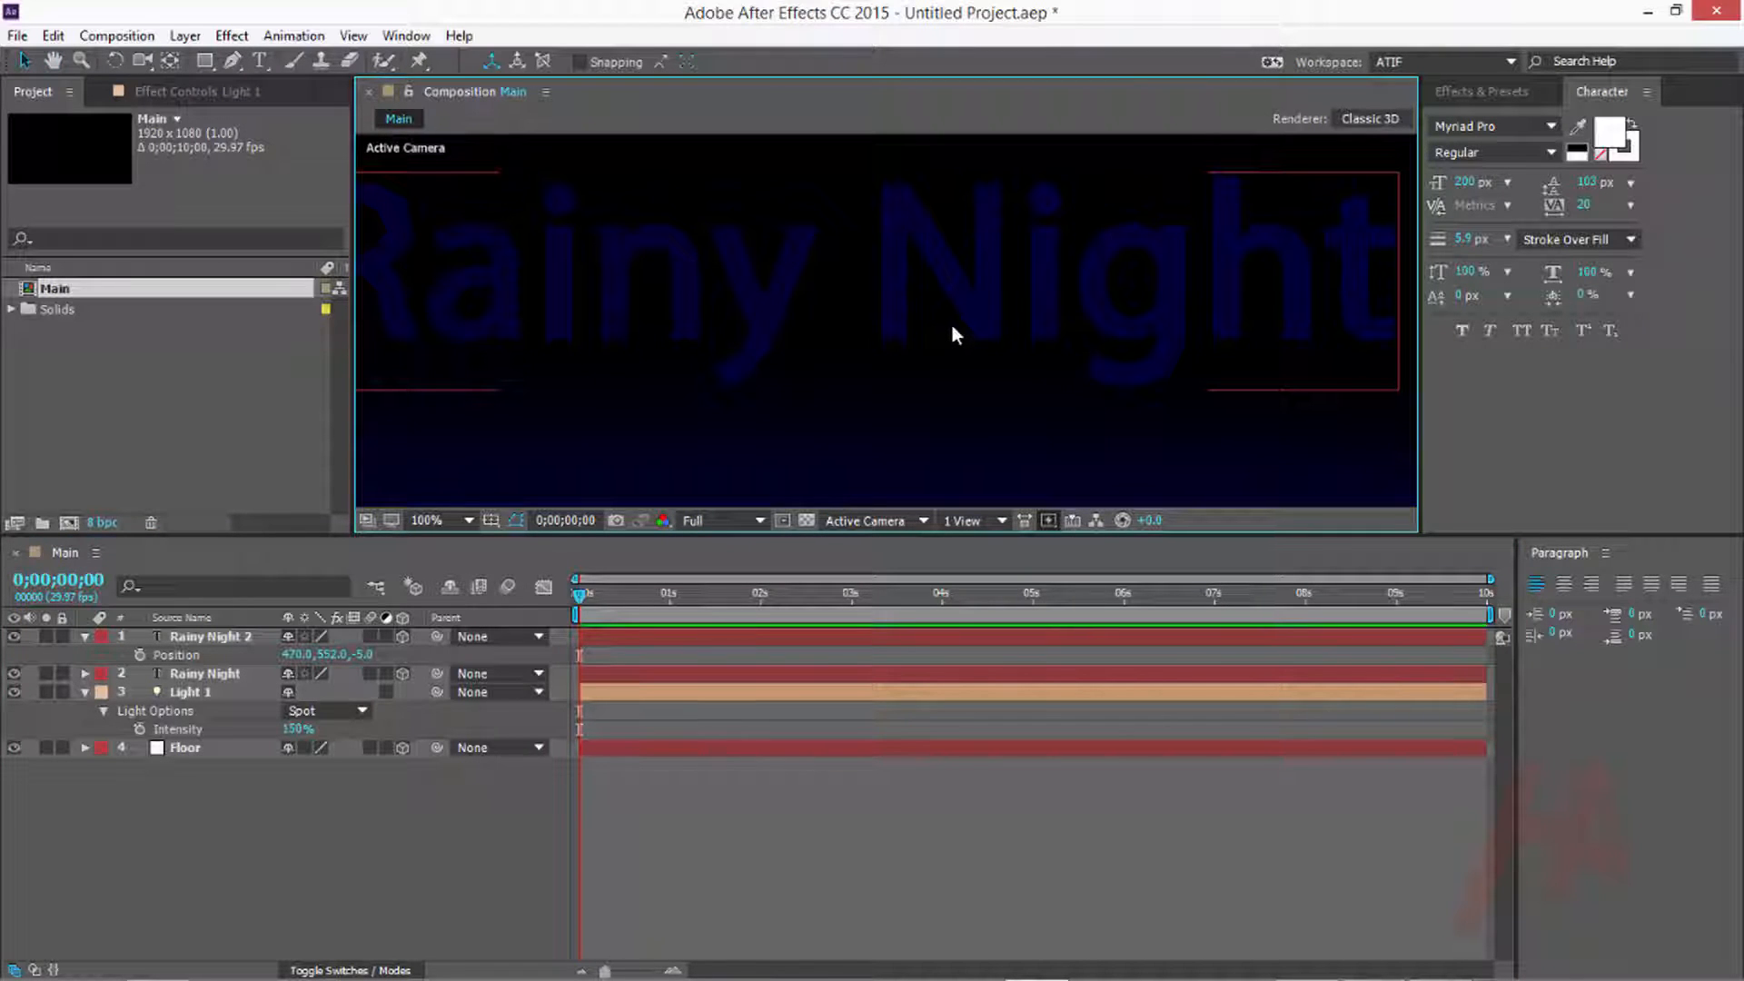
scroll(860, 339, "down", 4)
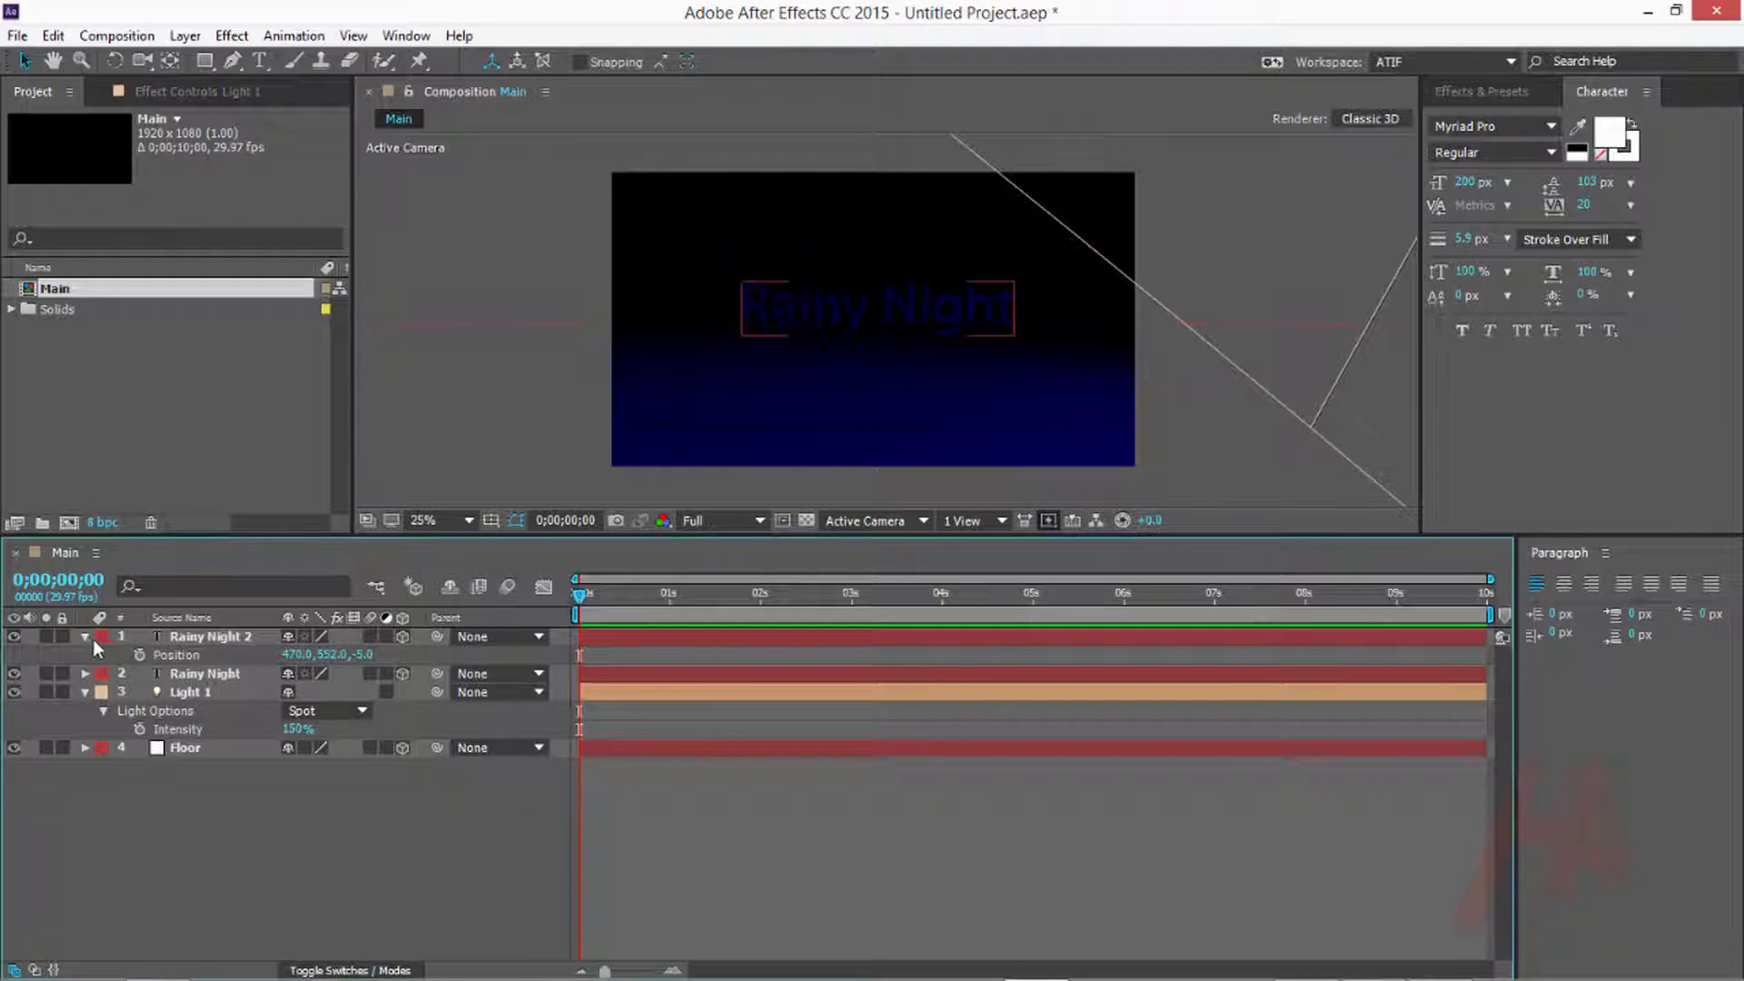
left_click(87, 637)
left_click(85, 674)
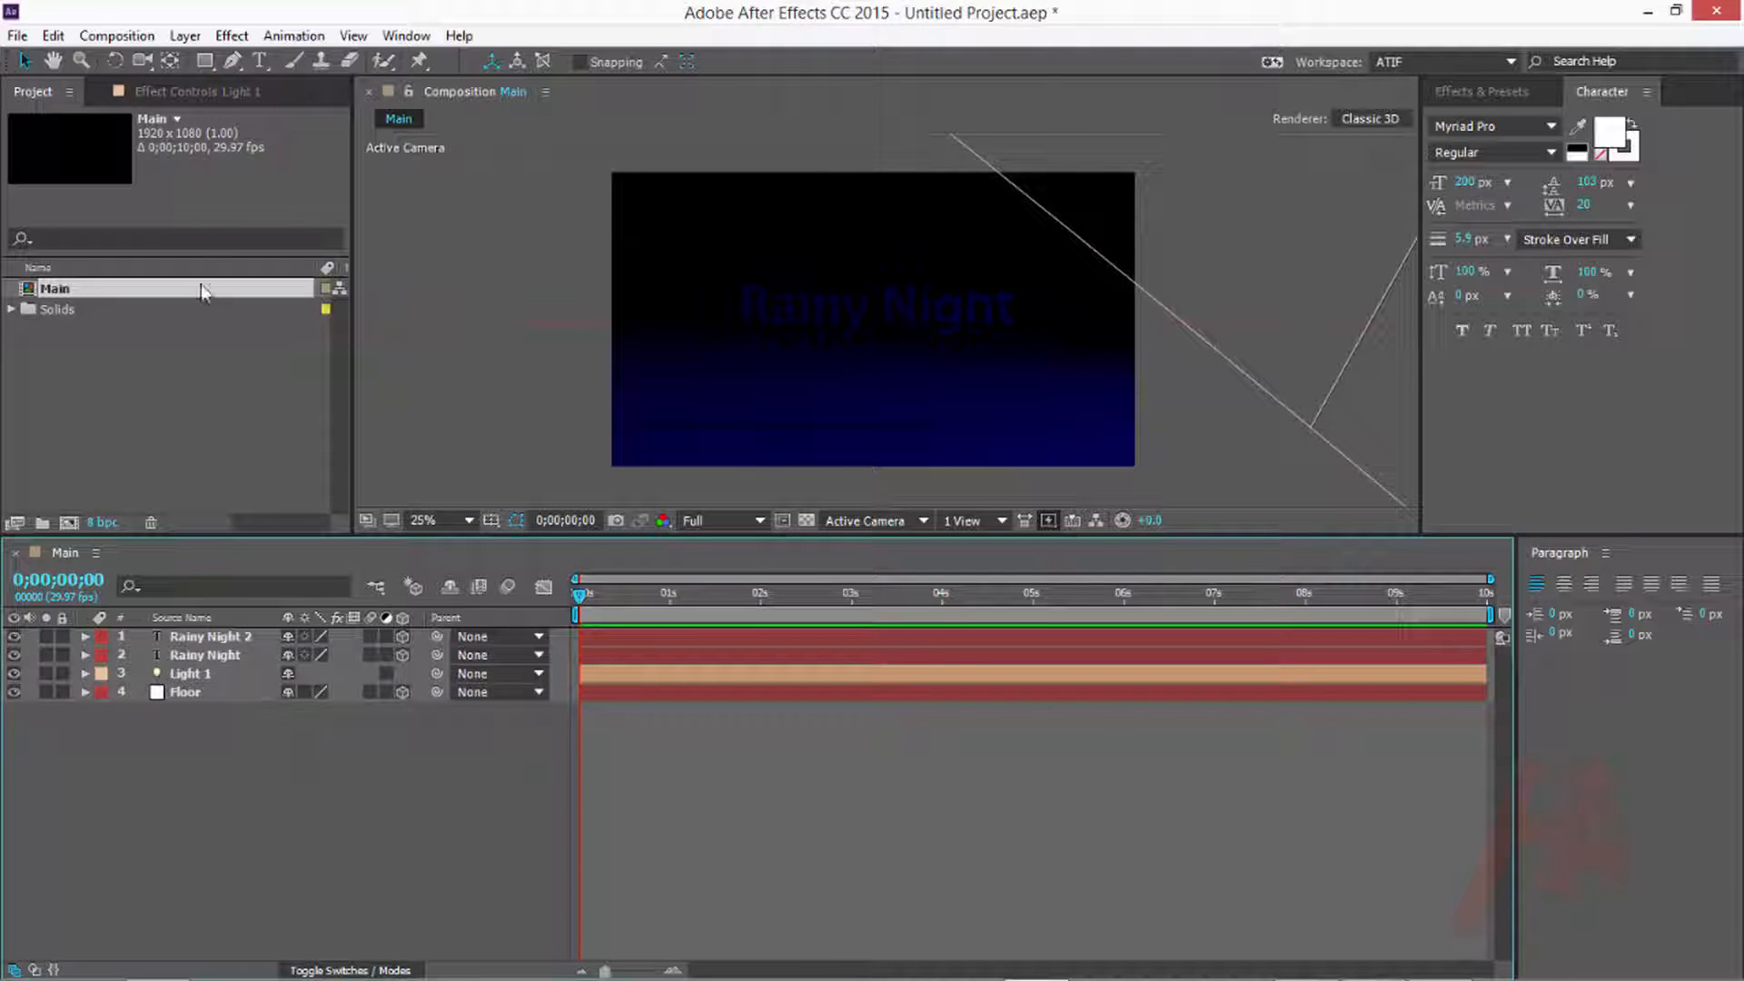
Create a black, composition-sized solid layer named Particular
left_click(185, 36)
mouse_move(210, 66)
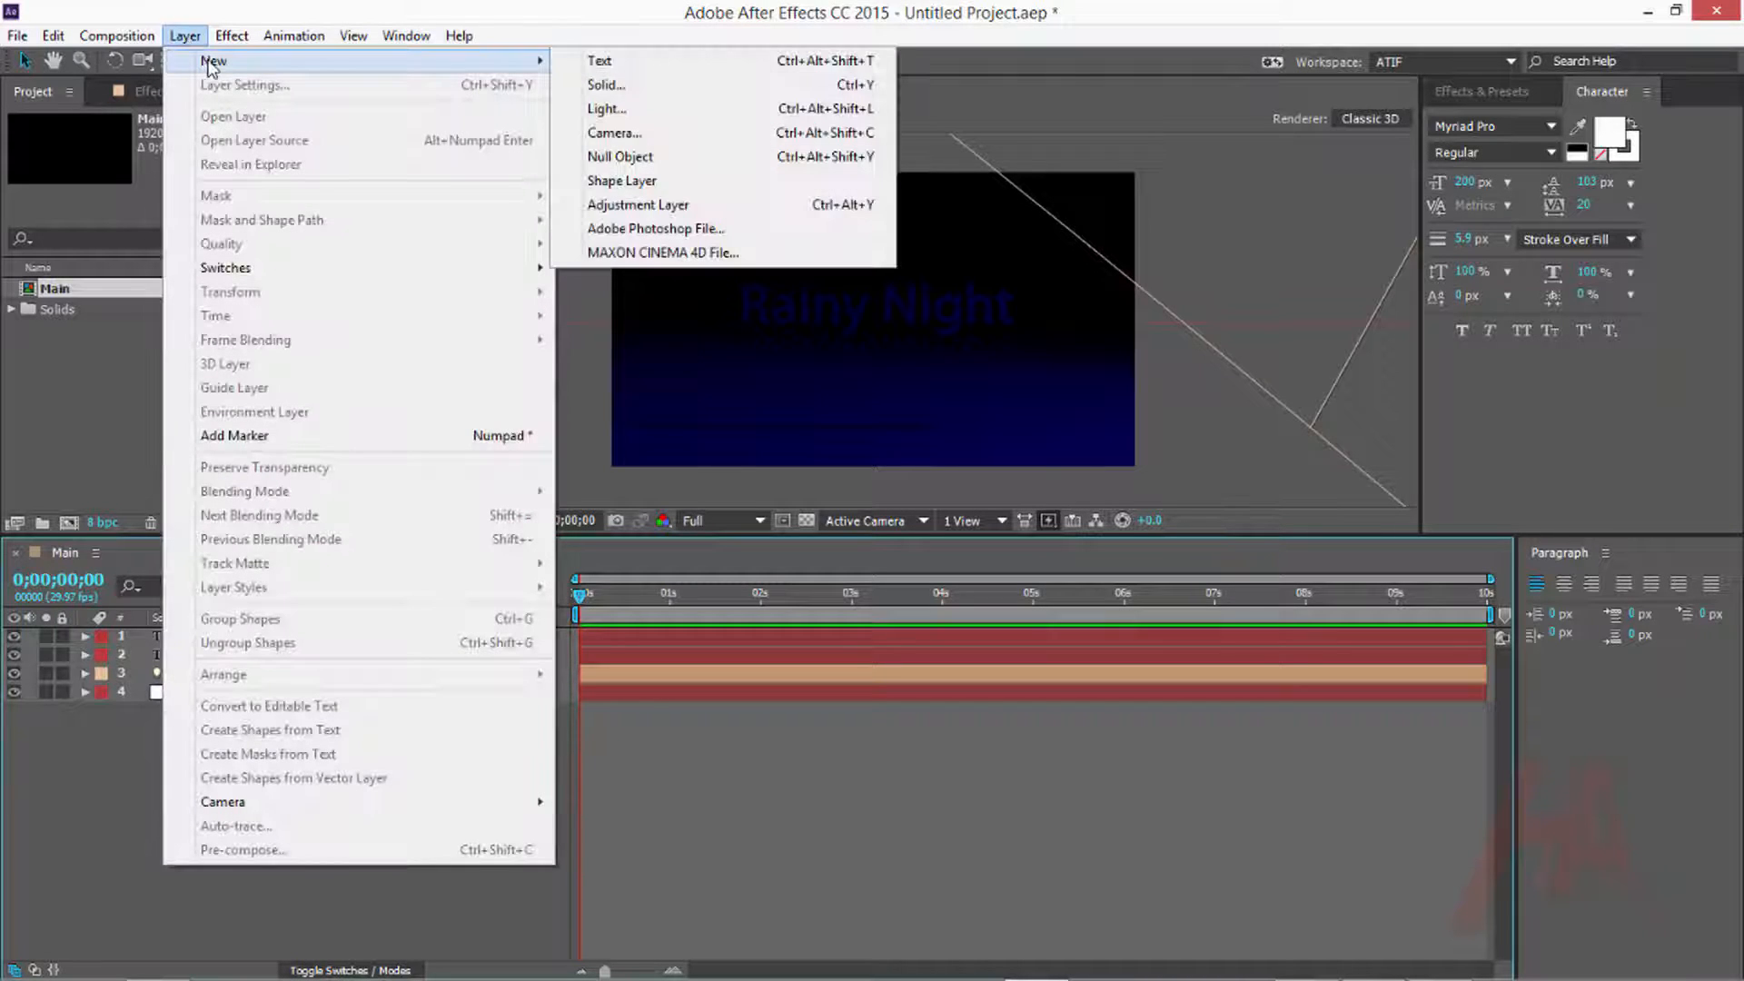
left_click(643, 87)
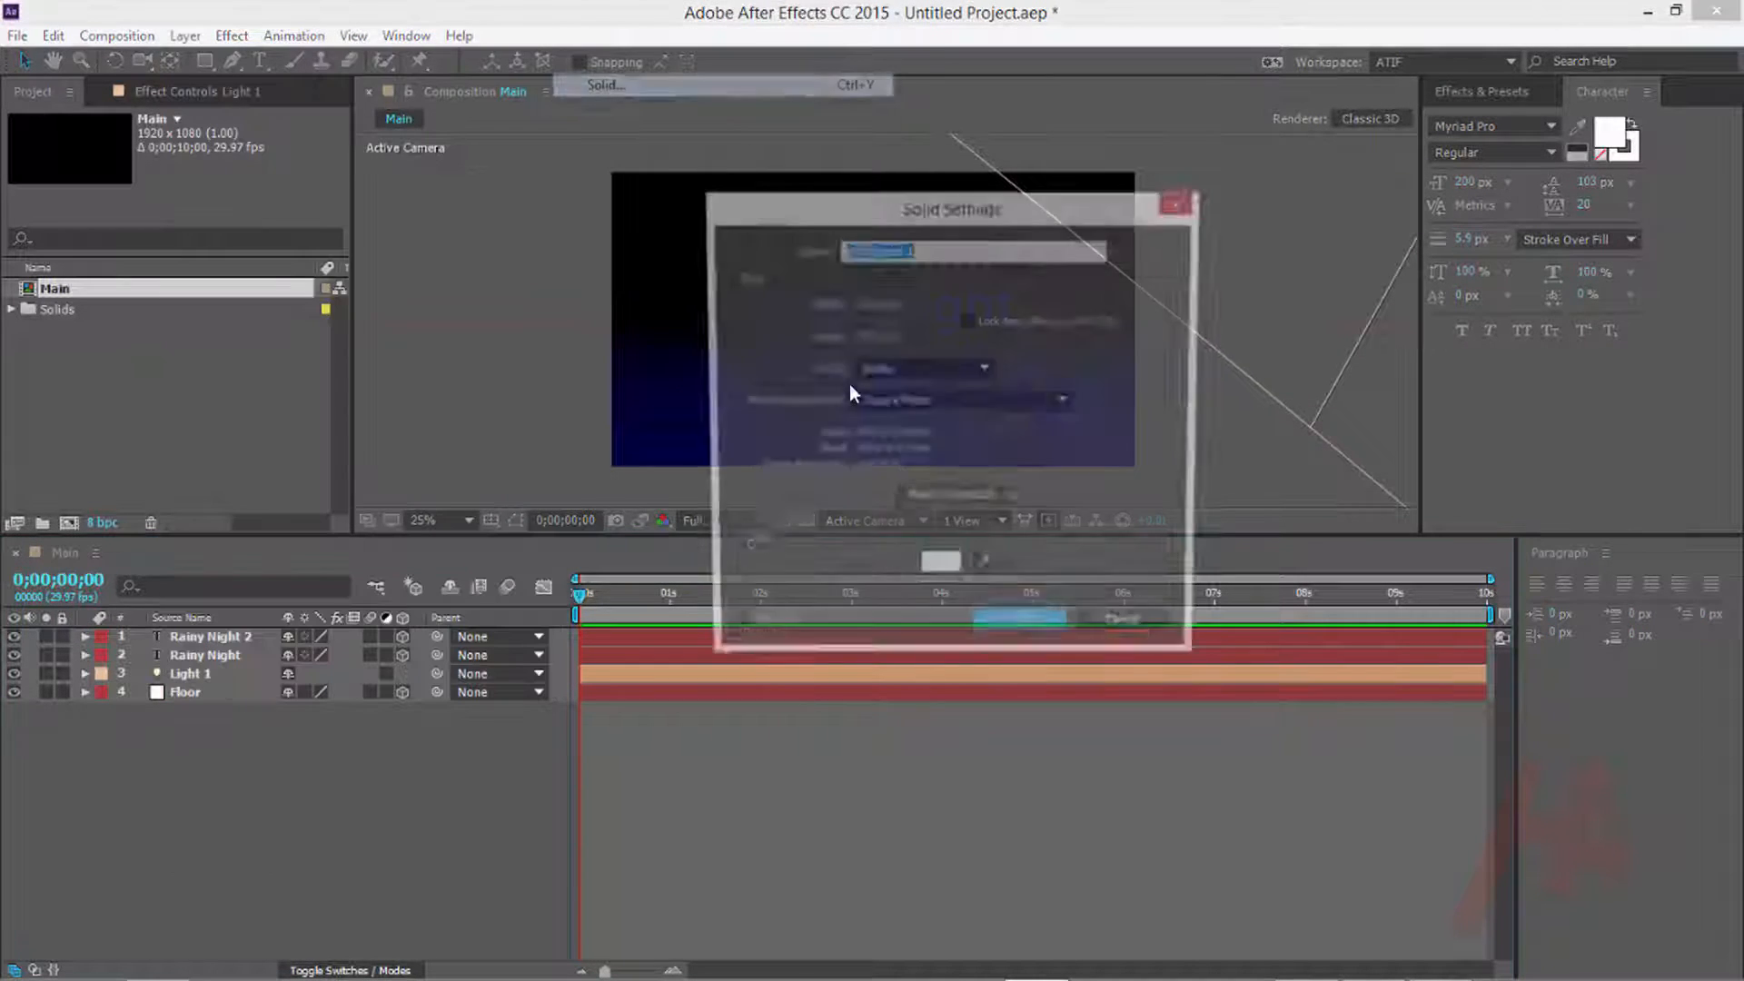
type("Particular")
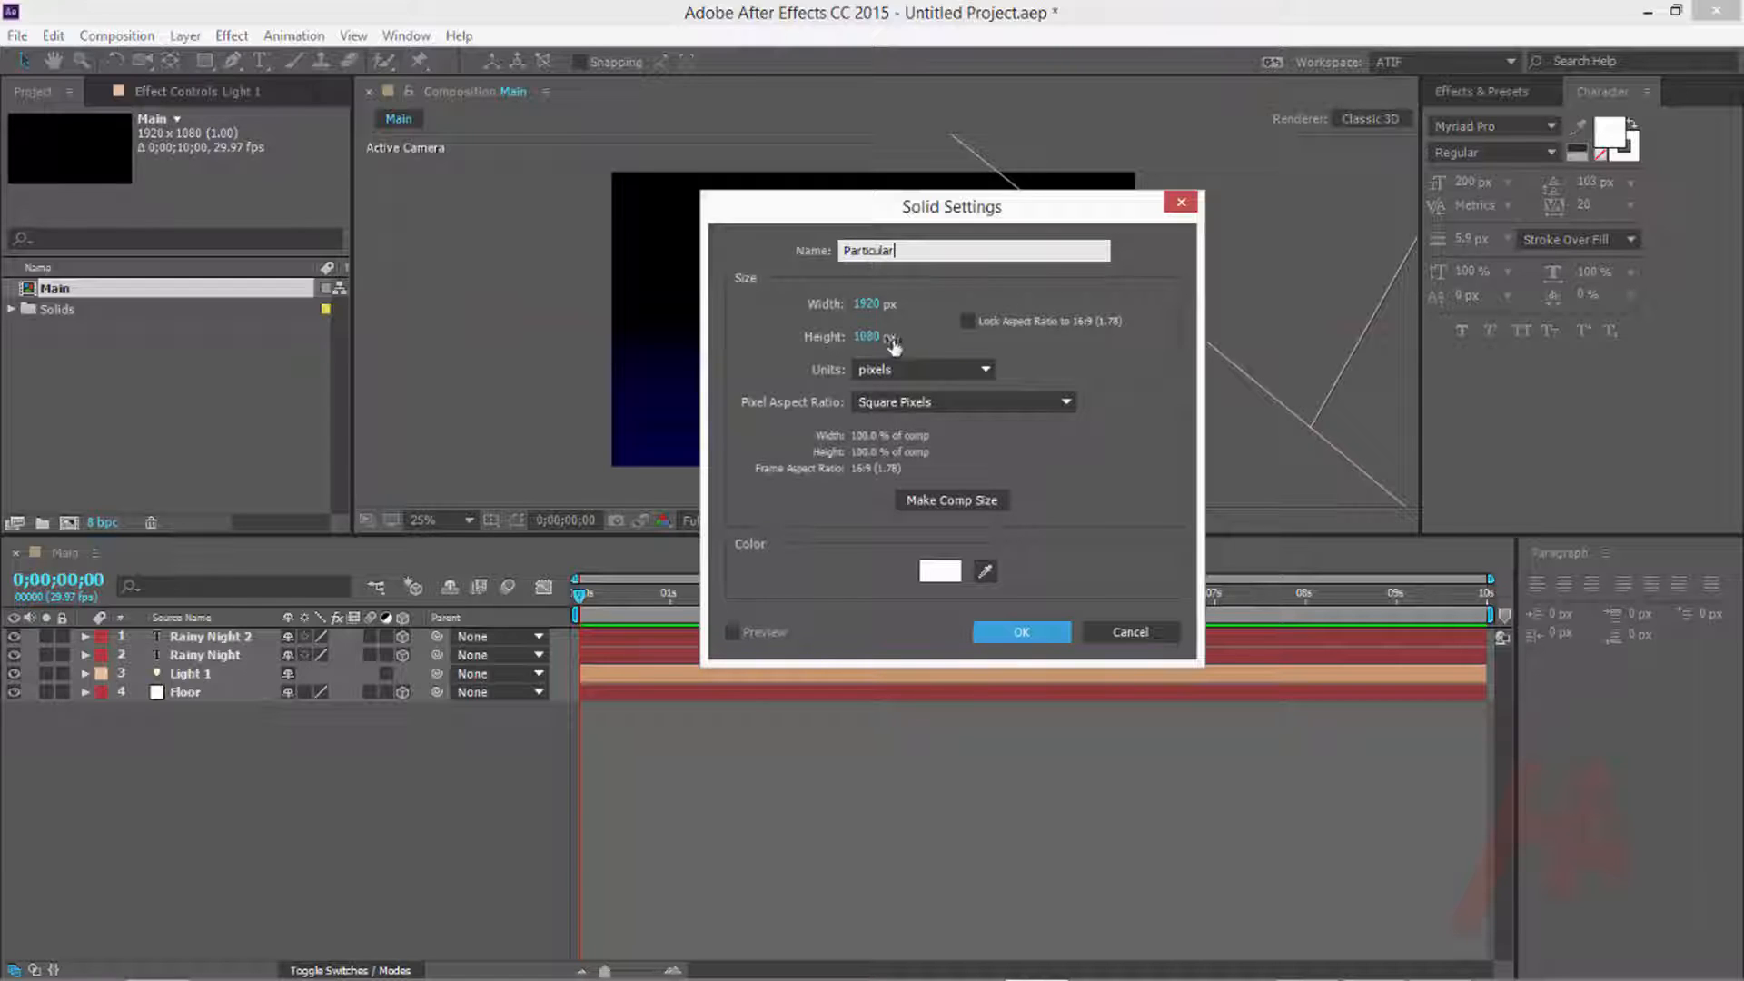
left_click(945, 507)
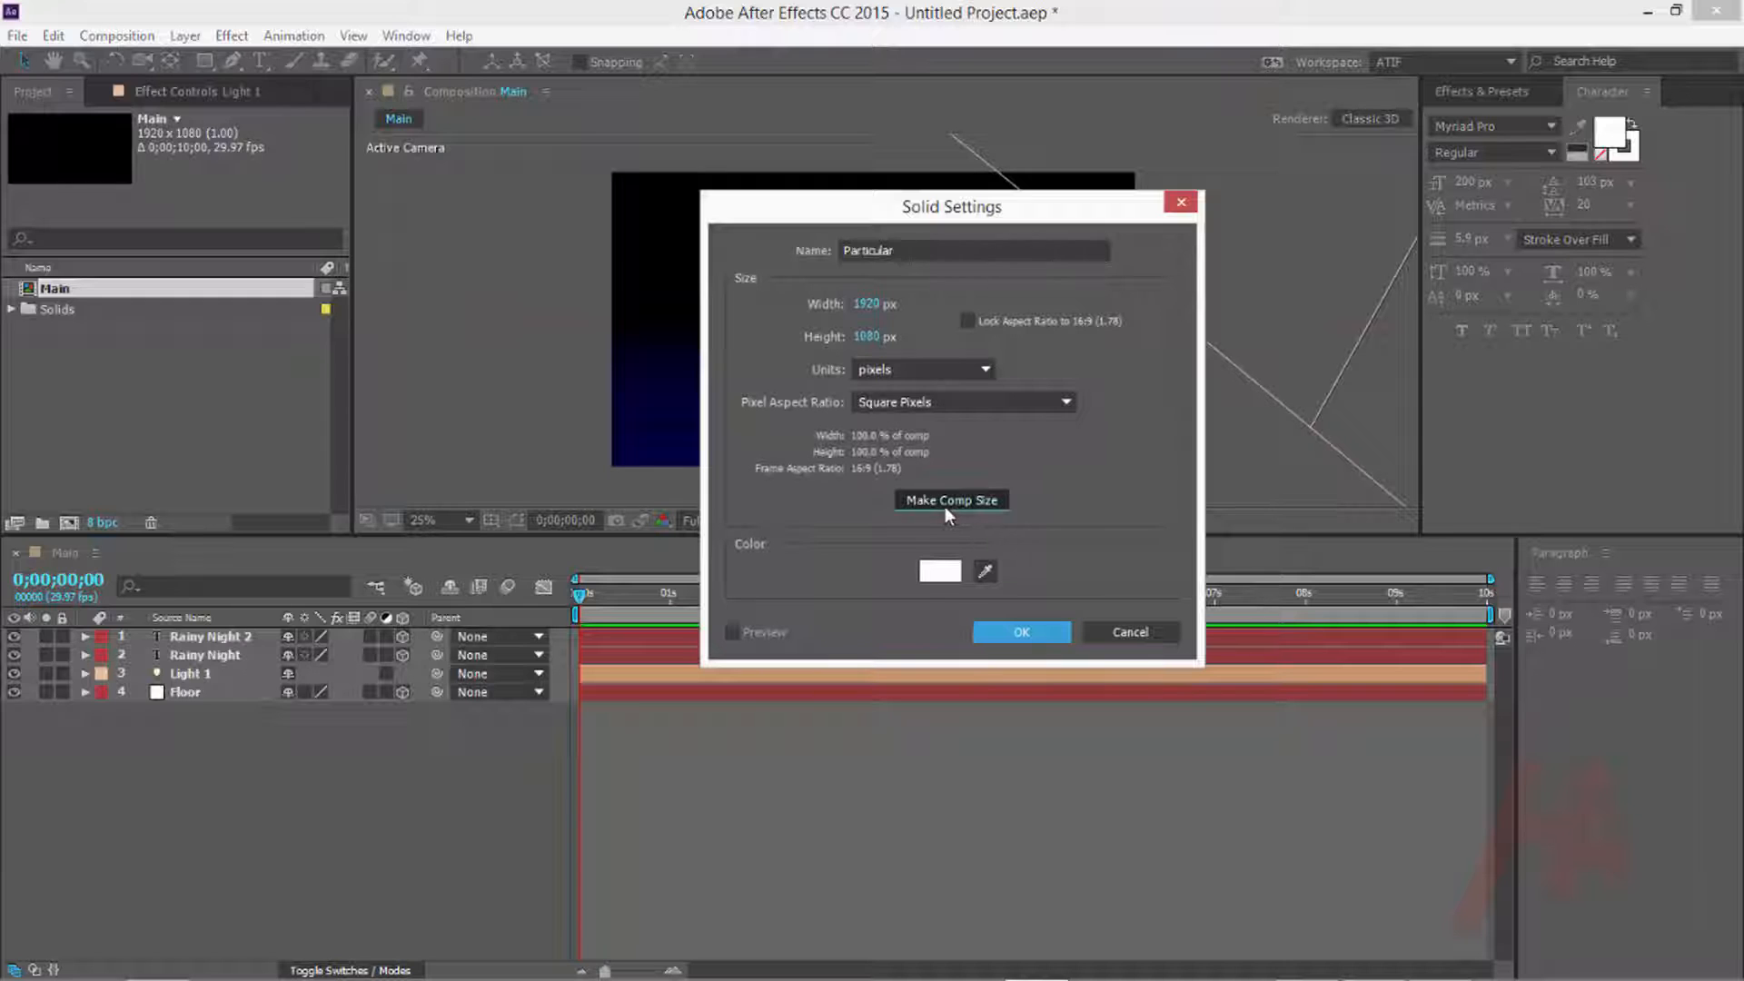
left_click(952, 582)
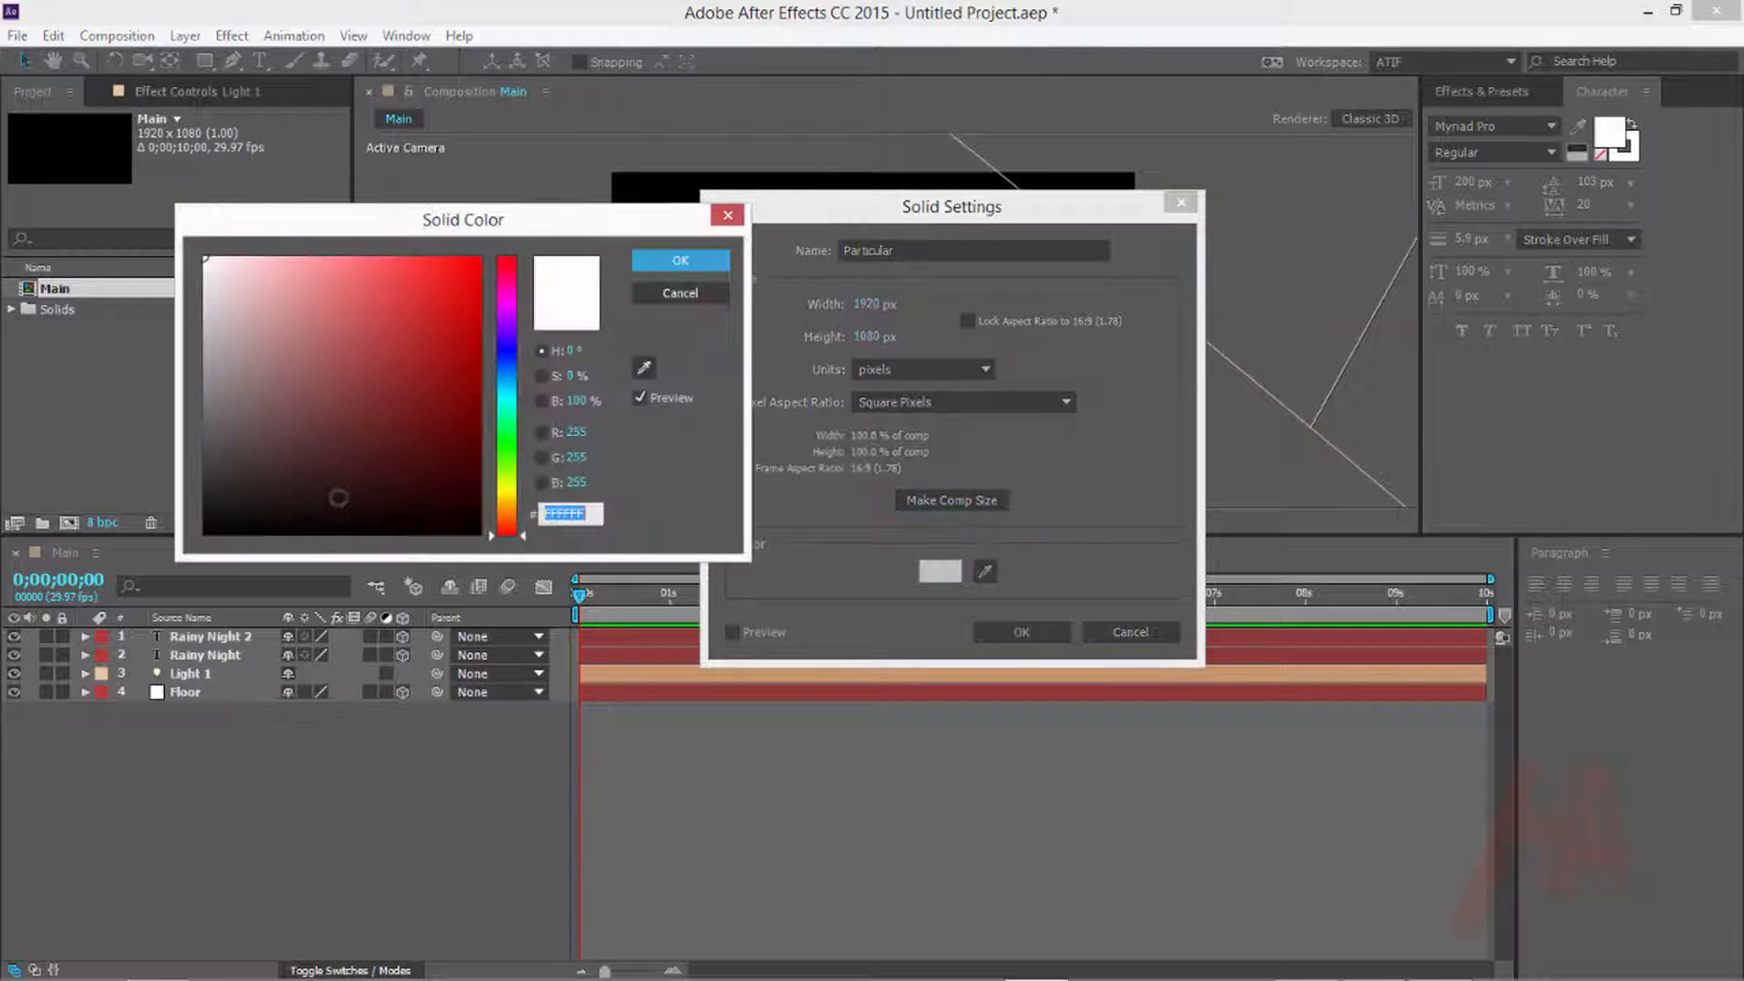
left_click_drag(339, 496, 619, 629)
left_click(681, 260)
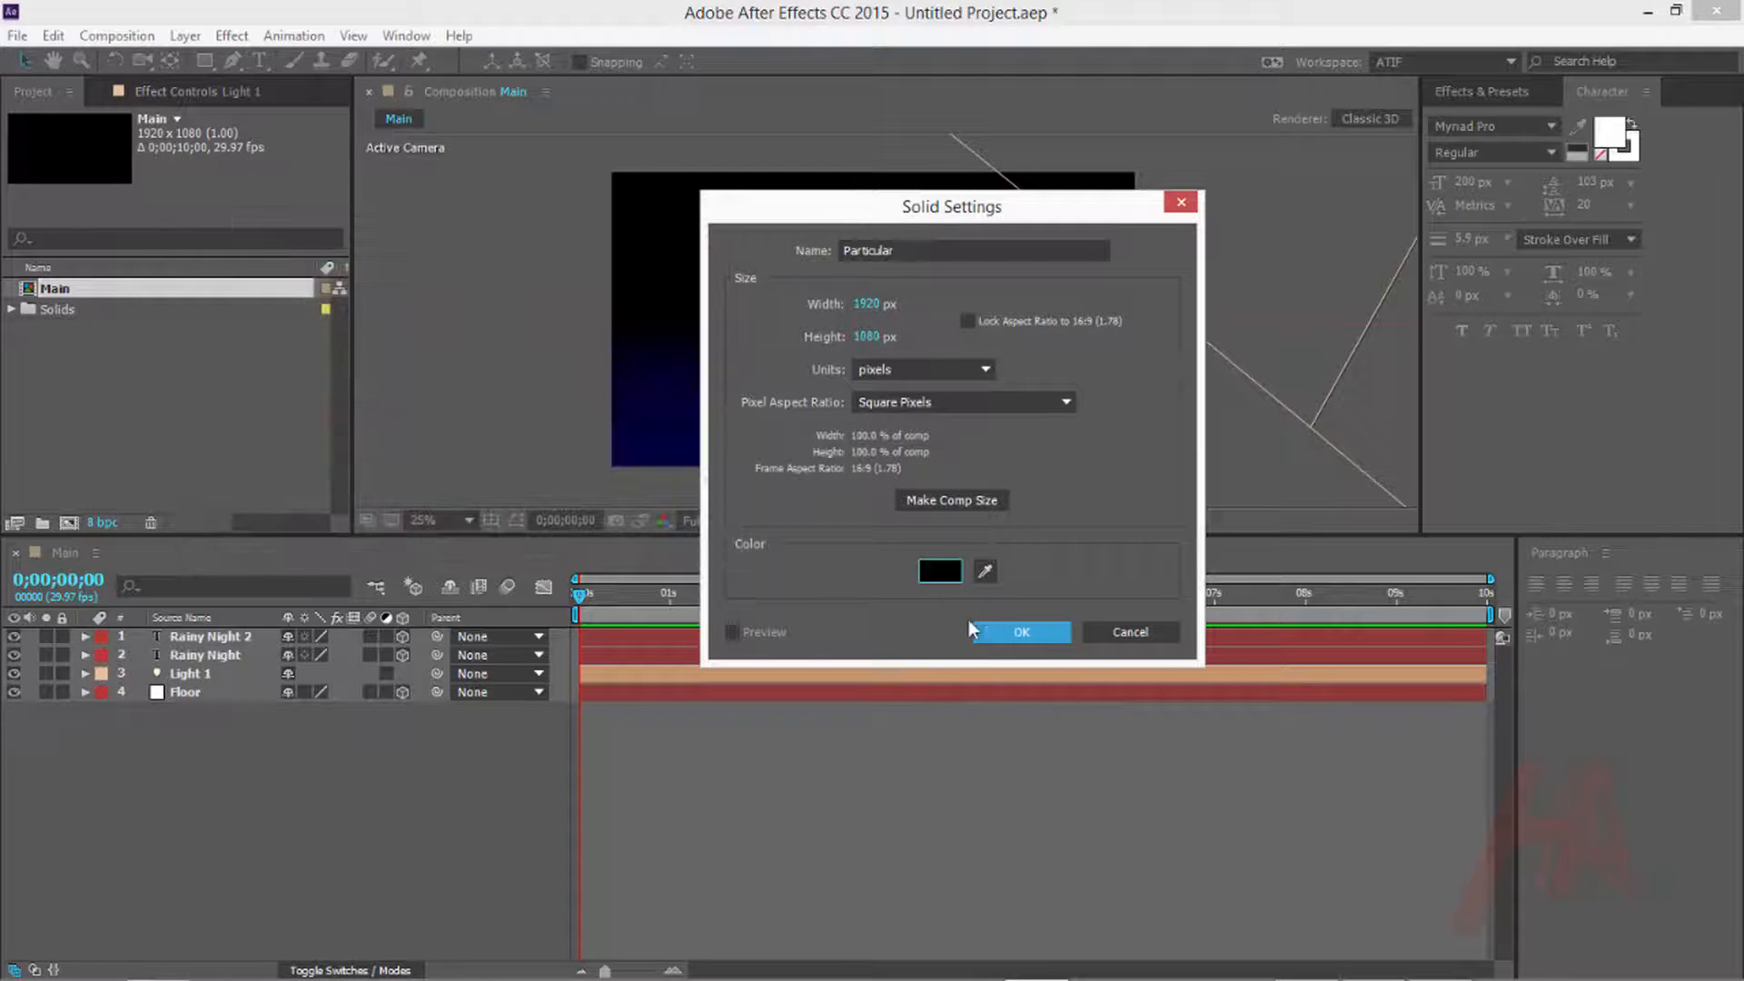
left_click(1003, 630)
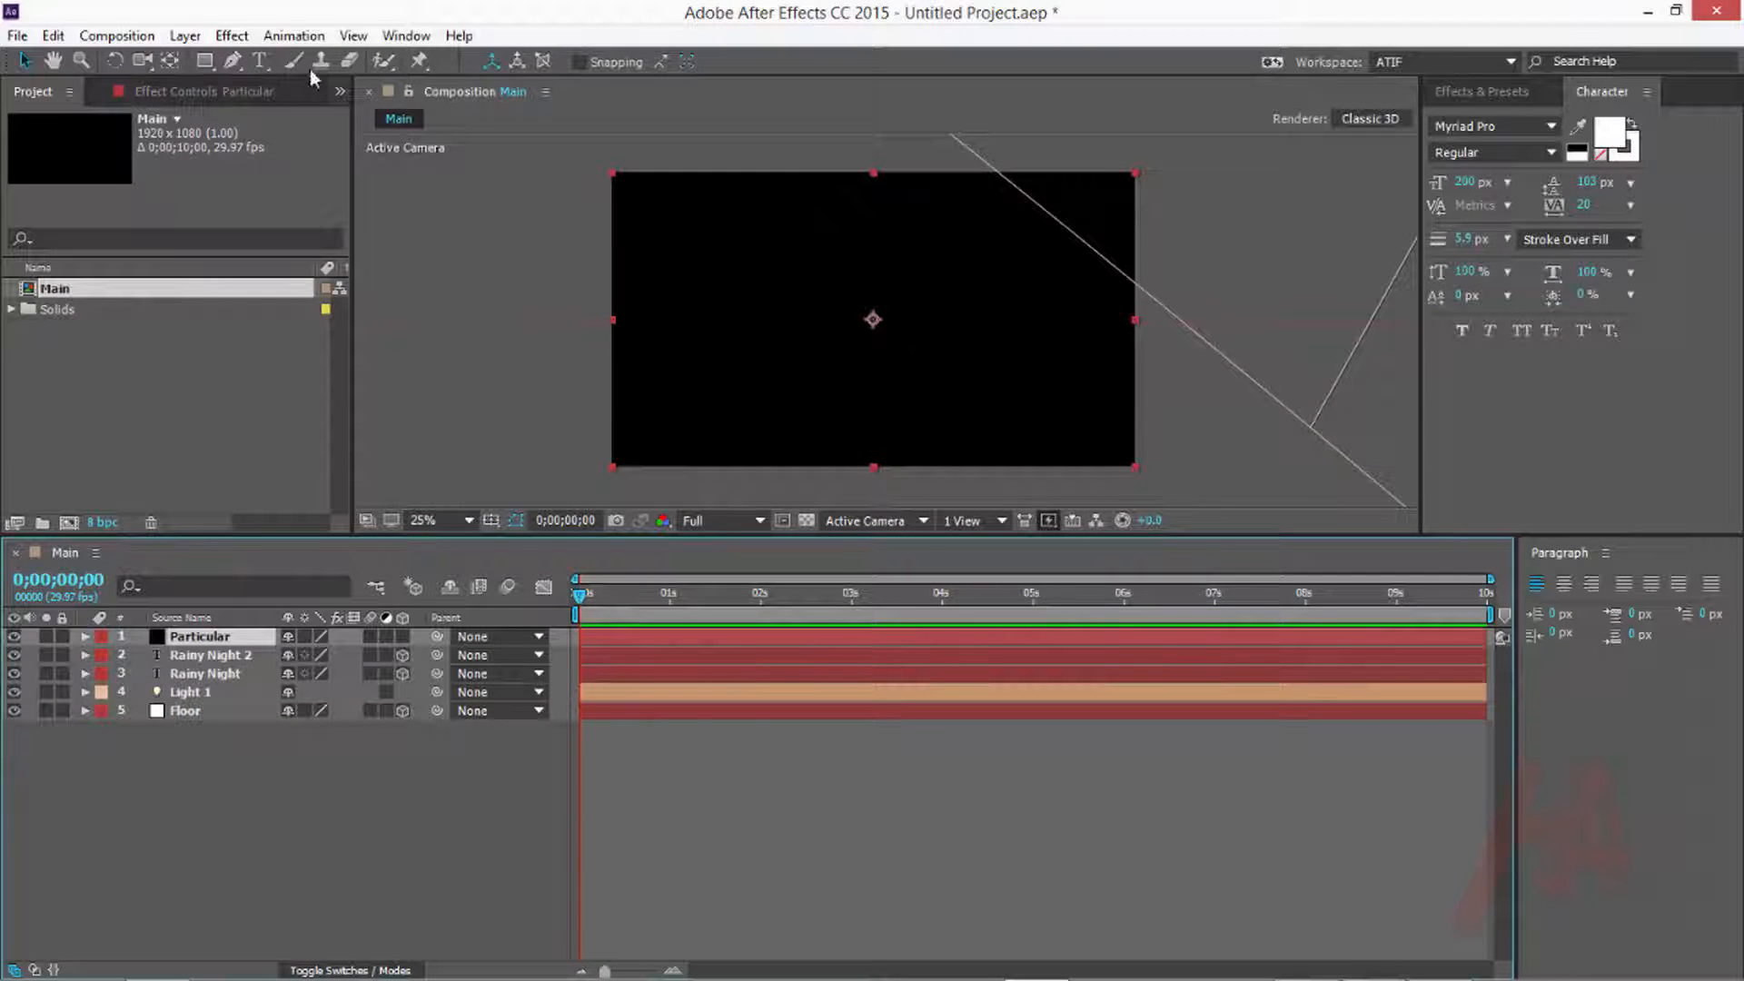
Apply the Trapcode Particular effect to the Particular solid
left_click(238, 39)
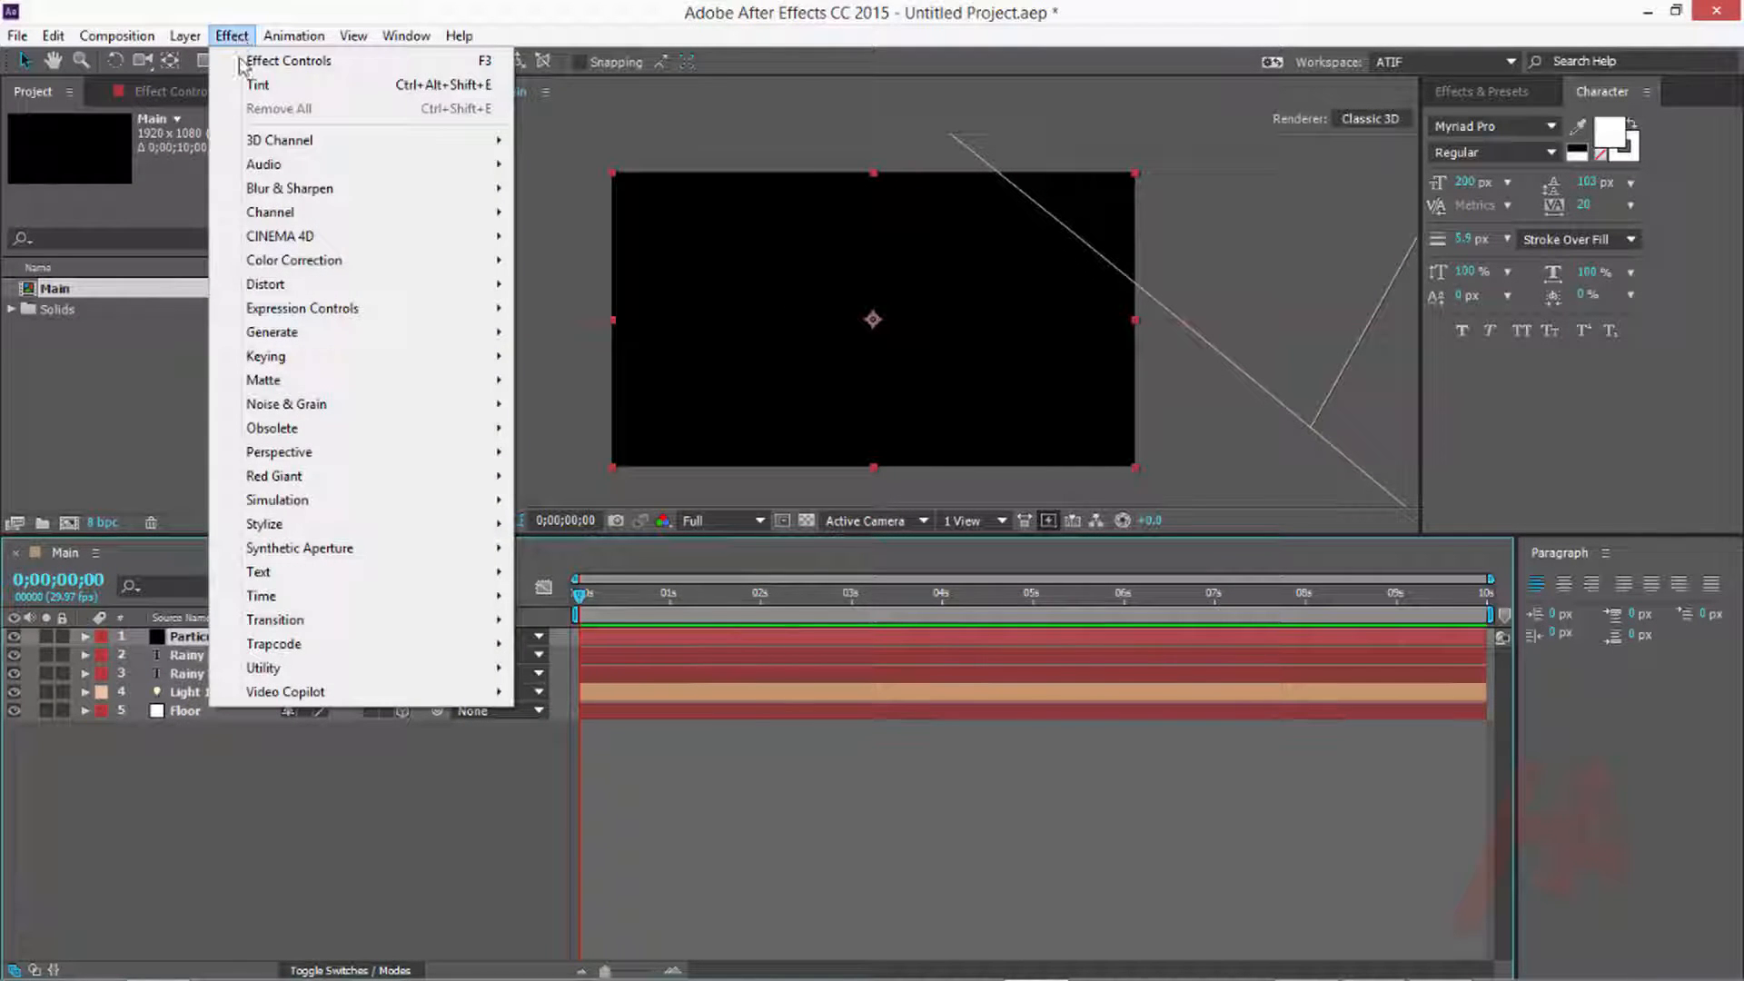
mouse_move(460, 644)
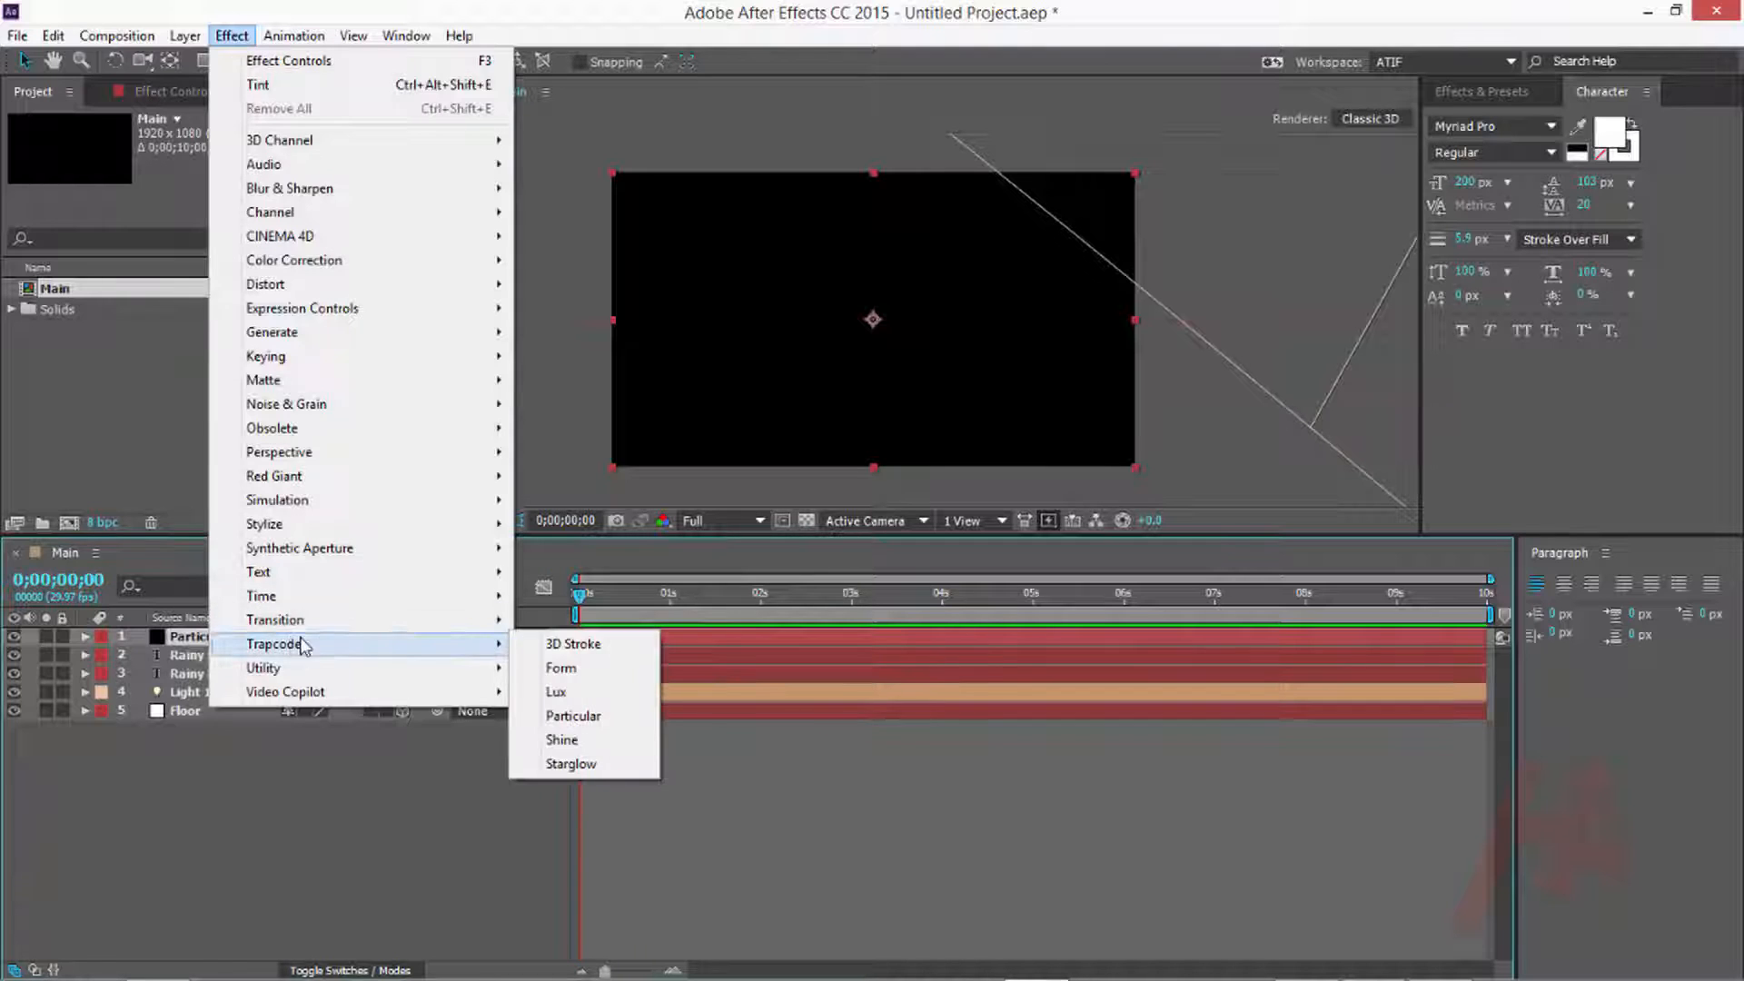
left_click(625, 714)
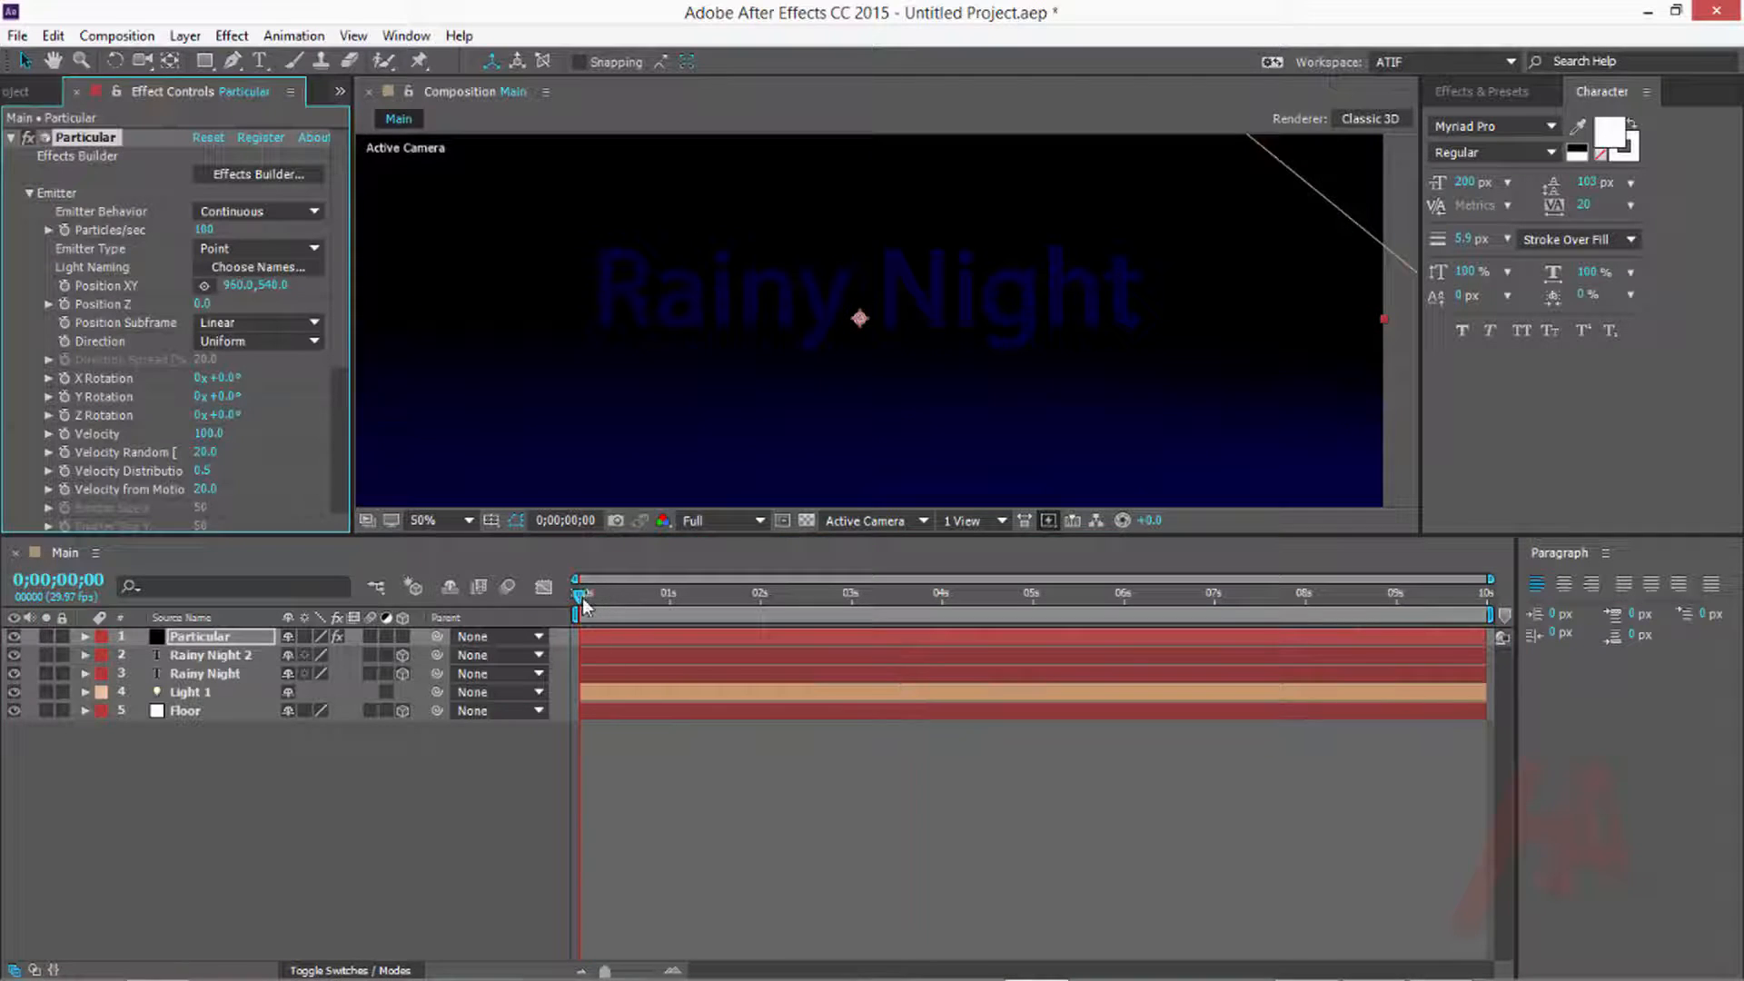
Preview the animation up to 0;00;02;18 and examine the emitted particles up close
key("space")
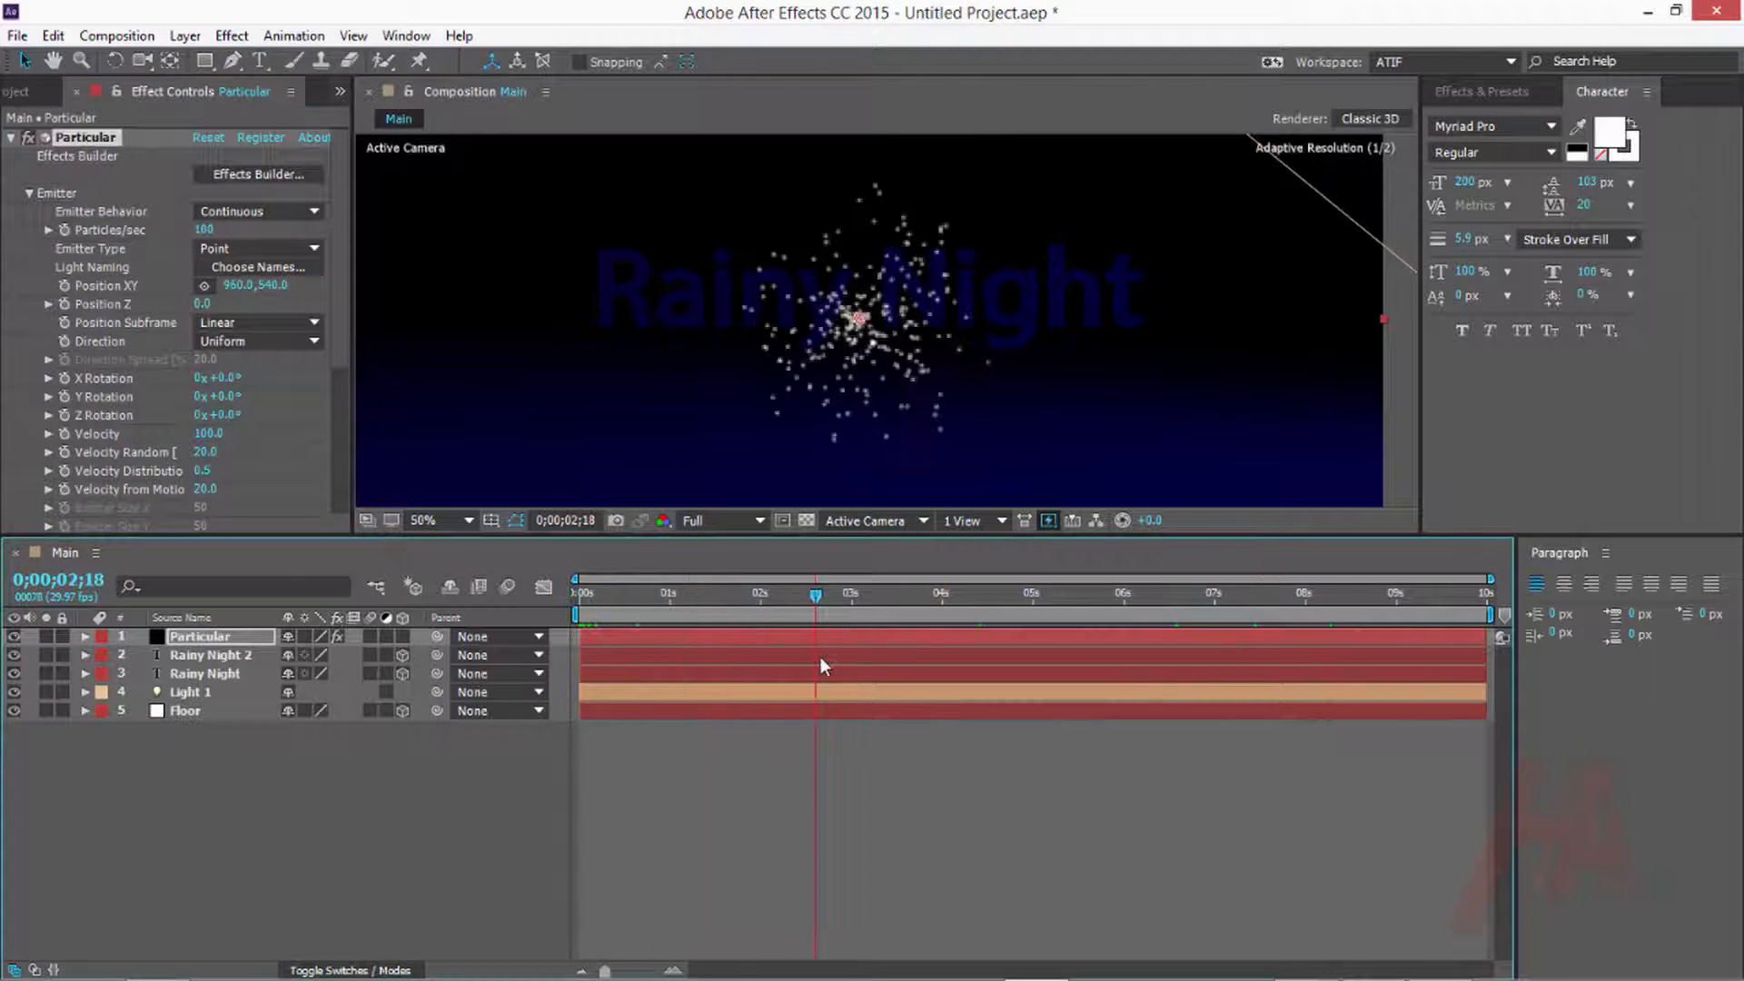
scroll(882, 298, "up", 4)
scroll(883, 293, "up", 2)
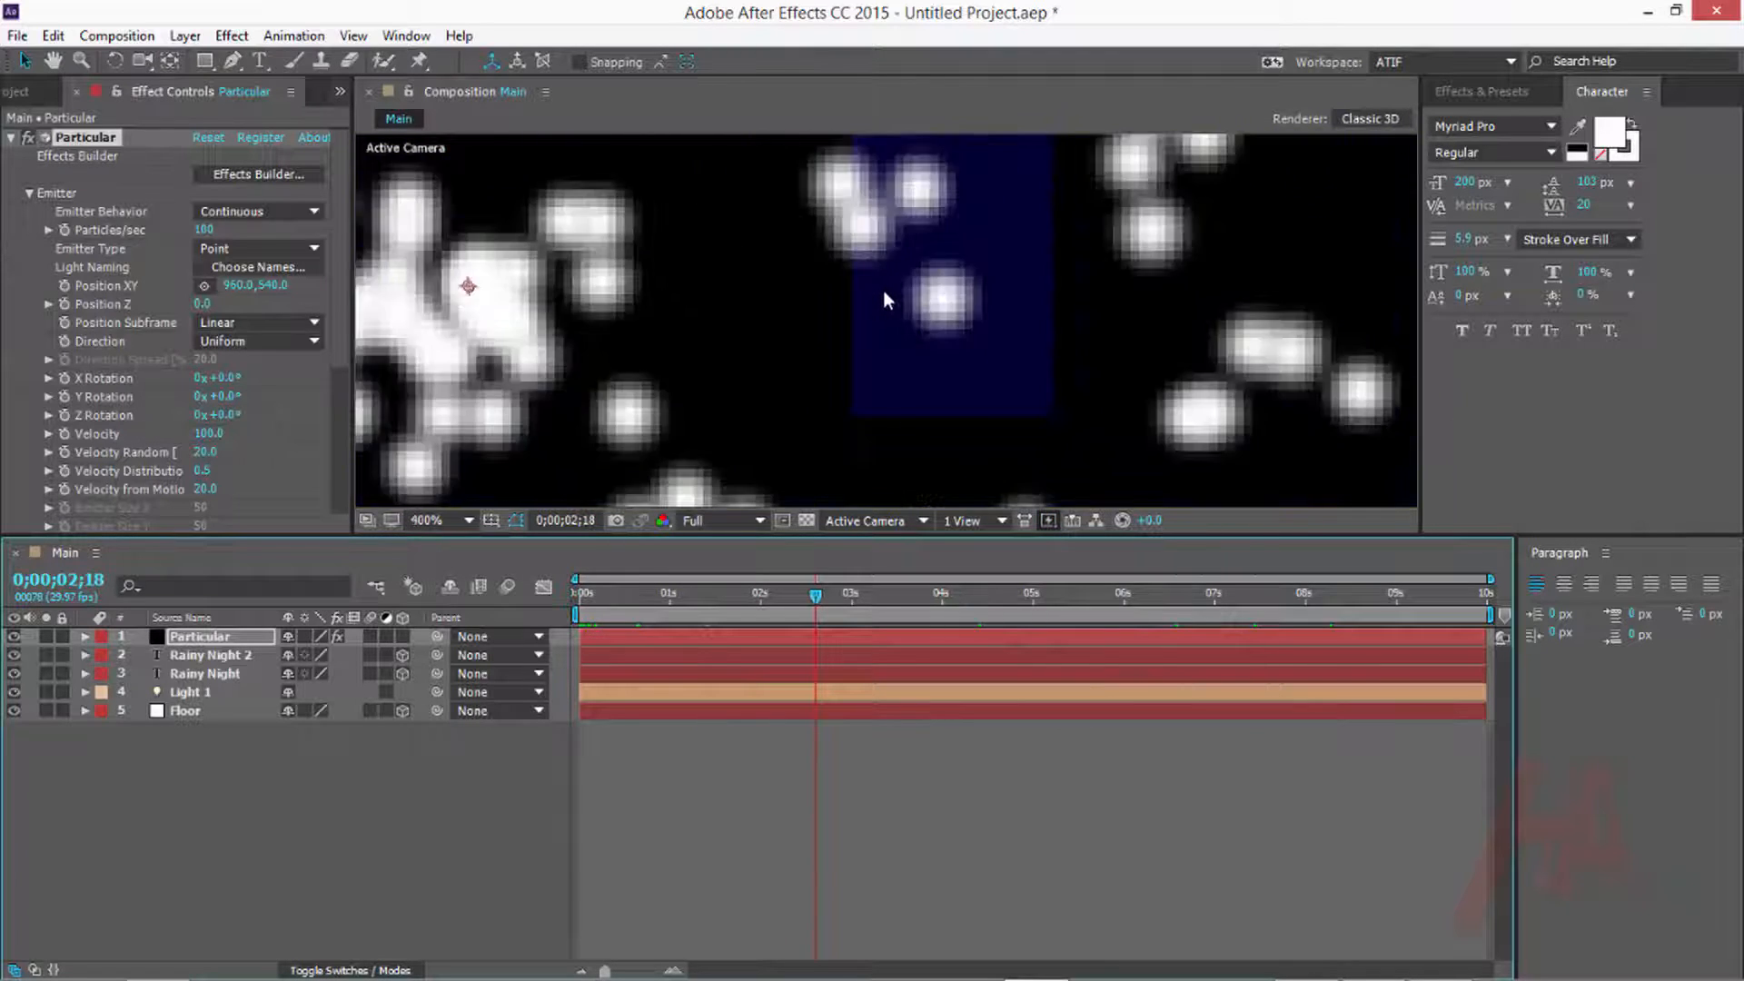
scroll(885, 292, "down", 6)
scroll(883, 295, "up", 2)
left_click_drag(939, 321, 978, 313)
scroll(978, 314, "down", 1)
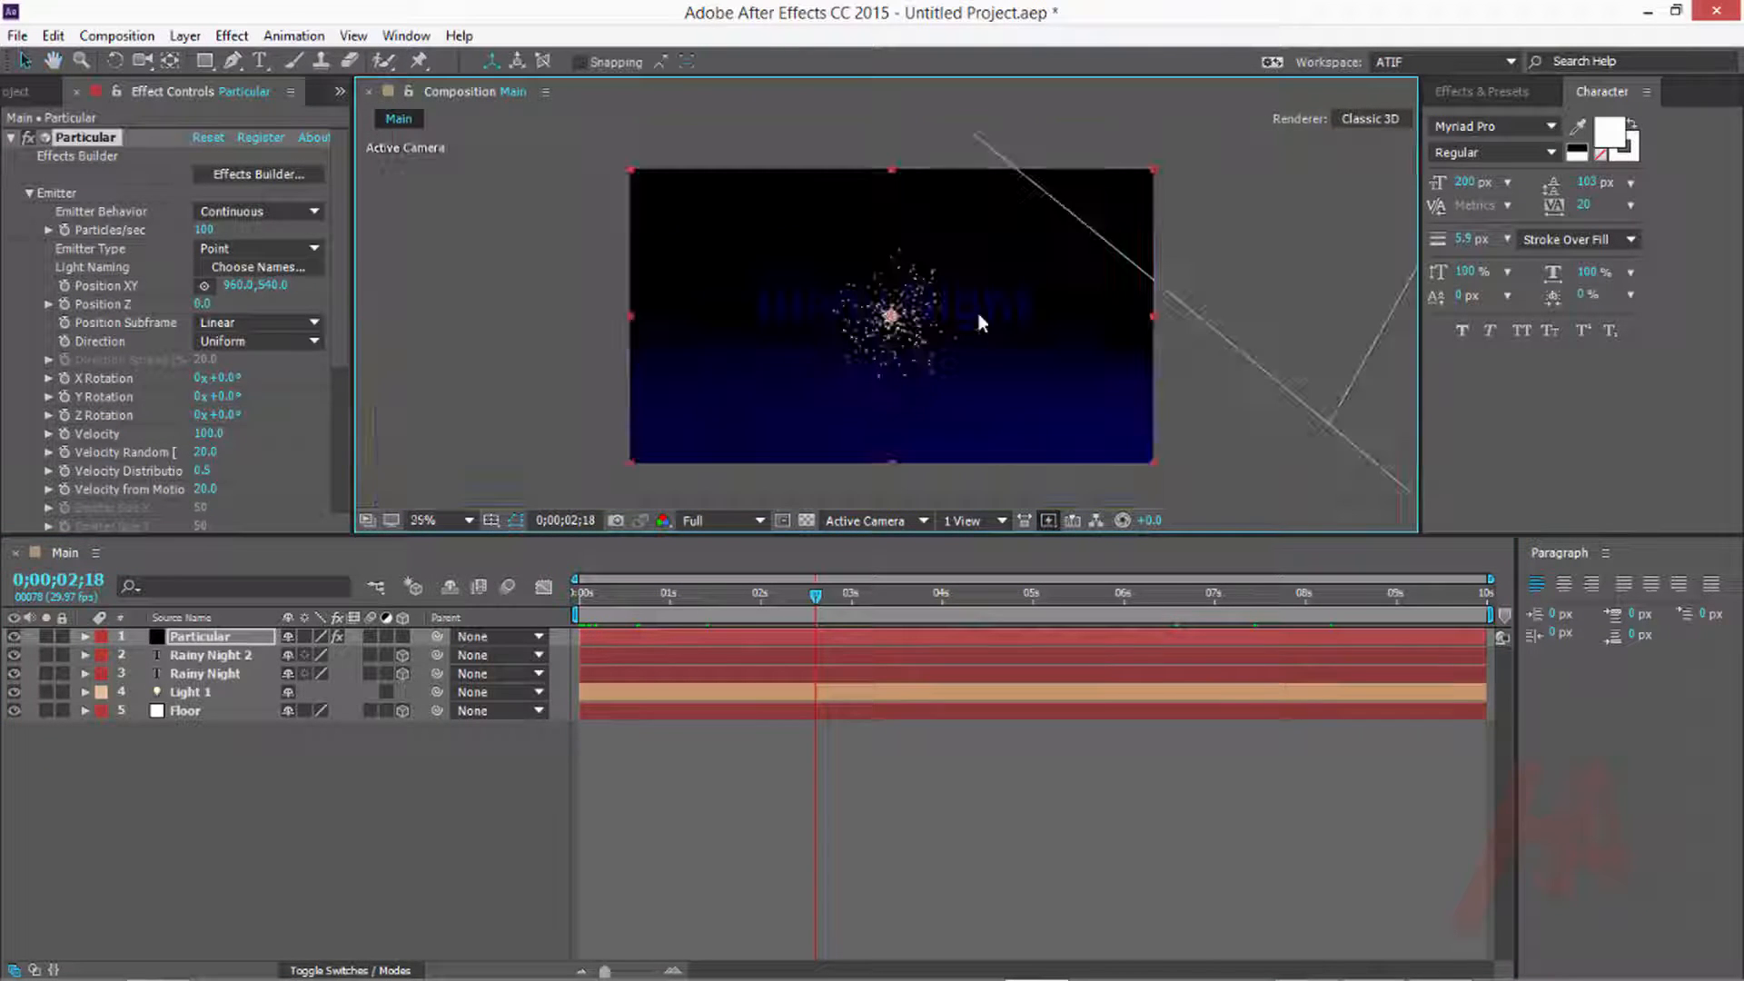
Widen the effect settings area and set Particular's Particles/sec to 3000
scroll(973, 313, "up", 1)
left_click_drag(353, 336, 445, 336)
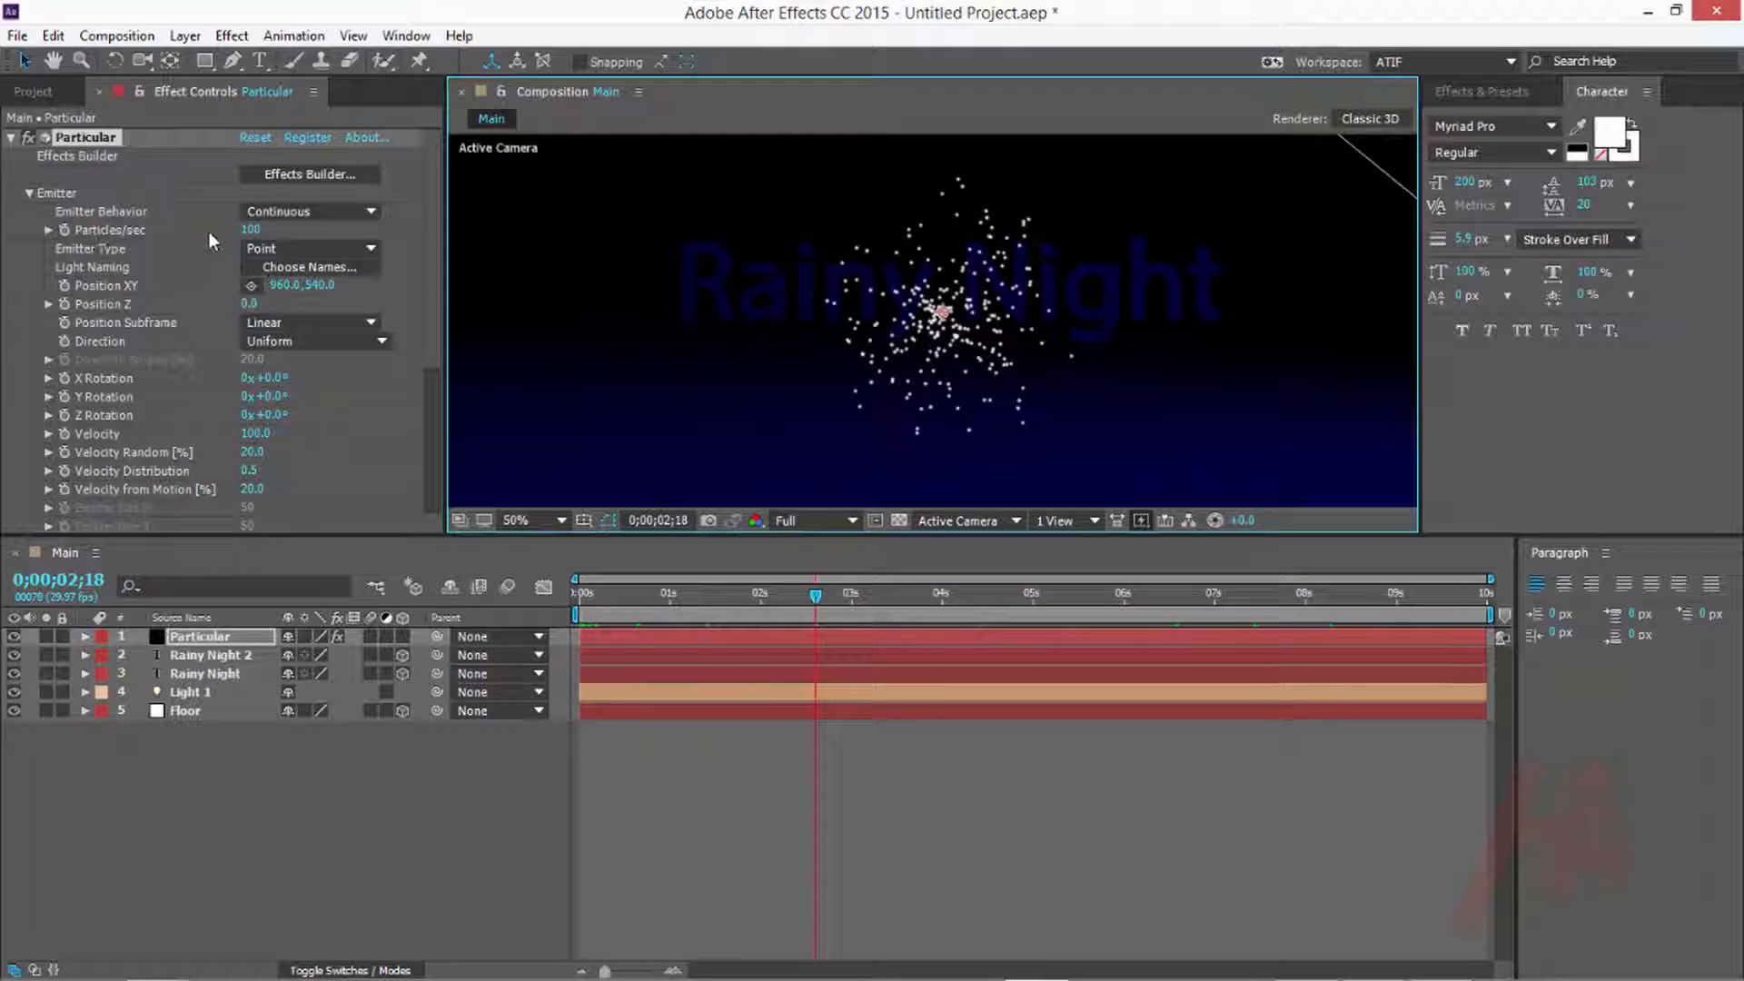
left_click(252, 230)
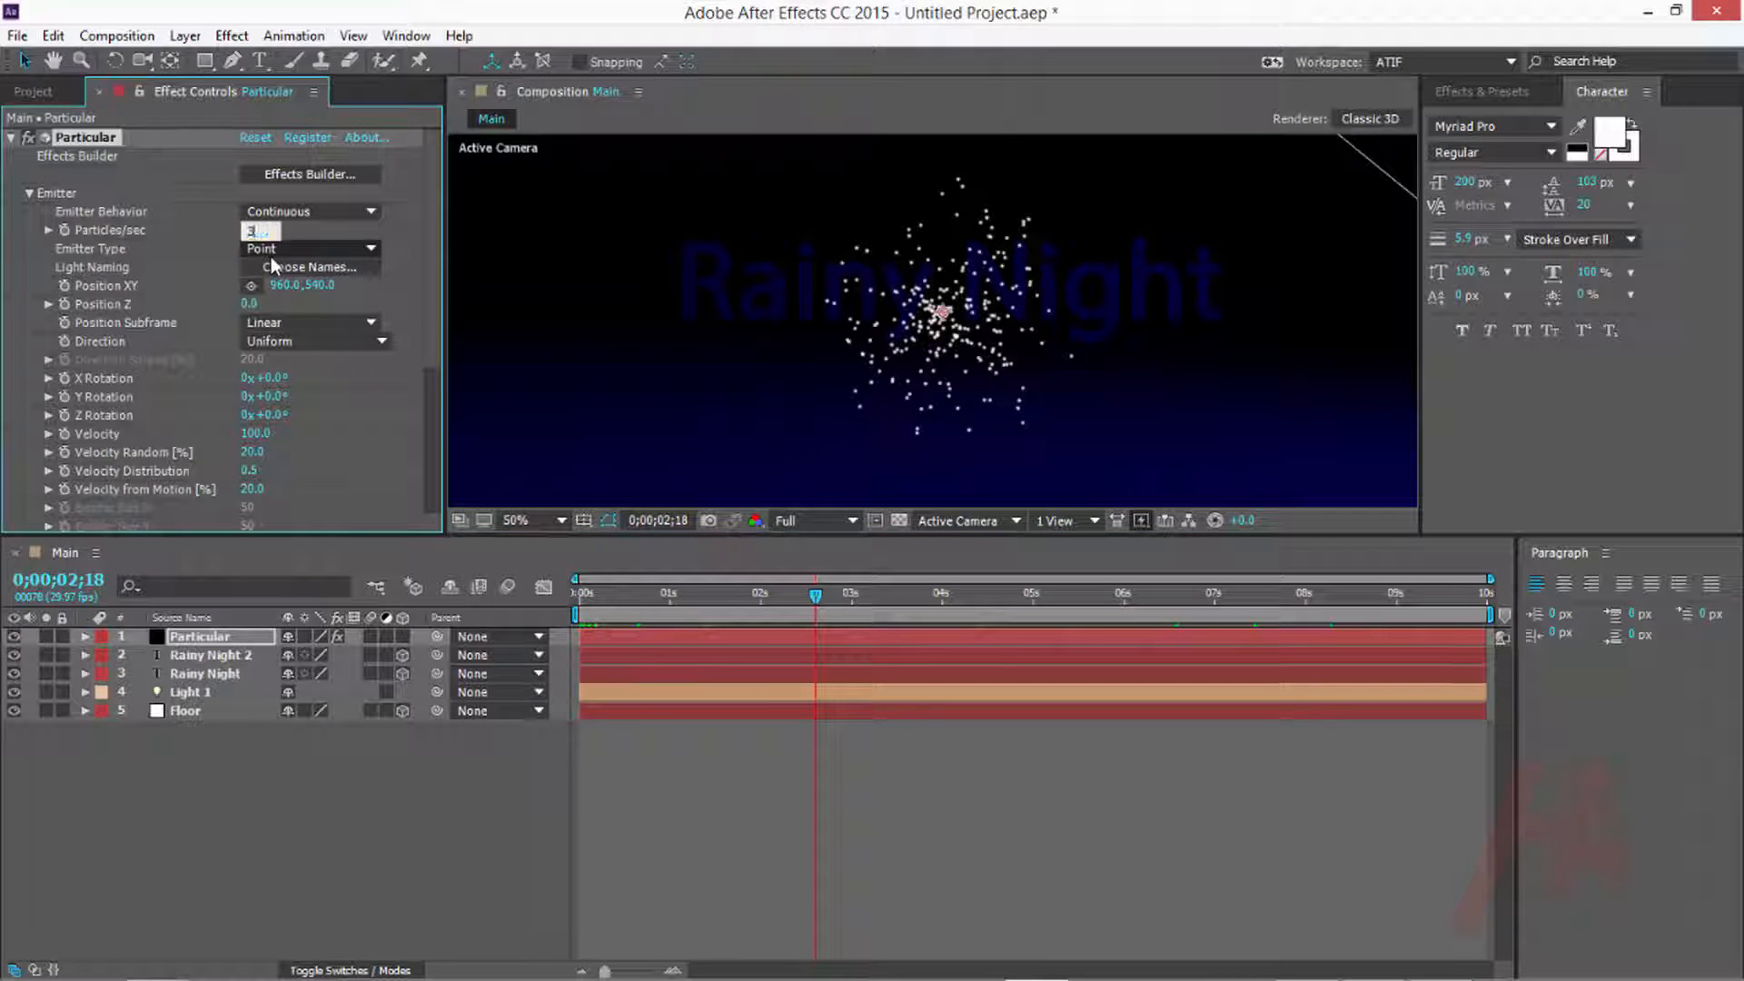
key("Return")
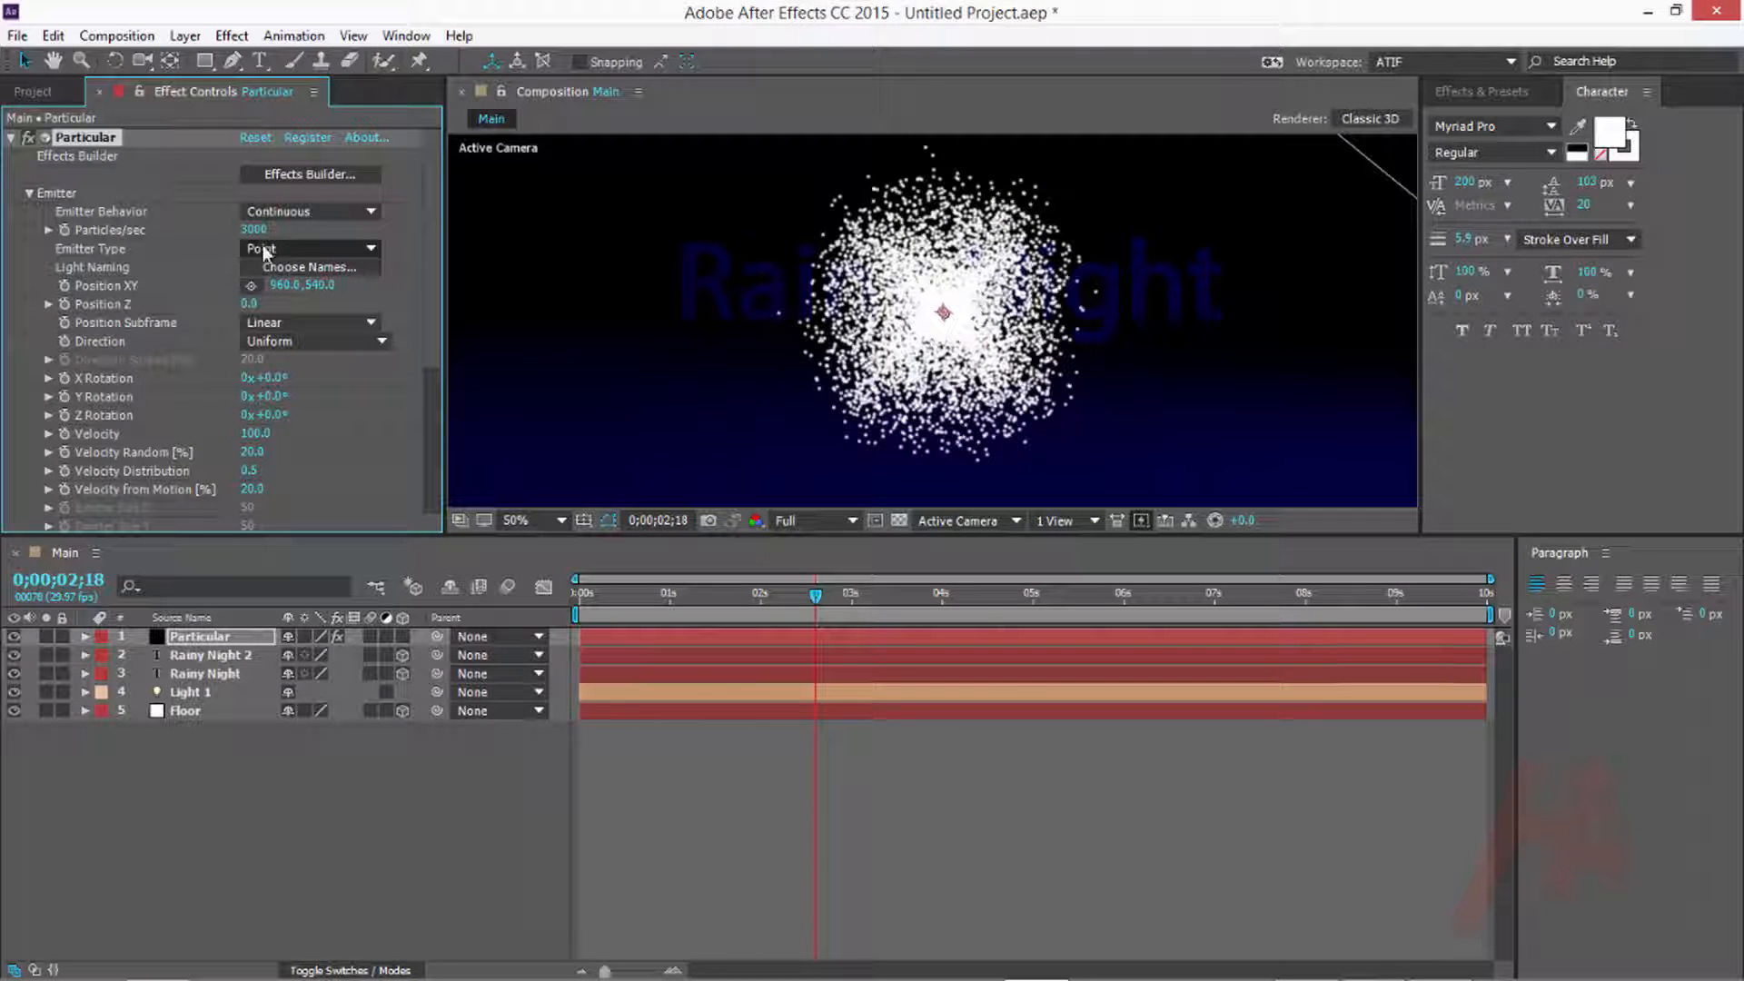
Set Particular's Emitter Type to Box and its Direction to Directional
left_click(287, 245)
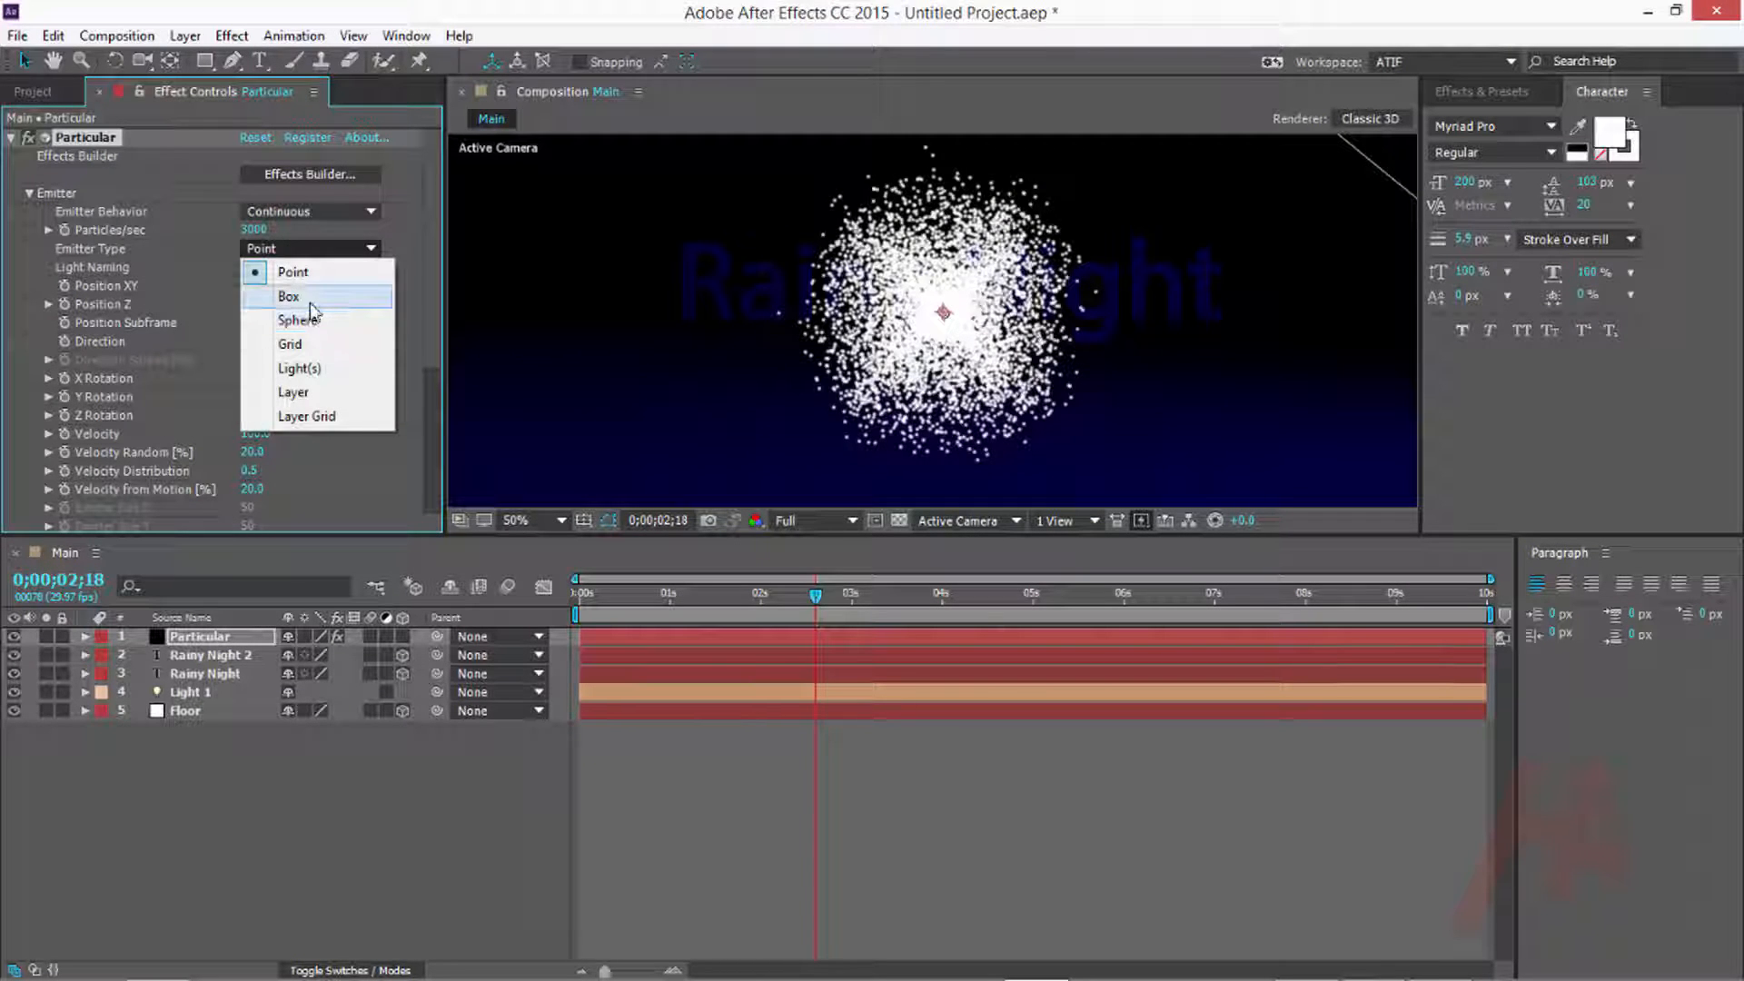
left_click(313, 298)
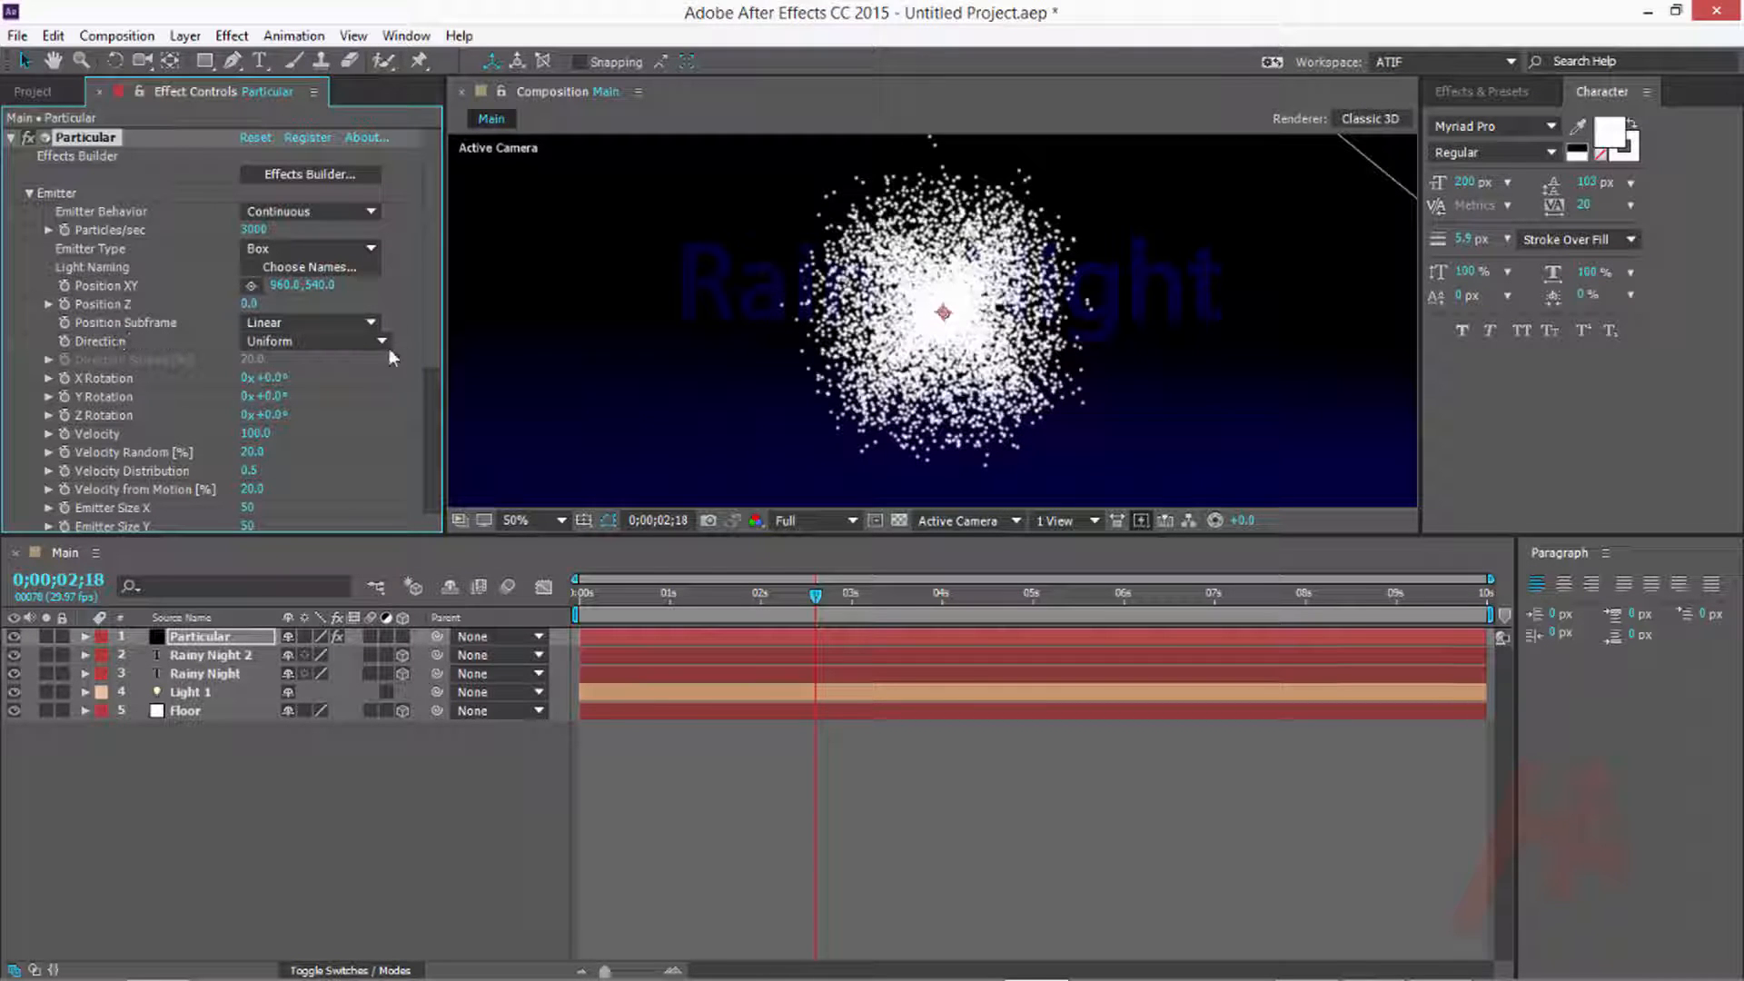
left_click(287, 342)
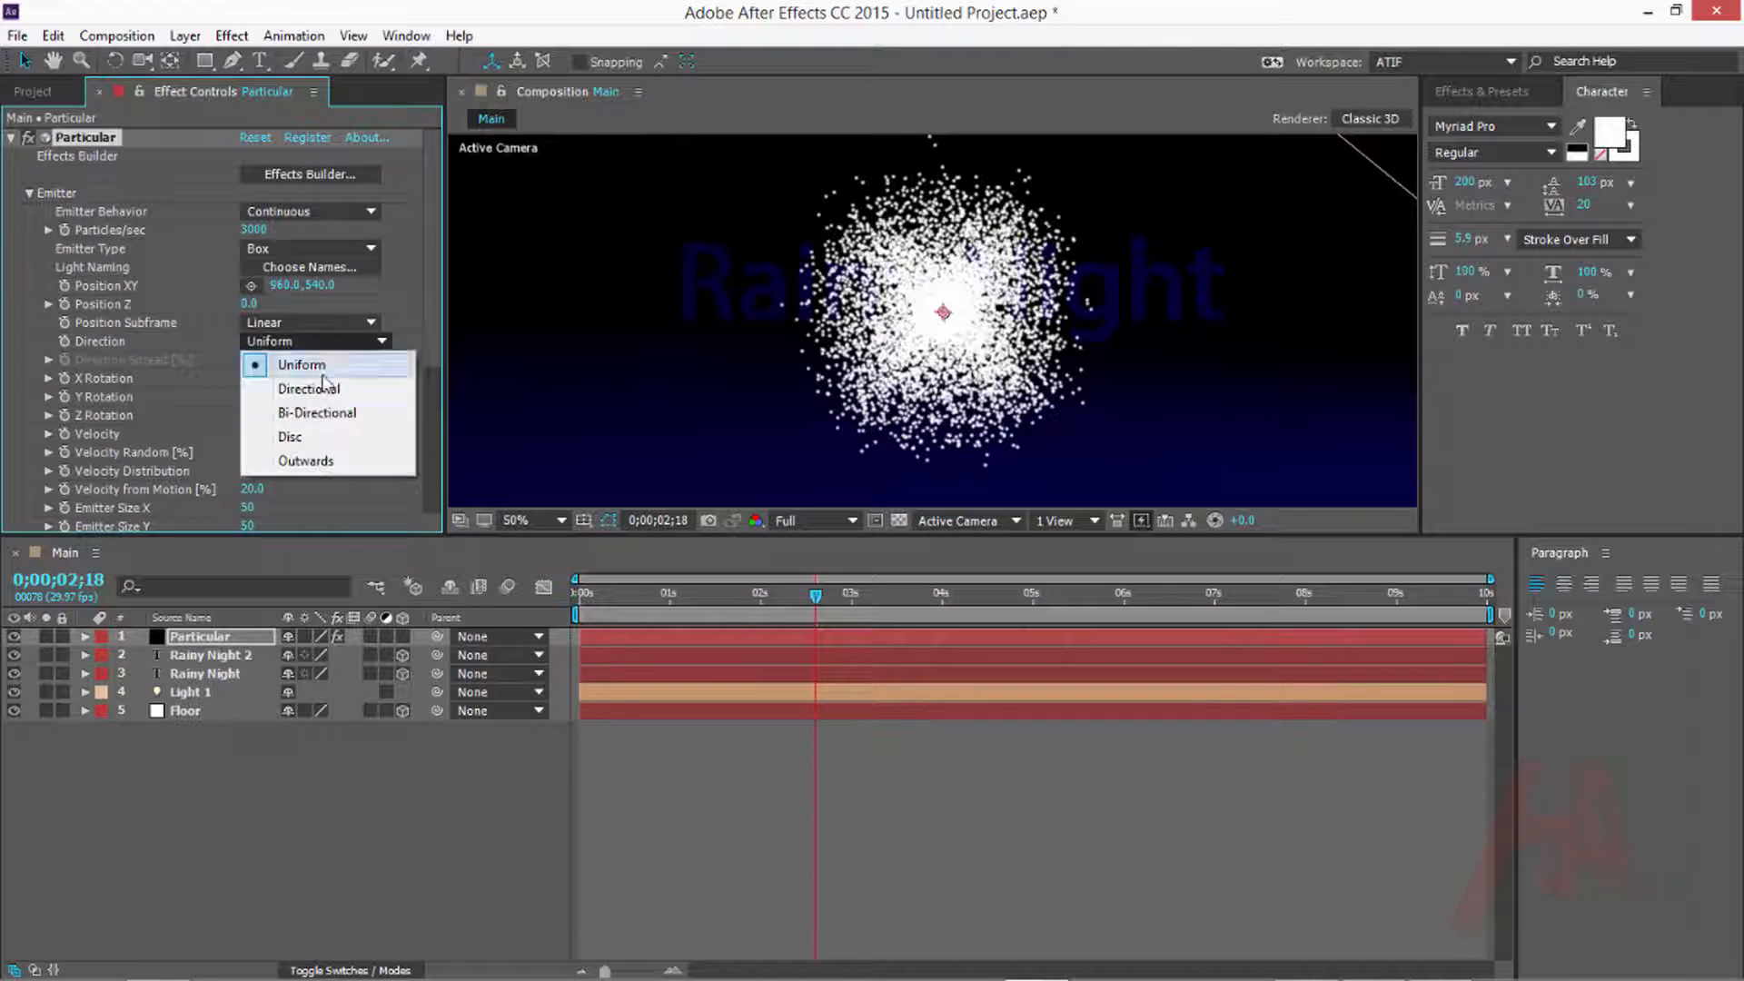
left_click(300, 390)
scroll(1032, 316, "down", 2)
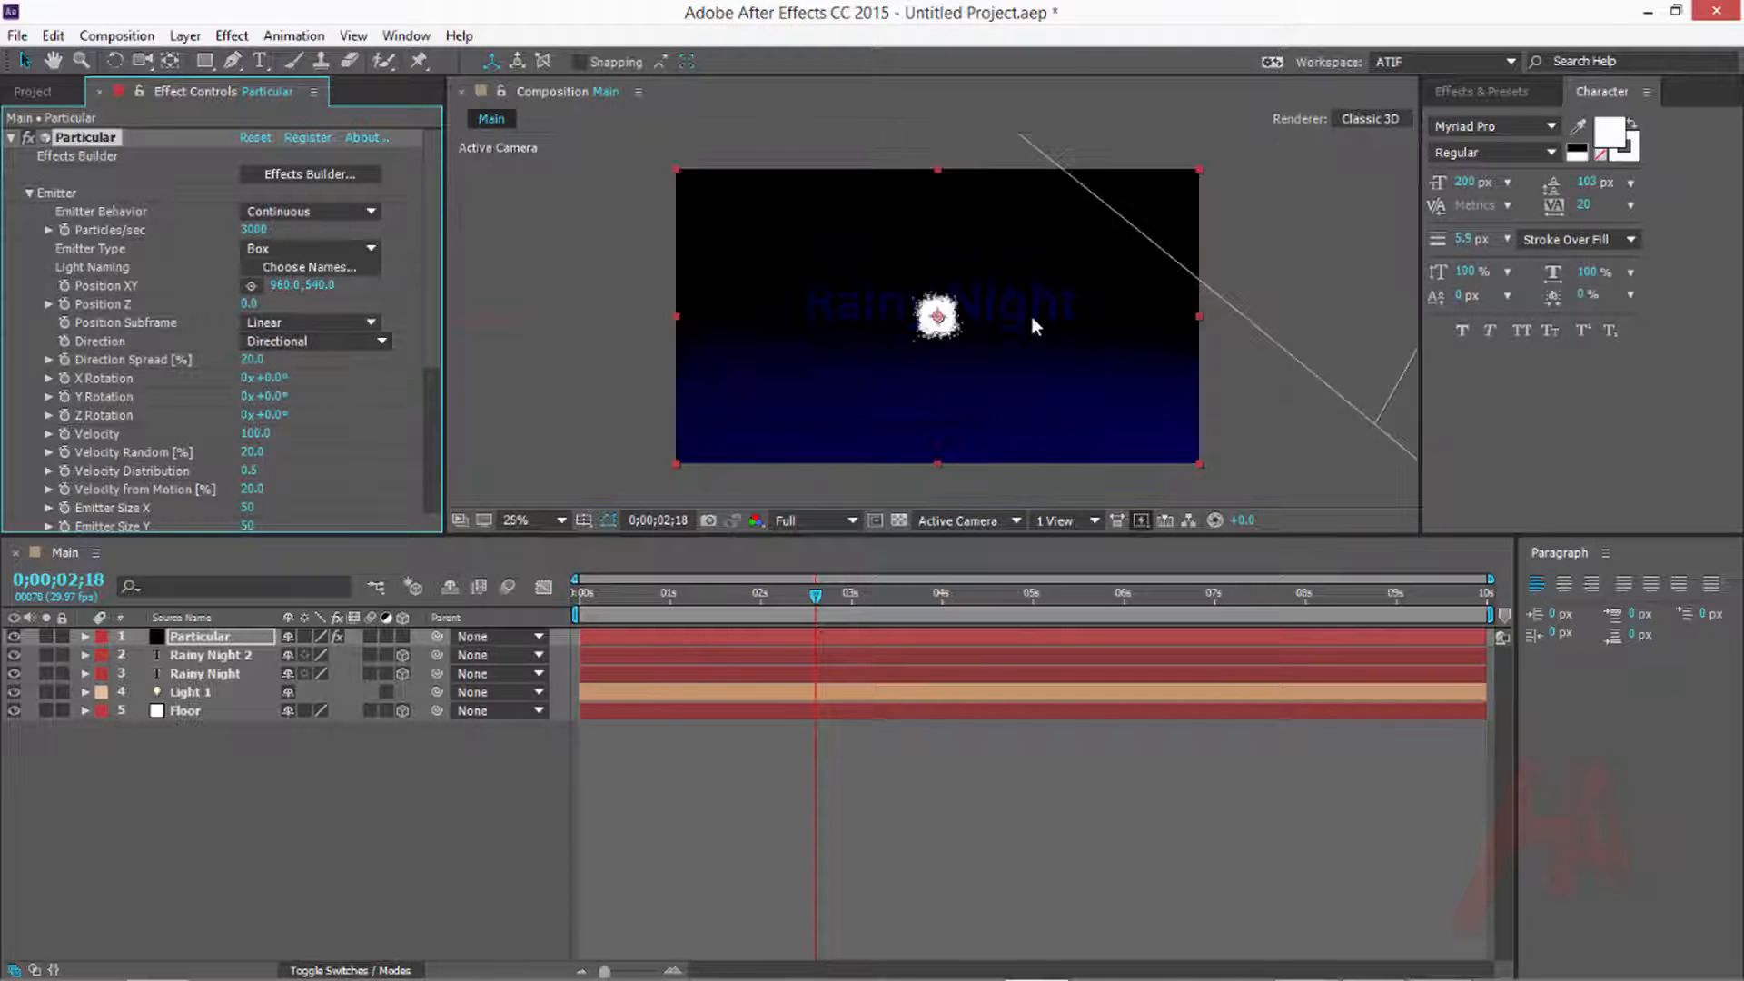
left_click_drag(1032, 316, 1029, 254)
scroll(1029, 254, "up", 2)
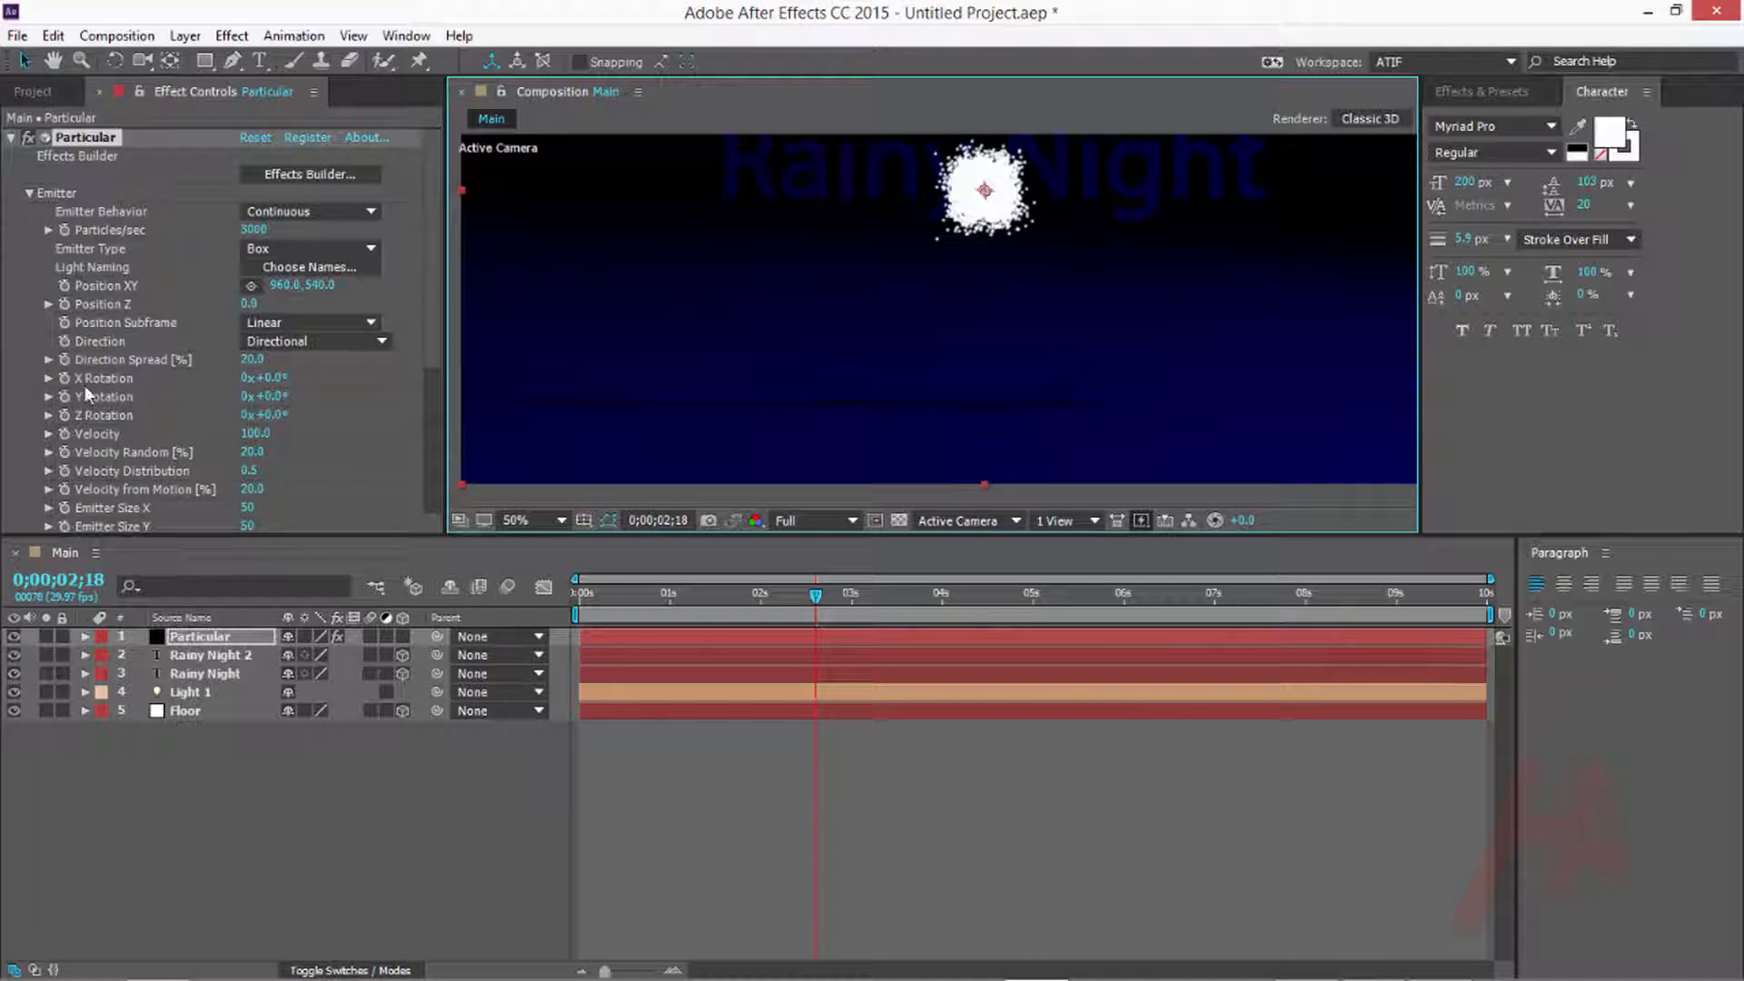
Try an X Rotation of 90° on the Particular emitter and check the direction of the particle stream
left_click(272, 378)
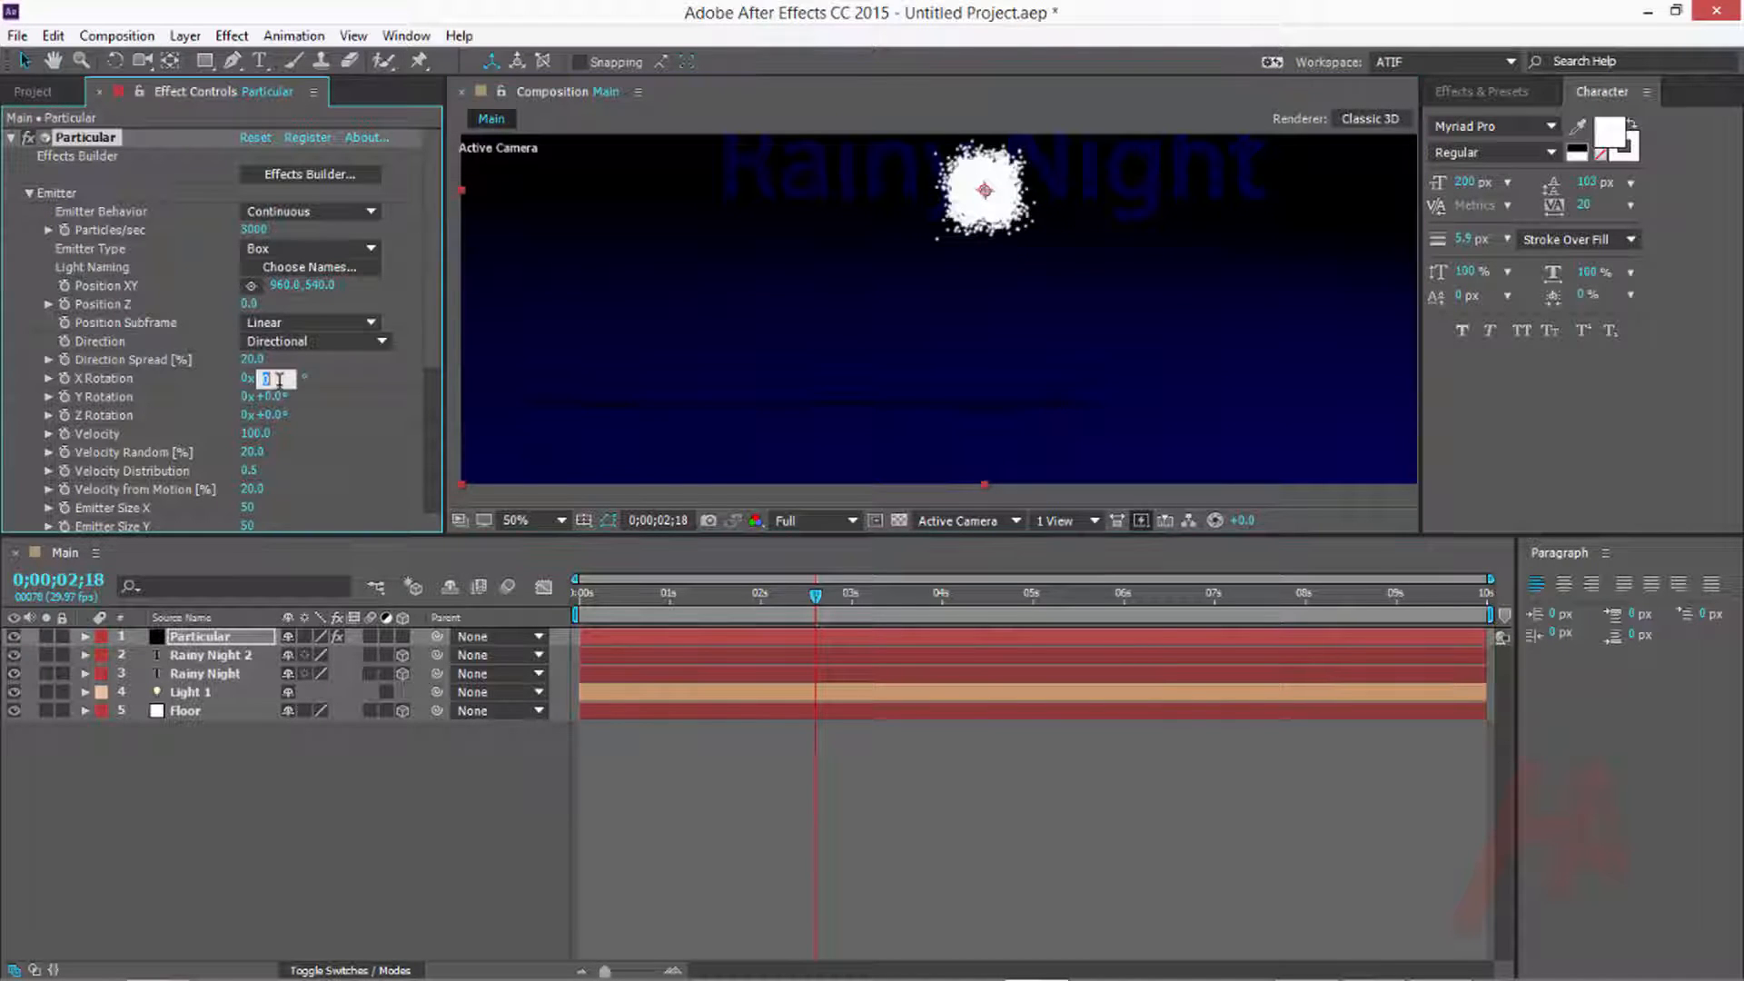
type("90")
key("Return")
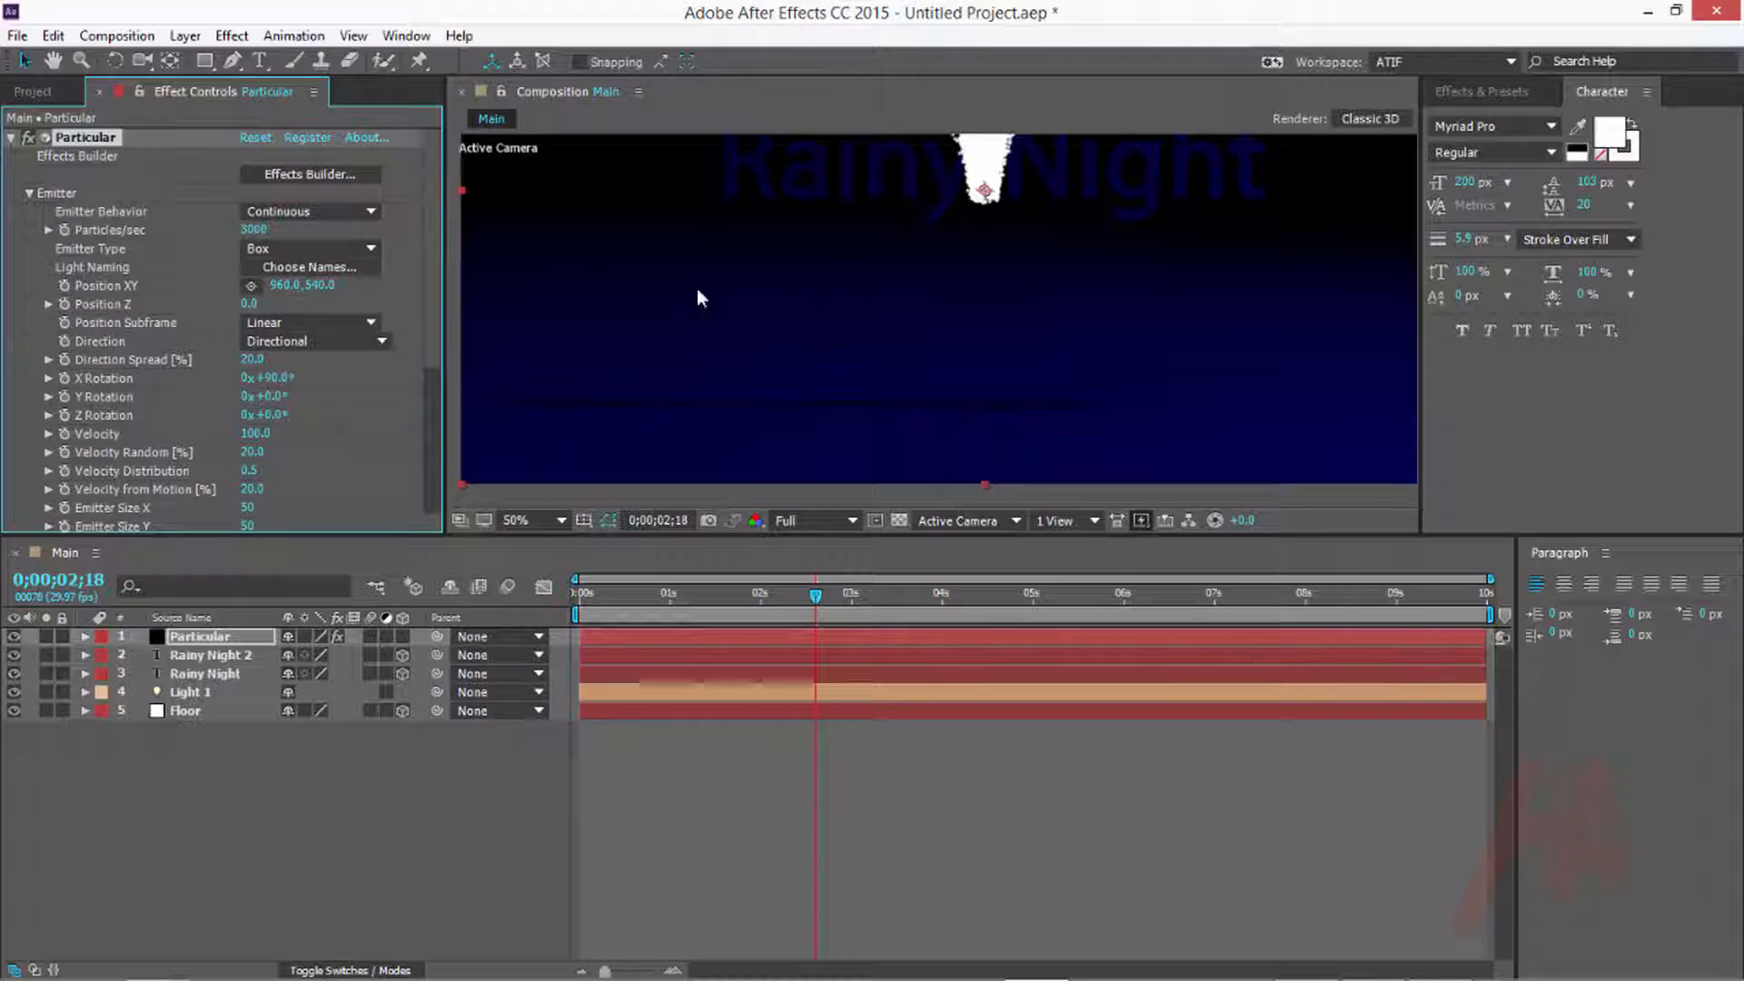
scroll(1010, 239, "down", 2)
scroll(1011, 238, "up", 2)
left_click_drag(1017, 227, 998, 367)
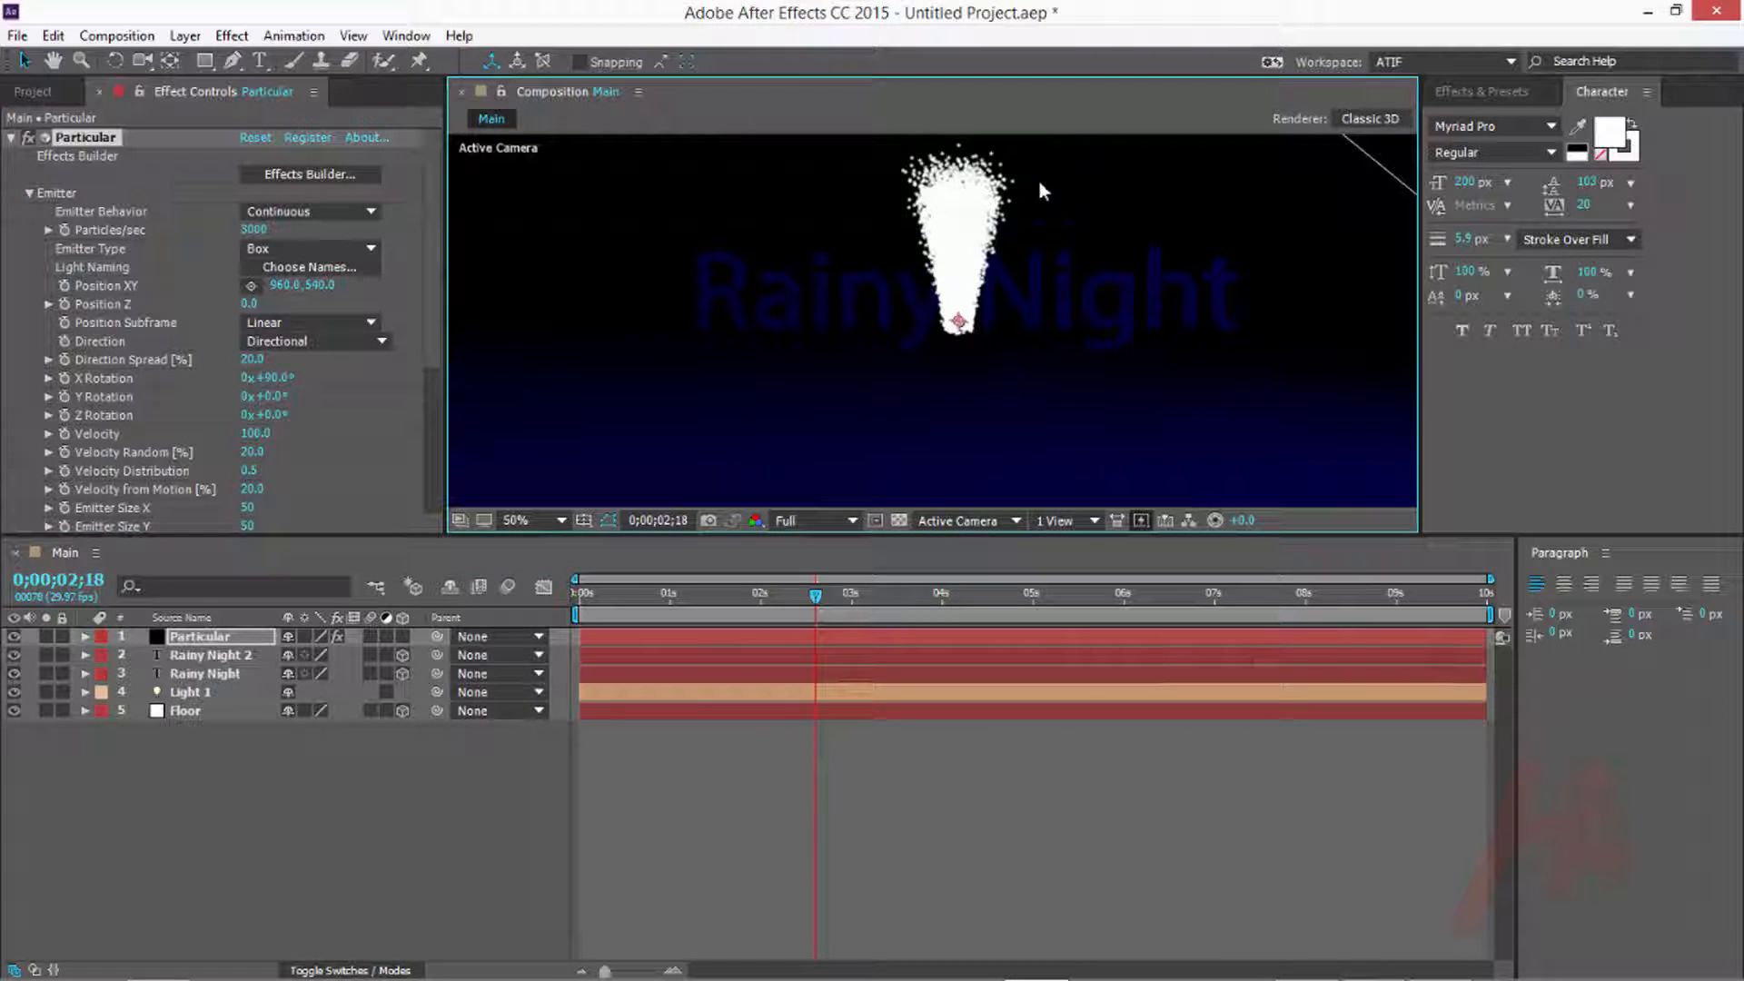
Set the Particular emitter's X Rotation to -90° so the particles fall downward
left_click(277, 377)
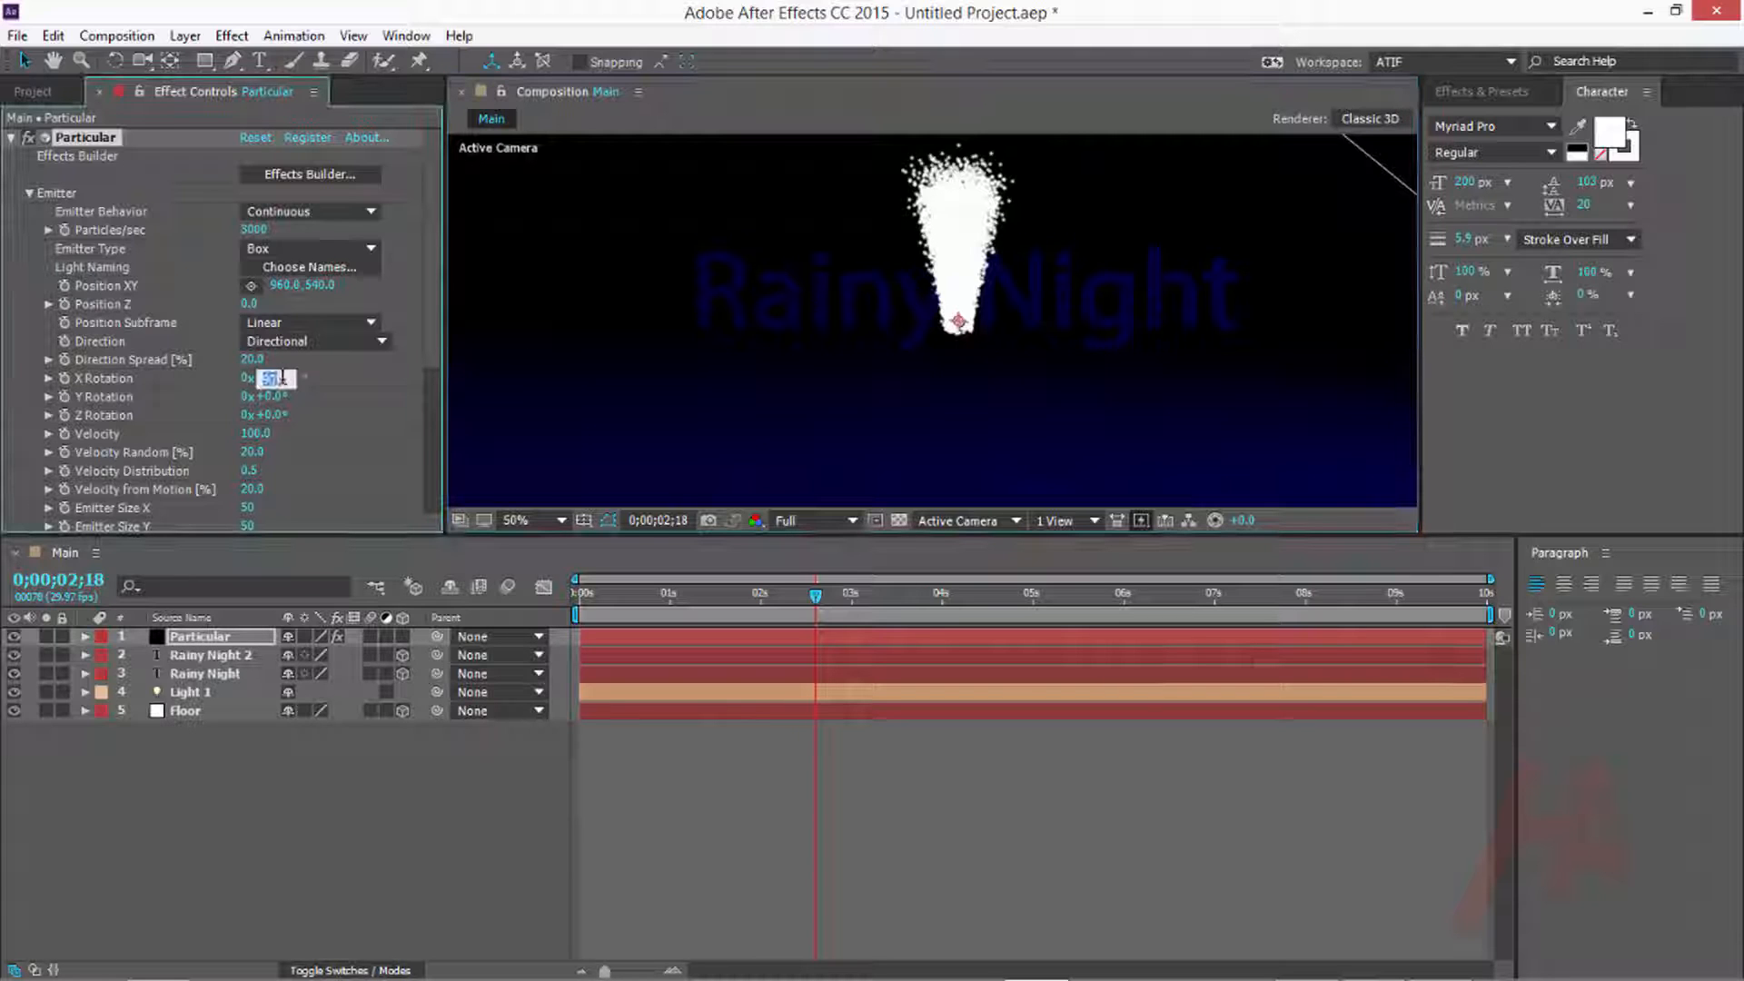
type("-90")
key("Return")
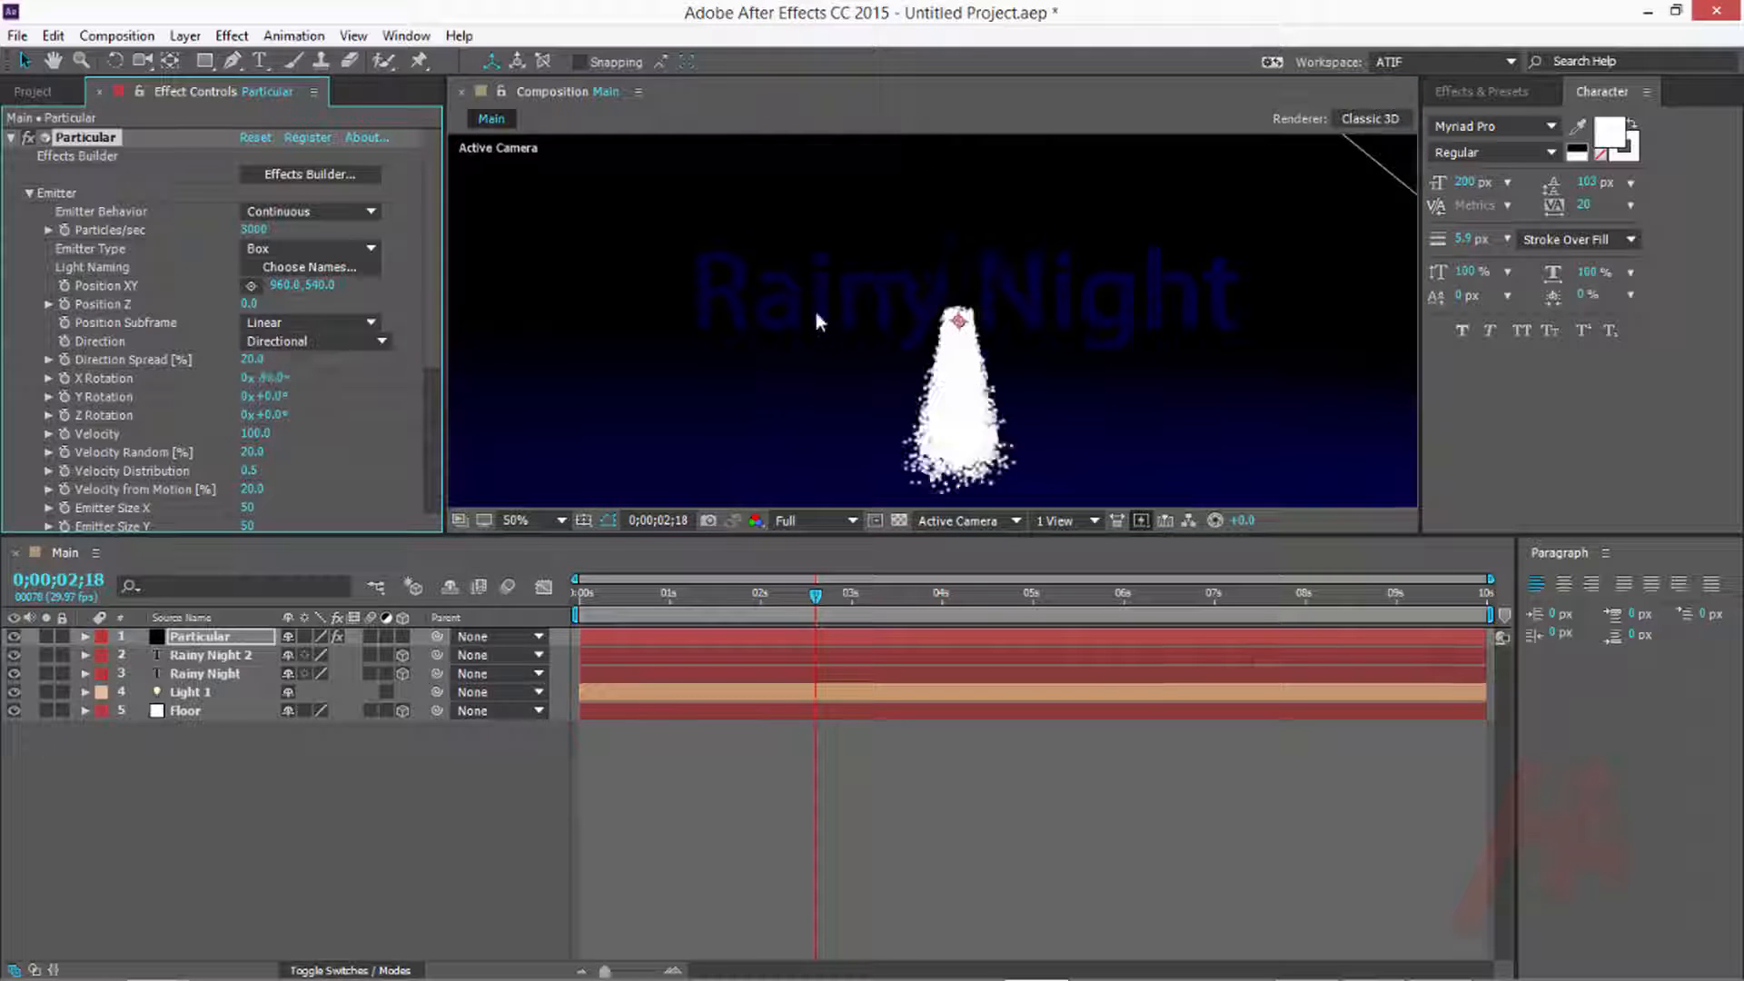
Move the Particular emitter straight up to the top centre of the frame, at about 956, 20
key("grave")
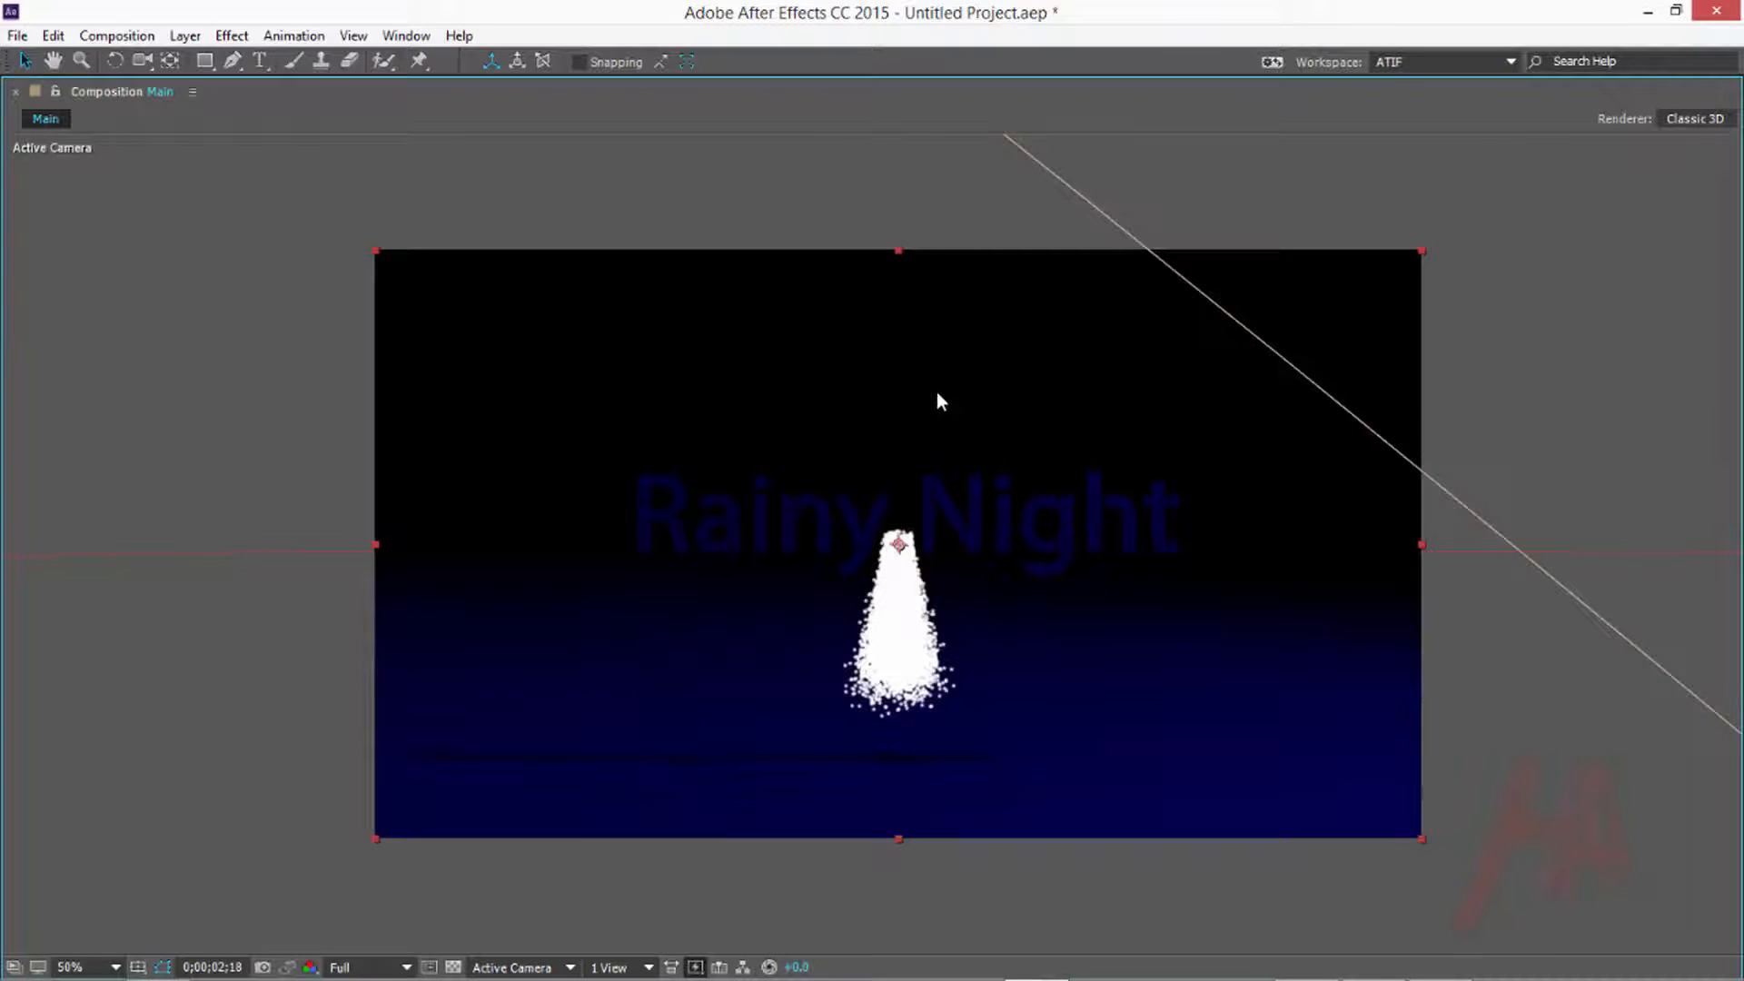
key("grave")
key("grave")
left_click_drag(898, 545, 896, 261)
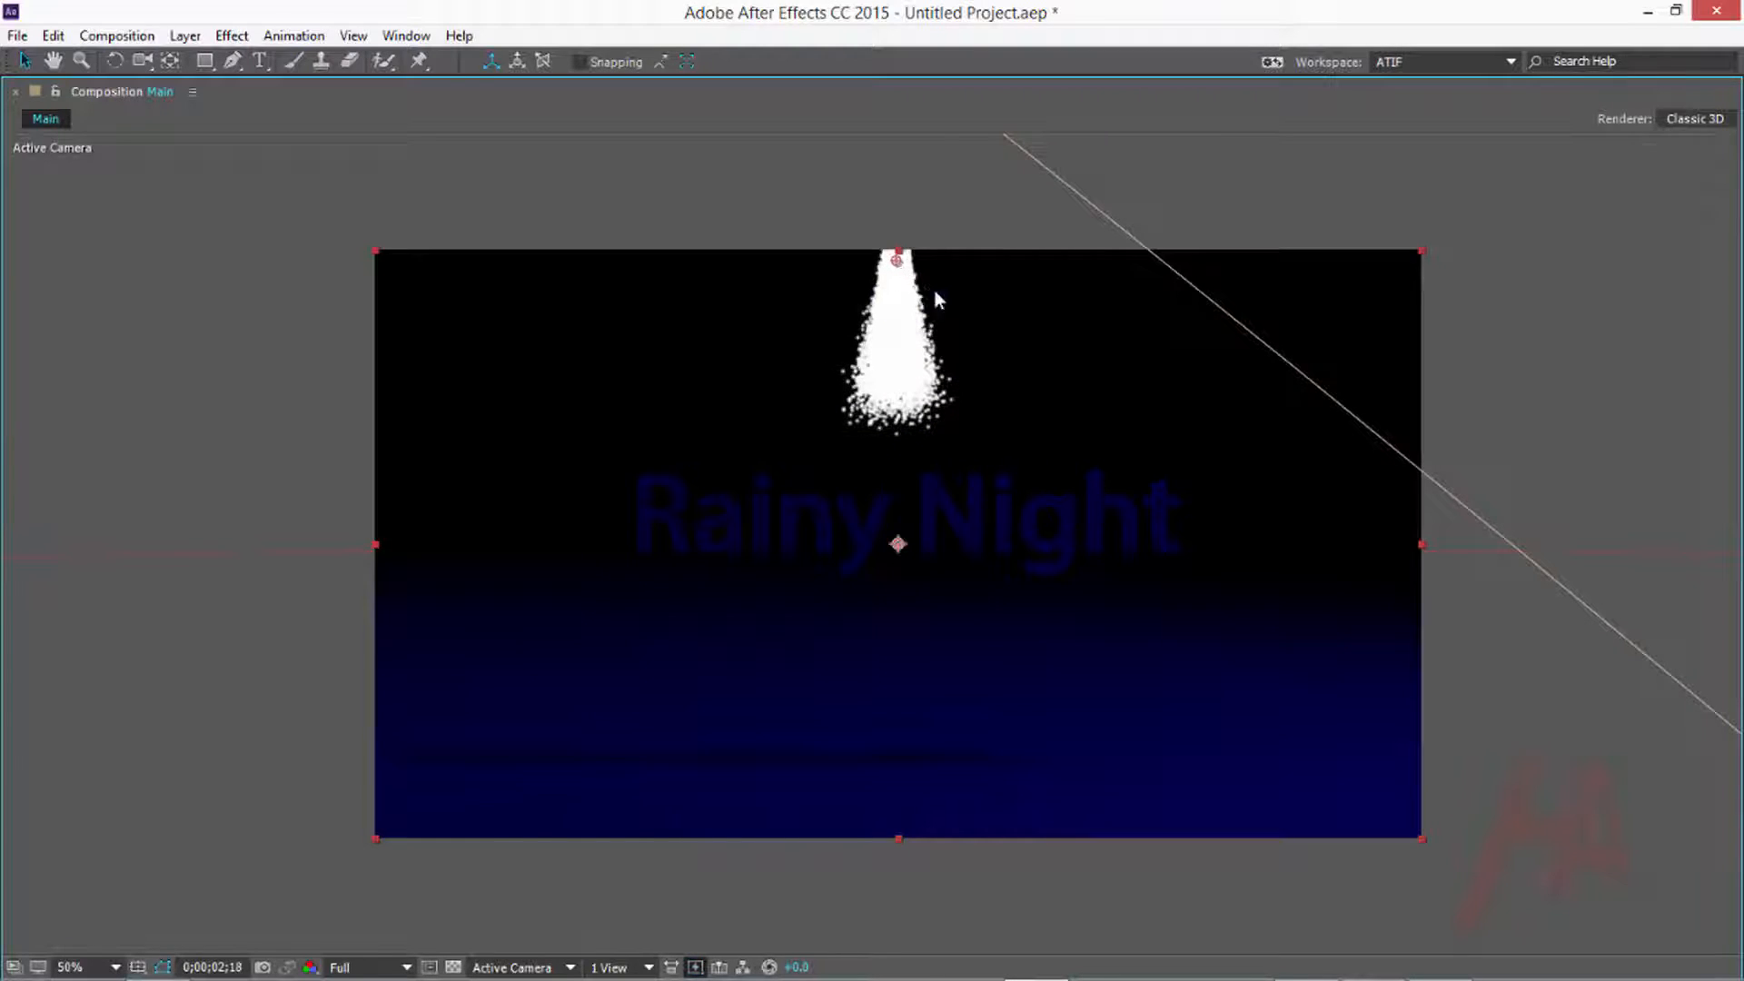
key("grave")
Set the Particular emitter's Velocity to 450
scroll(342, 443, "down", 1)
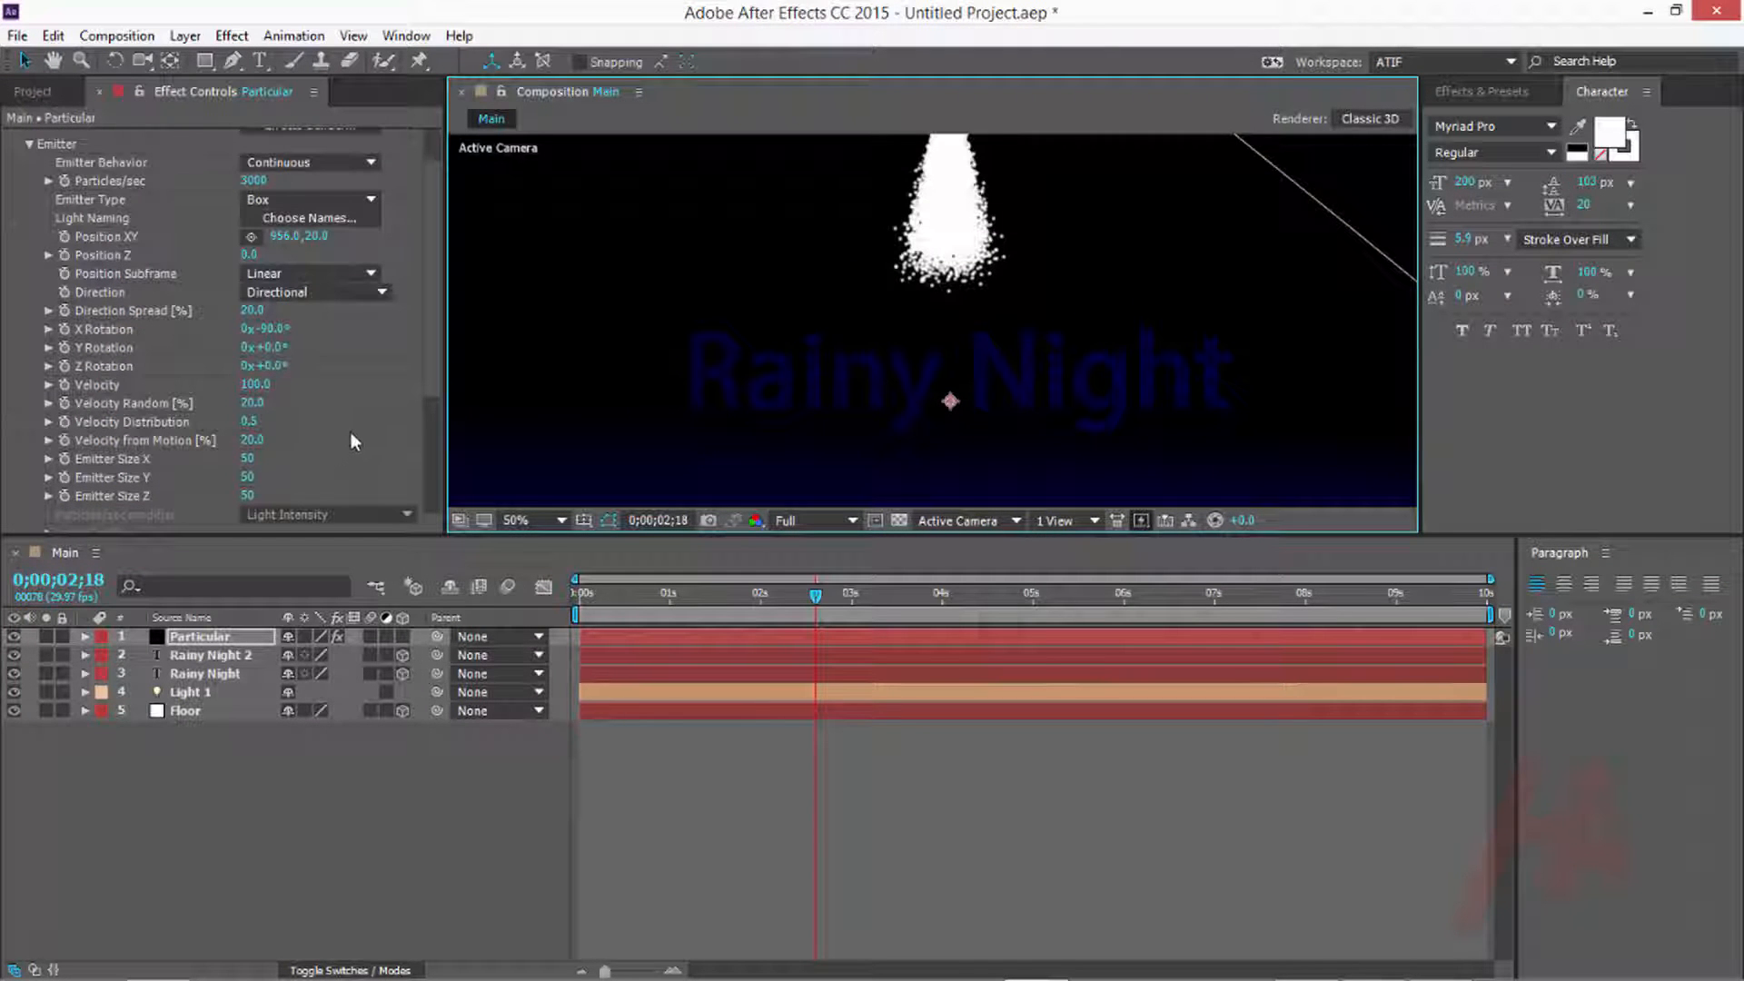
left_click(255, 387)
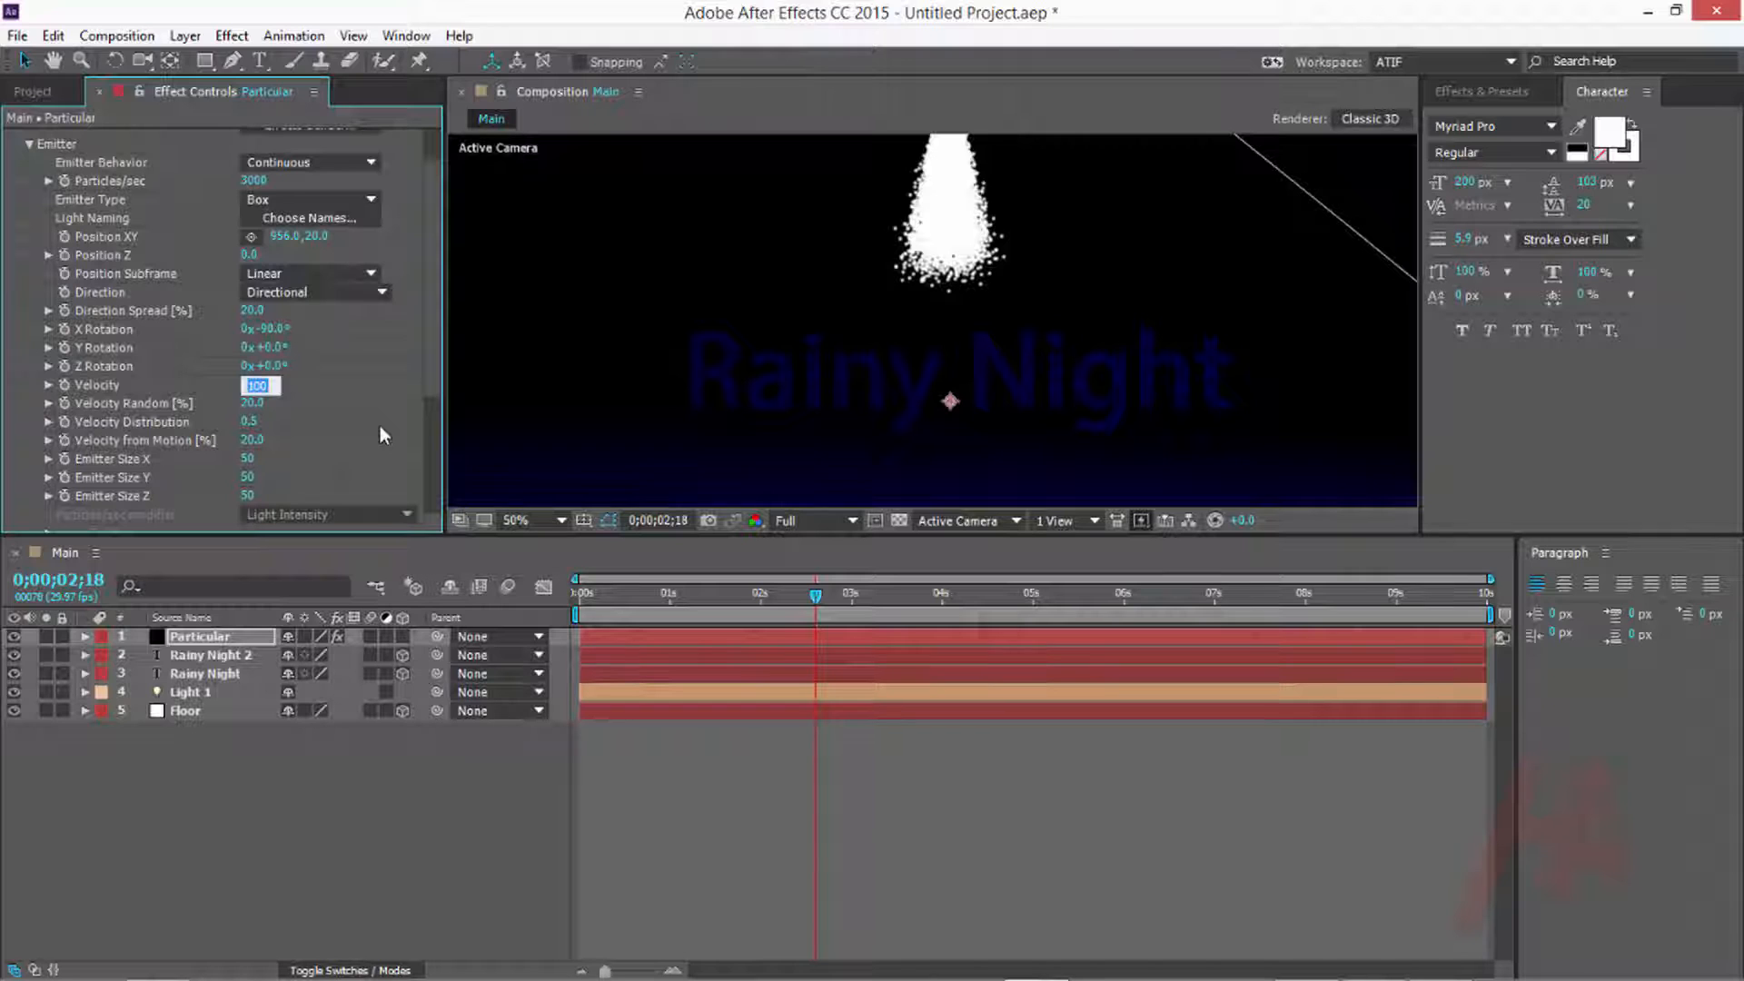
type("450")
key("Return")
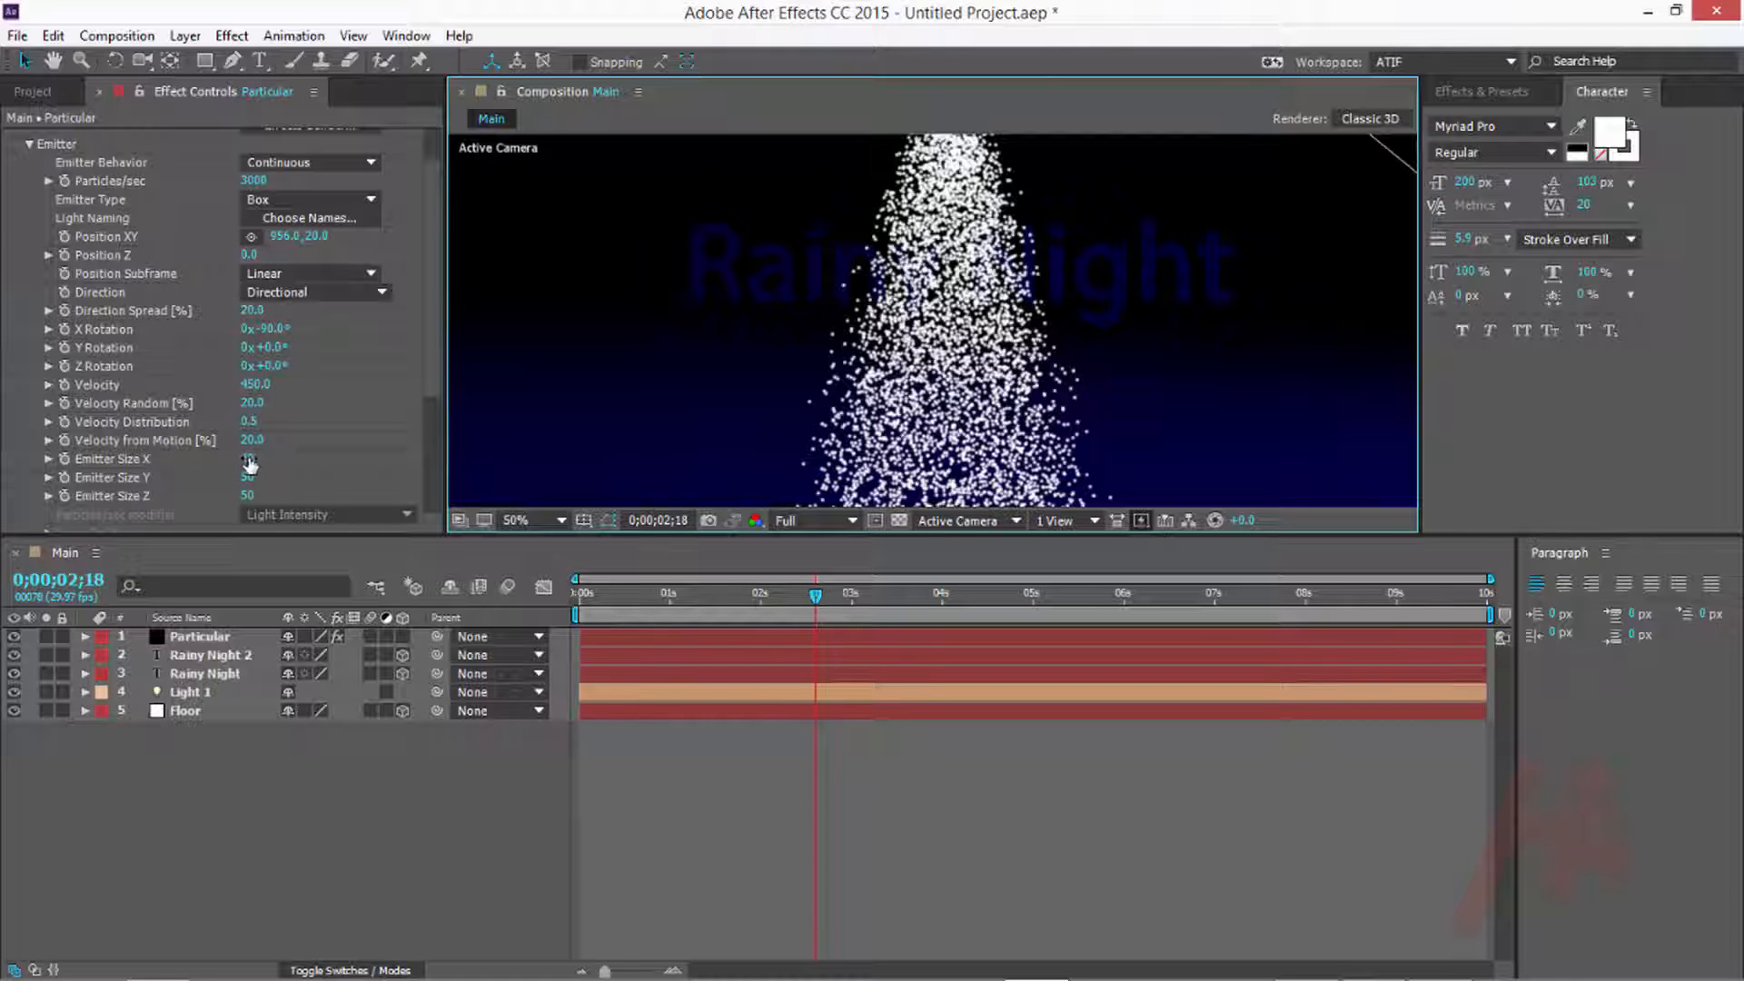
Widen the Particular box emitter beyond the frame by raising its Emitter Size X to about 3366
left_click_drag(251, 462, 1028, 333)
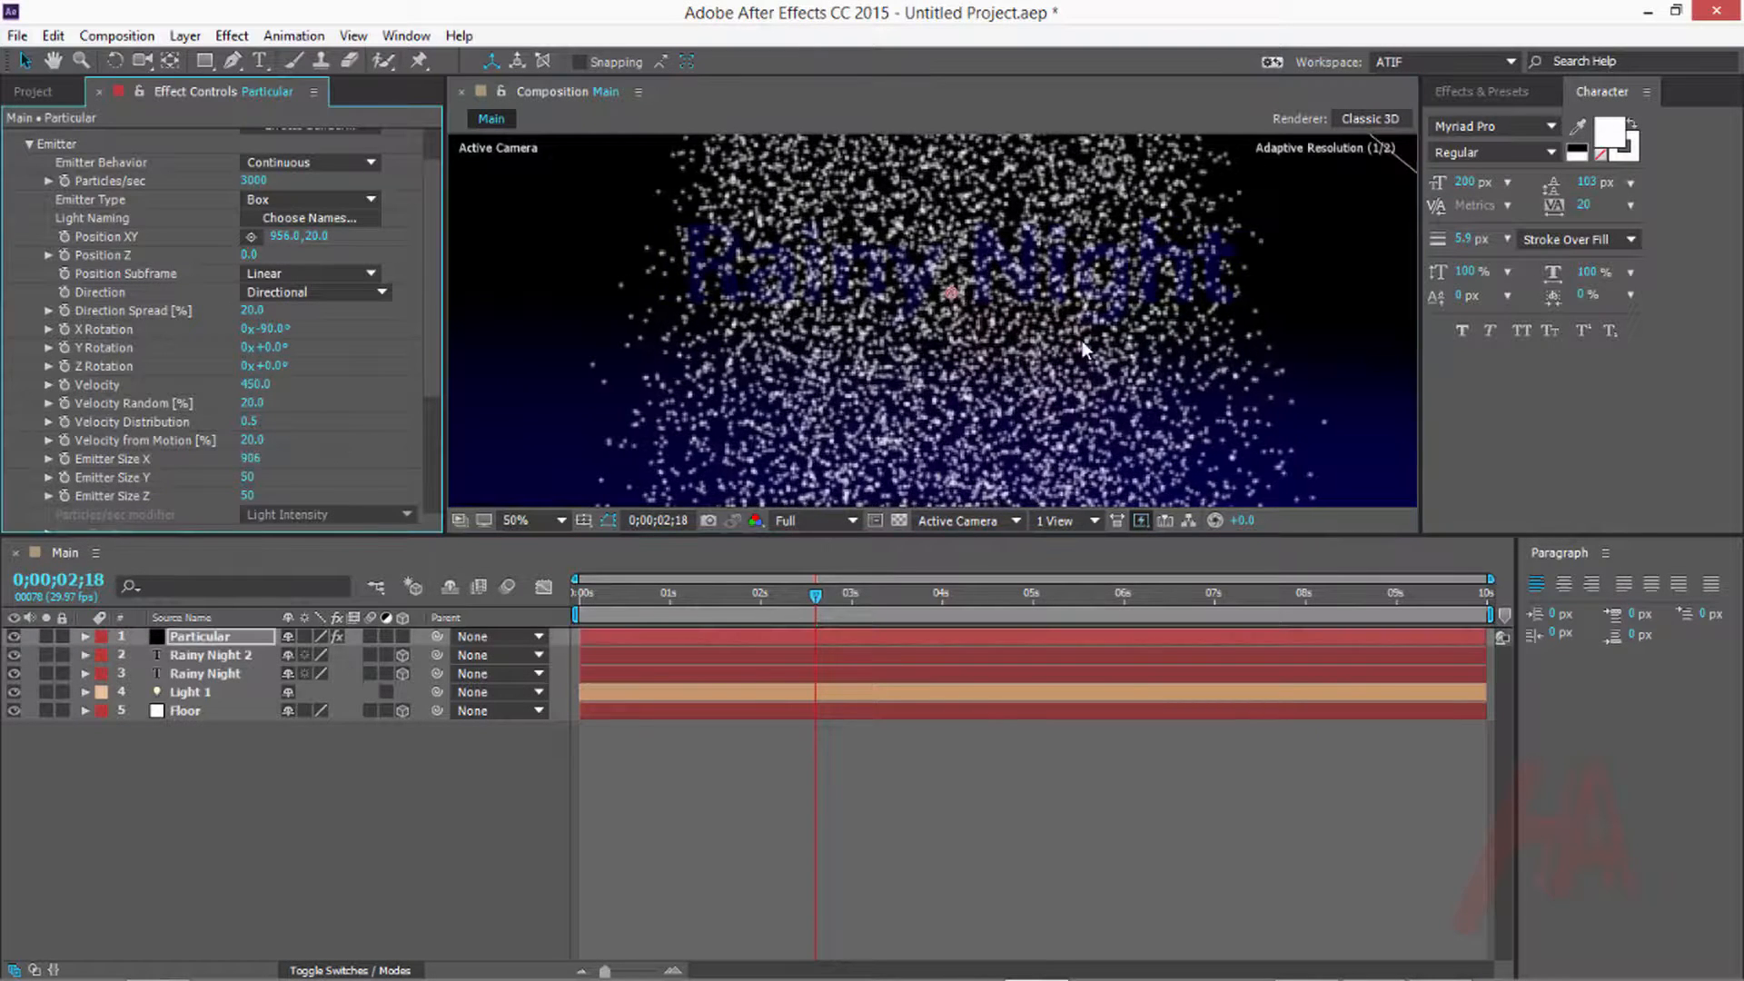
scroll(1094, 308, "down", 2)
left_click_drag(254, 470, 1257, 389)
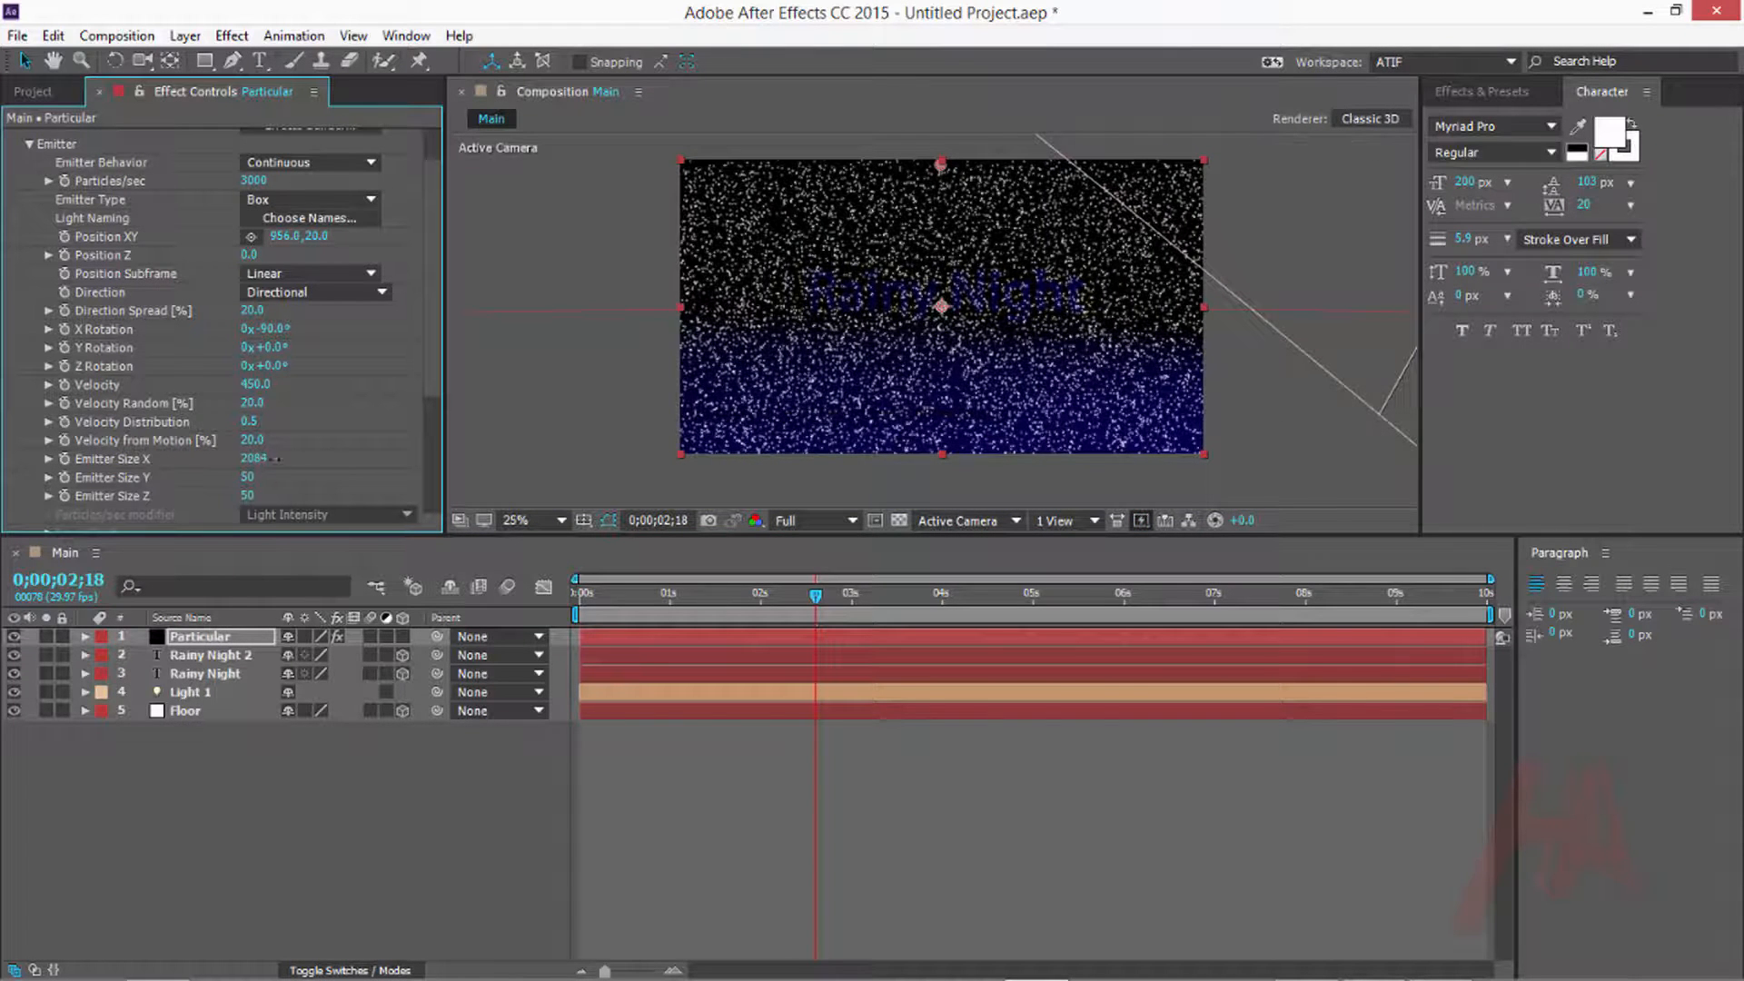
left_click_drag(254, 463, 1344, 400)
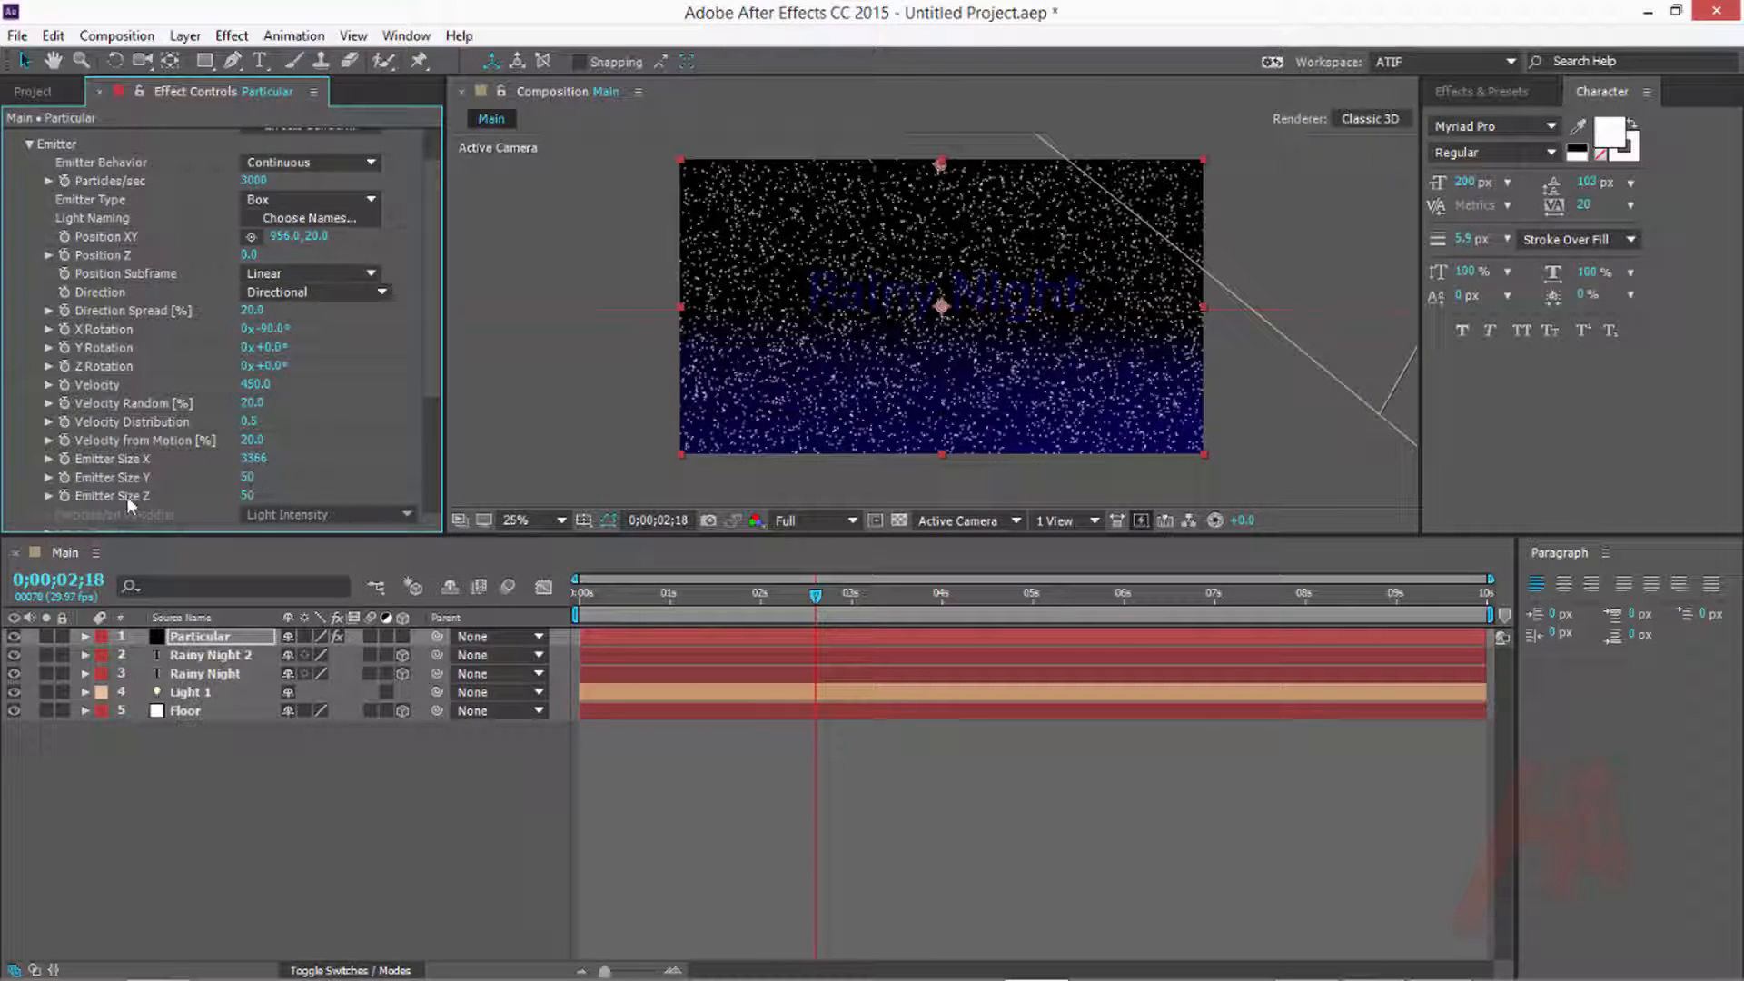
Enlarge the box emitter by setting Emitter Size Y to about 1545 and Emitter Size Z to 2000
left_click_drag(246, 478, 805, 441)
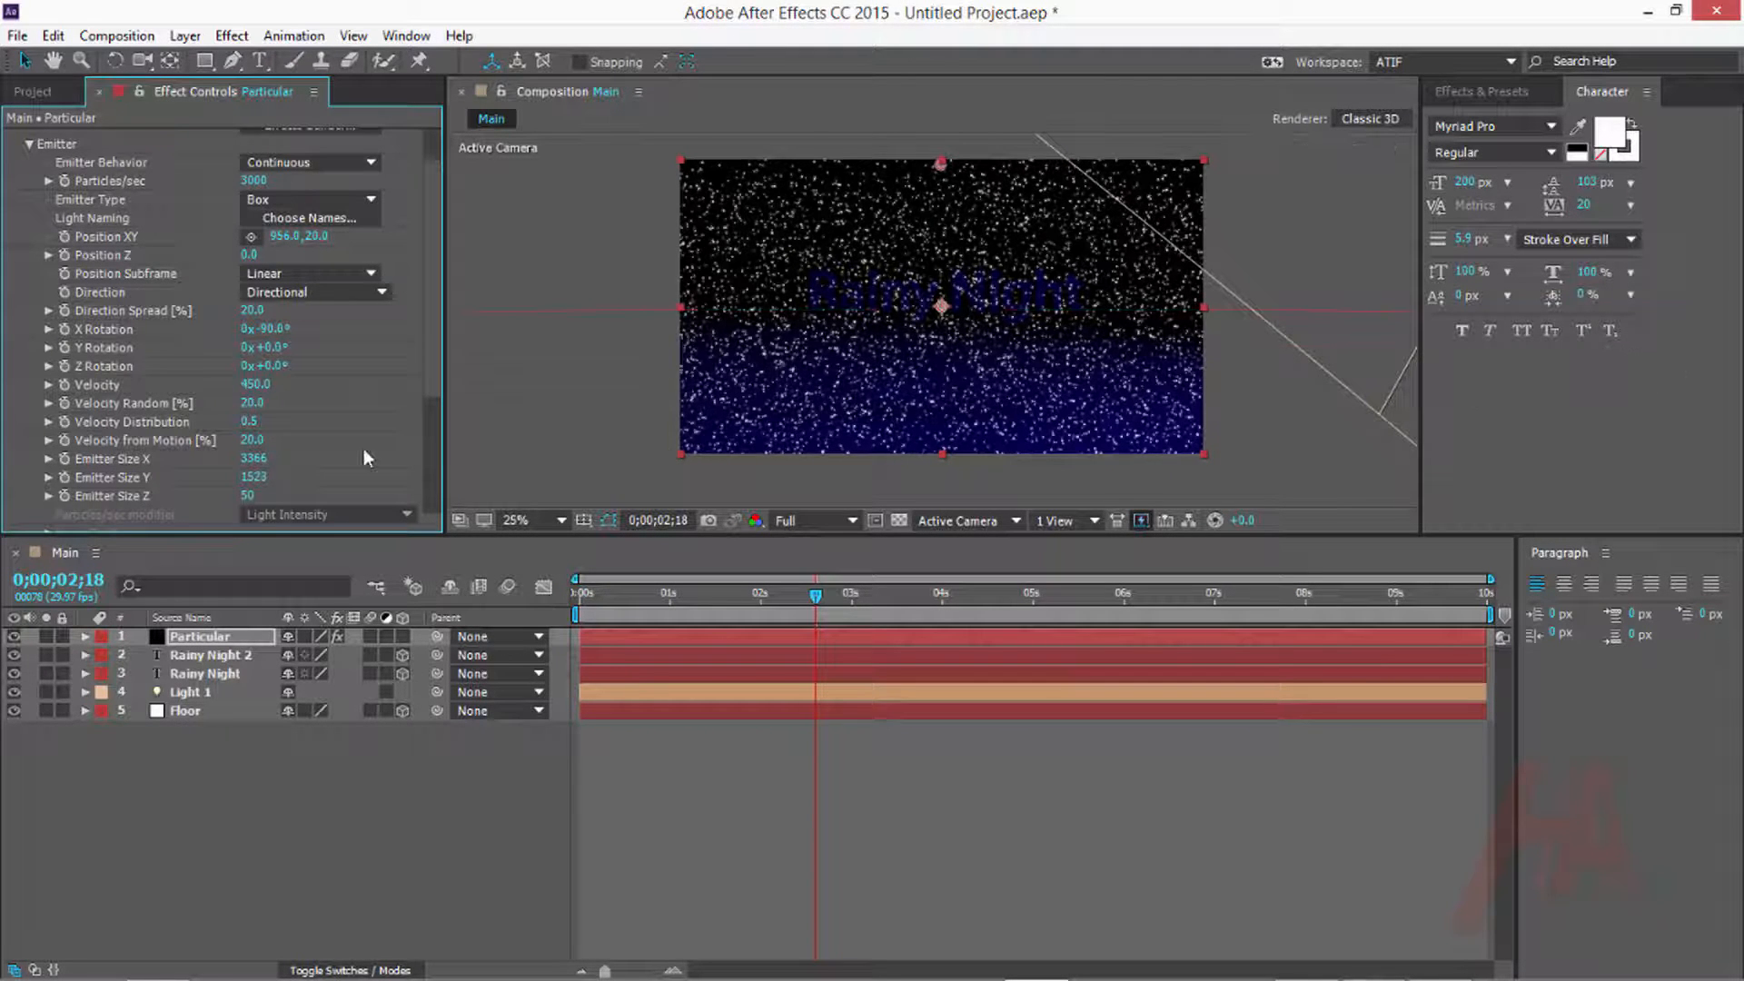
left_click(249, 497)
type("1000")
key("Return")
scroll(956, 365, "up", 1)
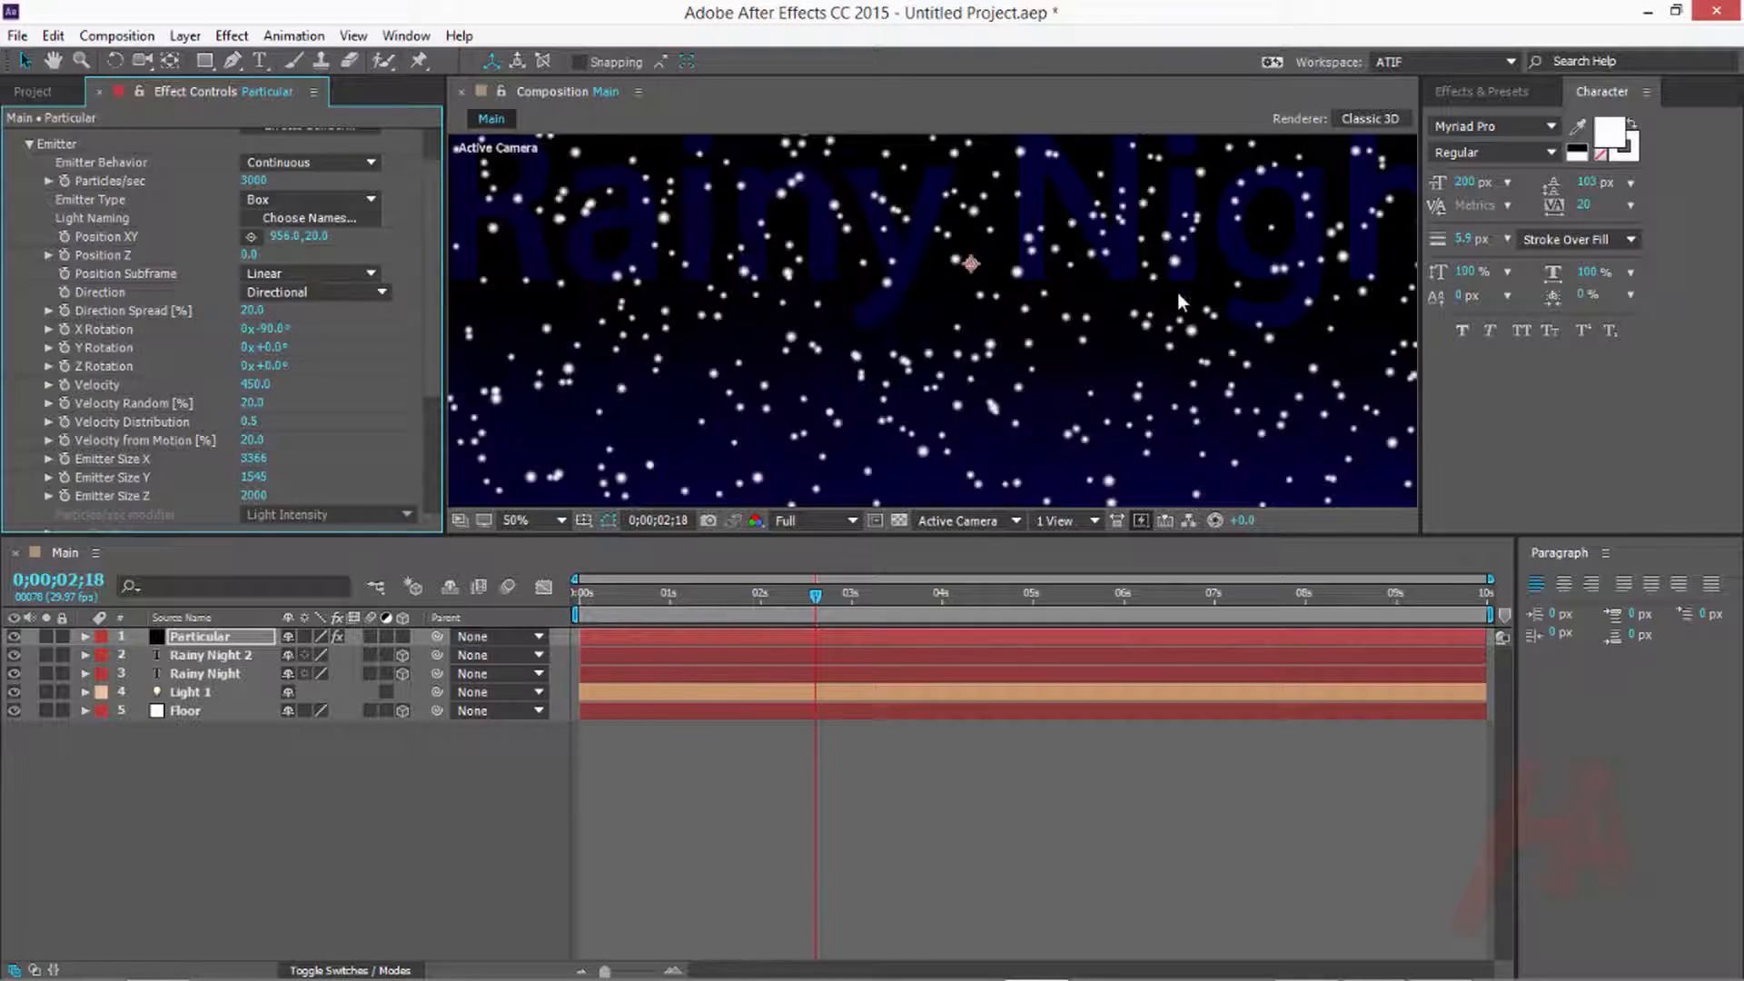
scroll(1041, 342, "down", 1)
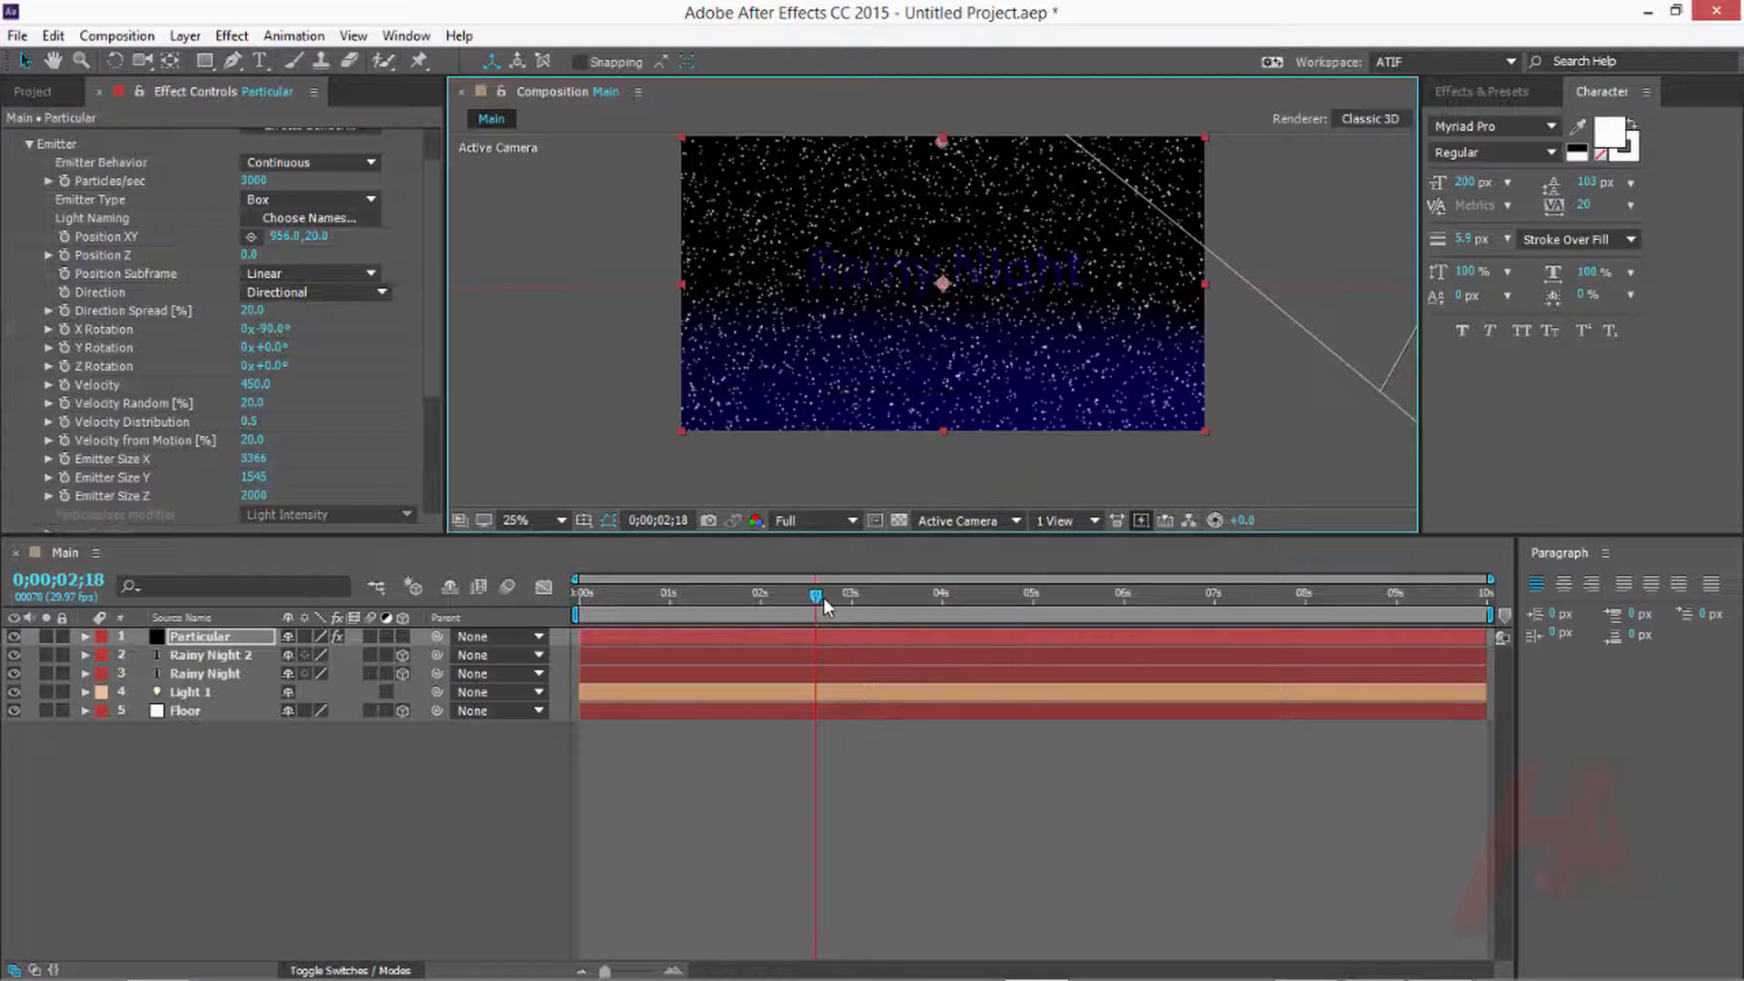
Scrub through the falling particles and set the emitter's Direction Spread to 0%
left_click_drag(823, 600, 890, 603)
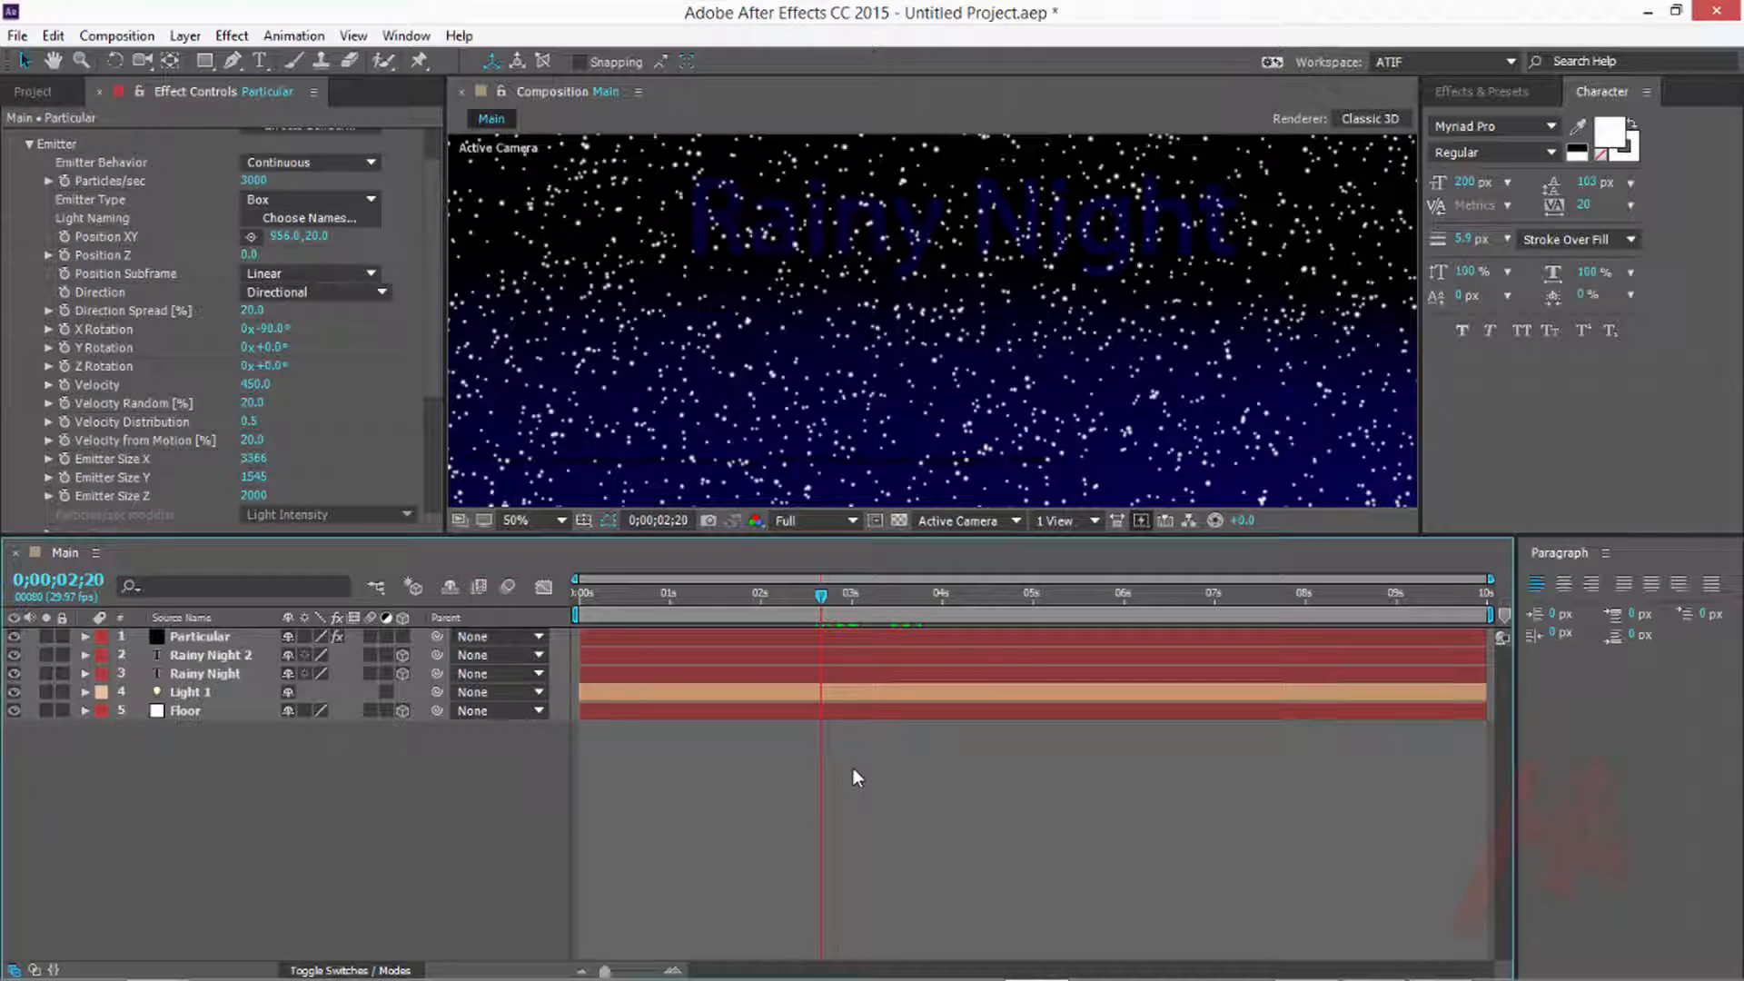
left_click(254, 311)
type("0")
key("Return")
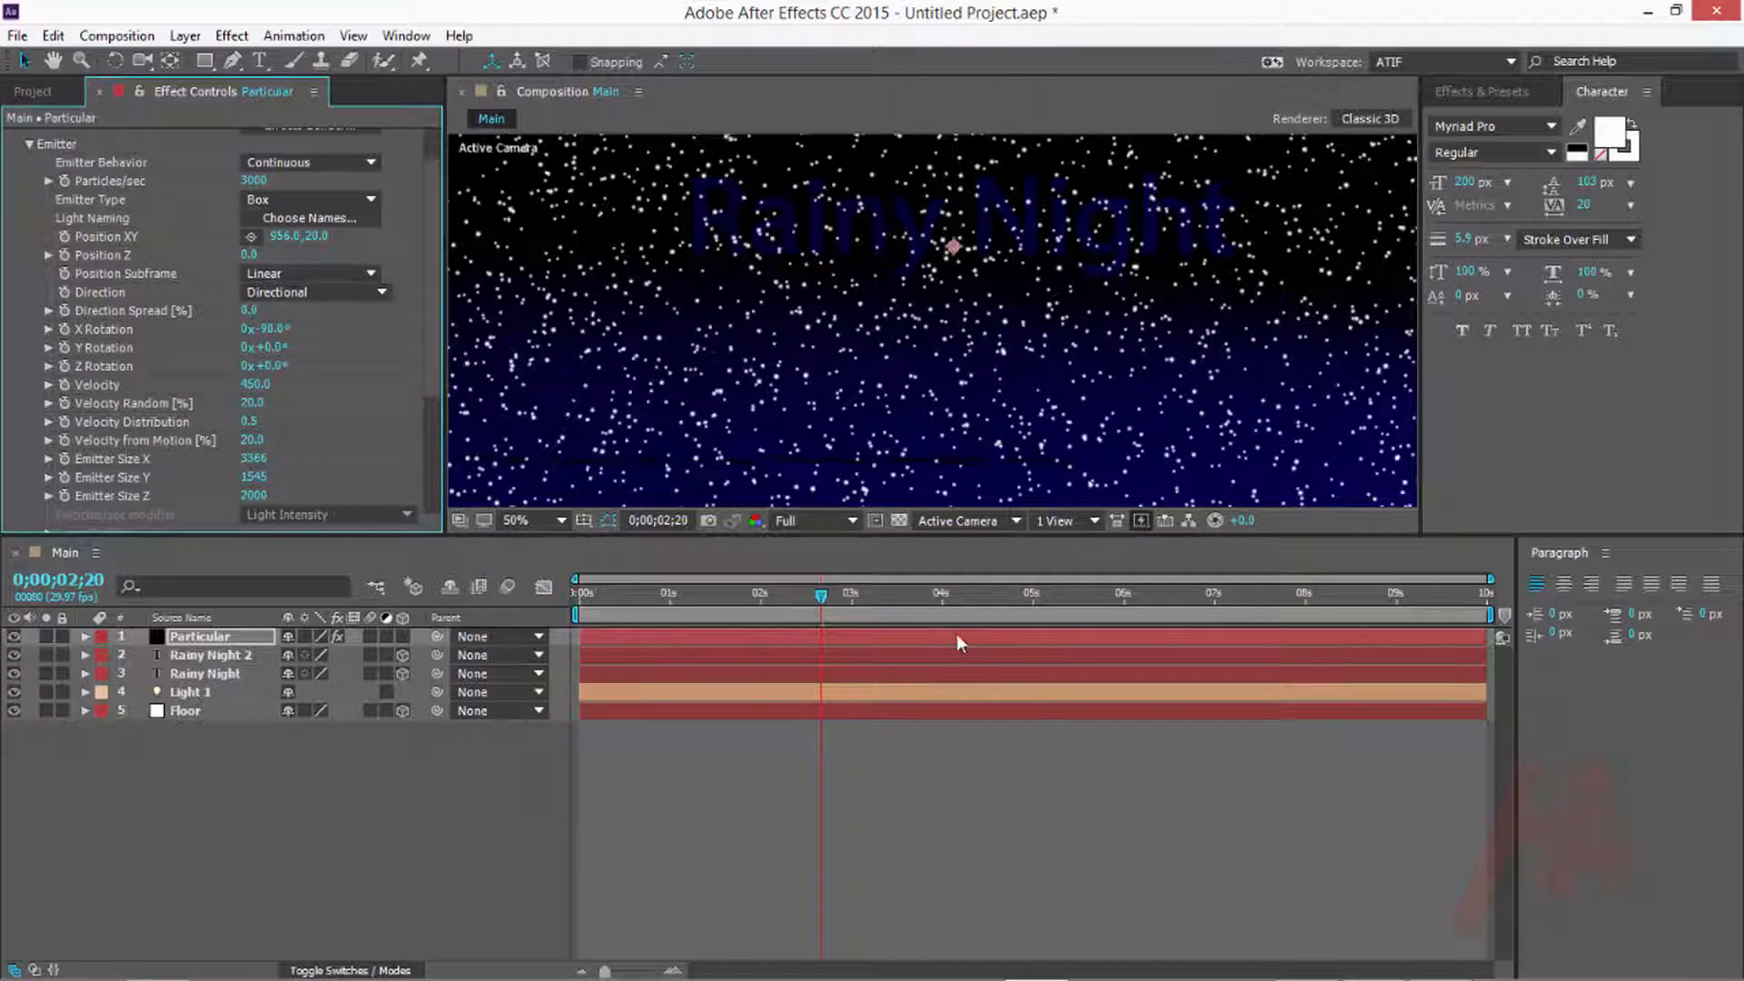
Scrub the timeline and play the particle fall from the first frame in a maximized composition view
left_click_drag(821, 597, 993, 567)
scroll(983, 311, "down", 2)
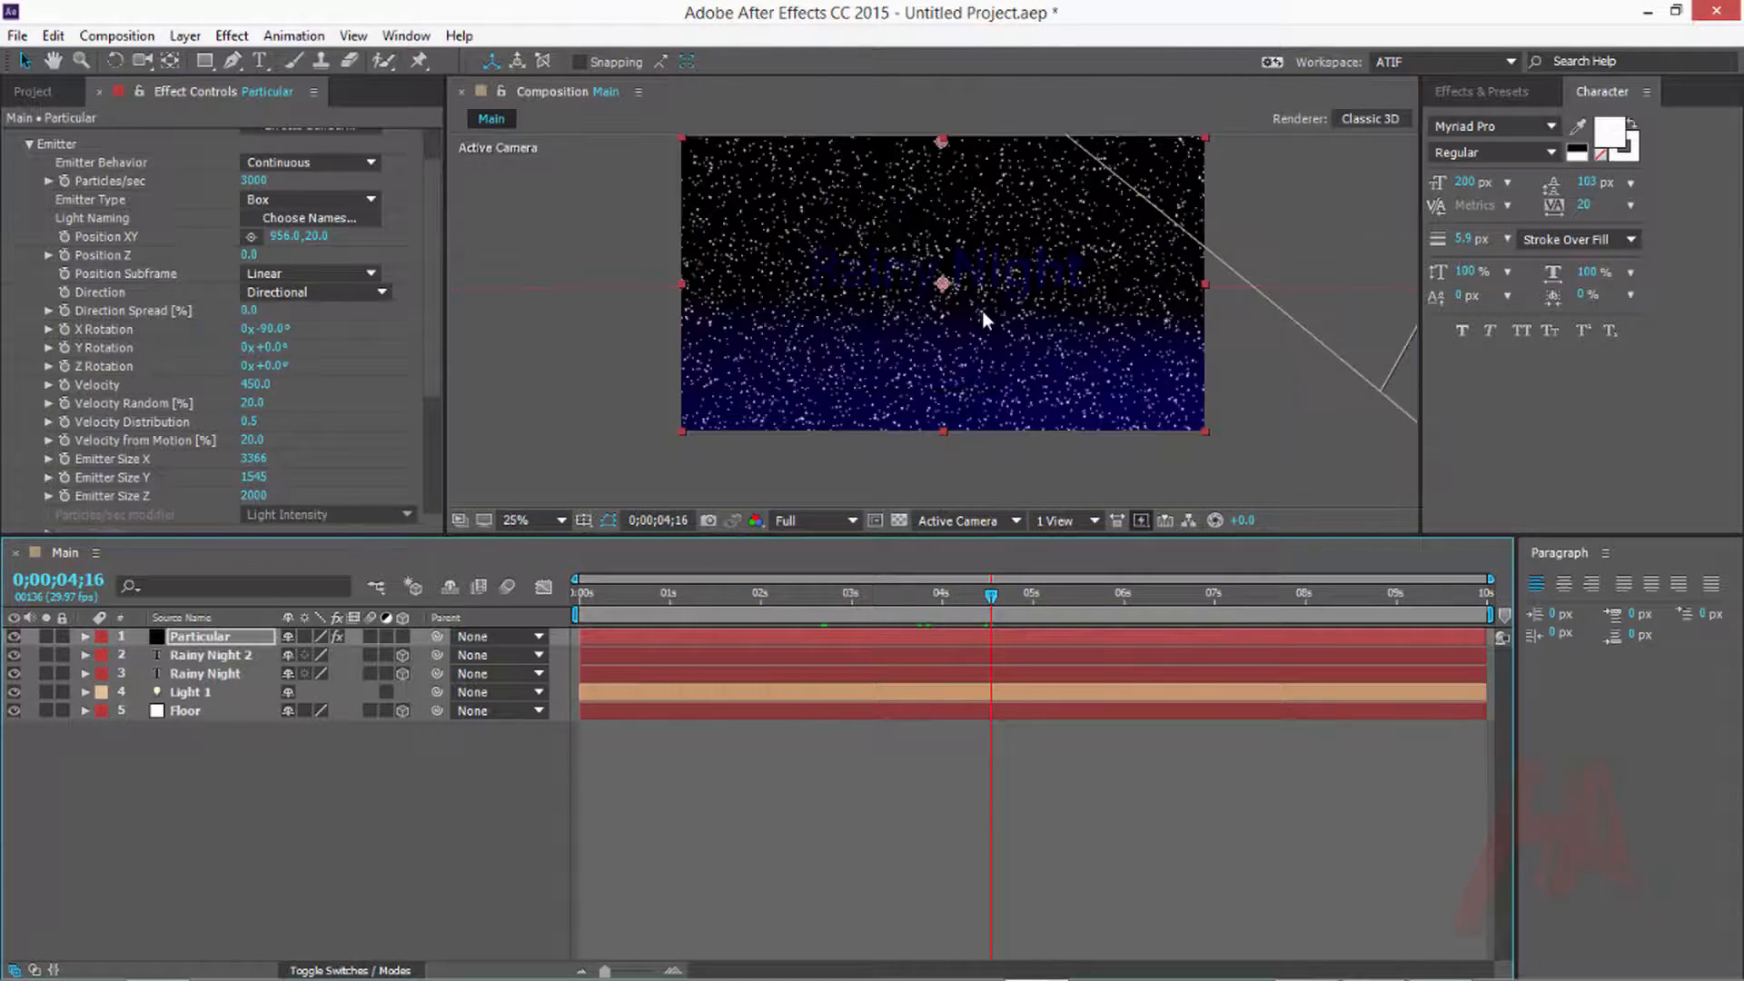
left_click_drag(985, 300, 988, 259)
scroll(987, 259, "up", 2)
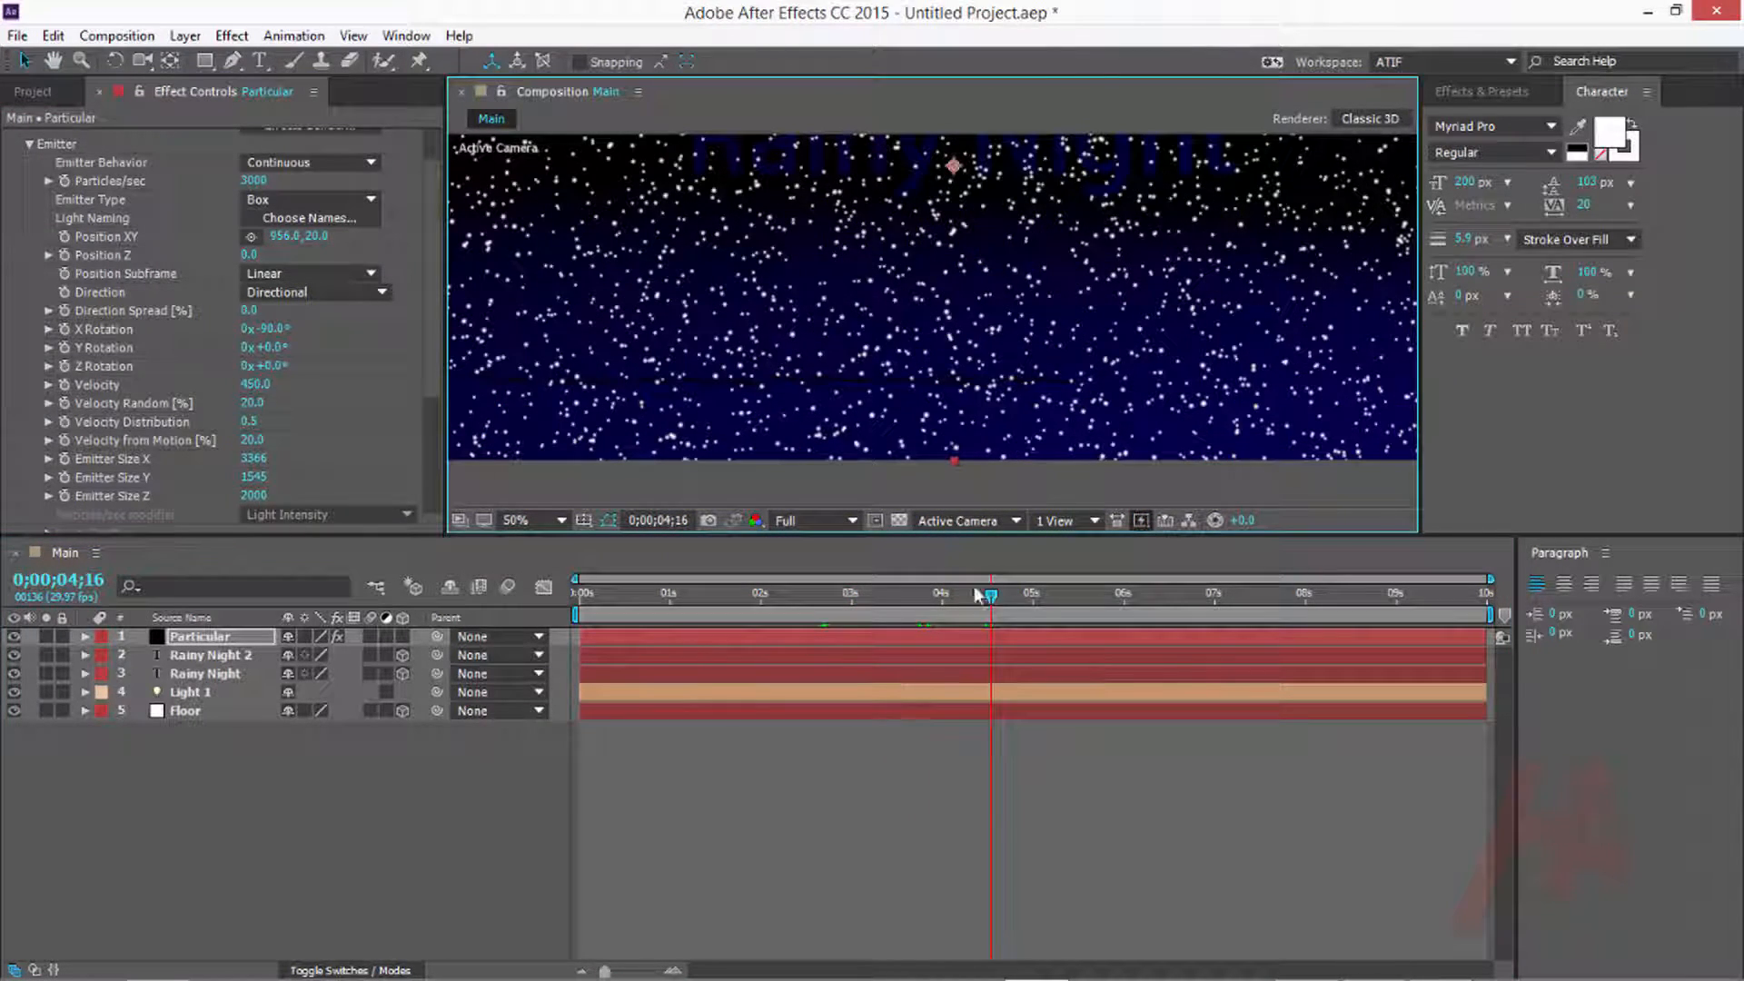
left_click_drag(988, 596, 538, 631)
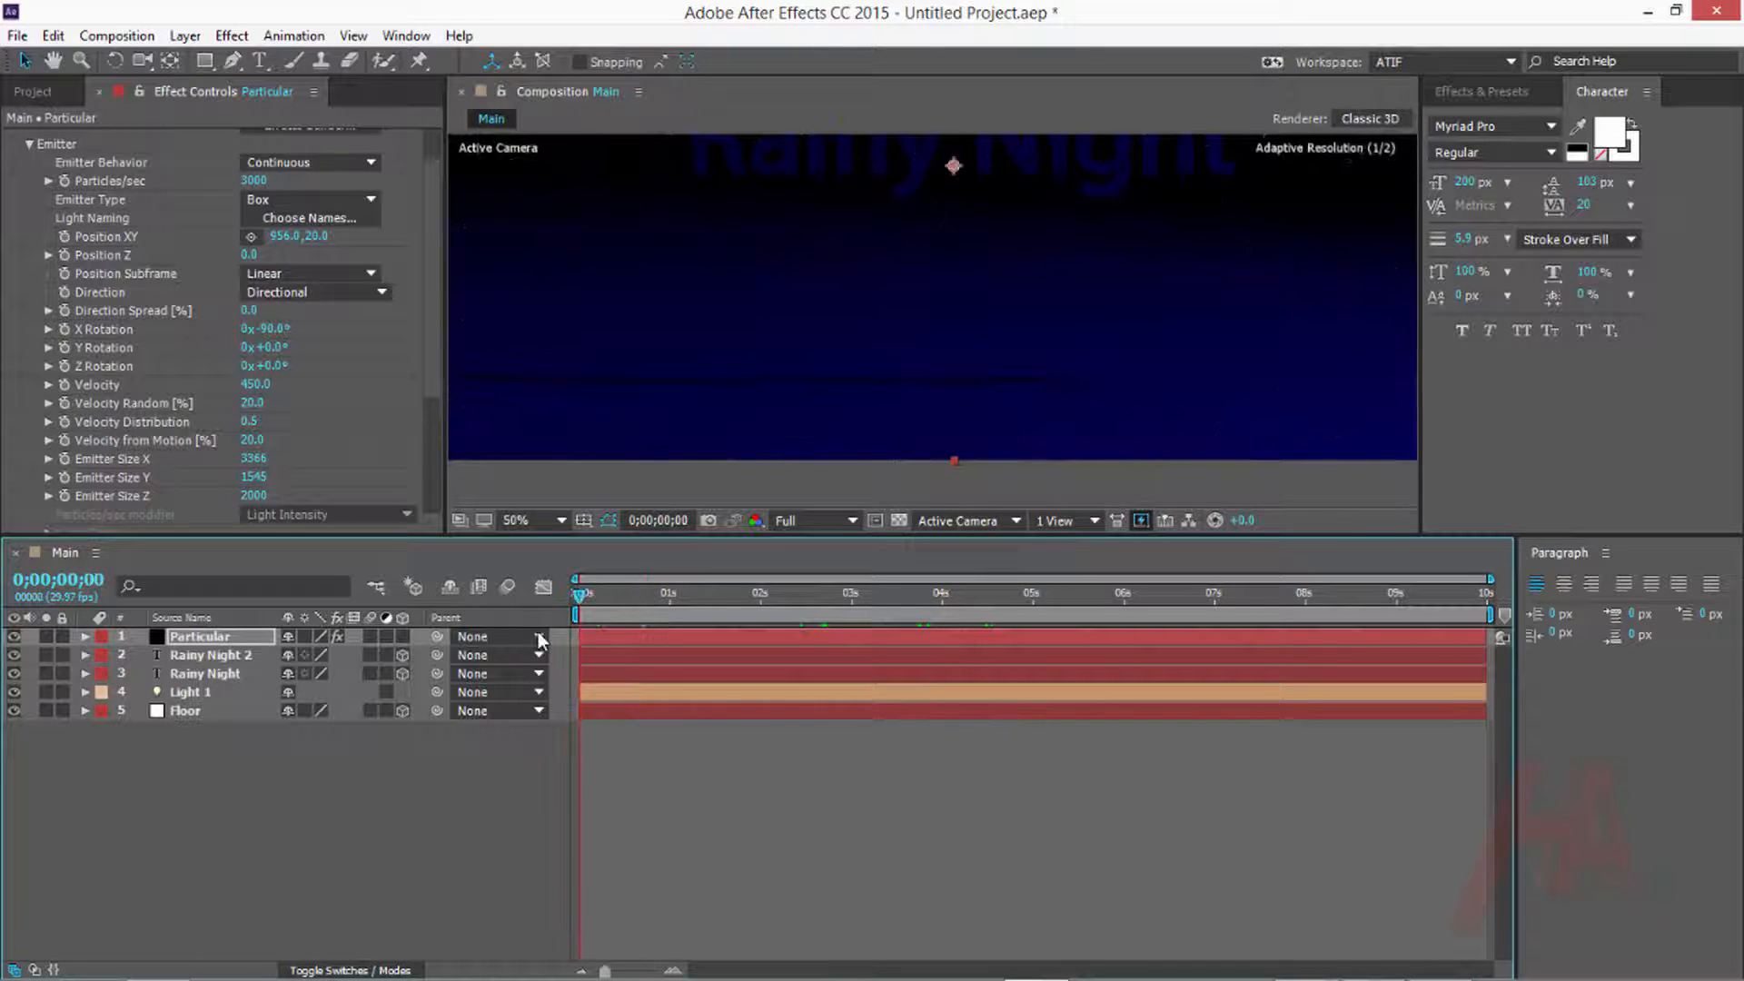
left_click(796, 743)
key("grave")
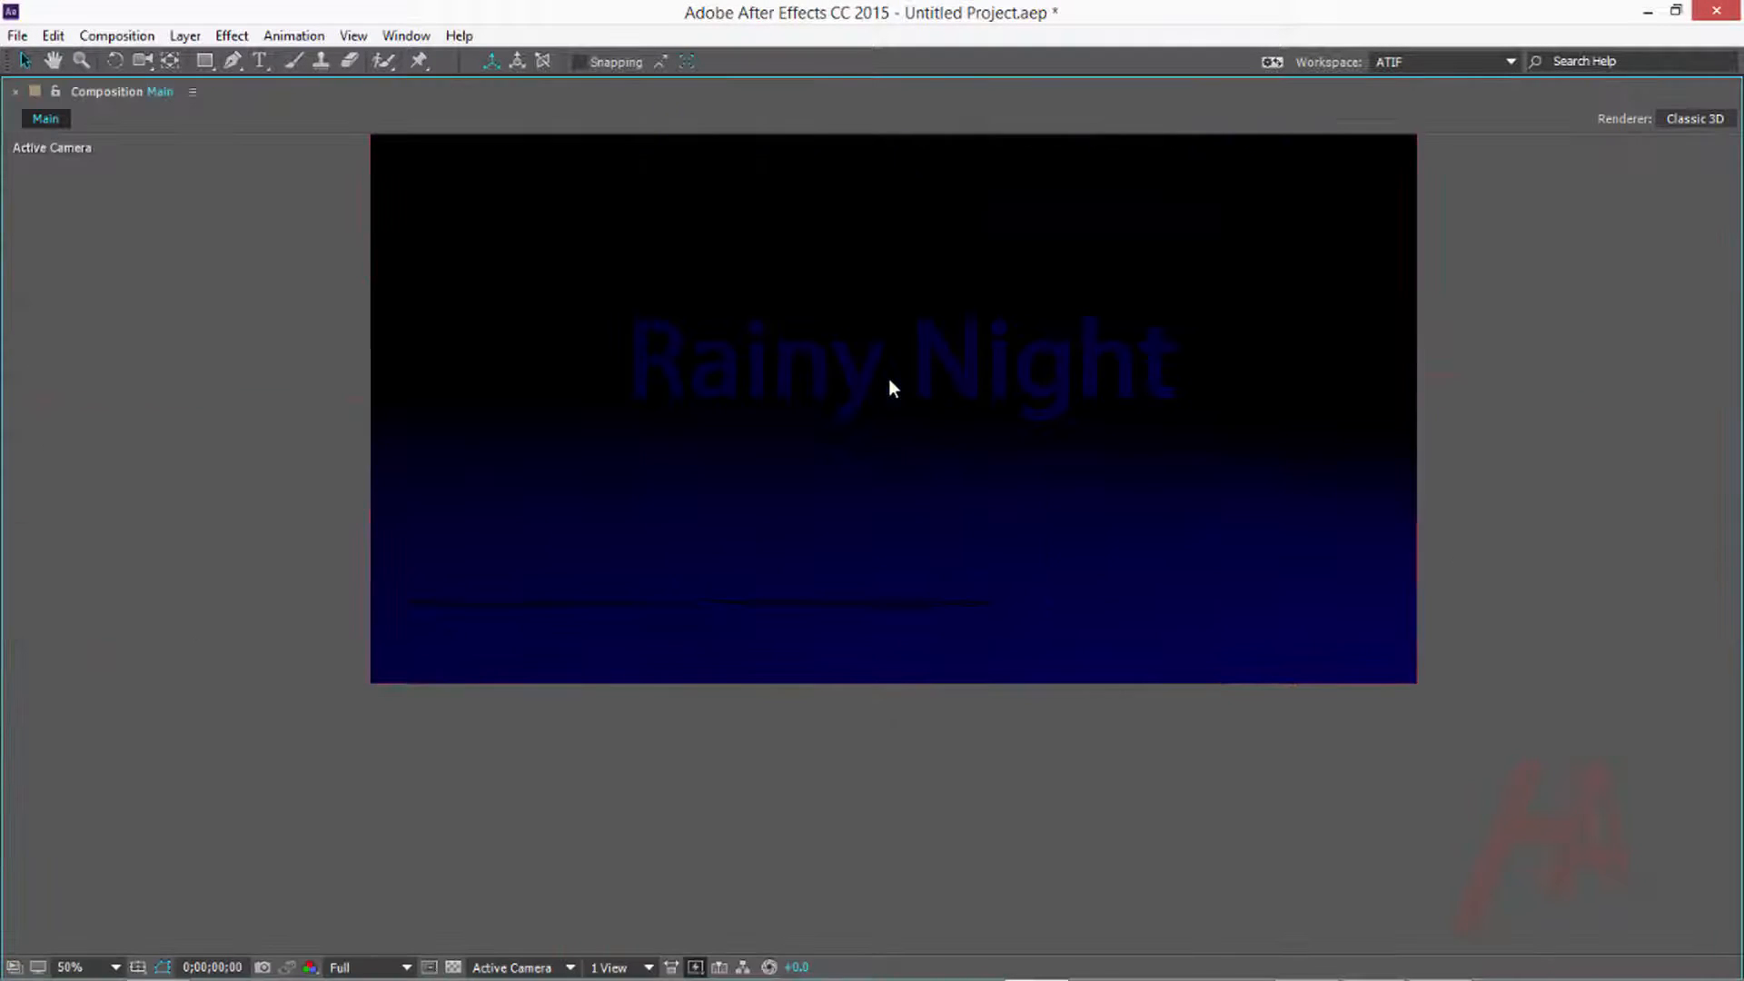
key("space")
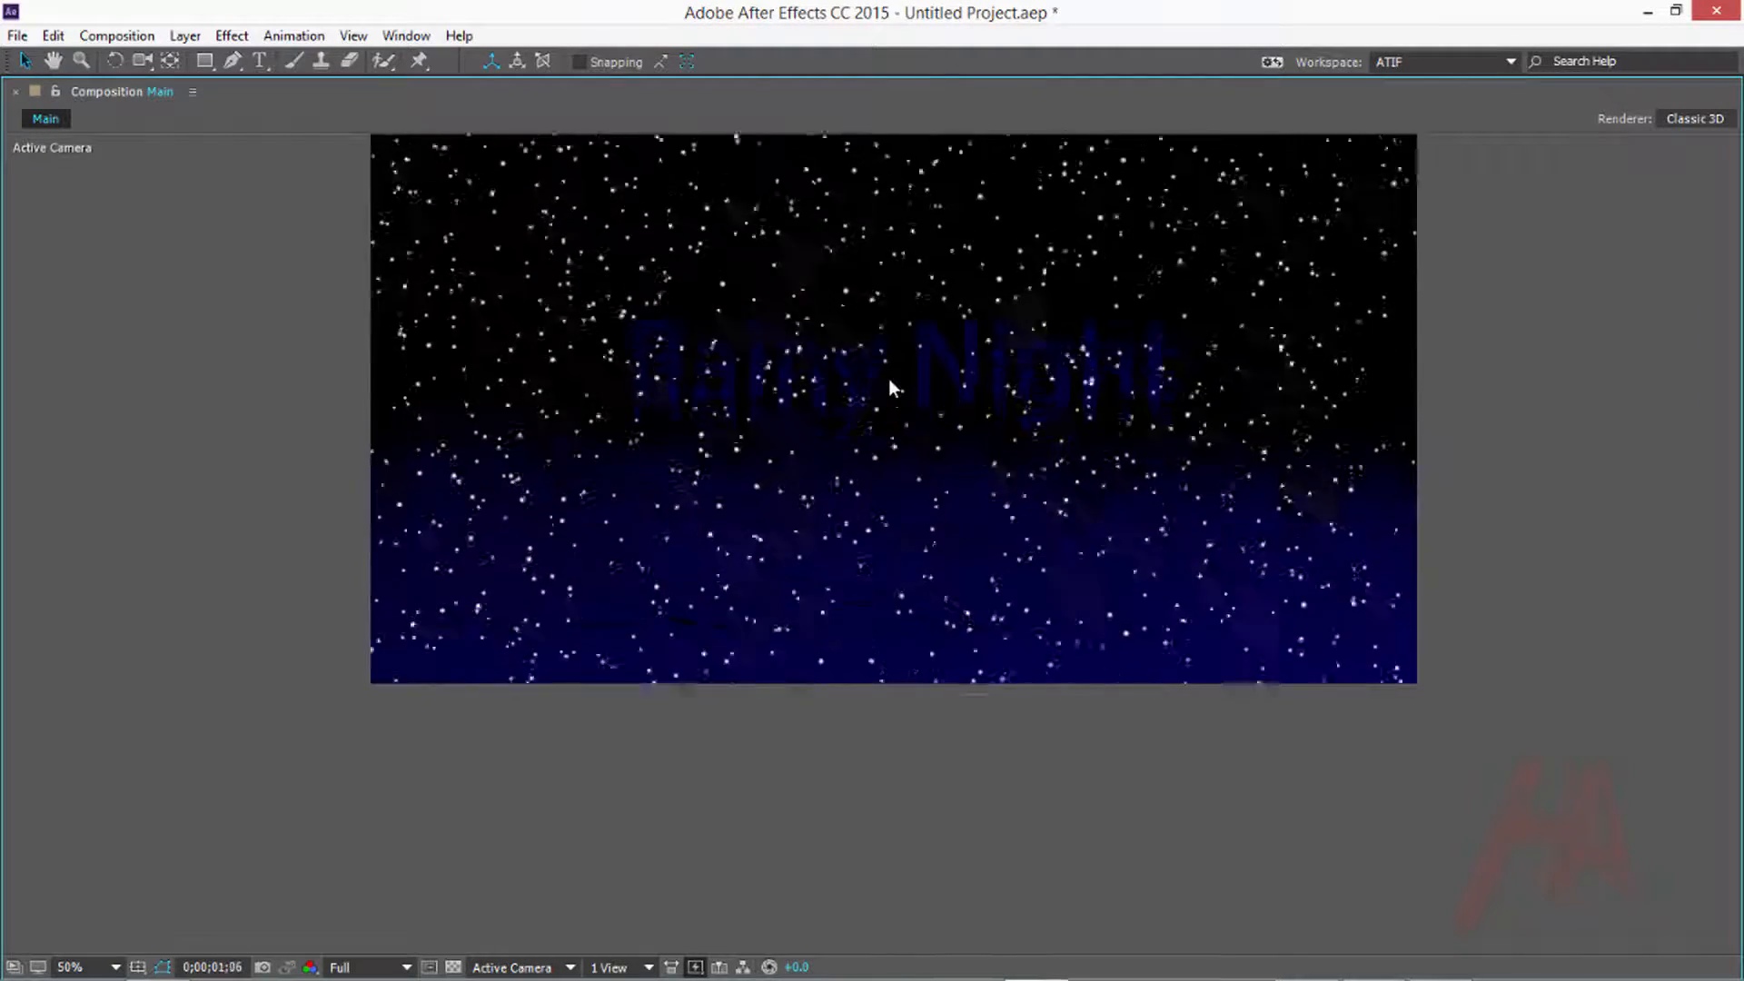
key("space")
key("grave")
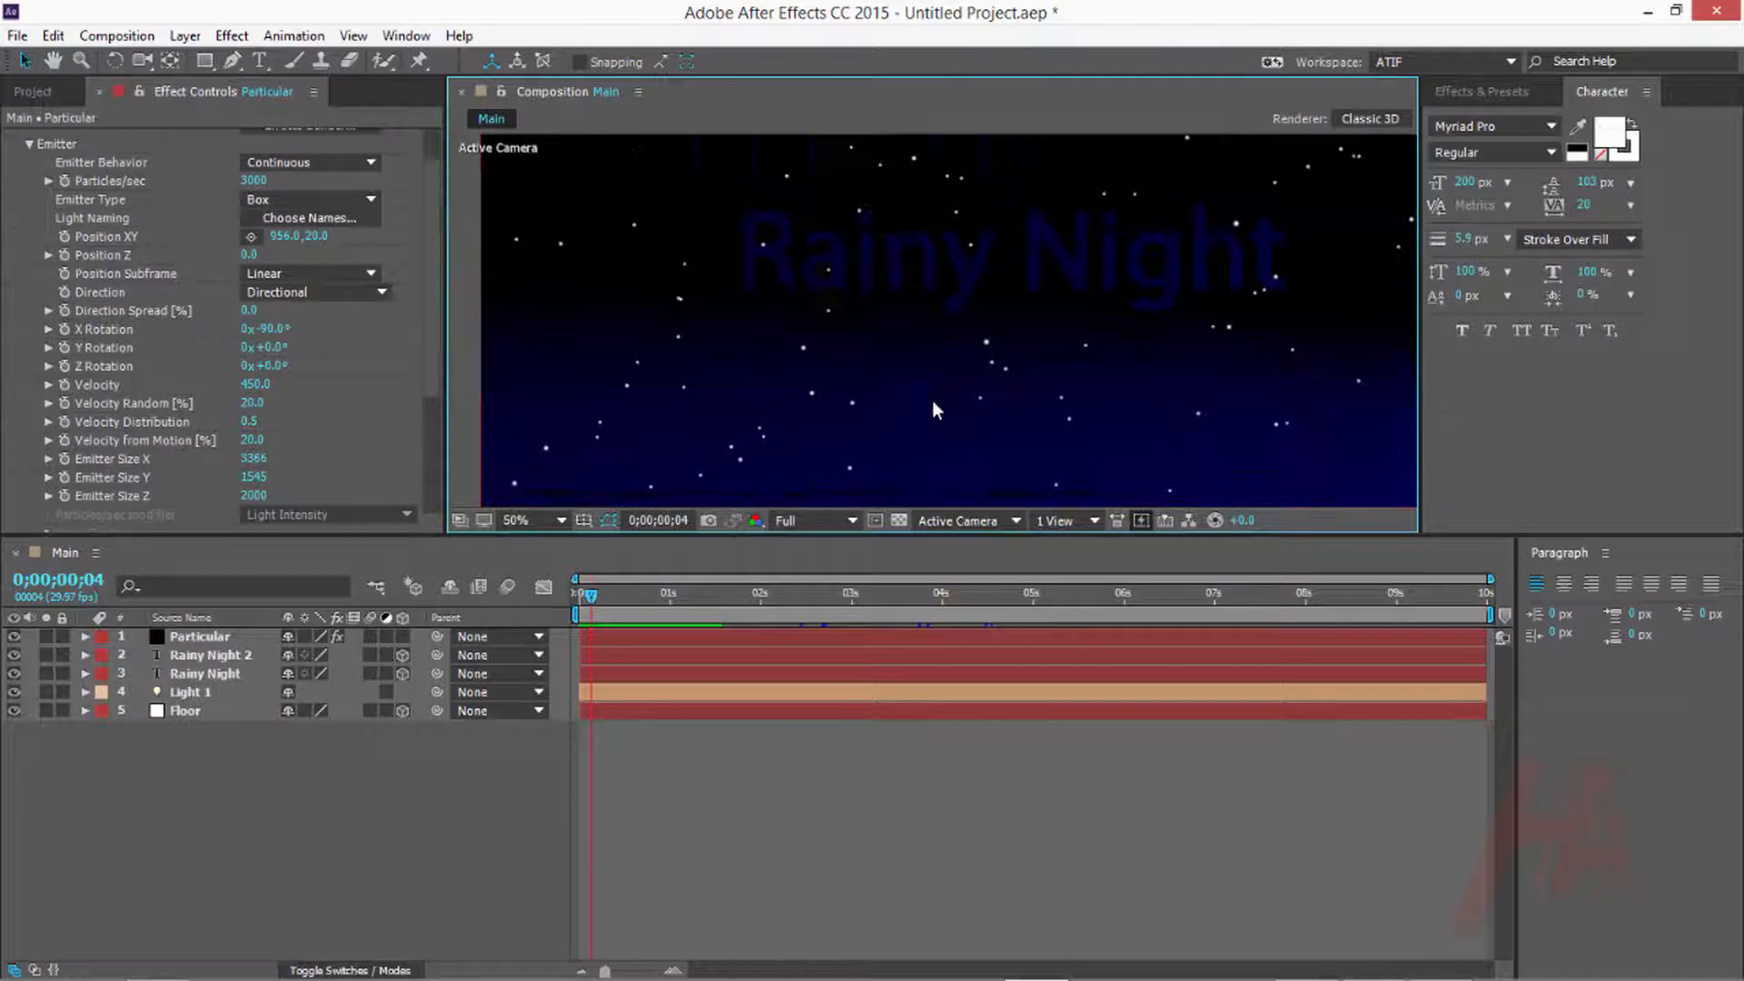
Raise the Particular emitter's Velocity to 800 and preview the faster particle fall
left_click(255, 385)
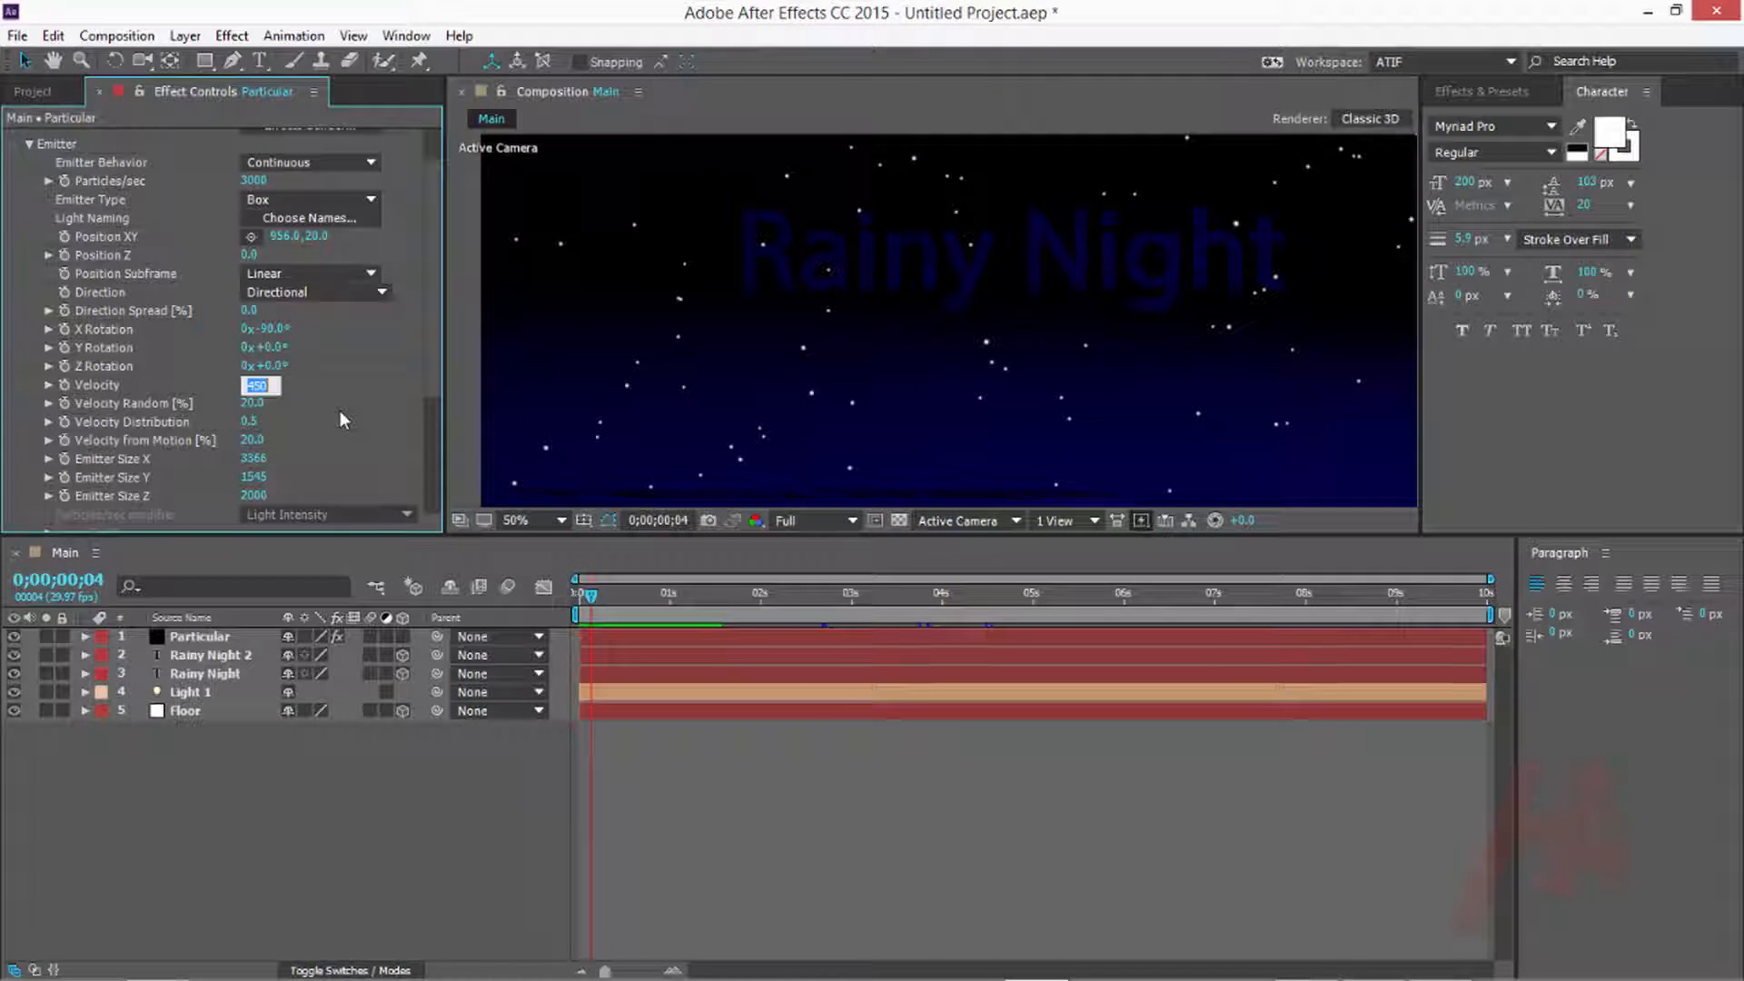
type("800")
key("Return")
left_click(661, 756)
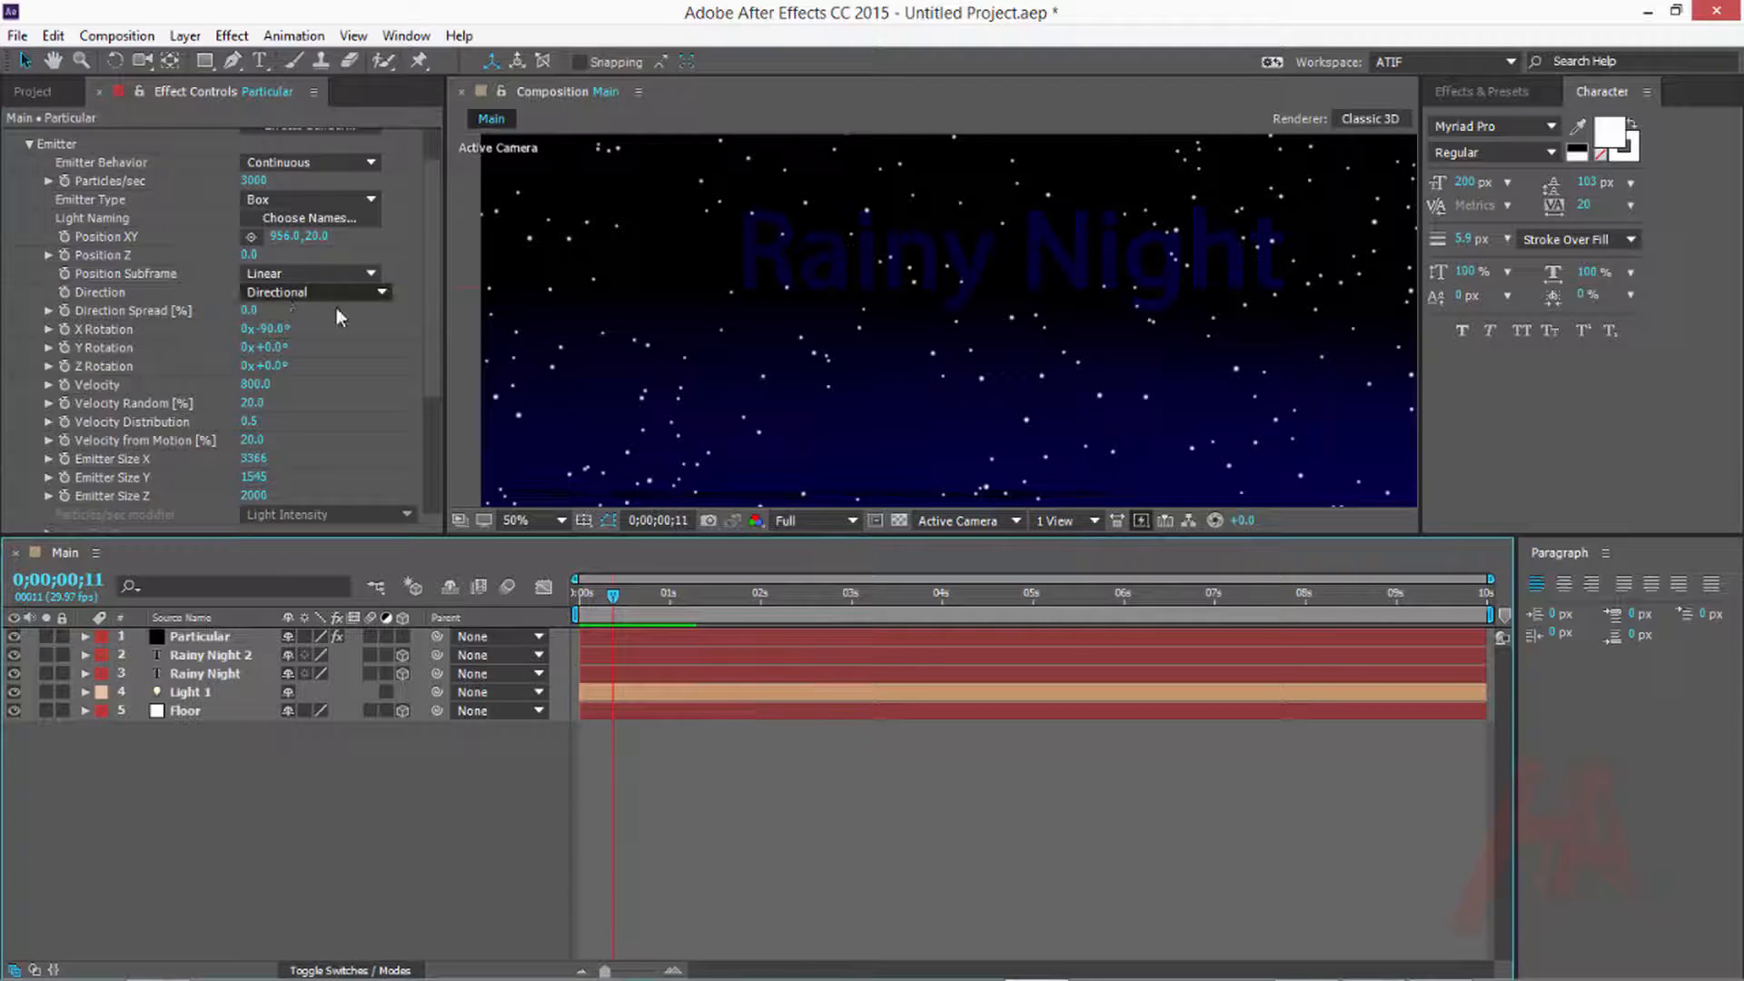
Collapse the Emitter settings and set the Particle Life to 2 seconds
left_click(433, 357)
scroll(436, 381, "down", 2)
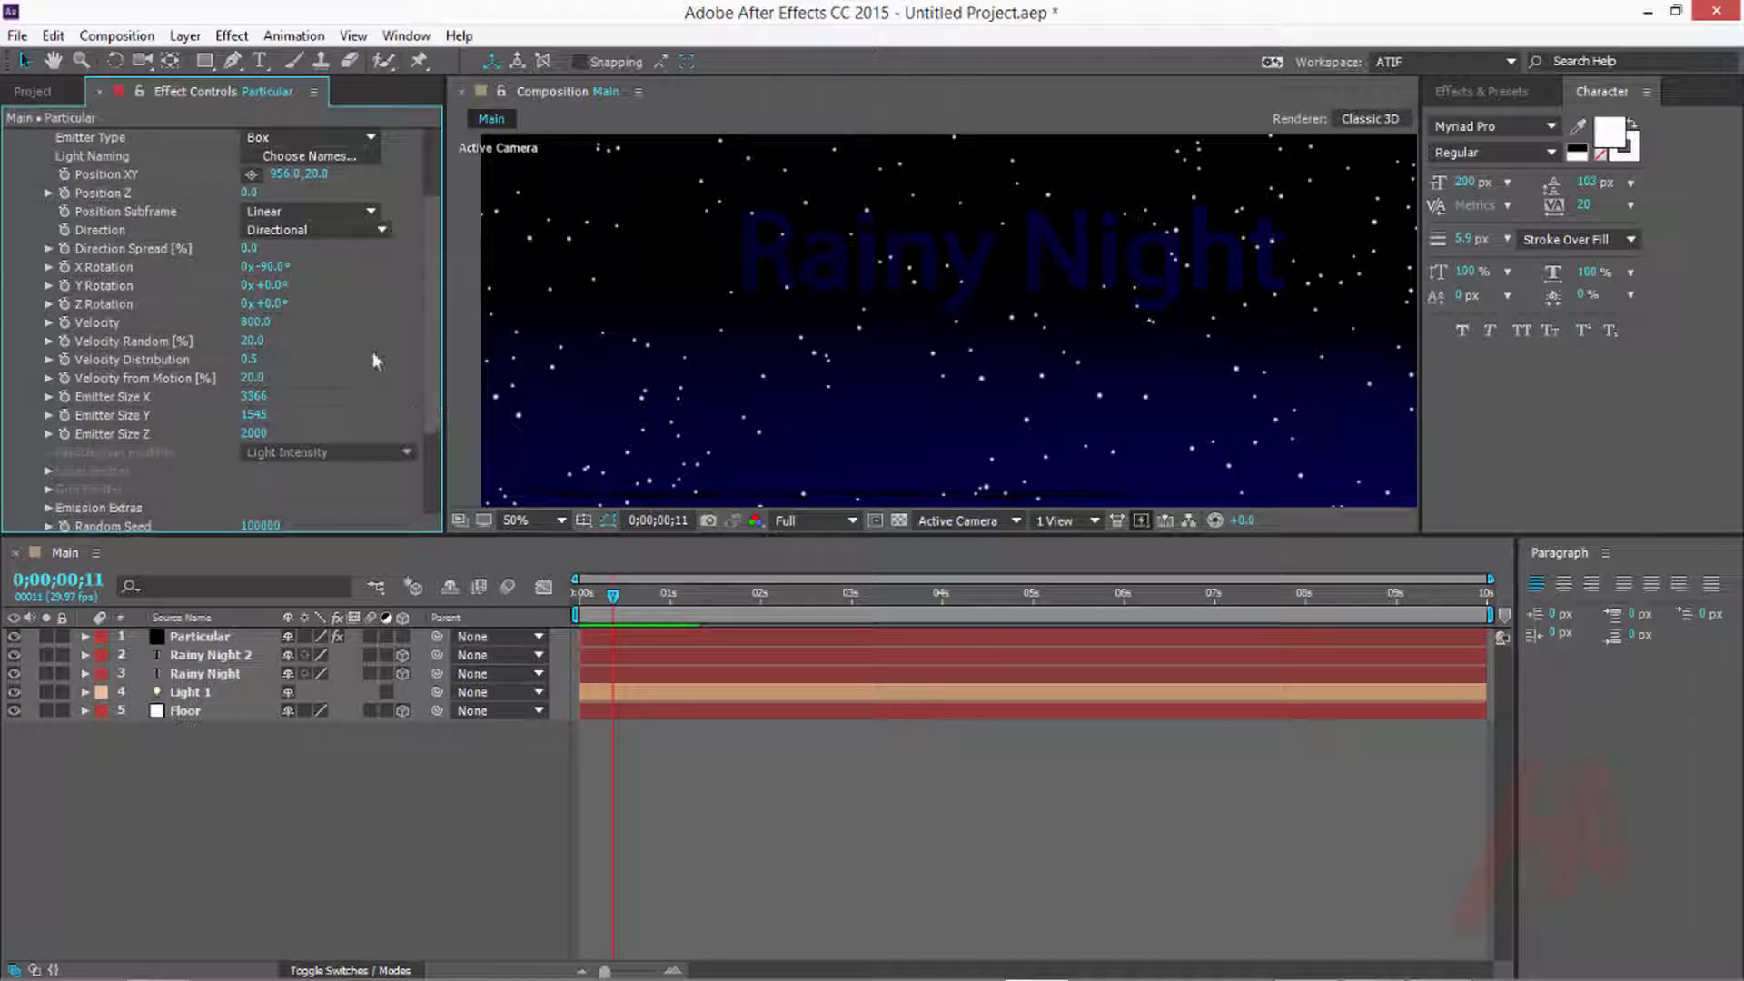
scroll(363, 345, "up", 2)
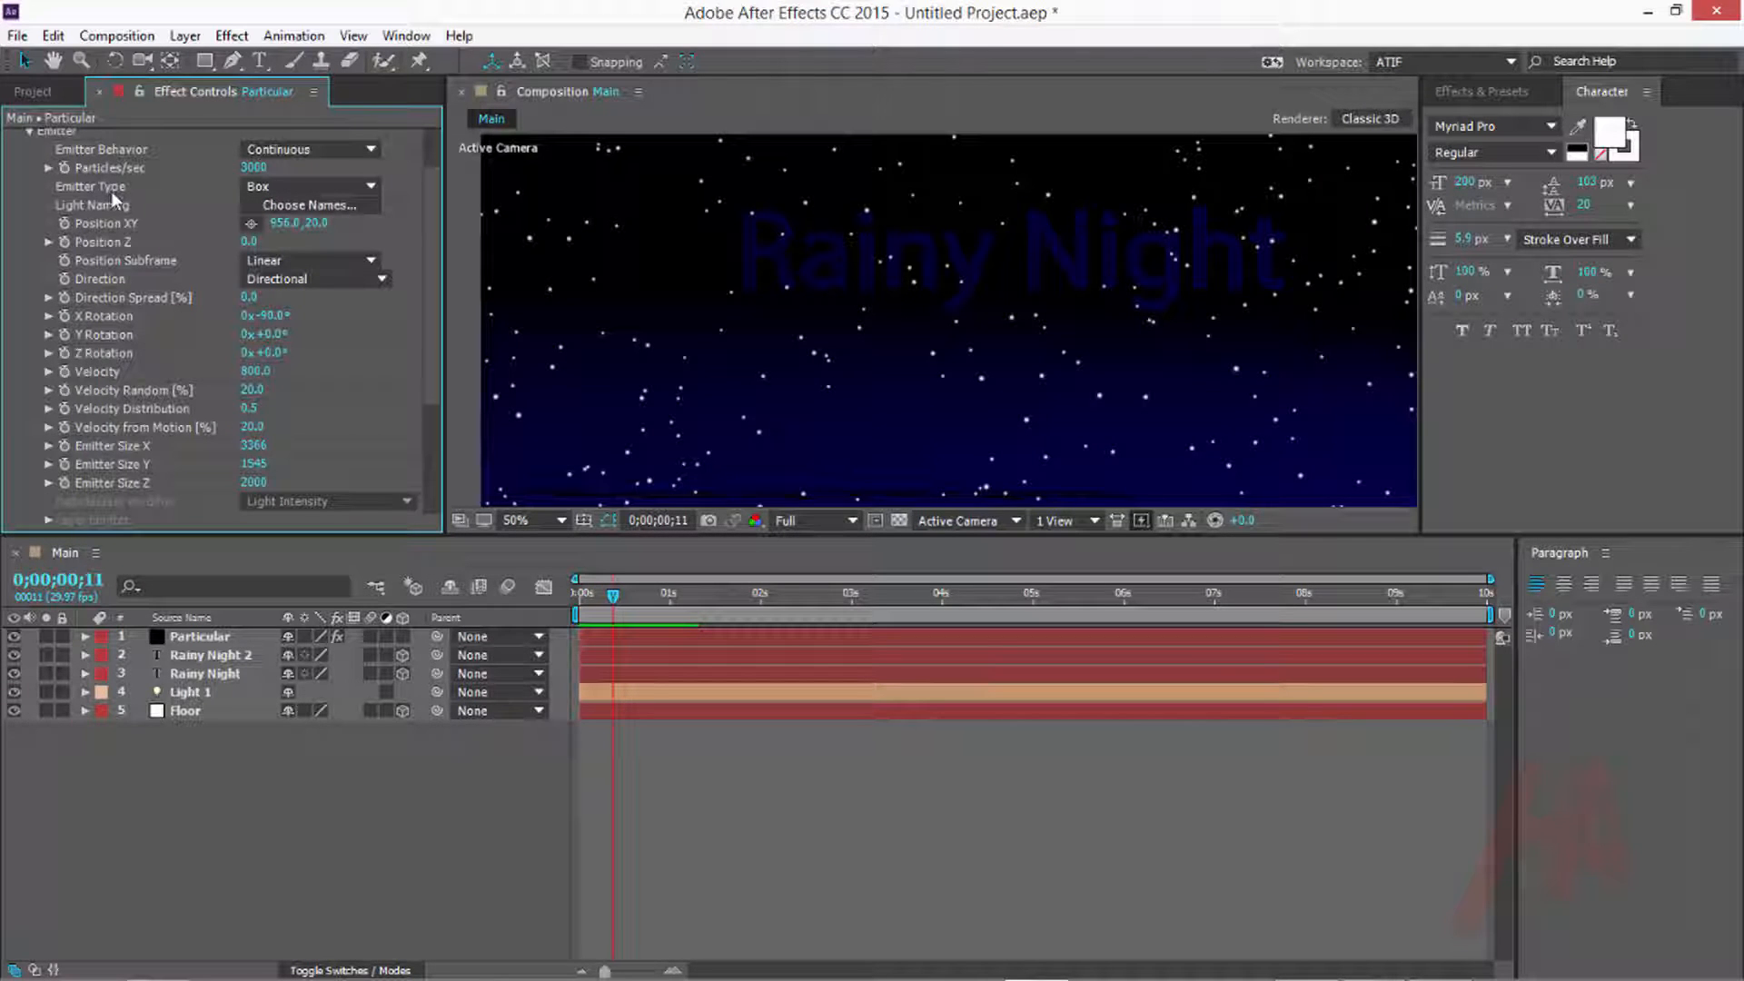
scroll(153, 205, "up", 3)
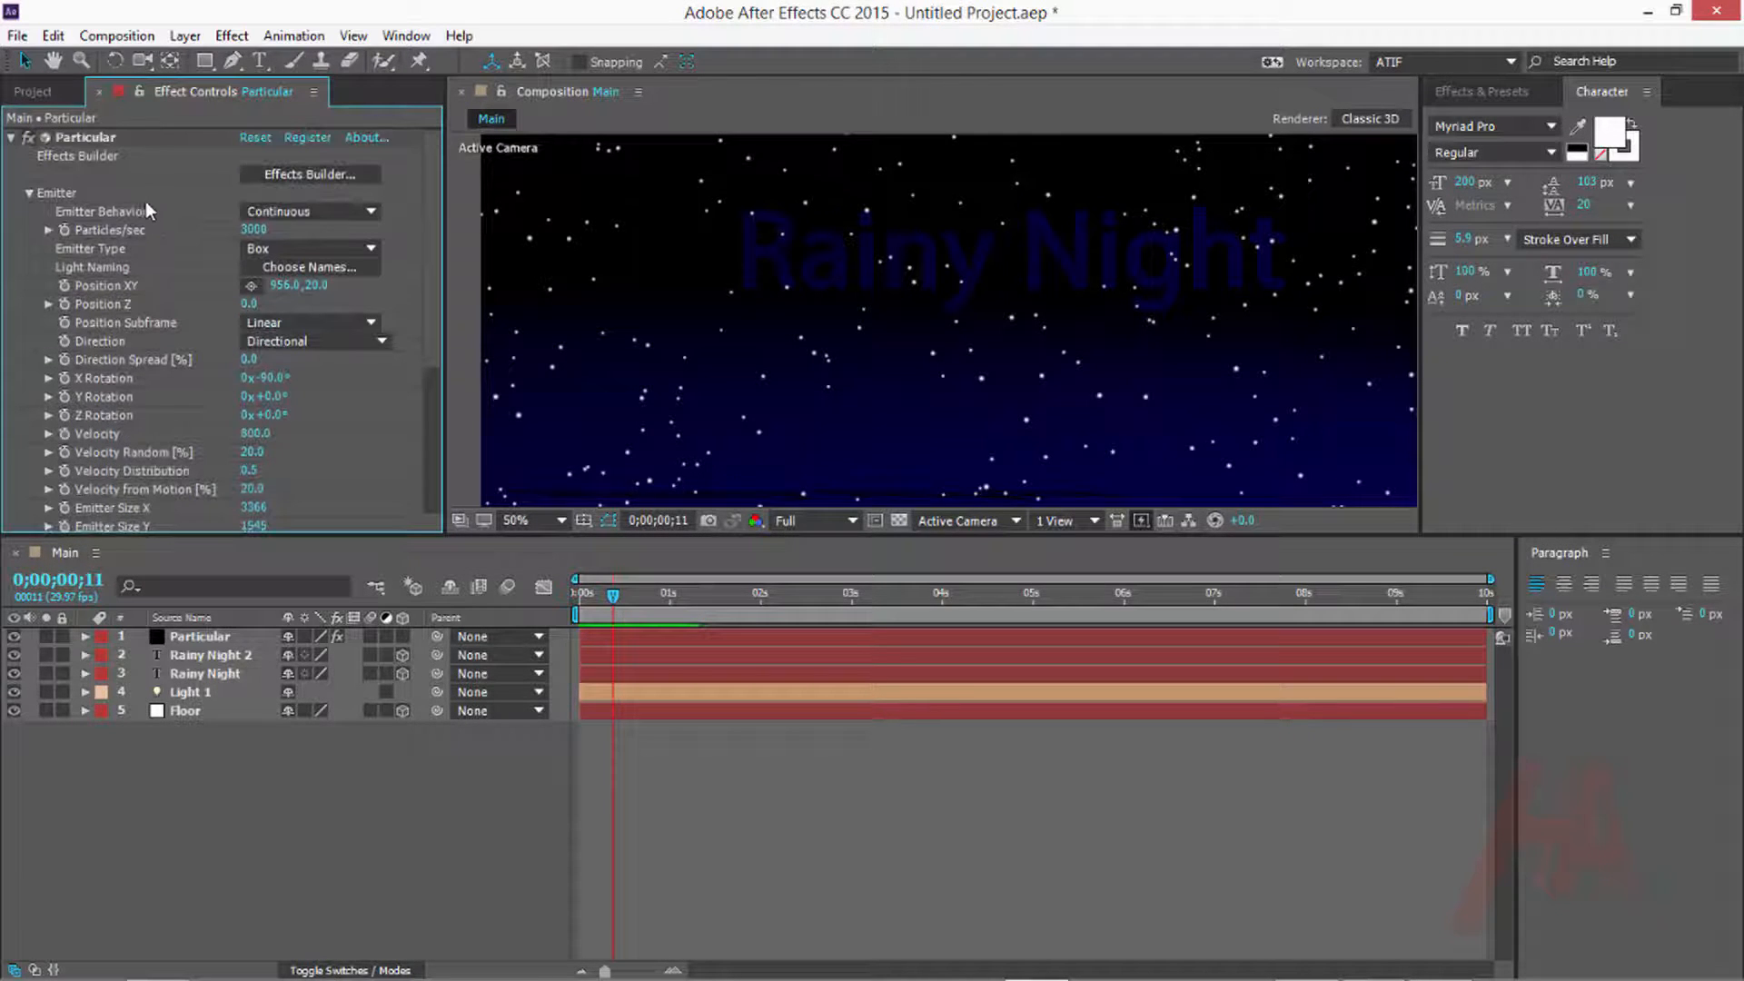
left_click(30, 193)
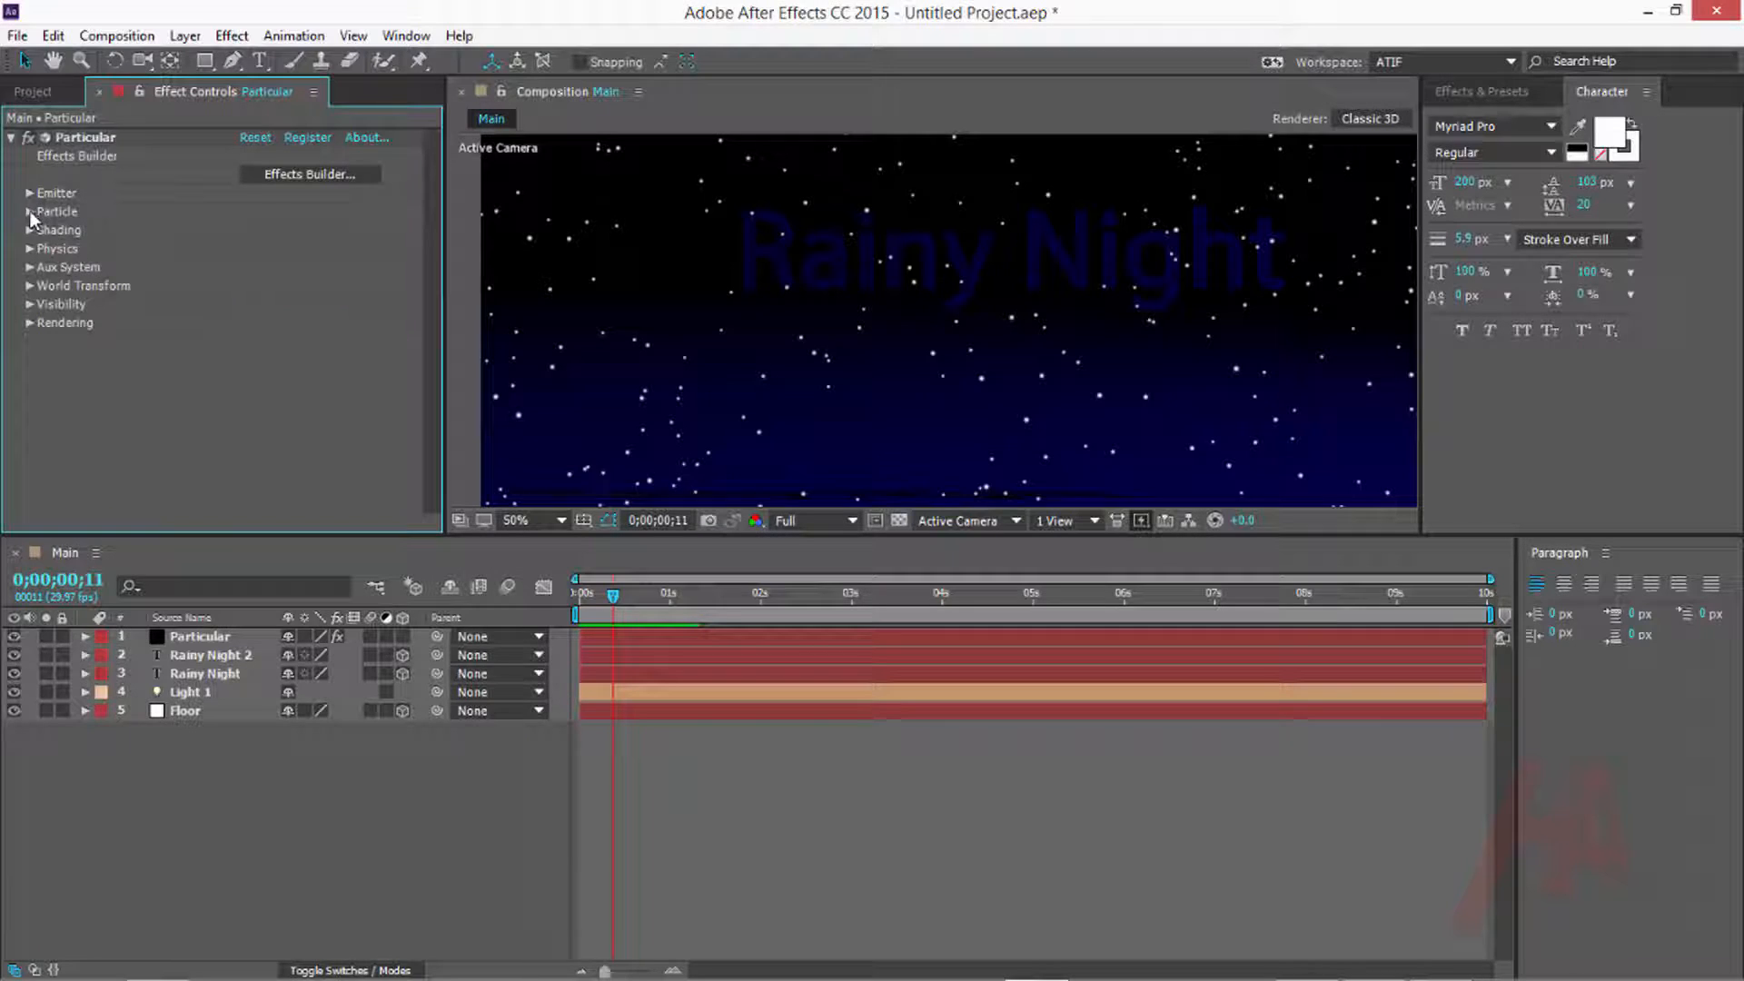
left_click(30, 211)
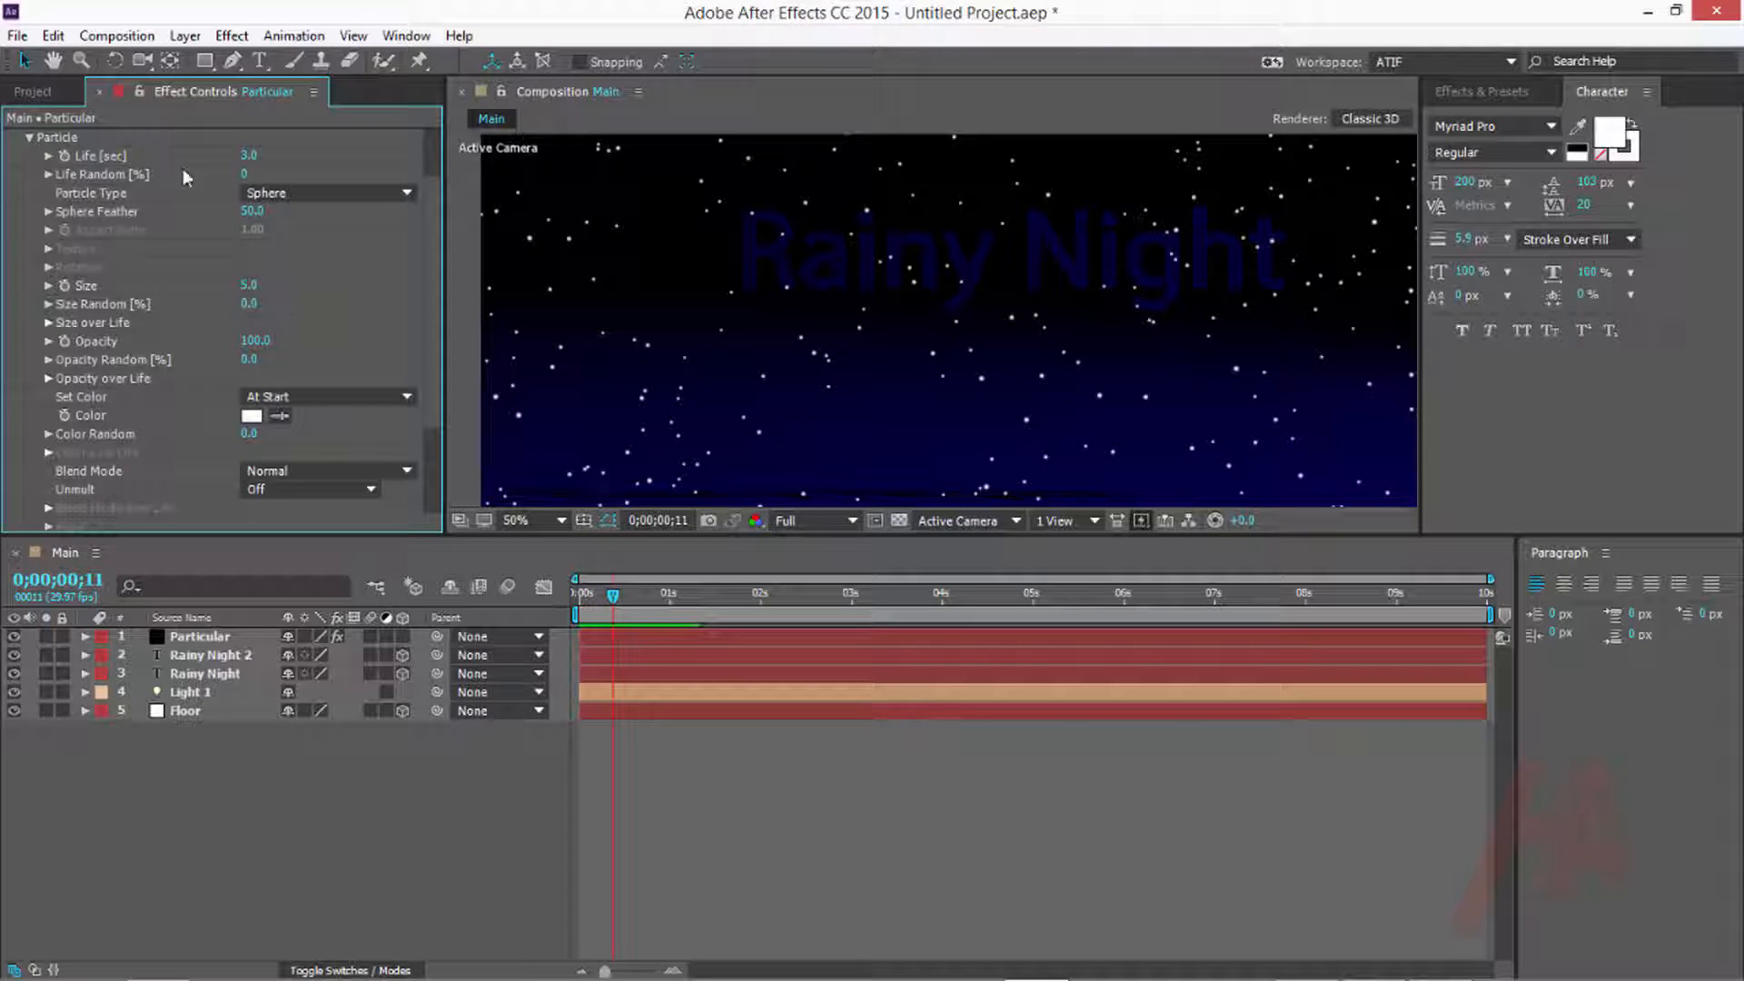
left_click(250, 157)
type("2")
key("Return")
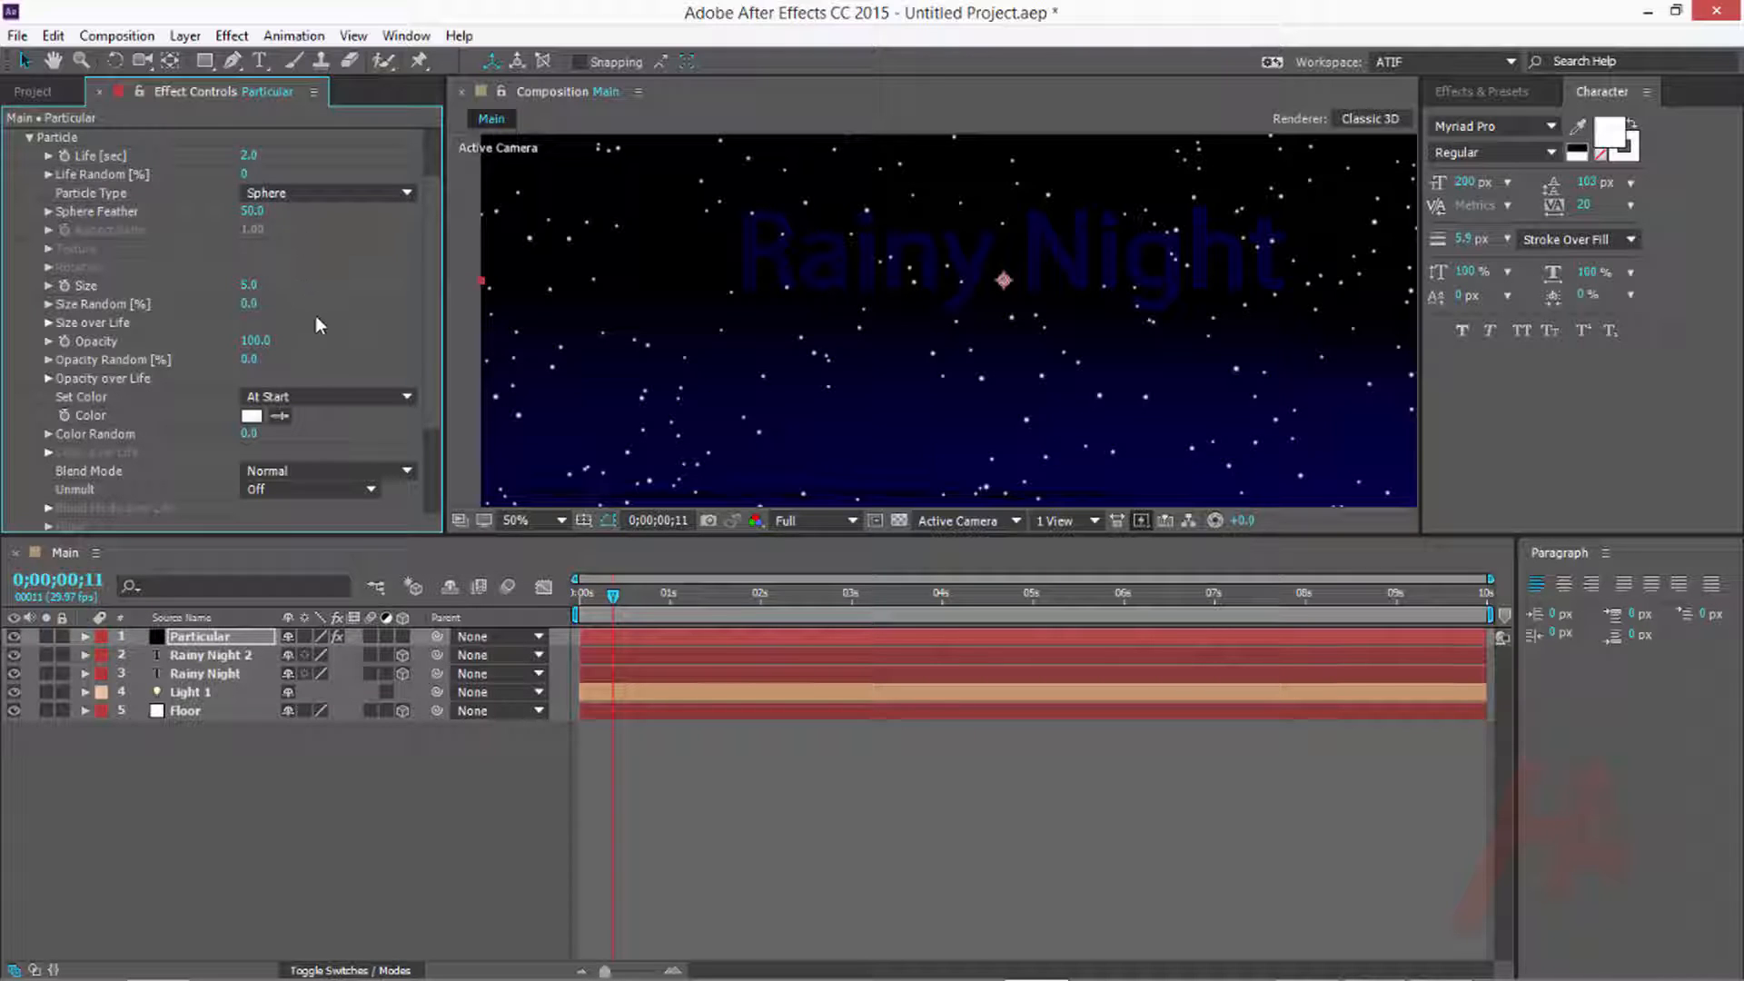
Set the particle Size to 2 and its Opacity Random to 50%
left_click(250, 285)
type("2")
key("Return")
left_click(245, 359)
Set the particles' Blend Mode to Add and collapse the Particle settings
scroll(143, 400, "down", 2)
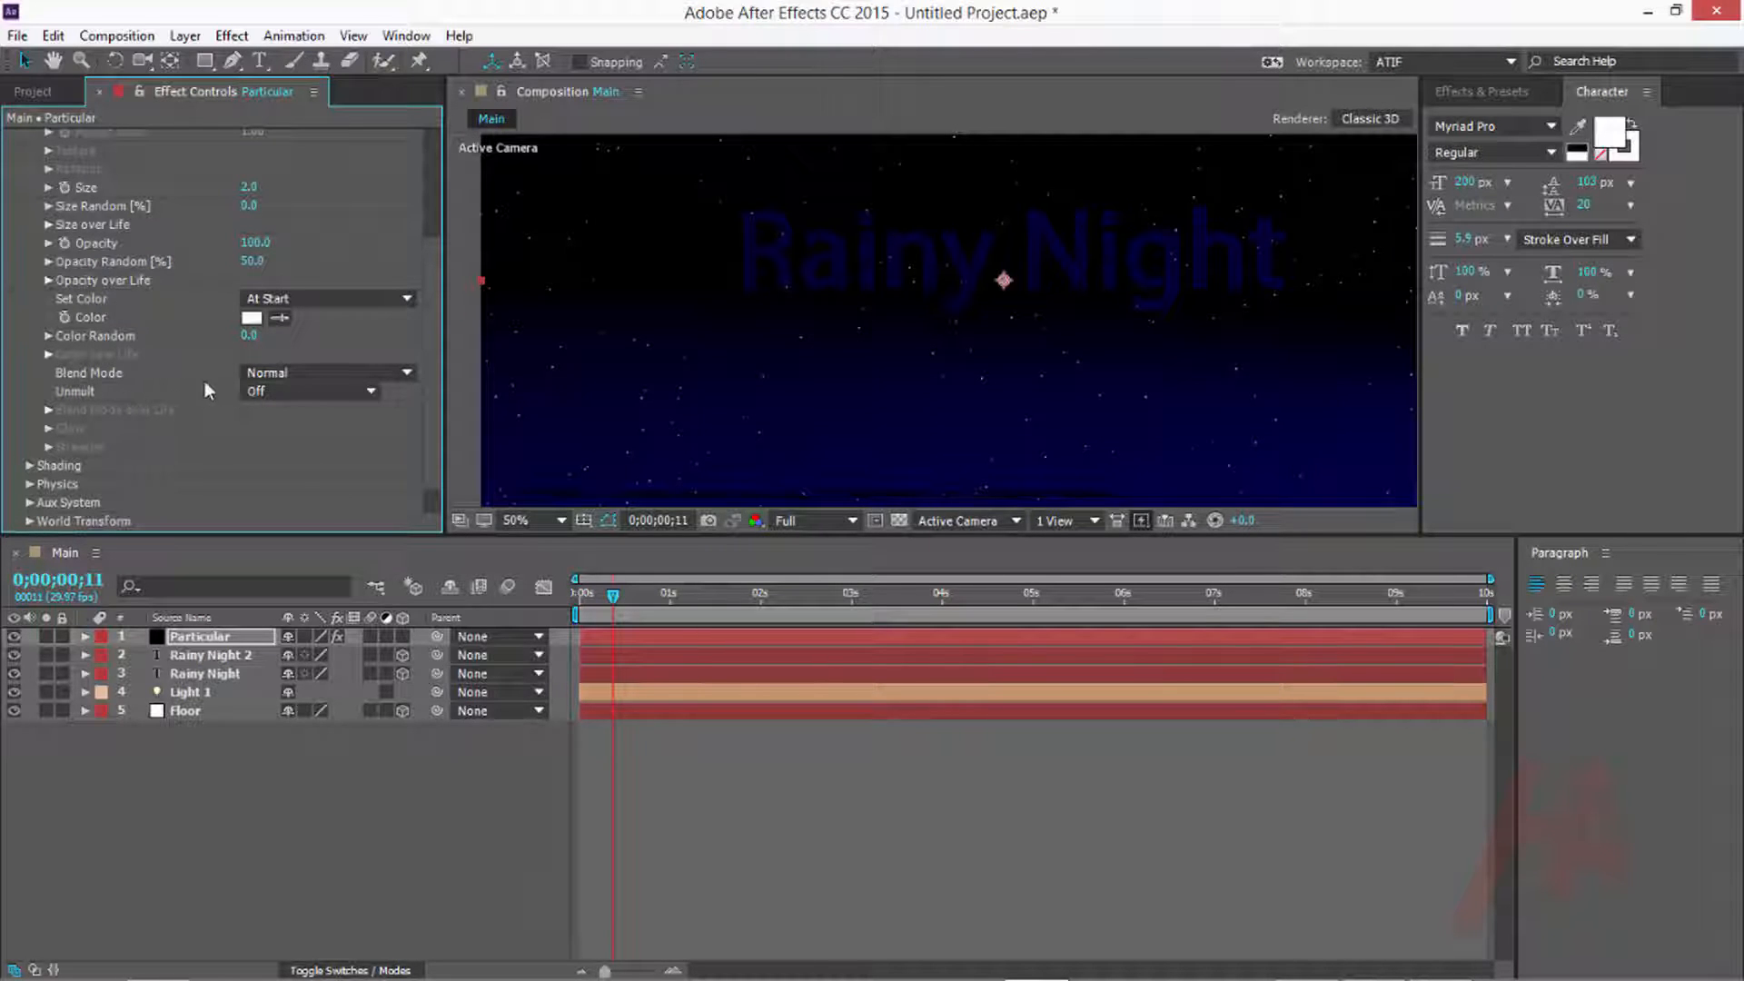
left_click(305, 374)
left_click(269, 420)
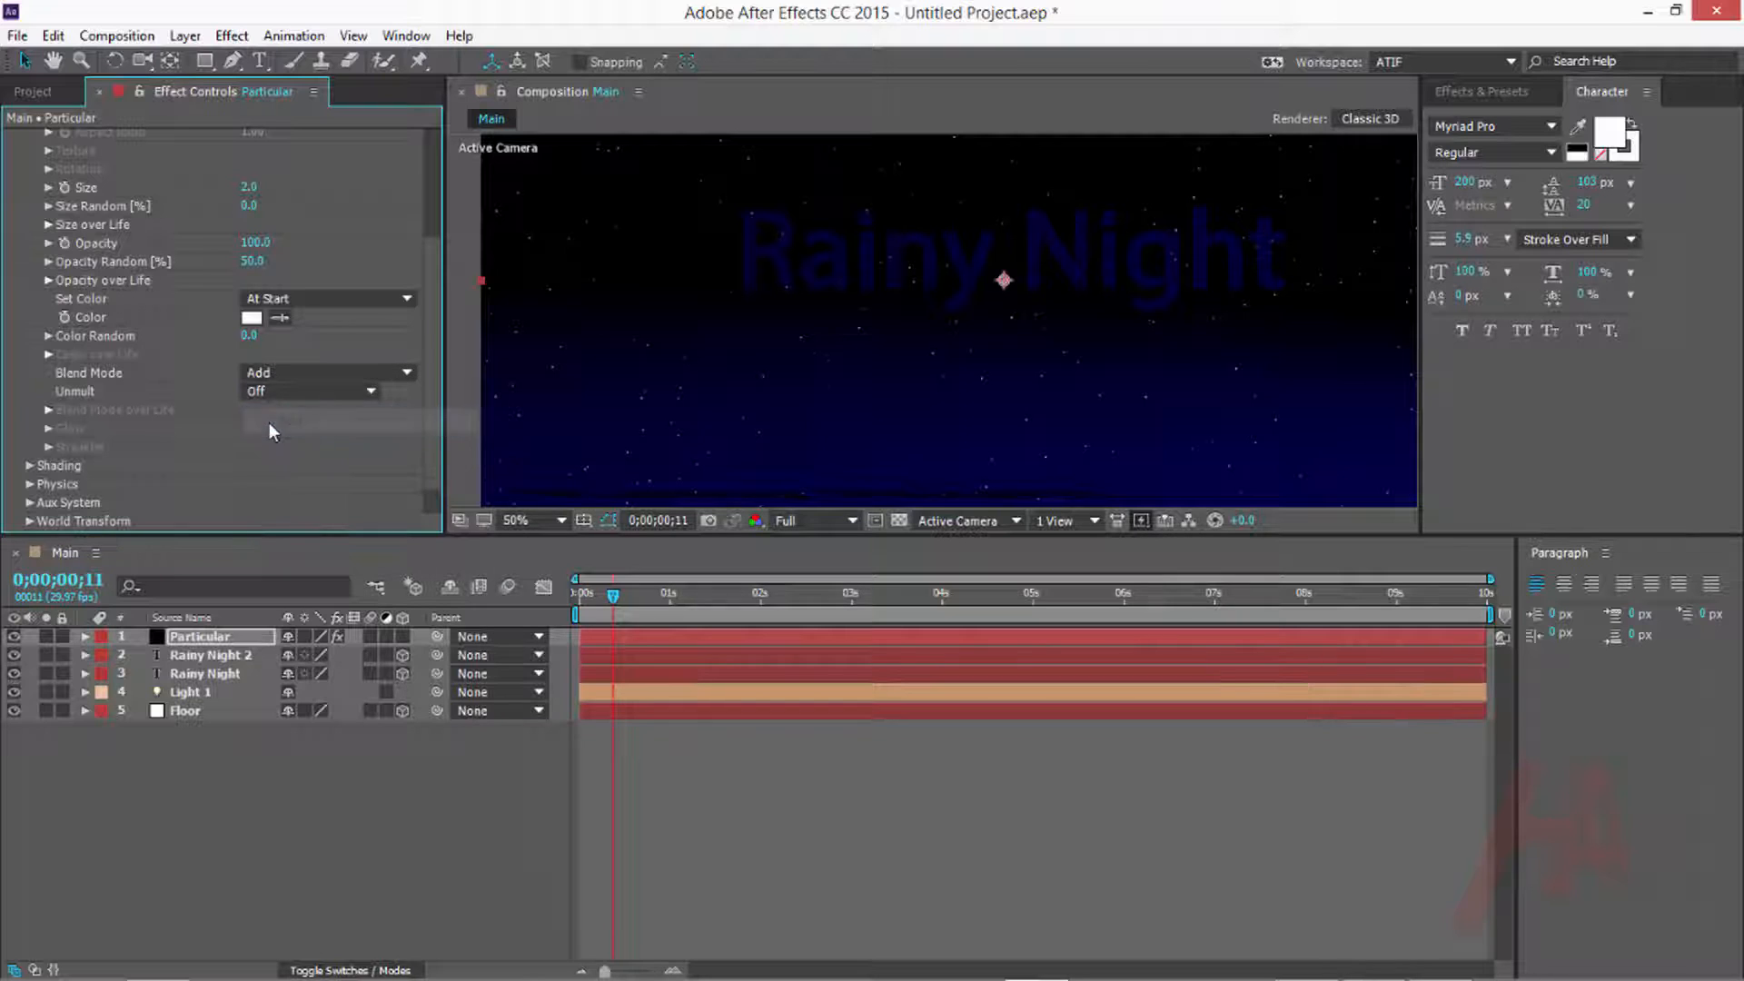
scroll(270, 422, "down", 1)
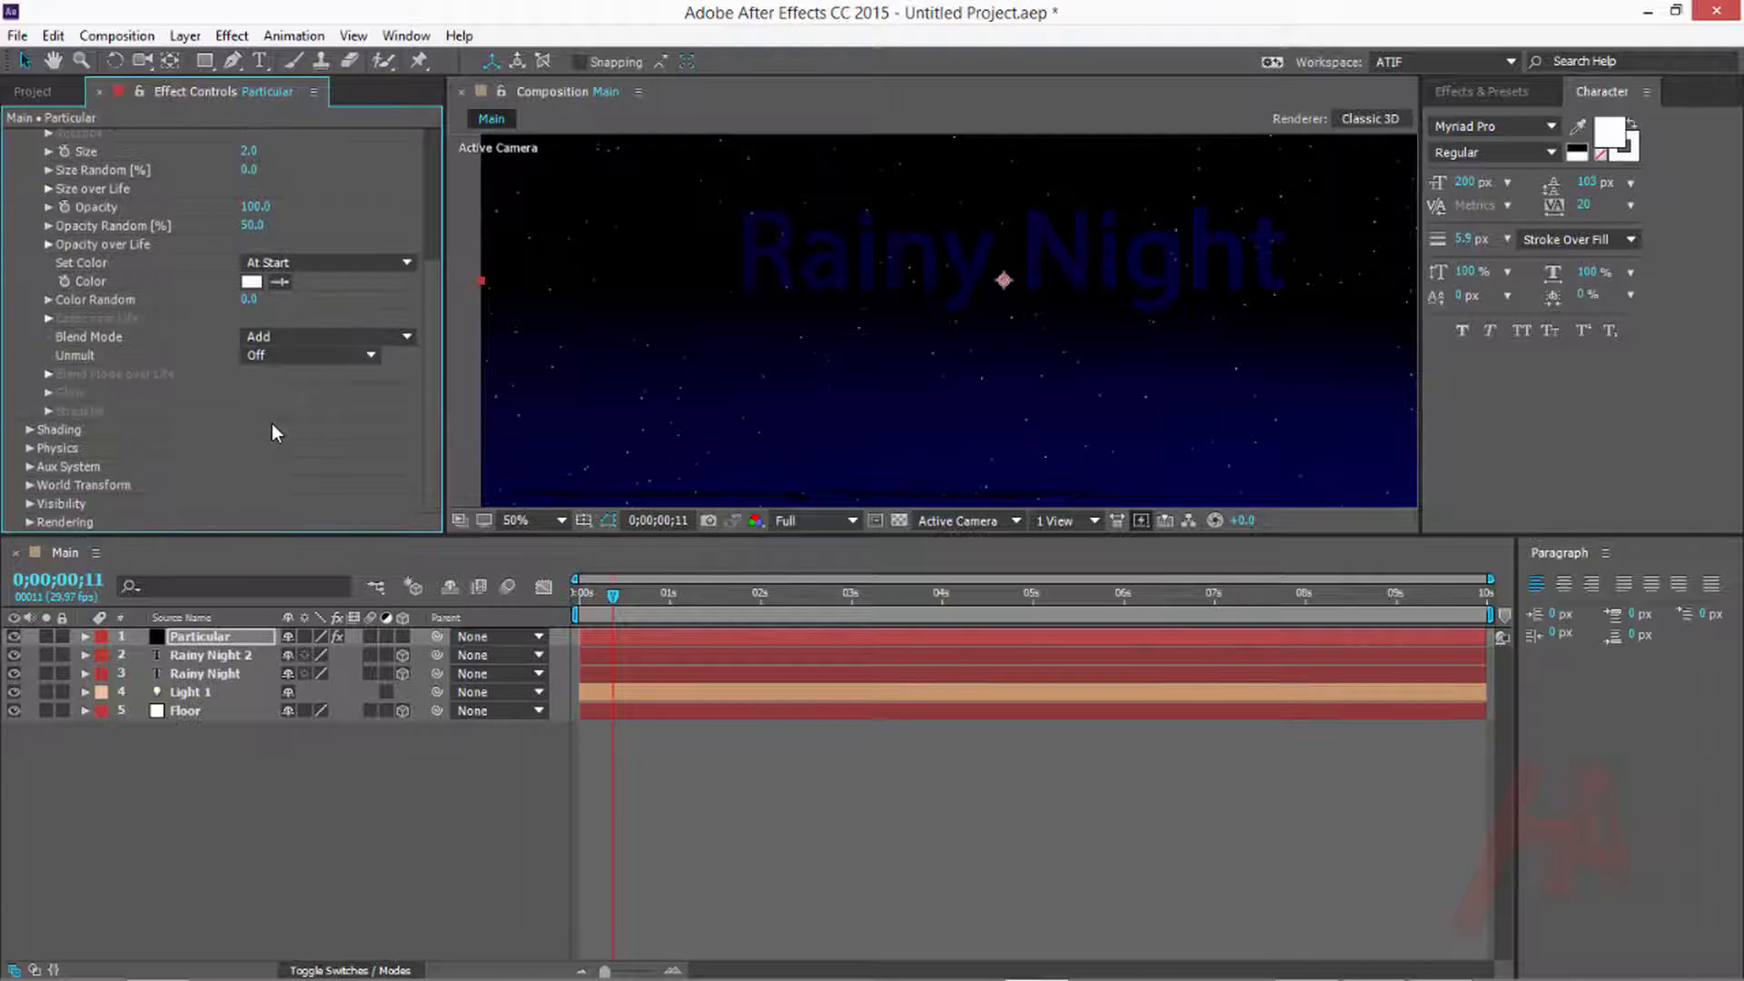
scroll(271, 423, "up", 3)
left_click(28, 151)
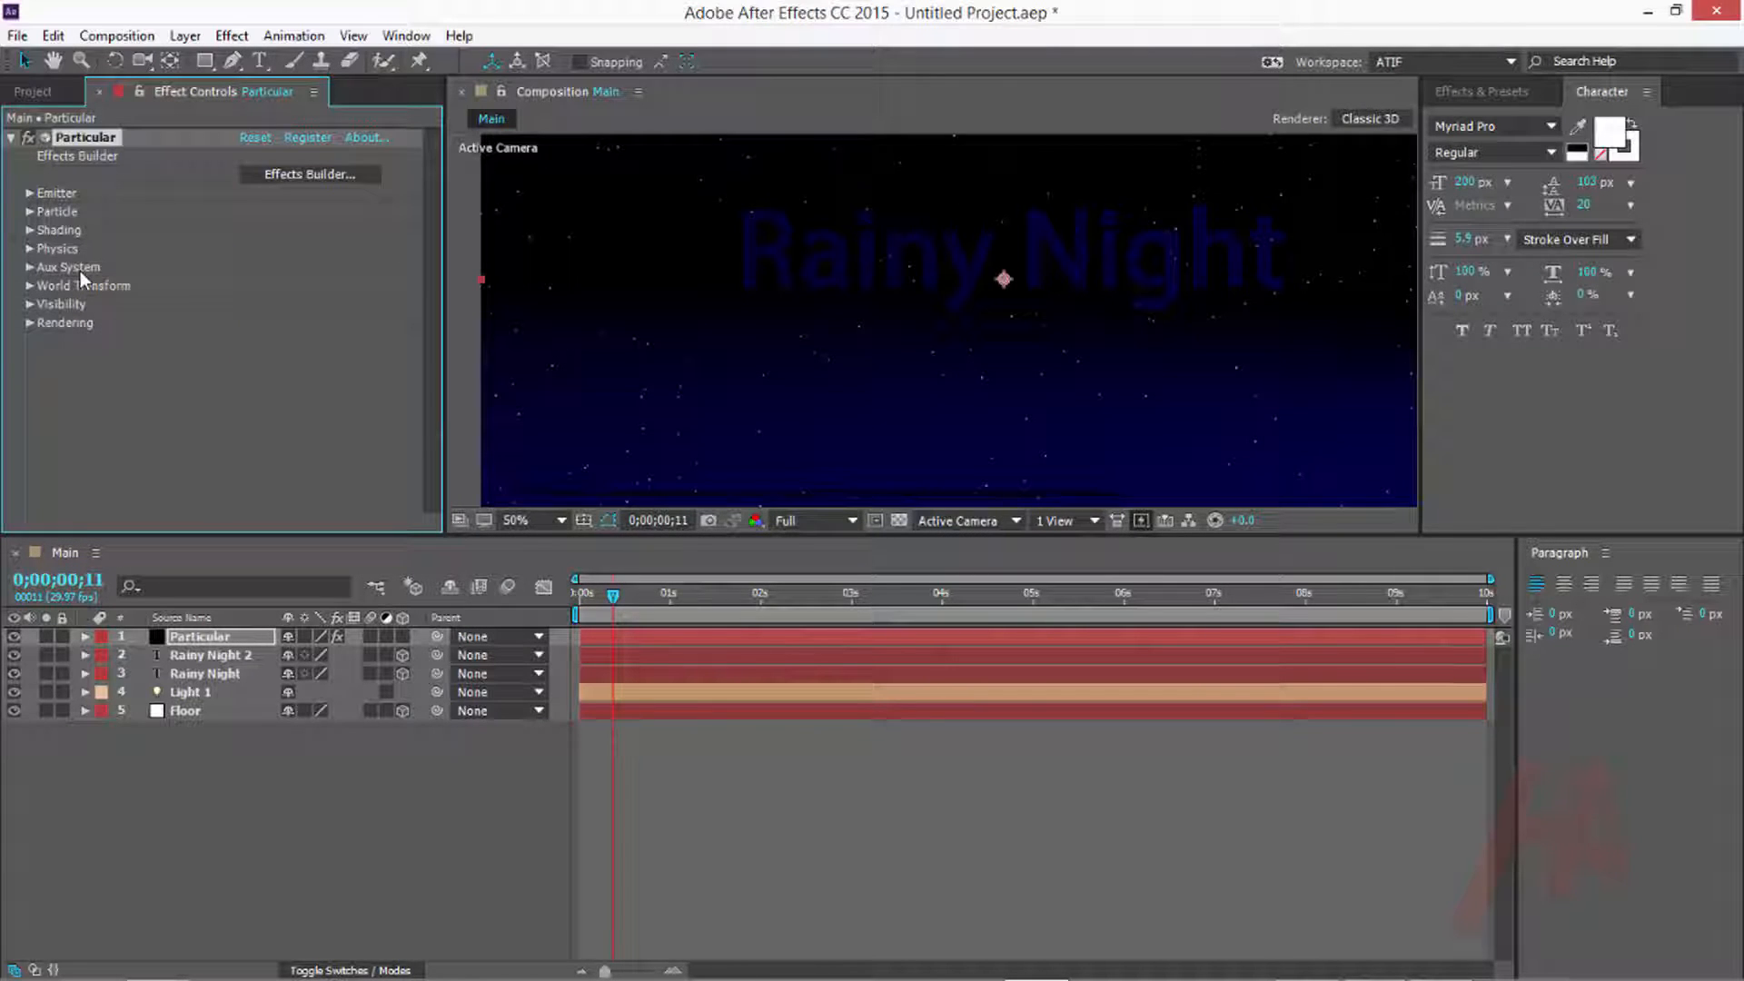
Switch Particular's Physics Model to Bounce and set its Gravity to 20
left_click(29, 249)
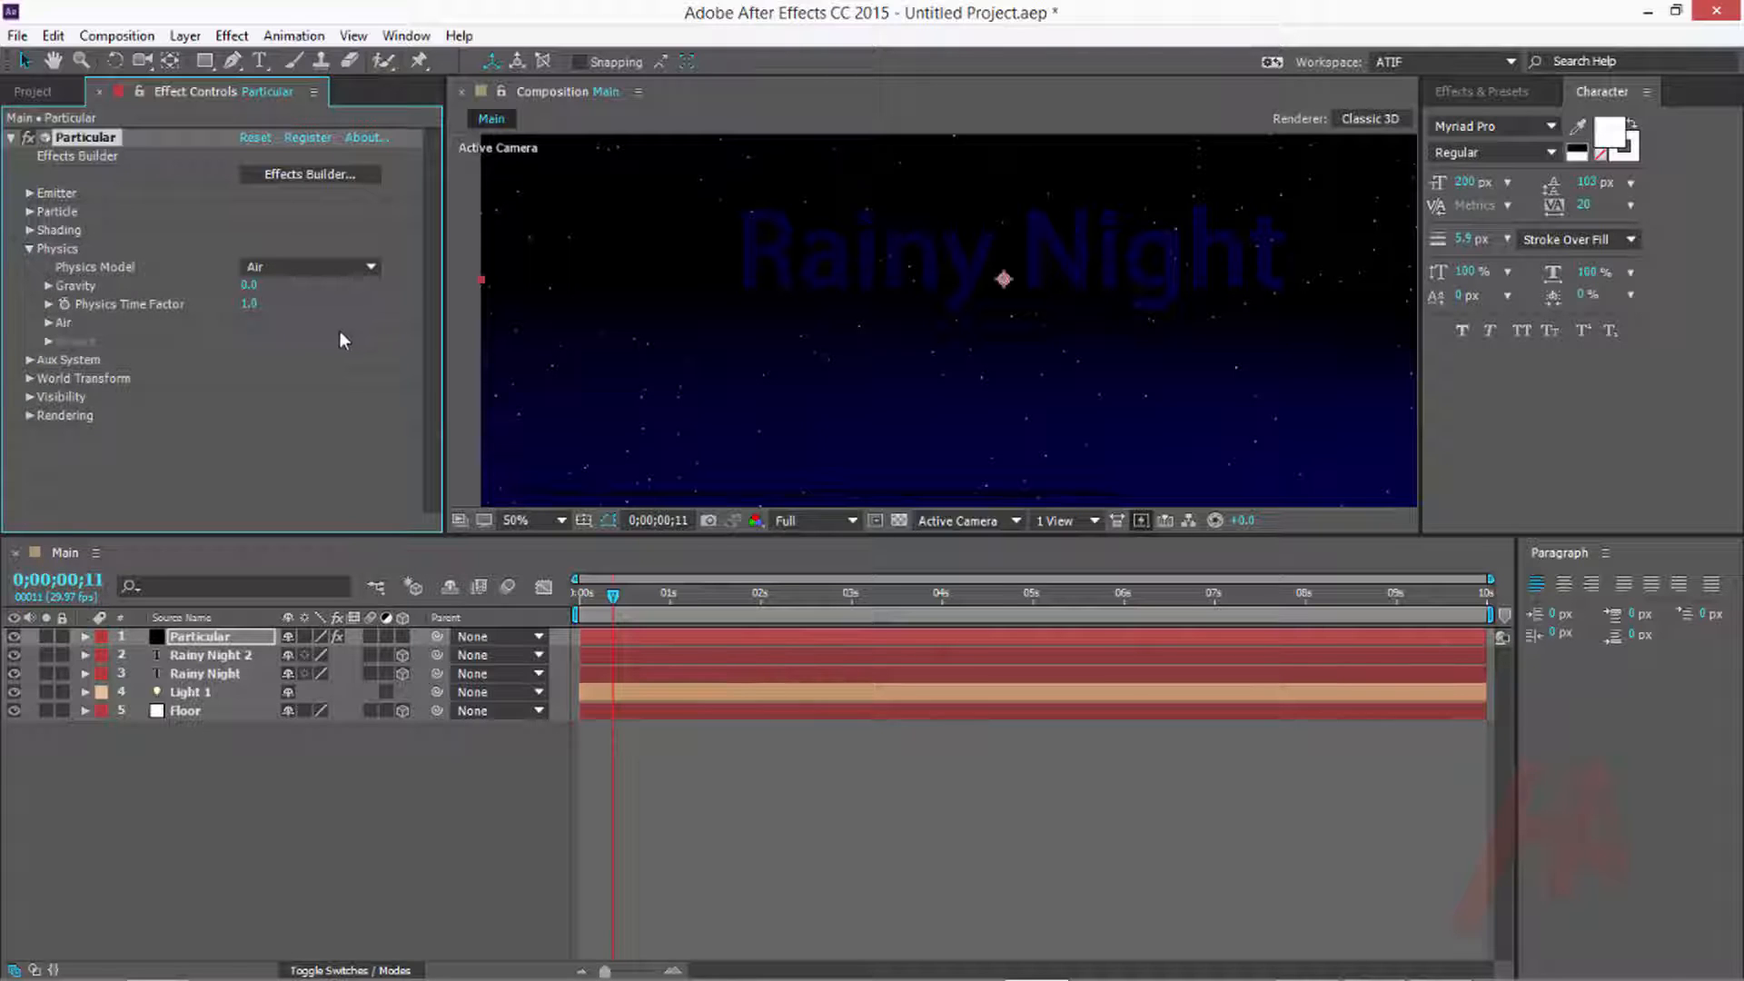
left_click(300, 268)
left_click(318, 319)
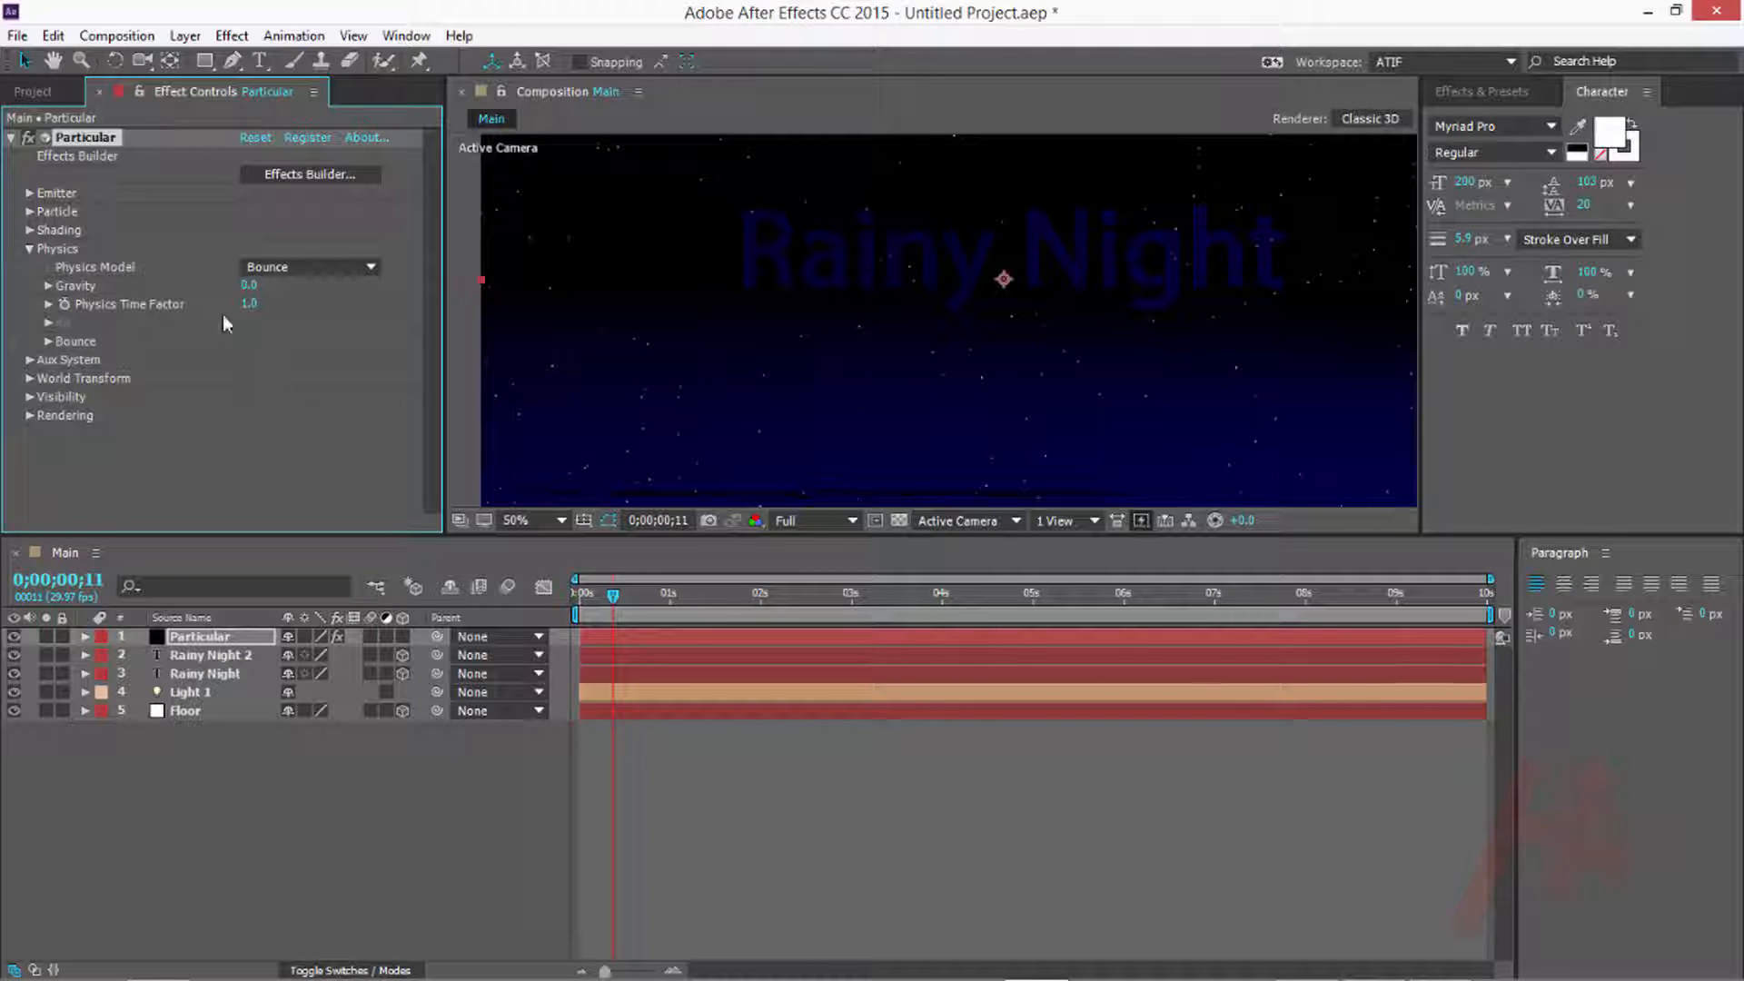
left_click(249, 285)
type("20")
key("Return")
left_click(31, 193)
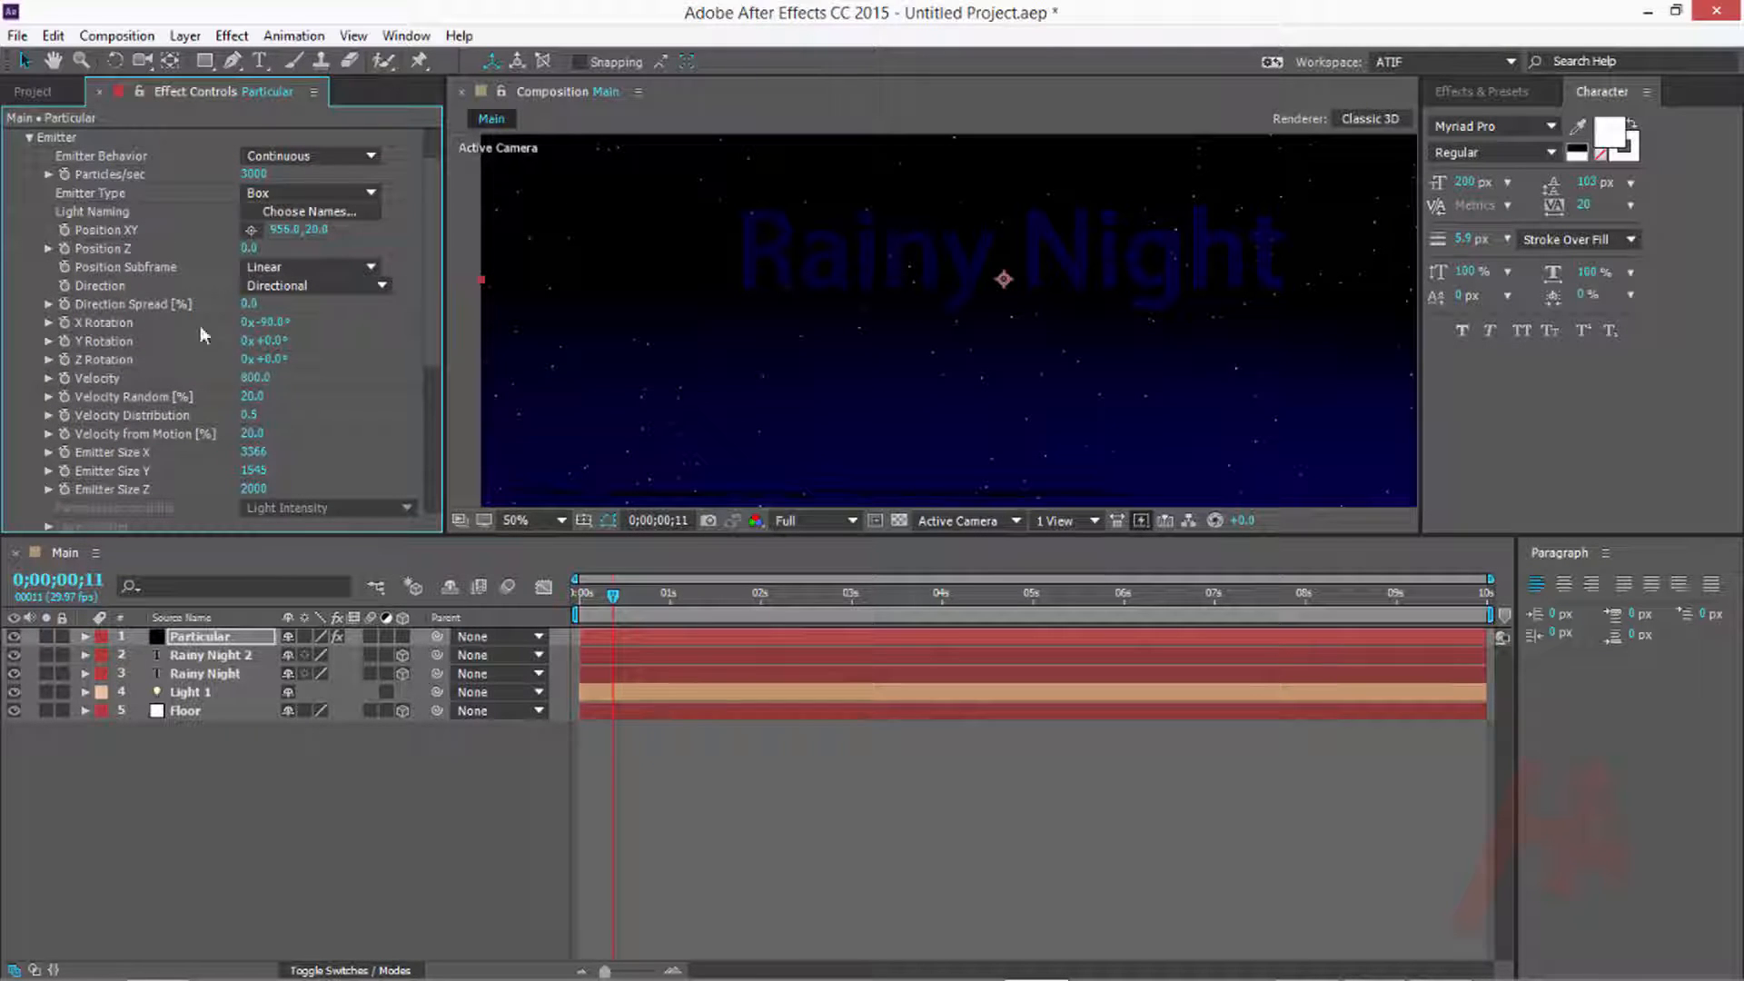
left_click(30, 138)
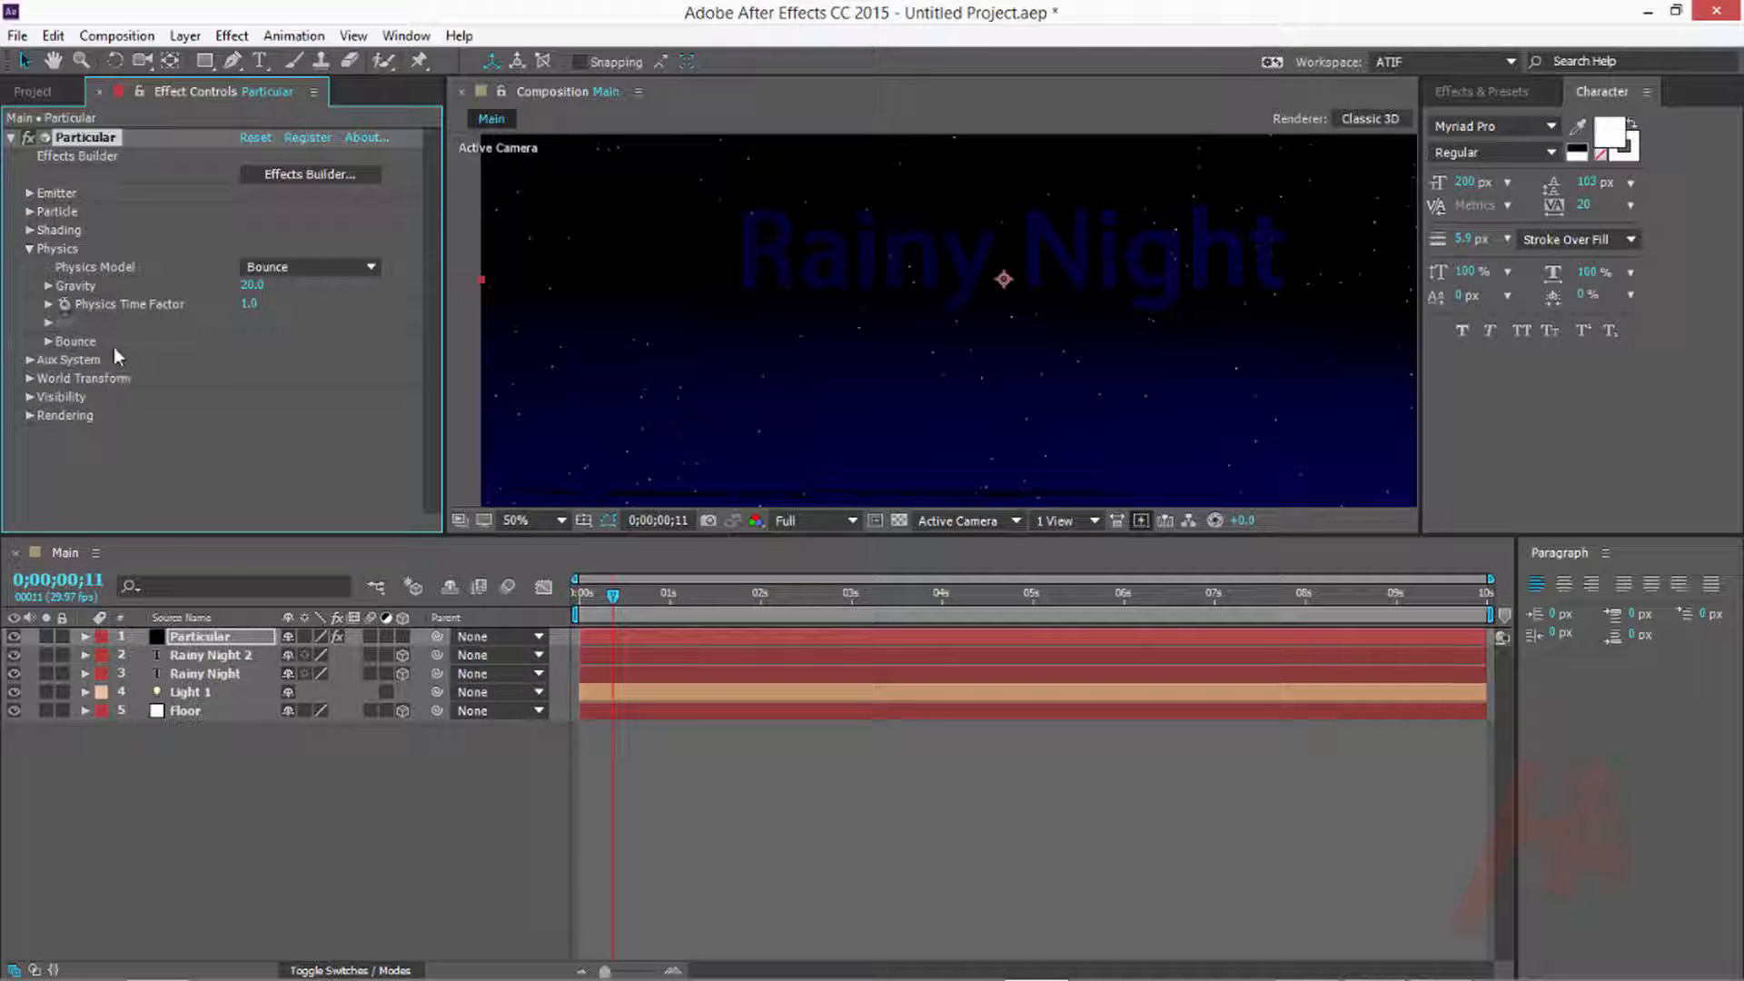
In the Bounce settings, assign the Floor layer as Floor Layer and set Collision Event to Kill
left_click(48, 340)
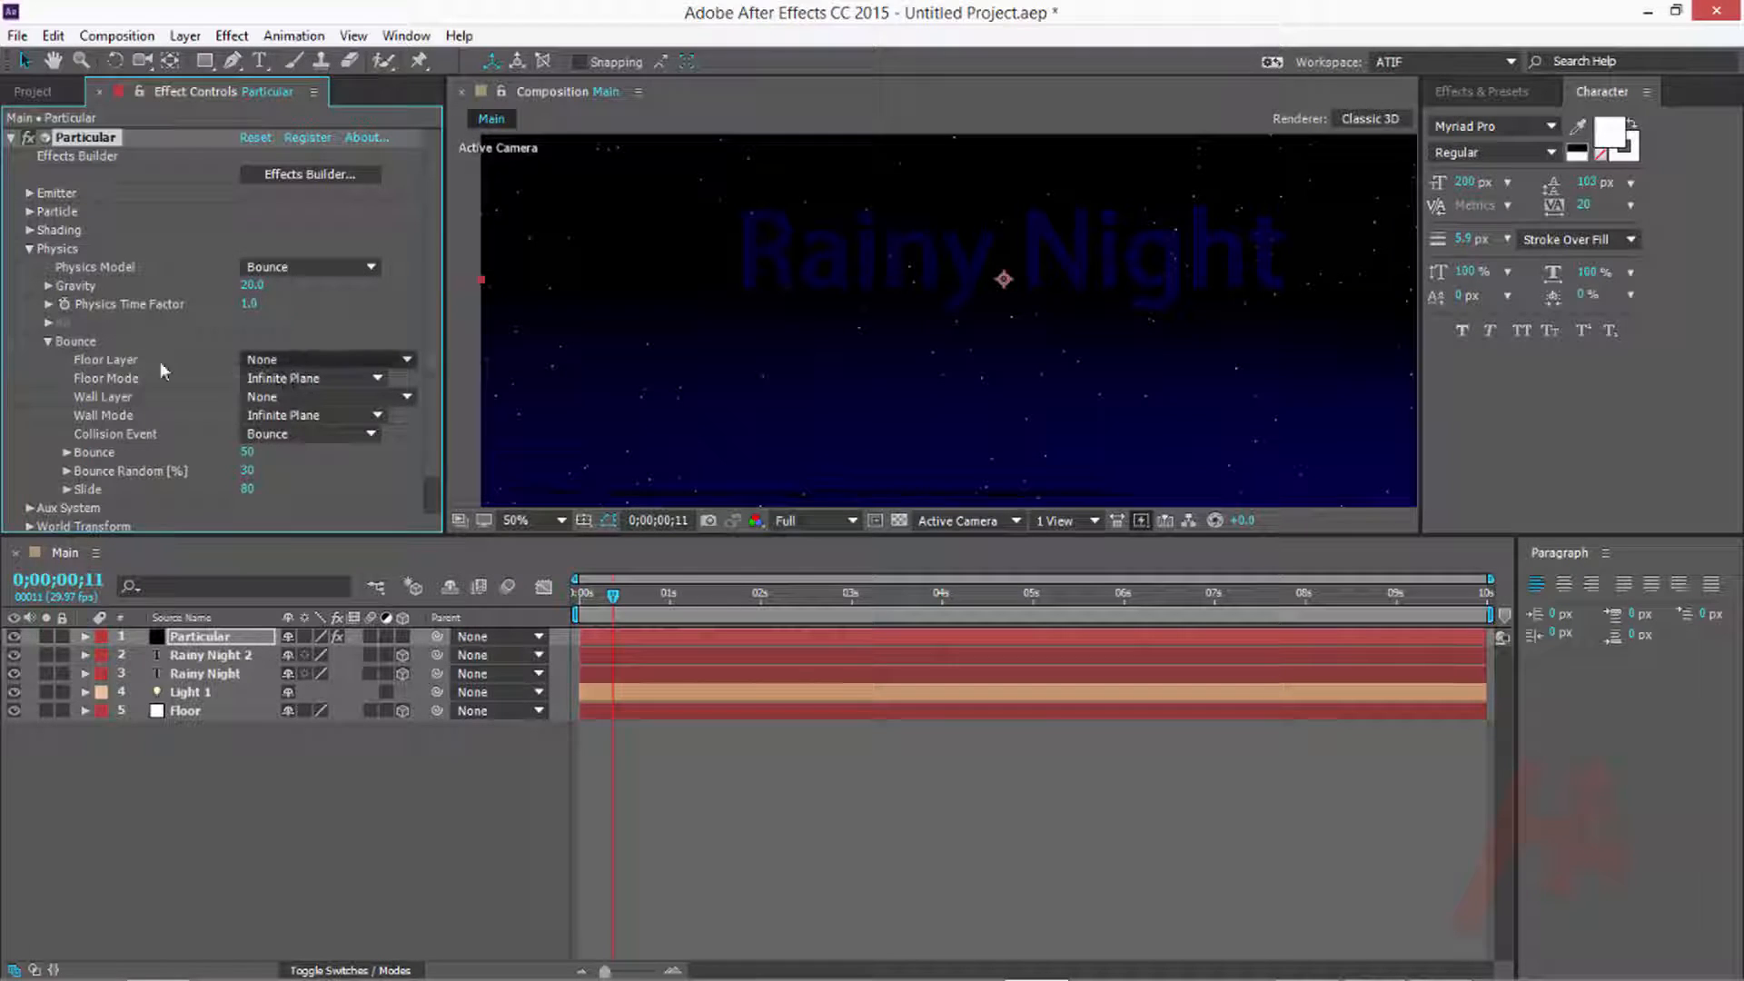
left_click(296, 364)
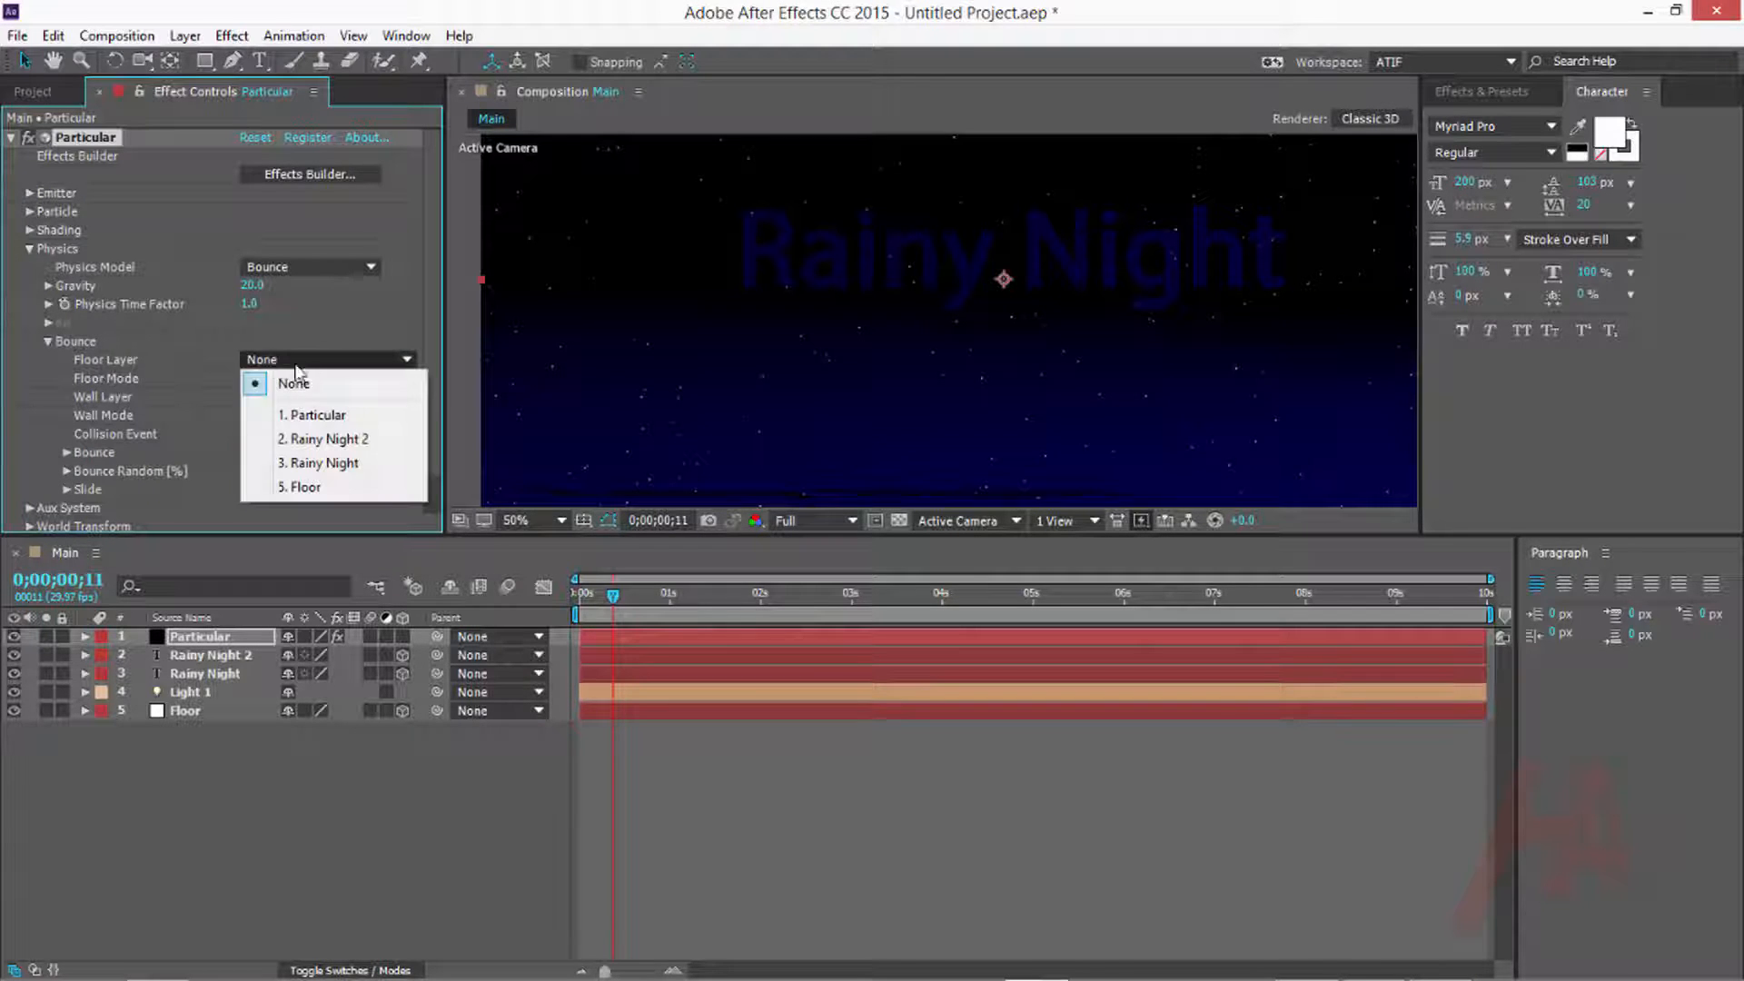
left_click(314, 486)
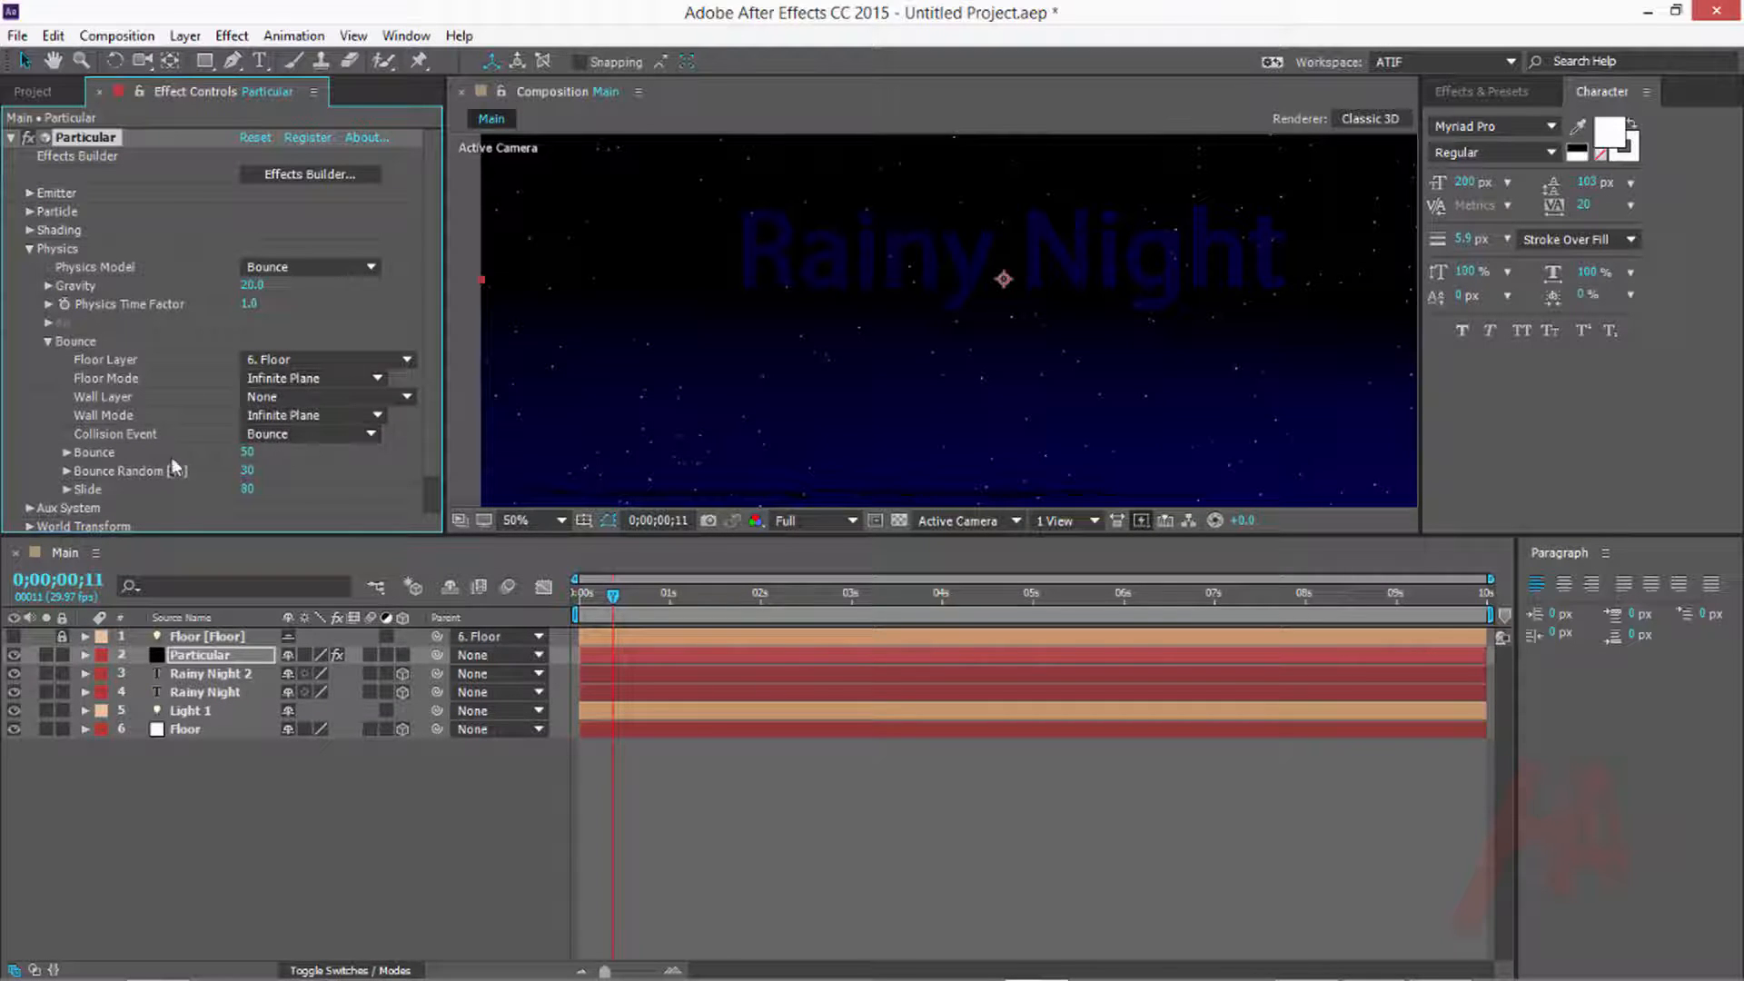
left_click(281, 434)
left_click(327, 528)
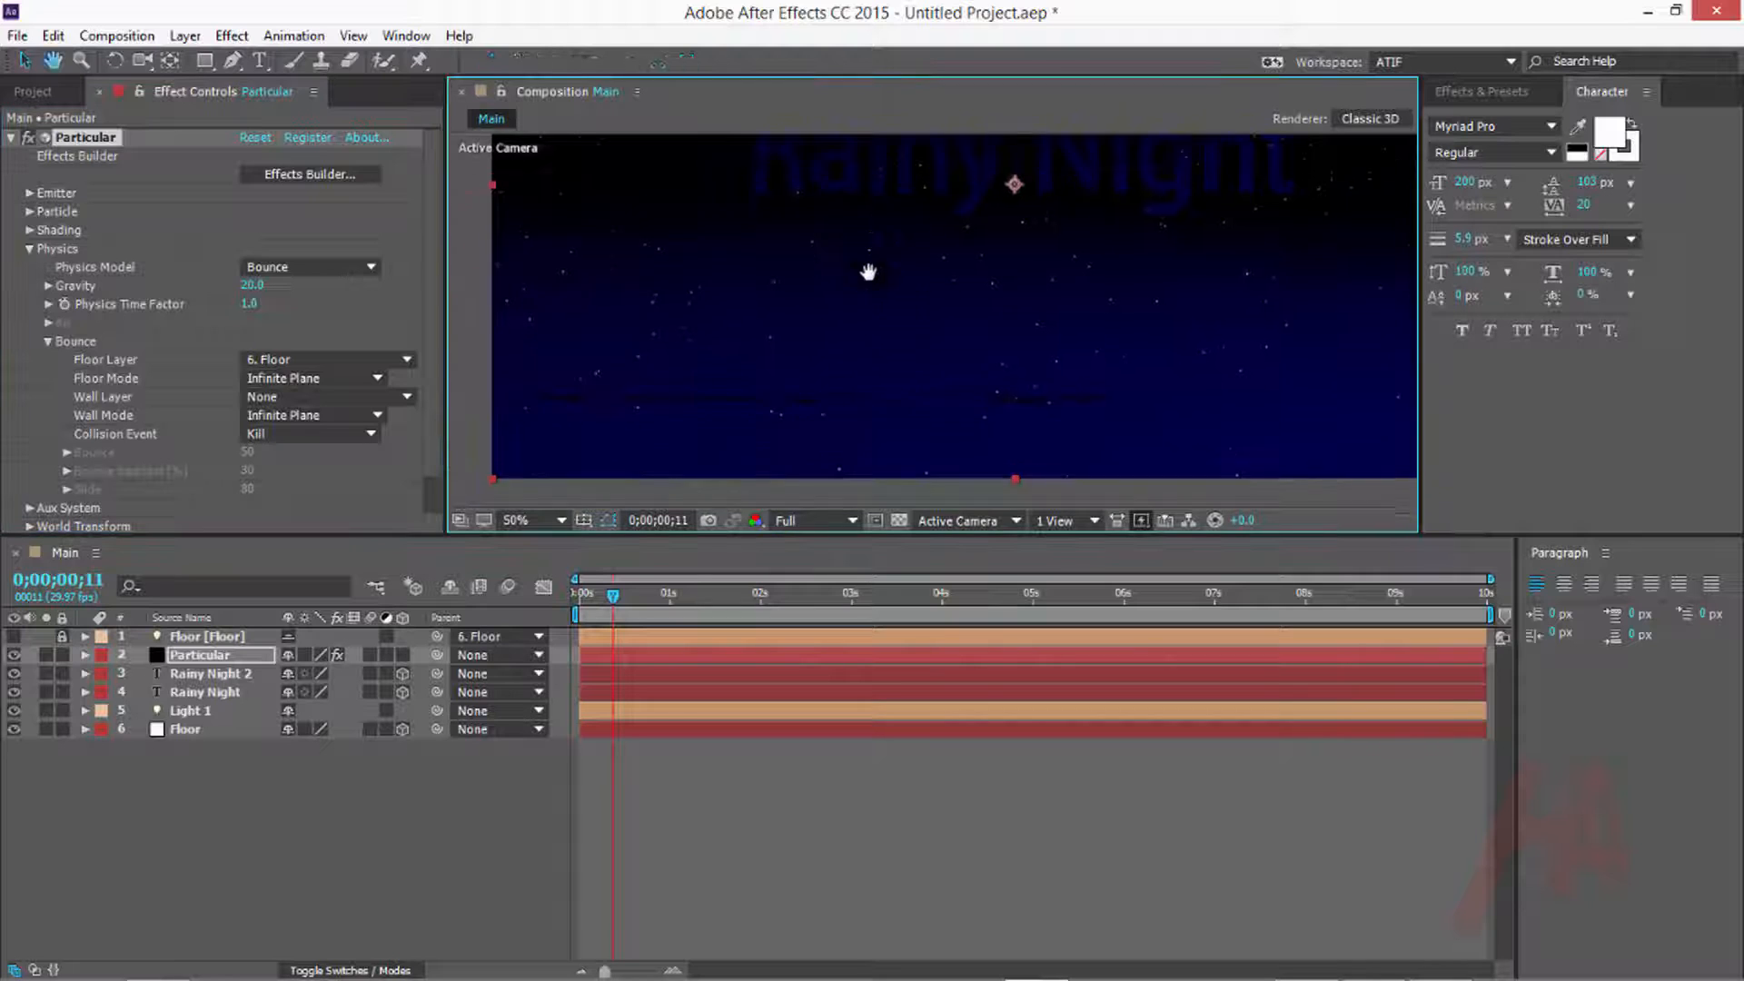
scroll(862, 303, "up", 2)
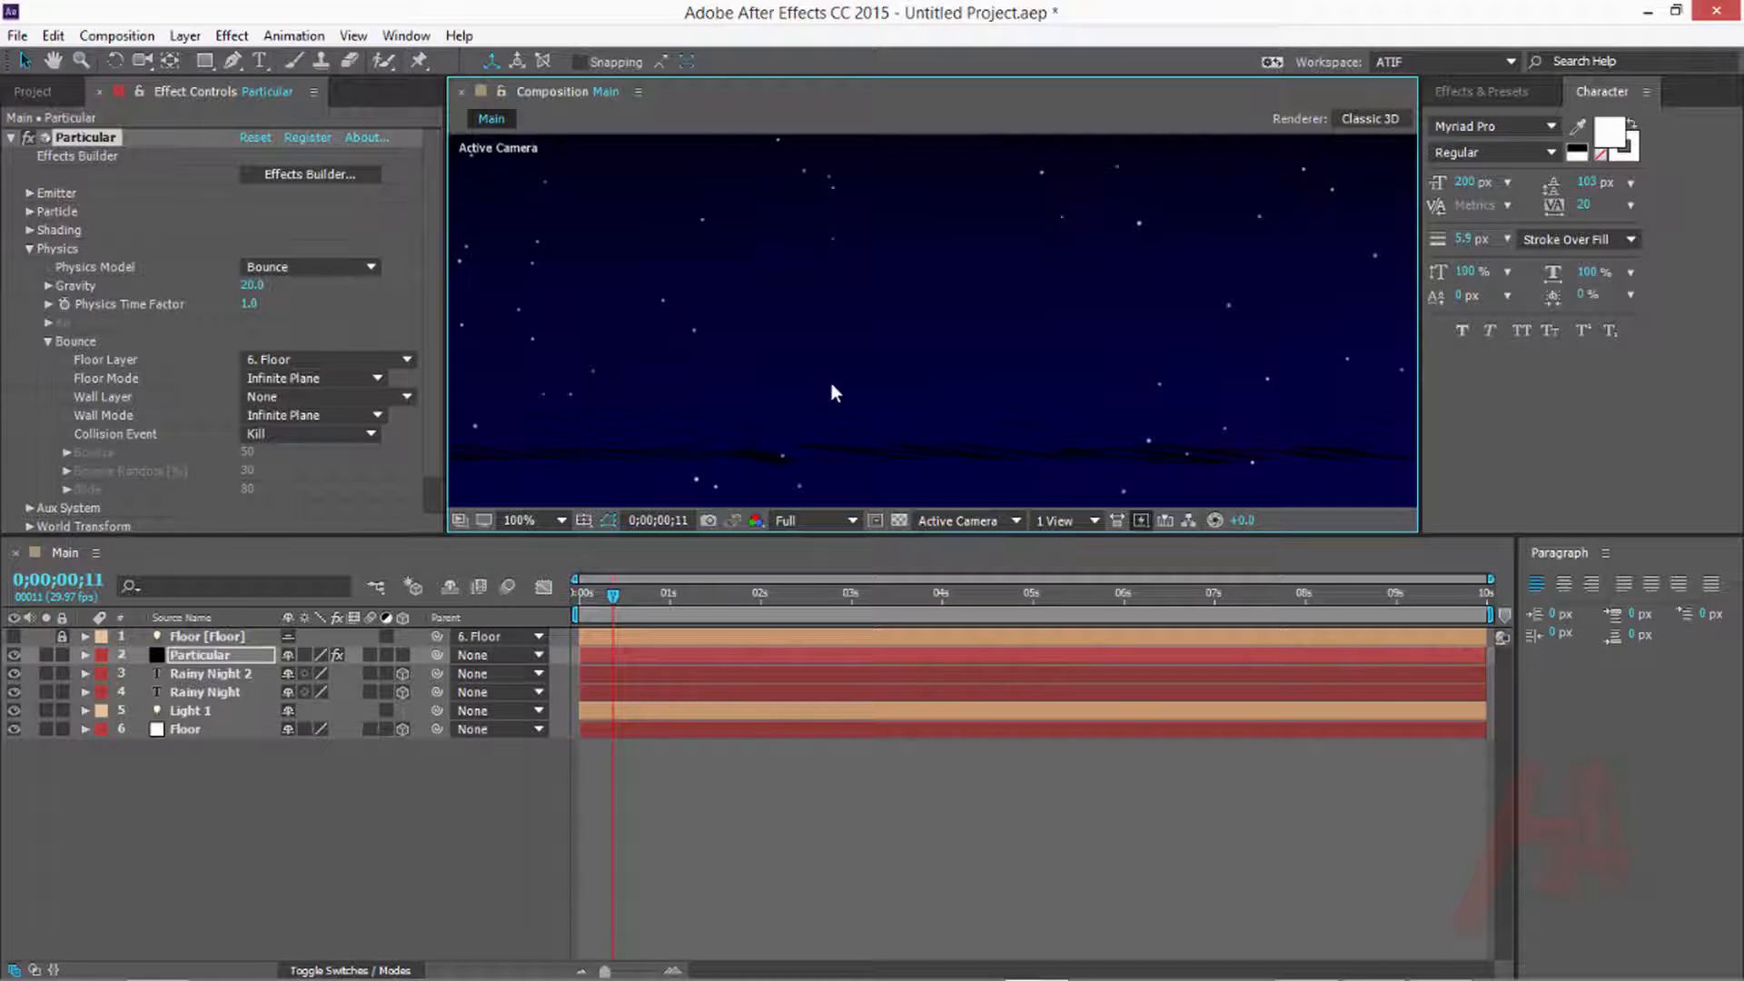
Collapse Particular's Bounce and Physics settings and expand its Aux System settings
scroll(895, 356, "down", 1)
left_click_drag(996, 267, 939, 307)
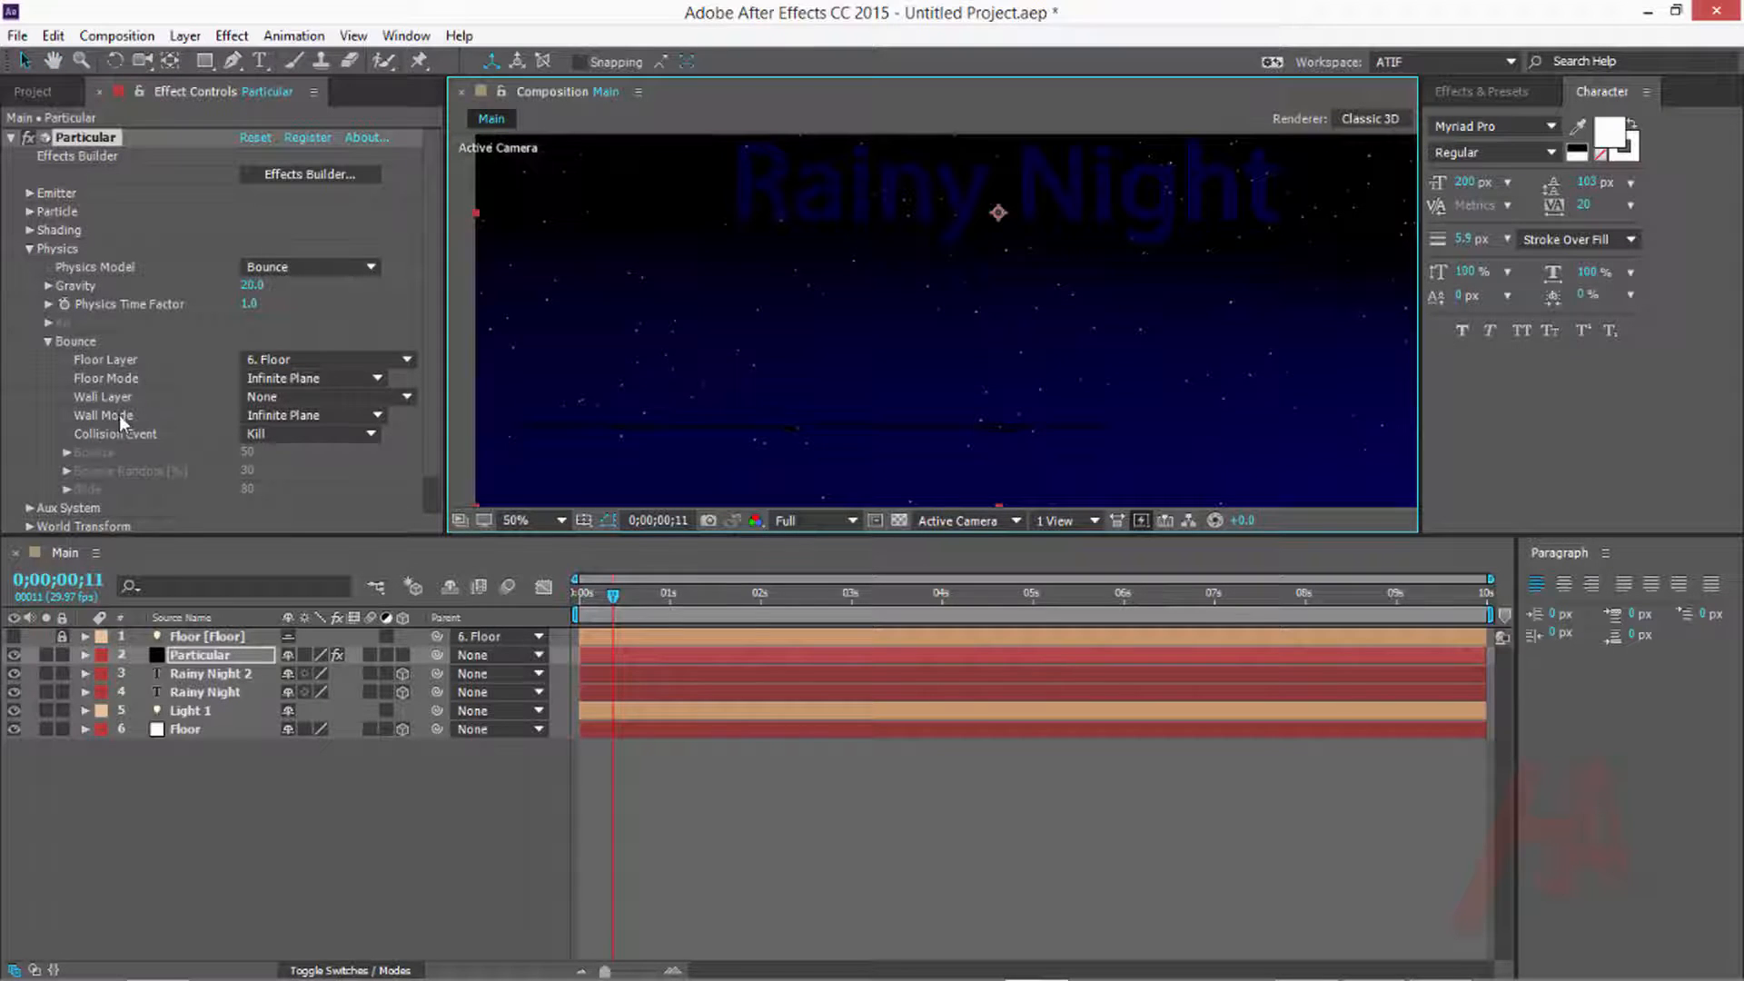
left_click(47, 340)
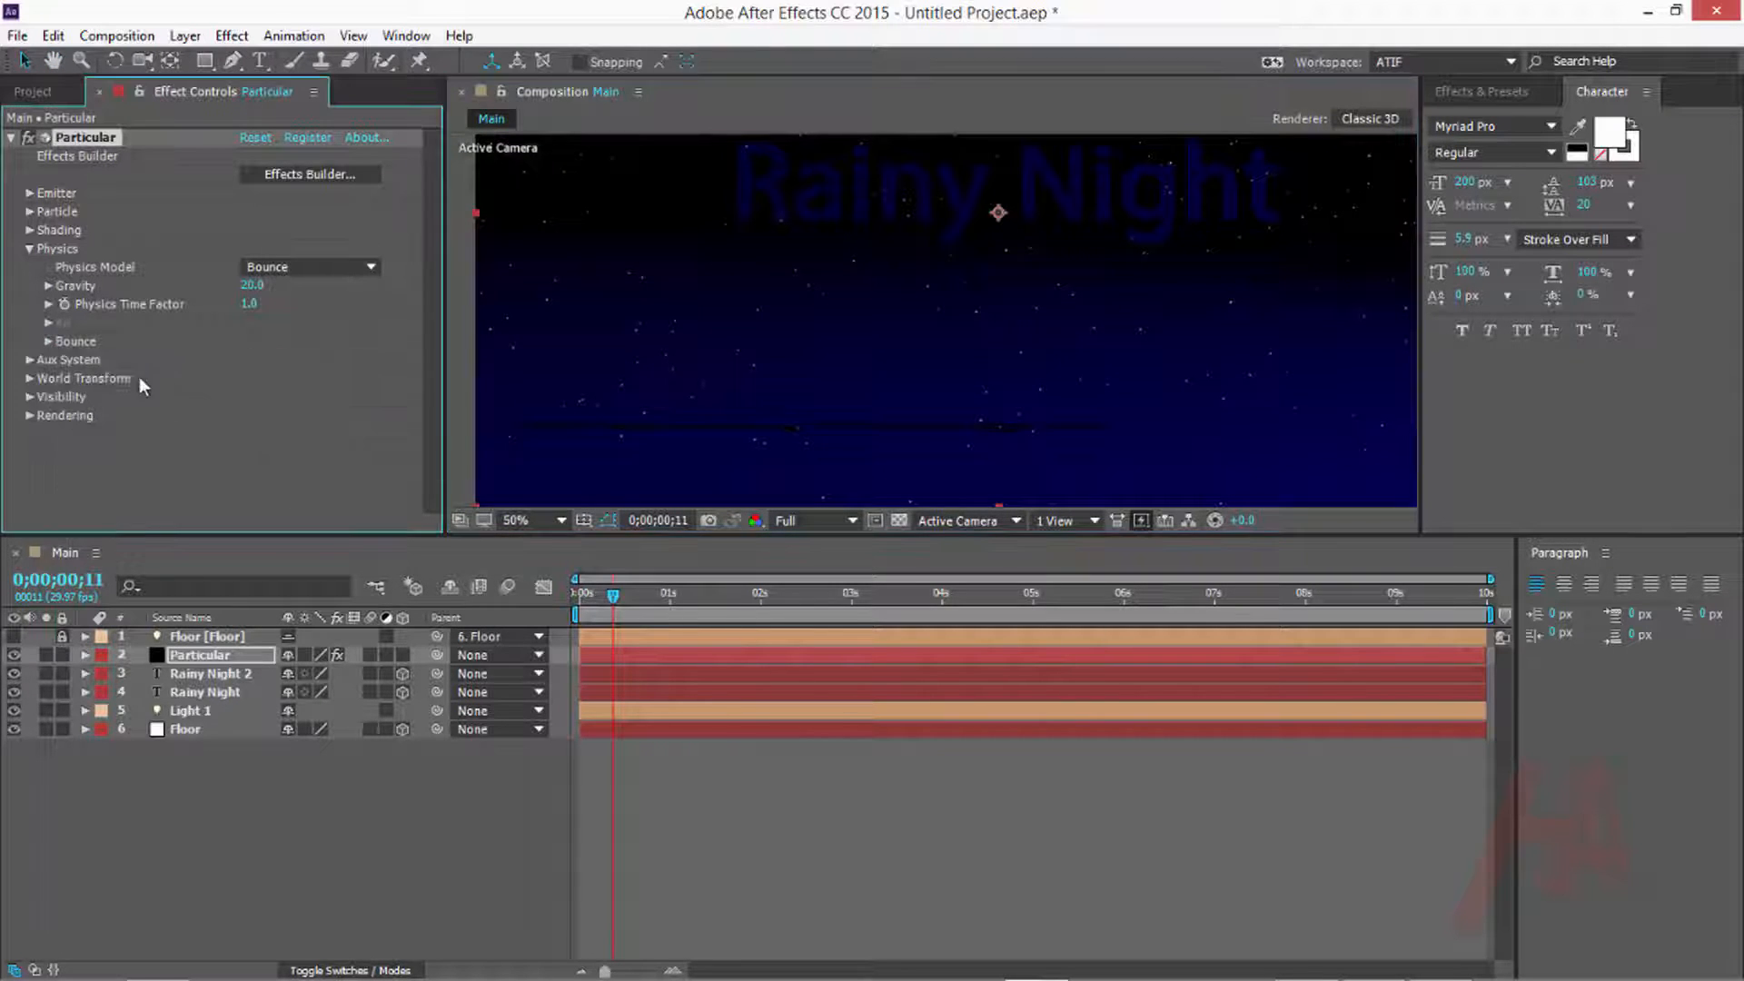
left_click(29, 248)
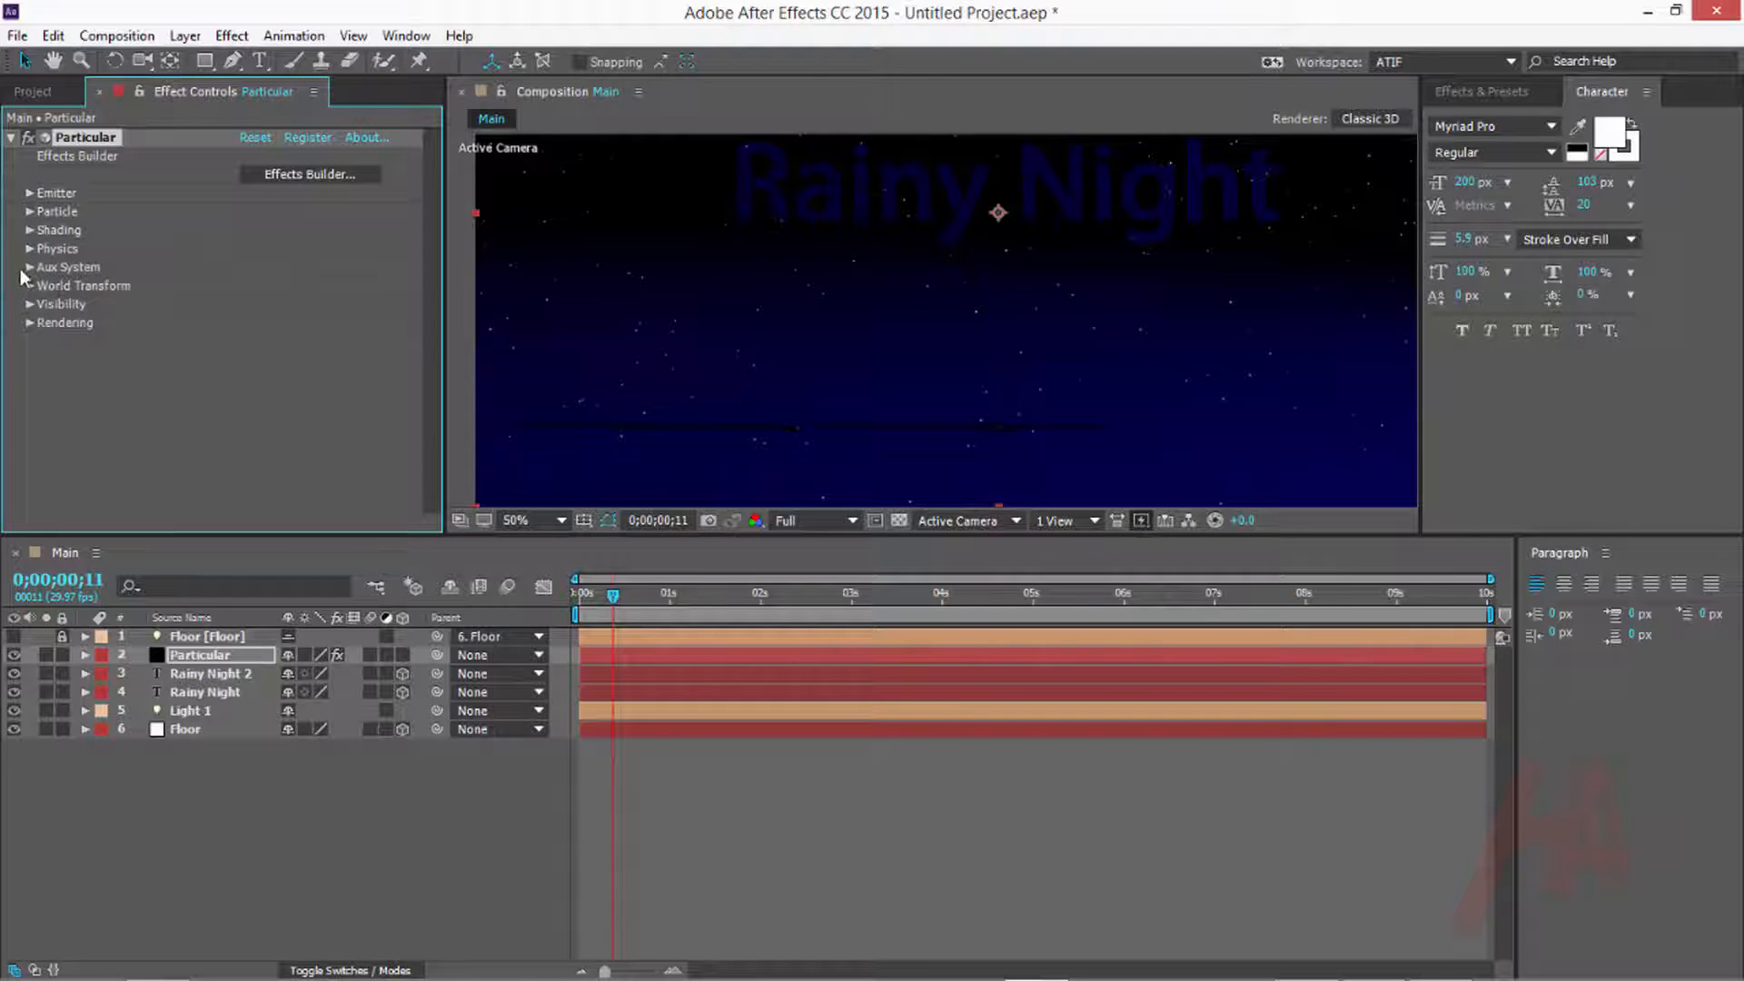
left_click(29, 268)
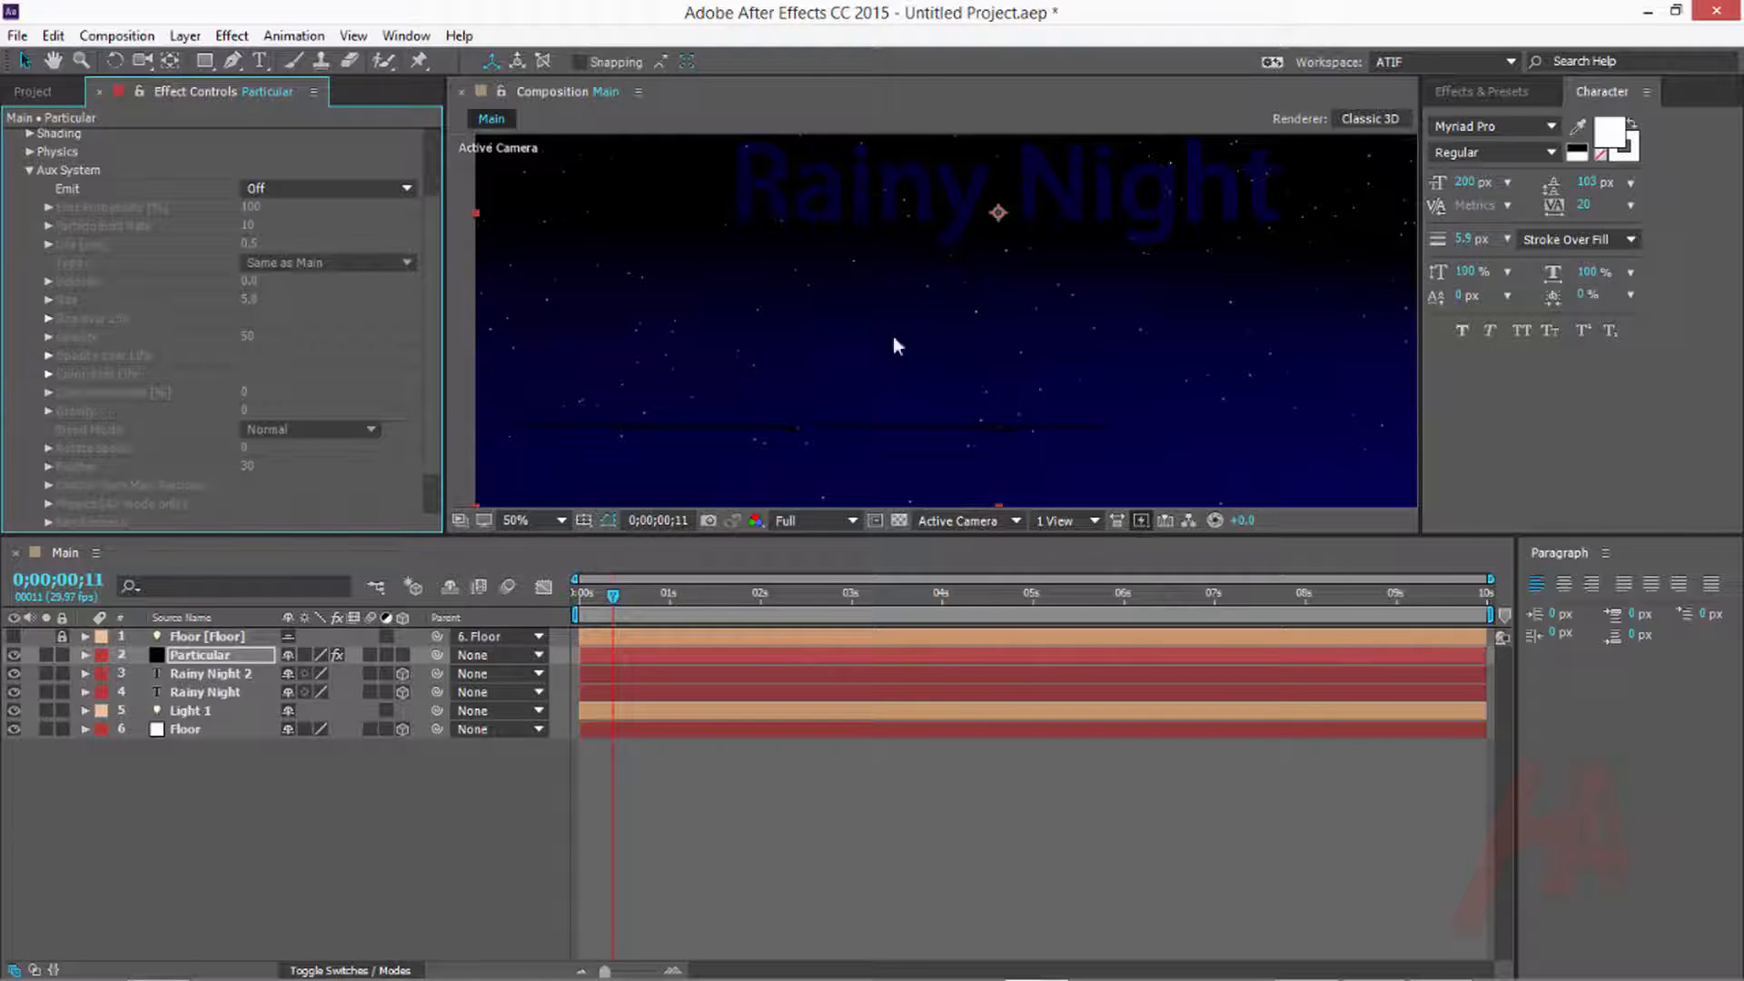
Preview the falling rain from the start with the composition view maximized, and restore the layout
left_click_drag(956, 342, 883, 373)
key("grave")
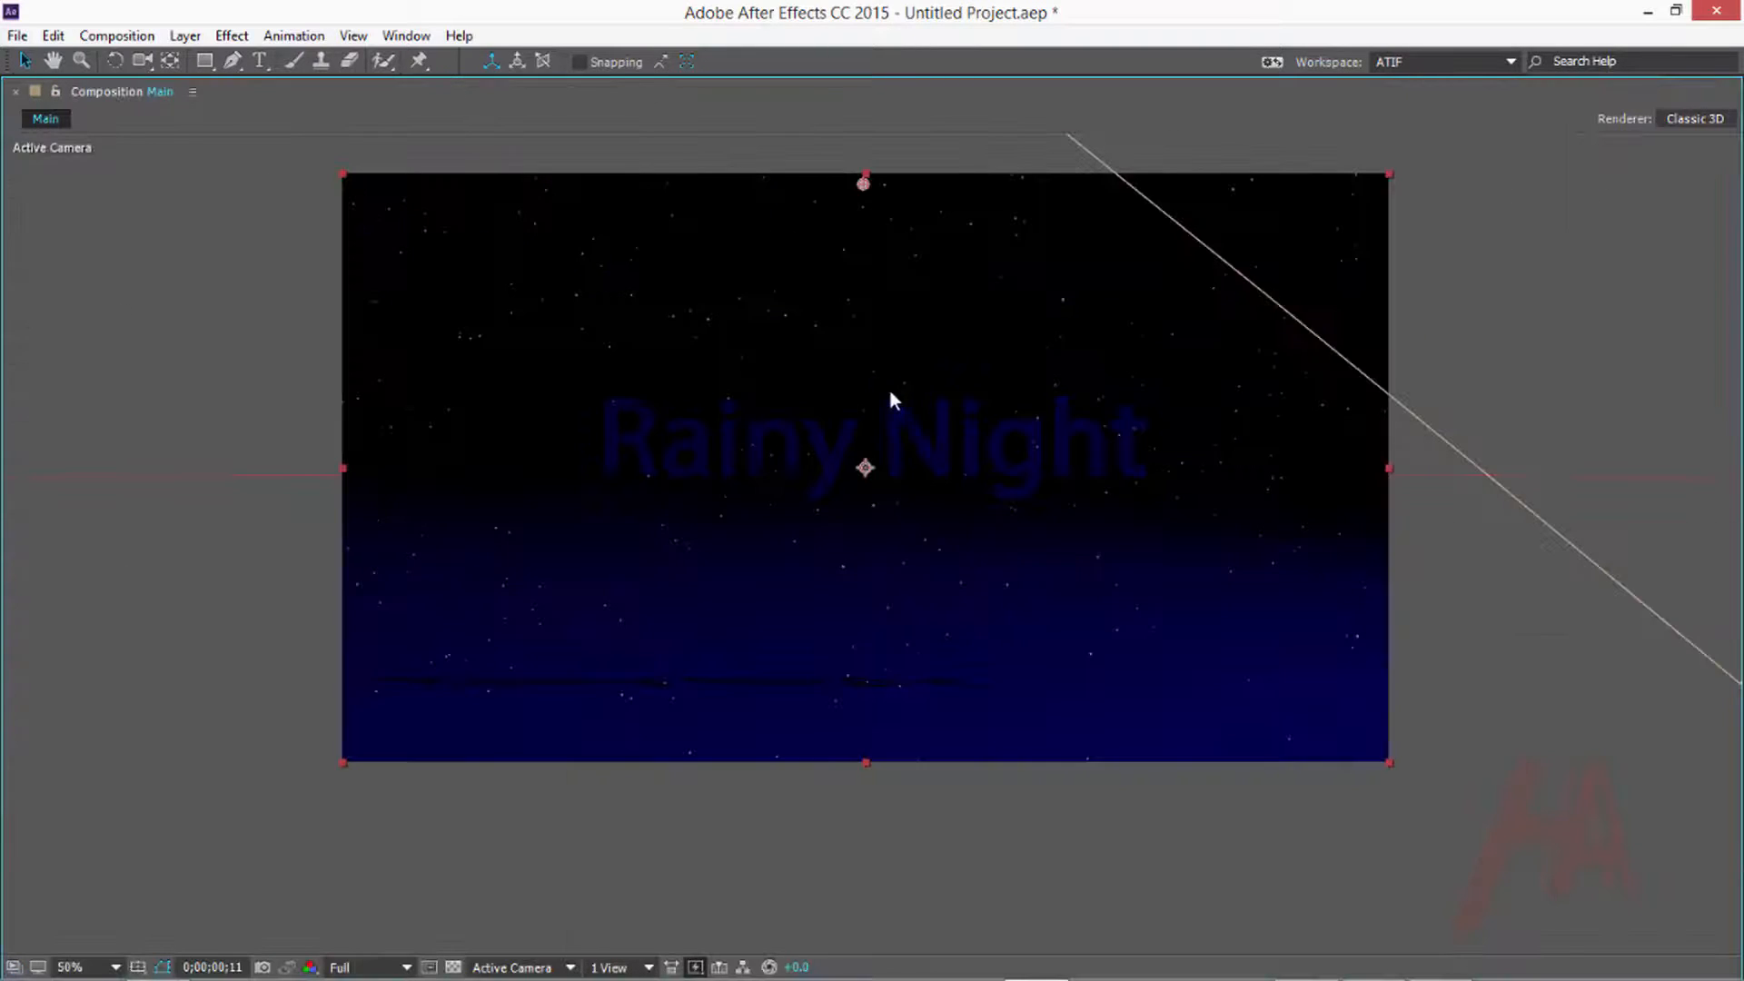
key("Home")
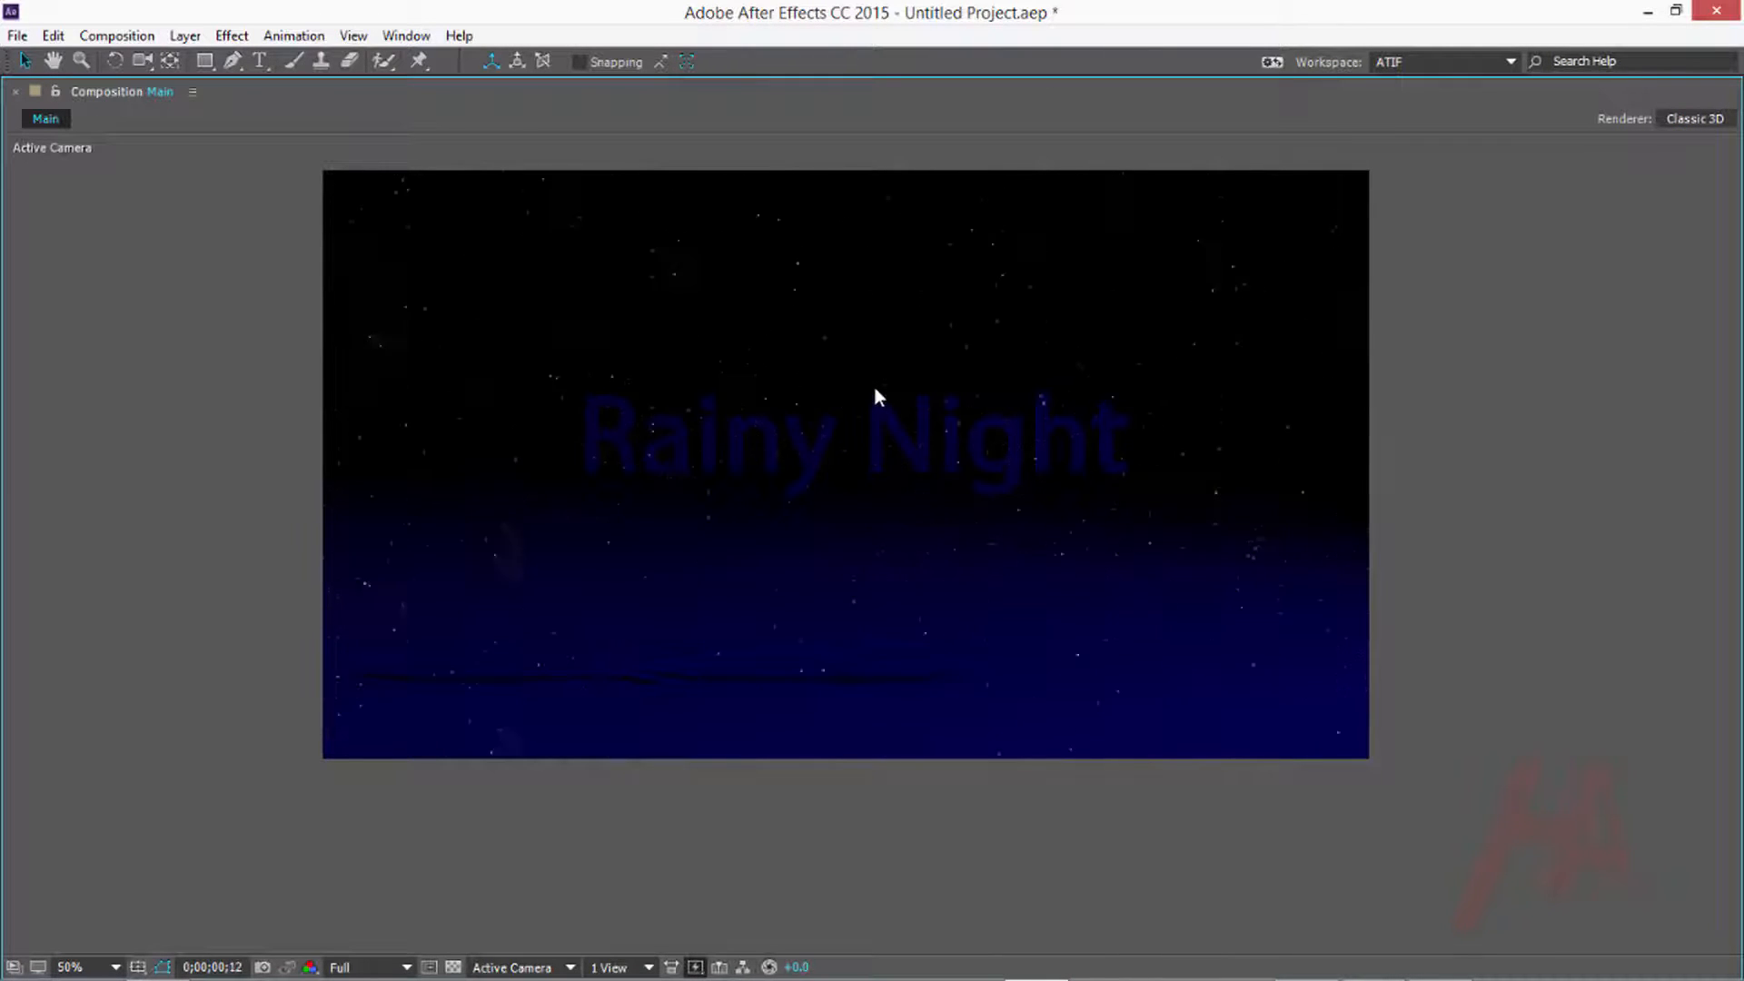
key("grave")
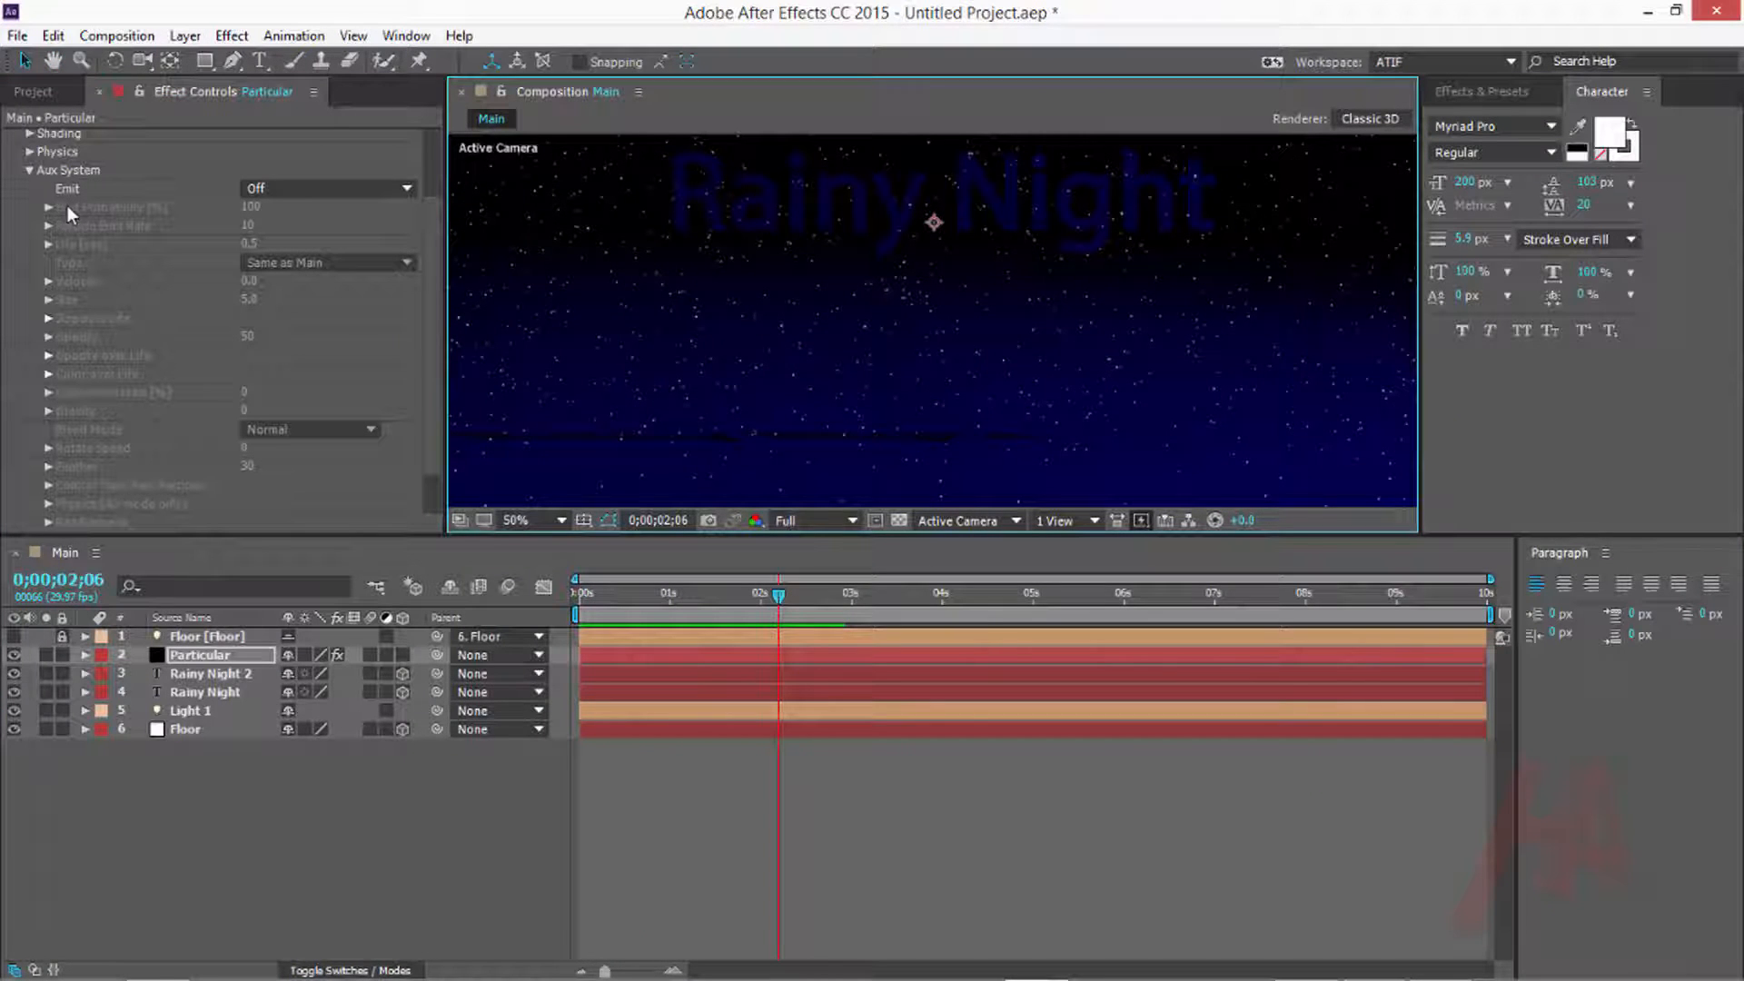
Set the Aux System's Emit option to At Bounce Event so splashes spawn where the rain hits the floor
left_click(292, 191)
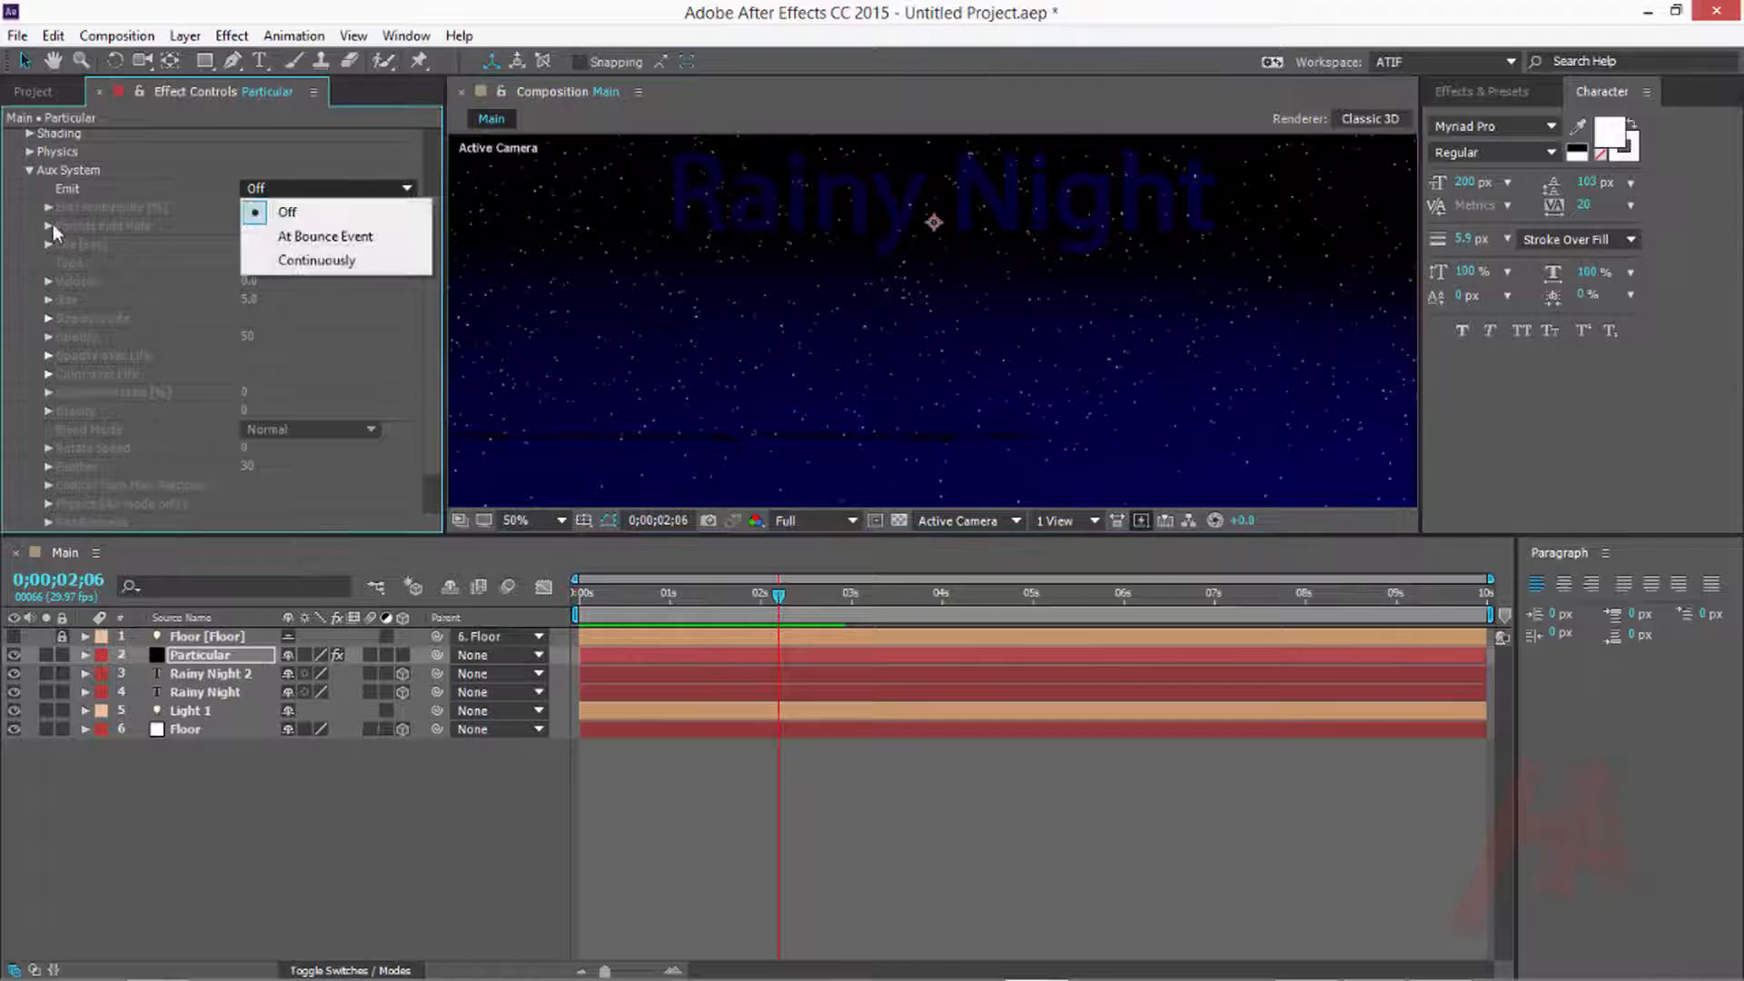
left_click(376, 240)
left_click_drag(1004, 417, 1069, 352)
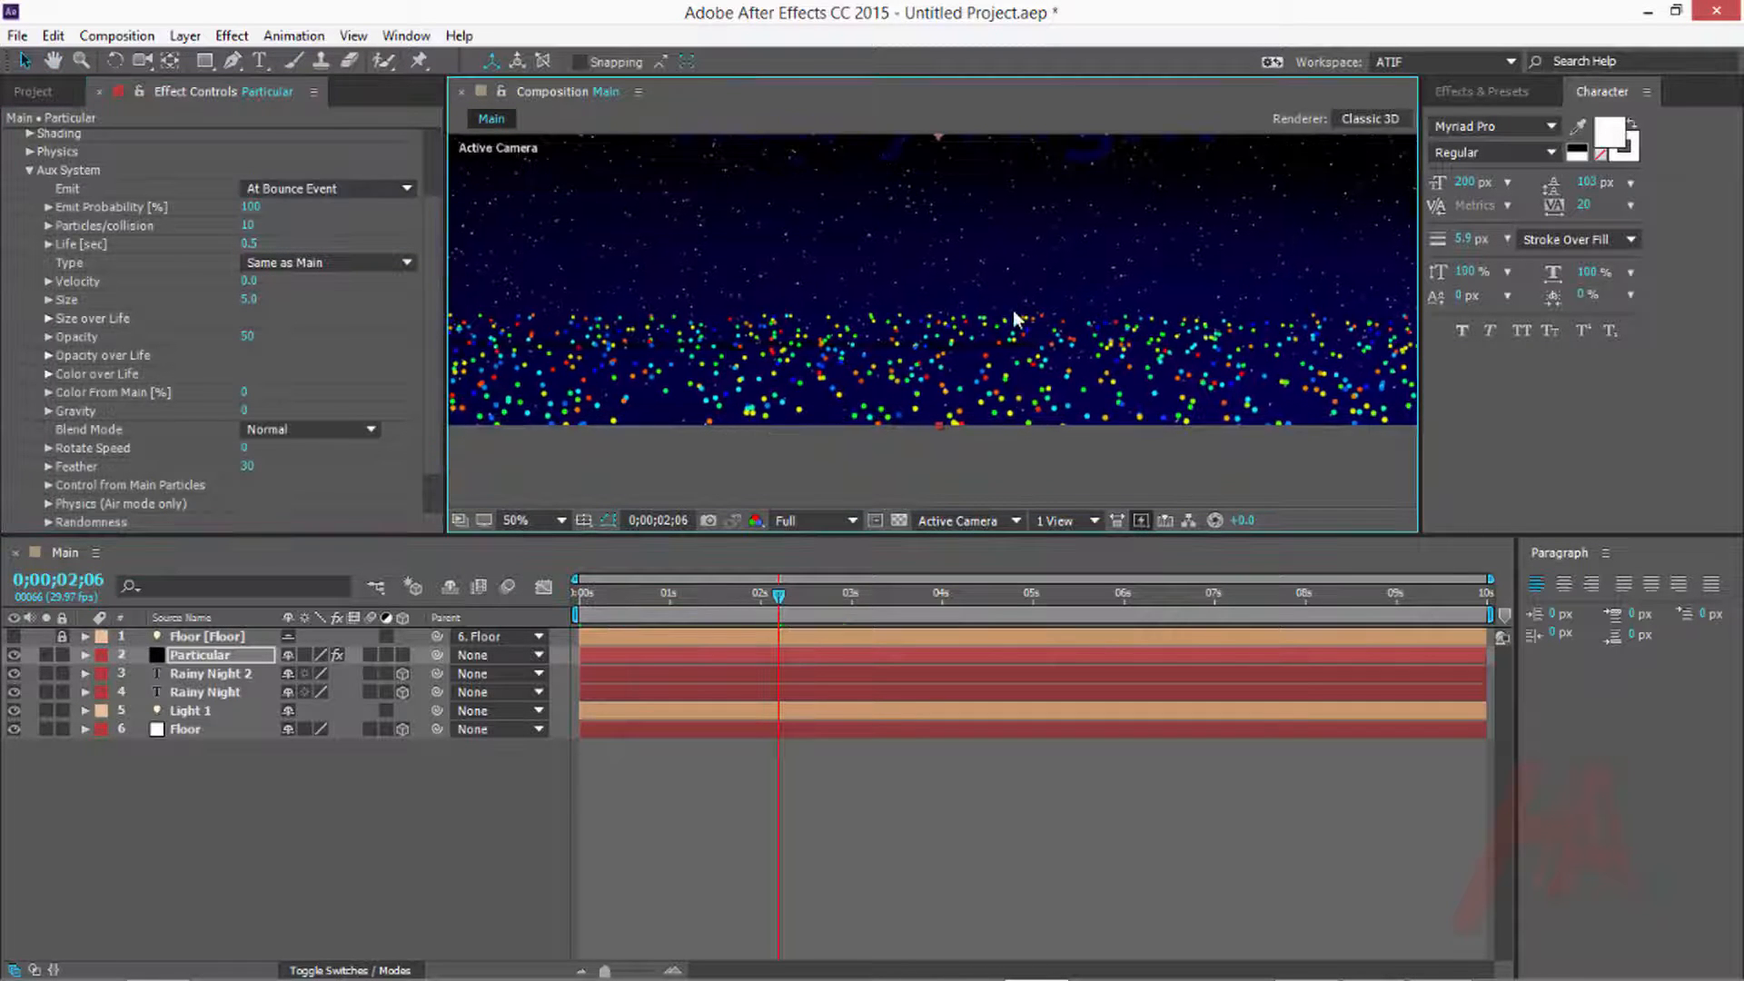
left_click_drag(909, 374, 907, 374)
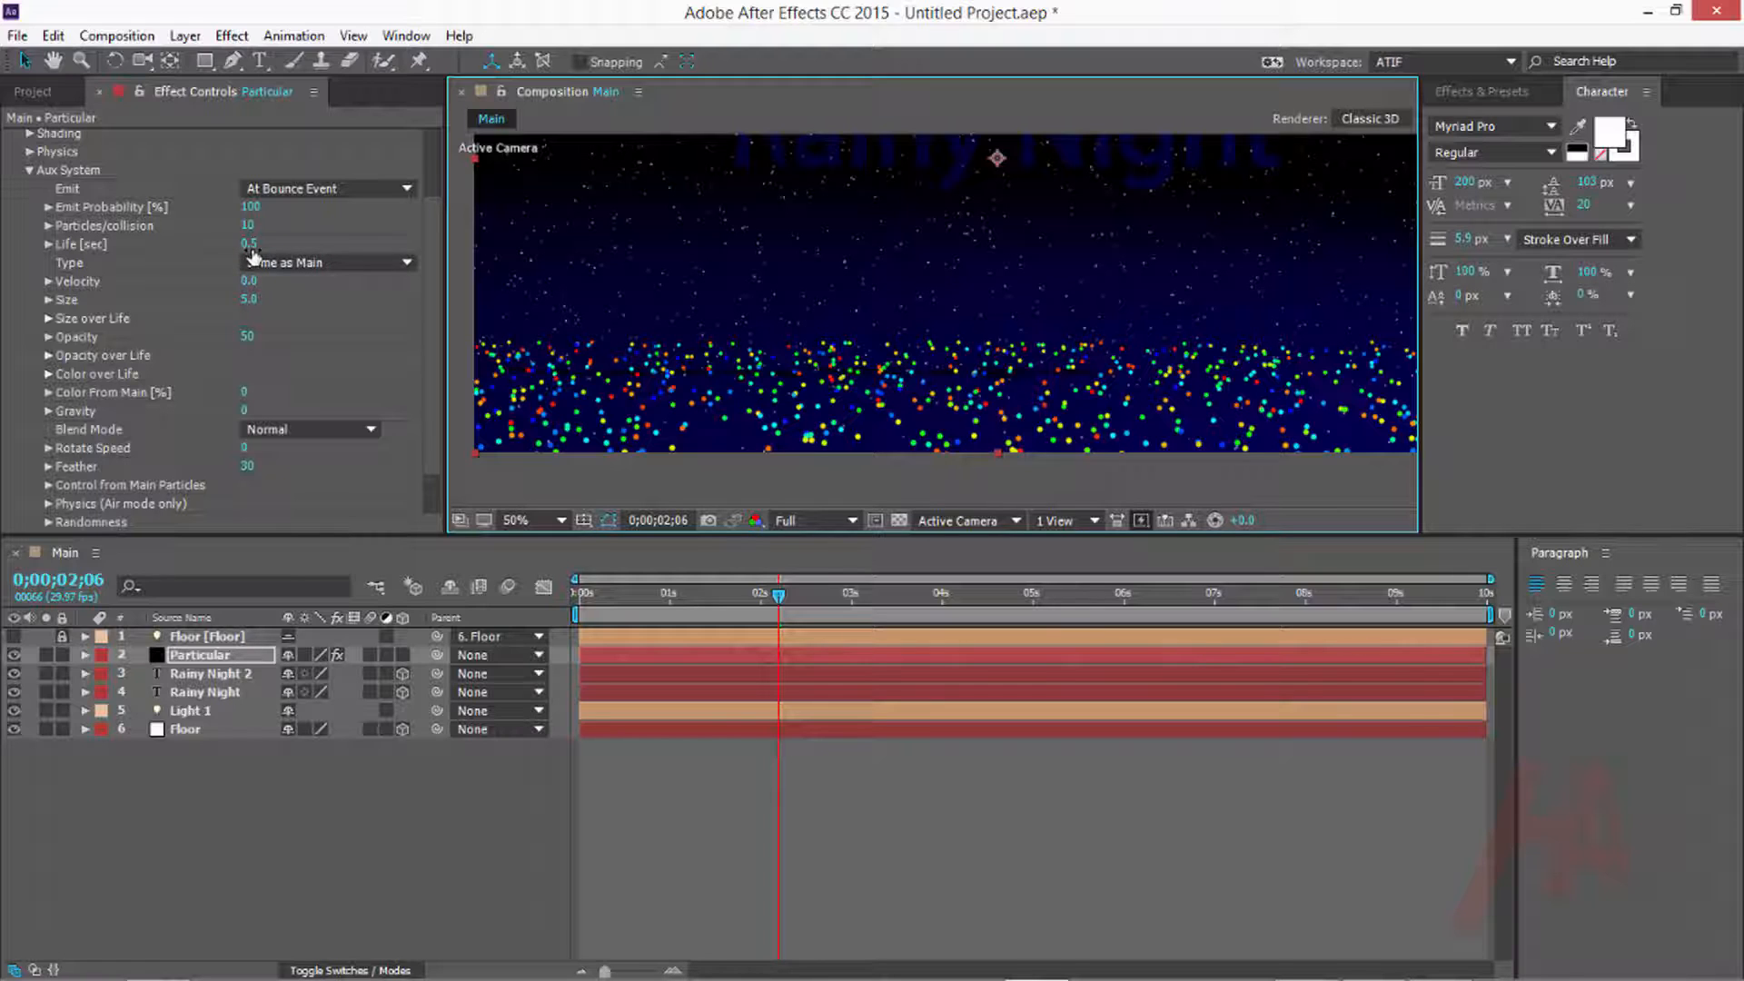
left_click(396, 471)
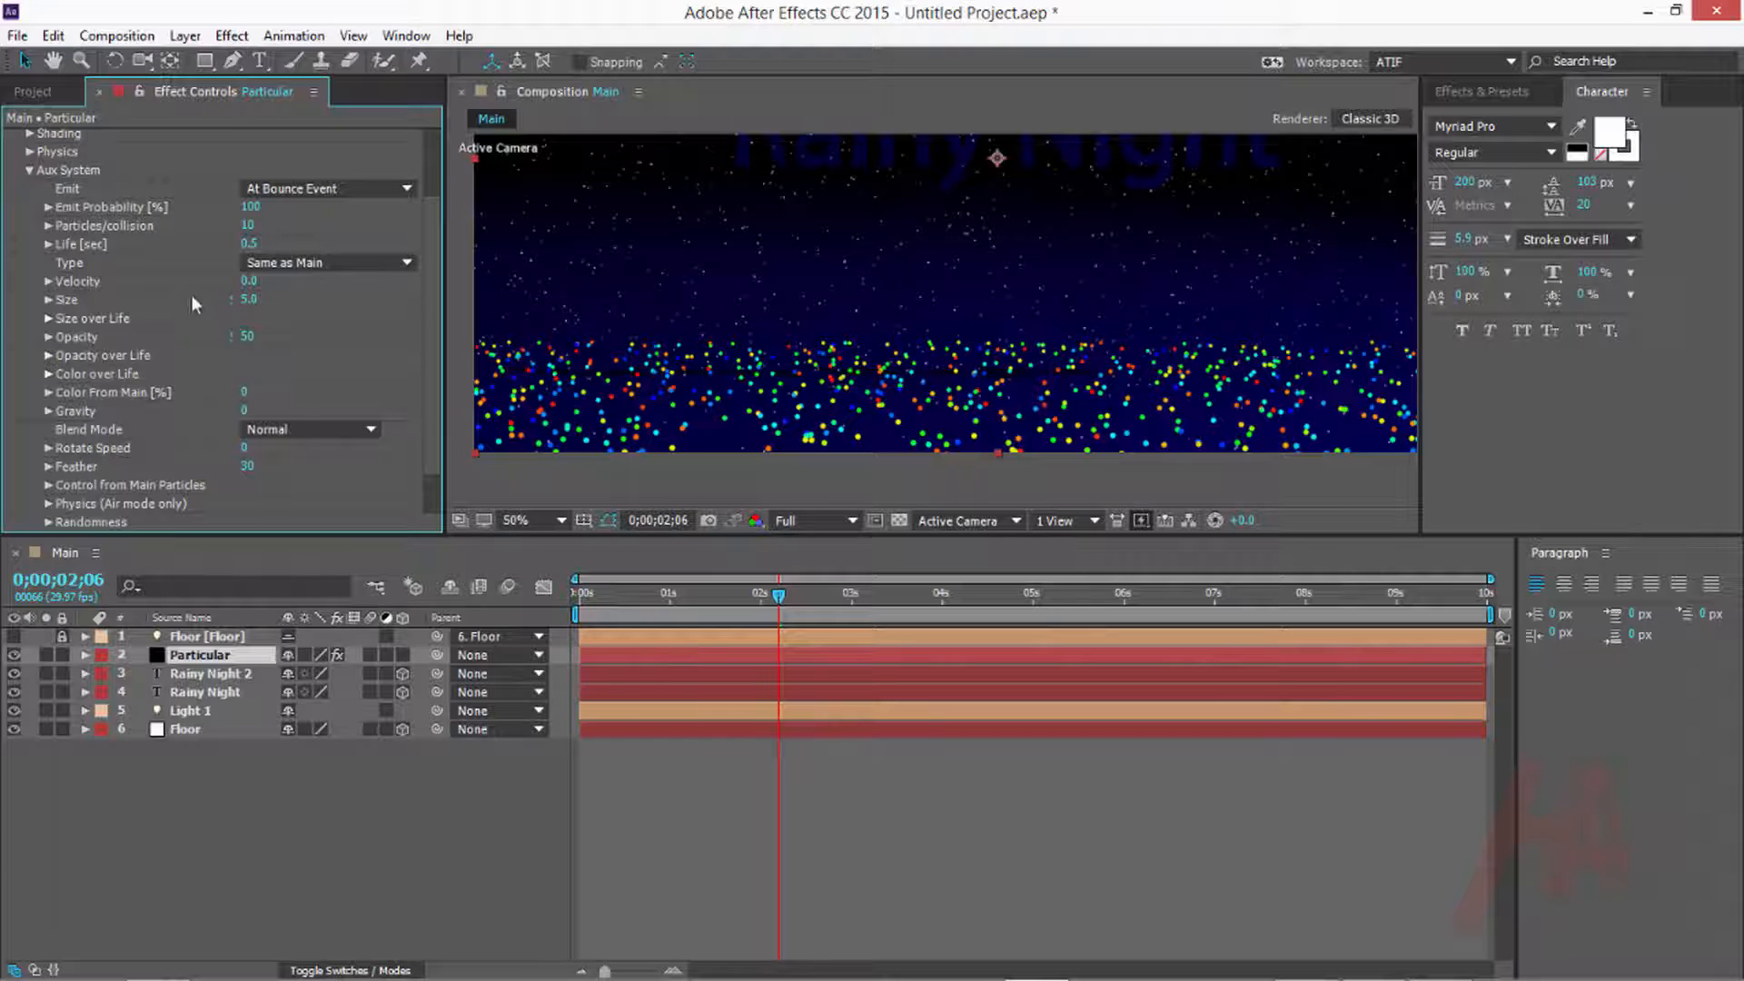
Set the Aux System's Velocity to 100 and its Size to 2
left_click(247, 282)
type("100")
key("Return")
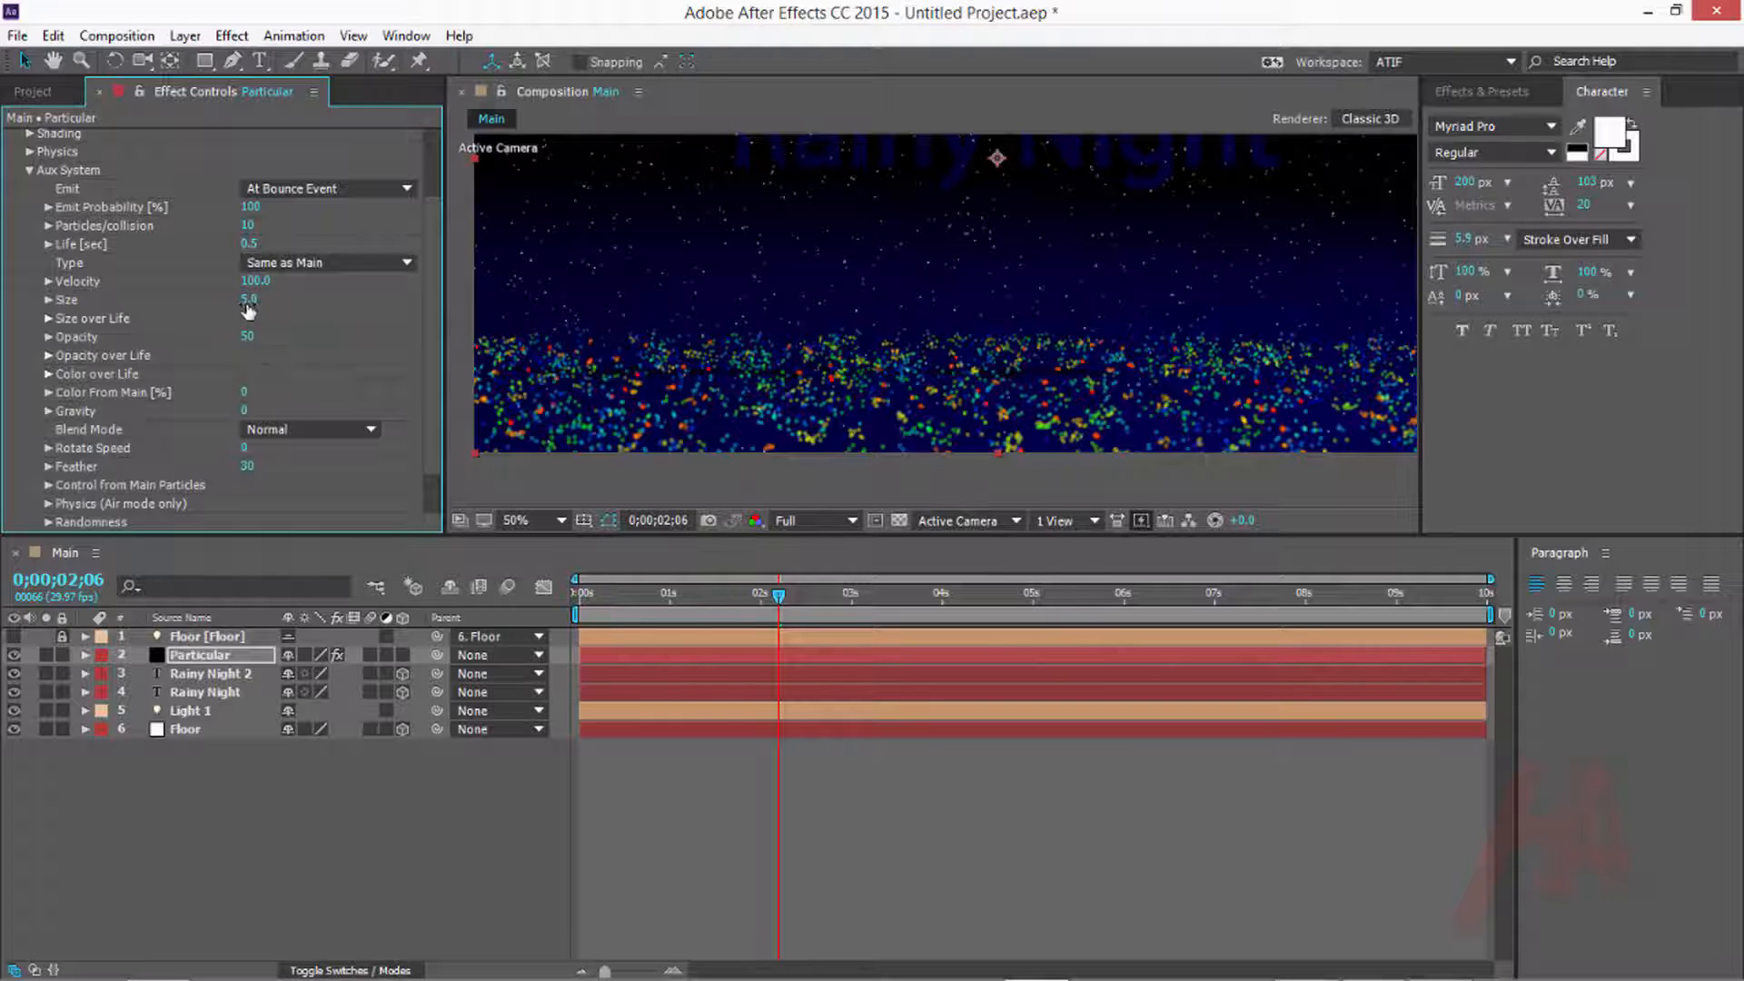
left_click(249, 299)
key("Return")
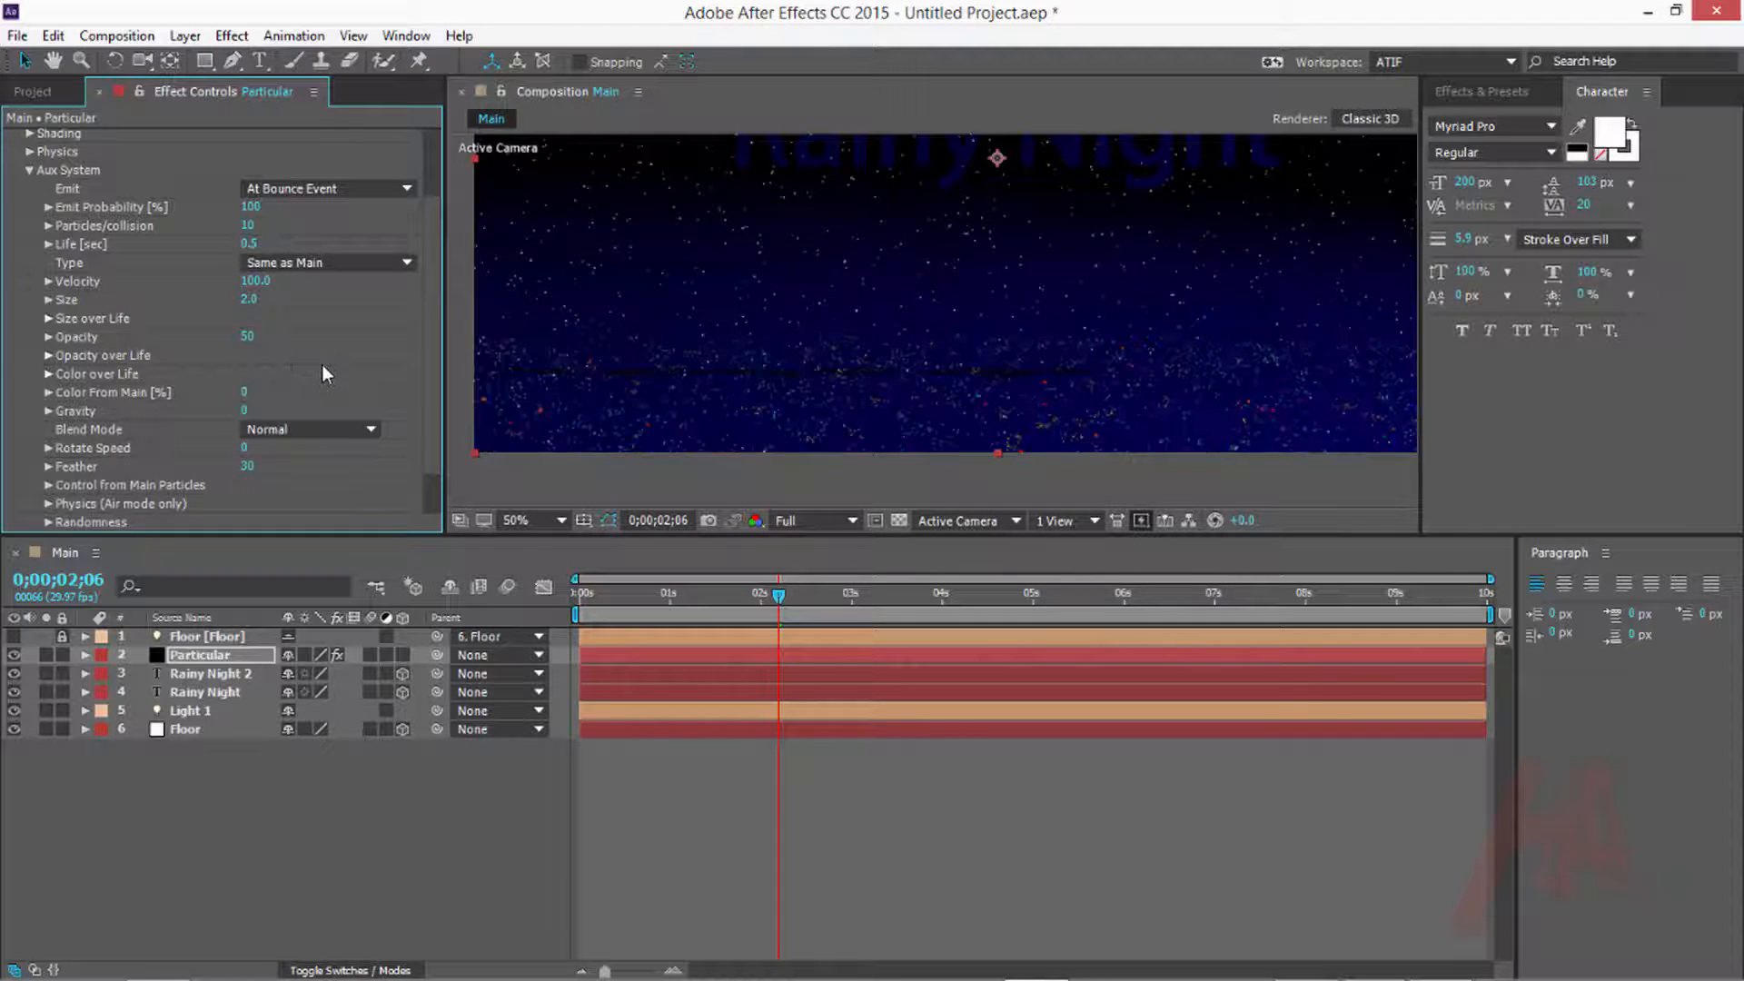
Apply a preset curve to the aux particles' Opacity over Life and collapse that setting
left_click(49, 354)
left_click(385, 350)
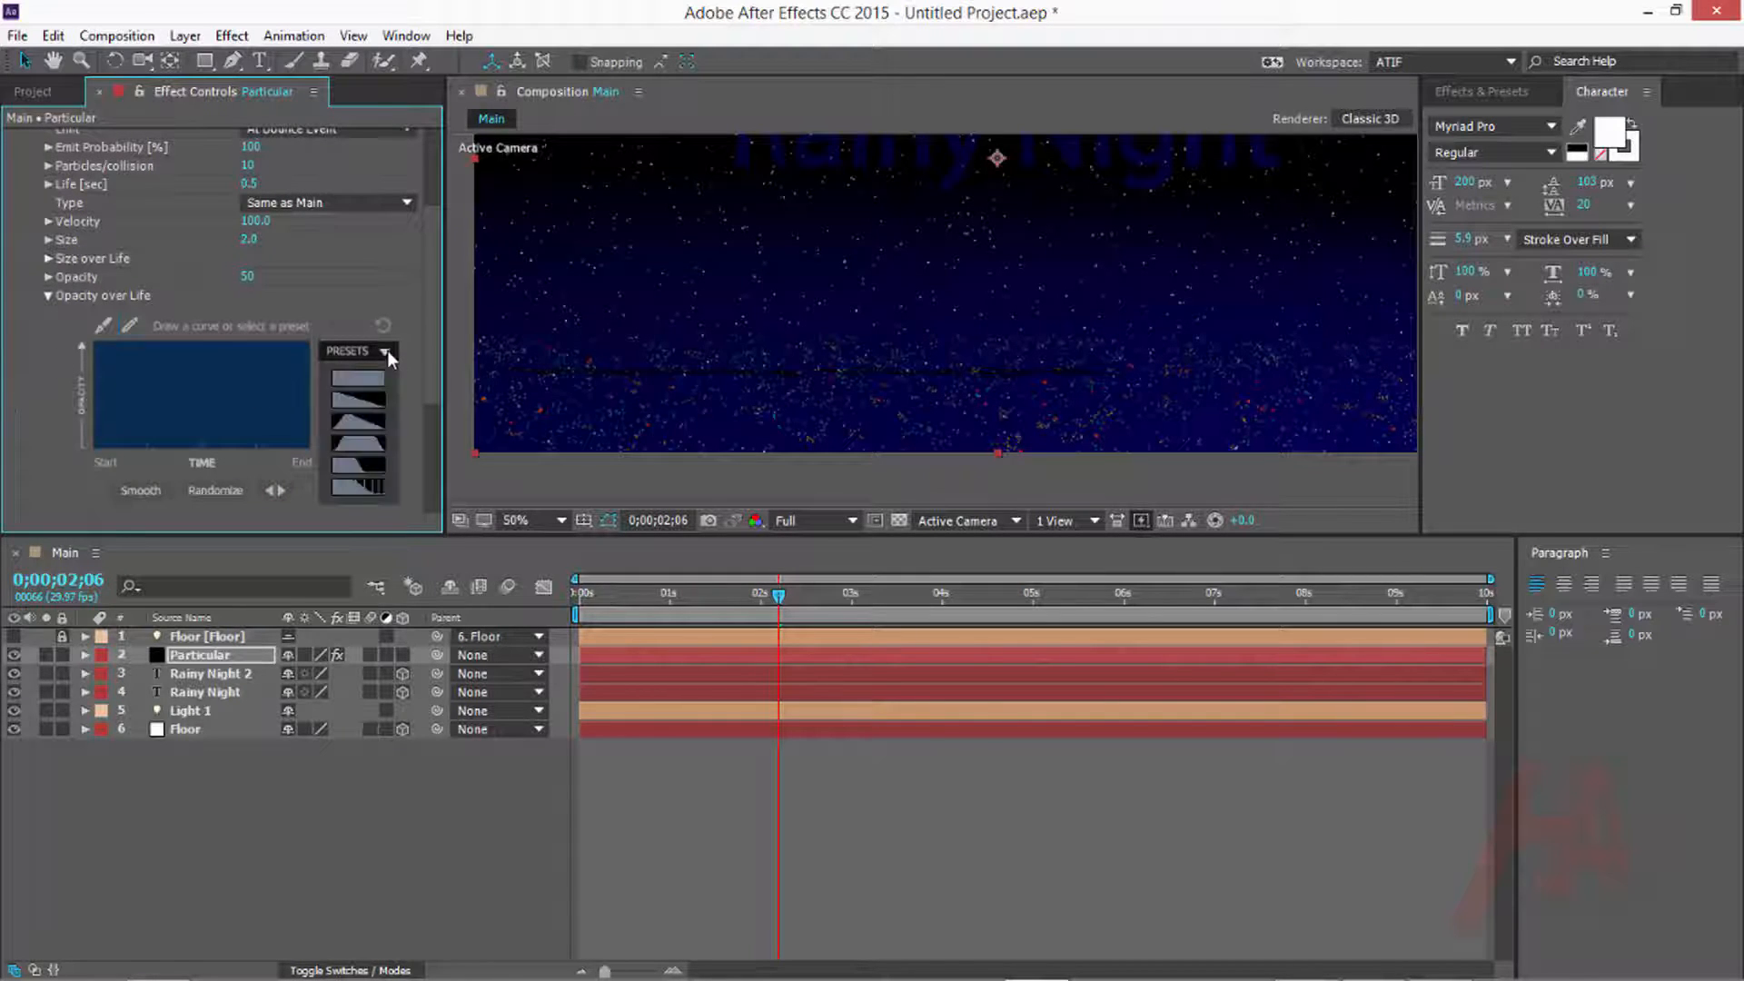
left_click(50, 299)
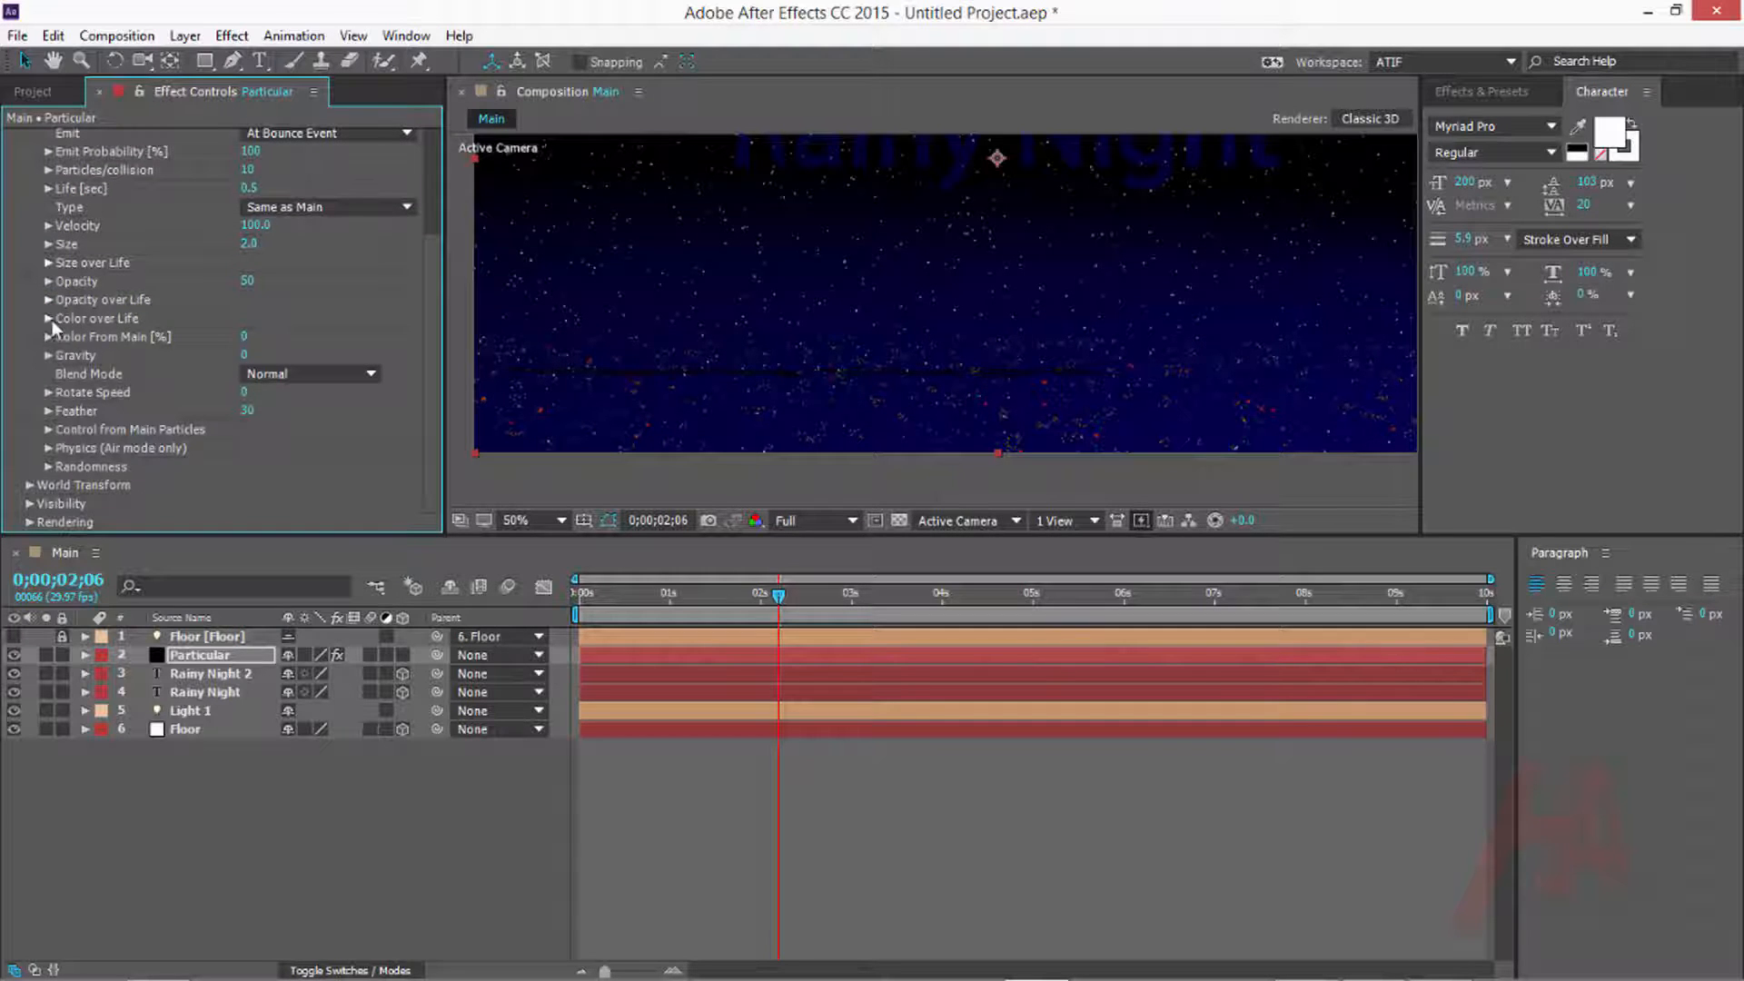
Set the Aux System's Color From Main to 100% and inspect the splashes up close
left_click(49, 318)
left_click(49, 297)
left_click_drag(243, 338, 832, 367)
scroll(973, 364, "up", 4)
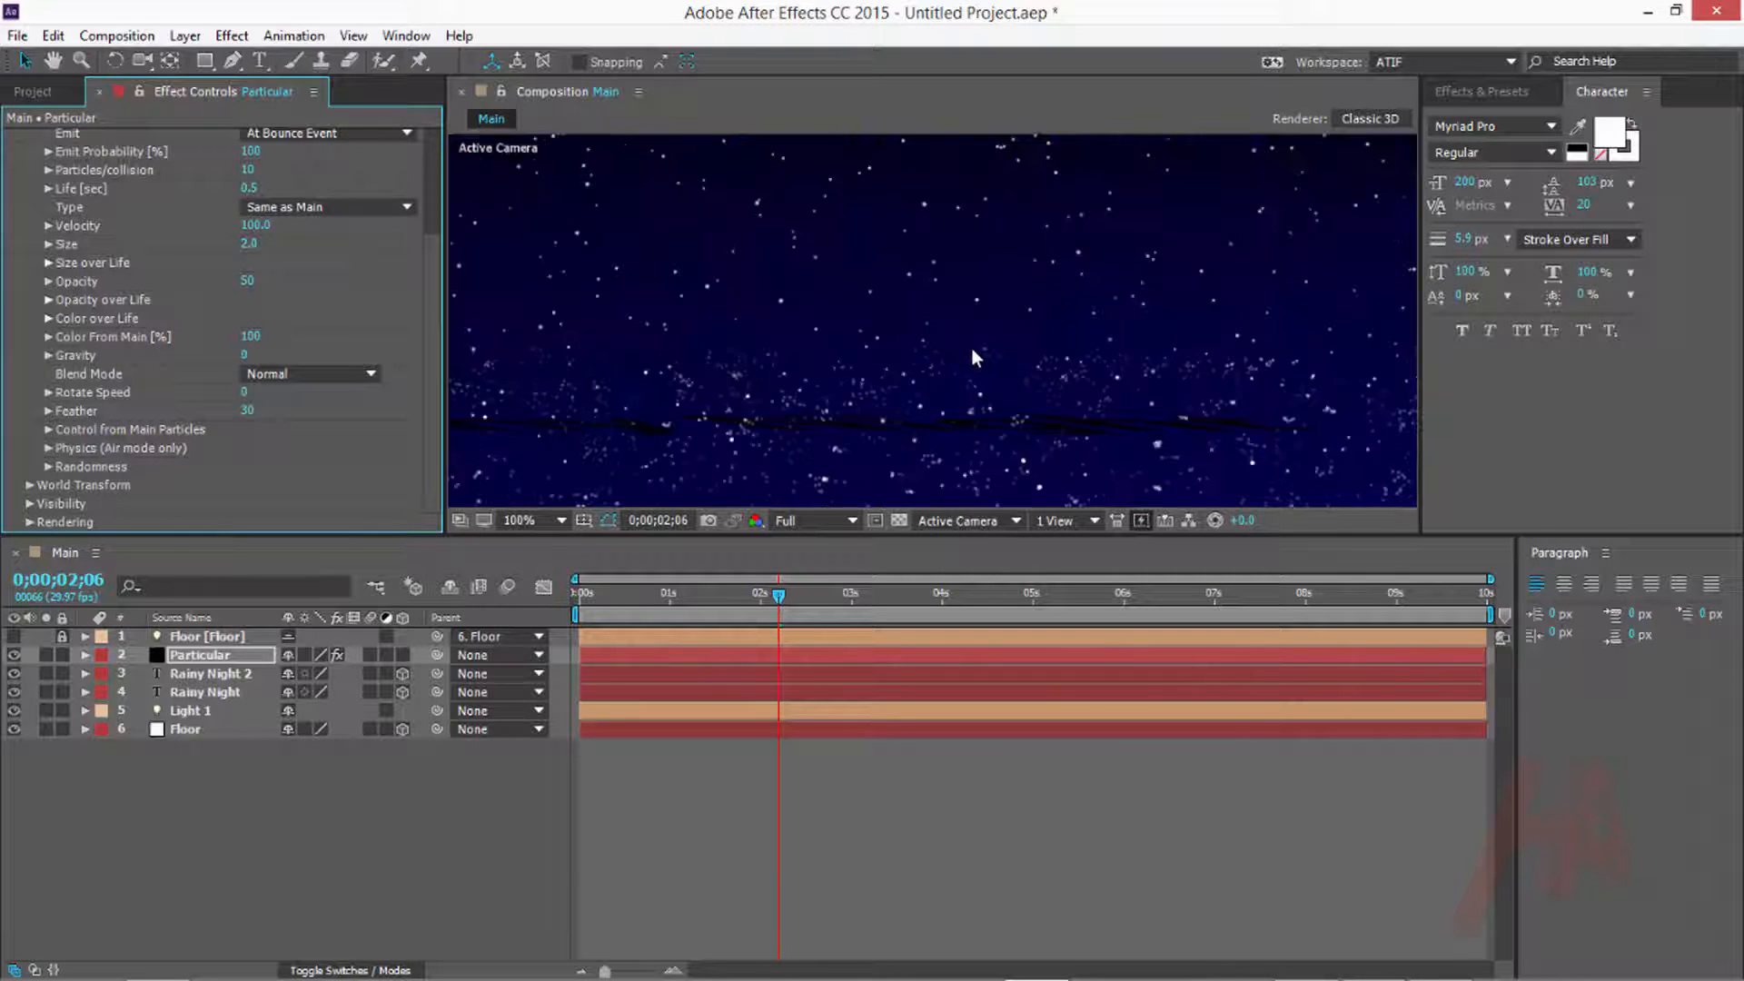
scroll(985, 287, "down", 4)
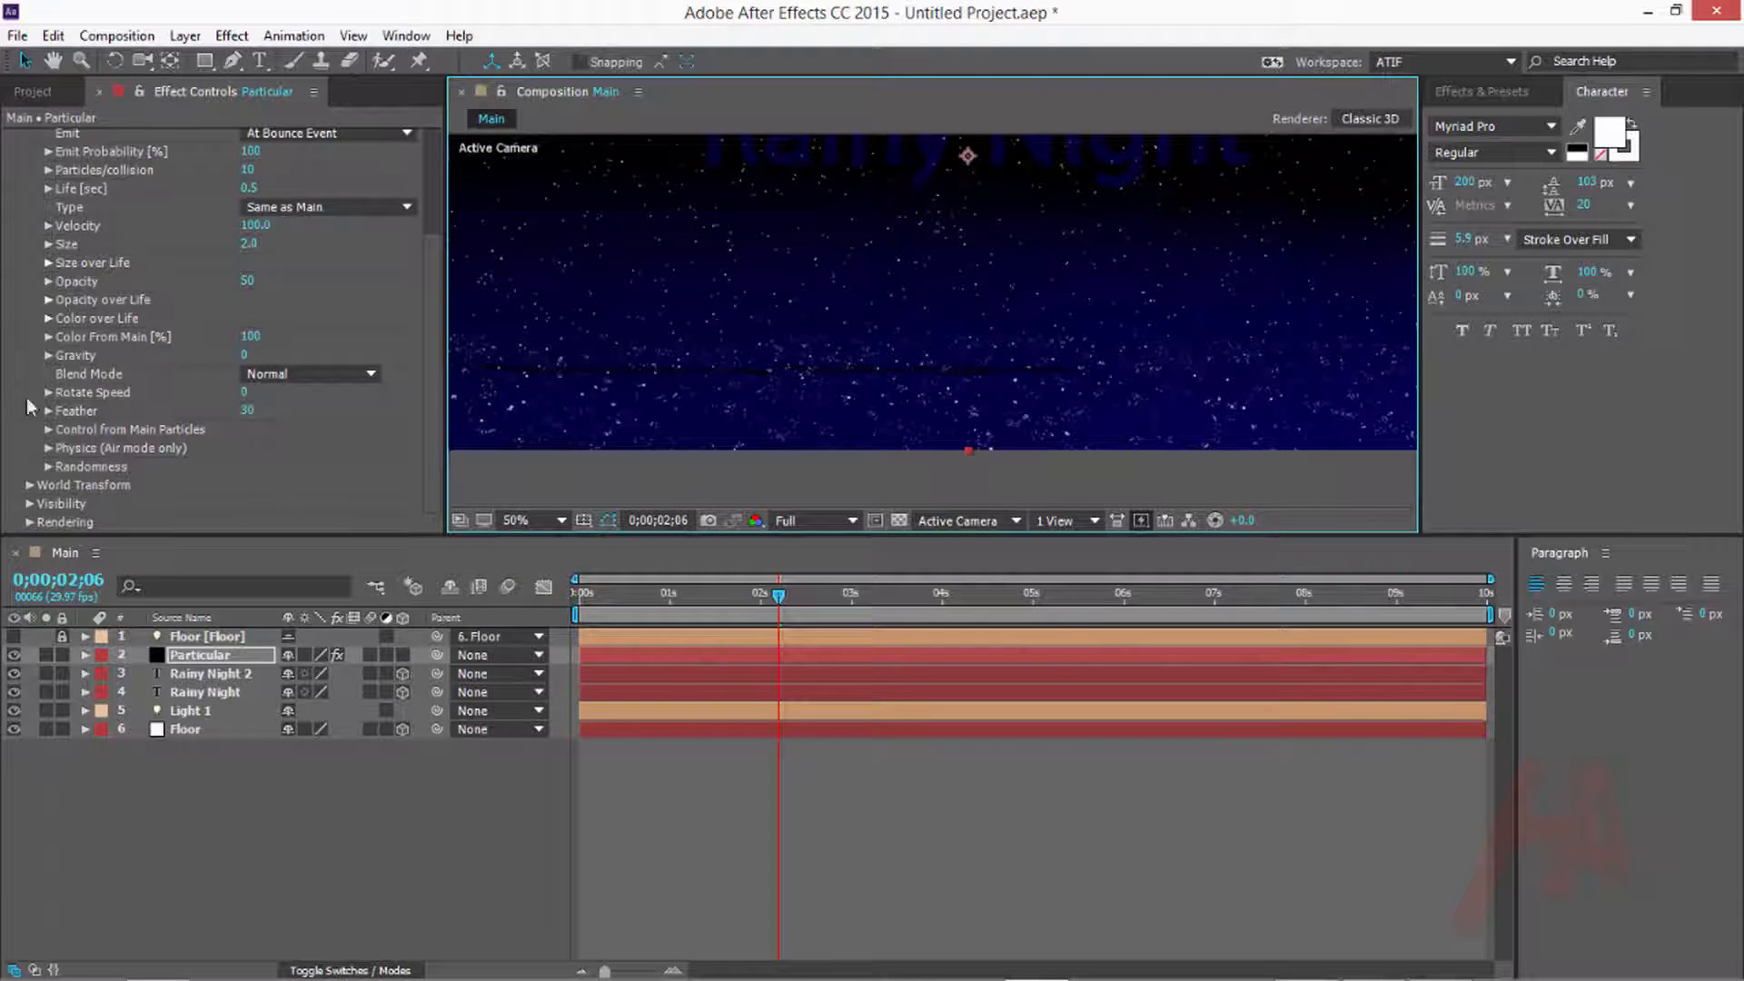
Set the Aux System's Blend Mode to Add, enlarge the effect settings area and collapse the Aux System group
left_click(275, 374)
left_click(302, 423)
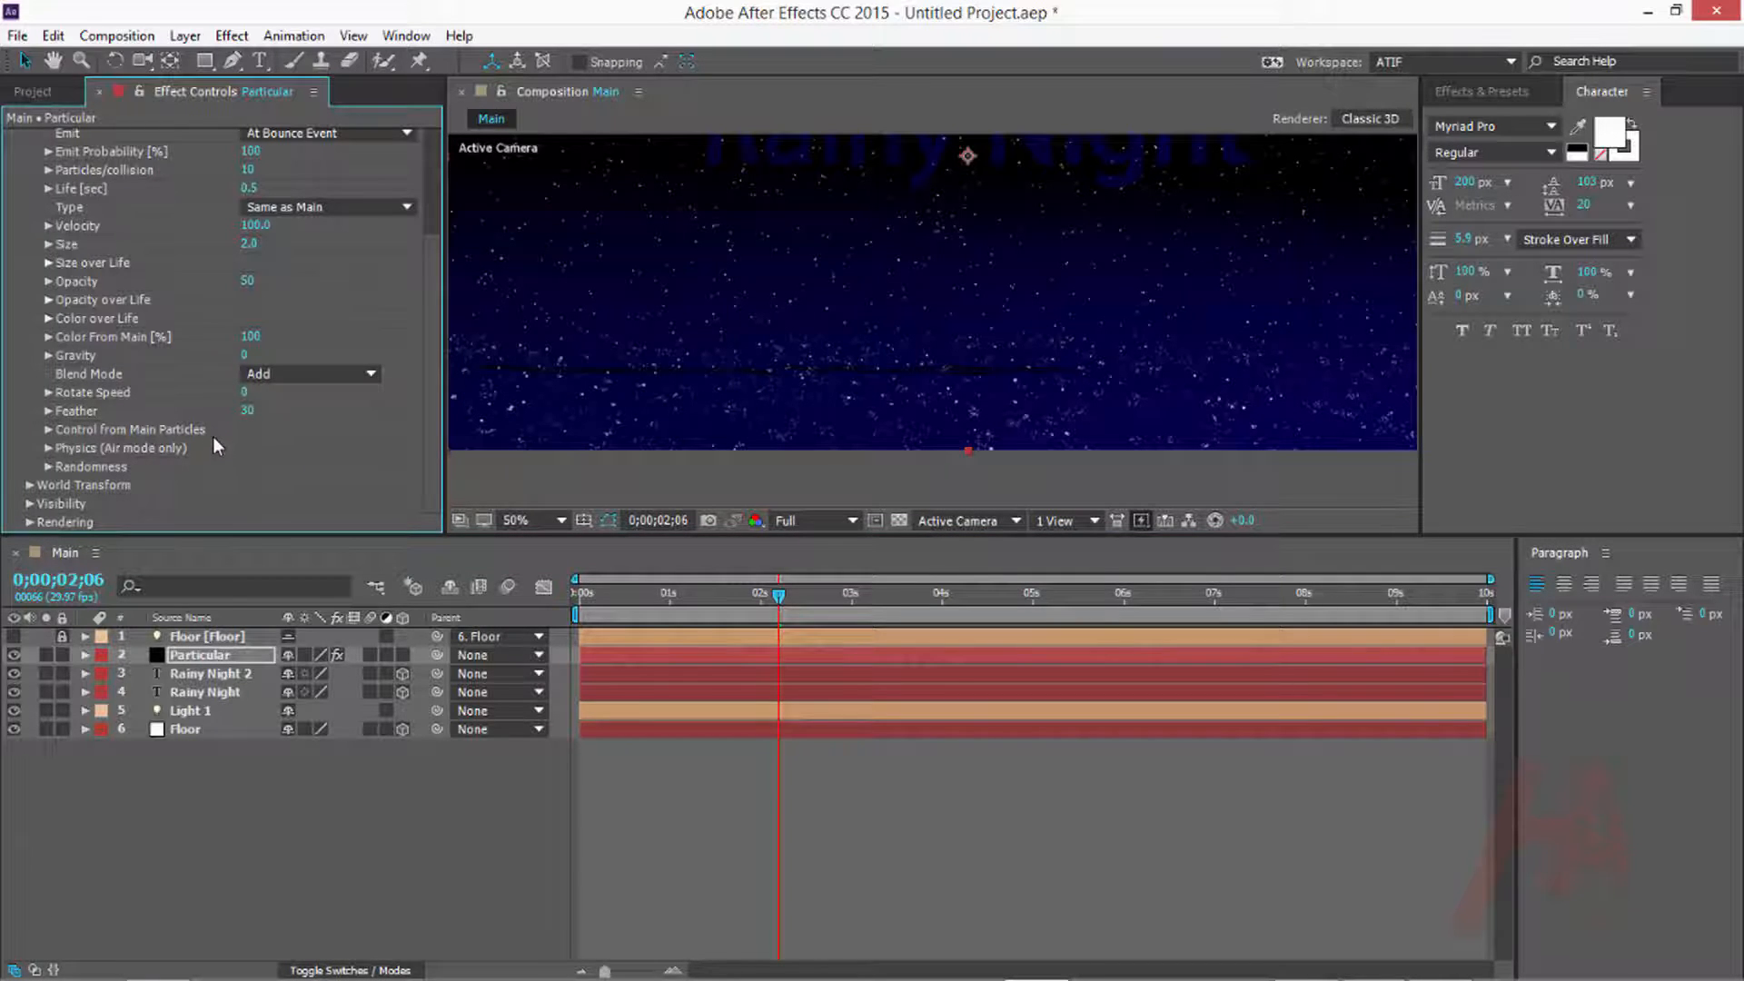
scroll(211, 445, "up", 3)
left_click_drag(183, 536, 194, 789)
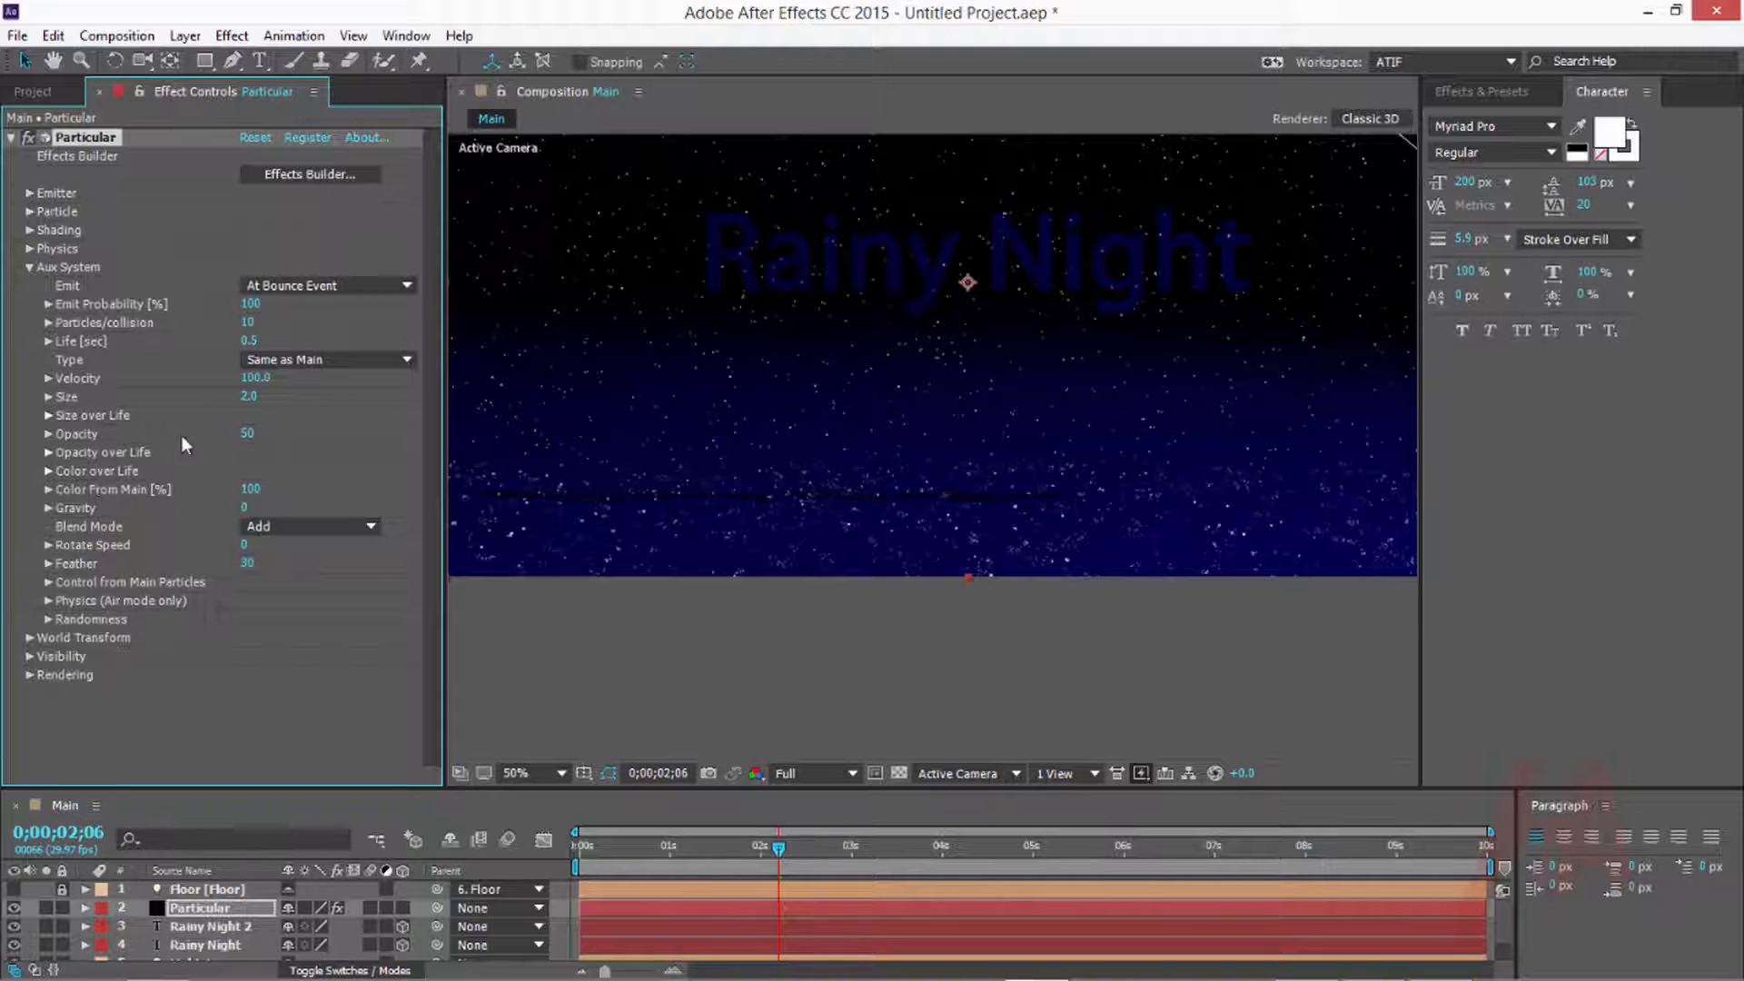
left_click(28, 268)
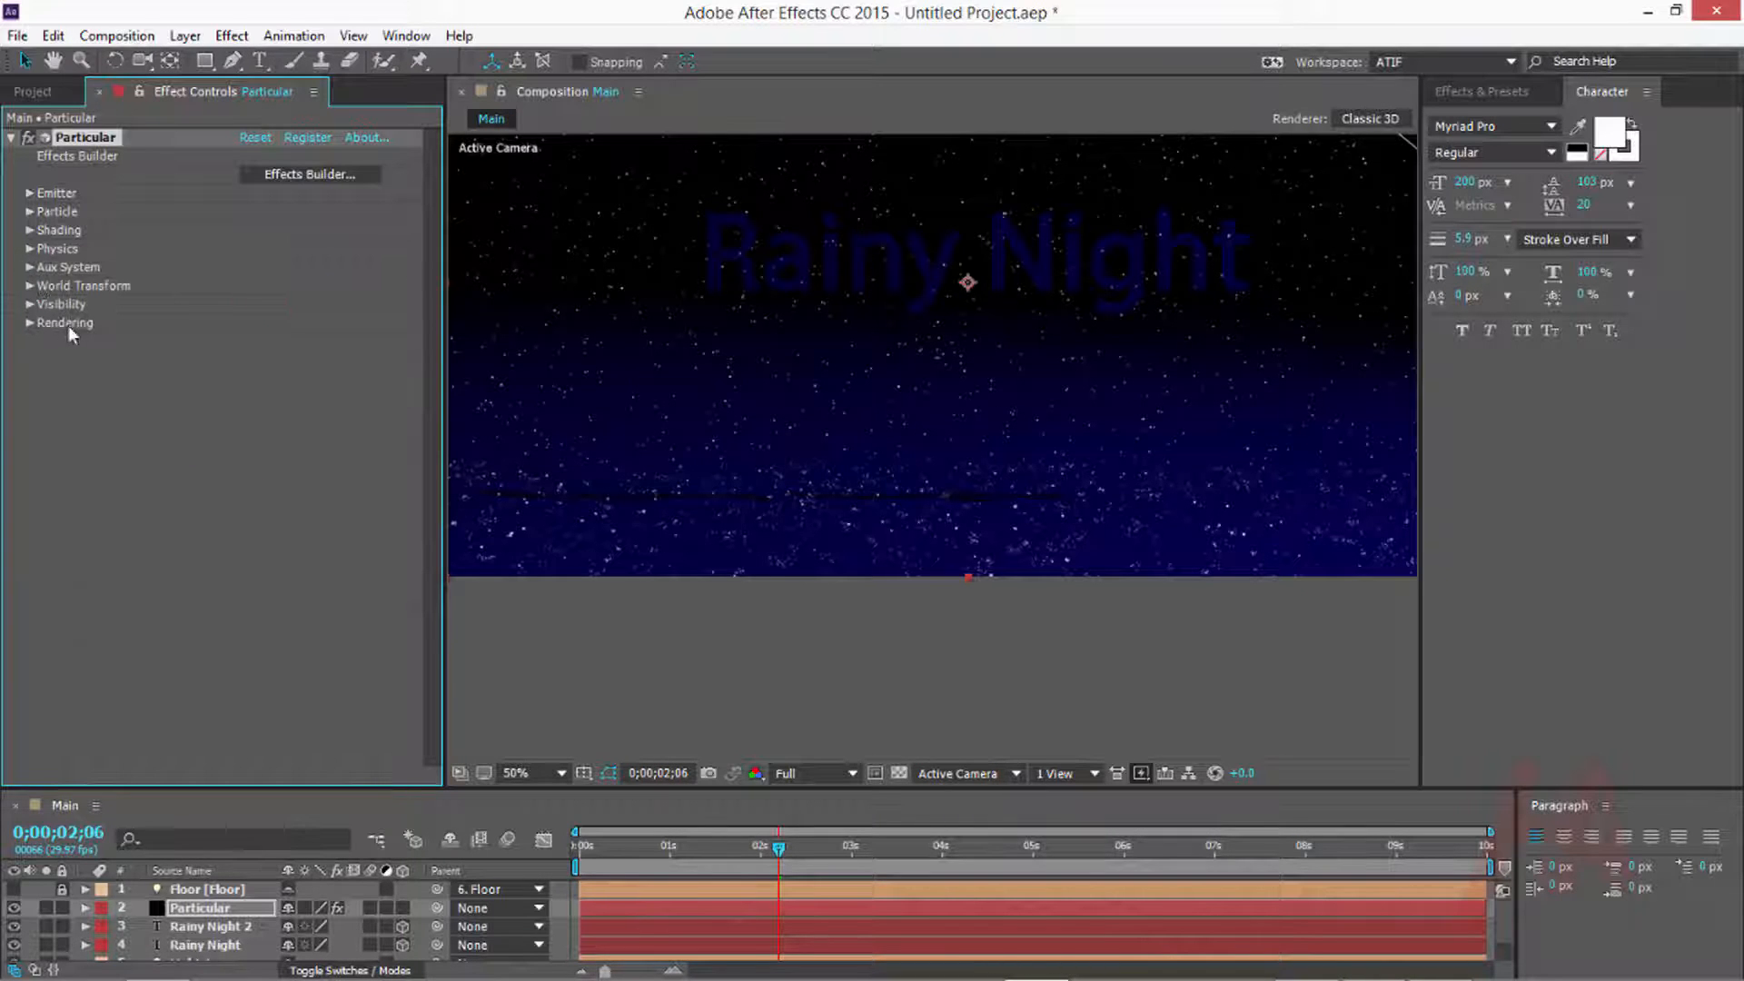
In Particular's Visibility settings, set Near Start Fade to 50 and collapse the group
left_click(30, 305)
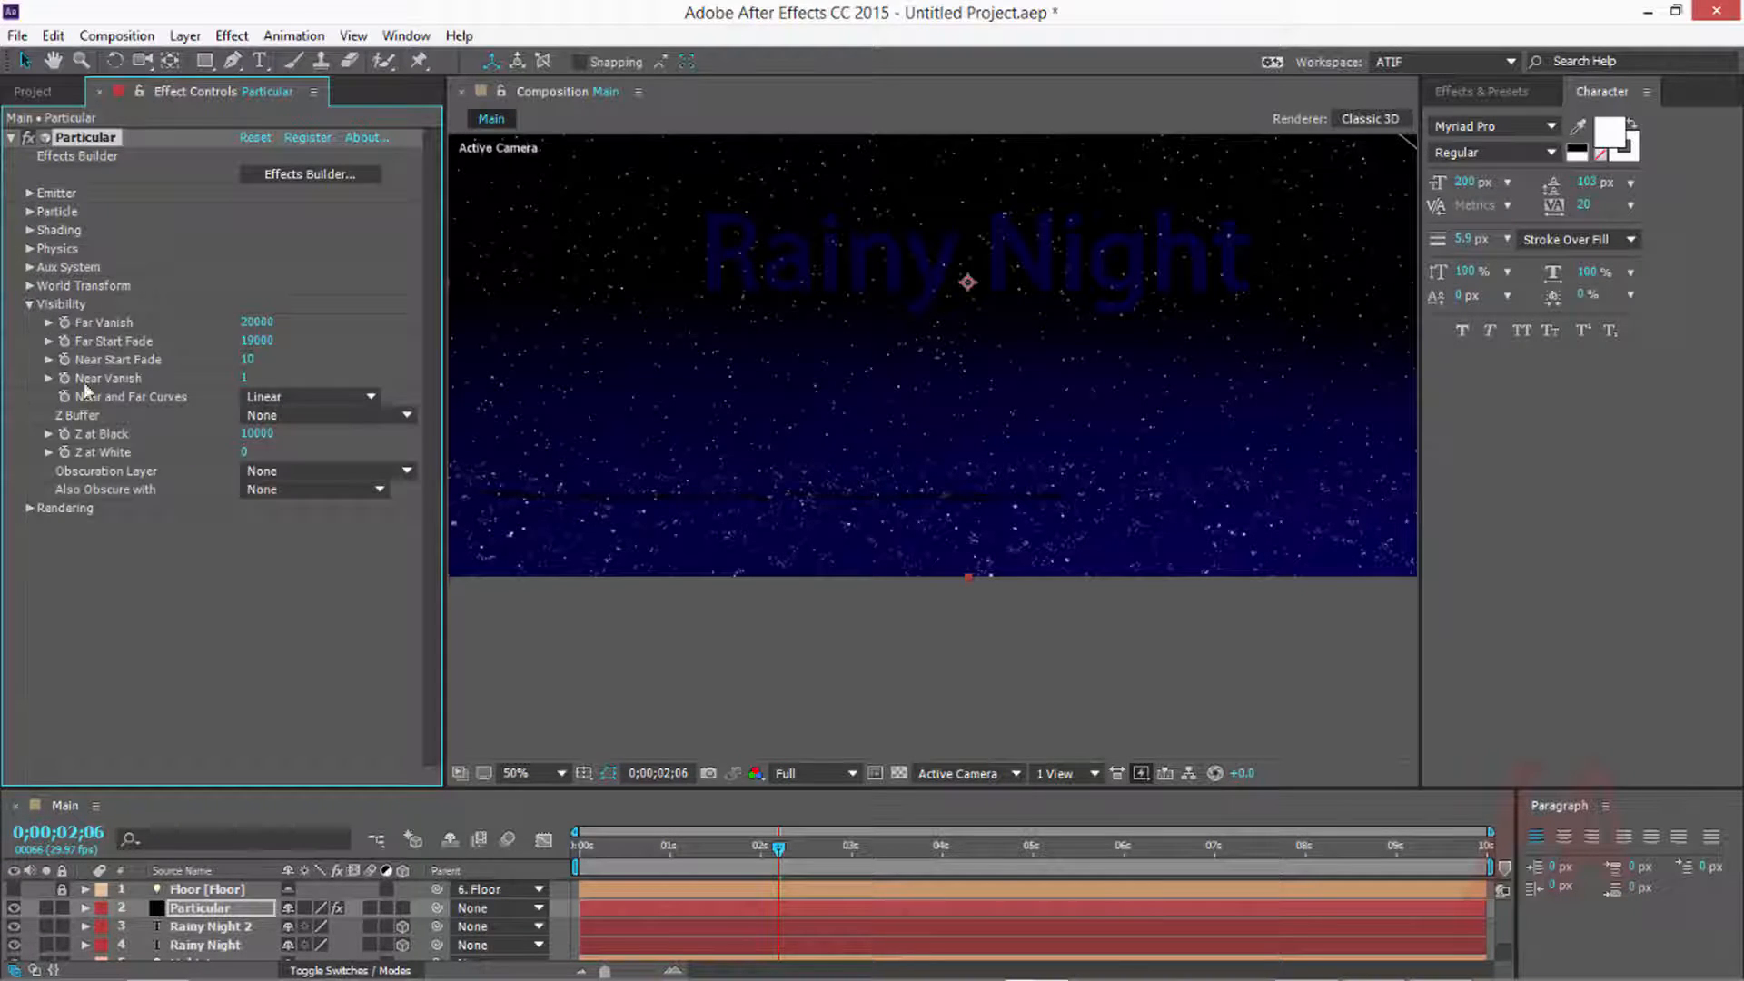
left_click(255, 361)
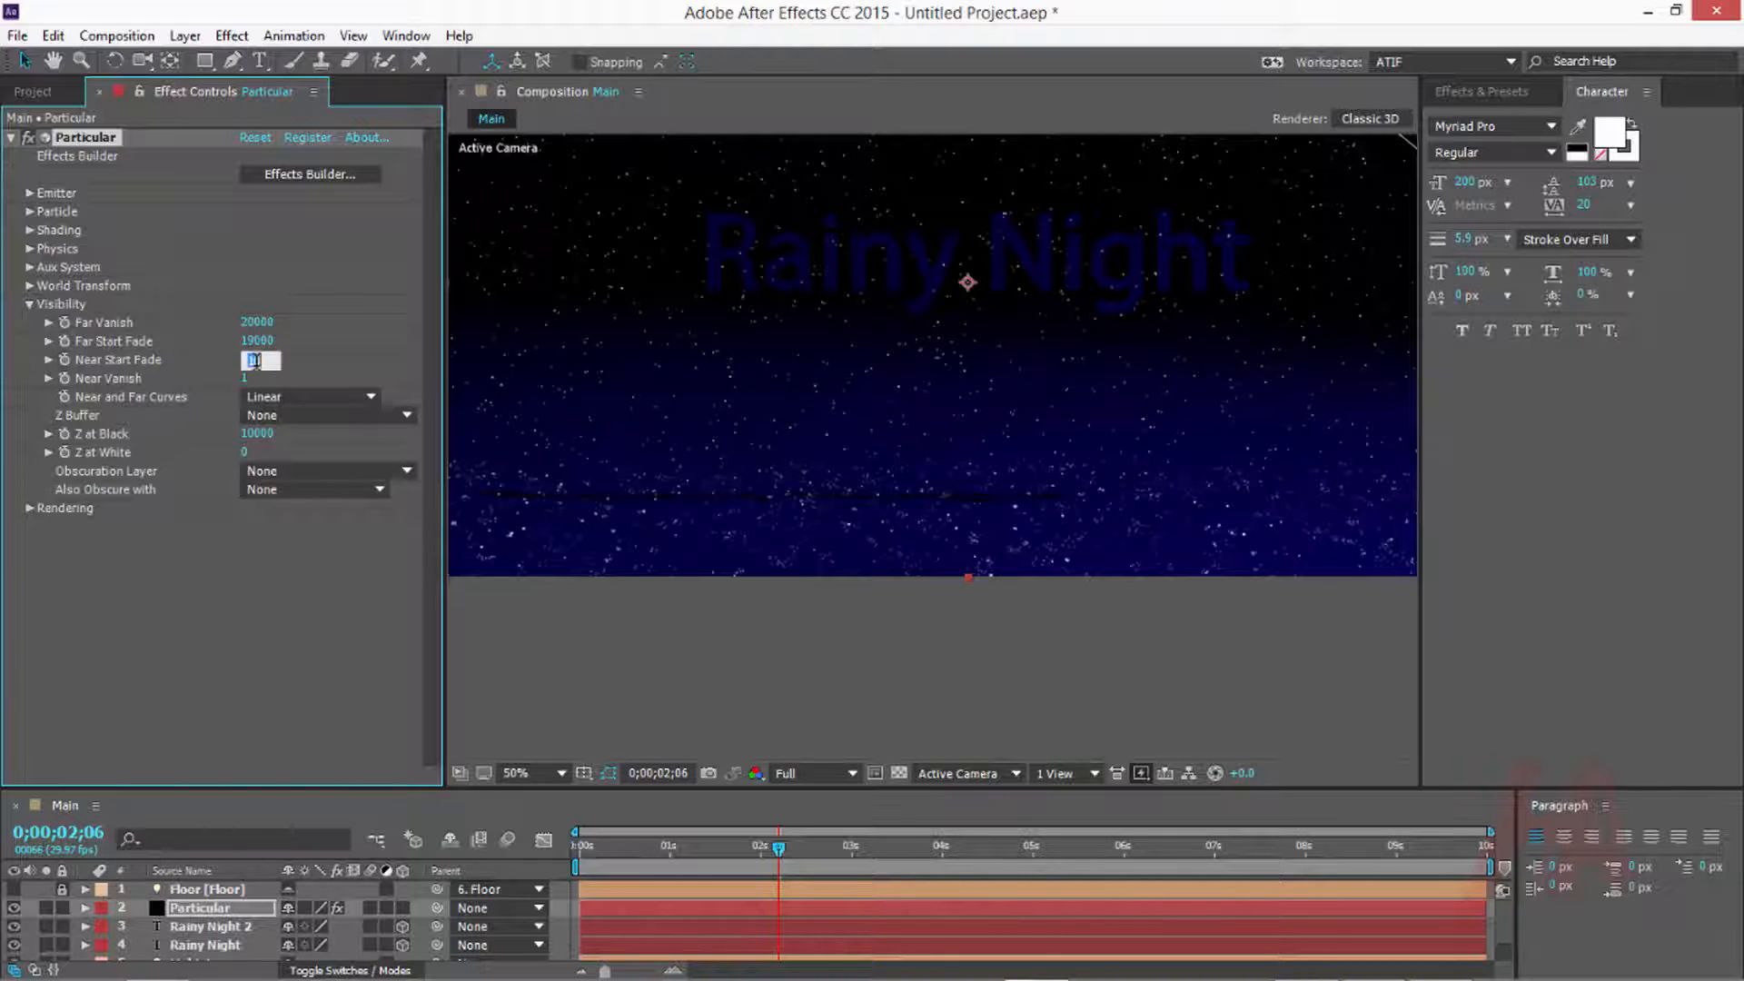
type("50")
key("Return")
left_click(29, 305)
In Particular's Rendering settings, set the Motion Blur Opacity Boost to 3
left_click(30, 324)
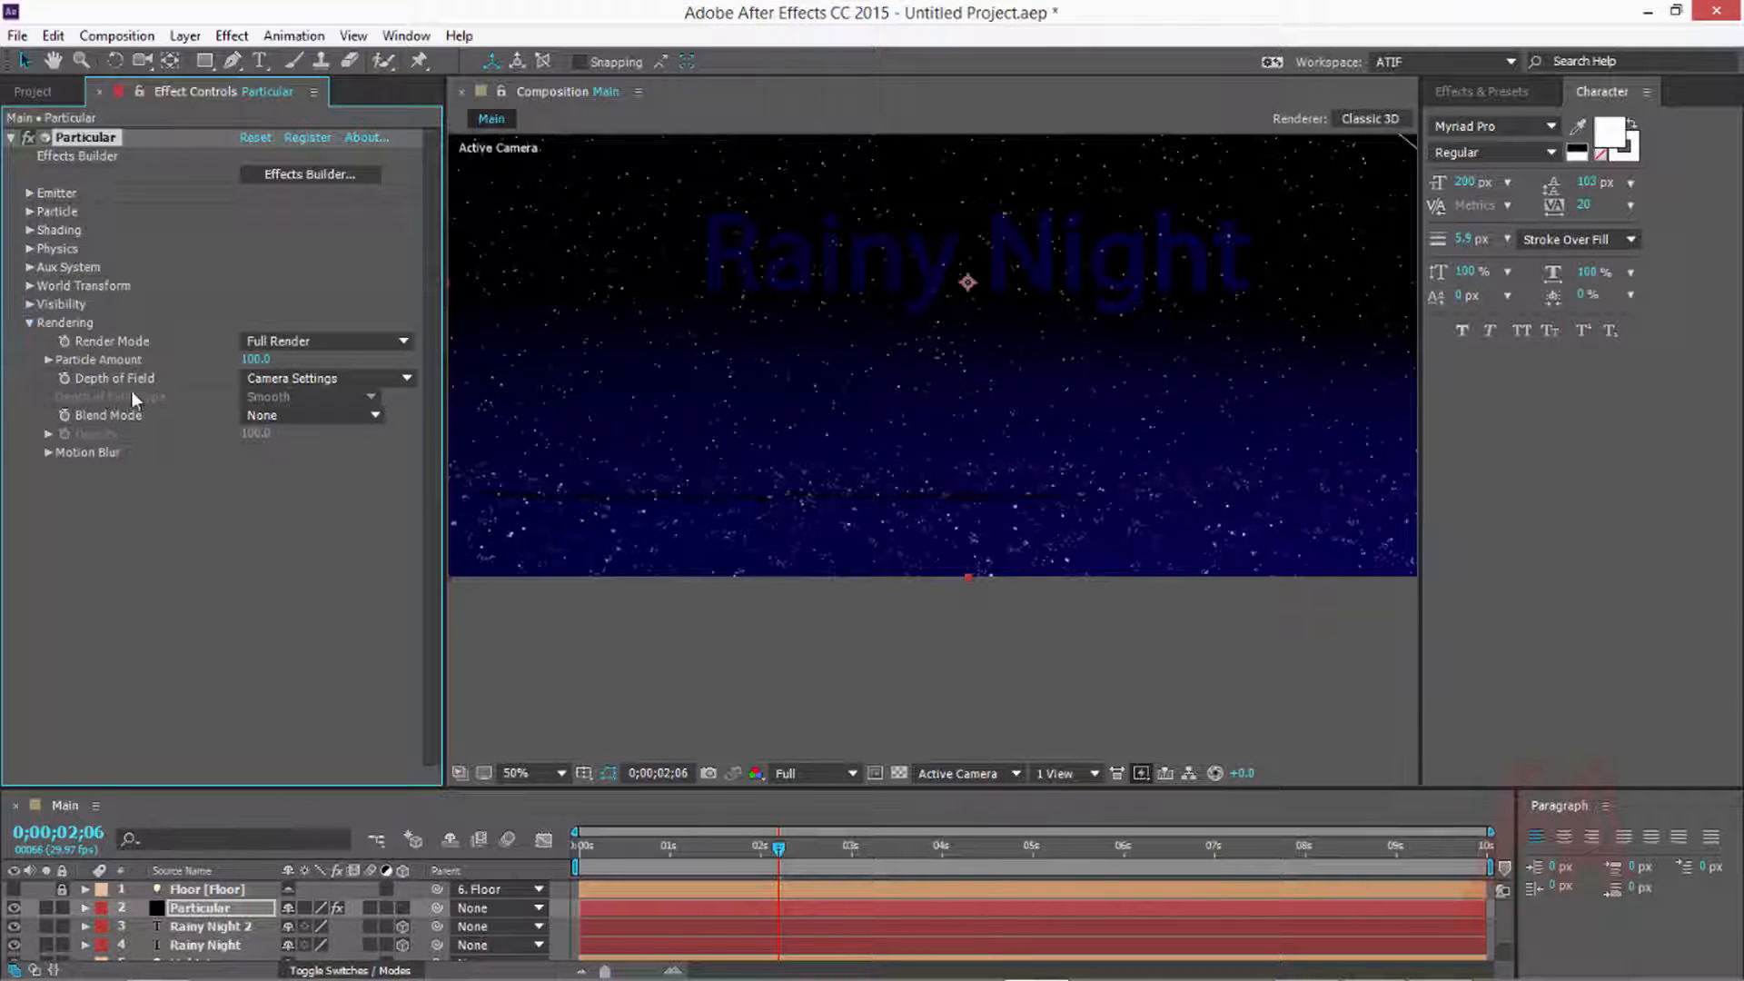
left_click(48, 453)
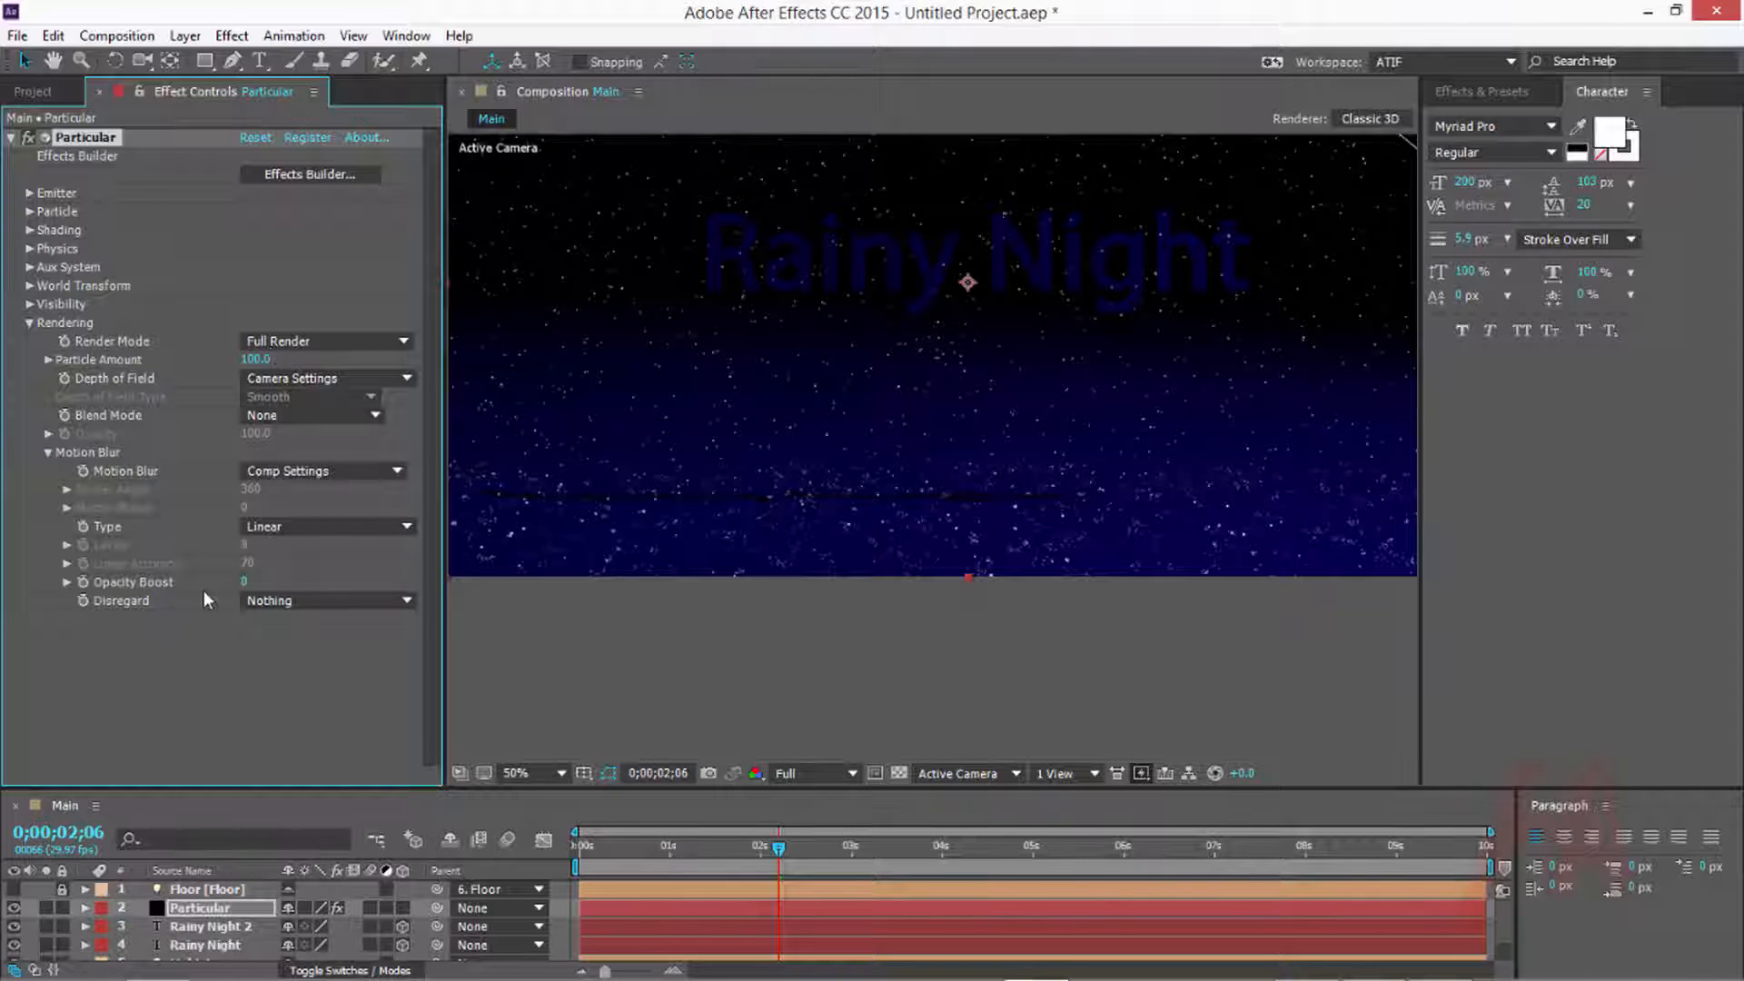
left_click(244, 582)
type("3")
key("Return")
Enlarge the timeline and enable motion blur for the composition and the Particular layer
left_click_drag(336, 787, 349, 634)
left_click(508, 654)
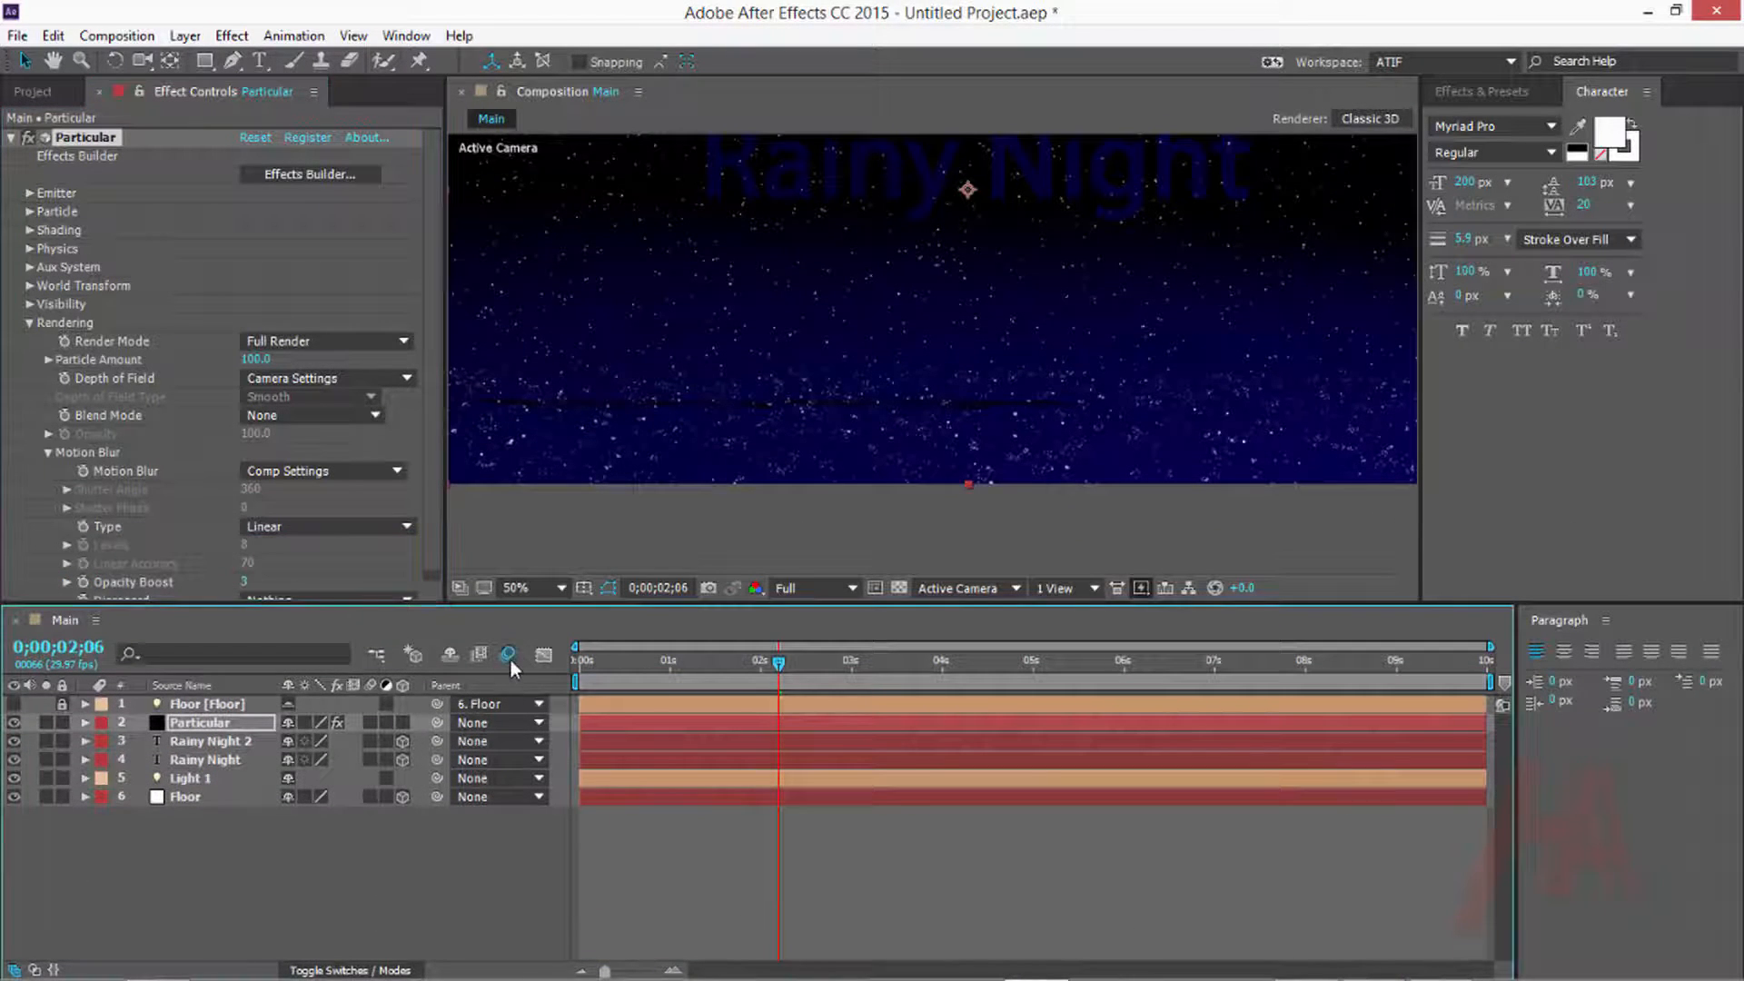
left_click(200, 723)
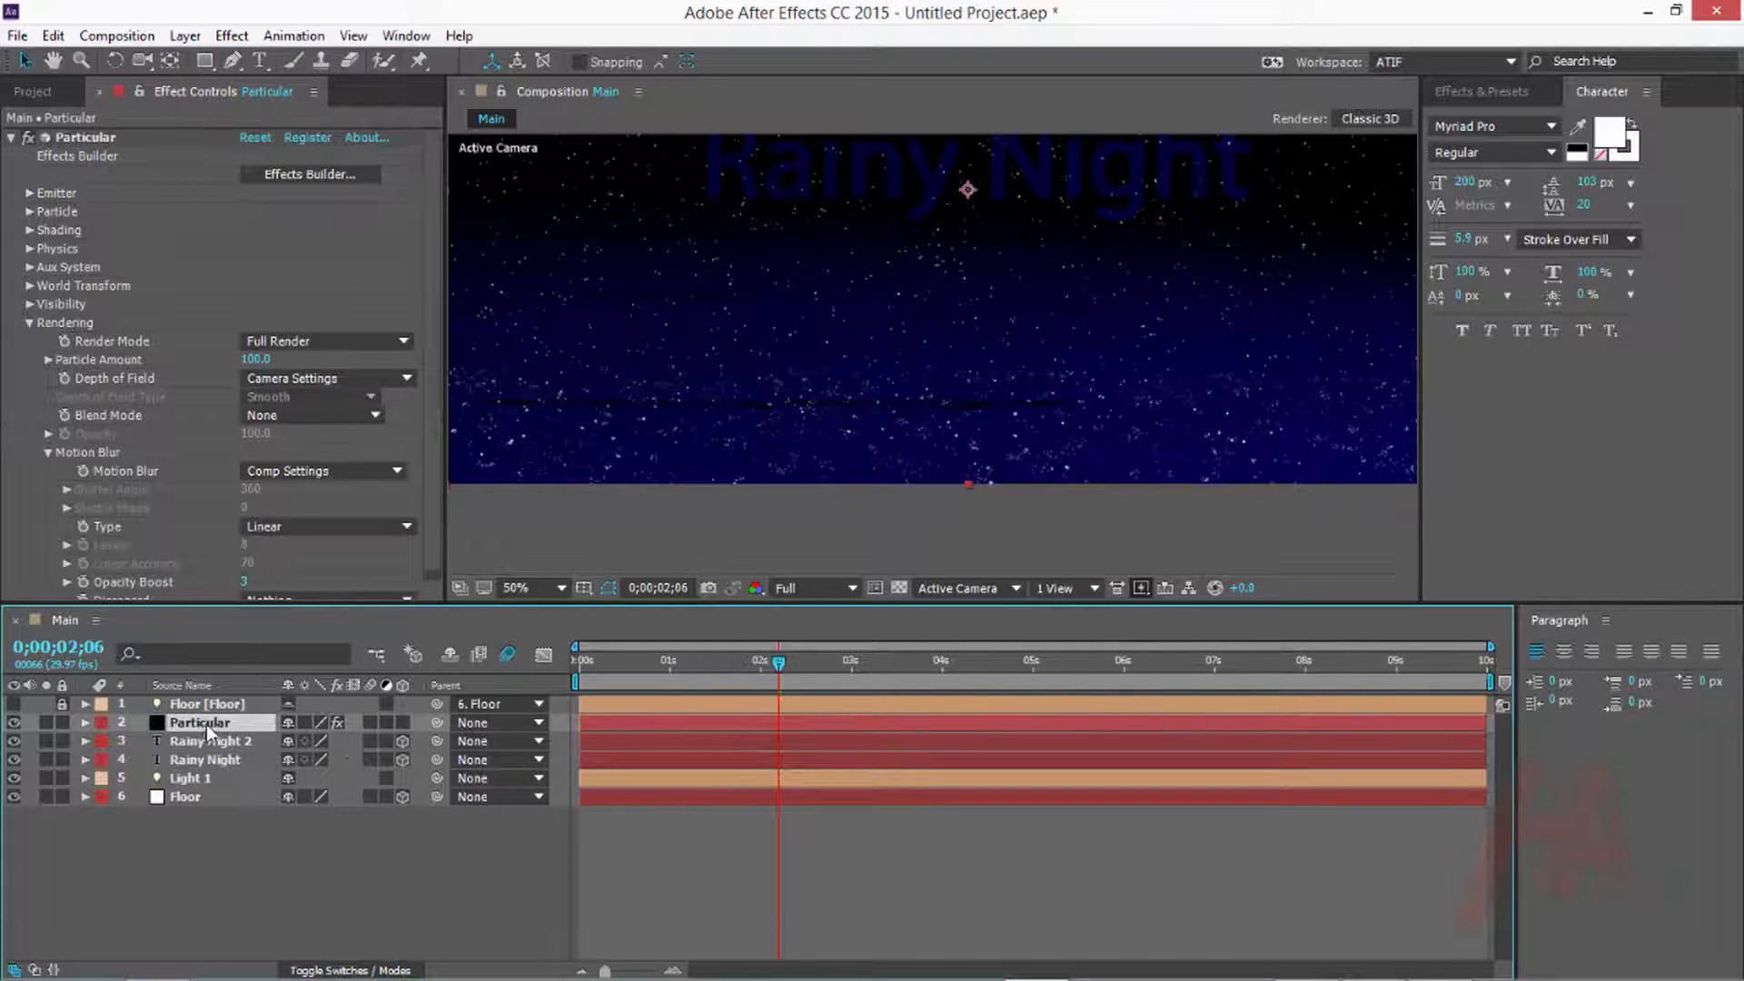
left_click(371, 722)
Preview the motion-blurred rain and floor splashes with the composition view maximized, and restore the layout
left_click(1050, 281)
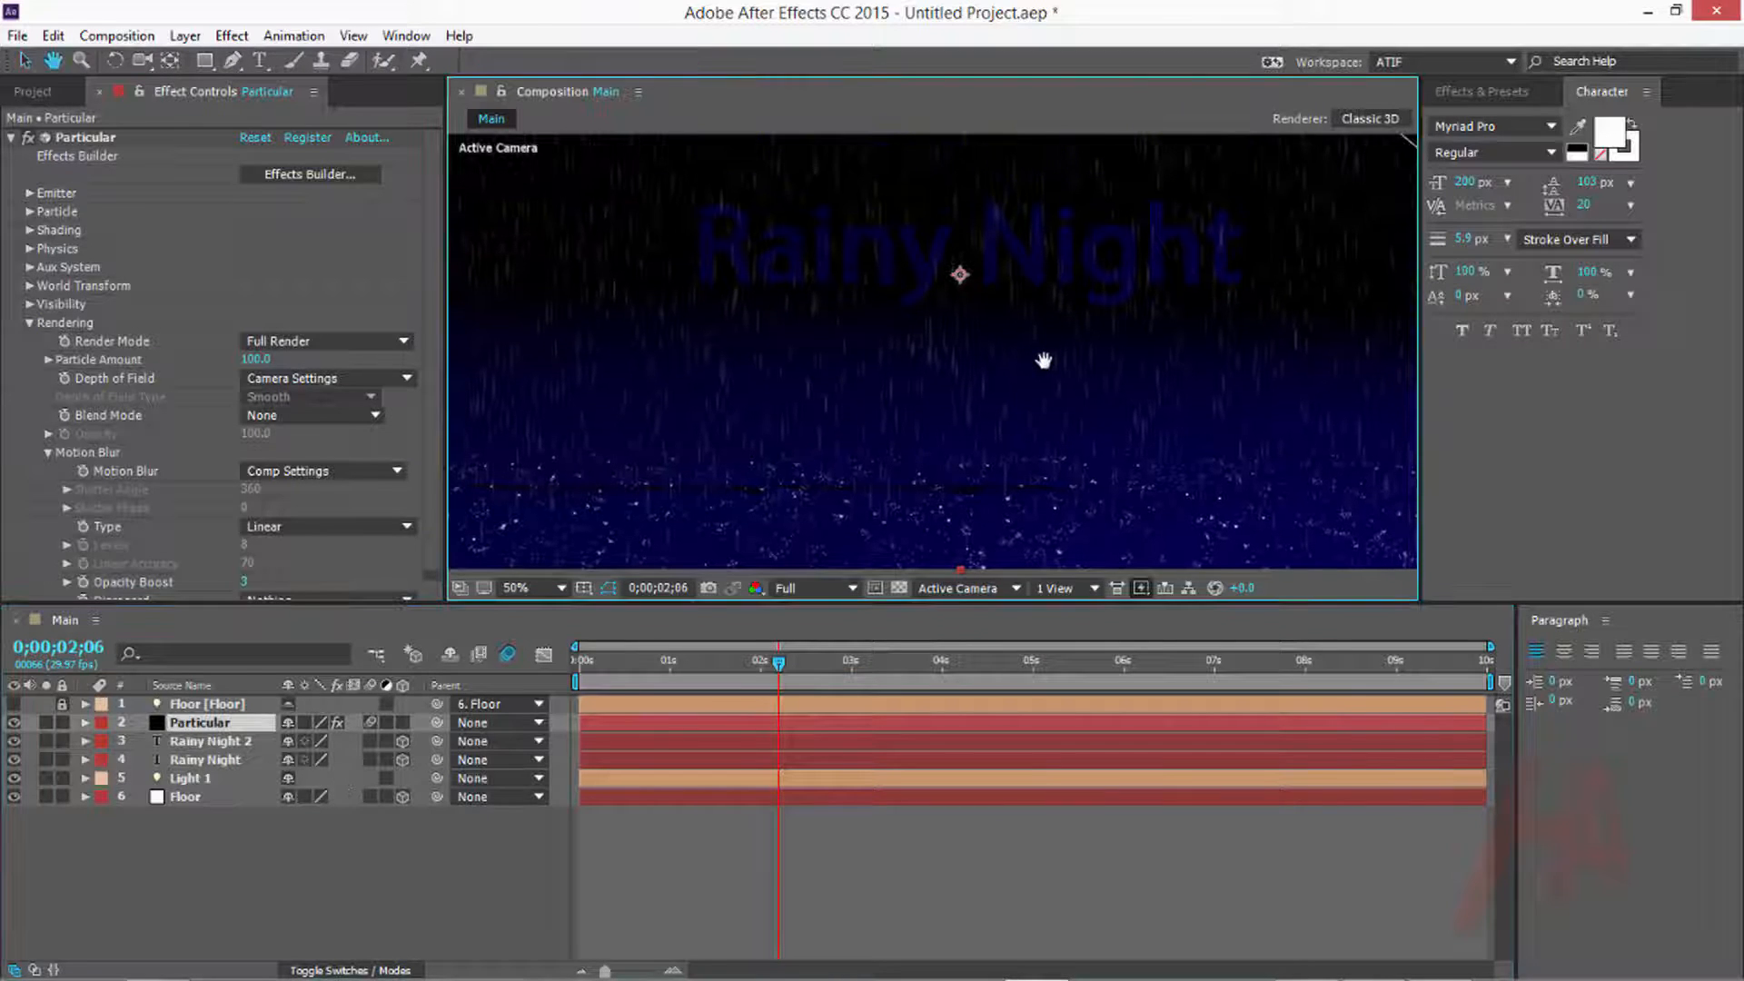
key("grave")
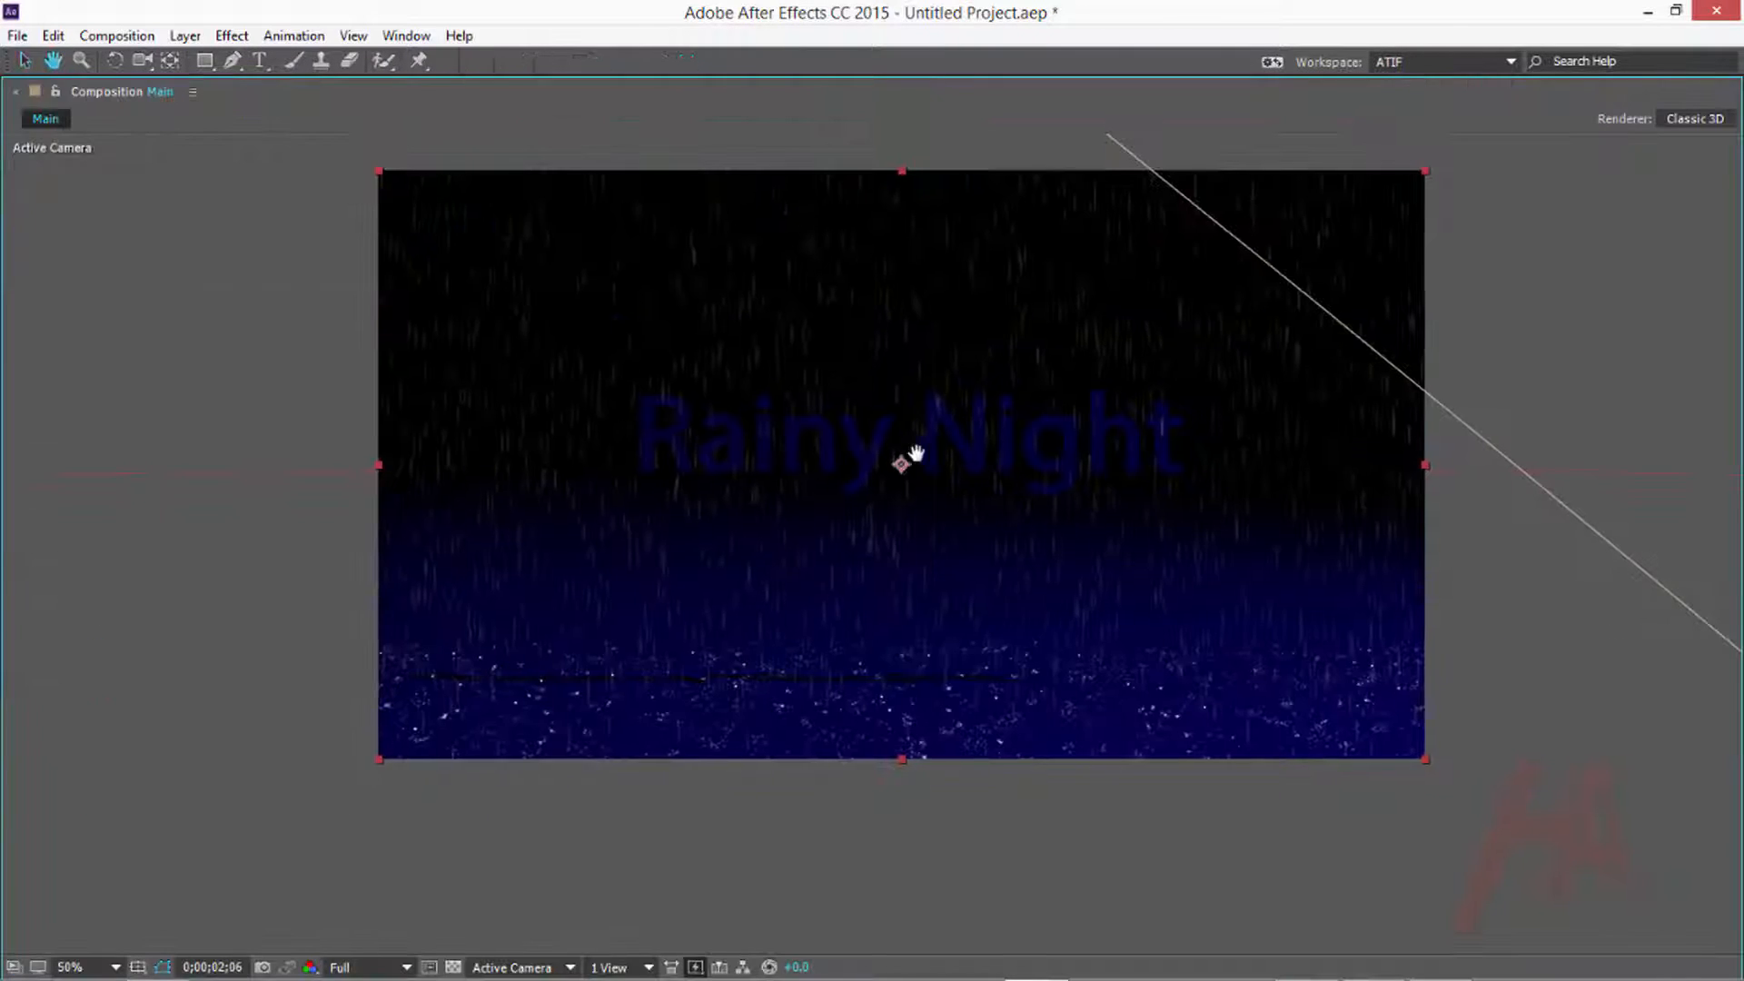
scroll(899, 468, "up", 2)
scroll(972, 525, "down", 2)
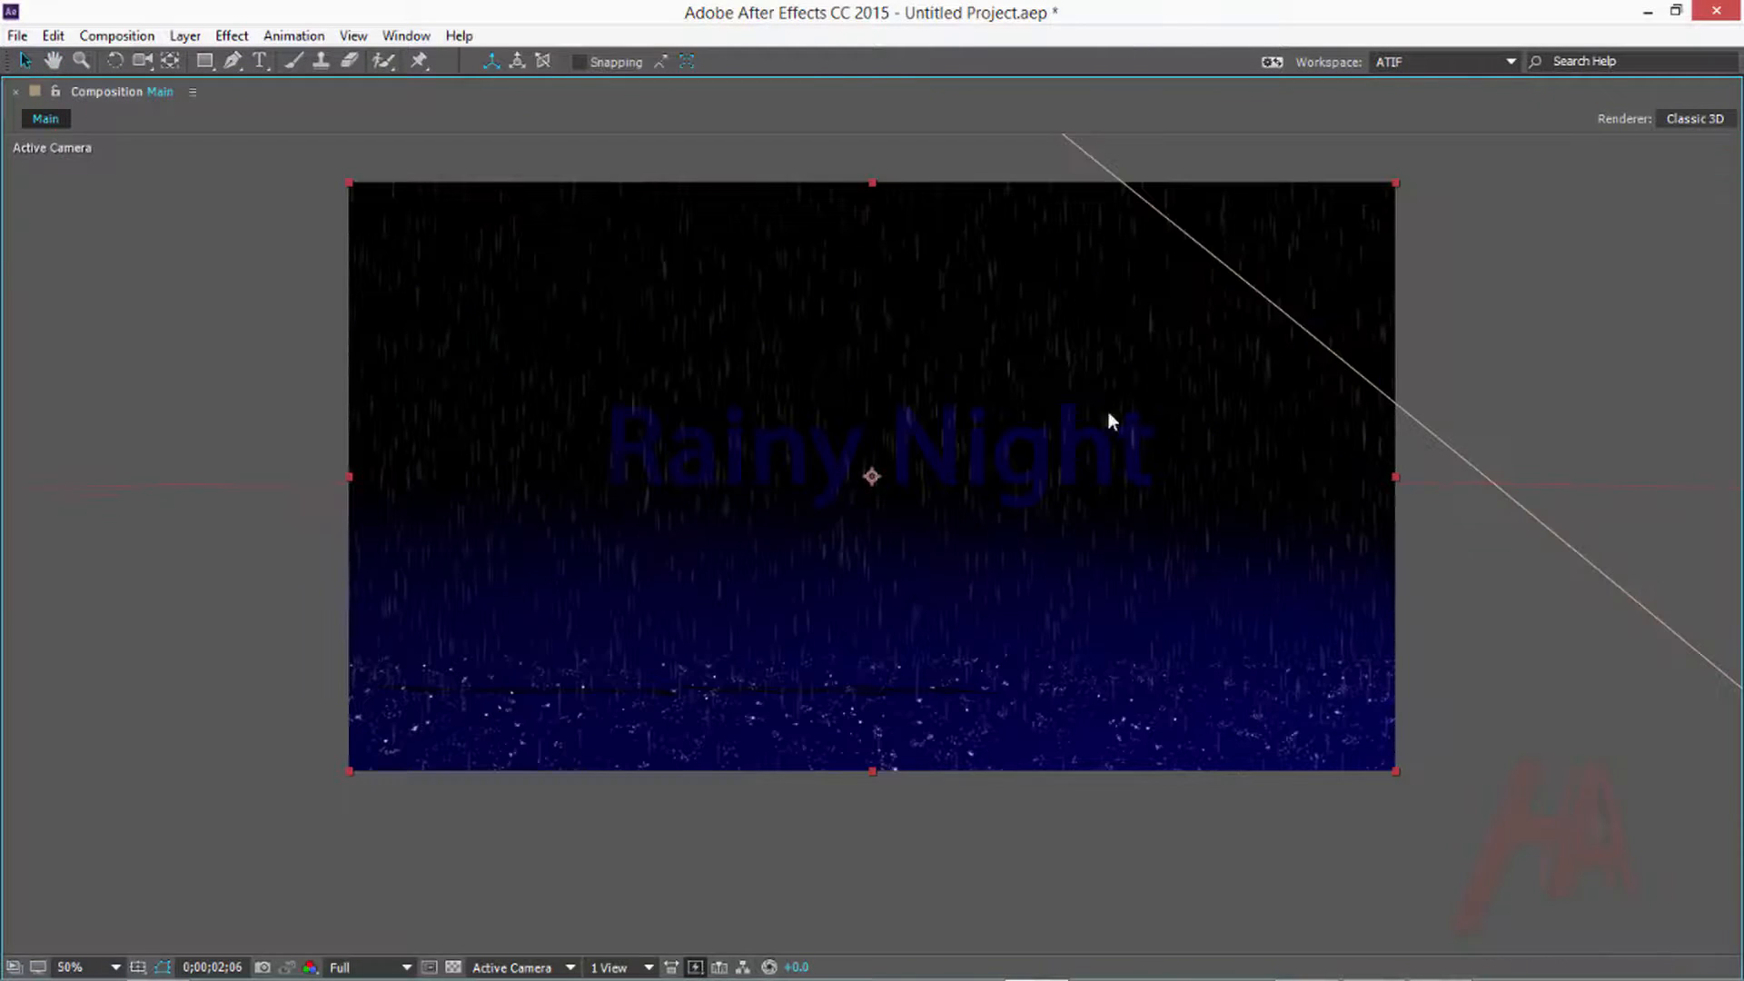
key("space")
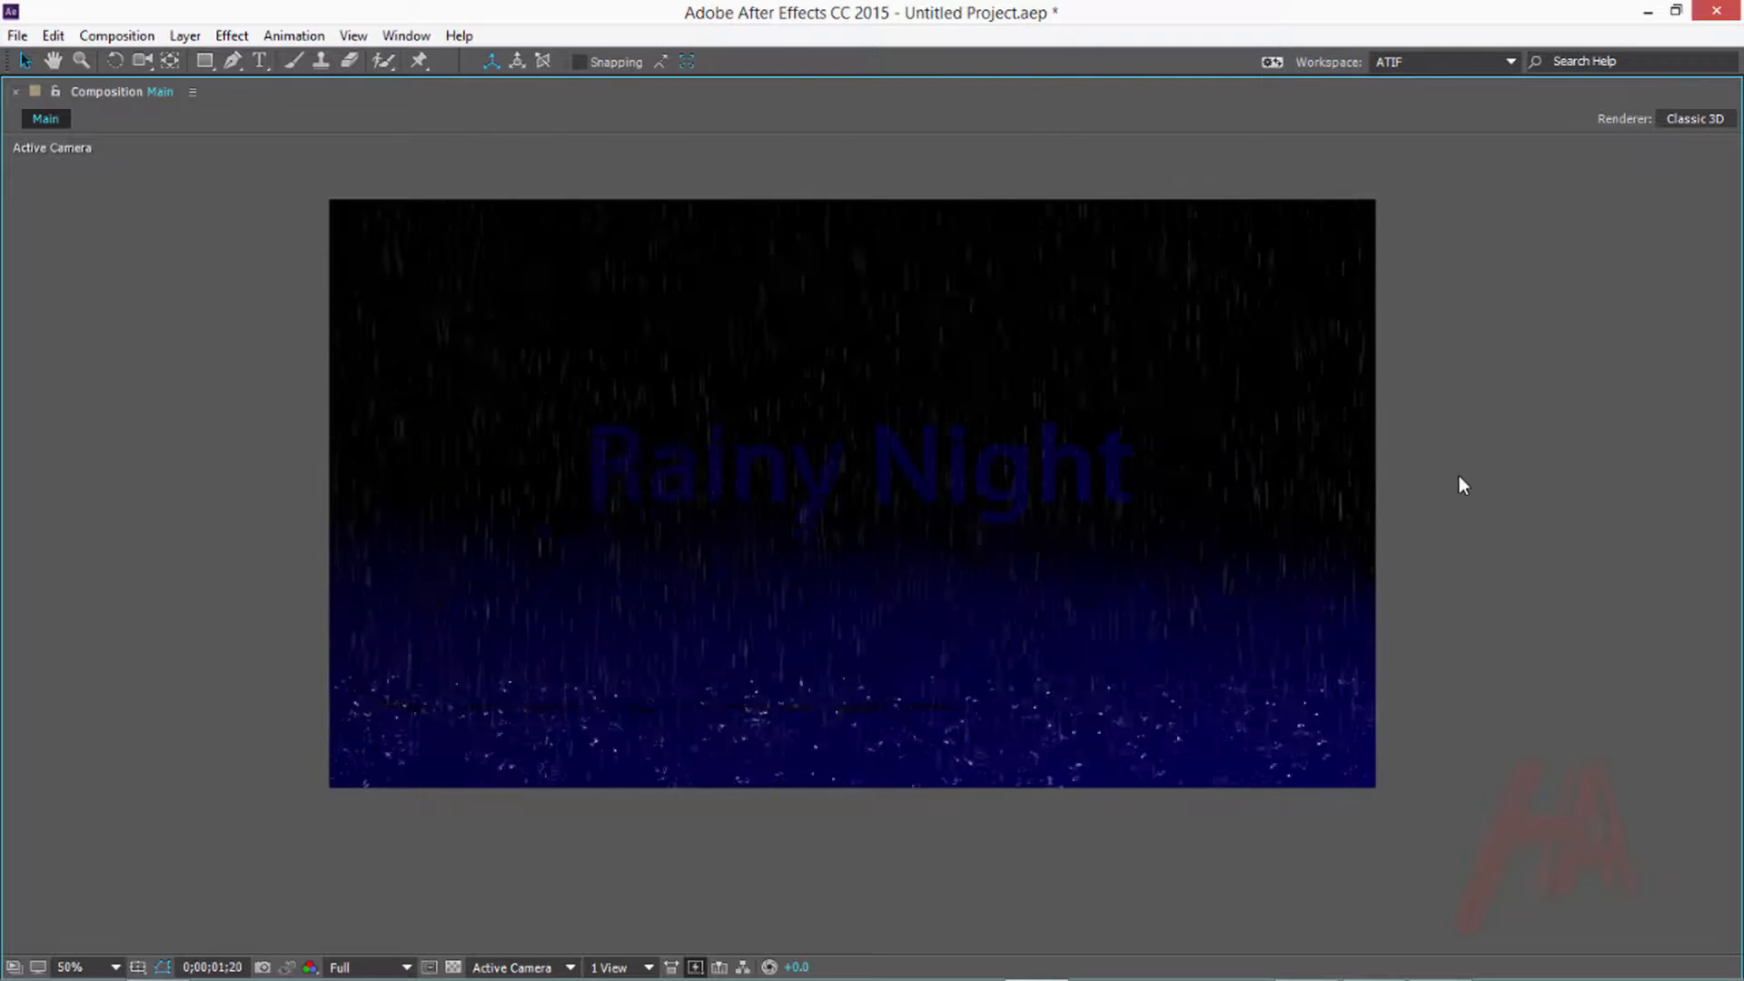
key("grave")
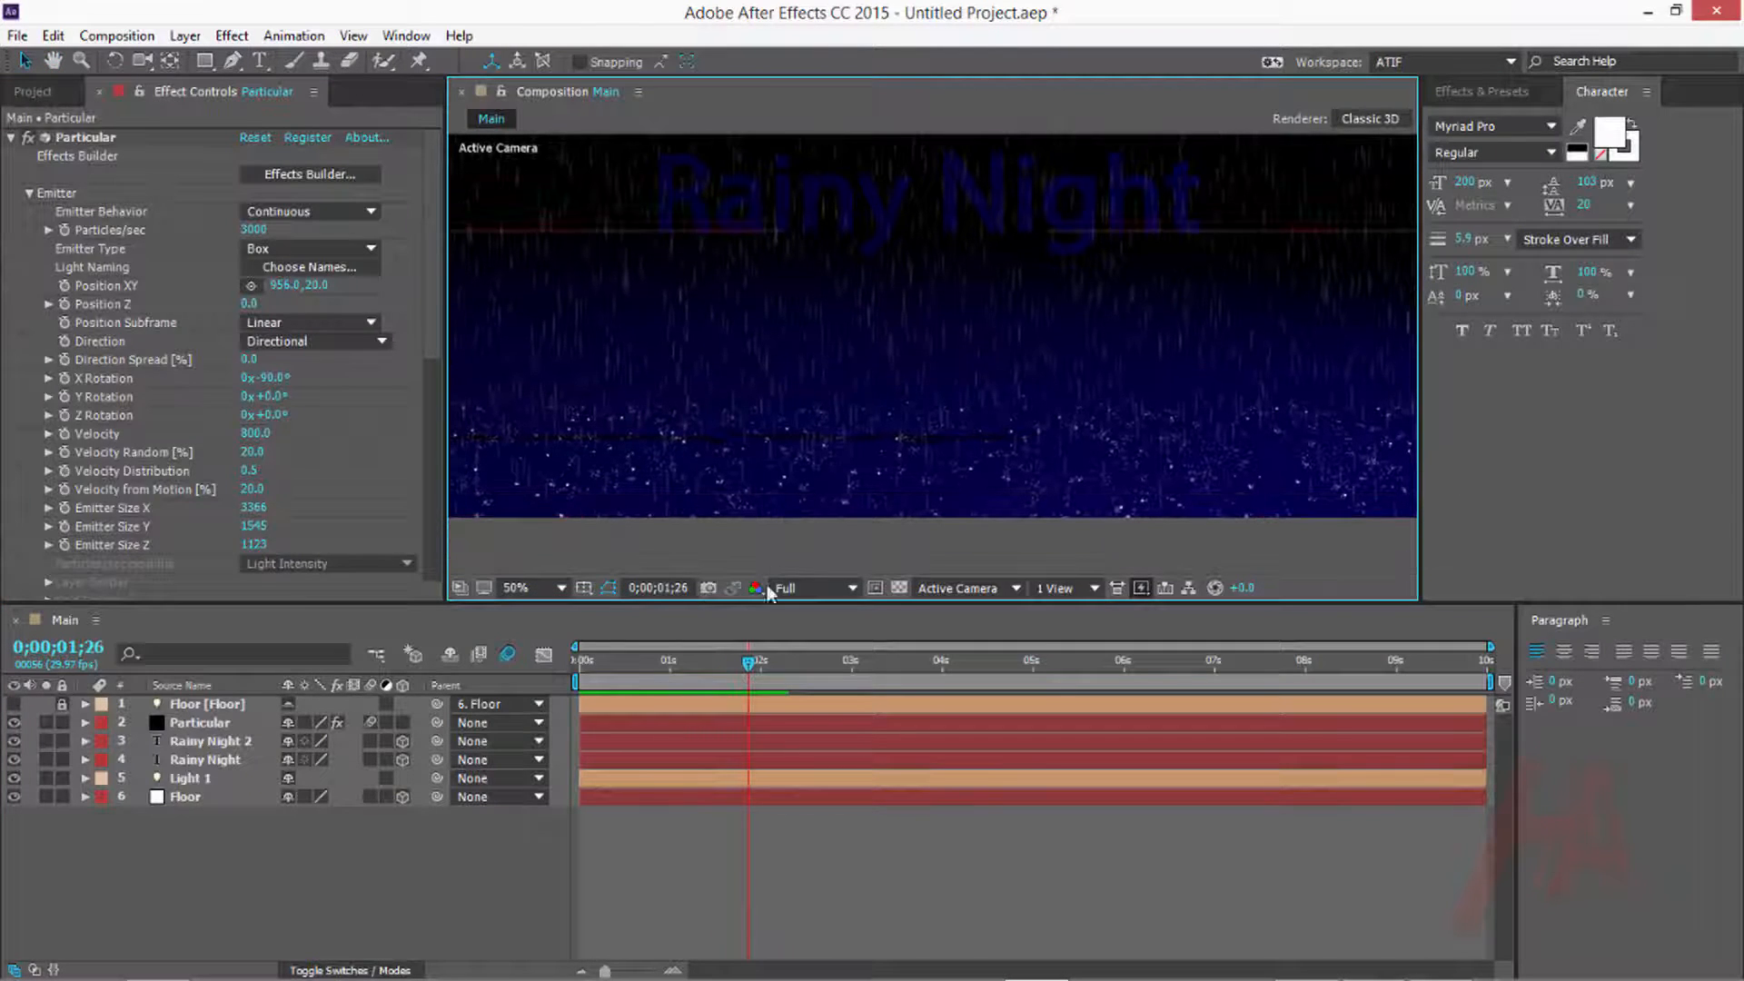
In the Particular layer's Emission Extras, set Pre Run to 100
left_click(187, 725)
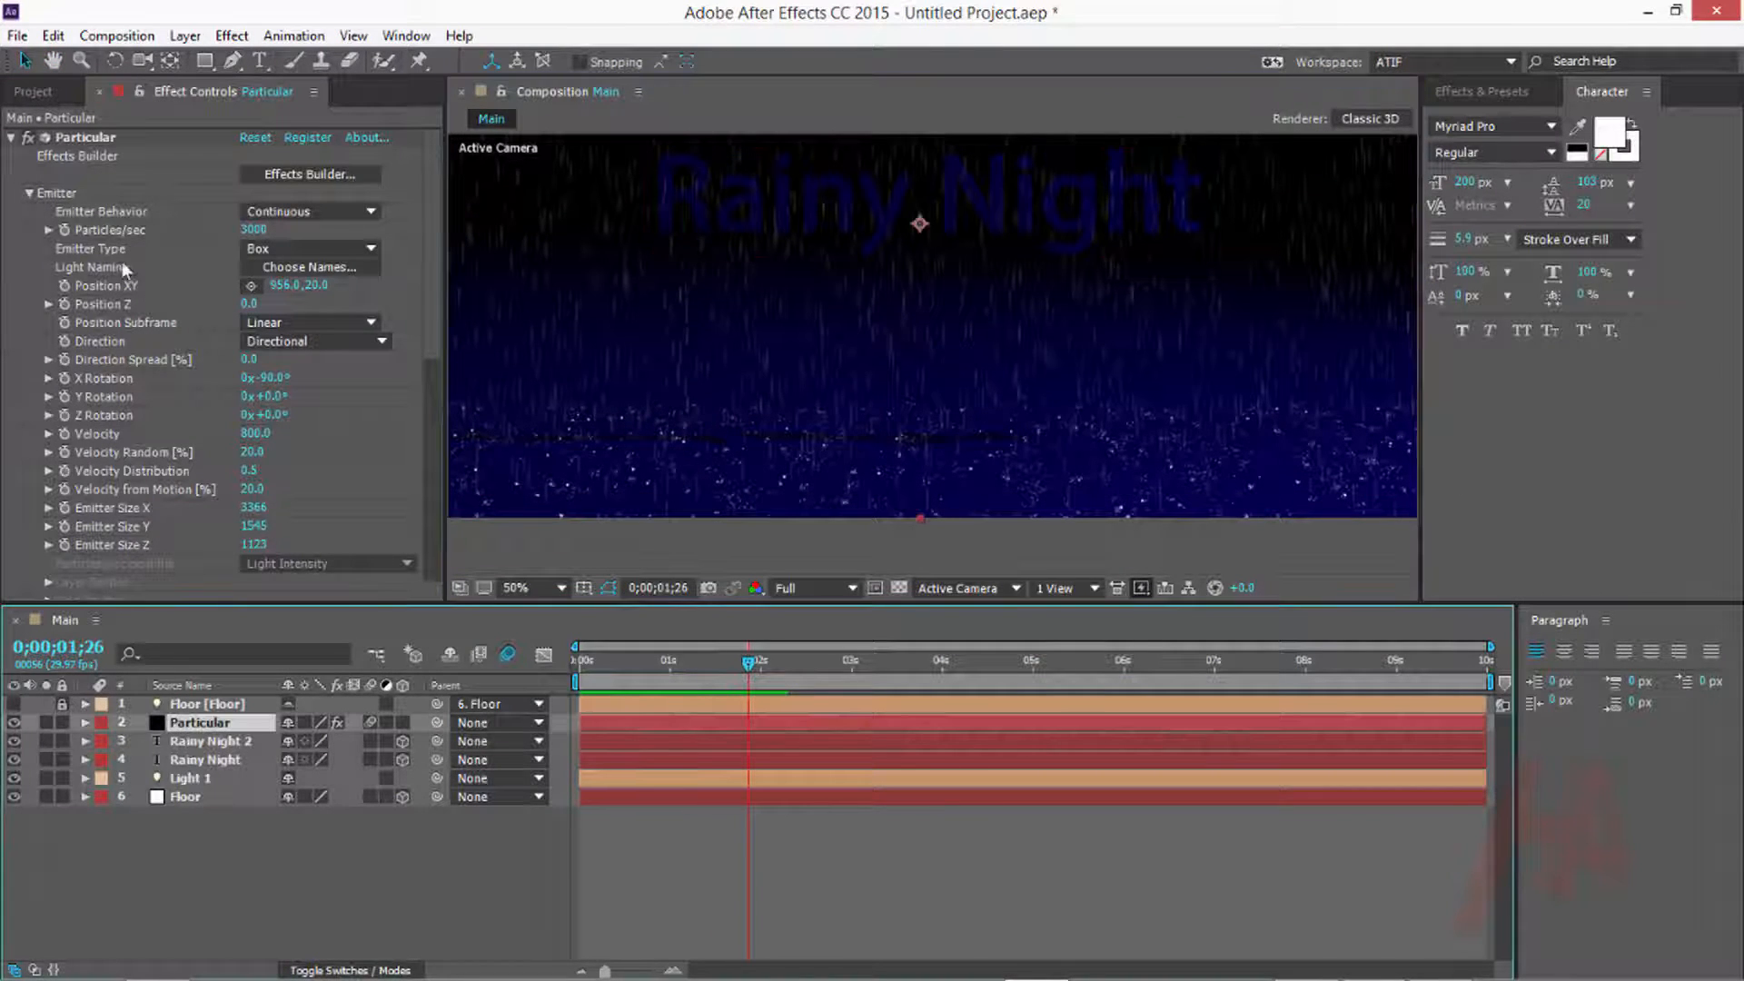
scroll(166, 391, "down", 3)
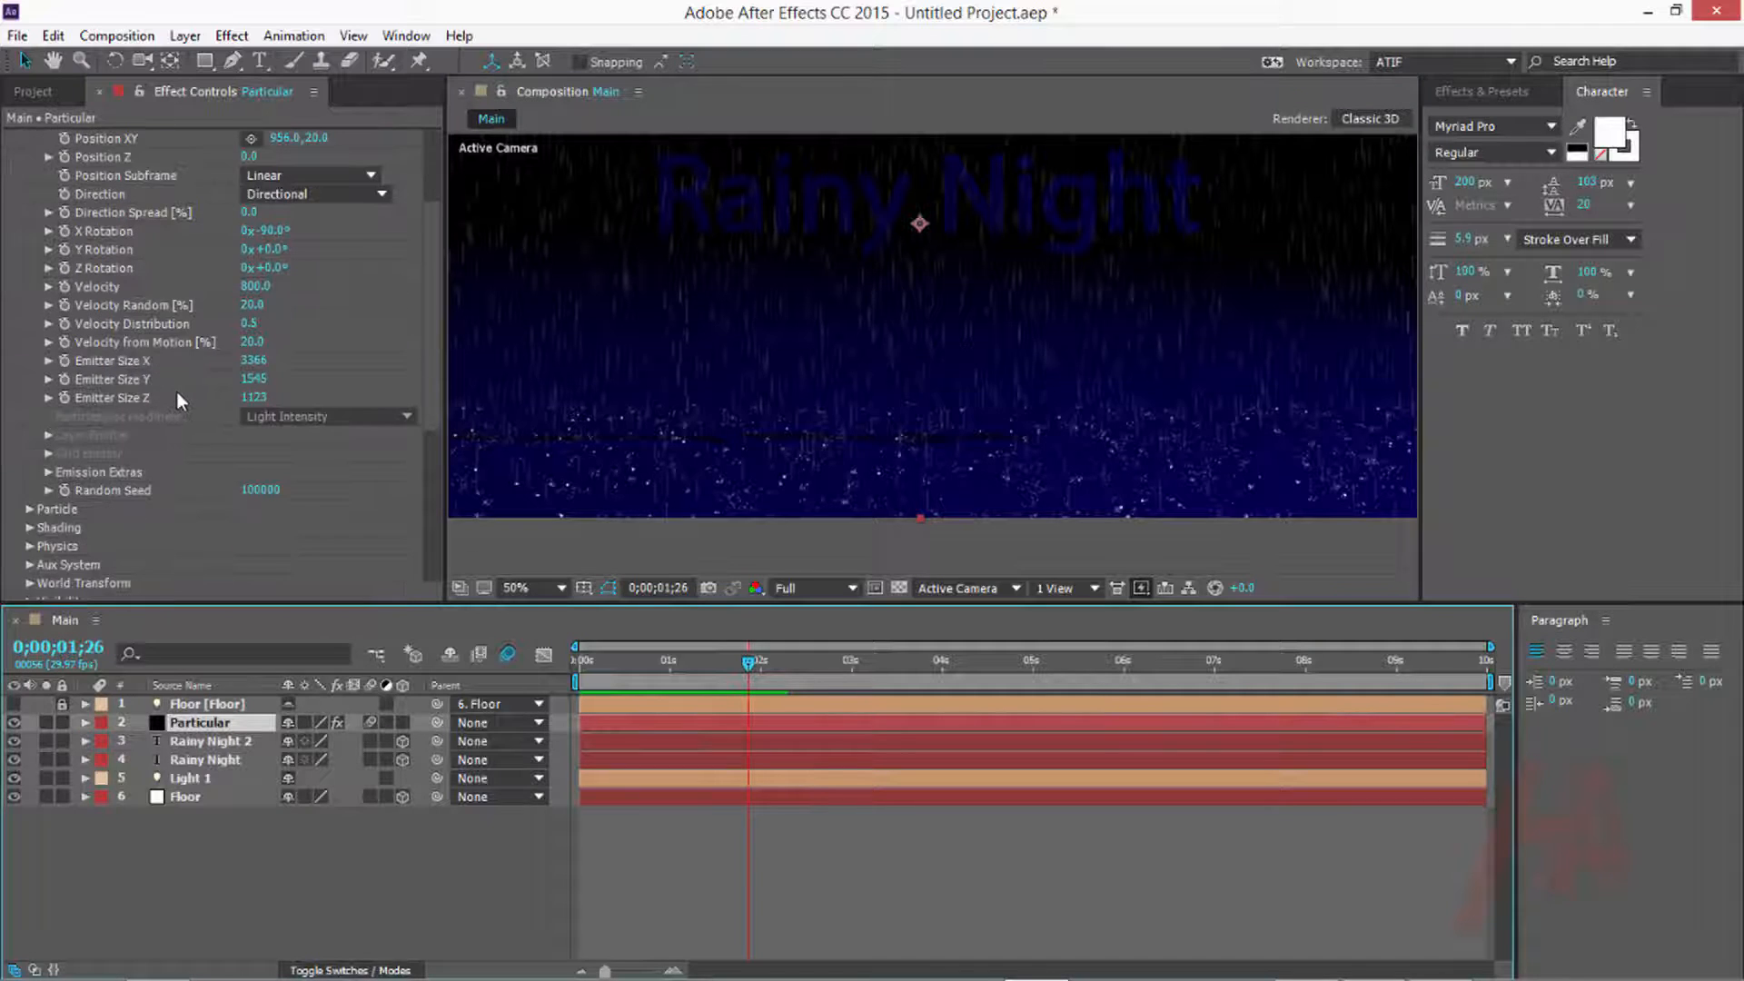
left_click(48, 472)
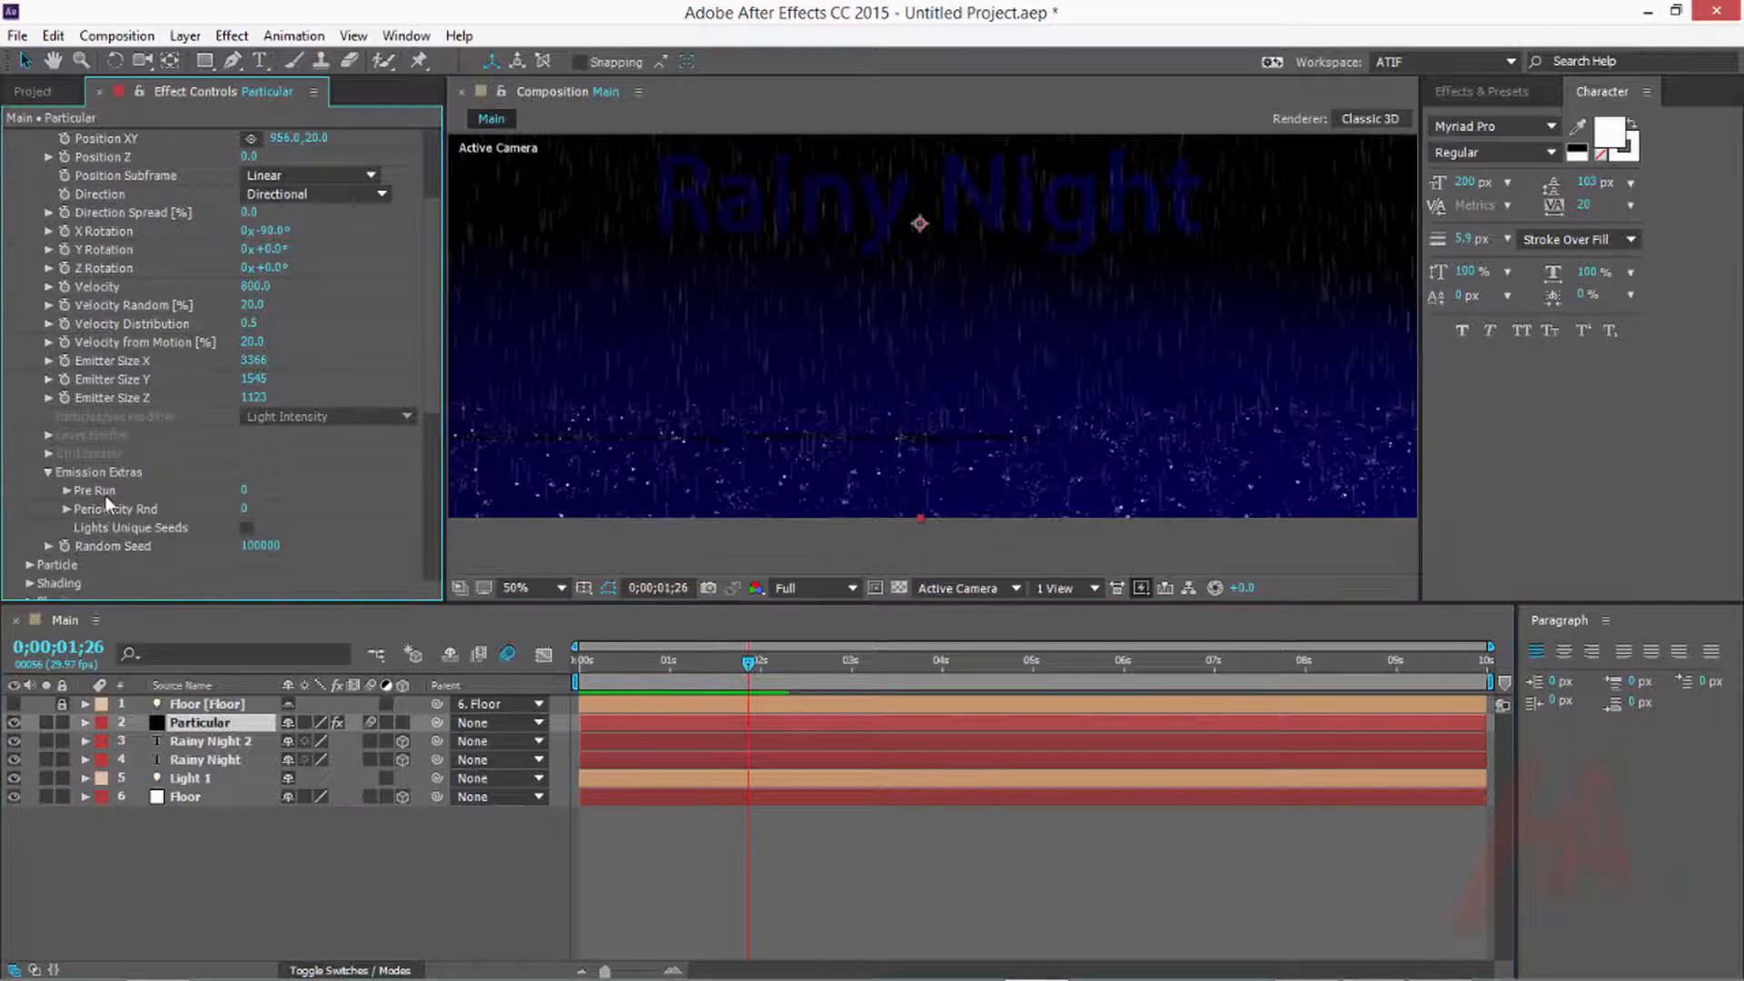
left_click_drag(244, 490, 677, 443)
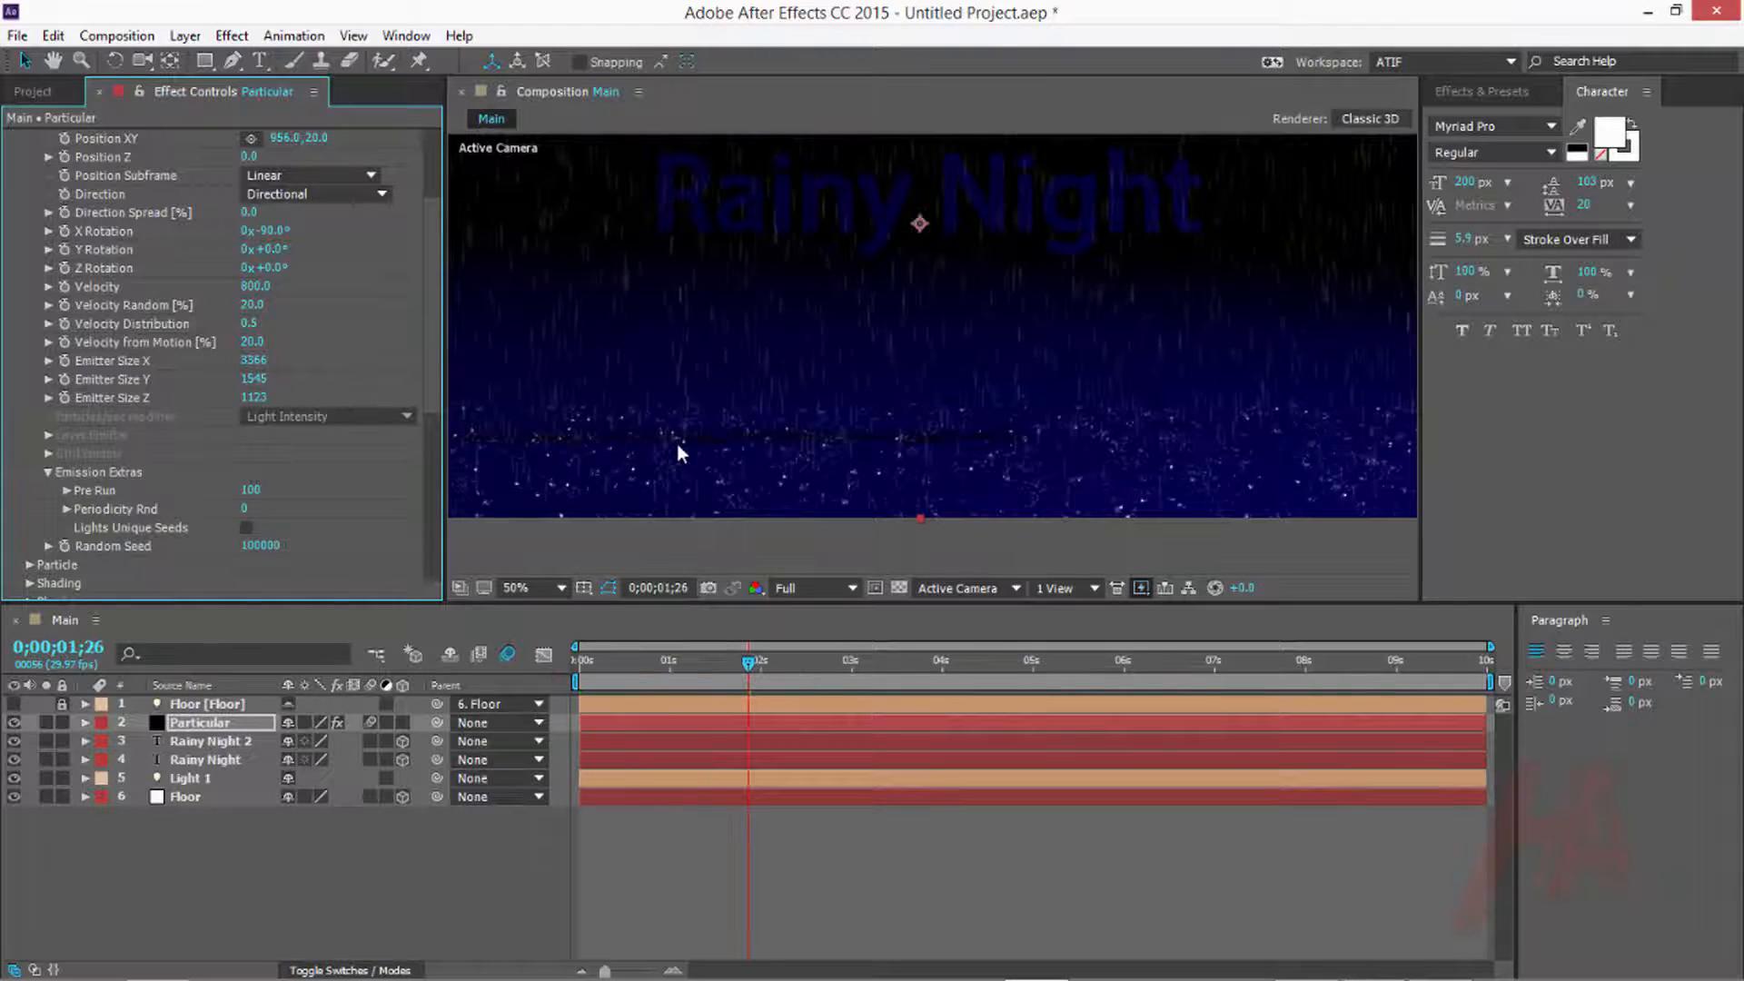
In the Particular layer's Emitter settings, increase Emitter Size Y to just under 5000
left_click_drag(800, 445, 786, 470)
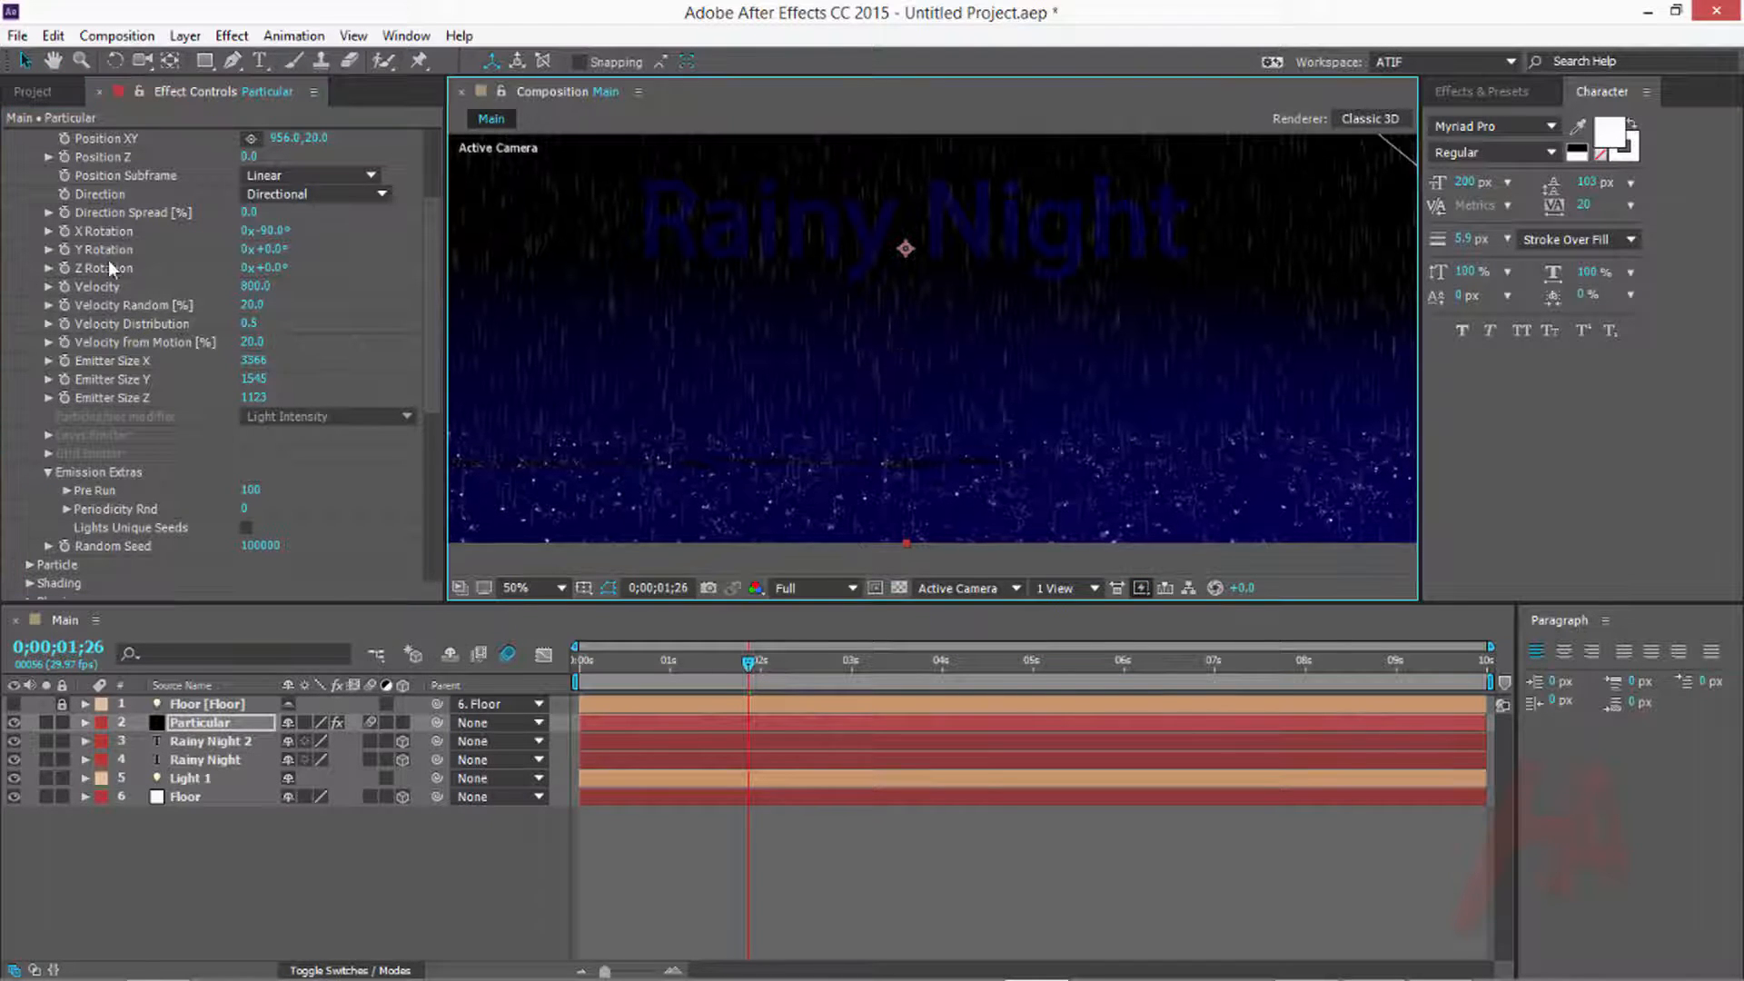
scroll(137, 318, "up", 4)
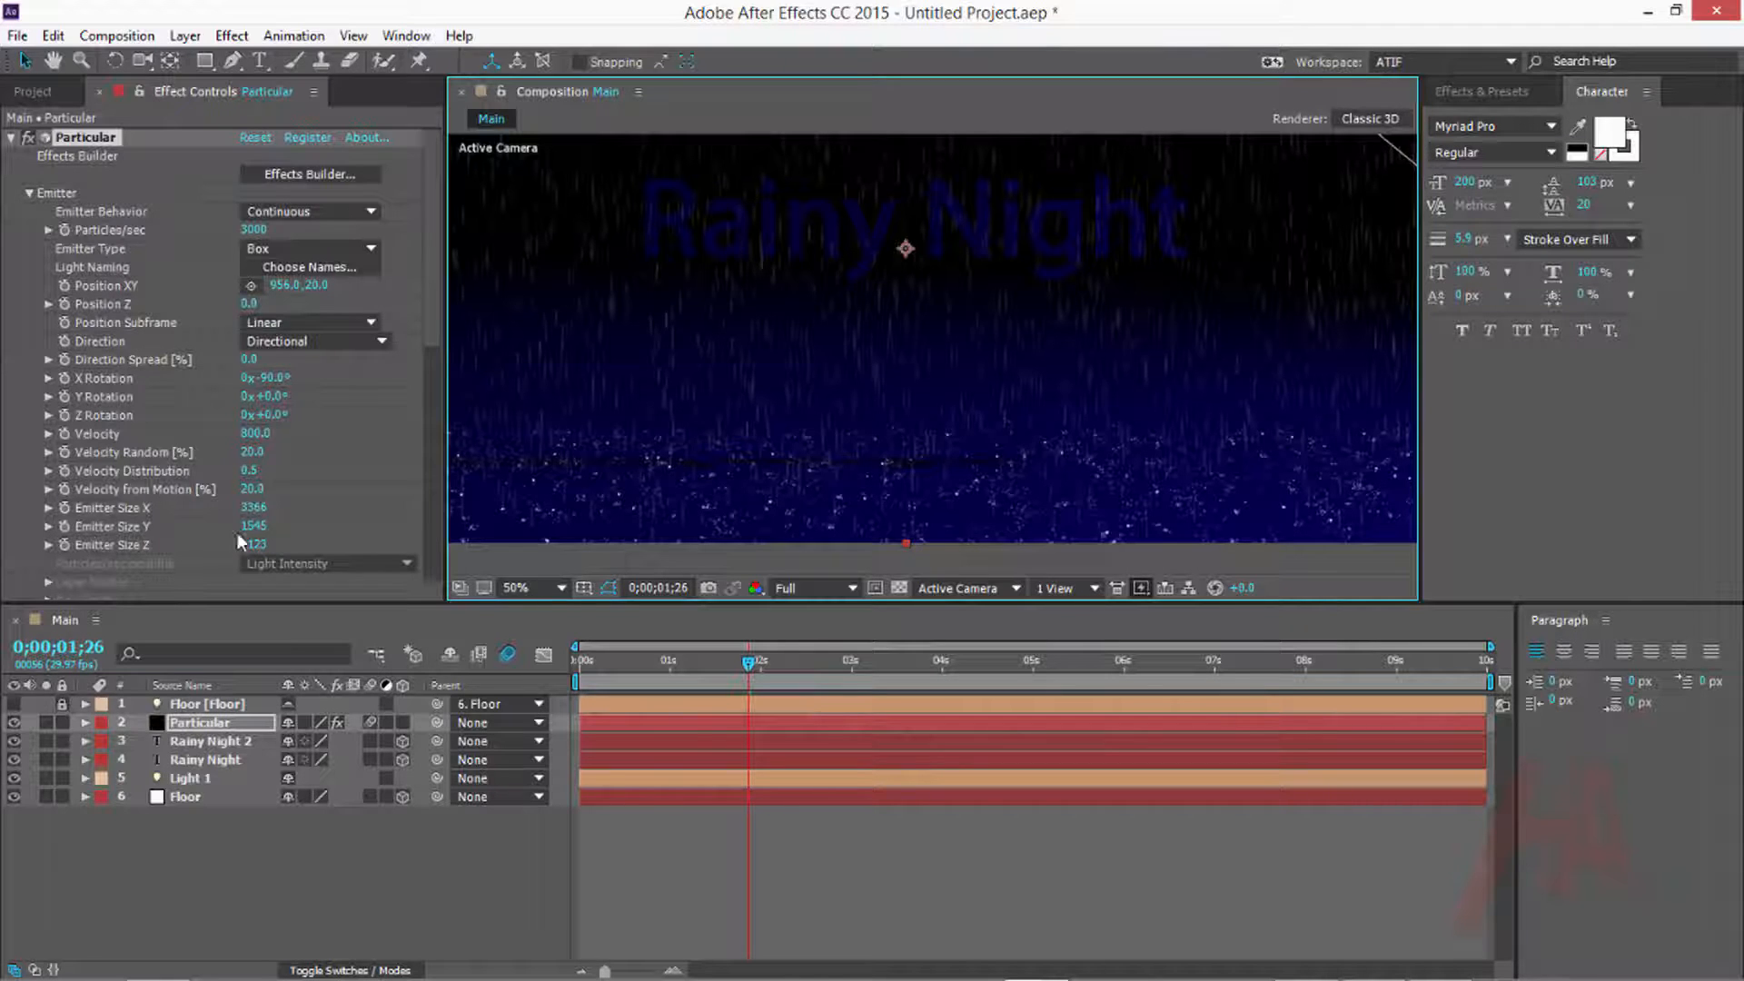
left_click_drag(243, 527, 209, 460)
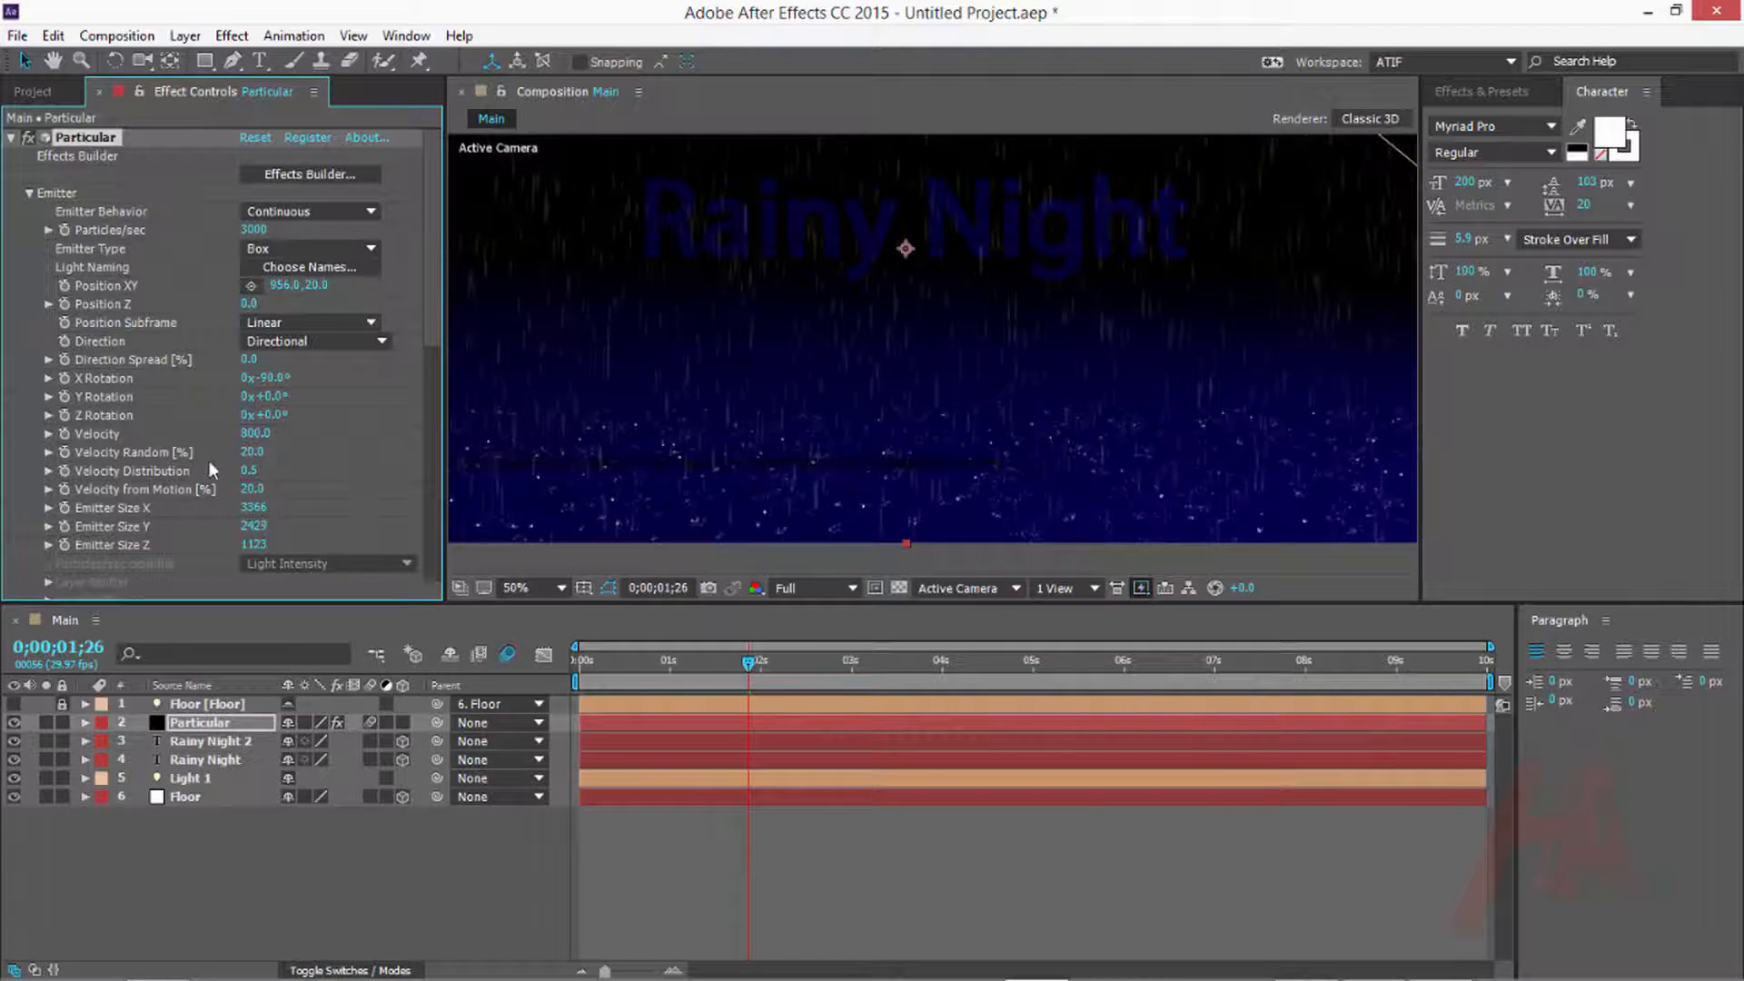
left_click_drag(244, 536, 818, 522)
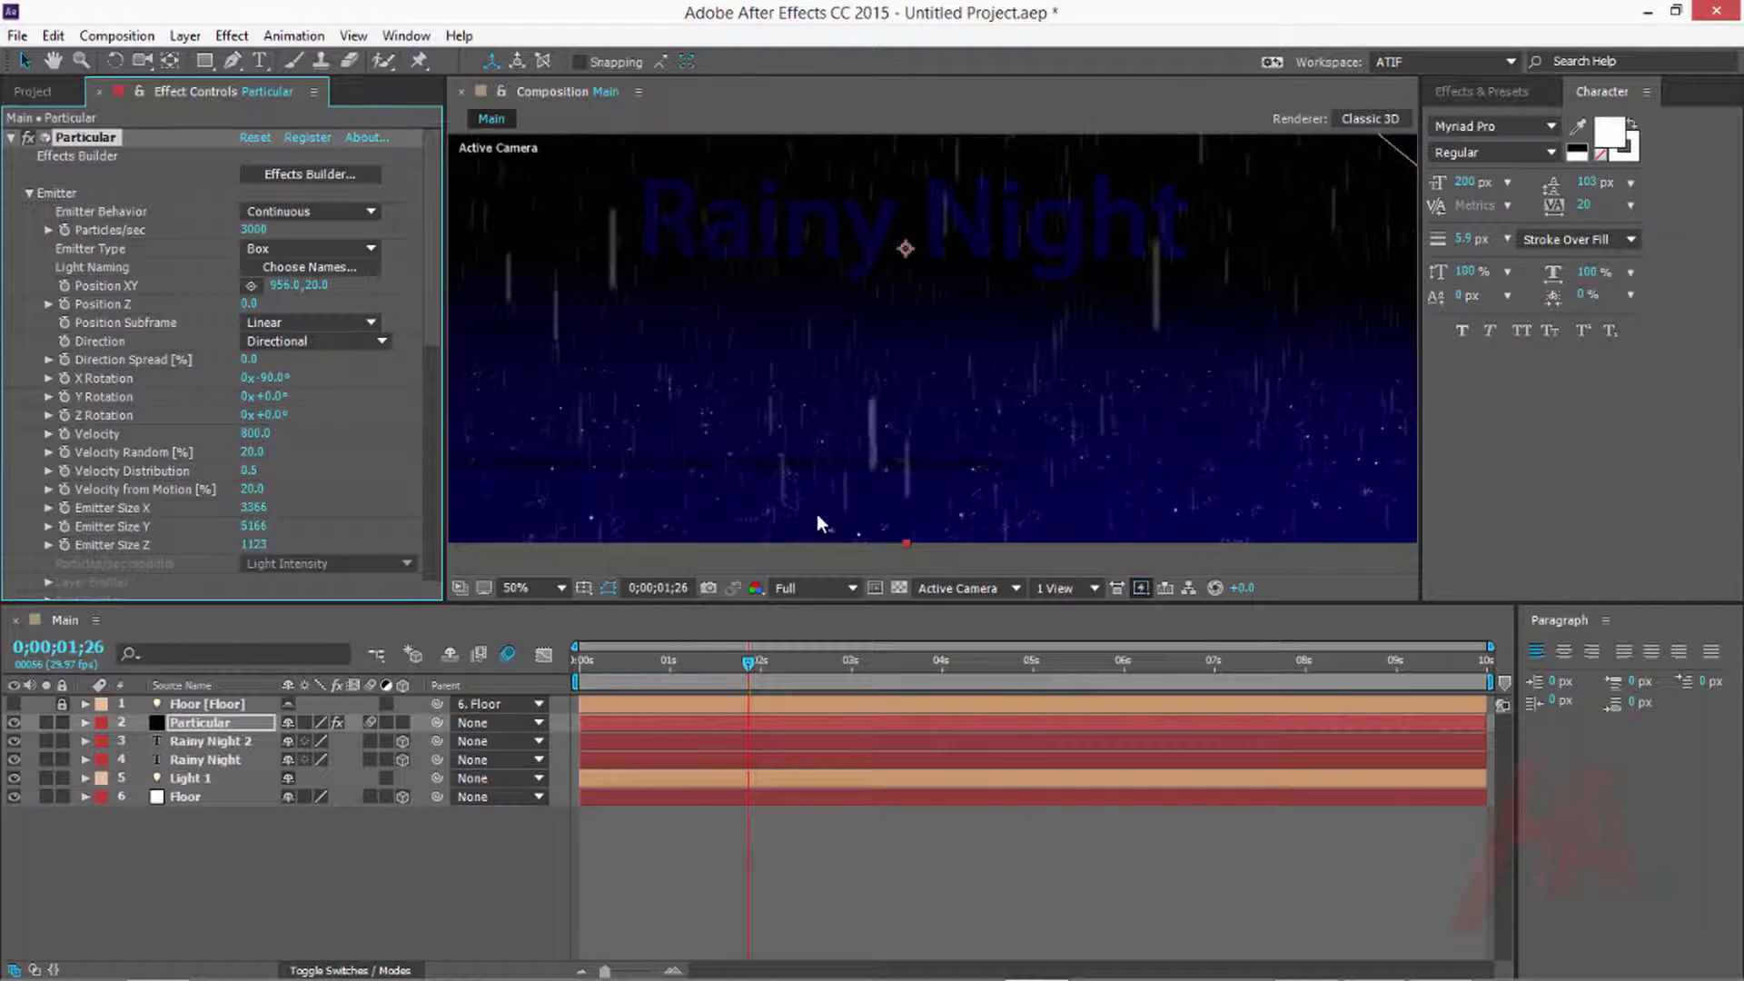
left_click_drag(248, 530, 164, 512)
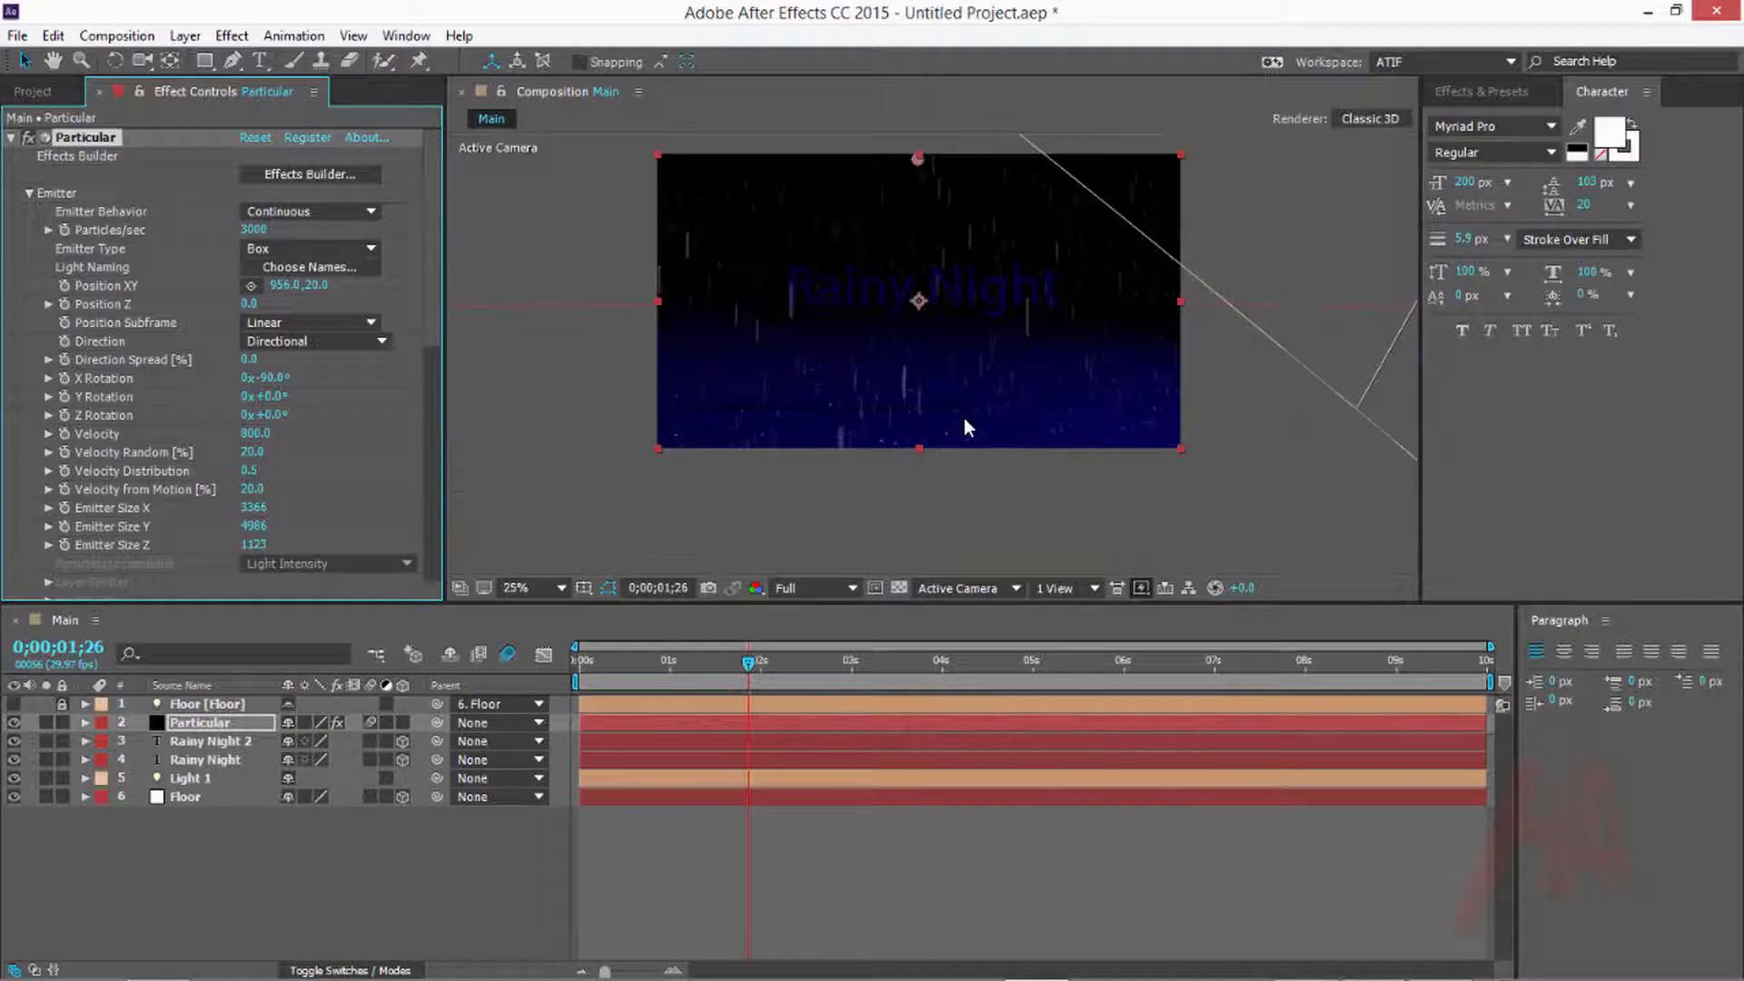
Preview the rain from the taller emitter with the composition view maximized, and restore the layout
key("comma")
key("grave")
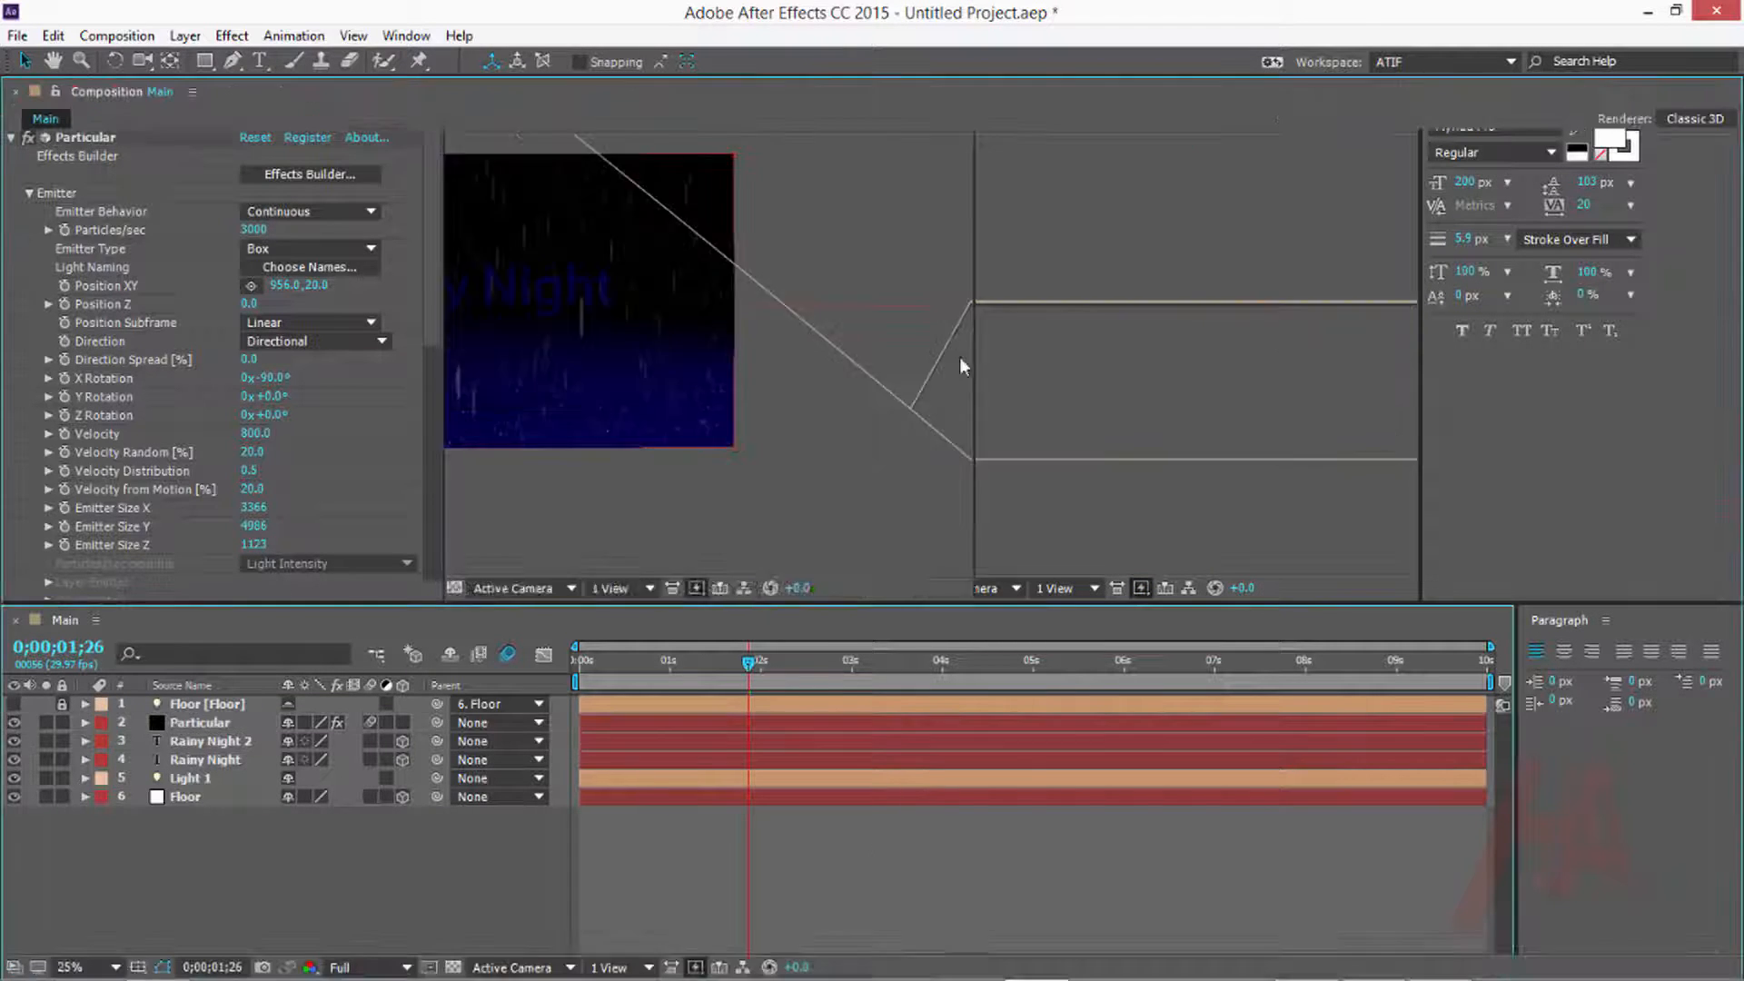
key("period")
key("space")
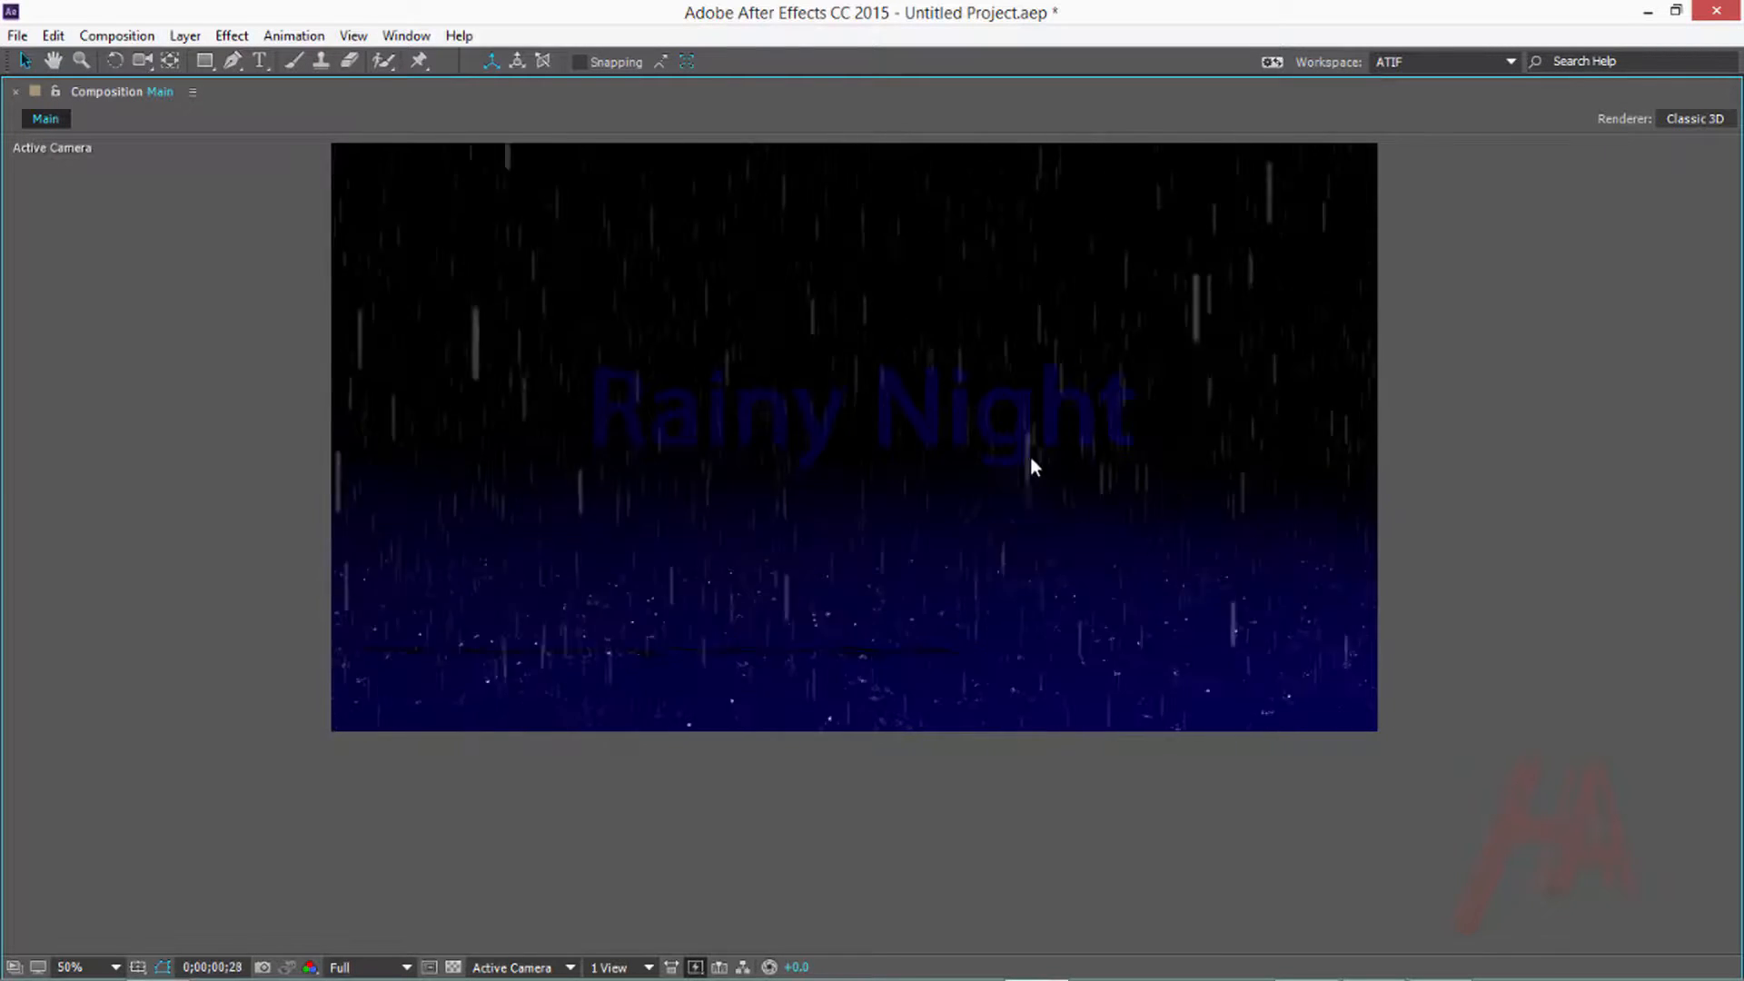
key("grave")
In Particular's Rendering settings, set the Motion Blur Opacity Boost to 1
scroll(120, 405, "down", 10)
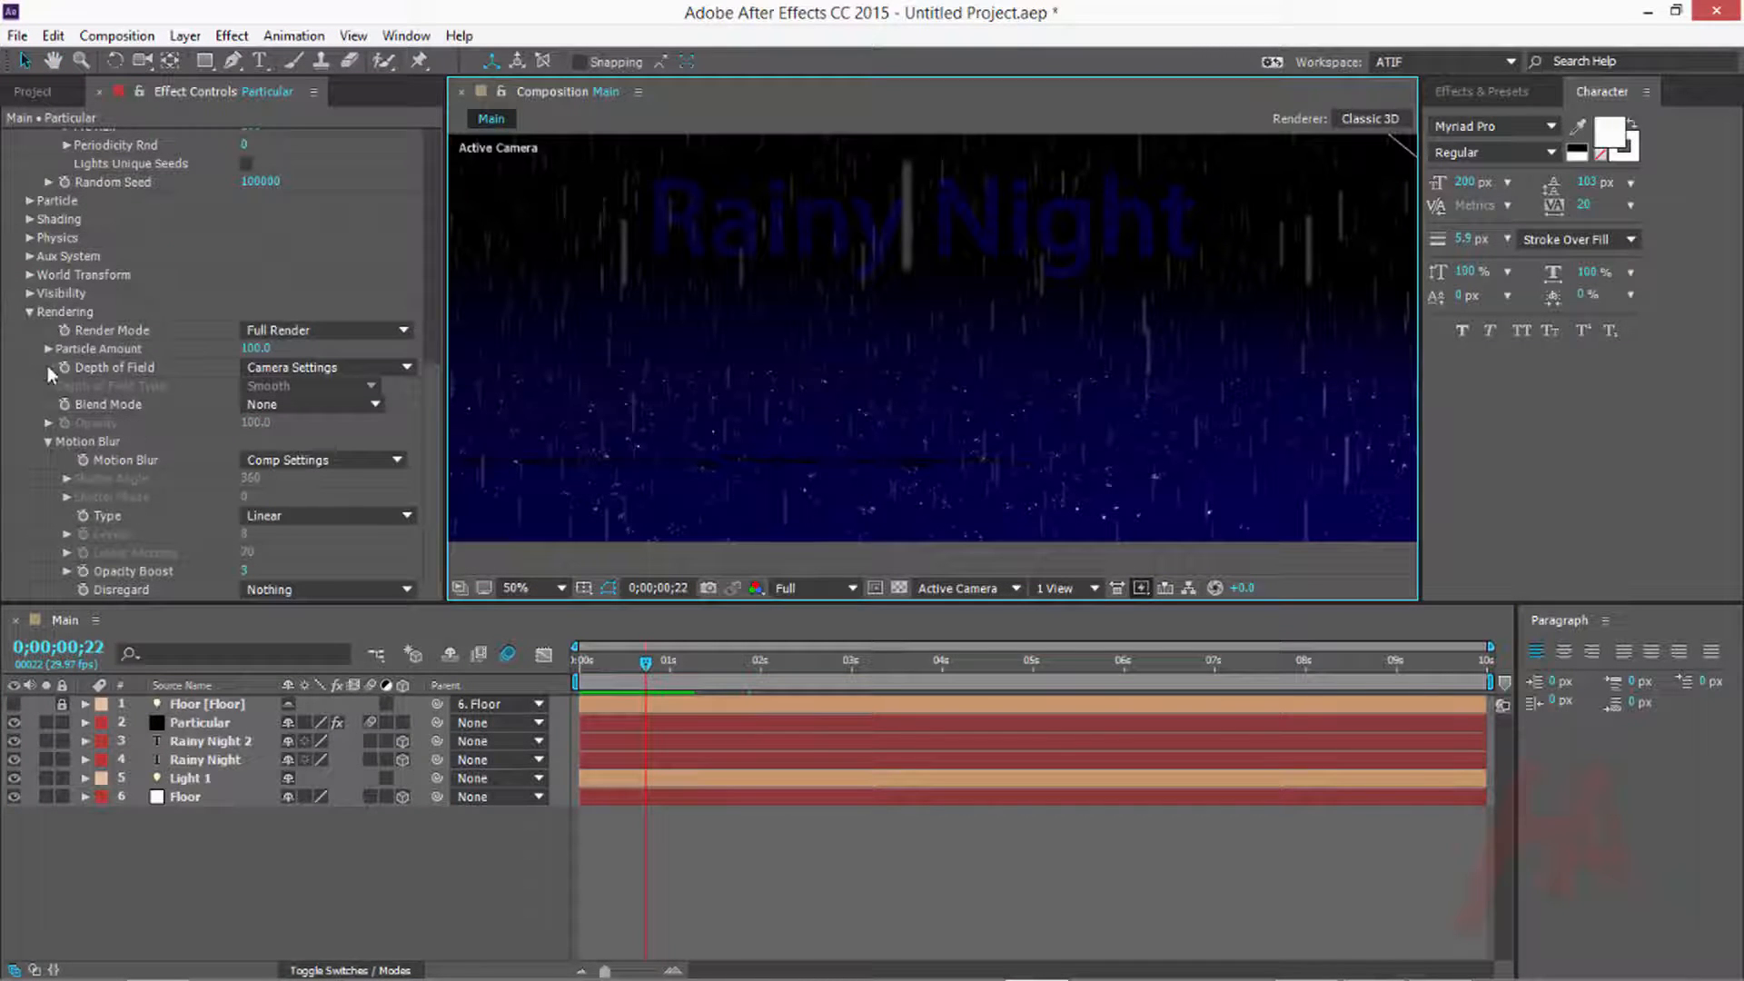
left_click(244, 571)
type("1")
key("Return")
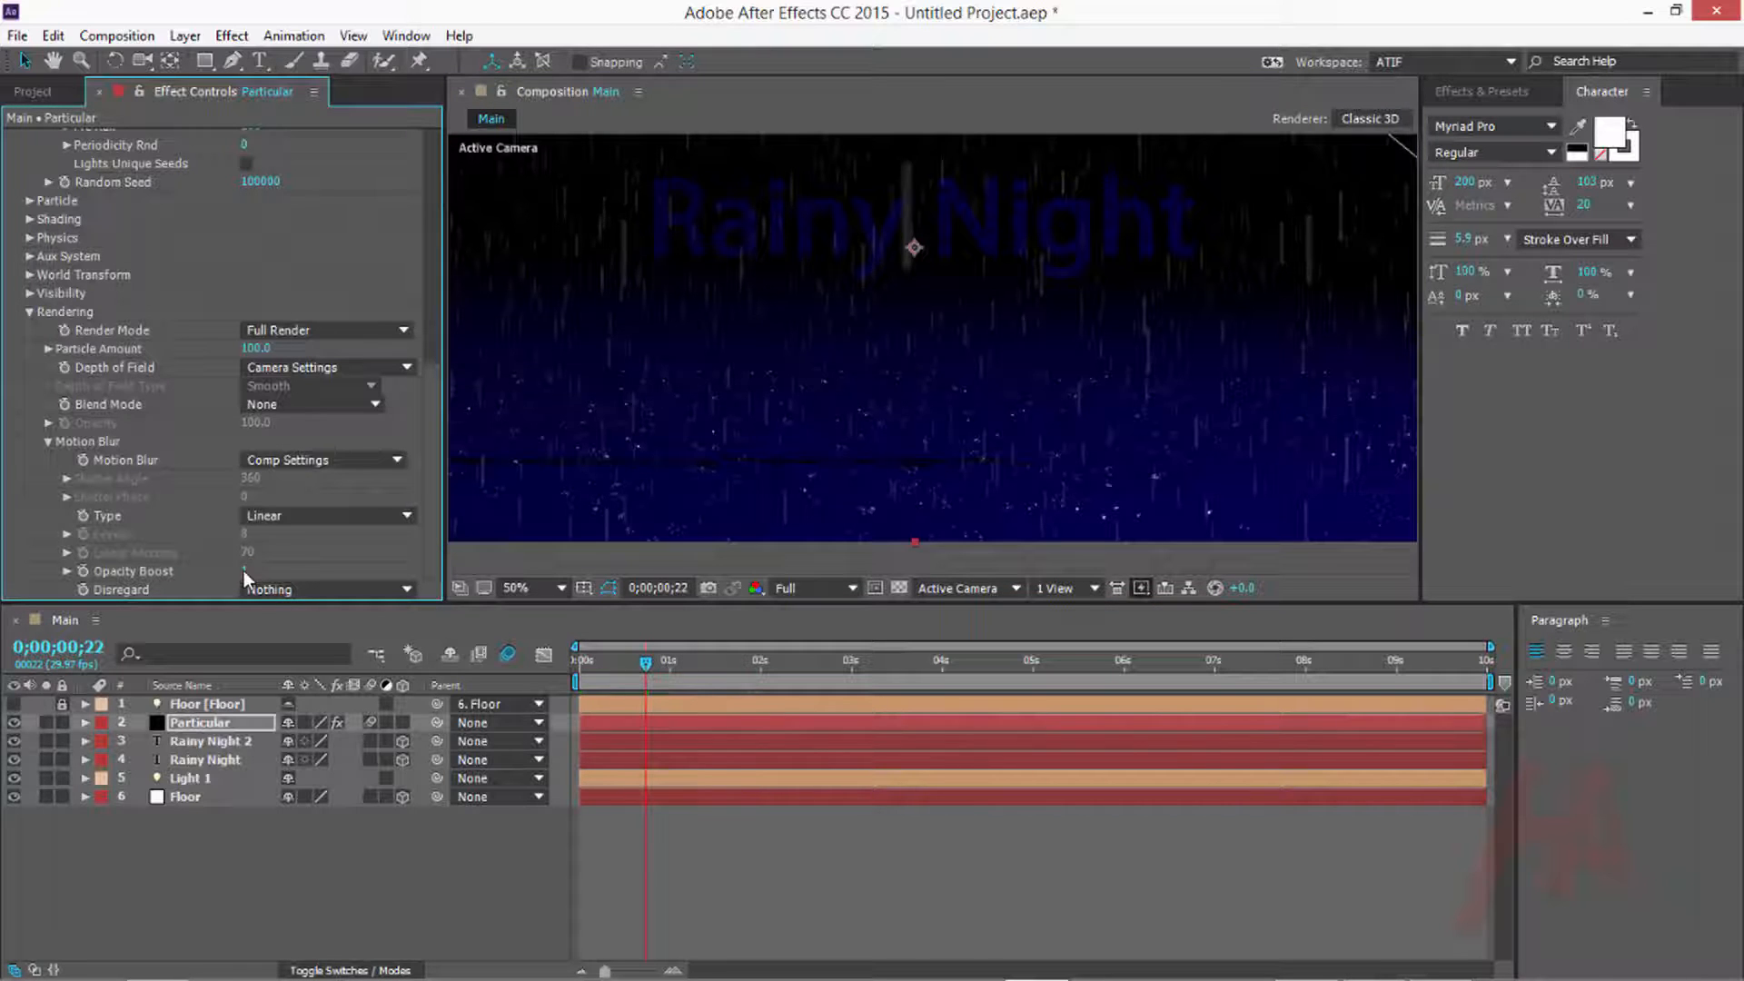
Preview the rain with the reduced opacity boost in the maximized composition view, and restore the layout
key("grave")
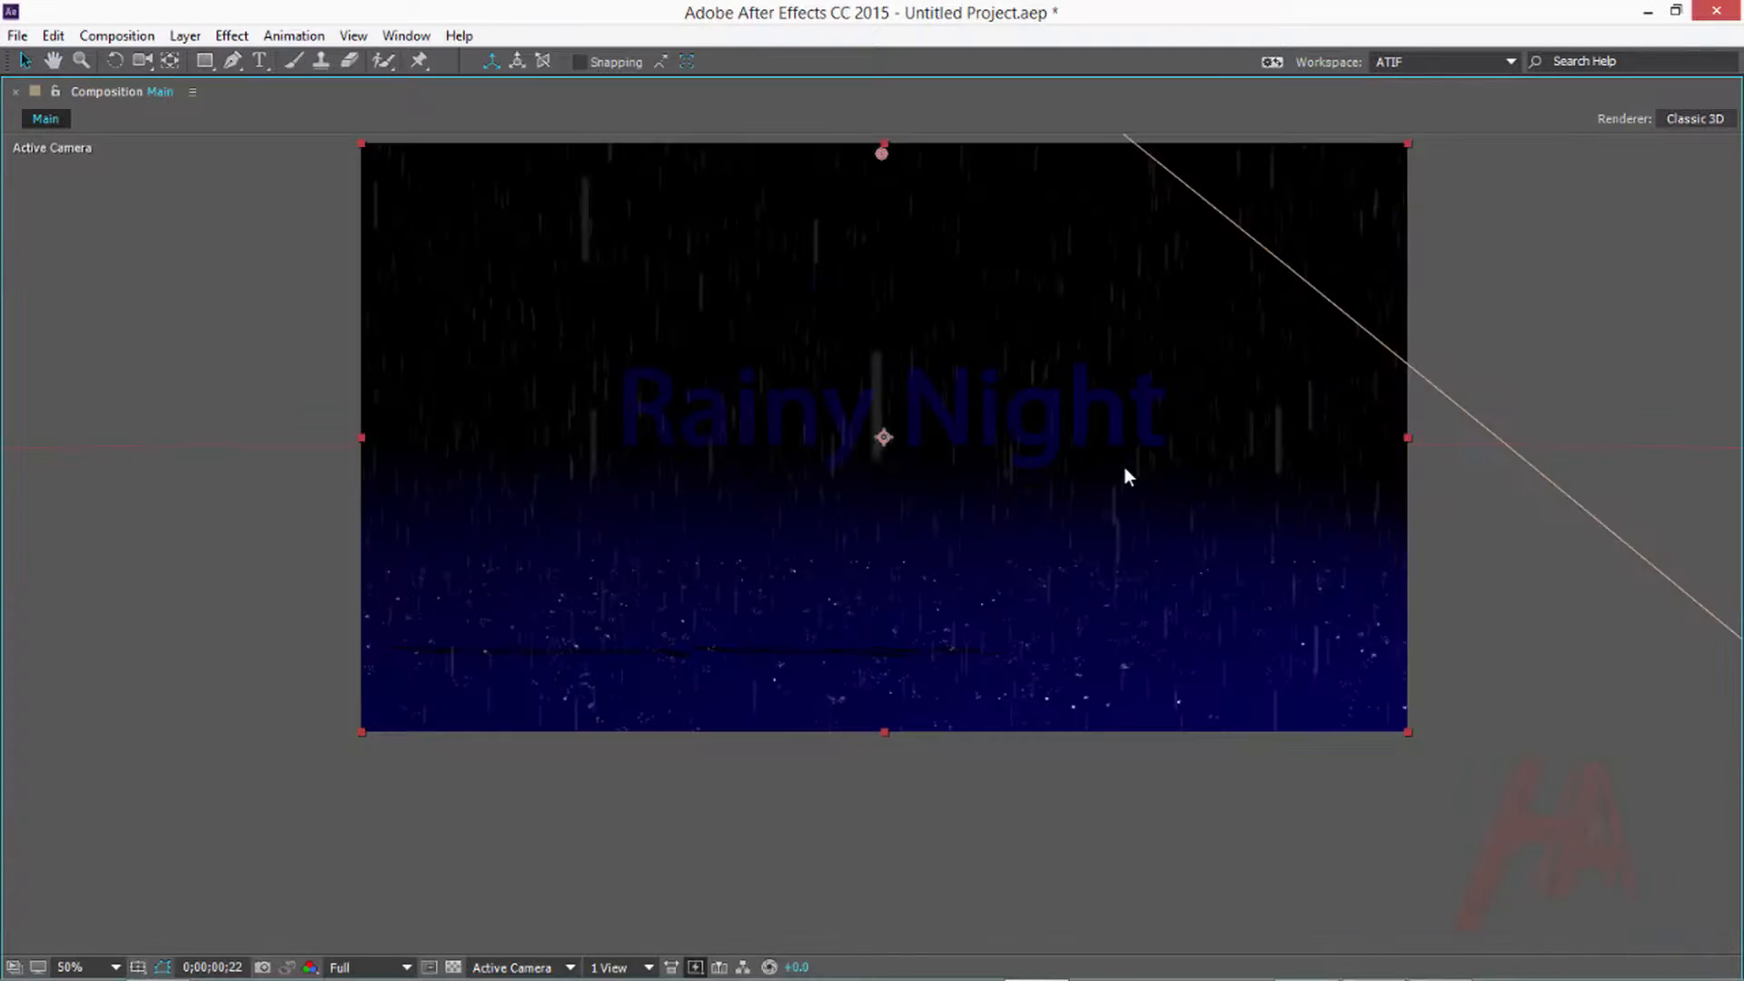
key("space")
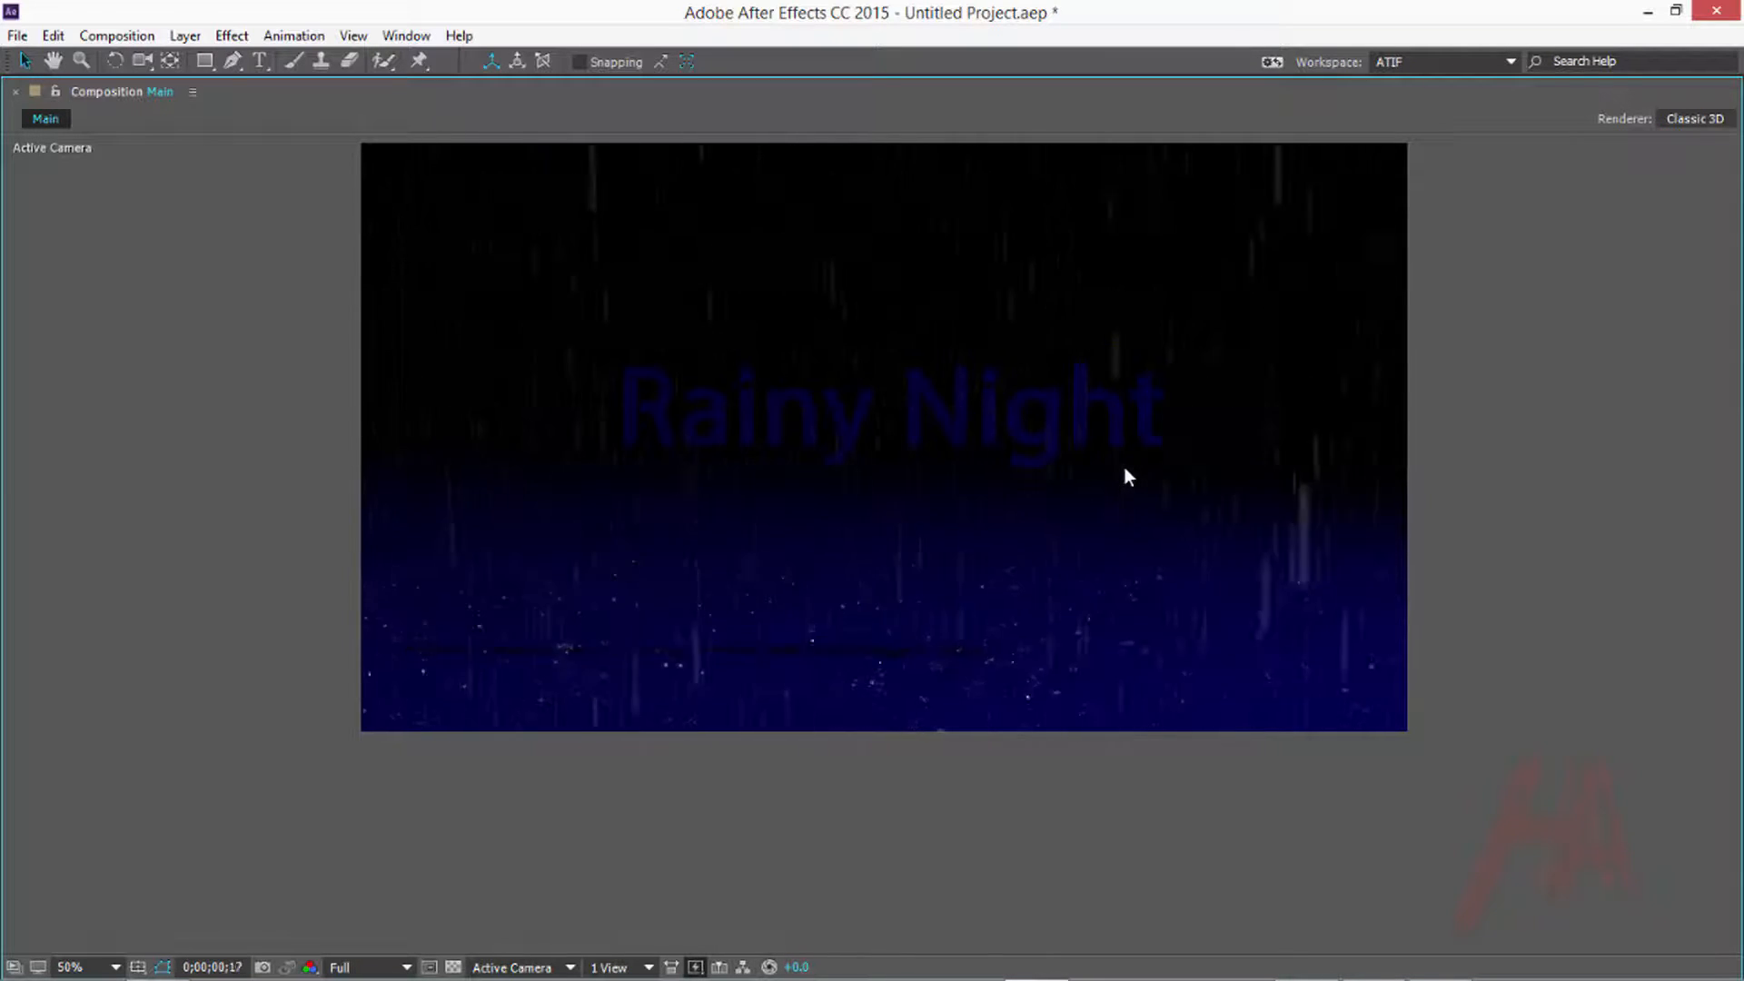
key("grave")
Widen the composition panel until the full width of the frame fits, and deselect the Particular layer
left_click_drag(1001, 309, 1012, 362)
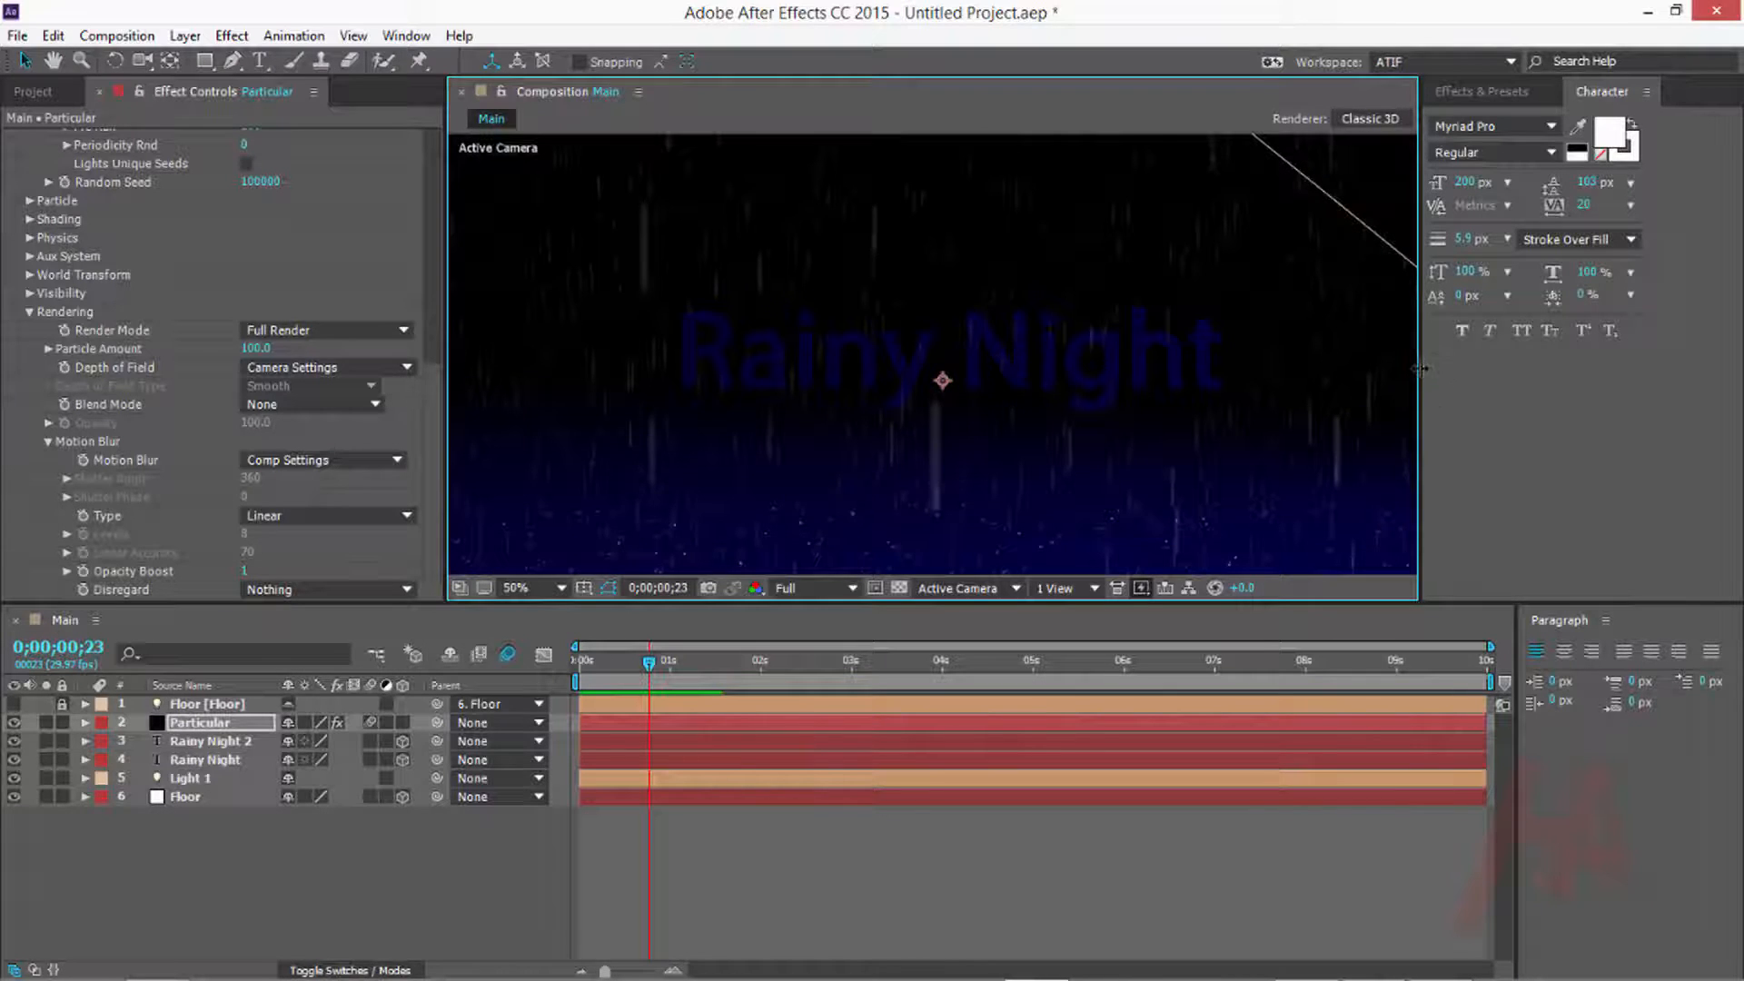
left_click_drag(1420, 369, 1704, 369)
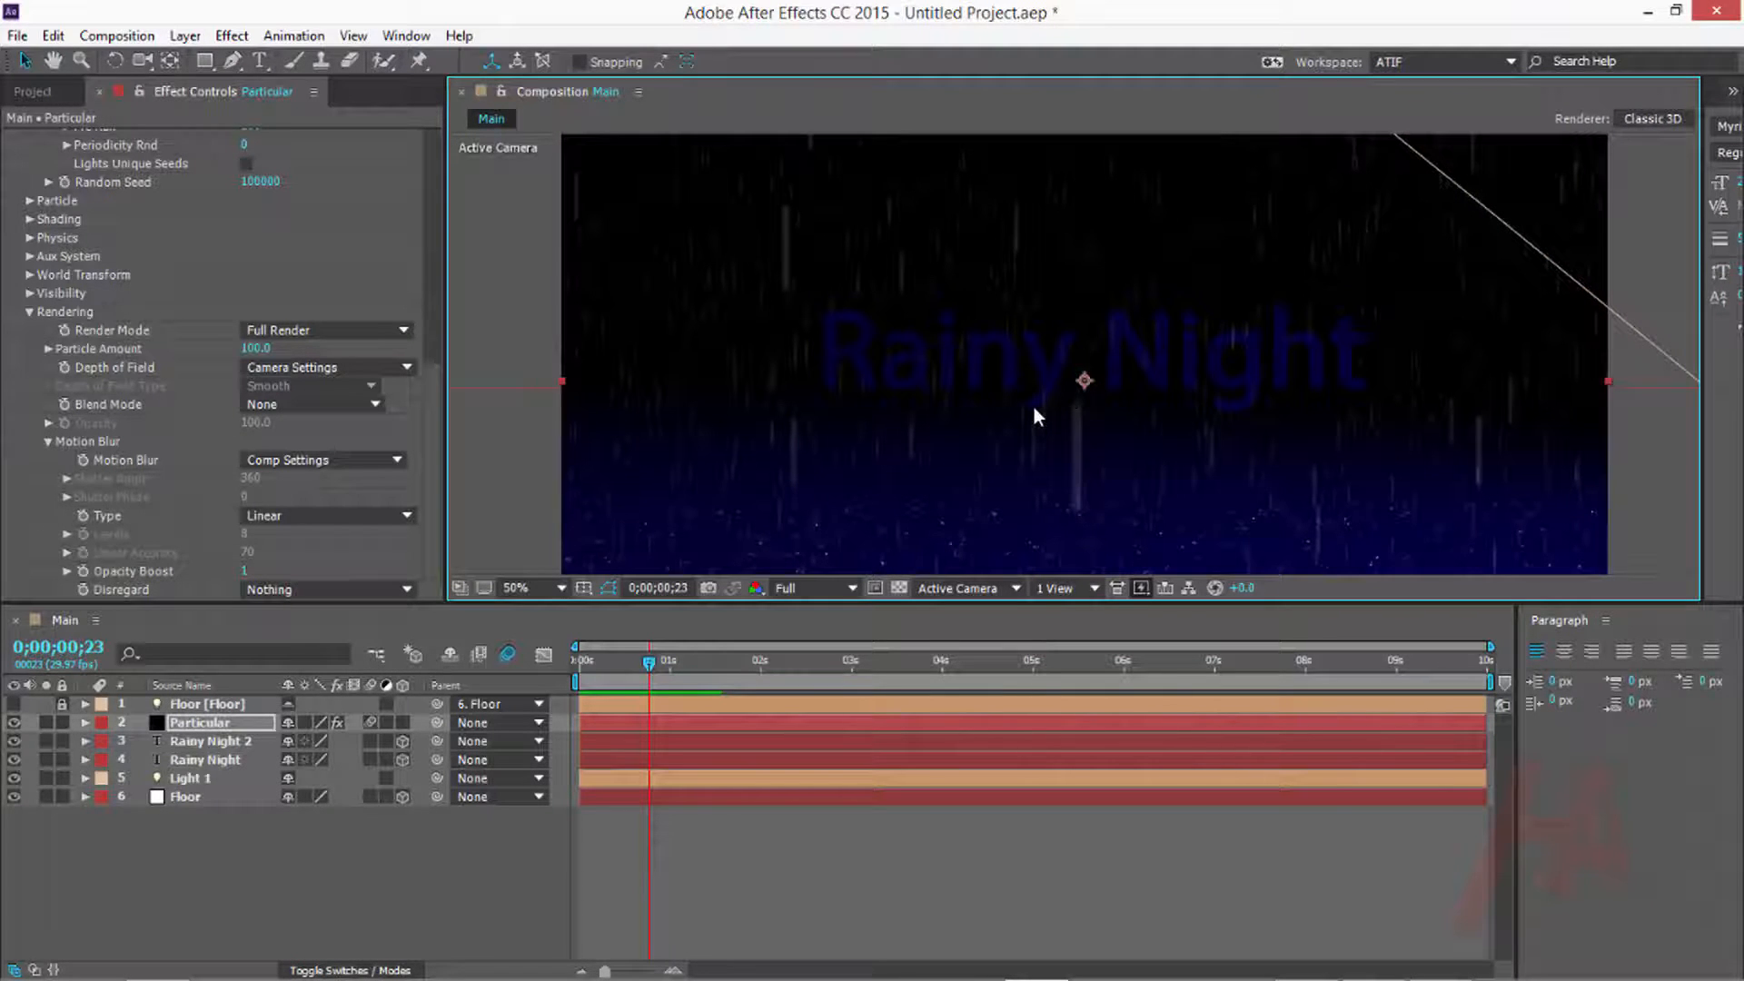
left_click(728, 843)
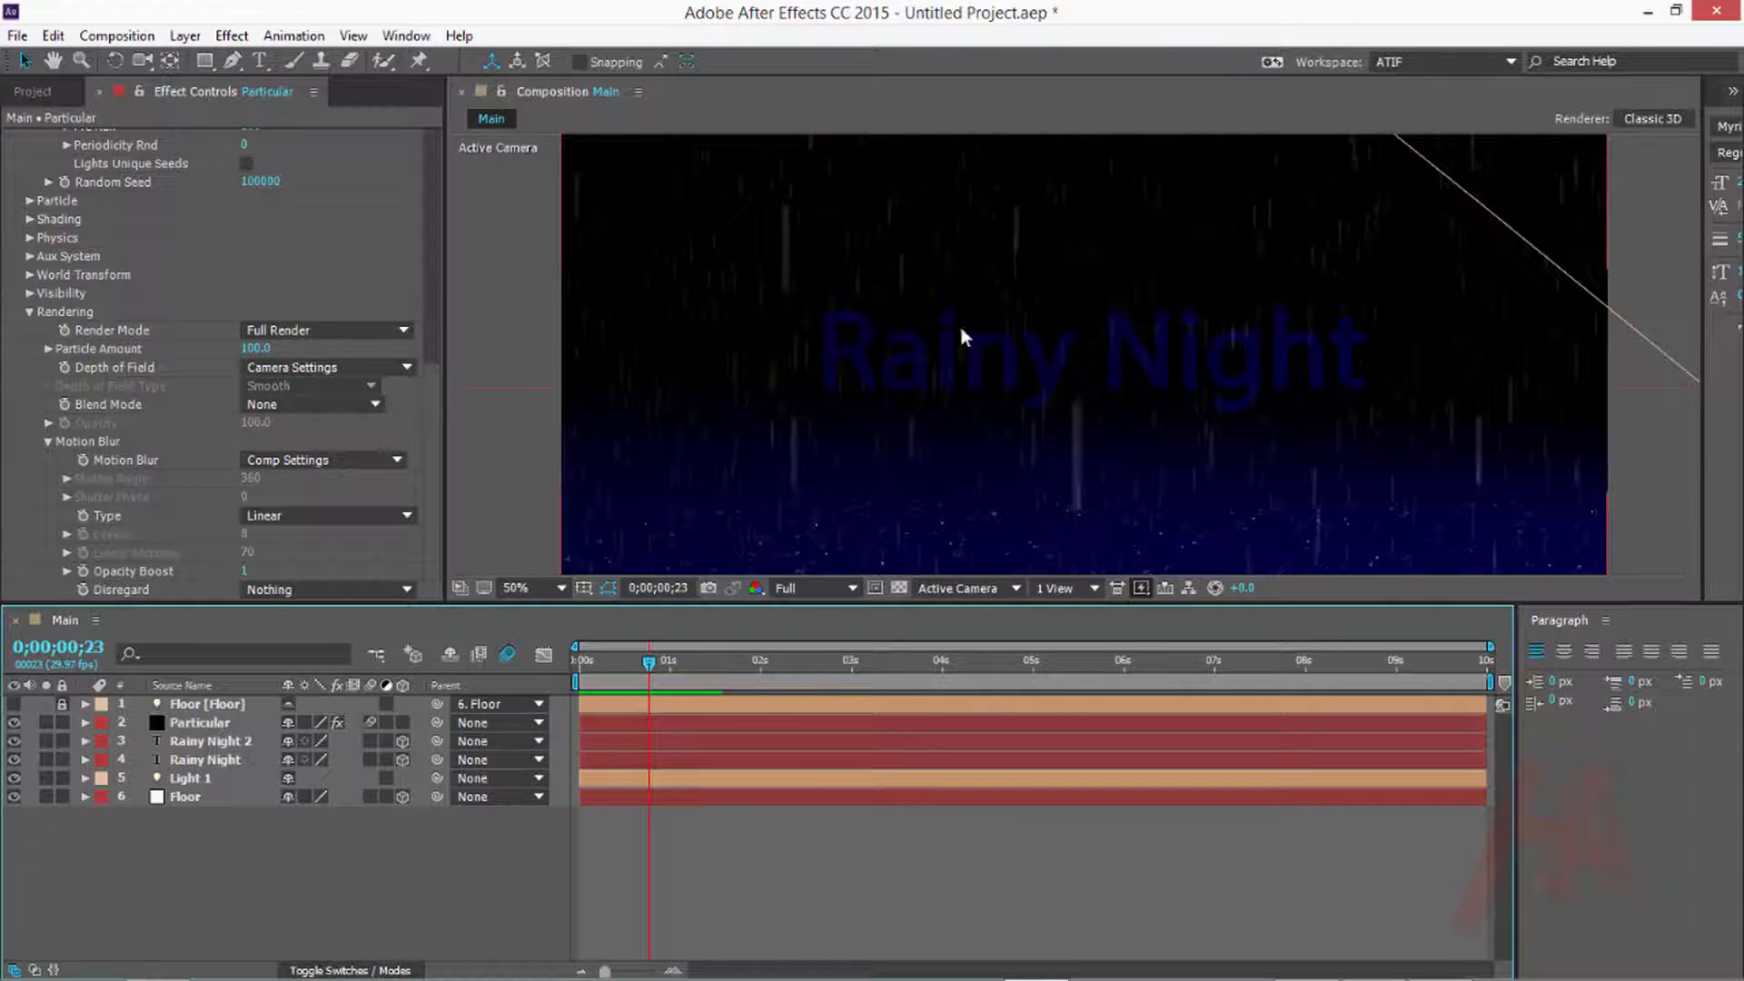
Add the 03.mov cloud footage to the Main timeline between the Light 1 and Floor layers
left_click(33, 90)
left_click(360, 456)
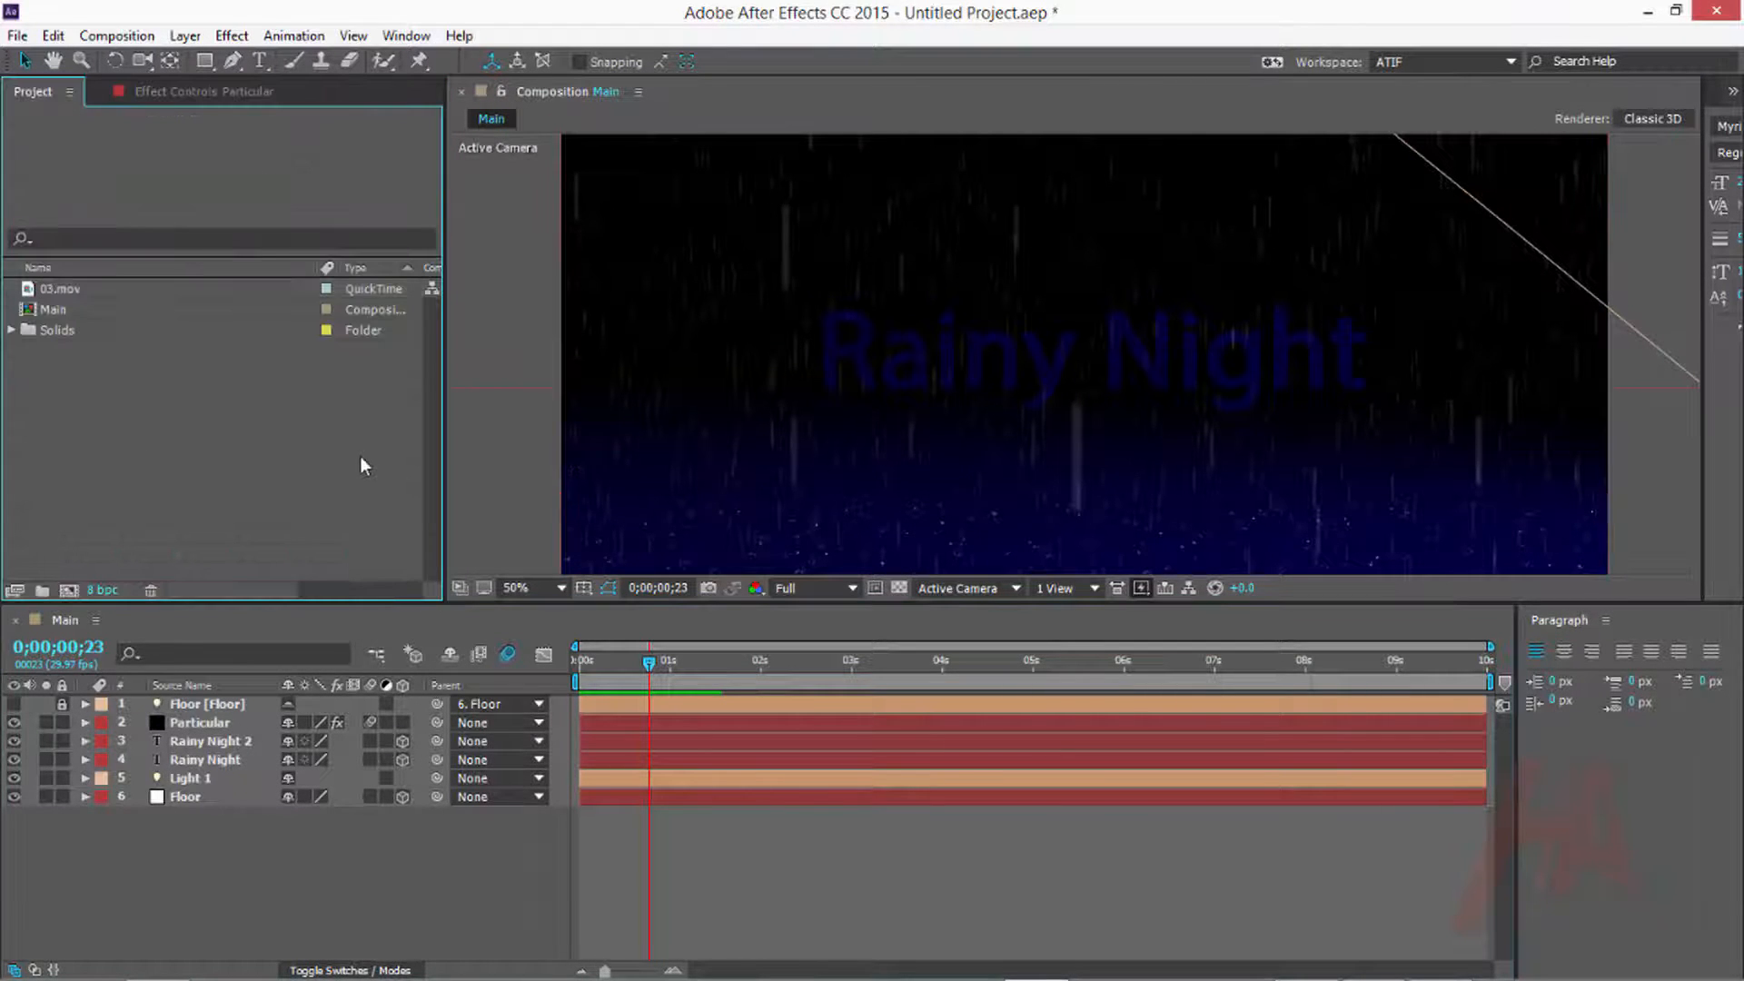
left_click_drag(77, 292, 253, 784)
mouse_move(211, 726)
left_mouse_down()
mouse_move(206, 800)
mouse_move(236, 722)
left_mouse_up()
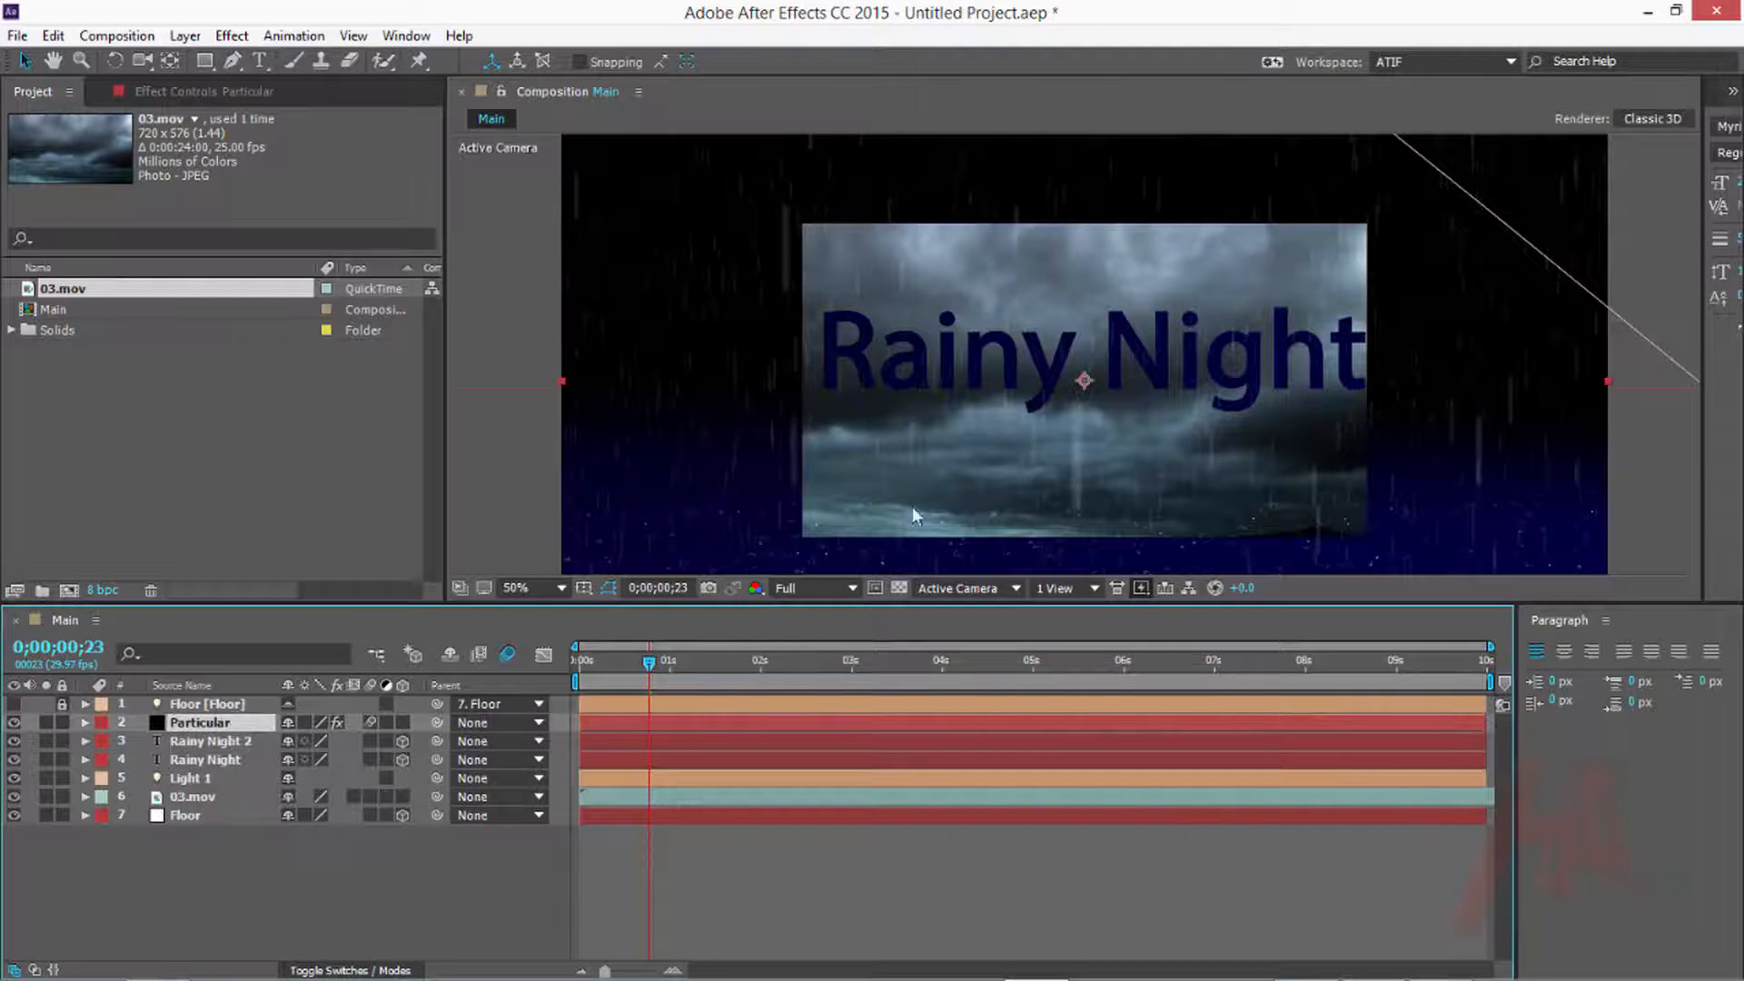
Fit the 03.mov layer to the full composition size
scroll(1010, 429, "down", 2)
left_click(194, 800)
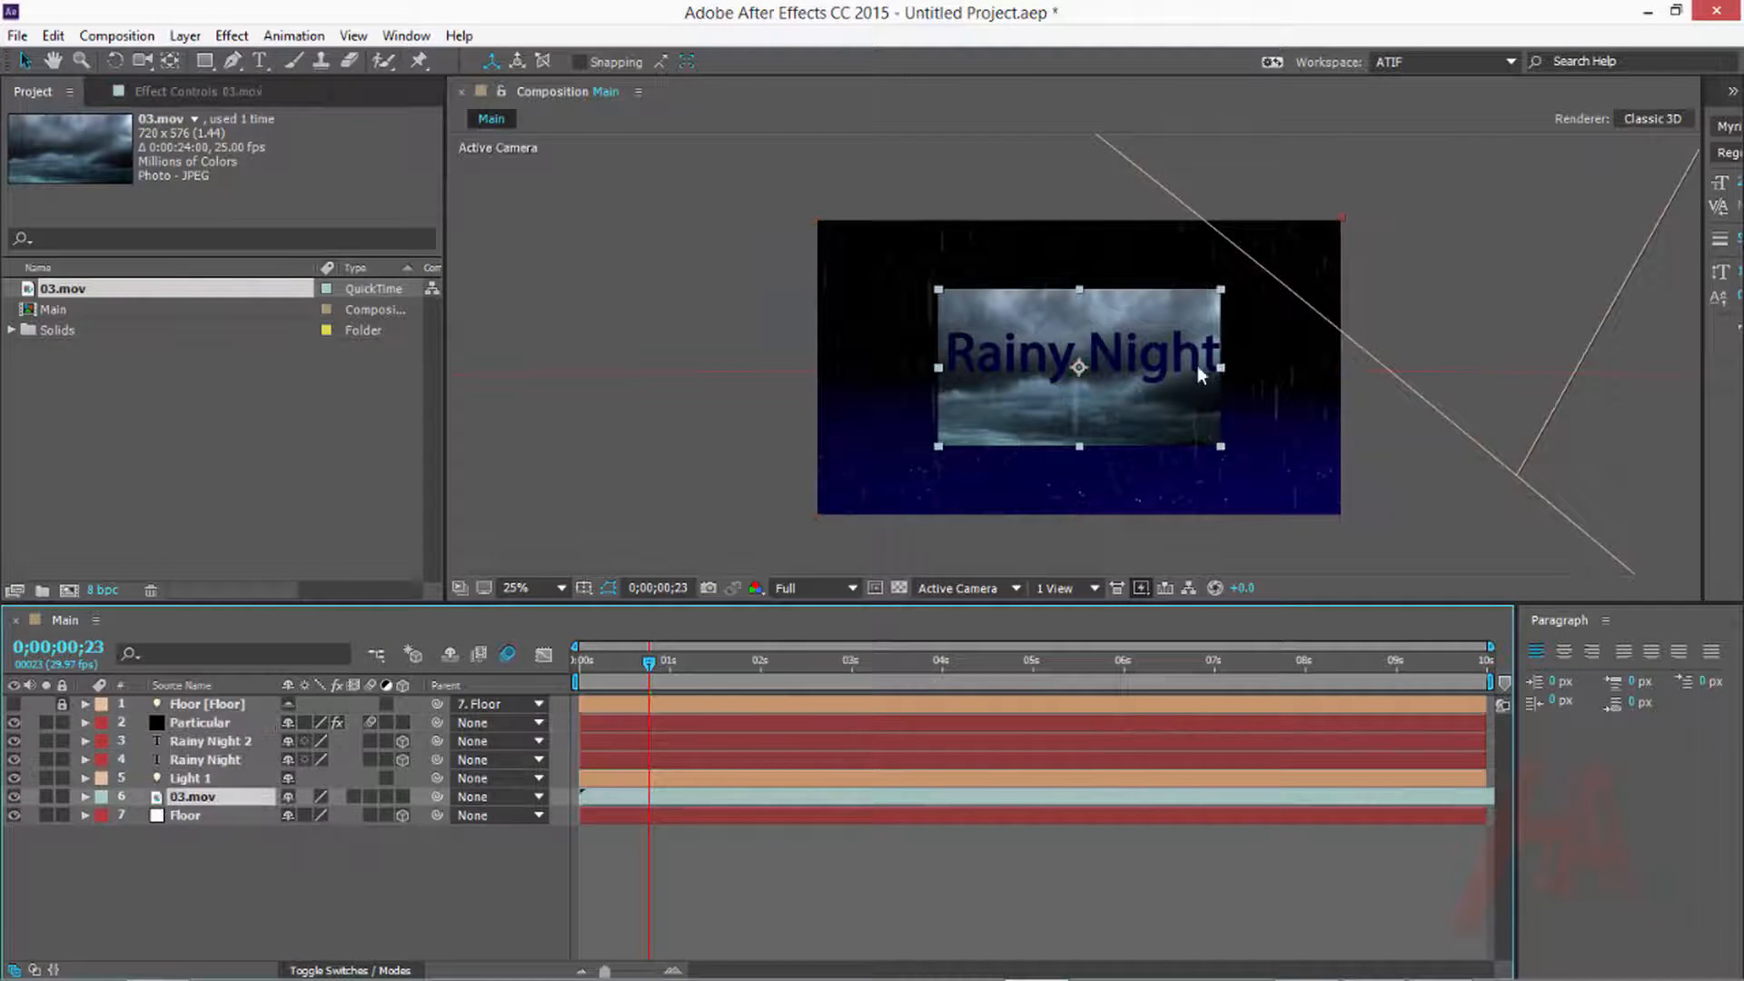
scroll(1074, 356, "up", 2)
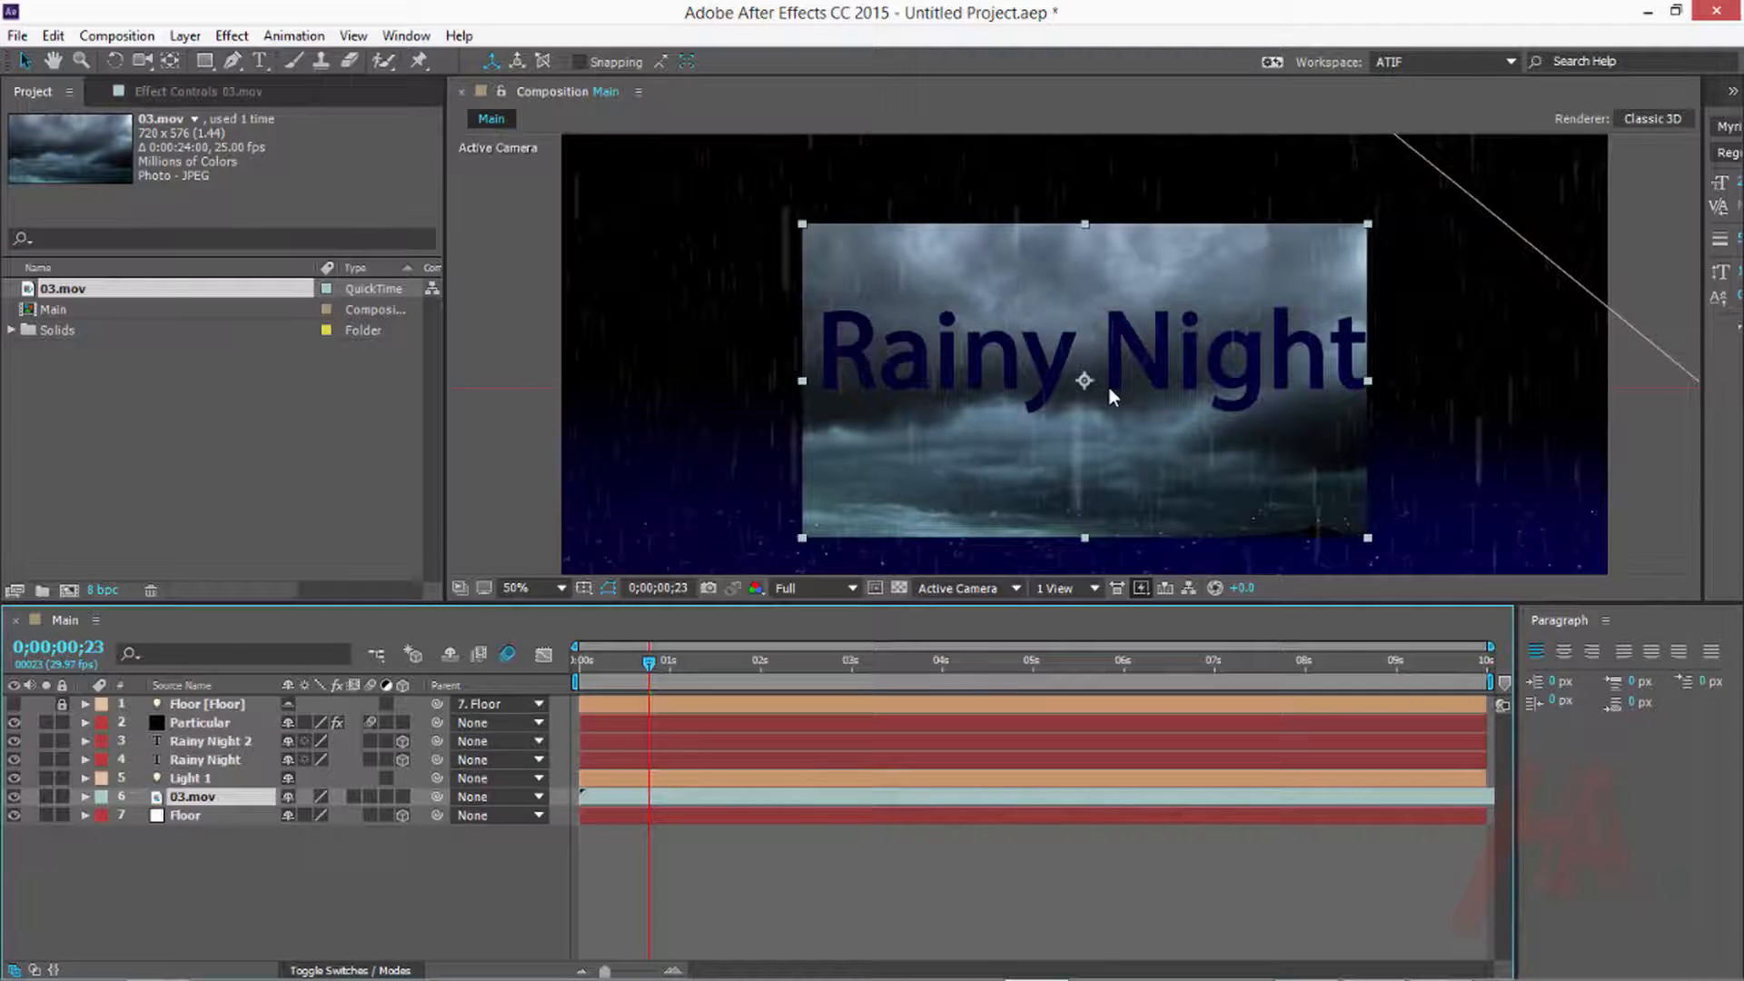
key("ctrl+alt+f")
scroll(1117, 389, "down", 2)
left_click_drag(1127, 406, 1112, 361)
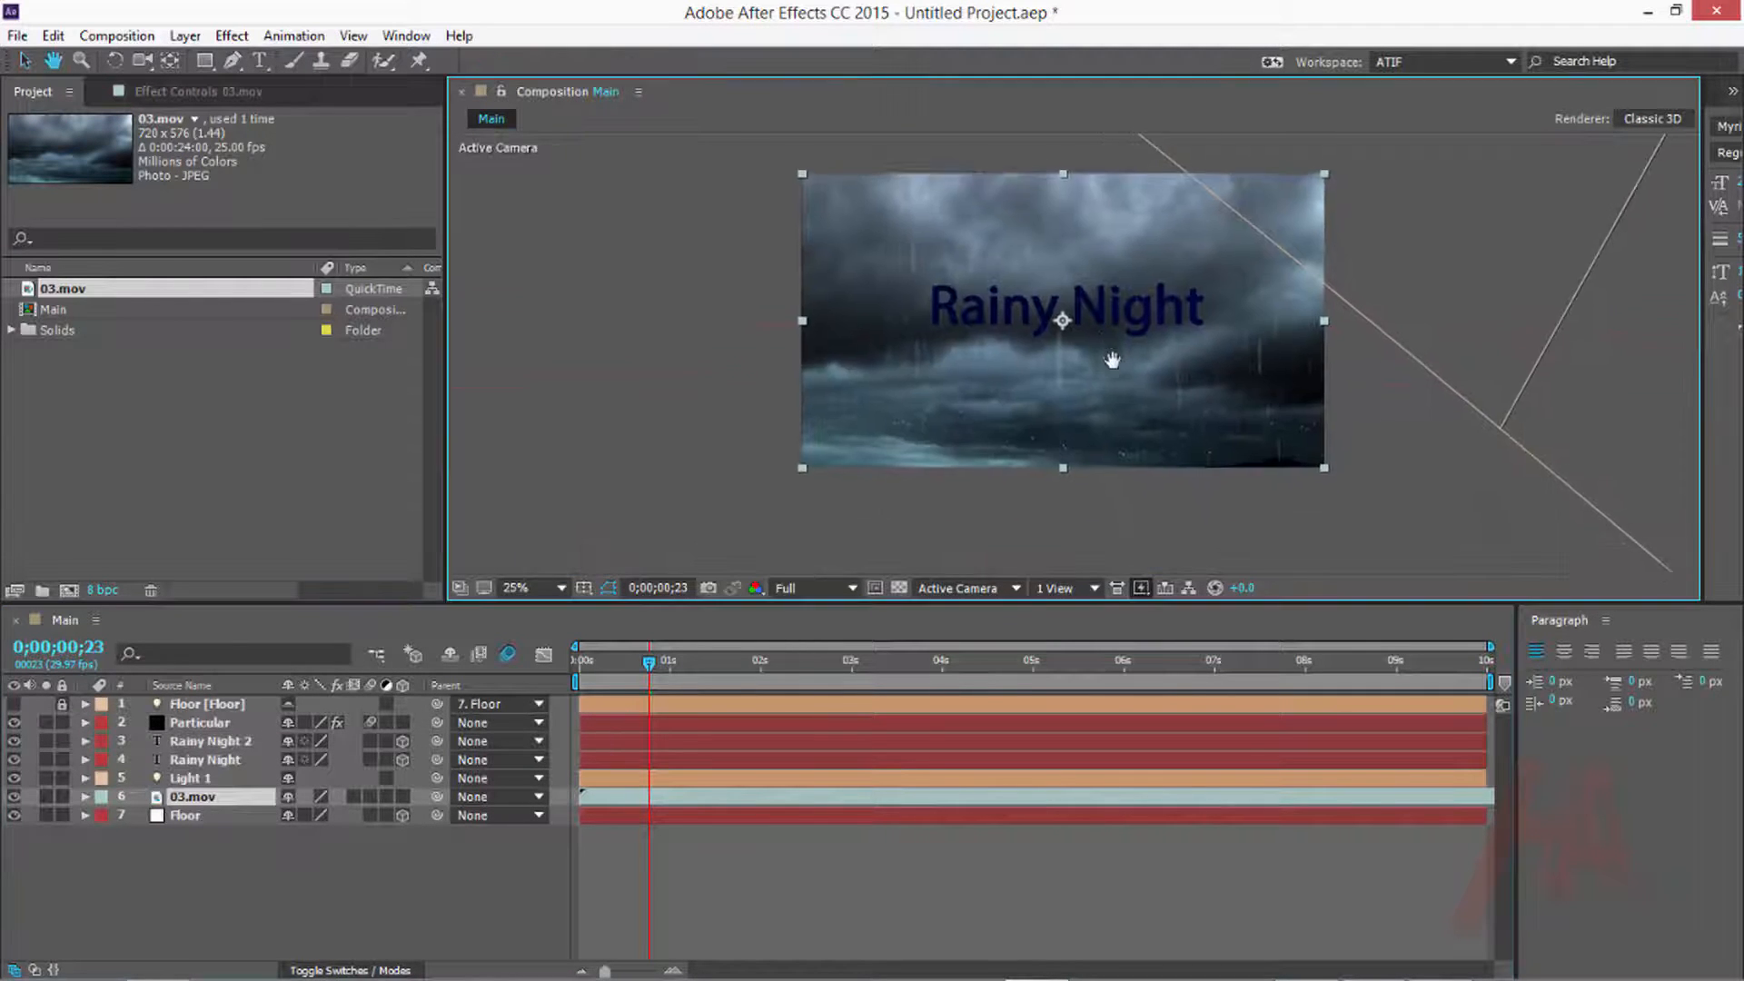
scroll(1112, 360, "up", 2)
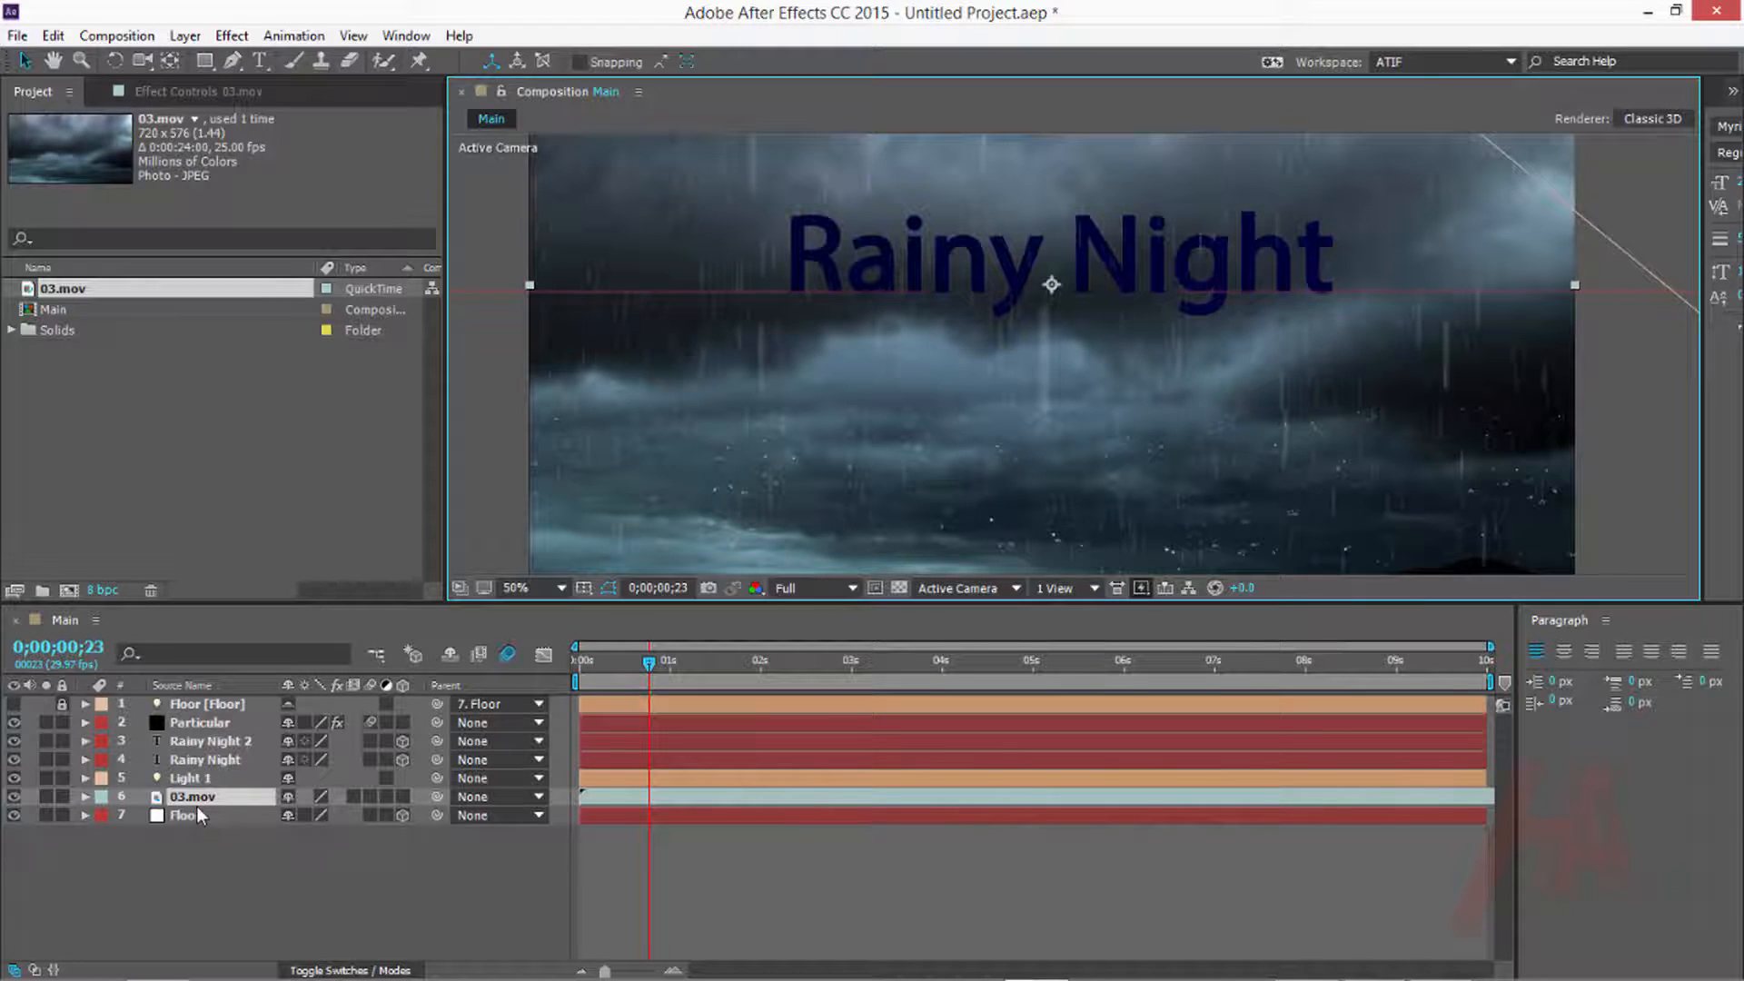
Move the Floor layer above 03.mov so that the cloud footage lies behind the floor
left_click_drag(181, 814, 218, 786)
key("comma")
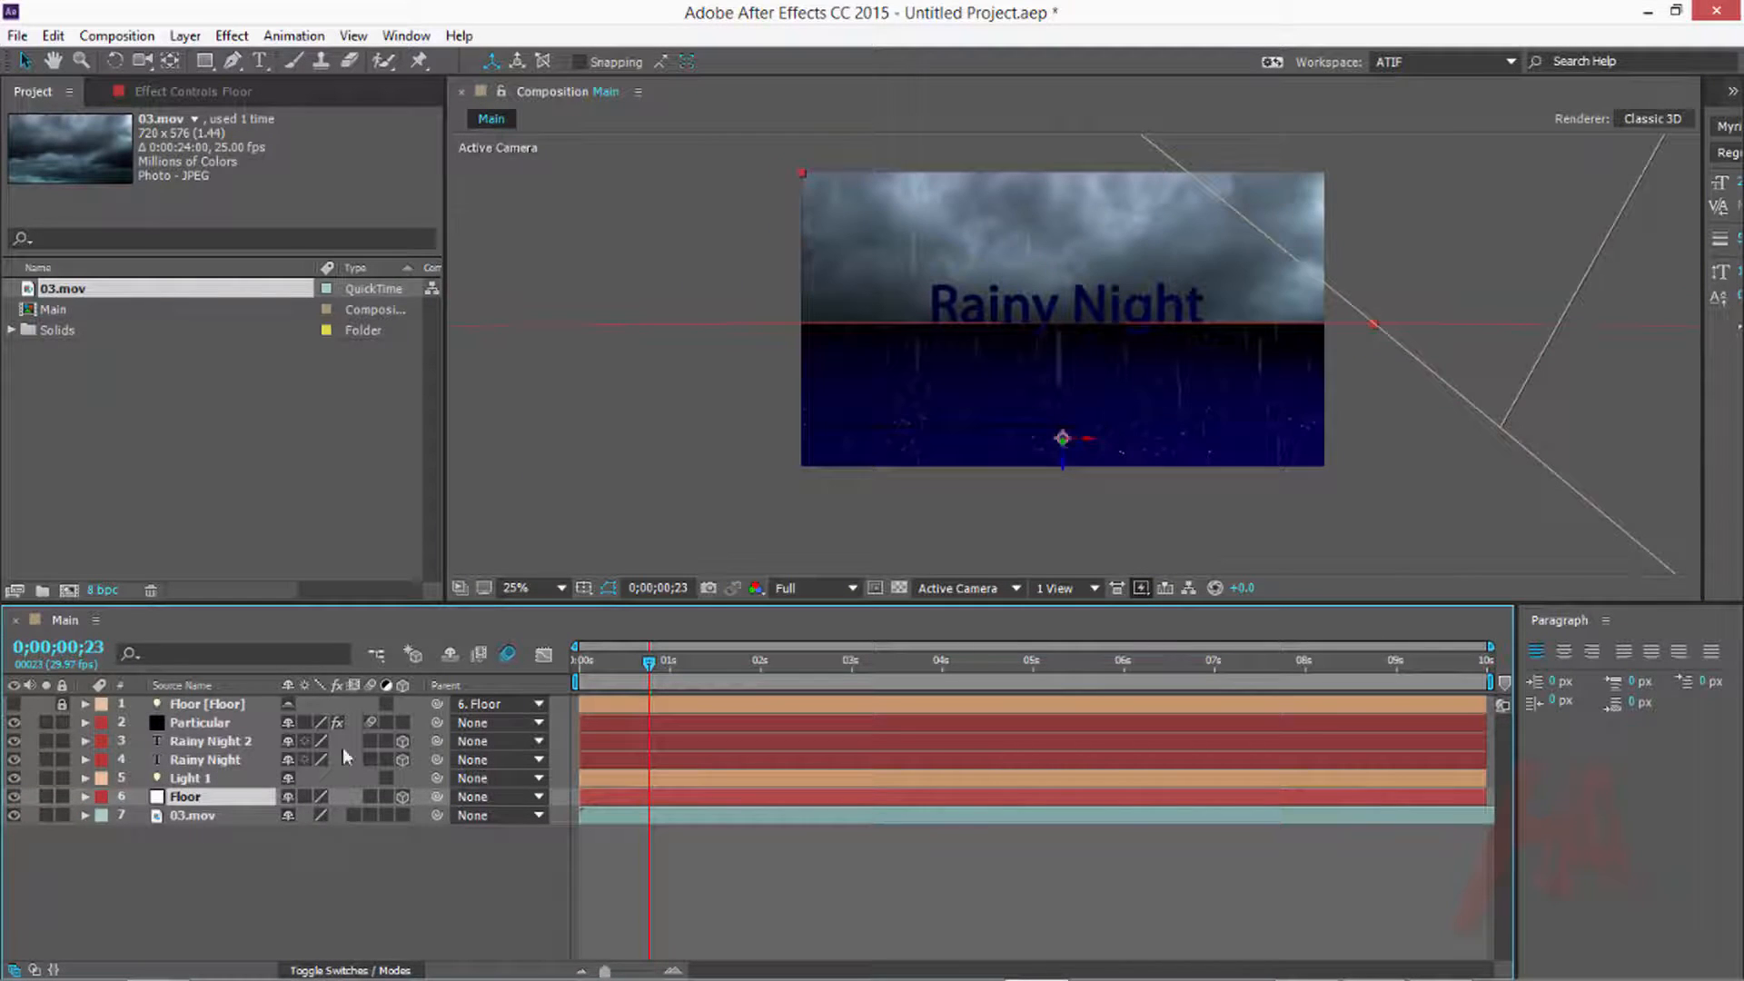
left_click(193, 845)
left_click(186, 802)
left_click_drag(1172, 302, 1032, 358)
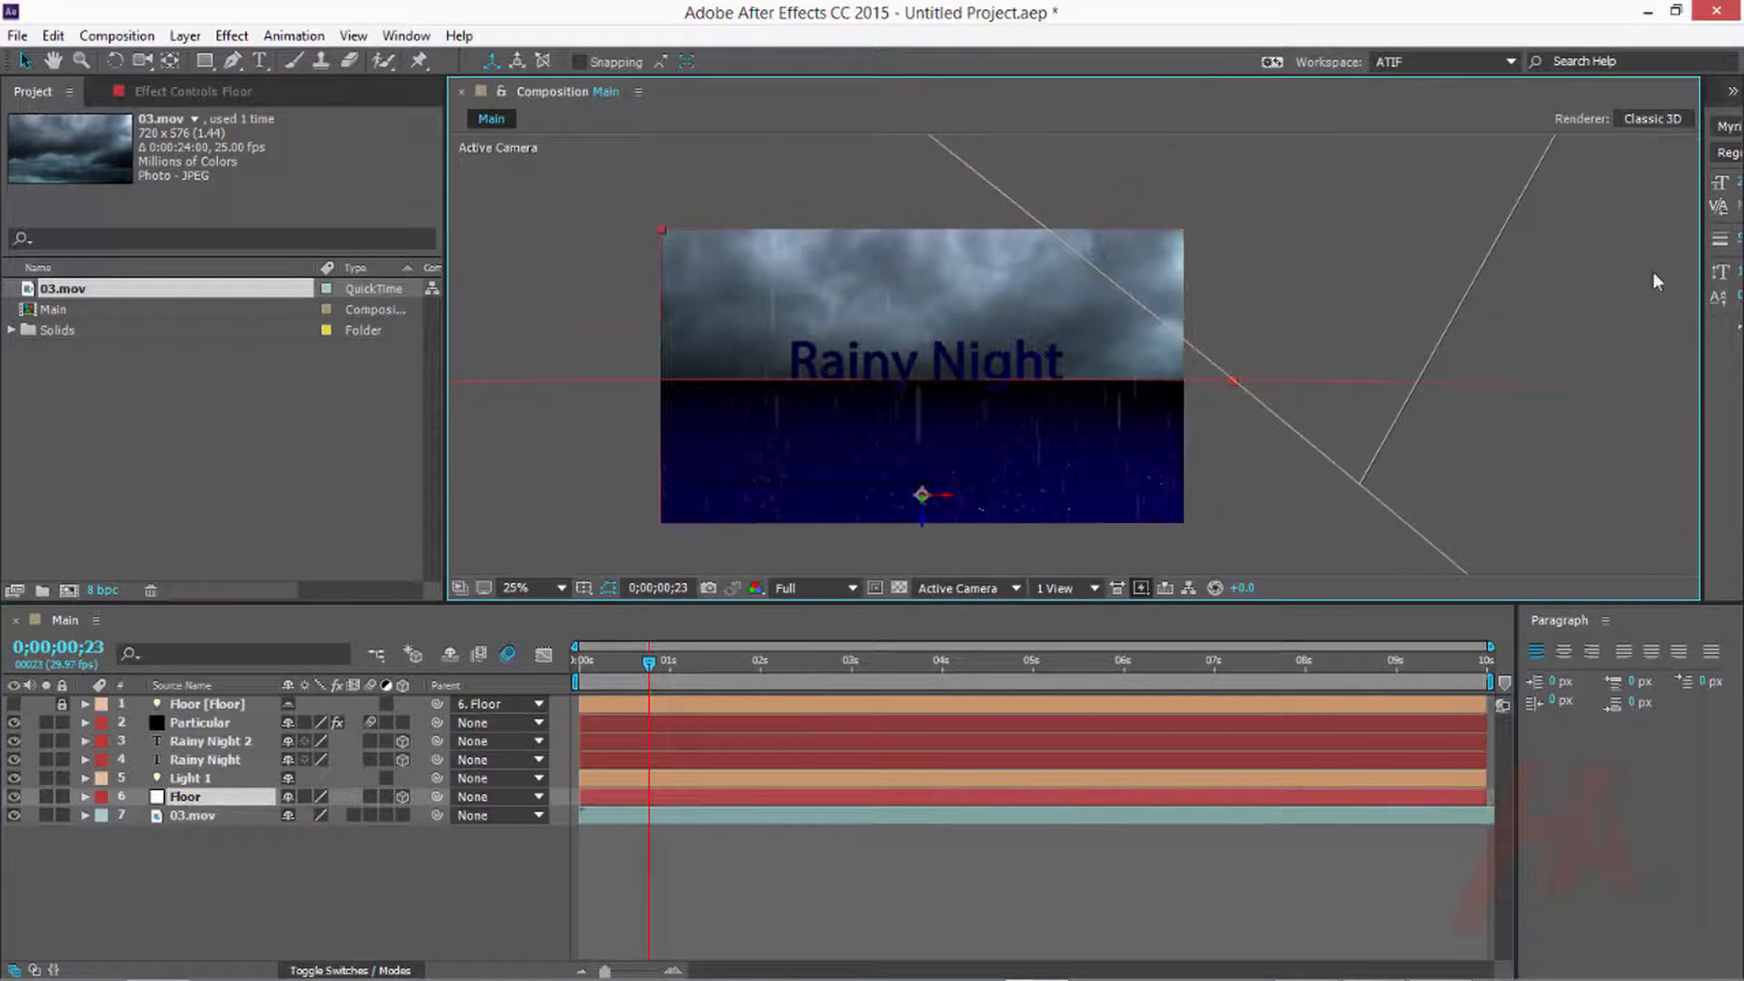
Find the Levels effect by searching for "level" and apply it to the 03.mov layer
left_click_drag(1699, 271, 1551, 272)
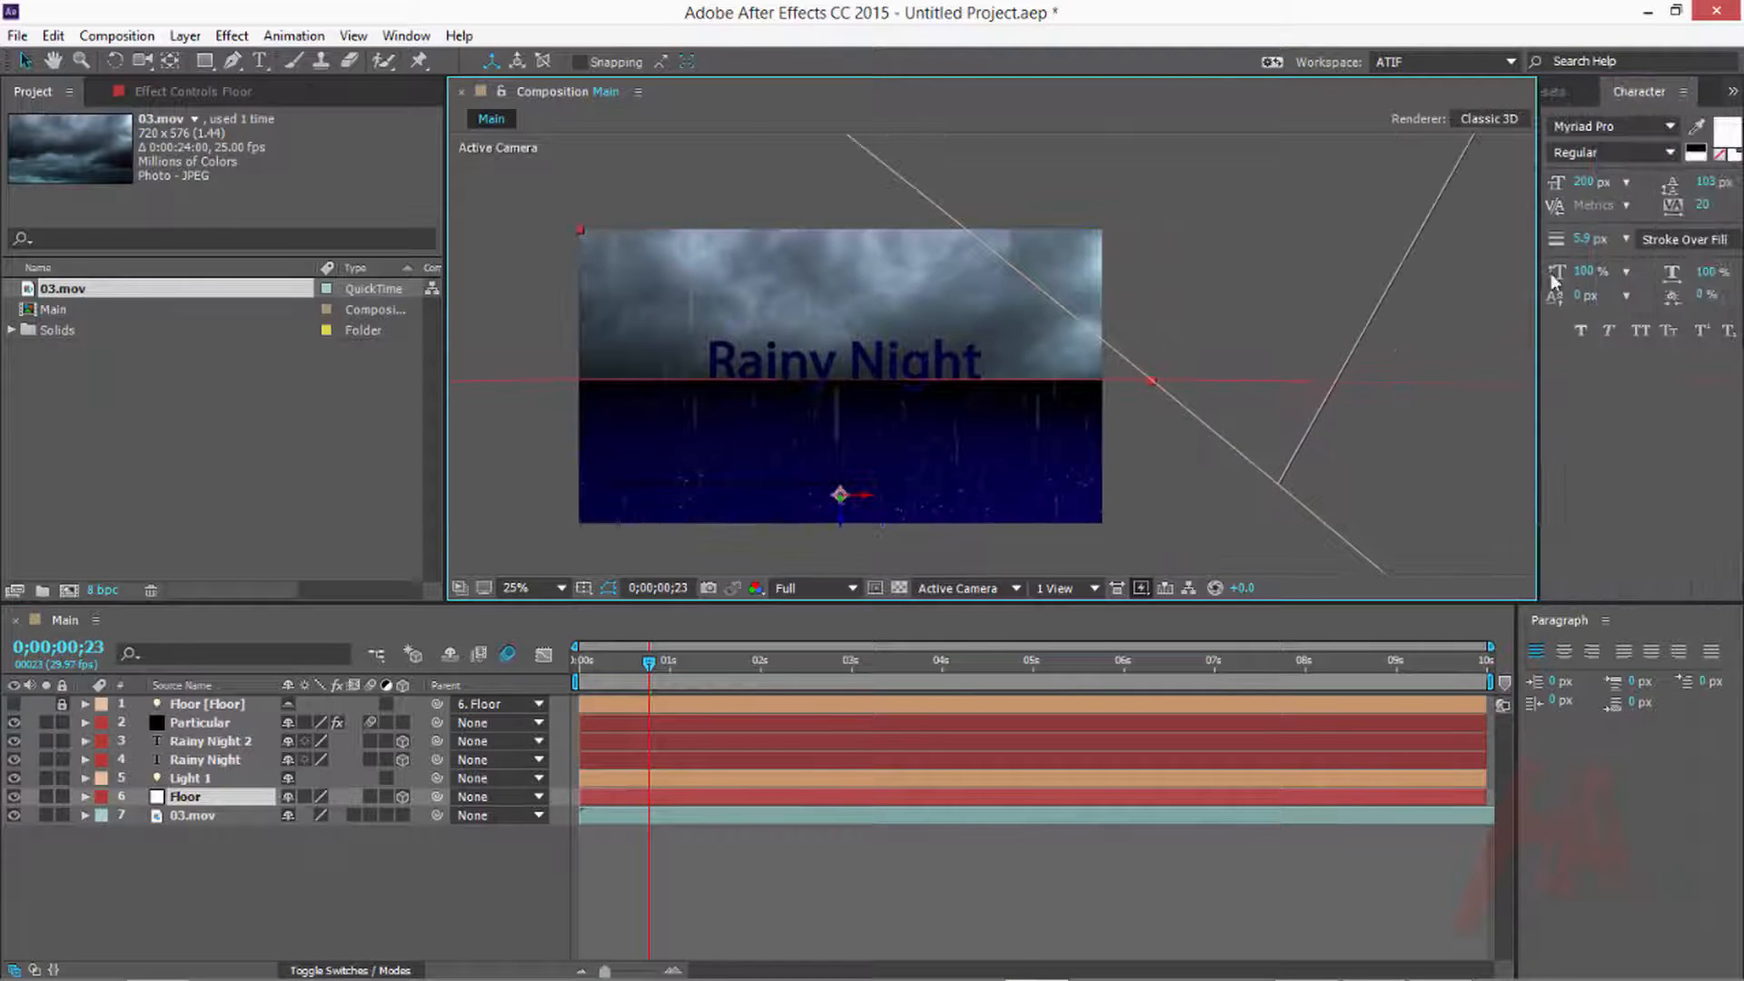
left_click(1578, 97)
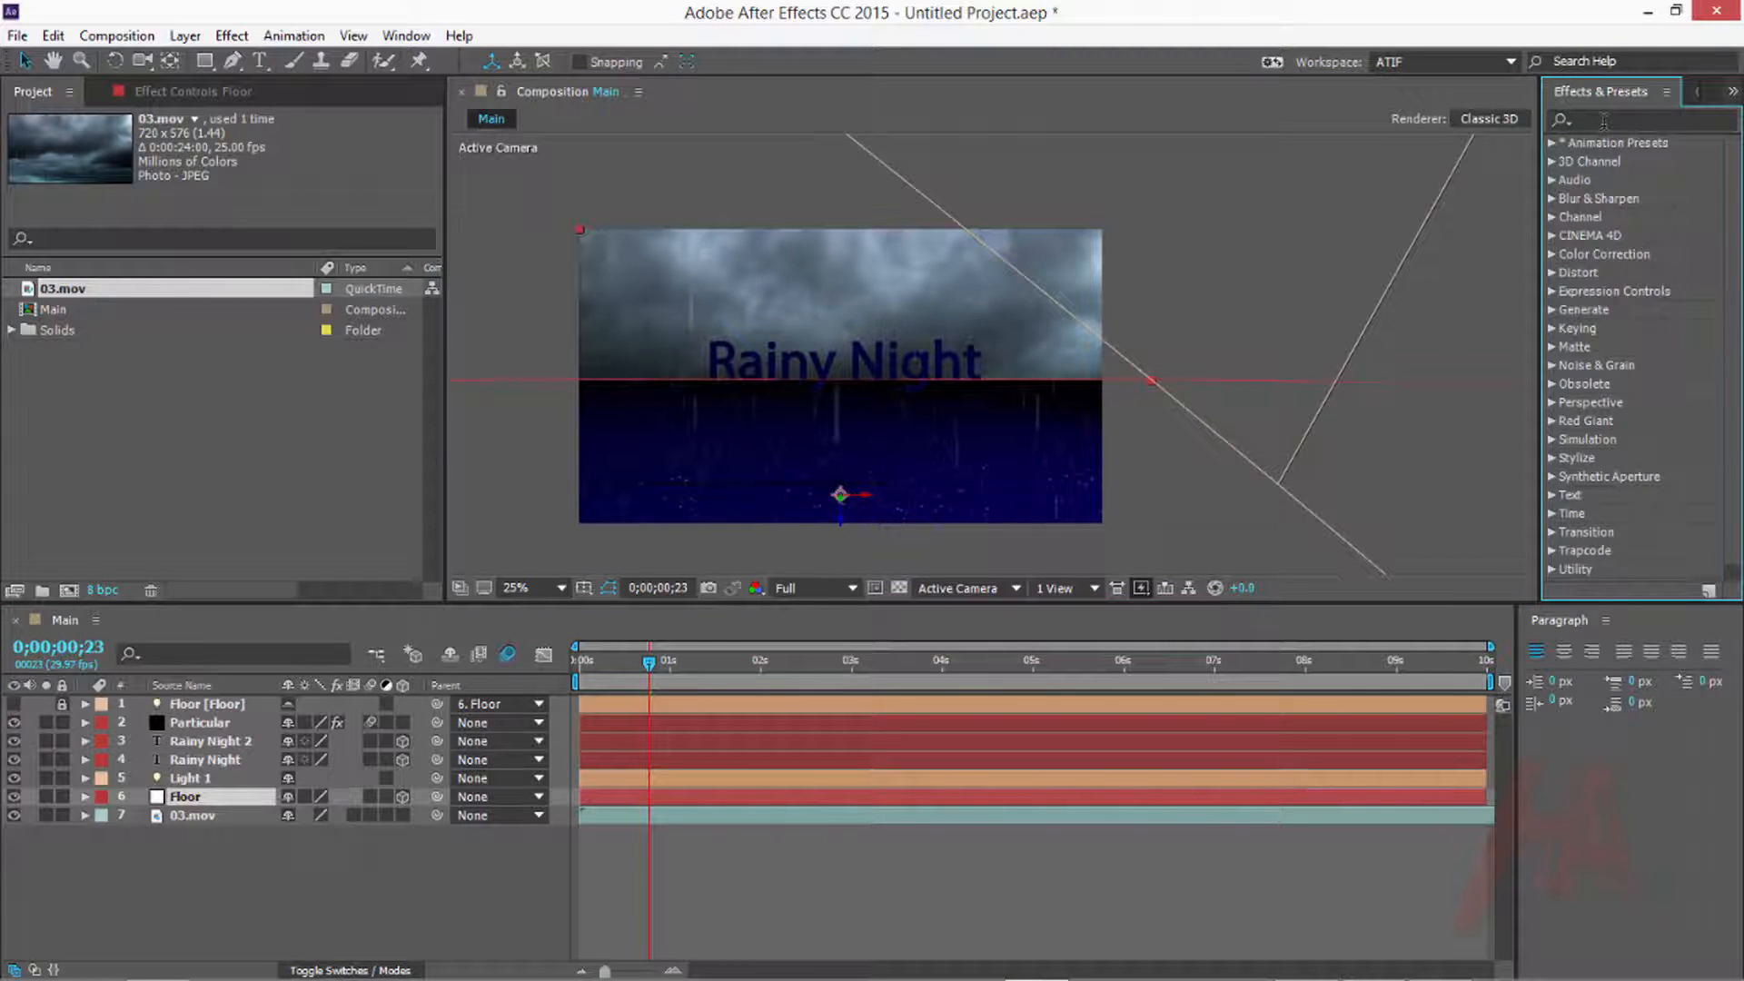
left_click(1604, 121)
type("level")
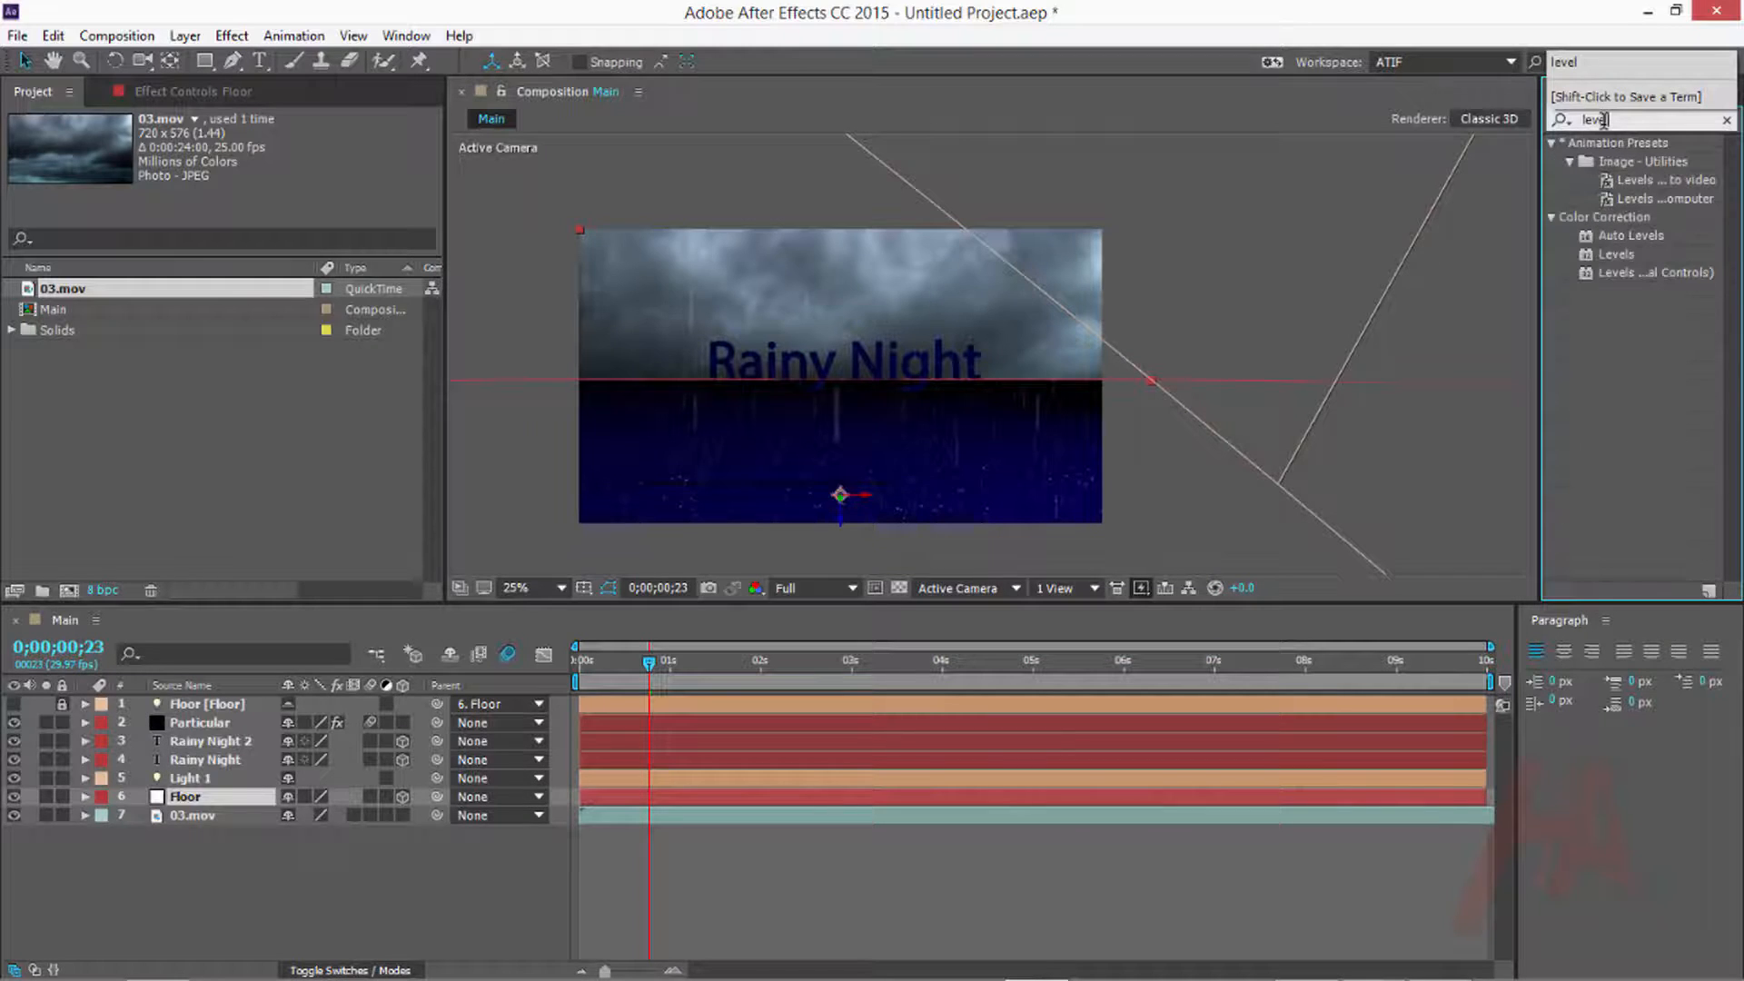
left_click_drag(1615, 254, 183, 820)
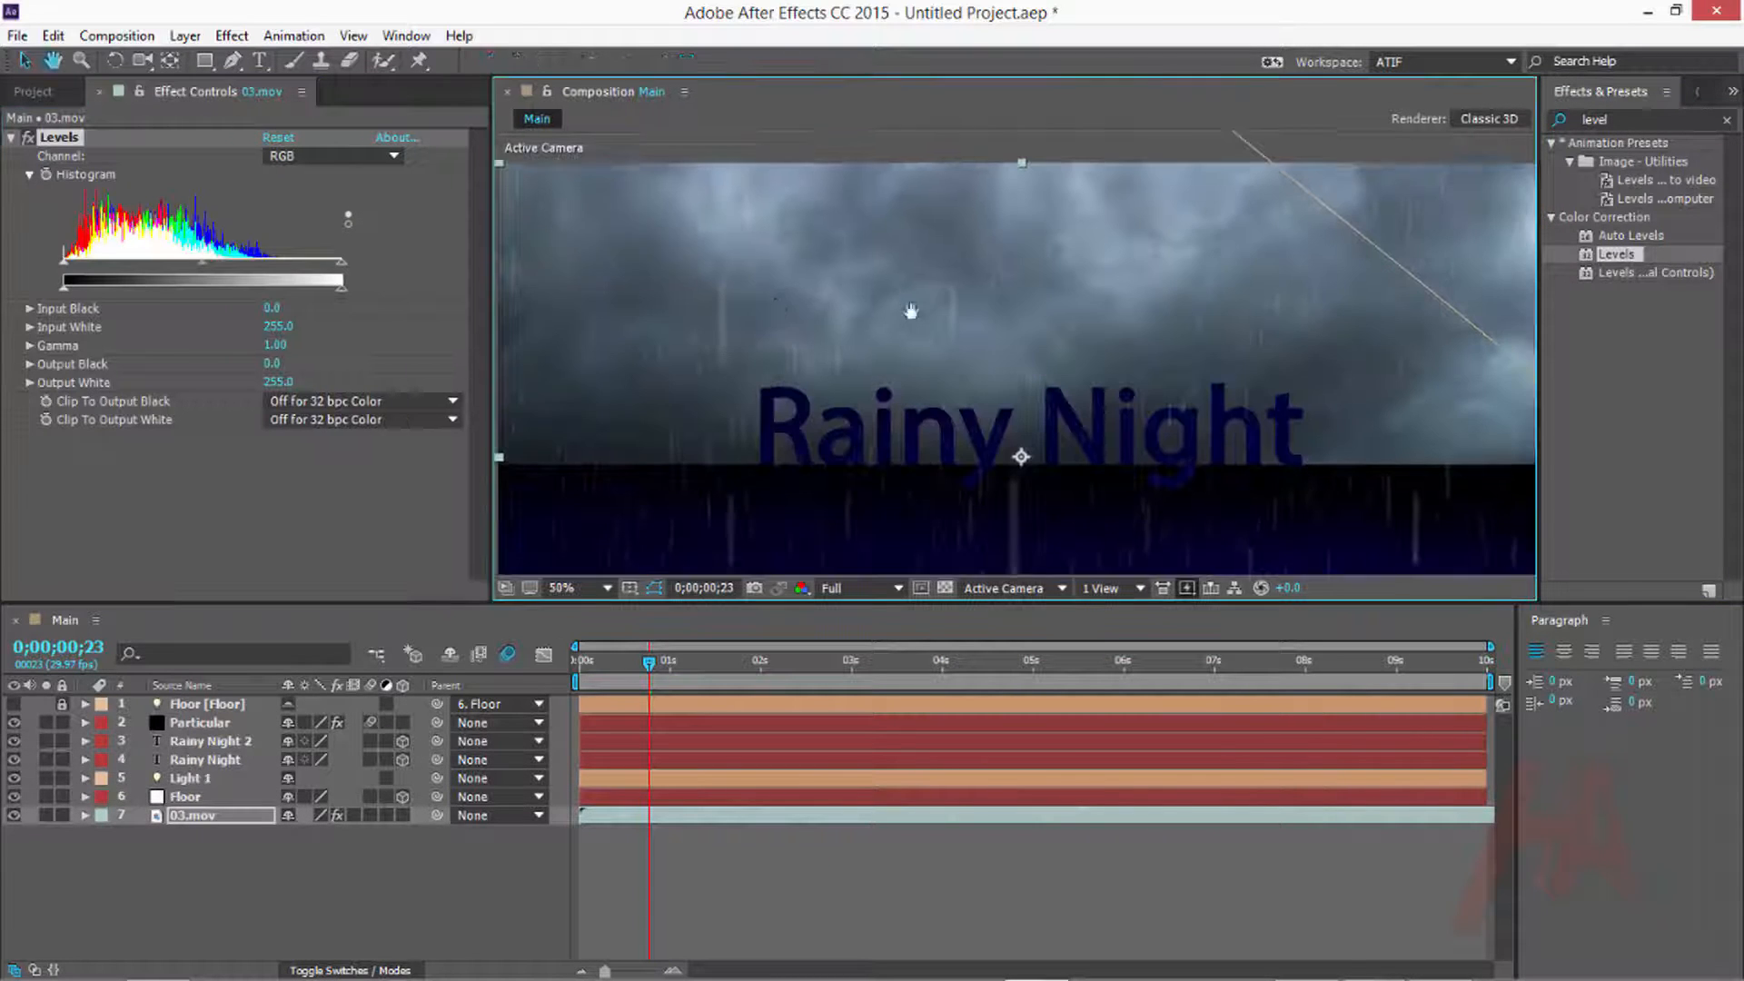
Darken the 03.mov clouds by raising the Levels Input Black to 98
left_click_drag(911, 311, 911, 315)
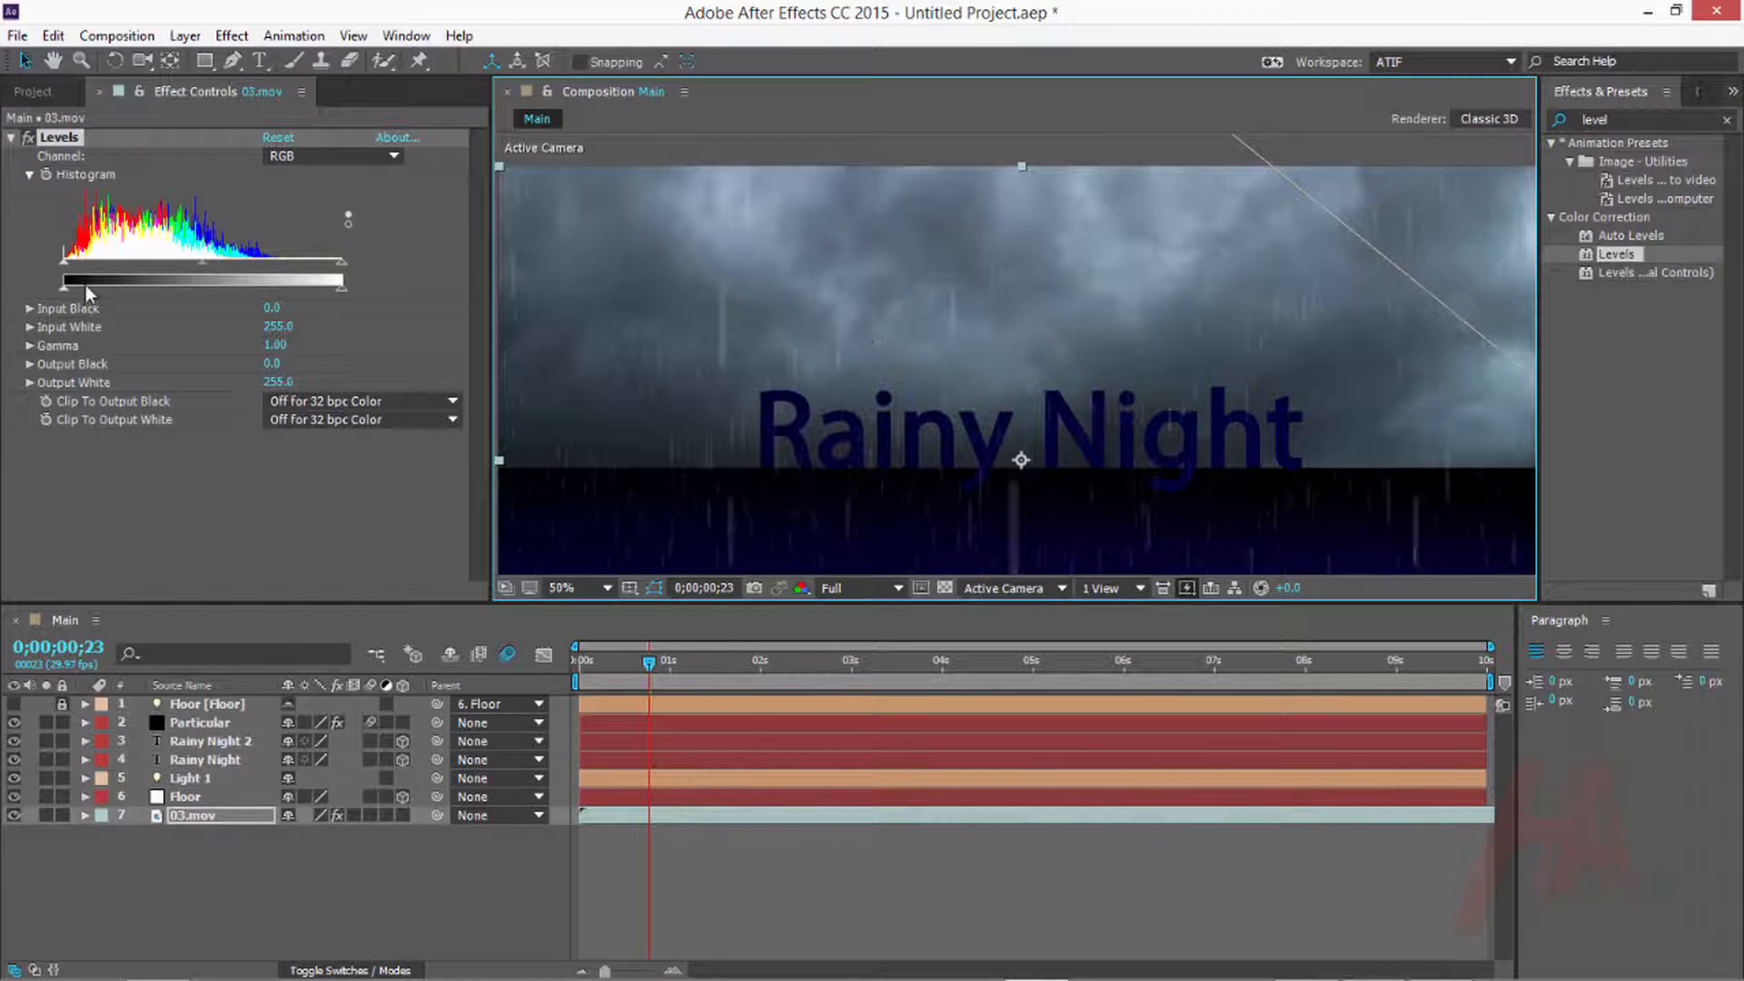
left_click_drag(66, 262, 169, 260)
left_click_drag(1136, 452, 1126, 352)
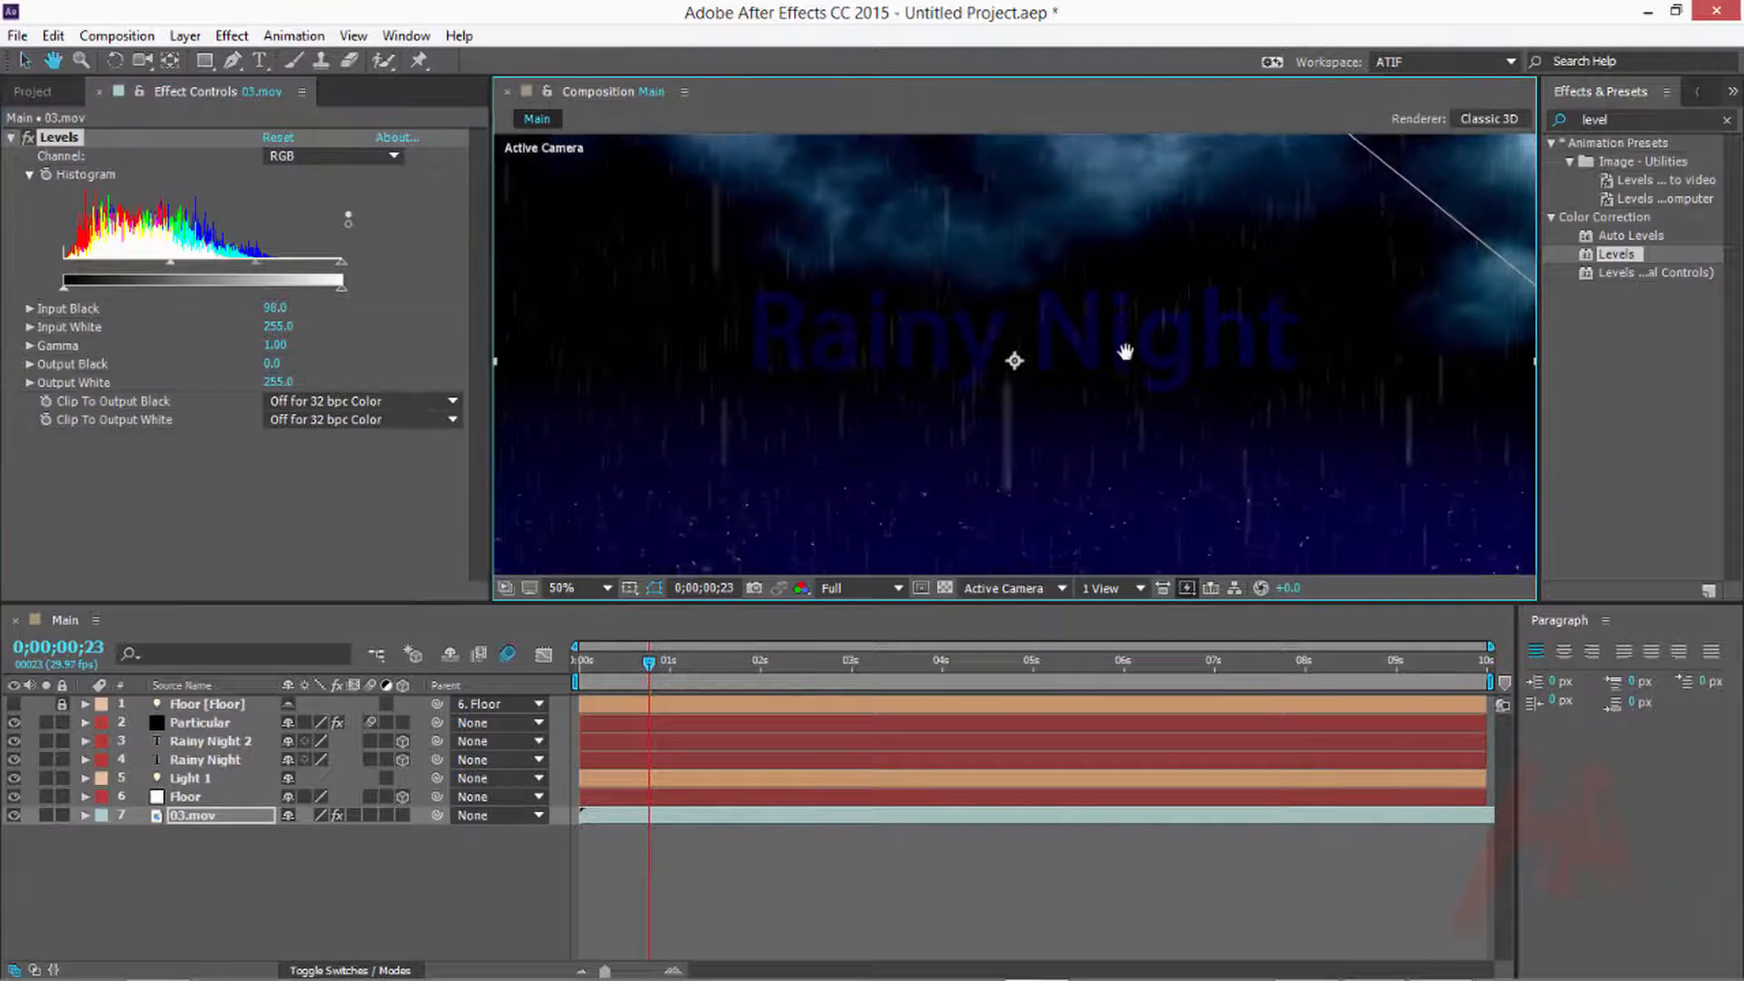
Preview the rain against the darkened clouds with the composition view maximized, and restore the layout
key("grave")
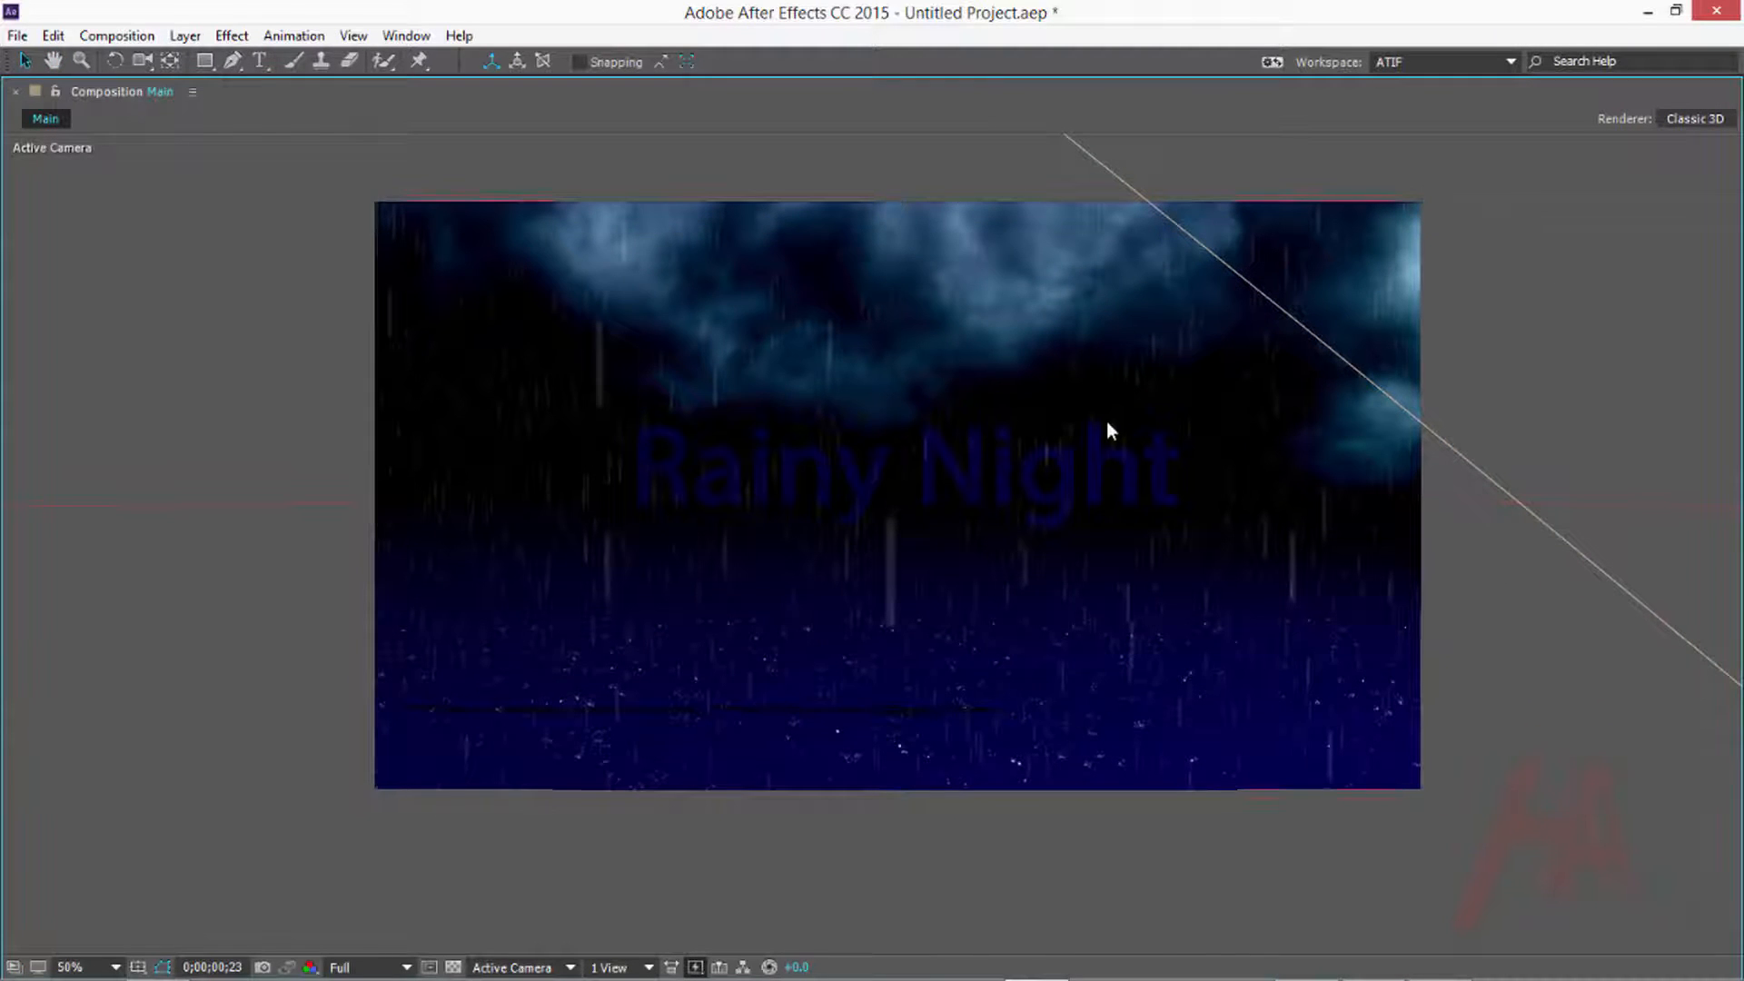
key("space")
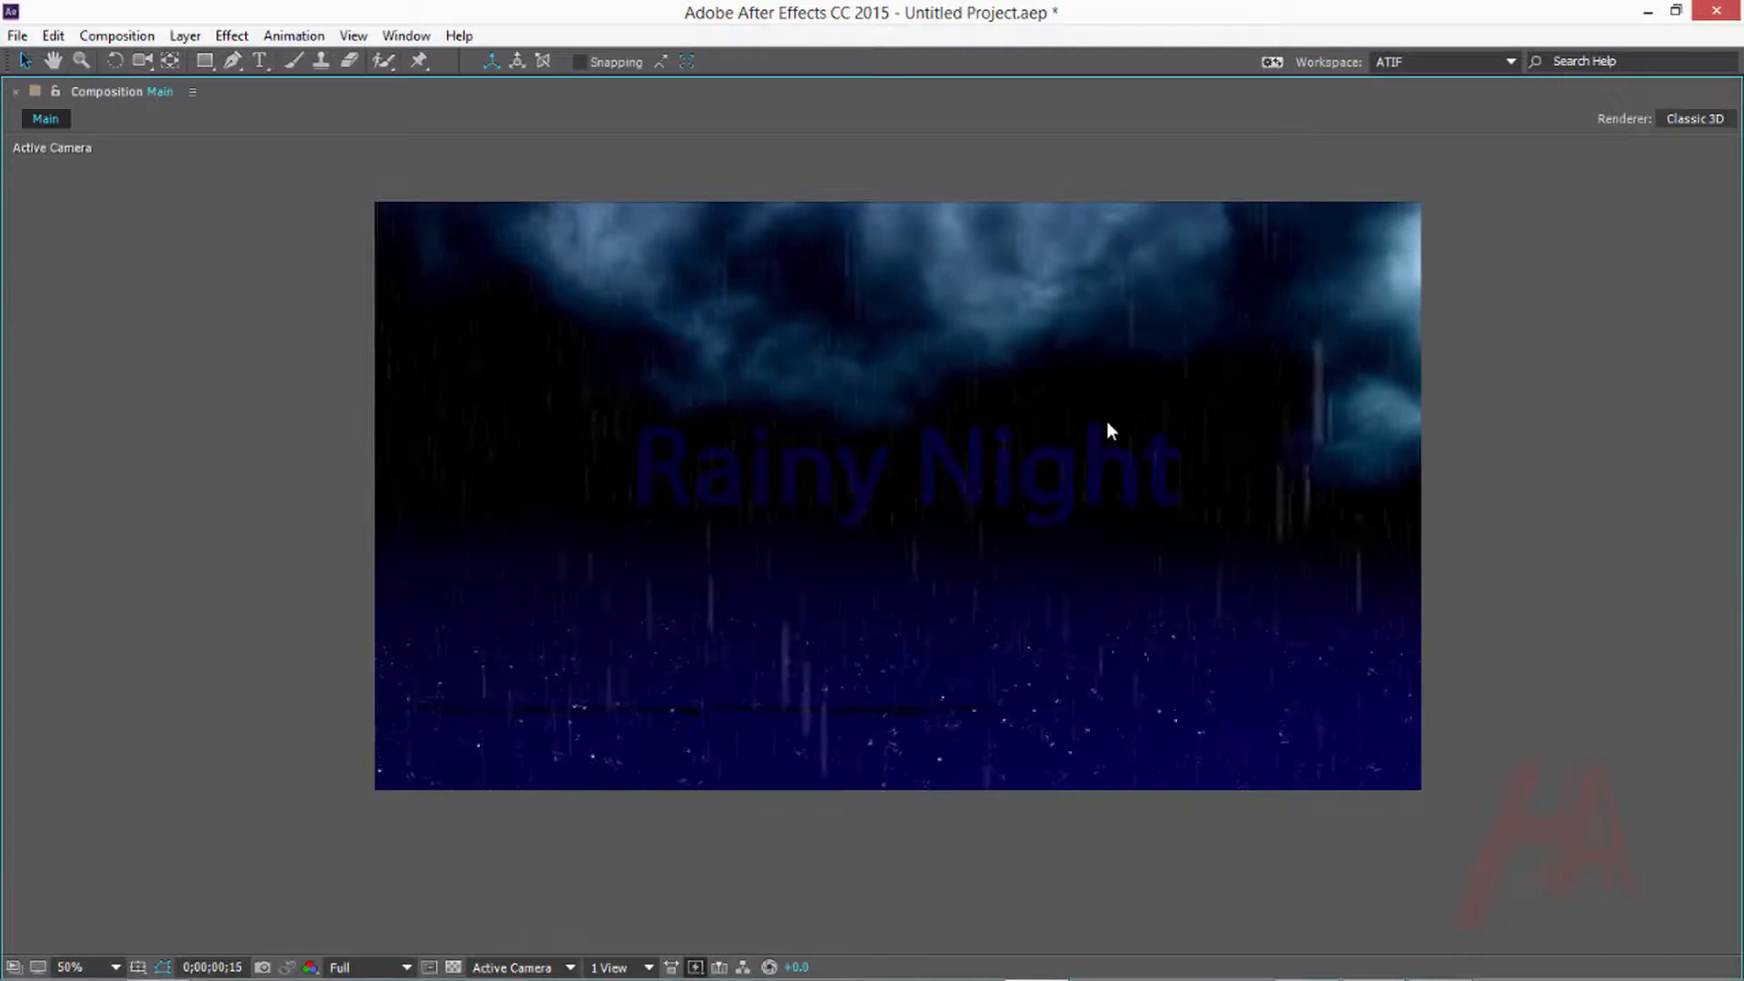
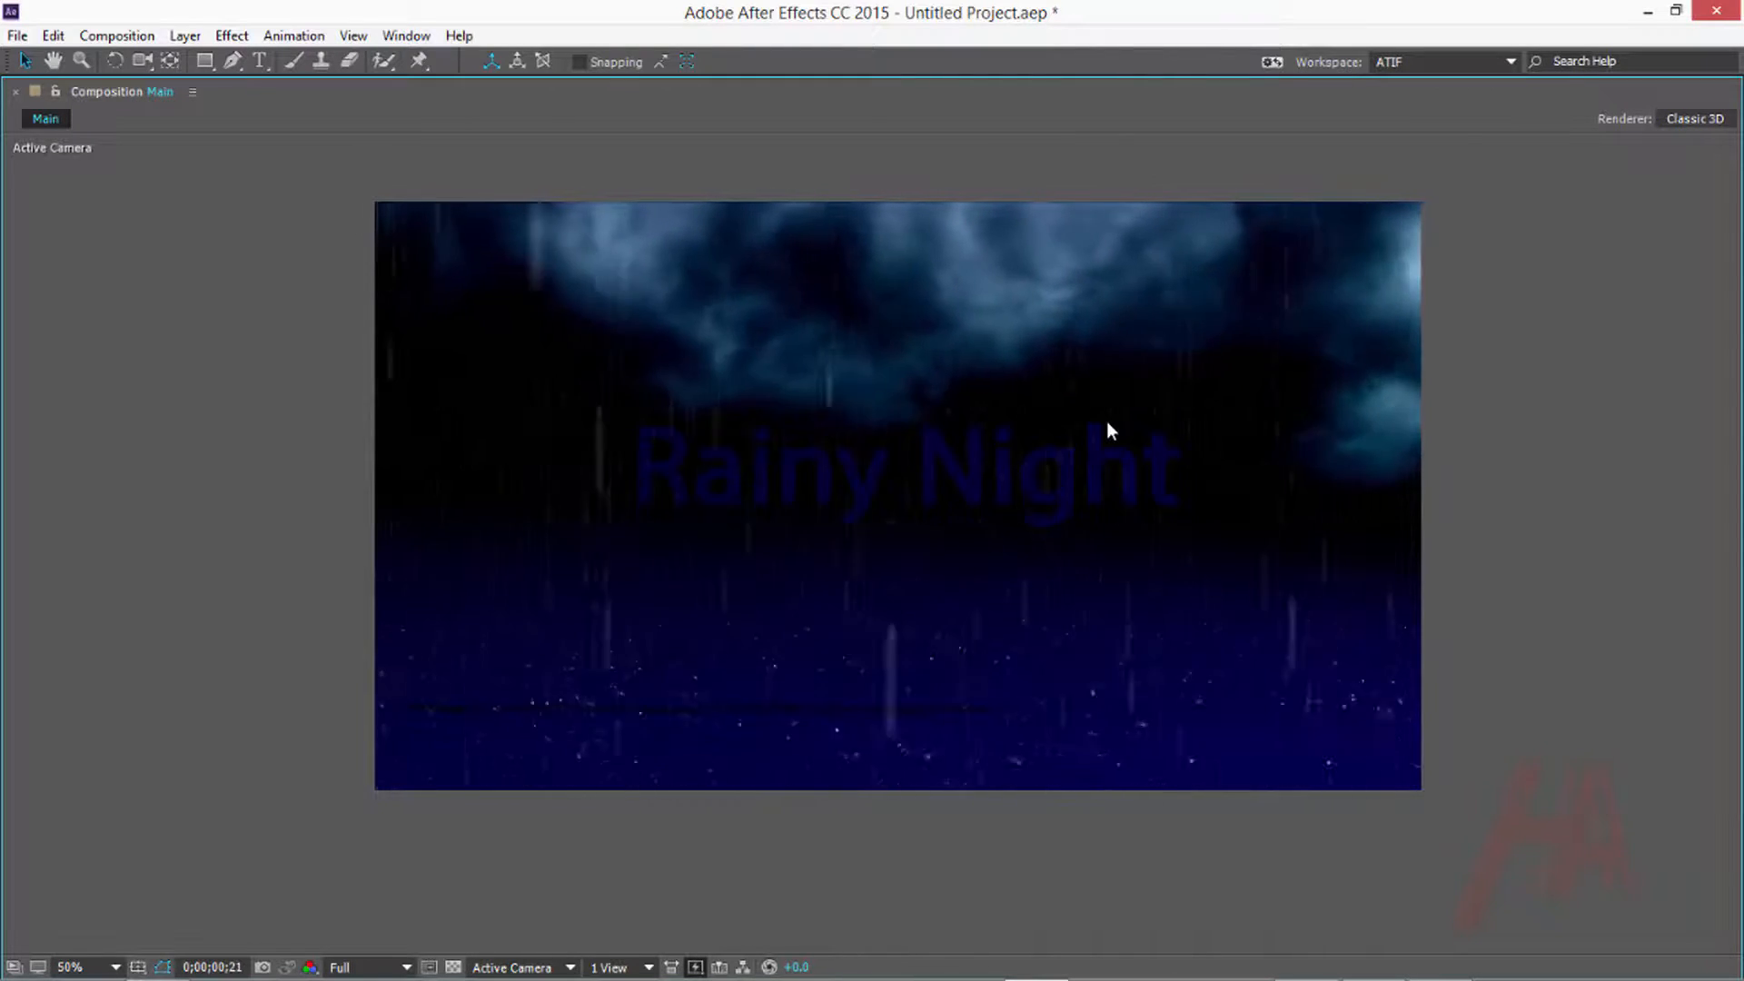
key("grave")
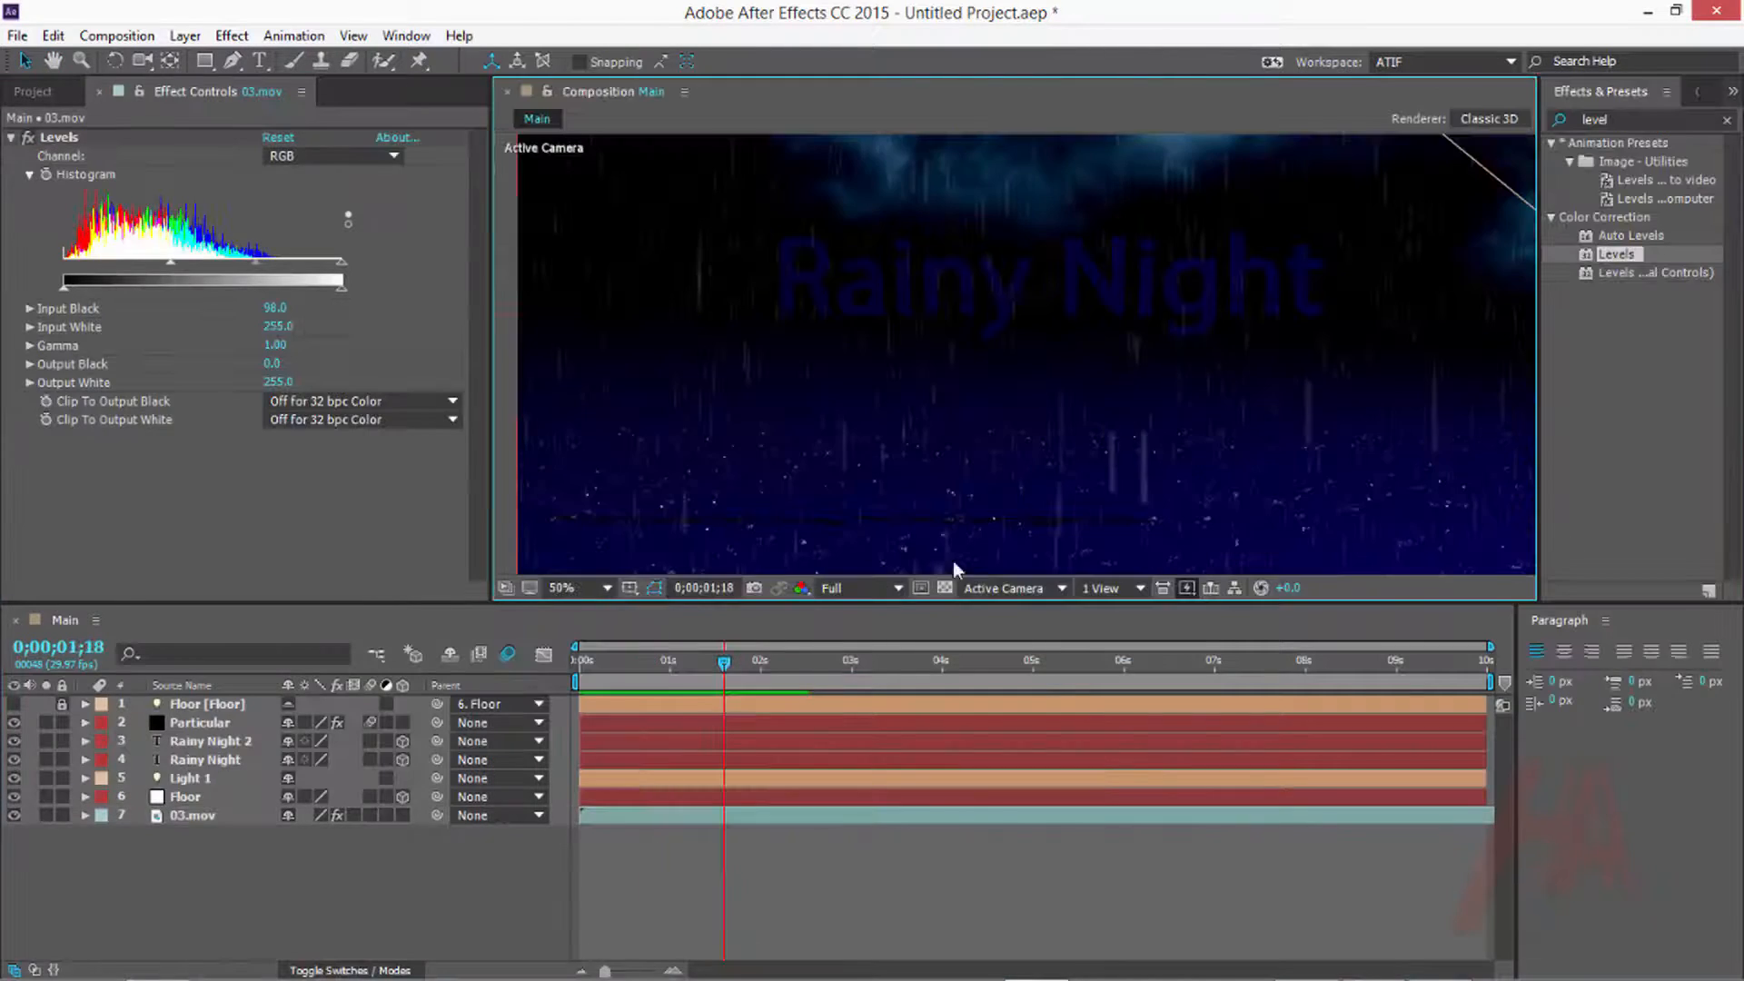
left_click(936, 859)
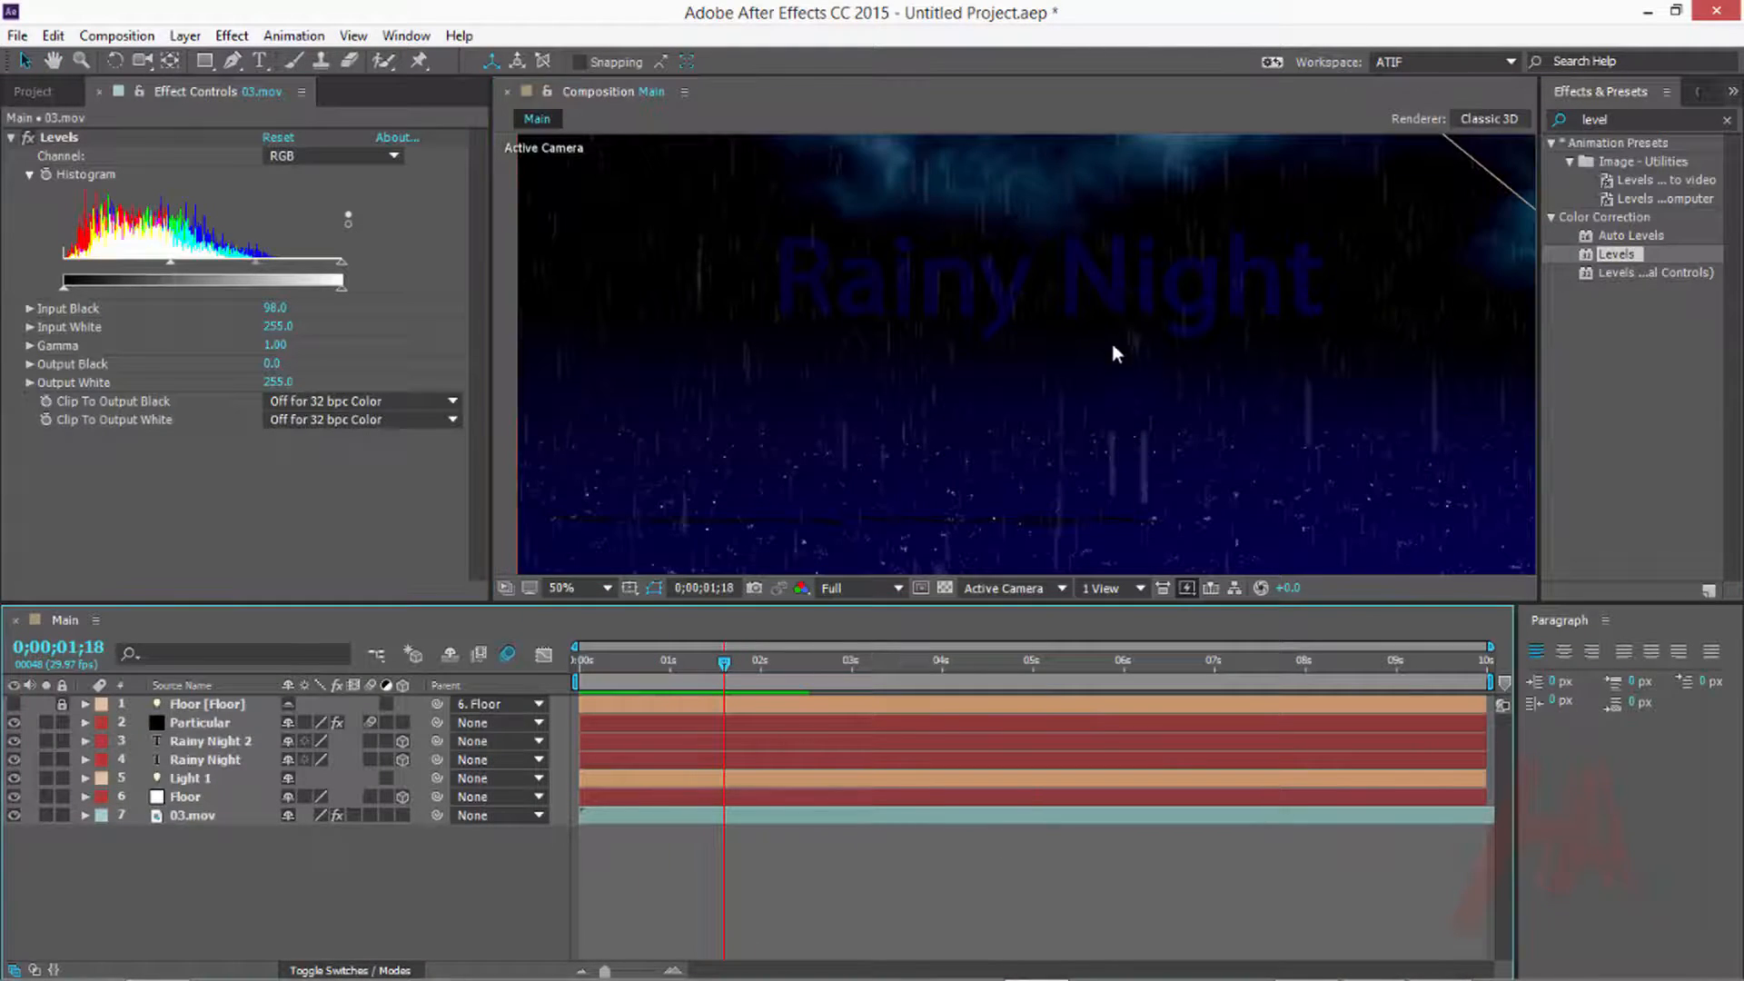
Time-stretch the 03.mov layer to a new duration of 0;00;8;29, holding its layer in-point
left_click(177, 816)
right_click(654, 816)
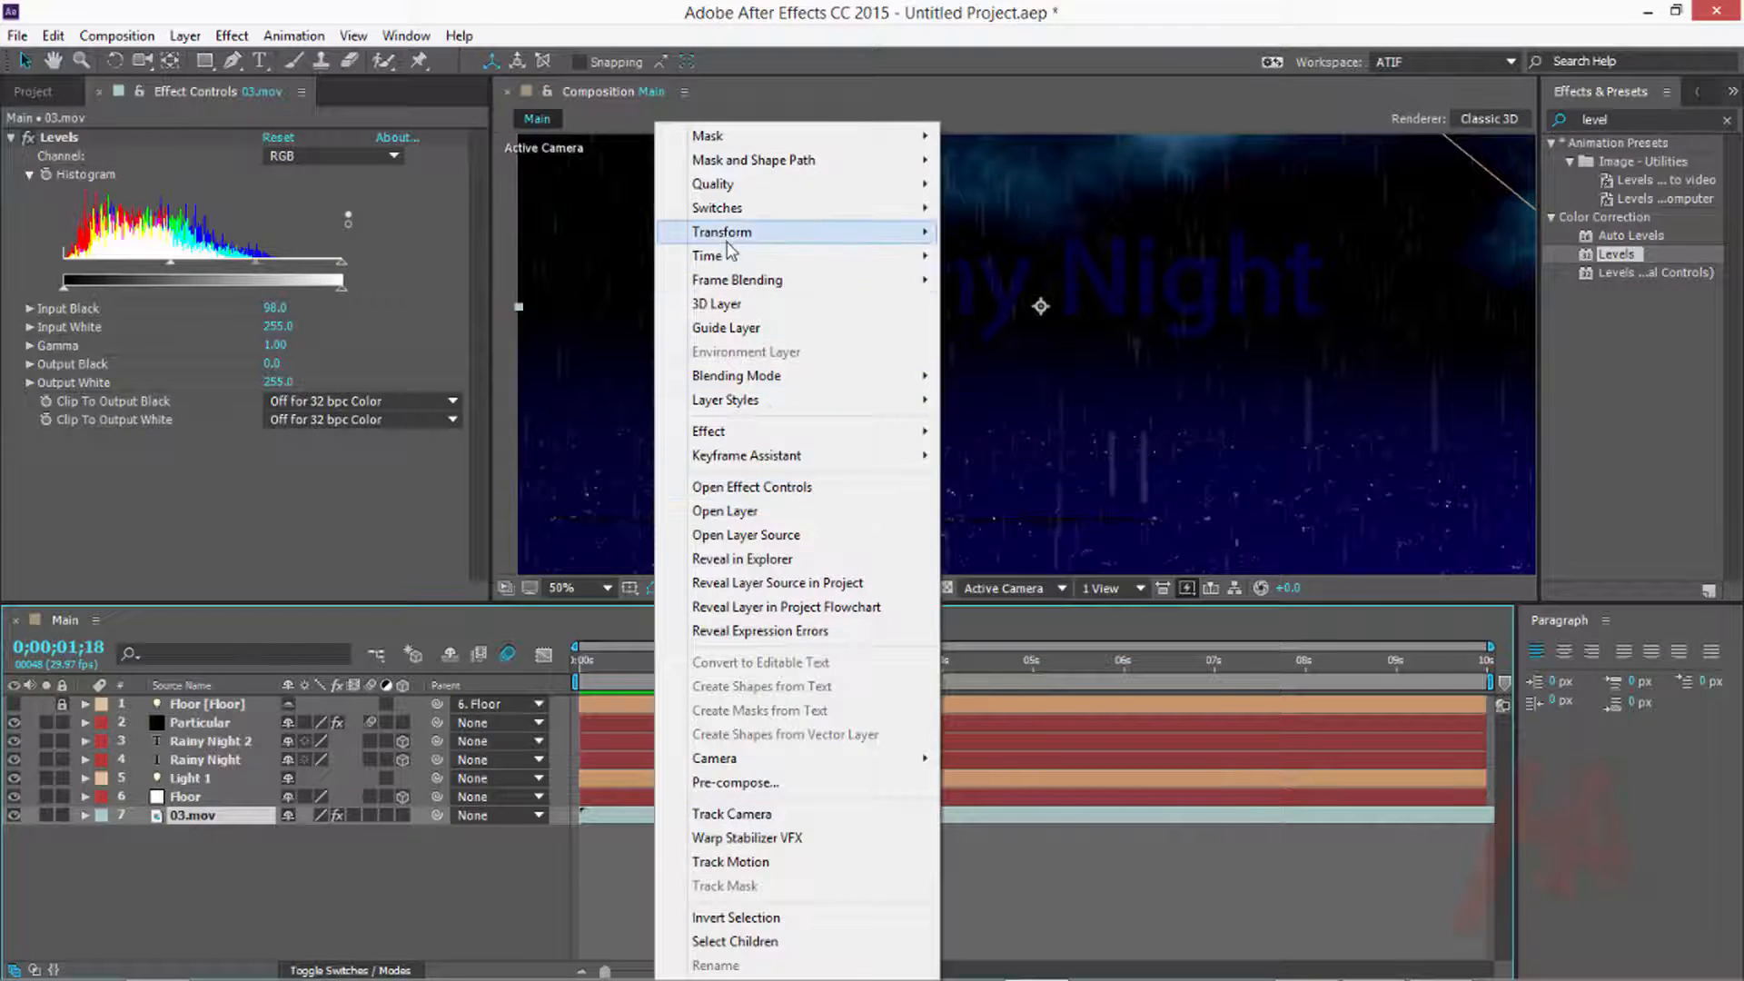
mouse_move(724, 263)
left_click(1034, 303)
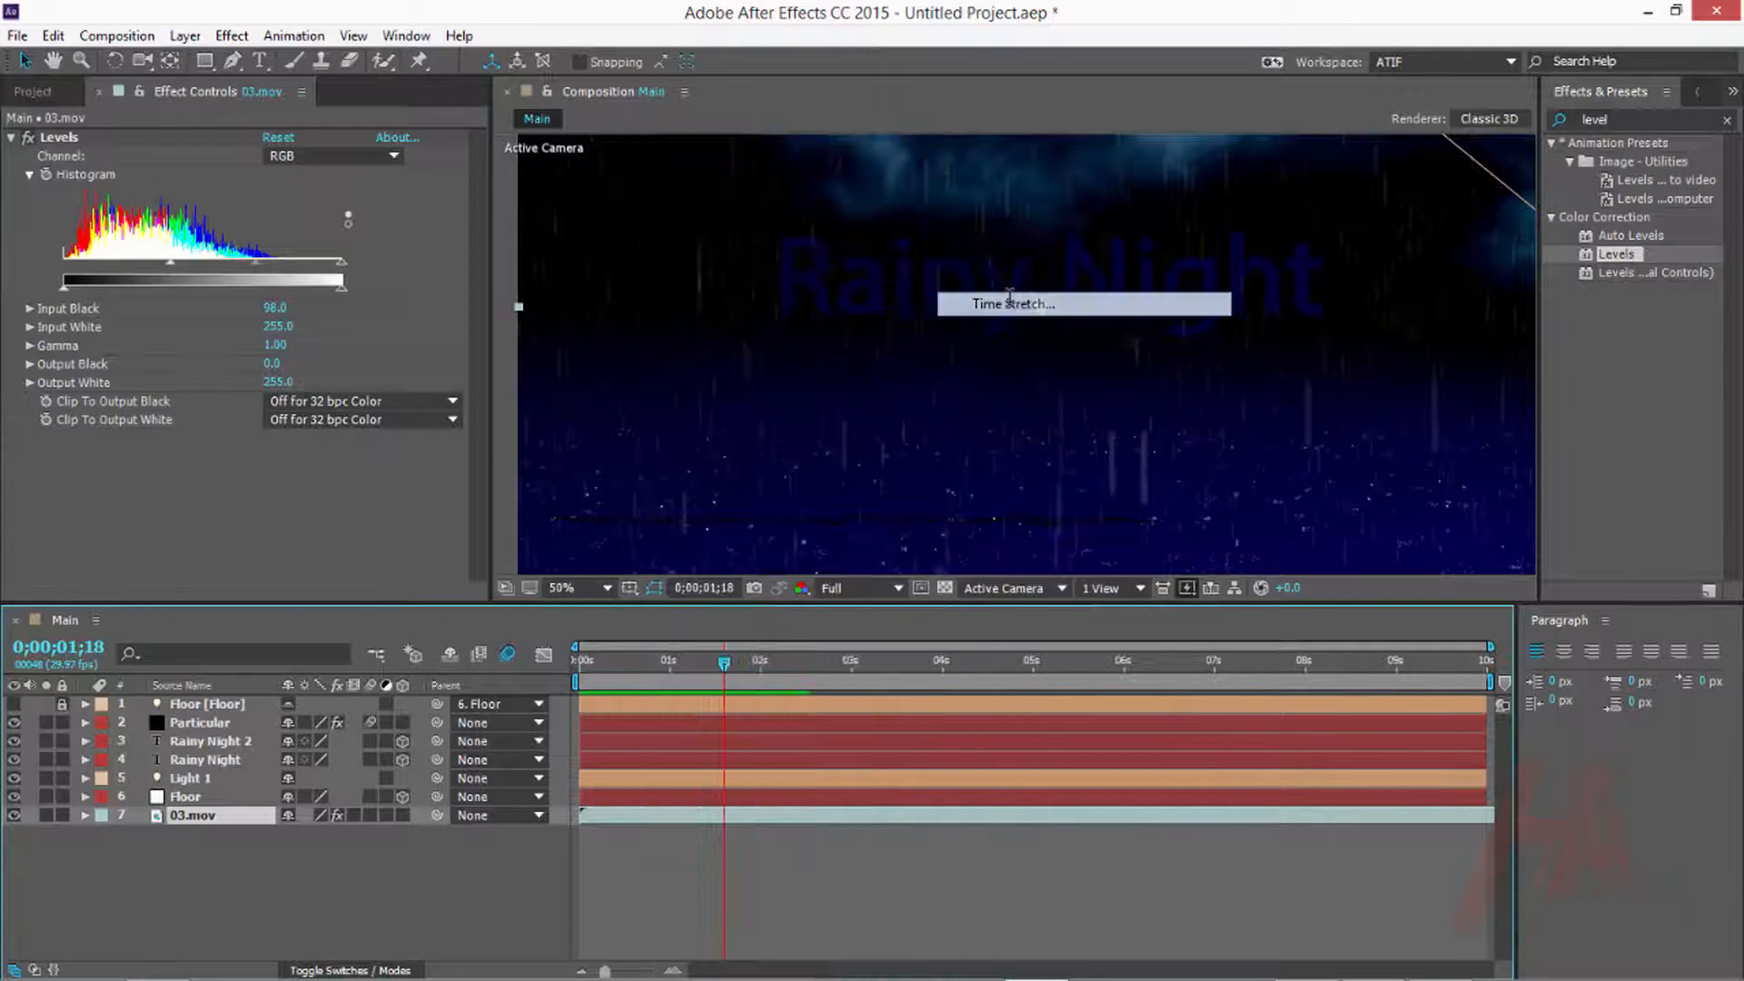
left_click(833, 420)
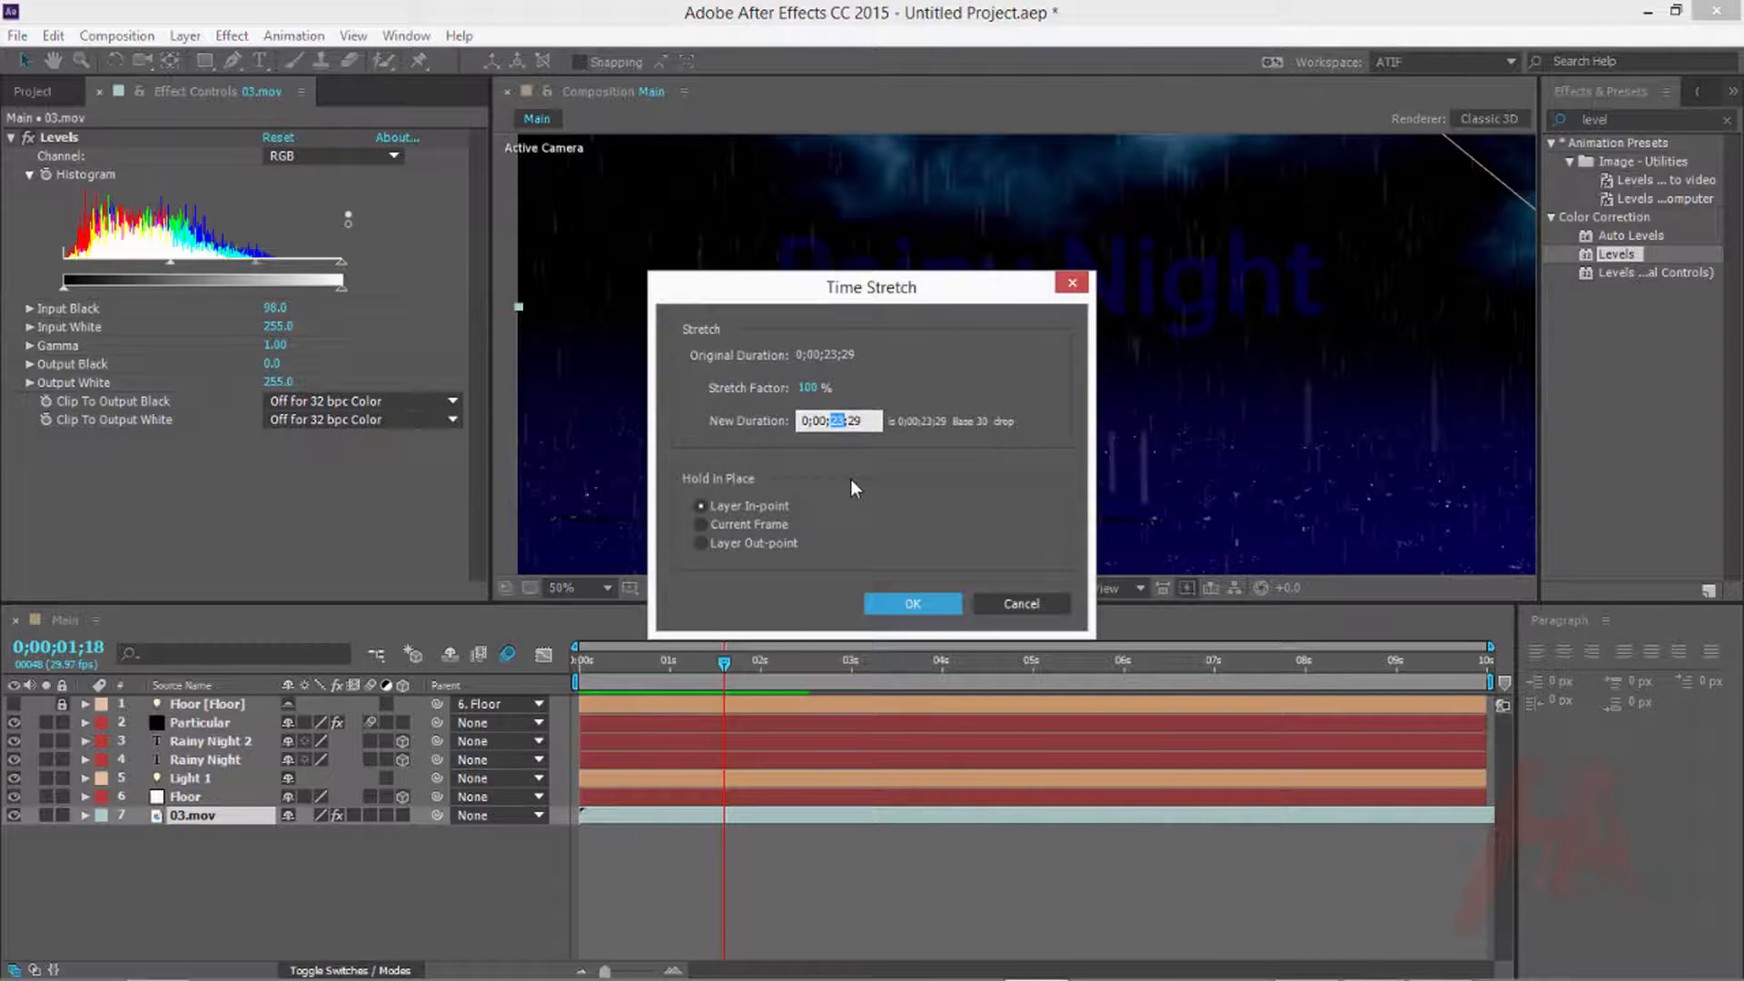
type("8")
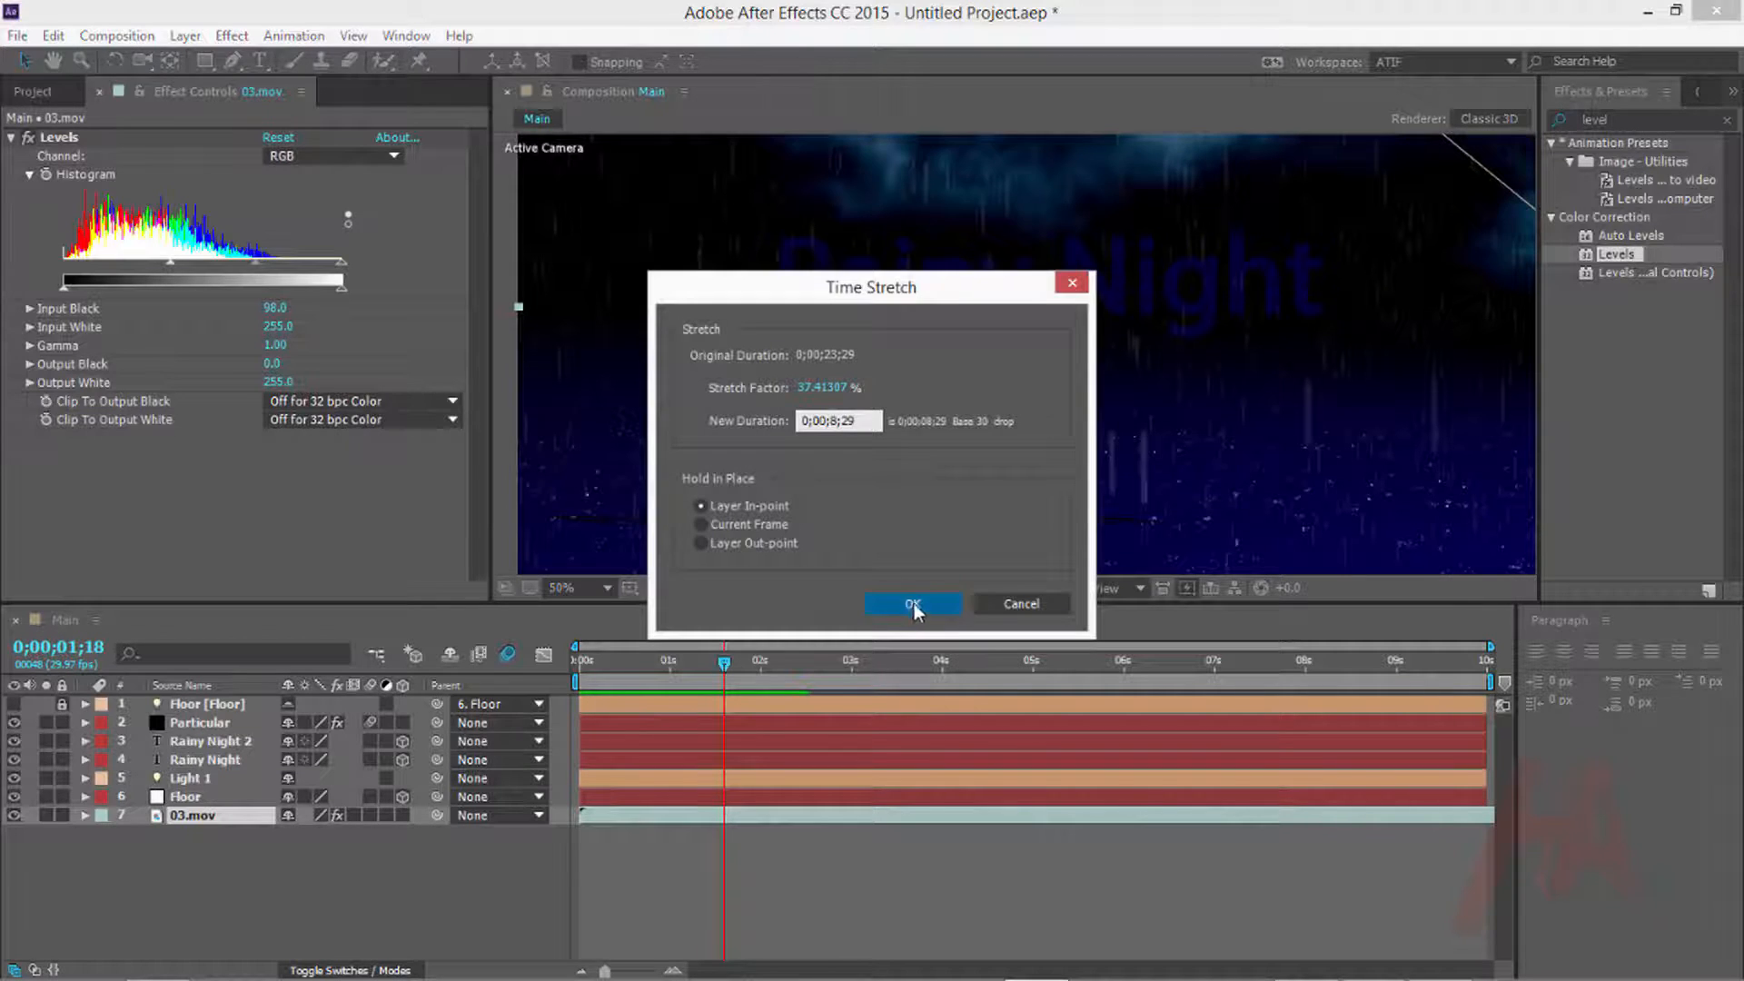
left_click(914, 603)
Preview the sped-up clouds with the composition view maximized, and restore the layout
key("grave")
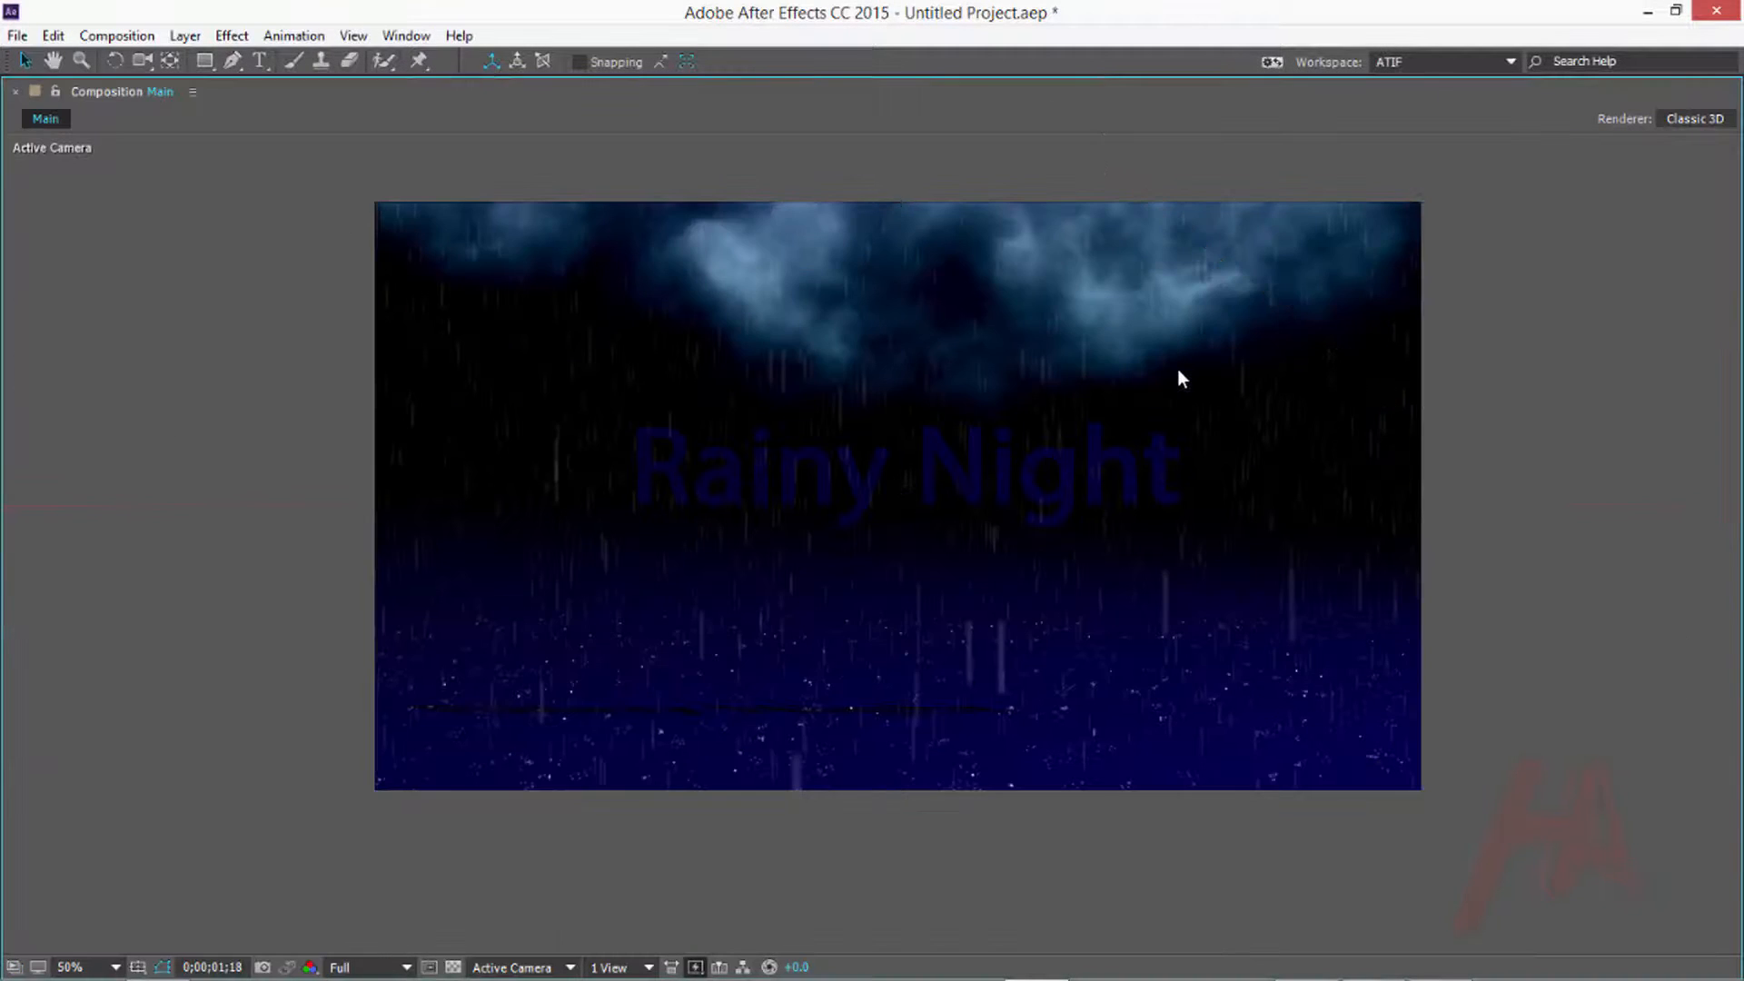
key("space")
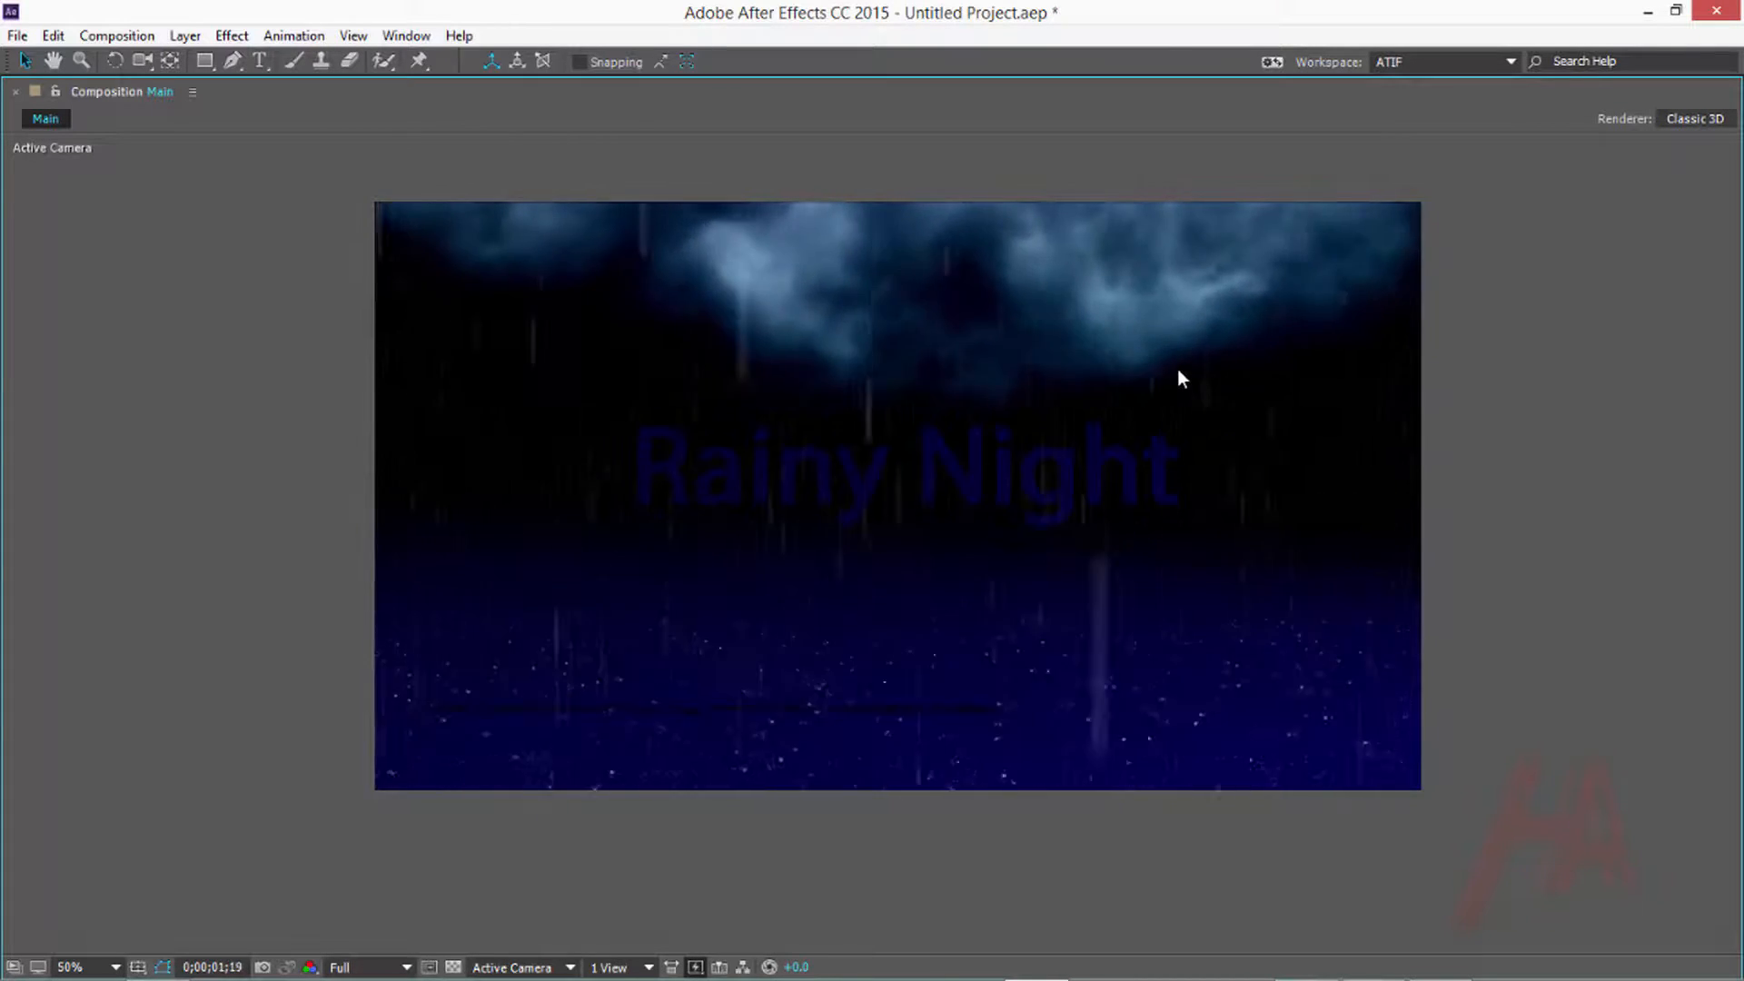
key("space")
key("grave")
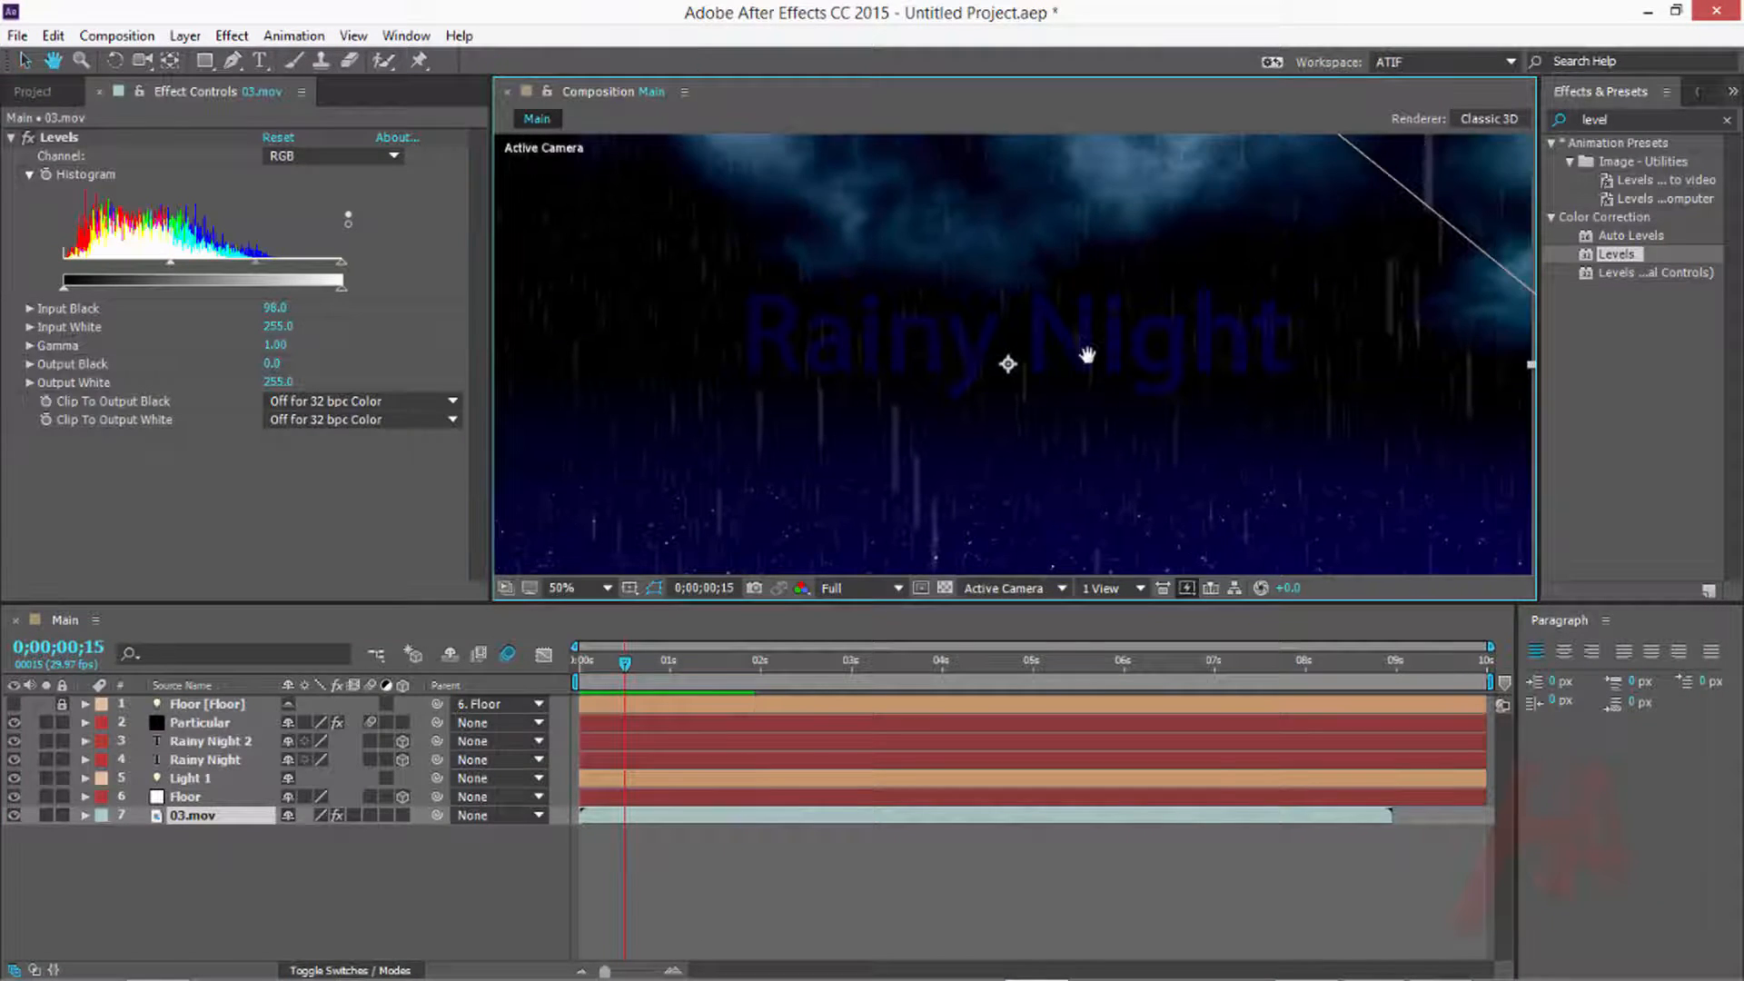
Create a black 1920 x 1080 px solid layer named "Advance lighting"
left_click(416, 881)
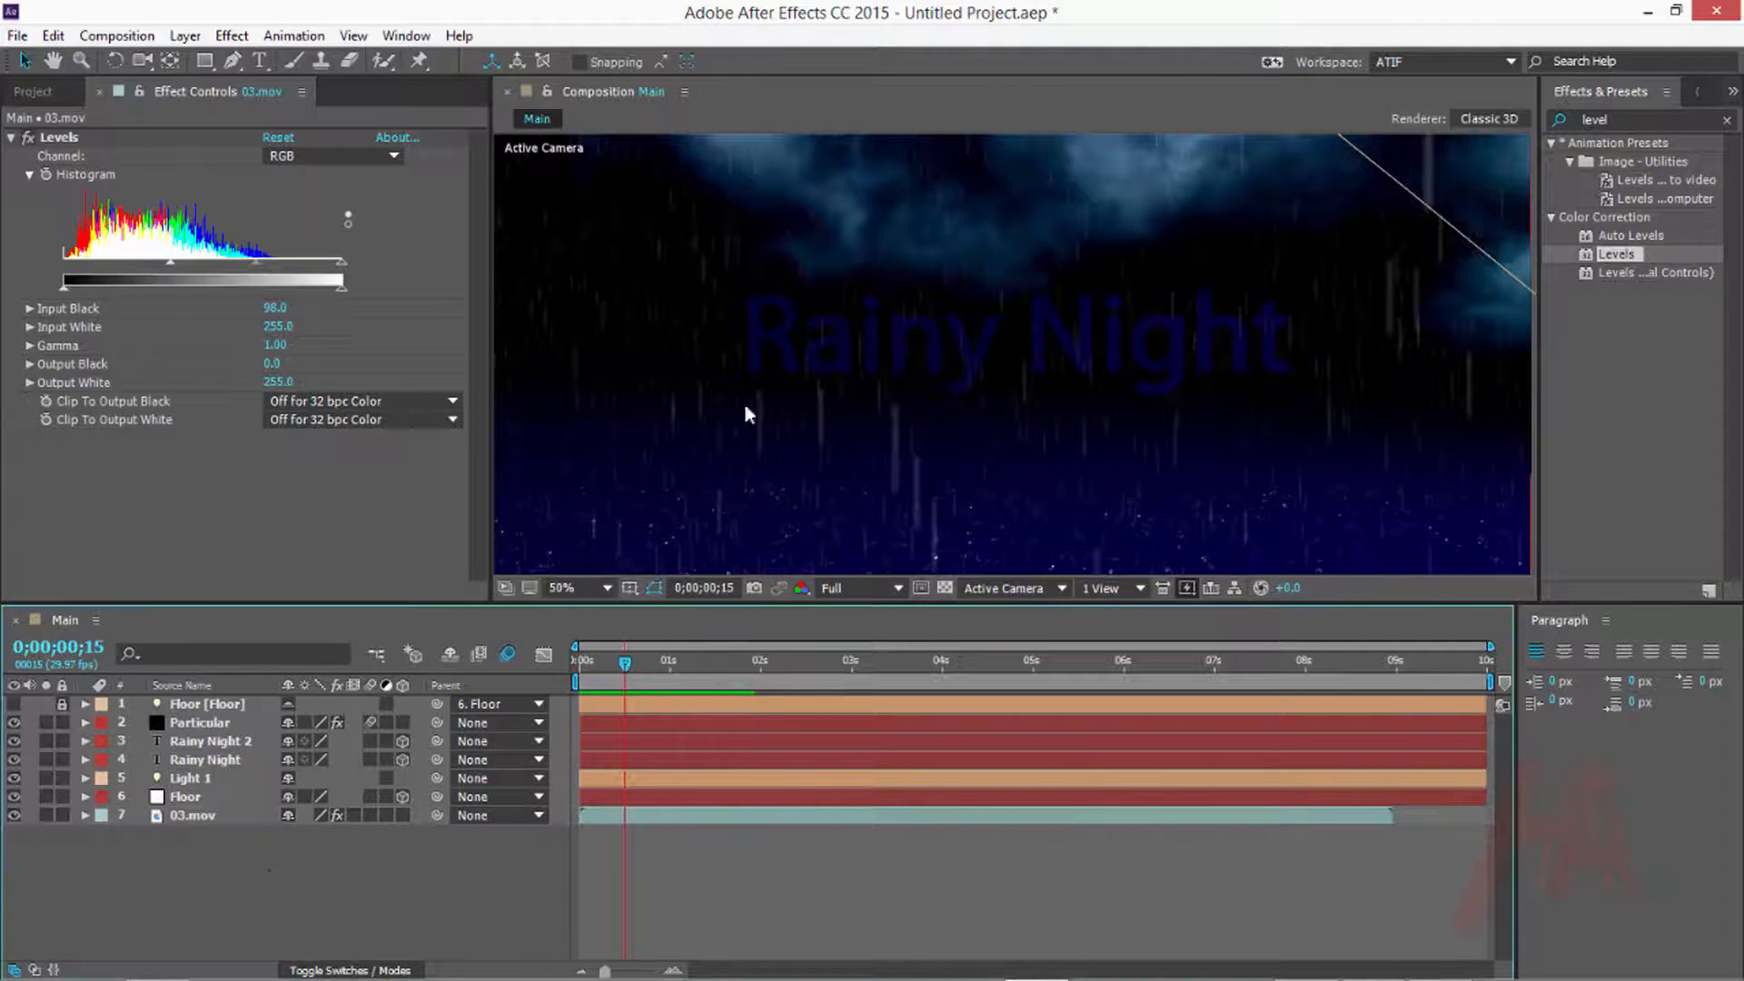
right_click(220, 871)
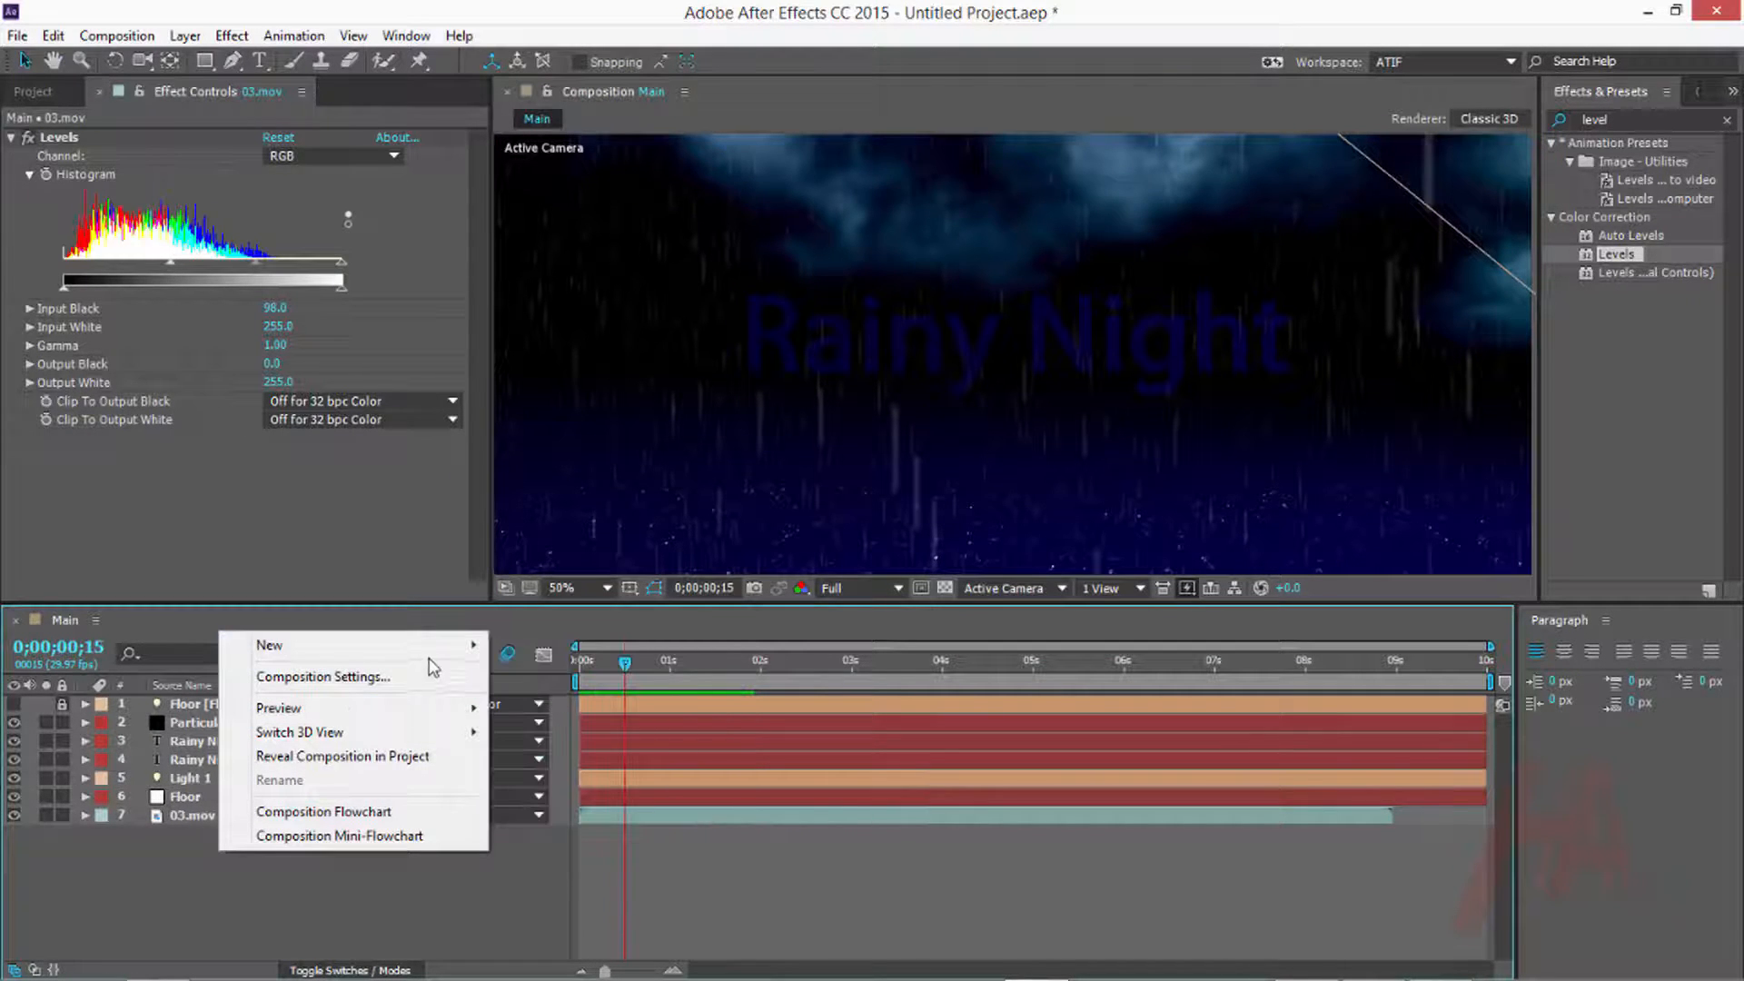
mouse_move(429, 646)
left_click(539, 701)
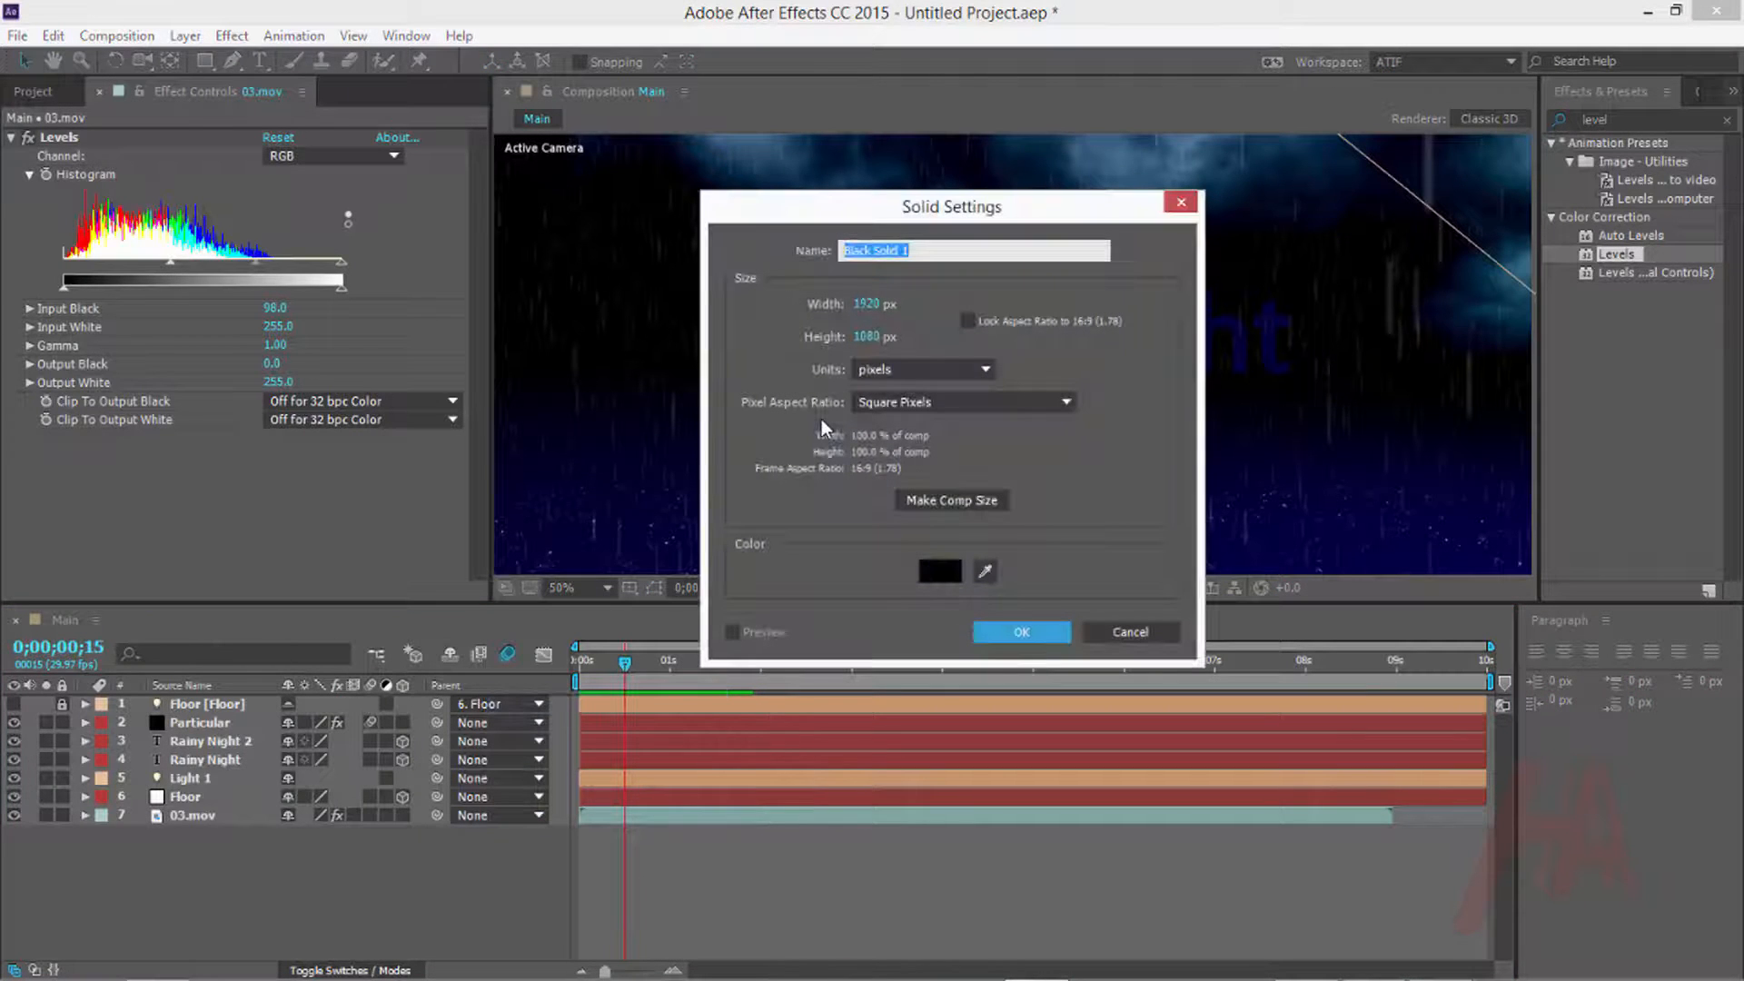
type("Advance lighting")
key("Return")
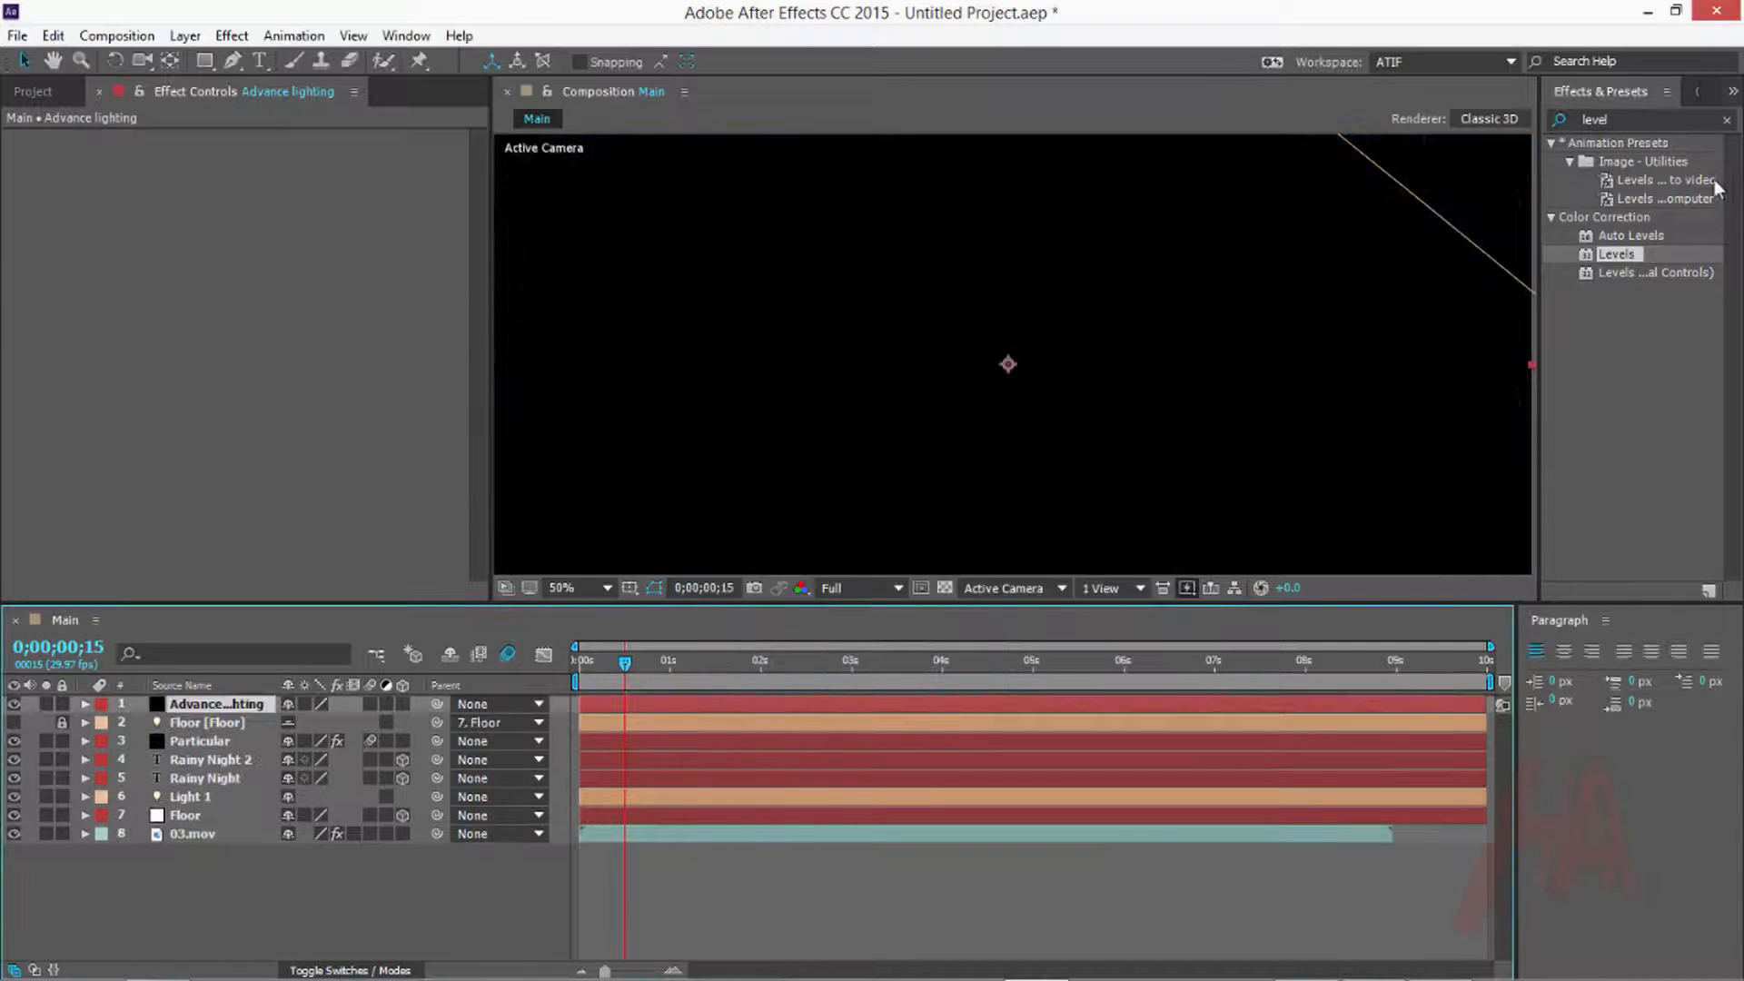
Find the Advanced Lightning effect by searching for "adva" and apply it to the Advance lighting layer
left_click(1617, 119)
type("adva")
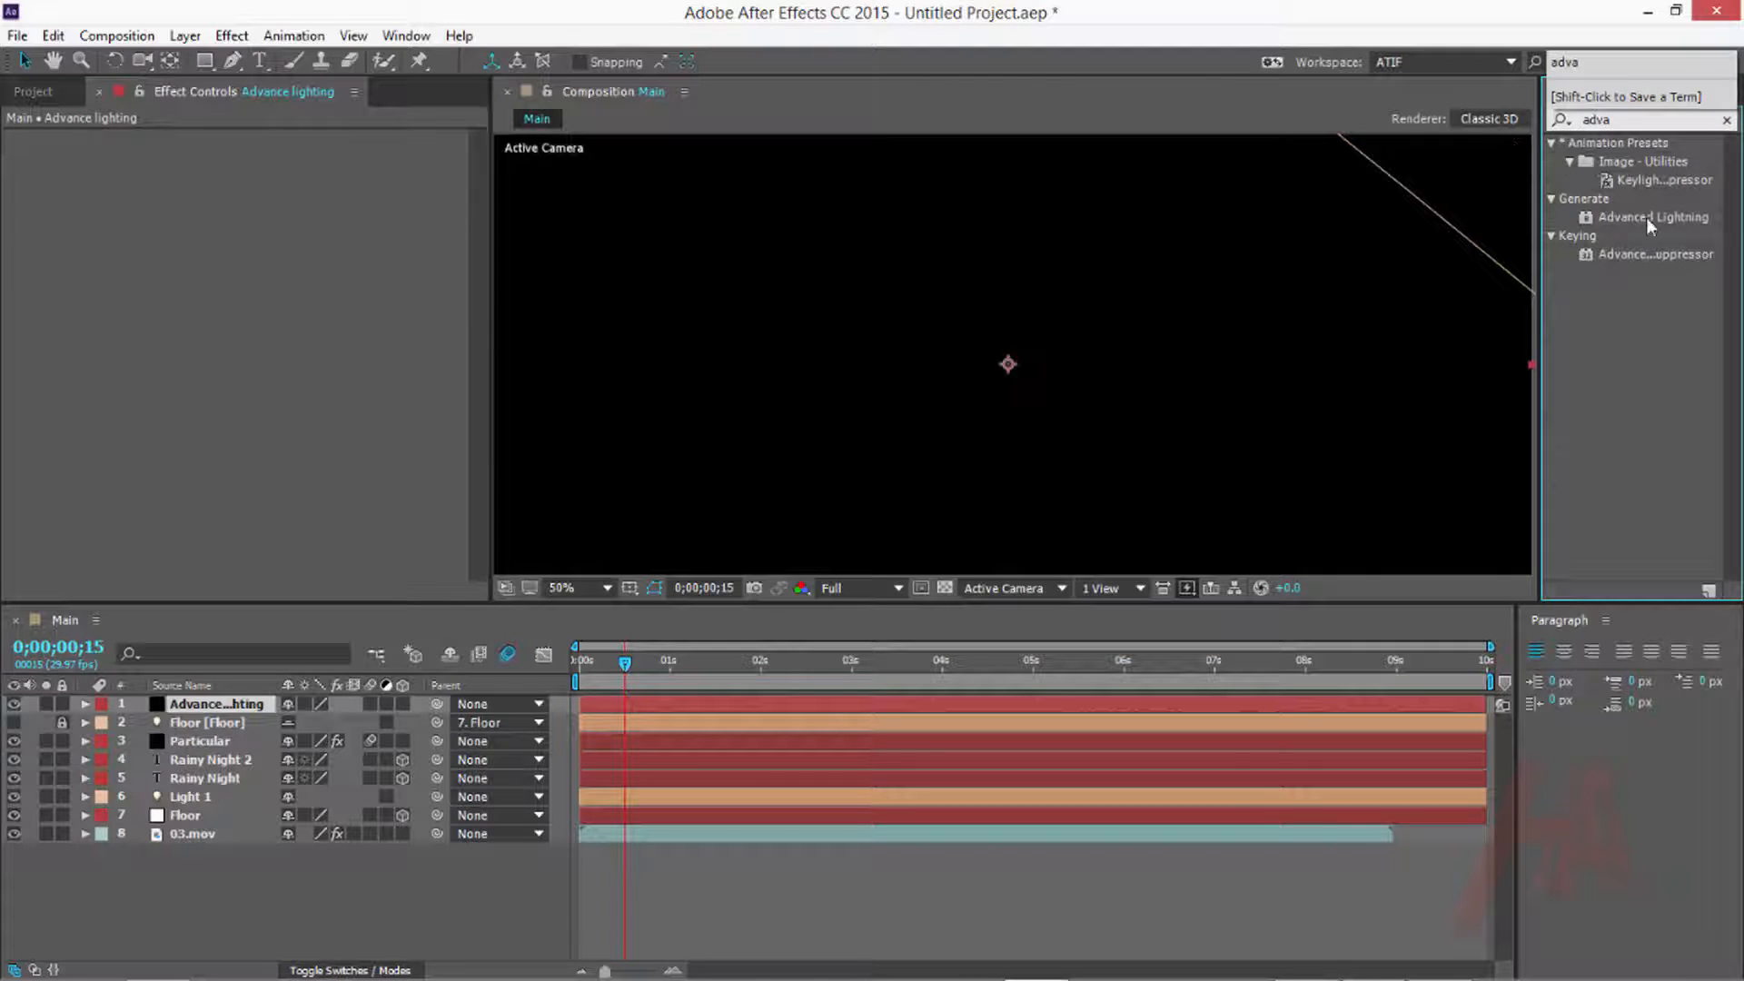
left_click_drag(1646, 216, 213, 705)
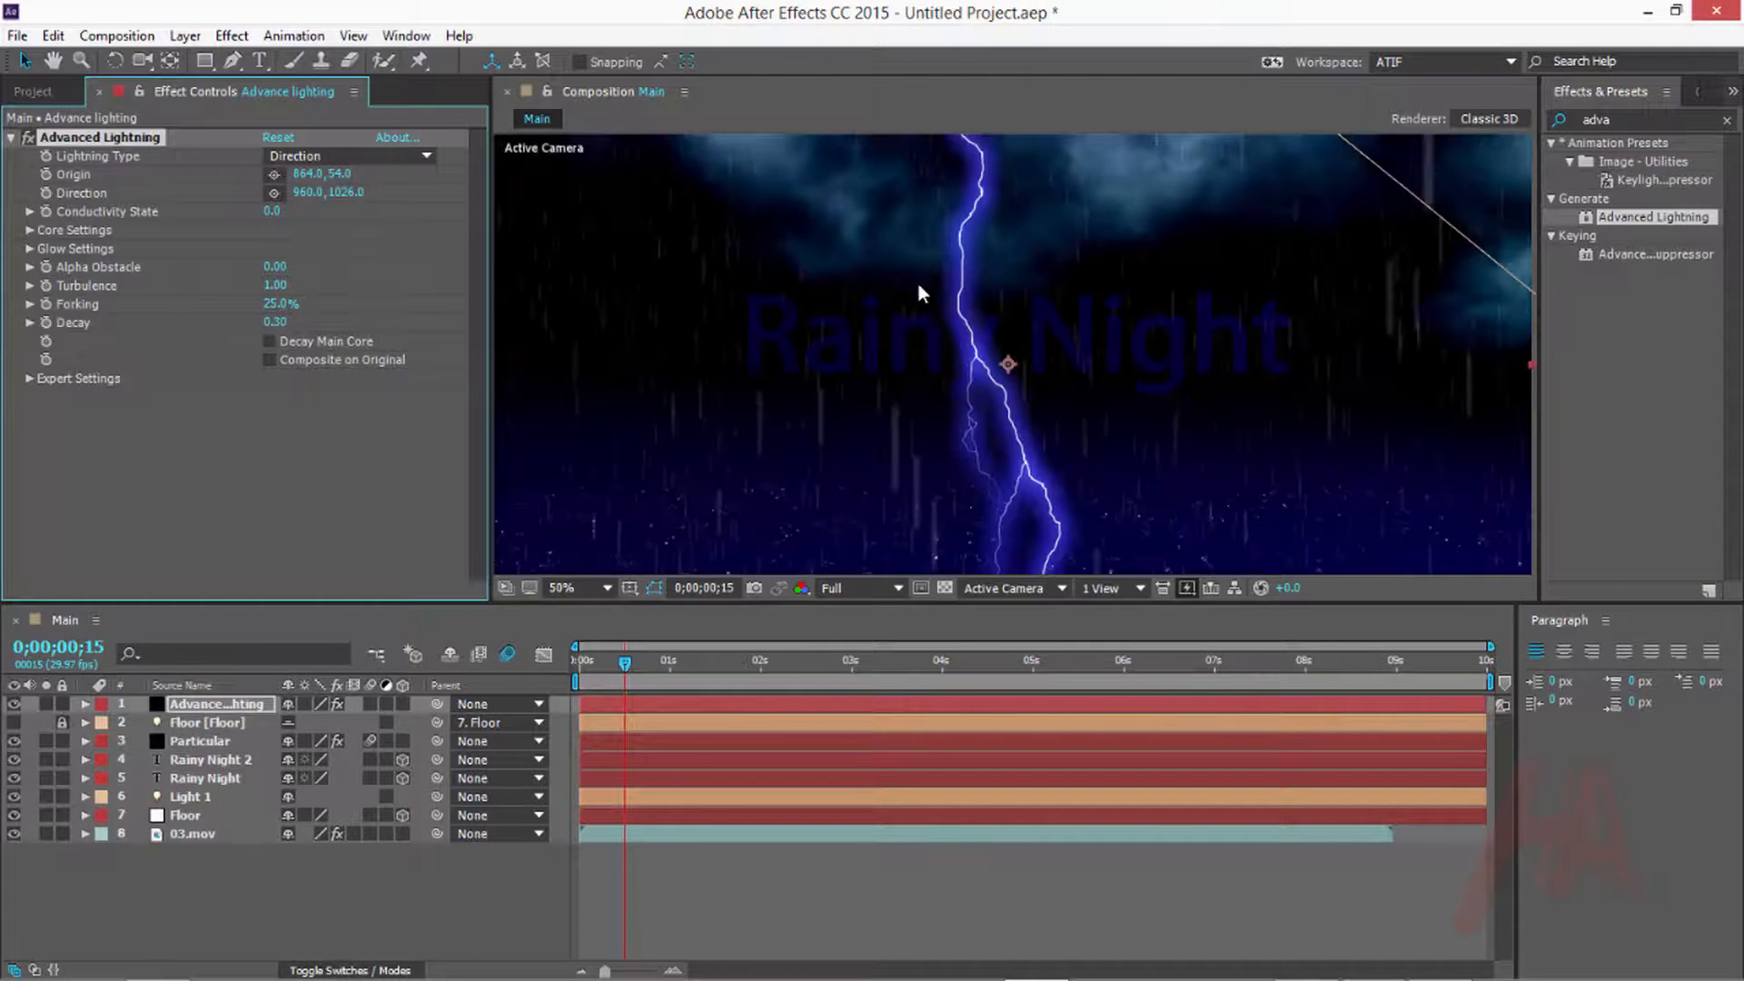
Place the lightning's origin above the frame at about 1426, -64 and its direction point at about 804, 236
scroll(1014, 319, "down", 1)
scroll(1015, 320, "up", 1)
scroll(1014, 316, "down", 1)
left_click_drag(995, 296, 1000, 349)
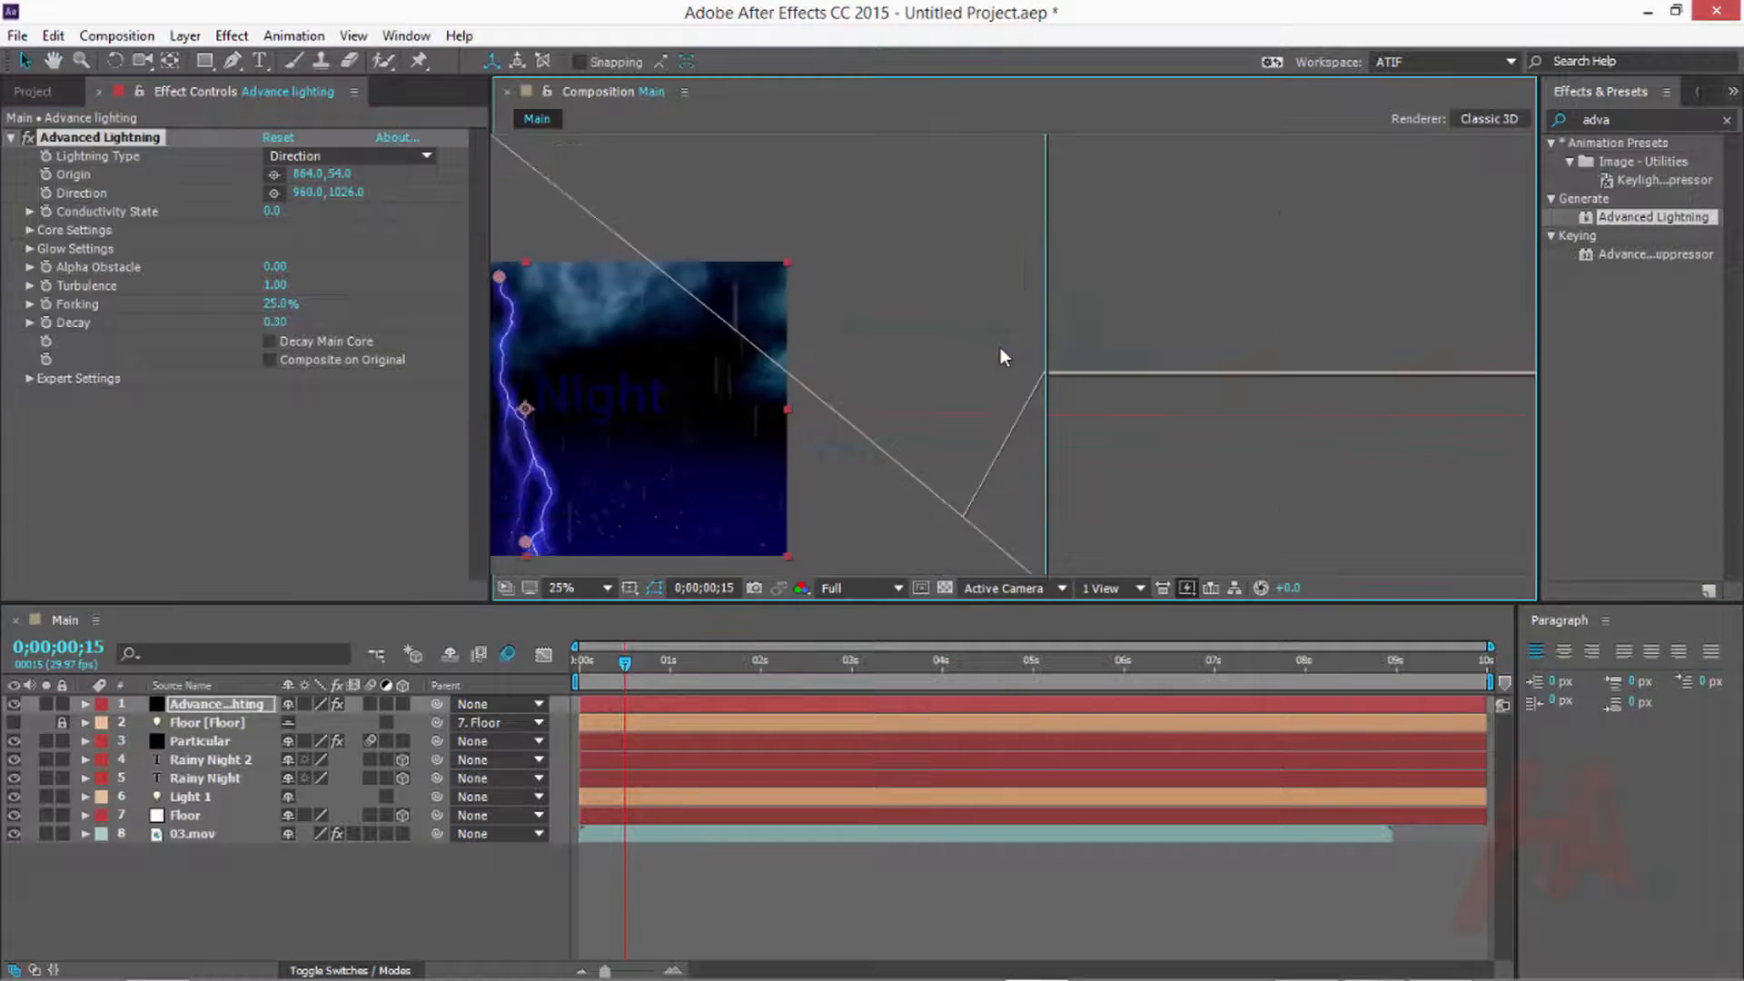
key("grave")
scroll(963, 404, "up", 1)
left_click_drag(936, 264, 1242, 198)
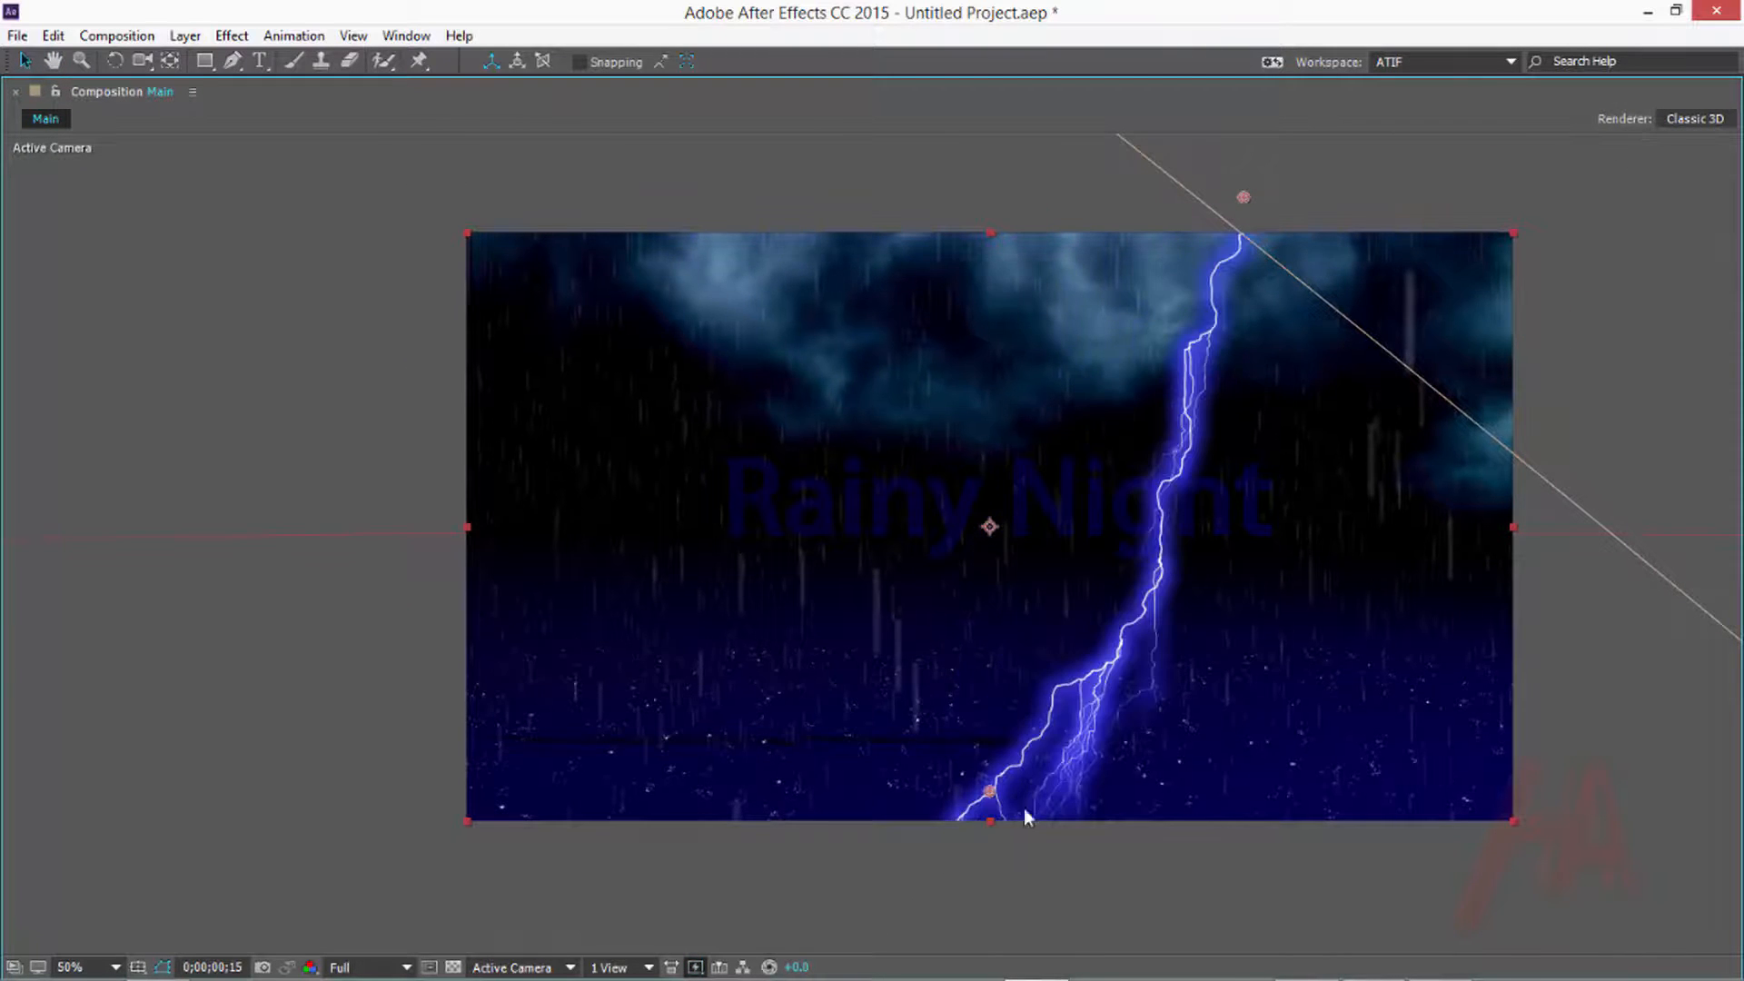
left_click_drag(990, 791, 904, 360)
key("grave")
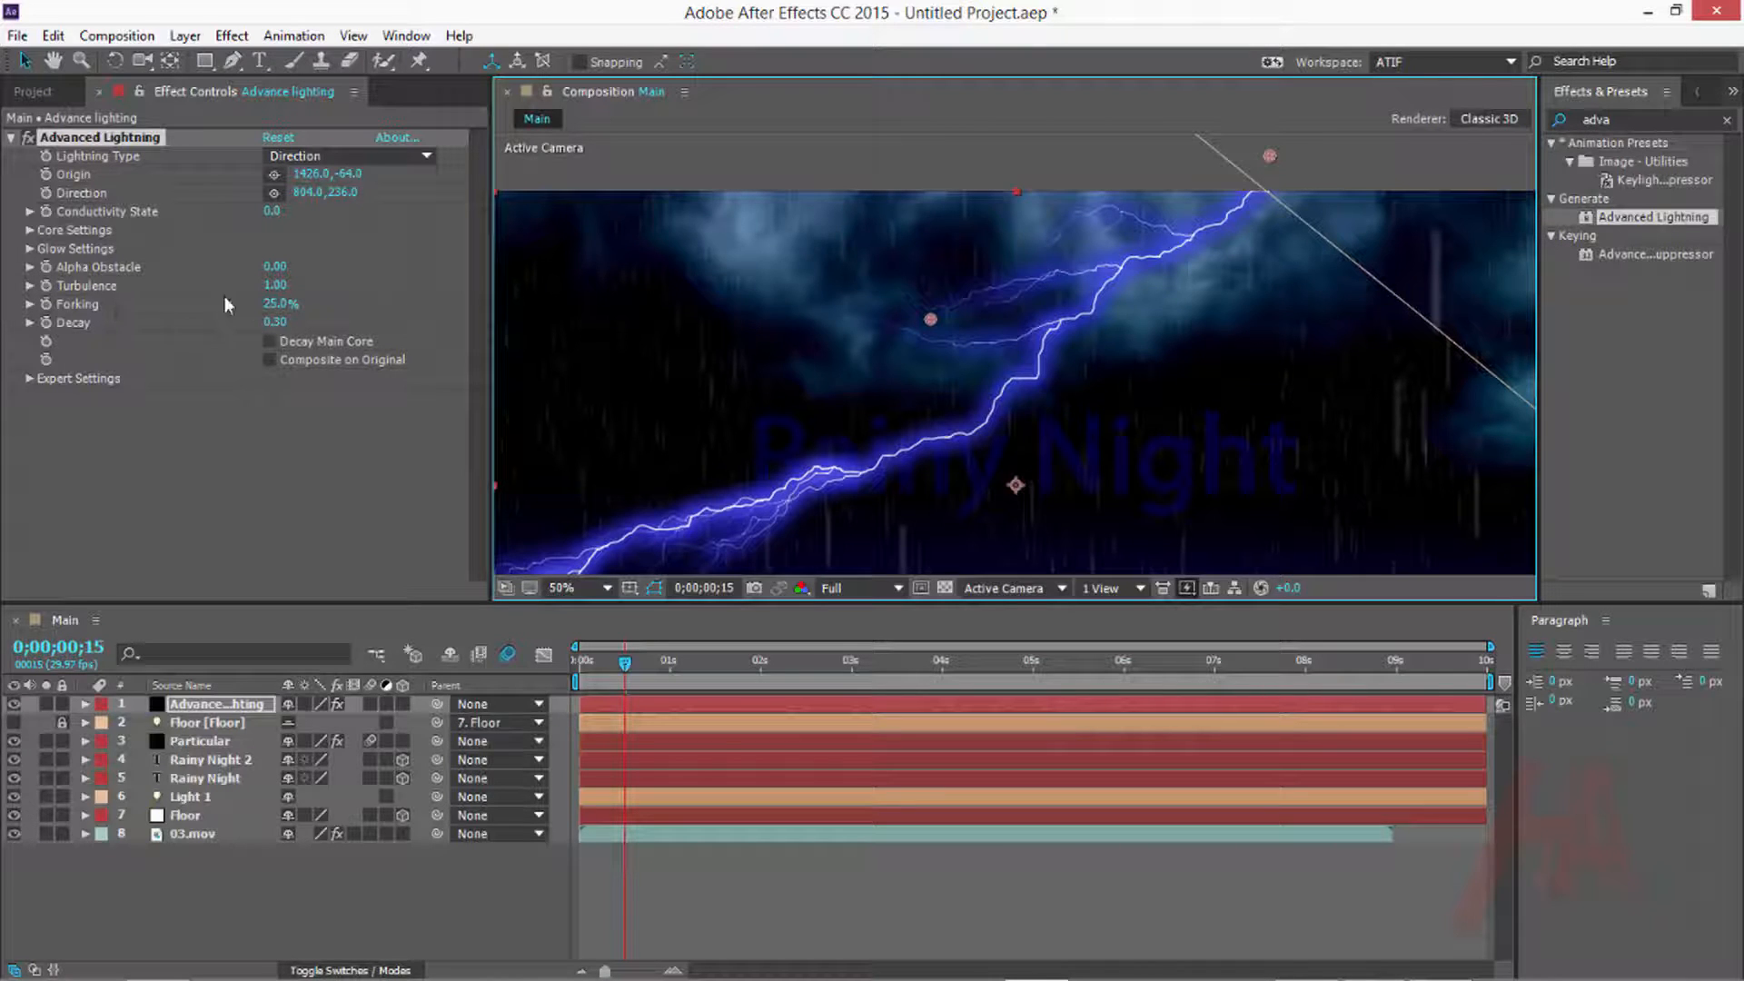
Set the lightning's Glow Radius to 71.2 and its Glow Color to a blue sampled from the storm clouds
left_click(30, 249)
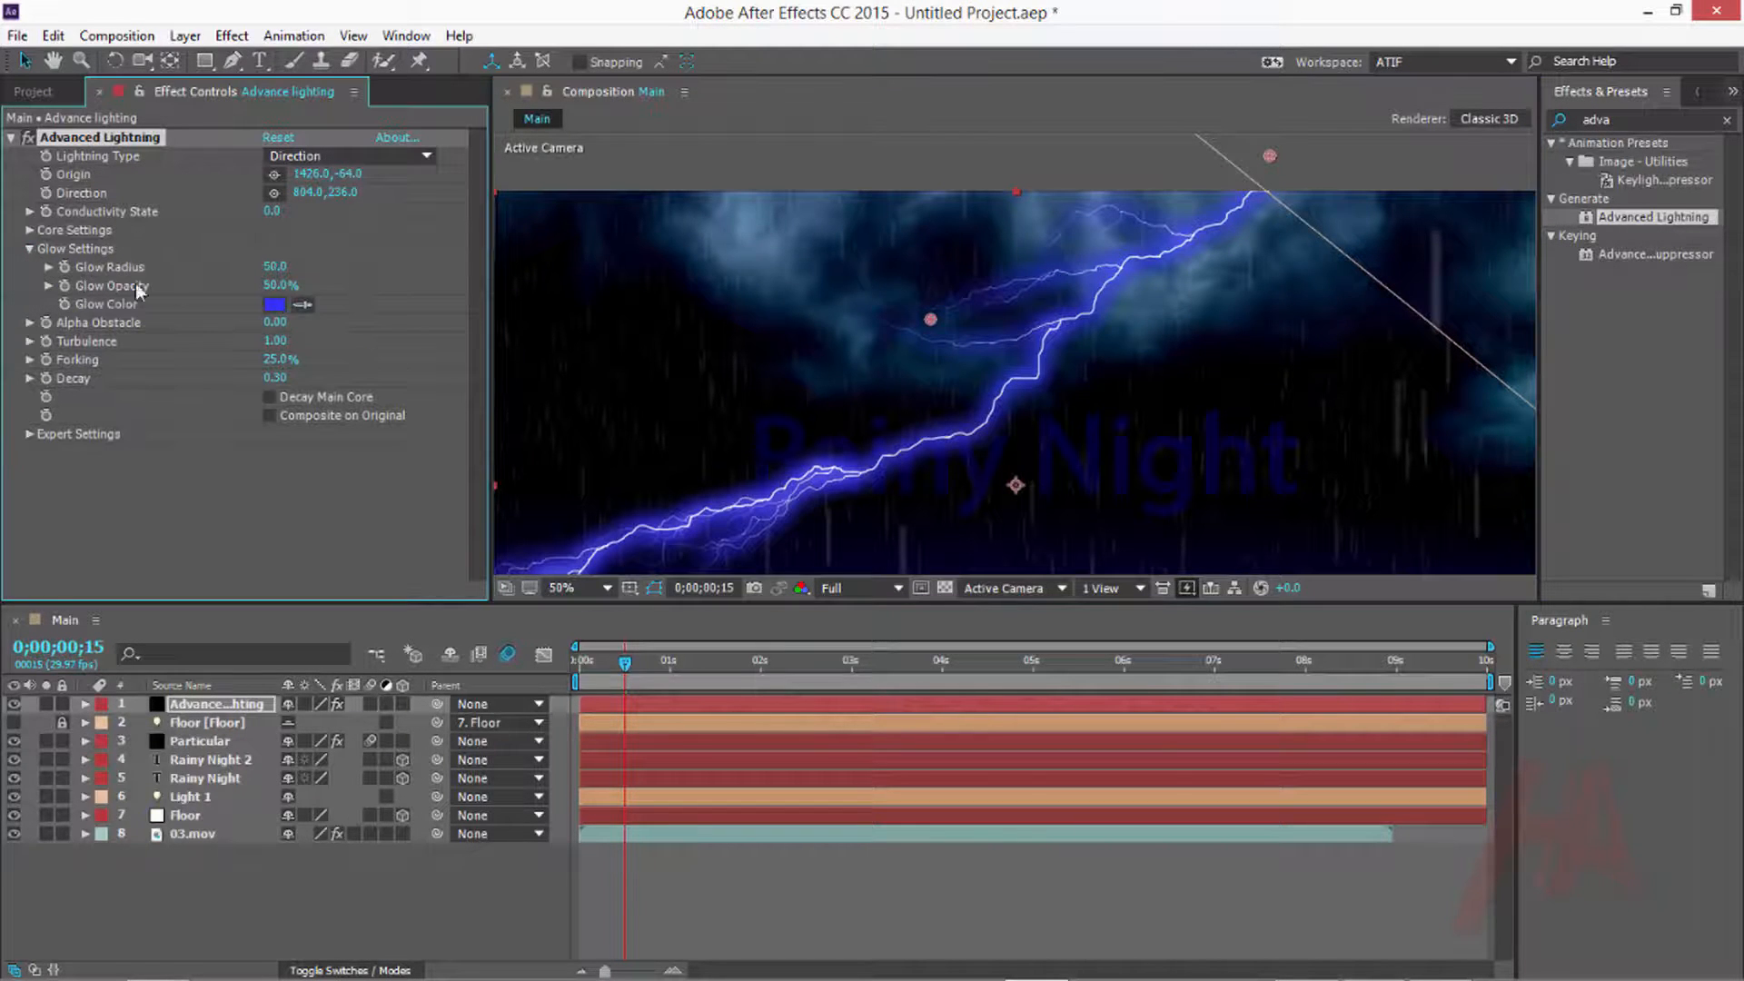
left_click_drag(273, 269, 500, 259)
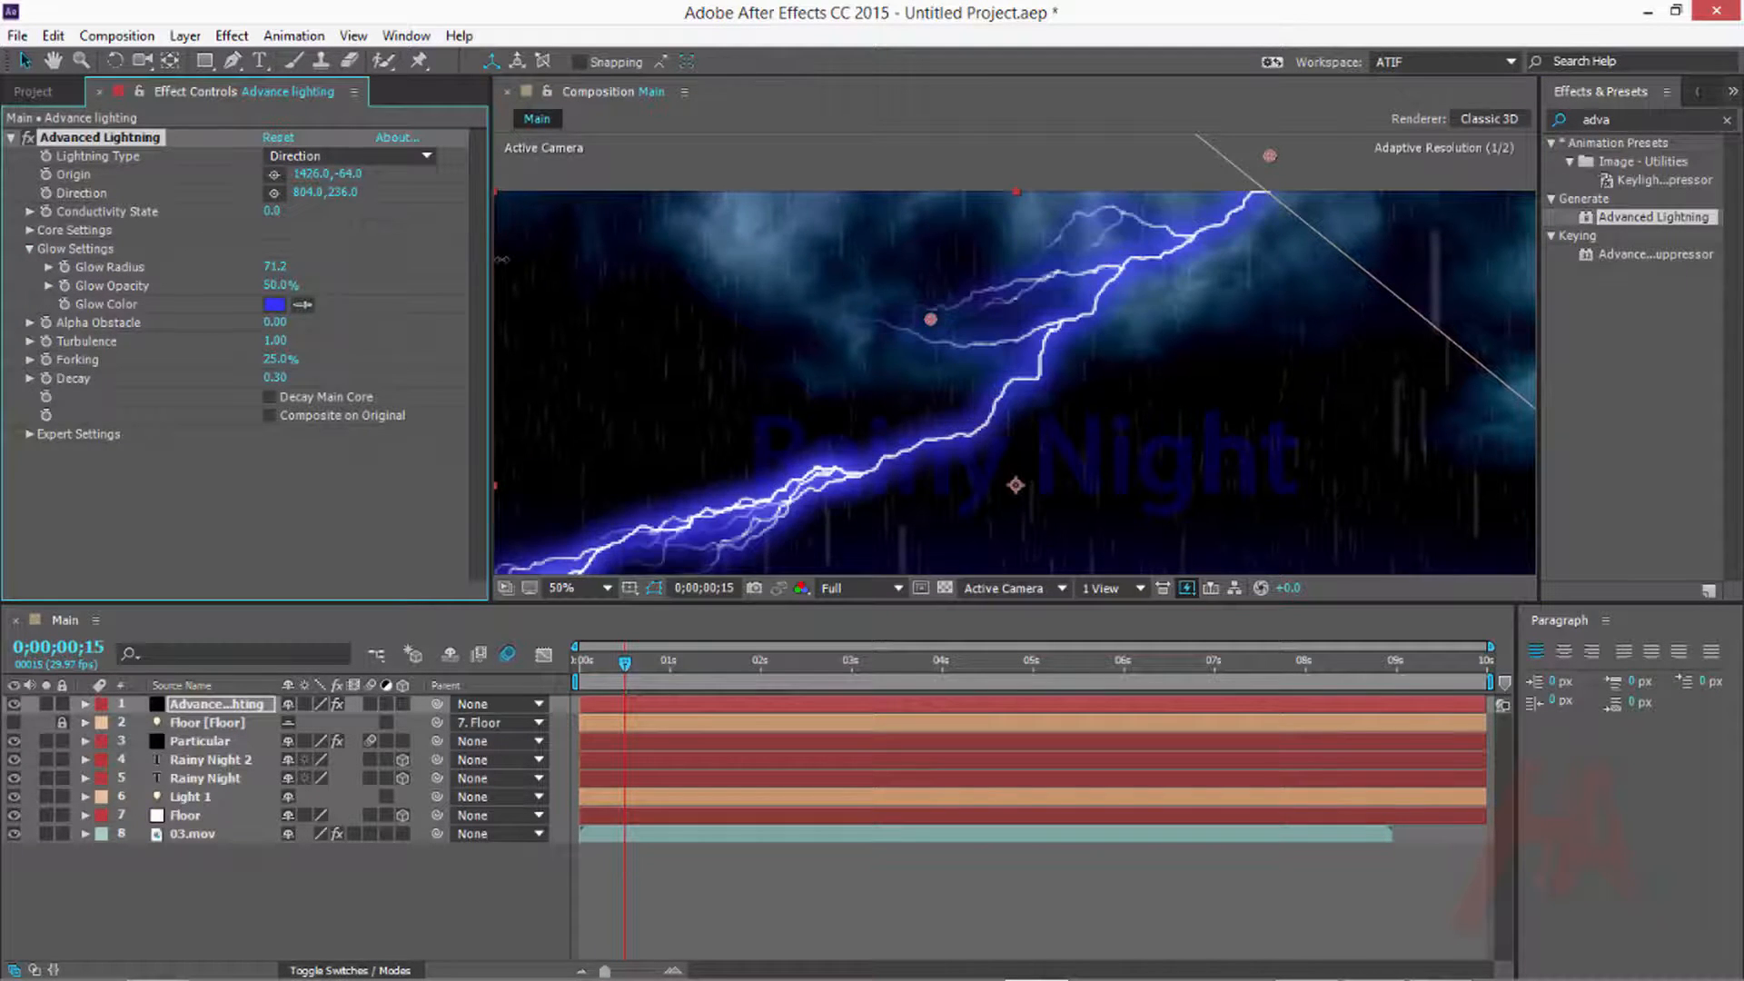
left_click(275, 305)
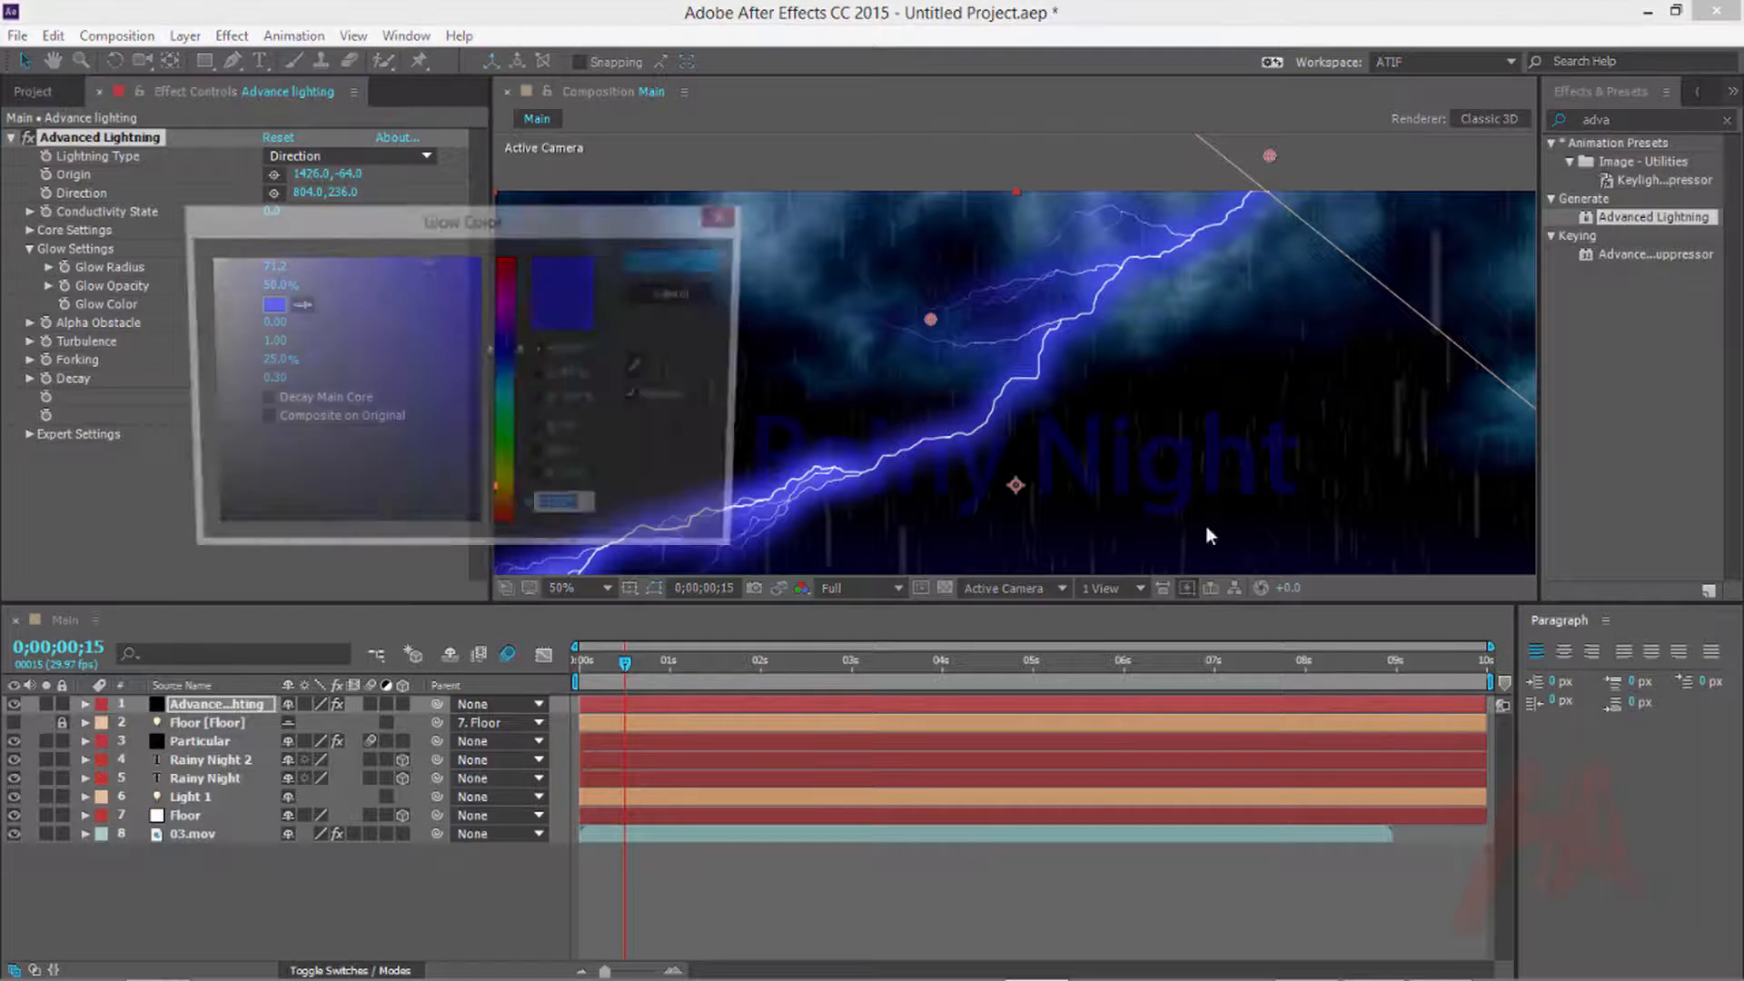
left_click(644, 367)
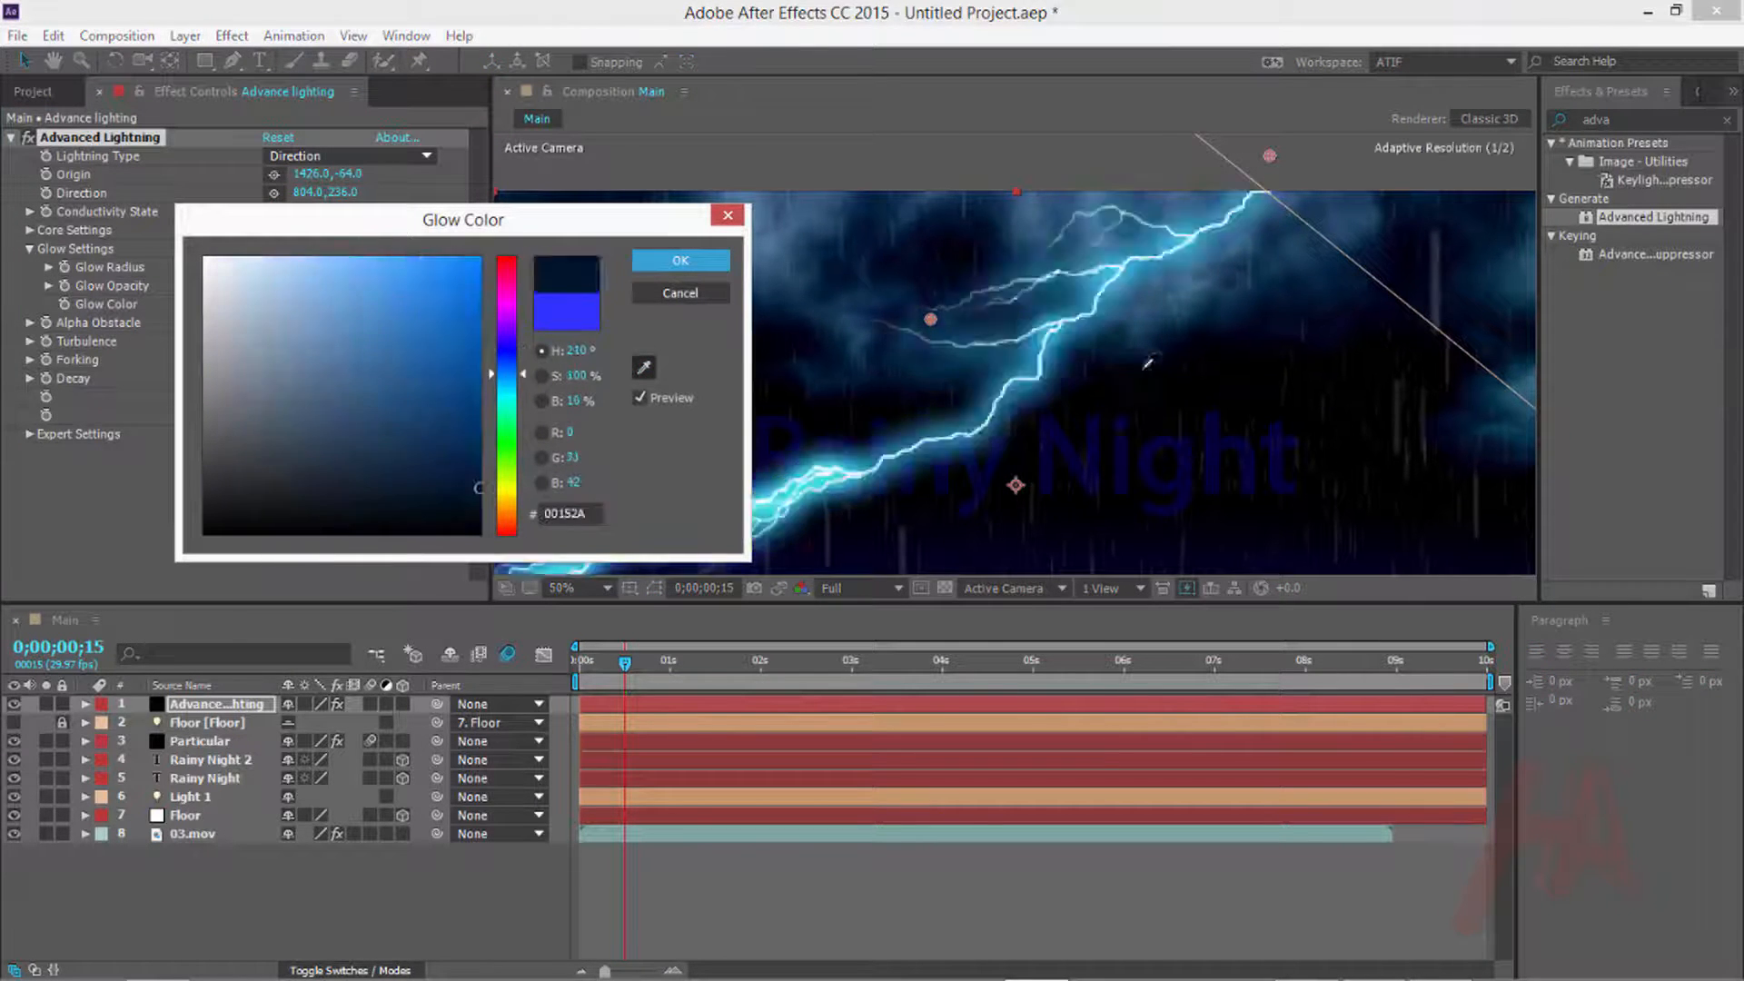
left_click(1169, 297)
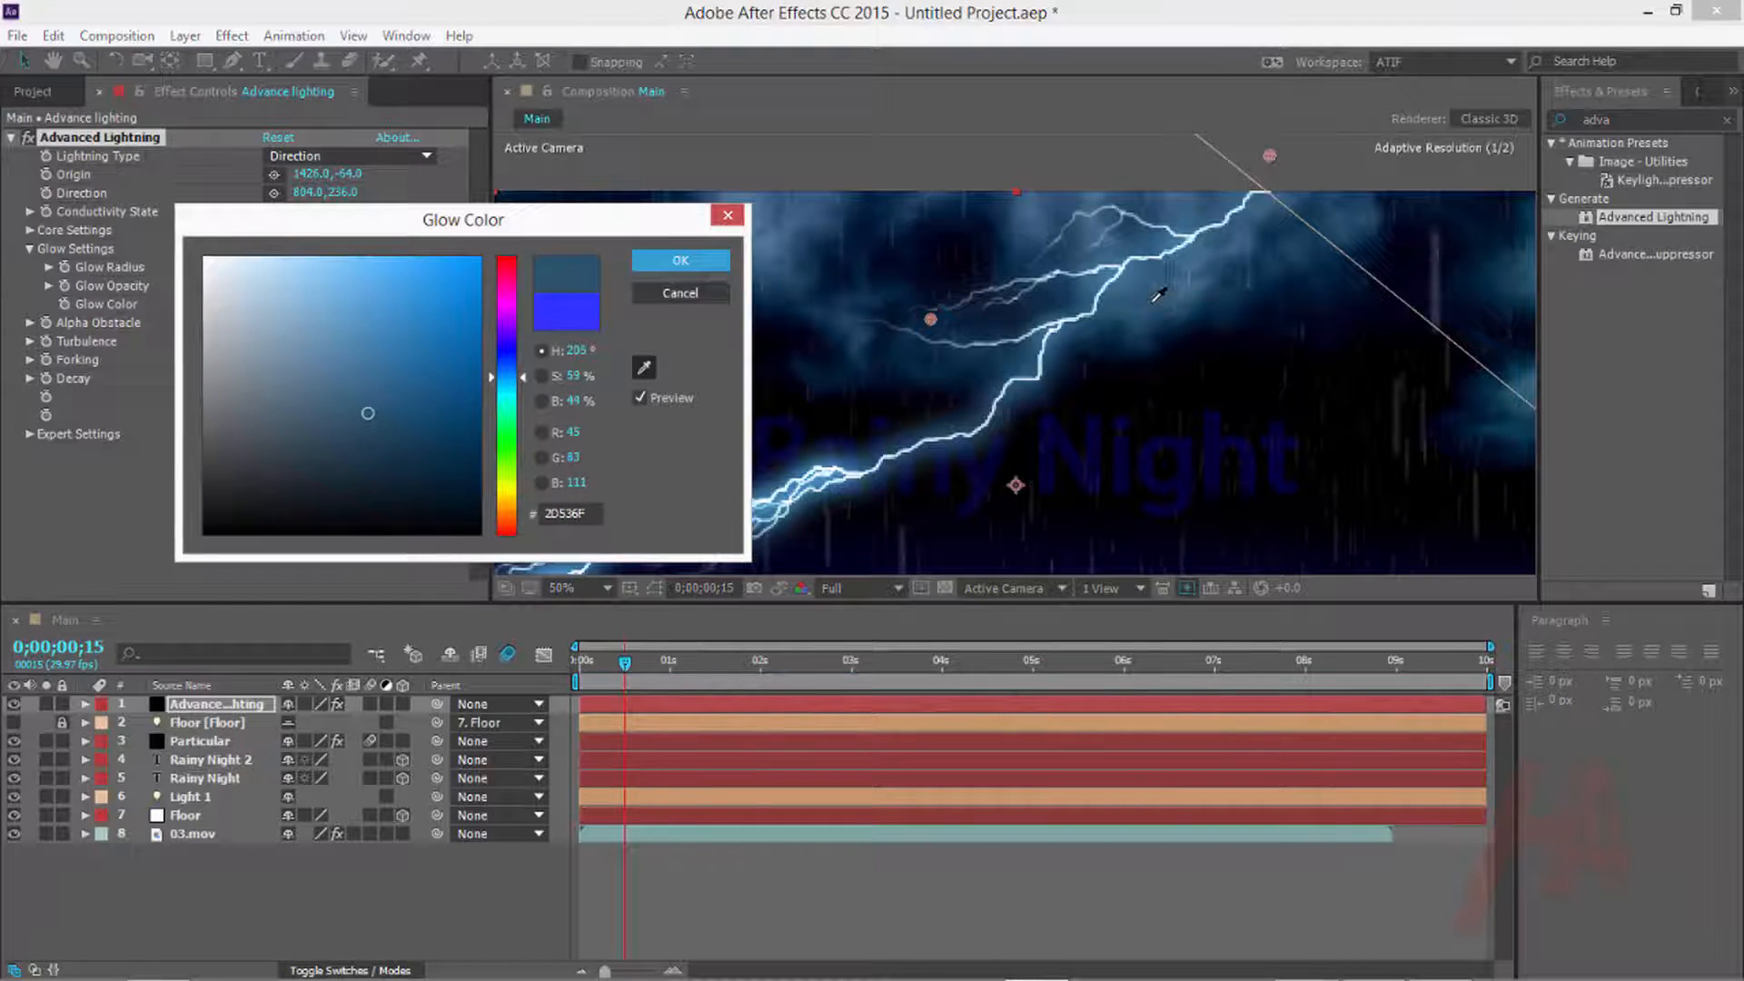
left_click(679, 262)
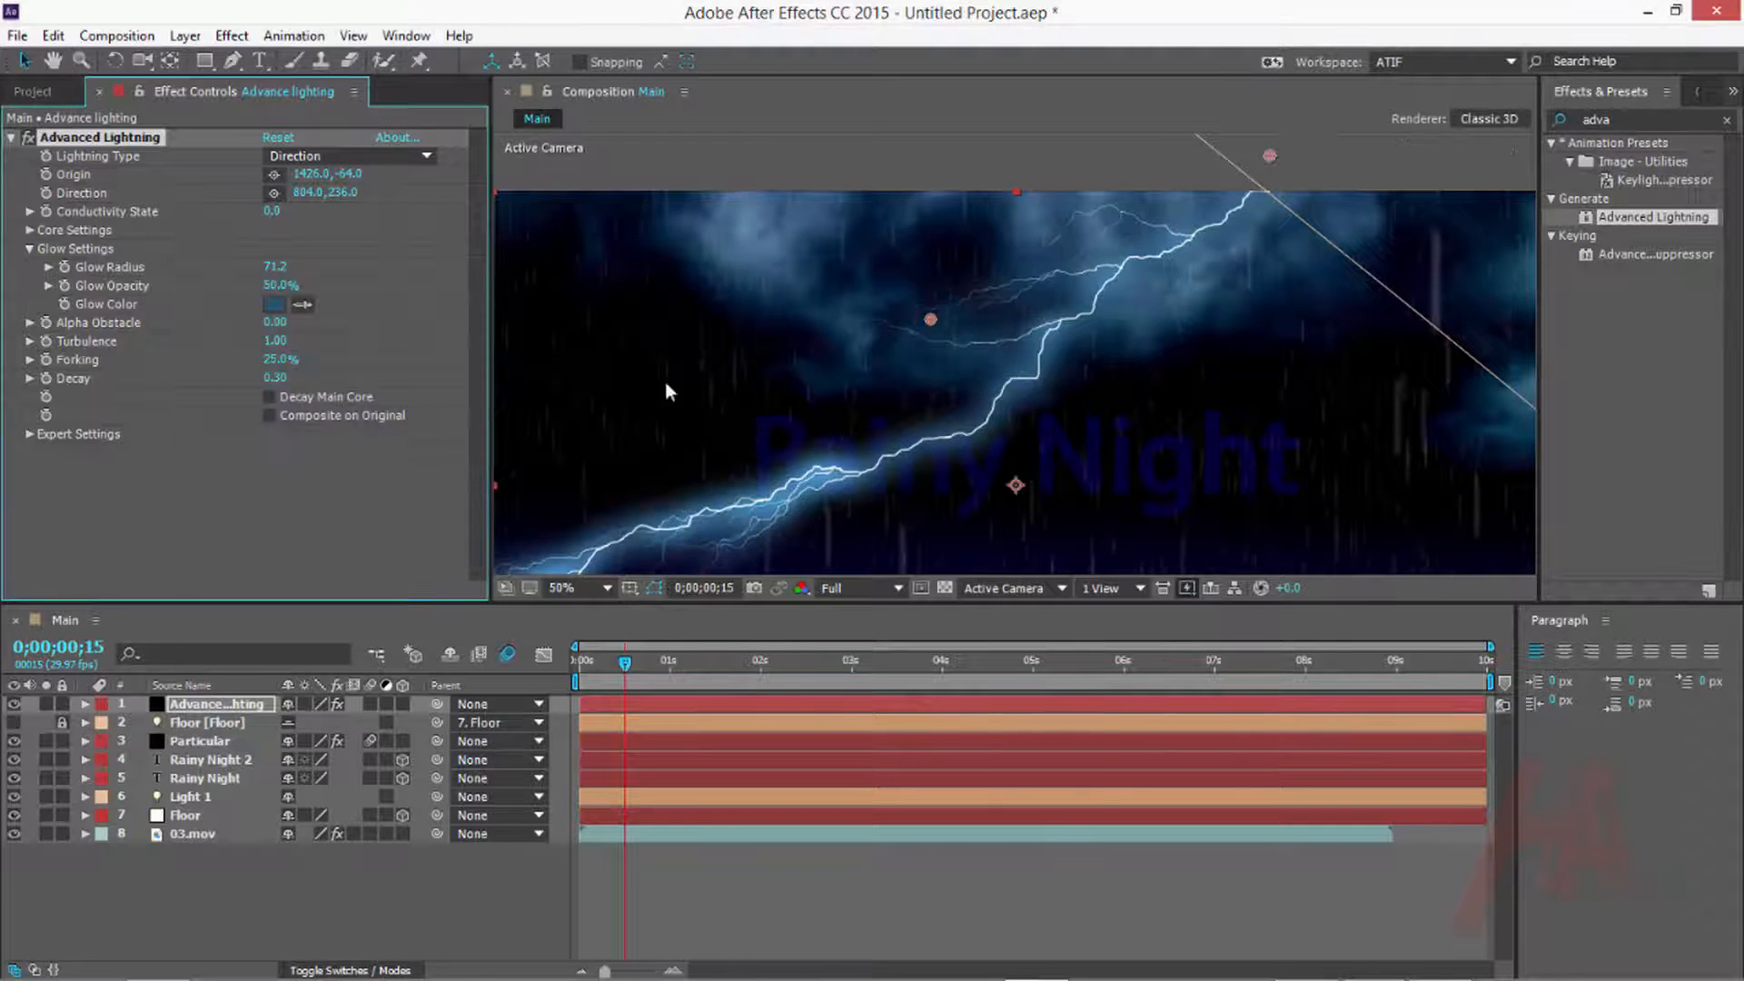
Reposition the lightning with its origin at the frame's left edge, about 10, 556, and its direction point at about 1732, -284
scroll(921, 307, "down", 2)
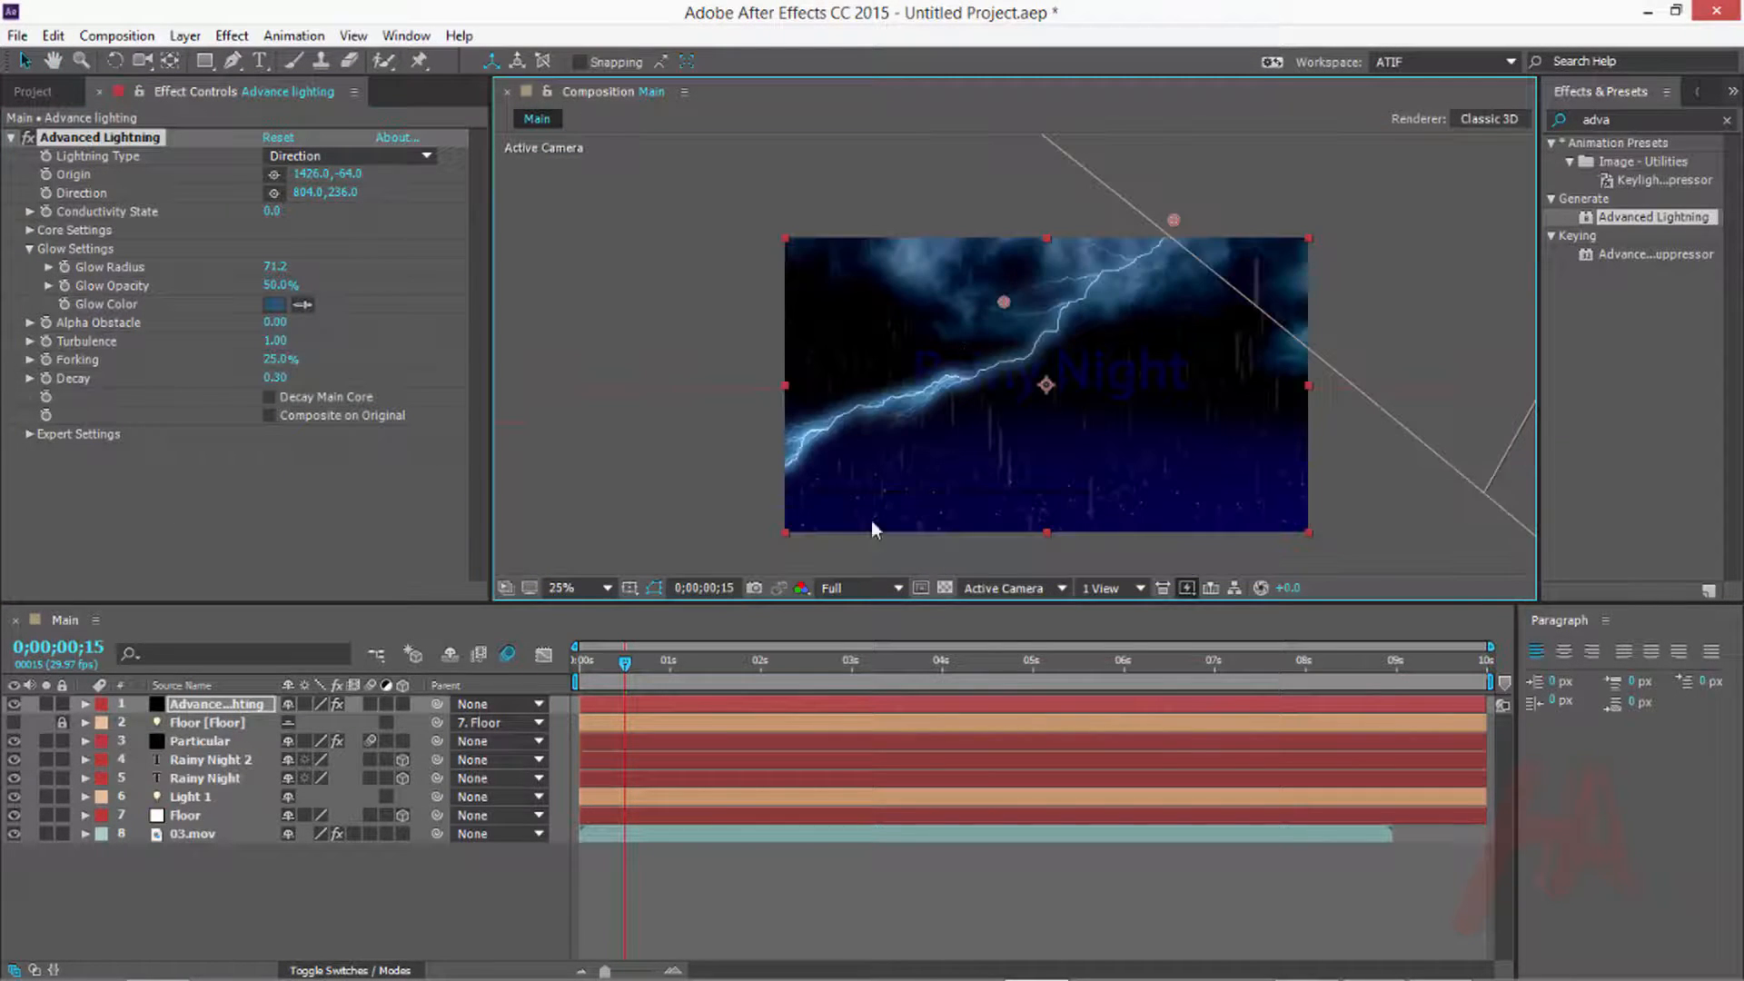
left_click_drag(1003, 301, 1040, 269)
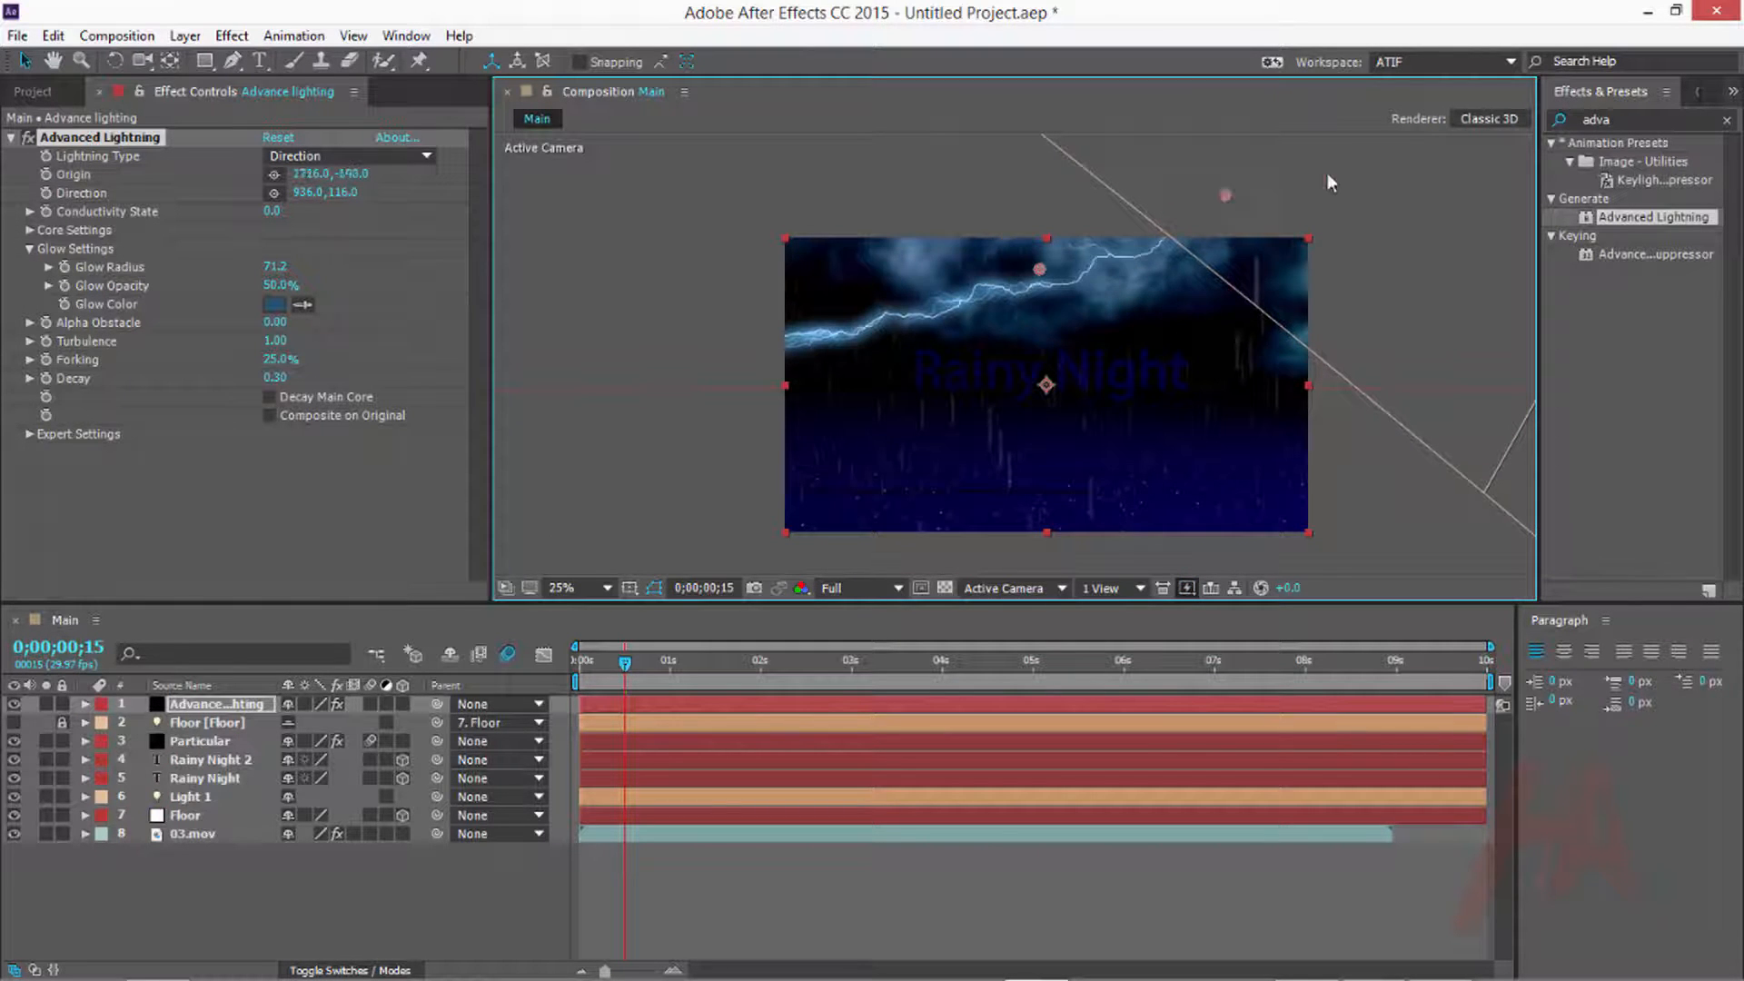
left_click_drag(1225, 194, 1170, 140)
left_click_drag(1037, 266, 997, 307)
left_click_drag(1171, 141, 897, 365)
left_click_drag(997, 306, 1264, 161)
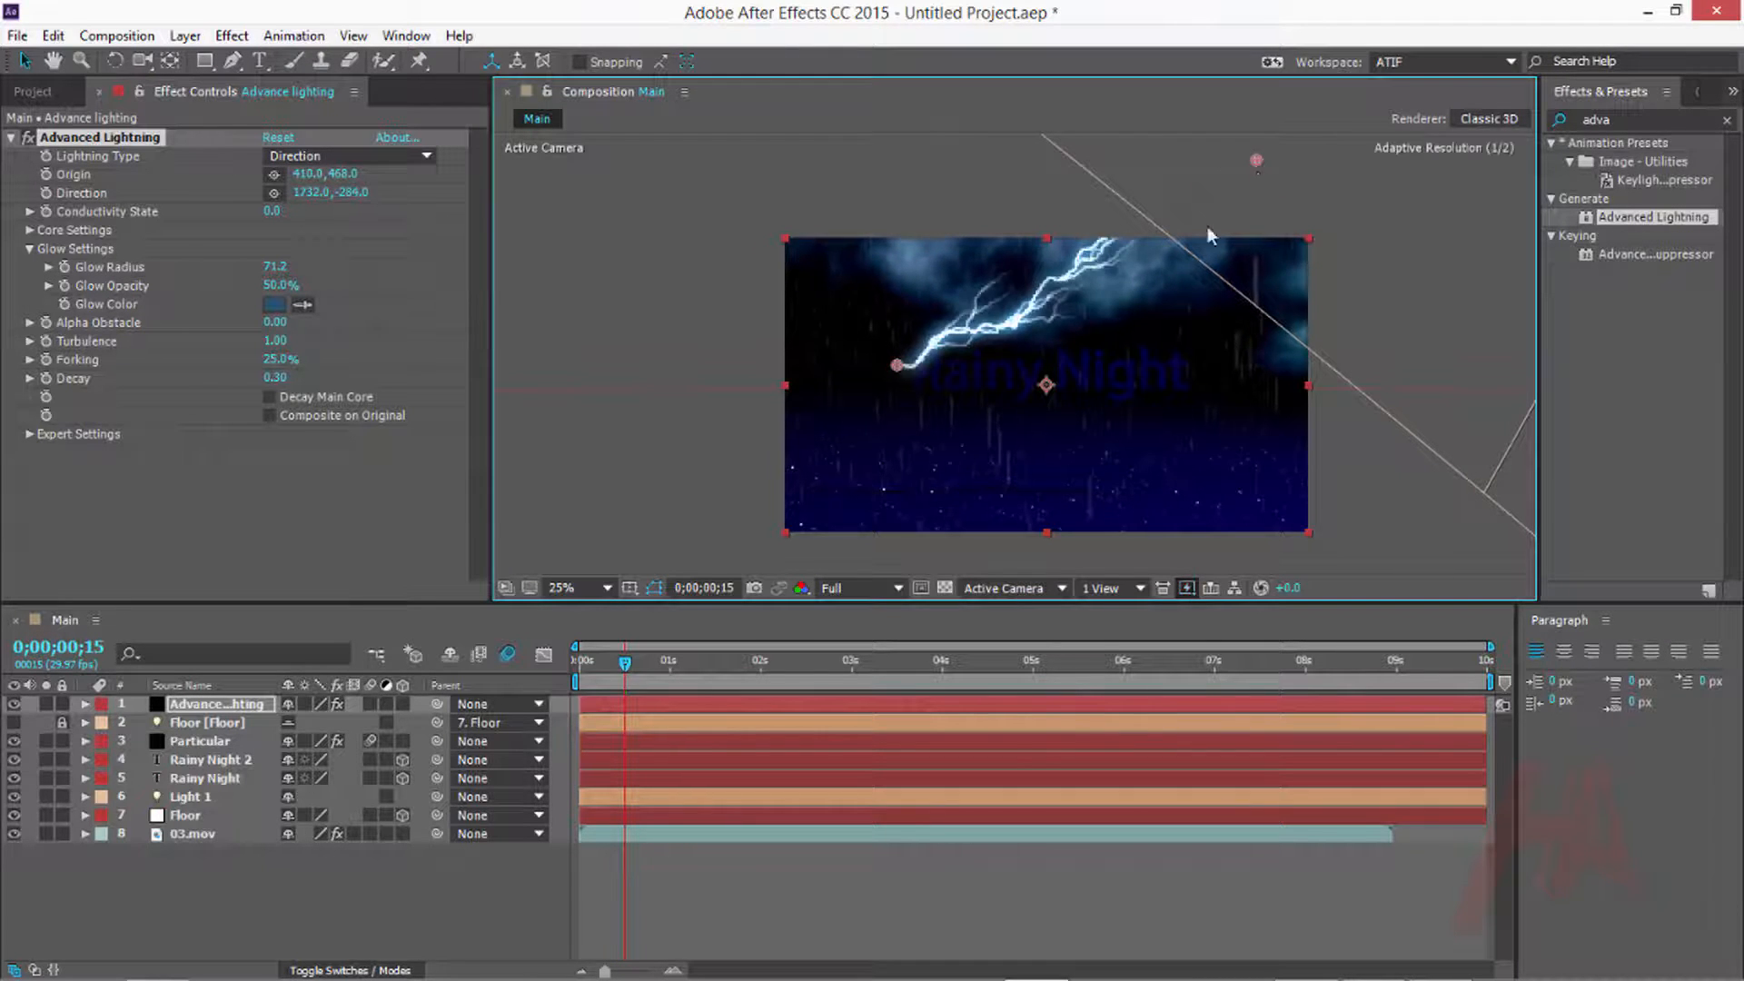
left_click_drag(892, 367, 788, 392)
left_click_drag(991, 307, 1061, 320)
scroll(899, 368, "up", 2)
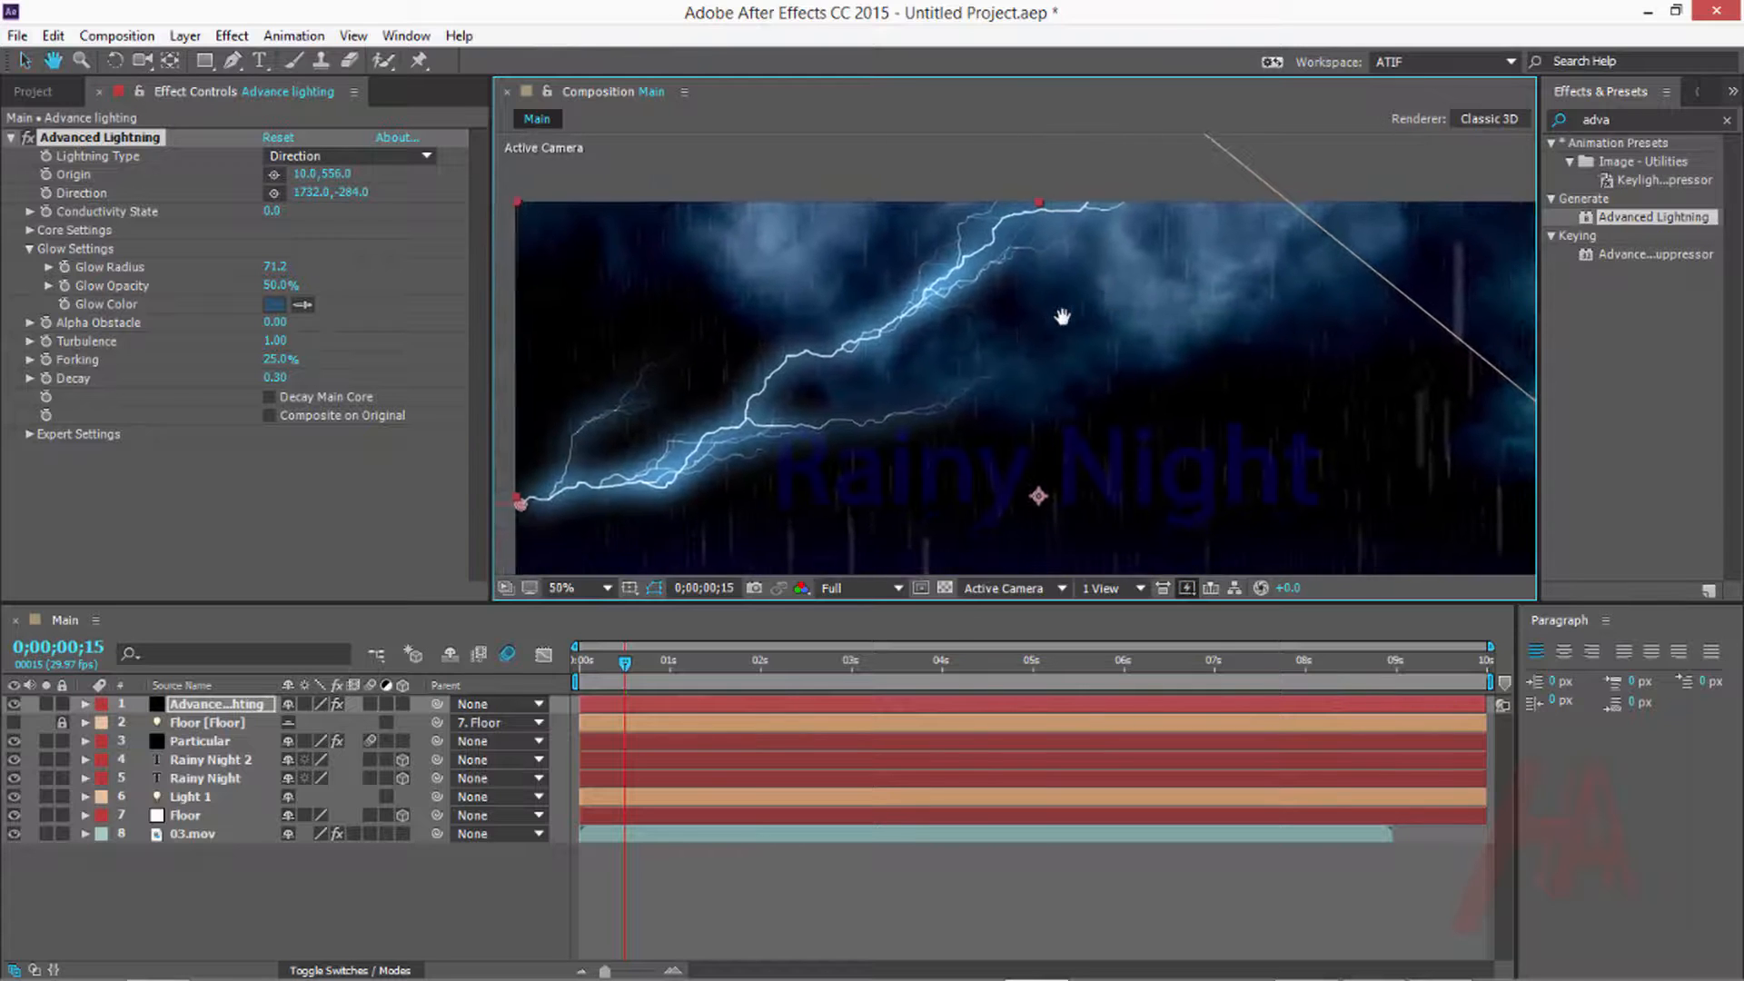
Set the lightning's Turbulence to 0.68, Forking to 35% and Decay to 0.30
left_click(32, 343)
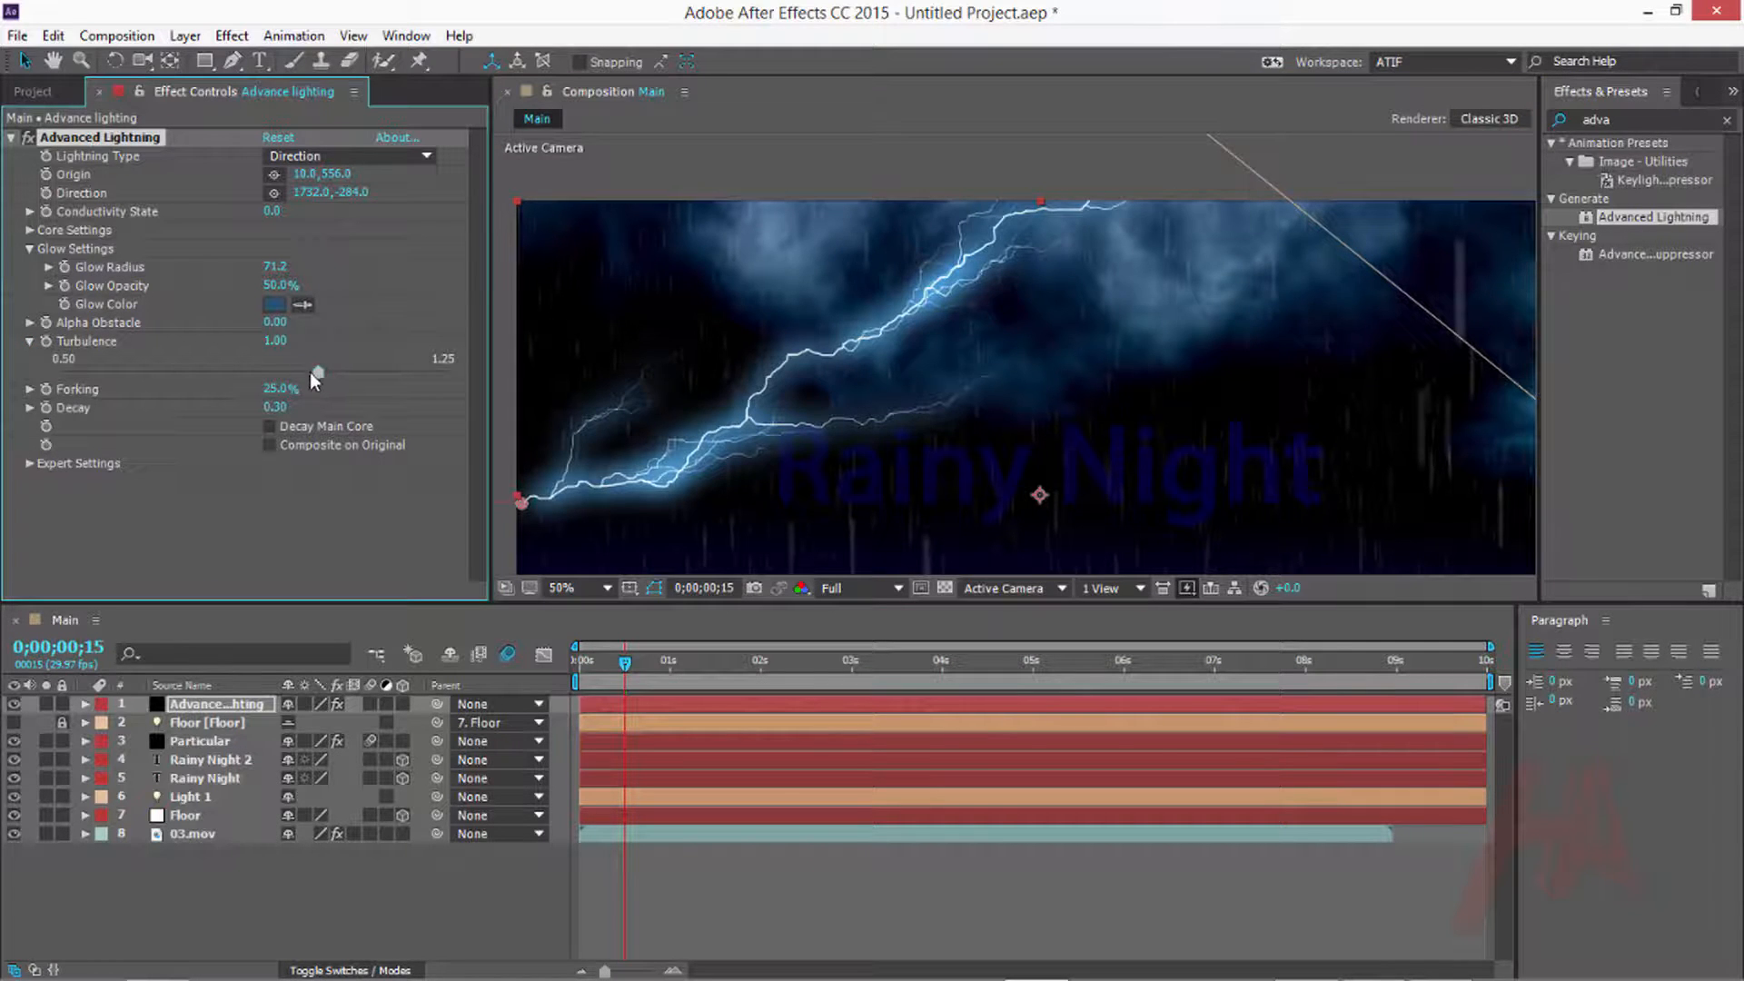
left_click_drag(308, 372, 151, 380)
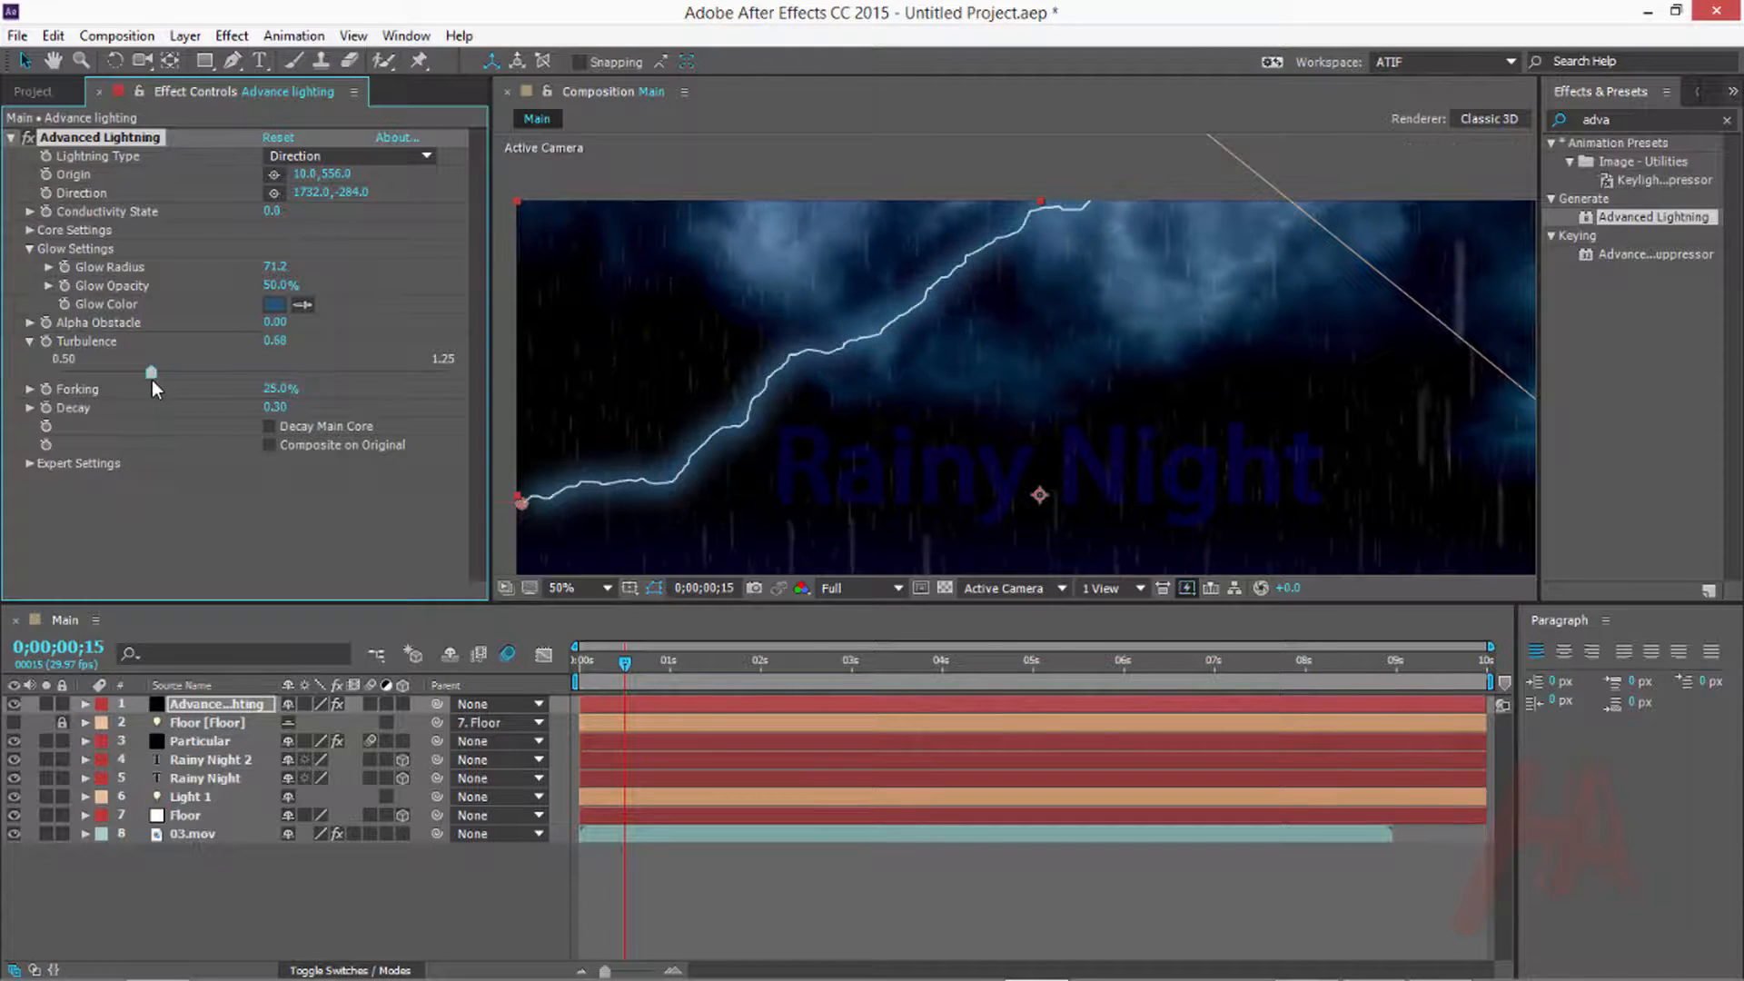
mouse_move(275, 389)
left_mouse_down()
mouse_move(234, 393)
mouse_move(252, 397)
left_mouse_up()
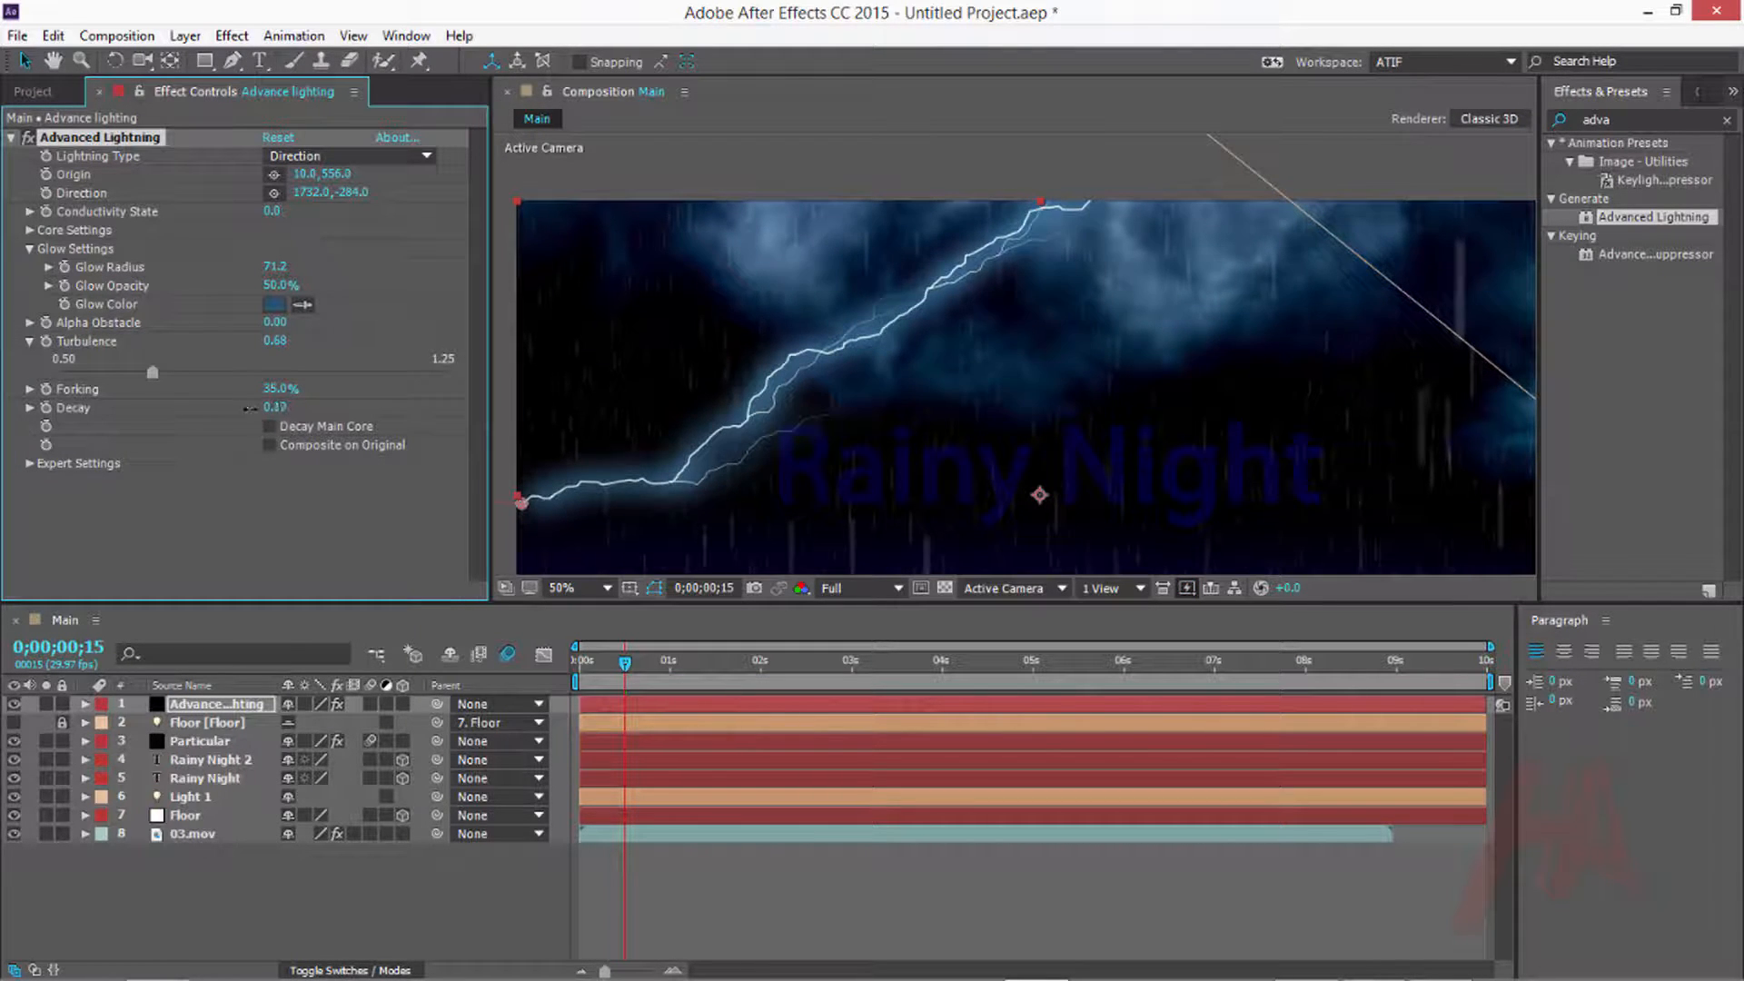
left_click_drag(247, 408, 275, 408)
left_click(277, 407)
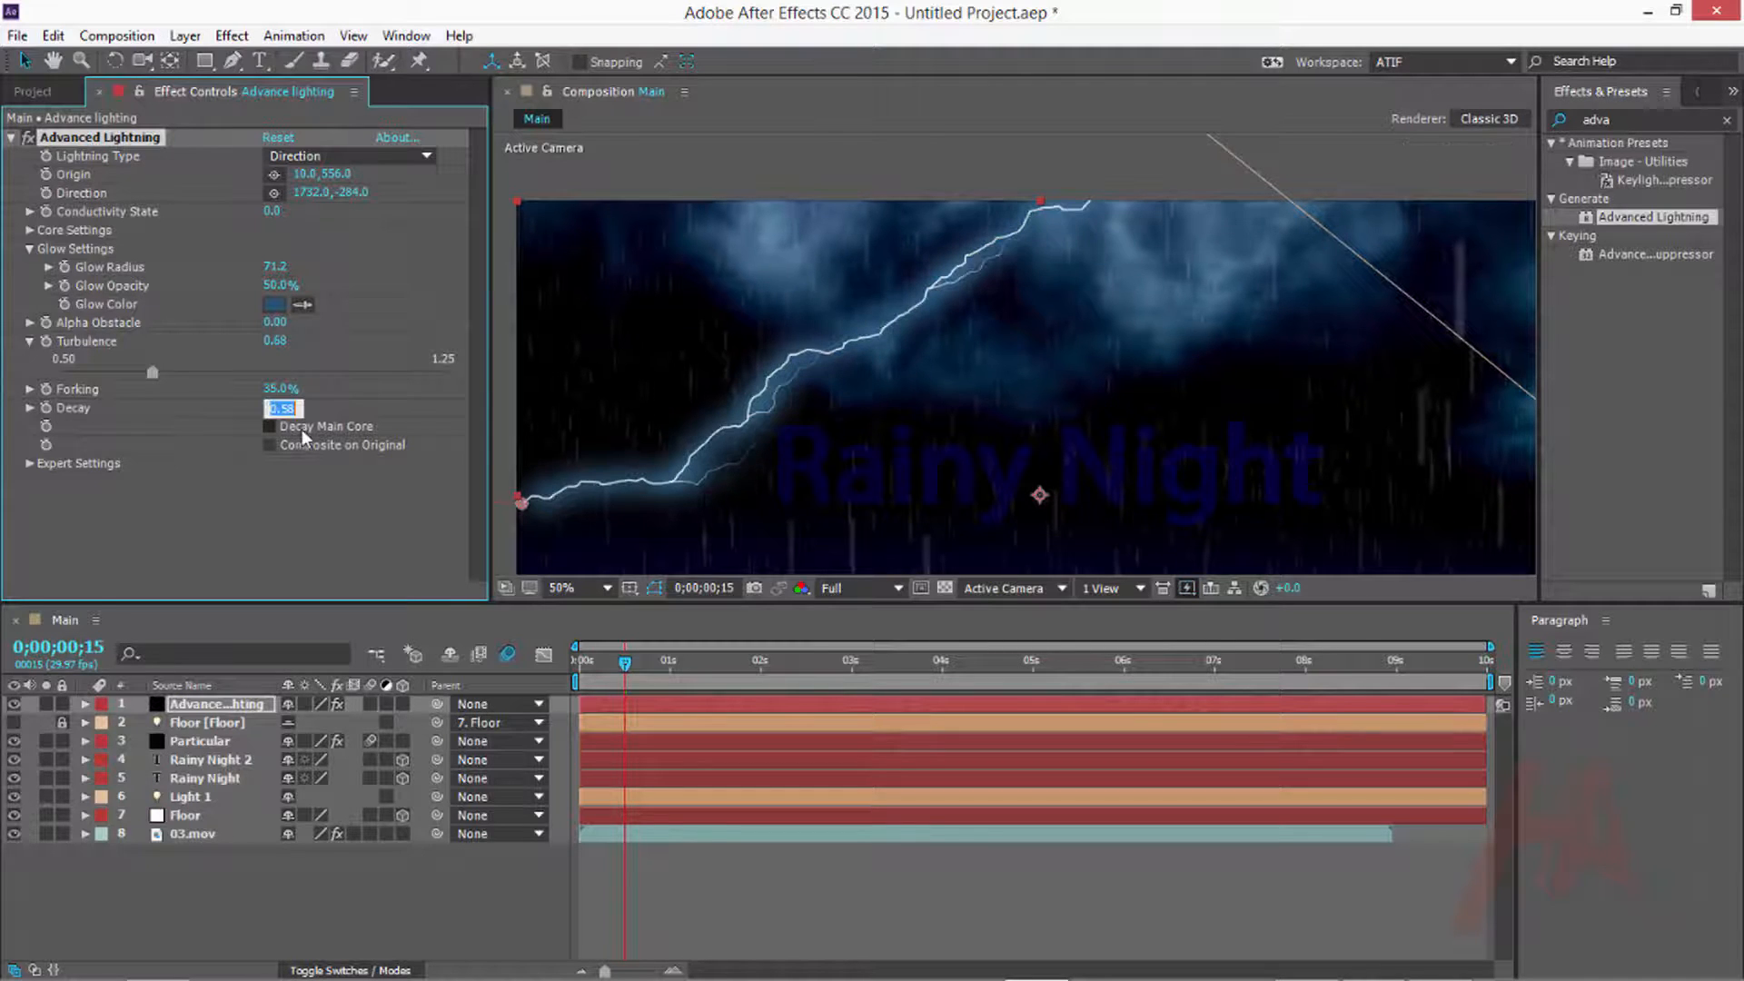
type(".3")
key("Return")
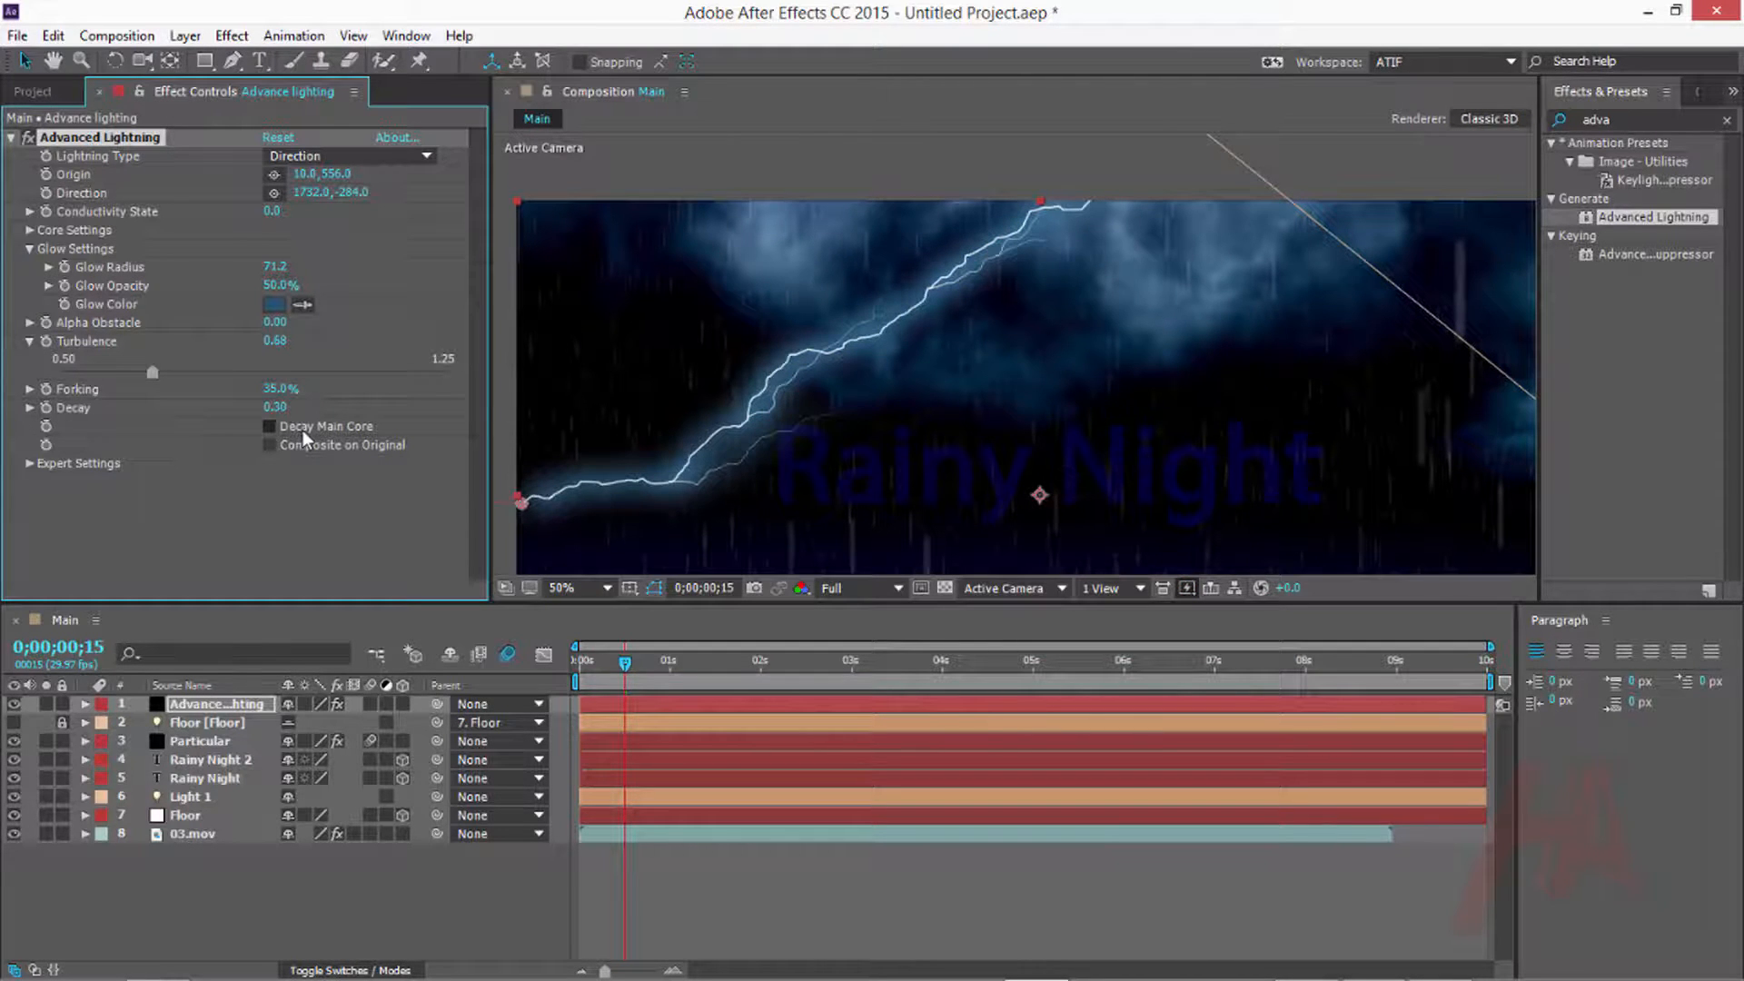
Thin the lightning bolt by setting its Core Radius to 1.5
left_click(28, 231)
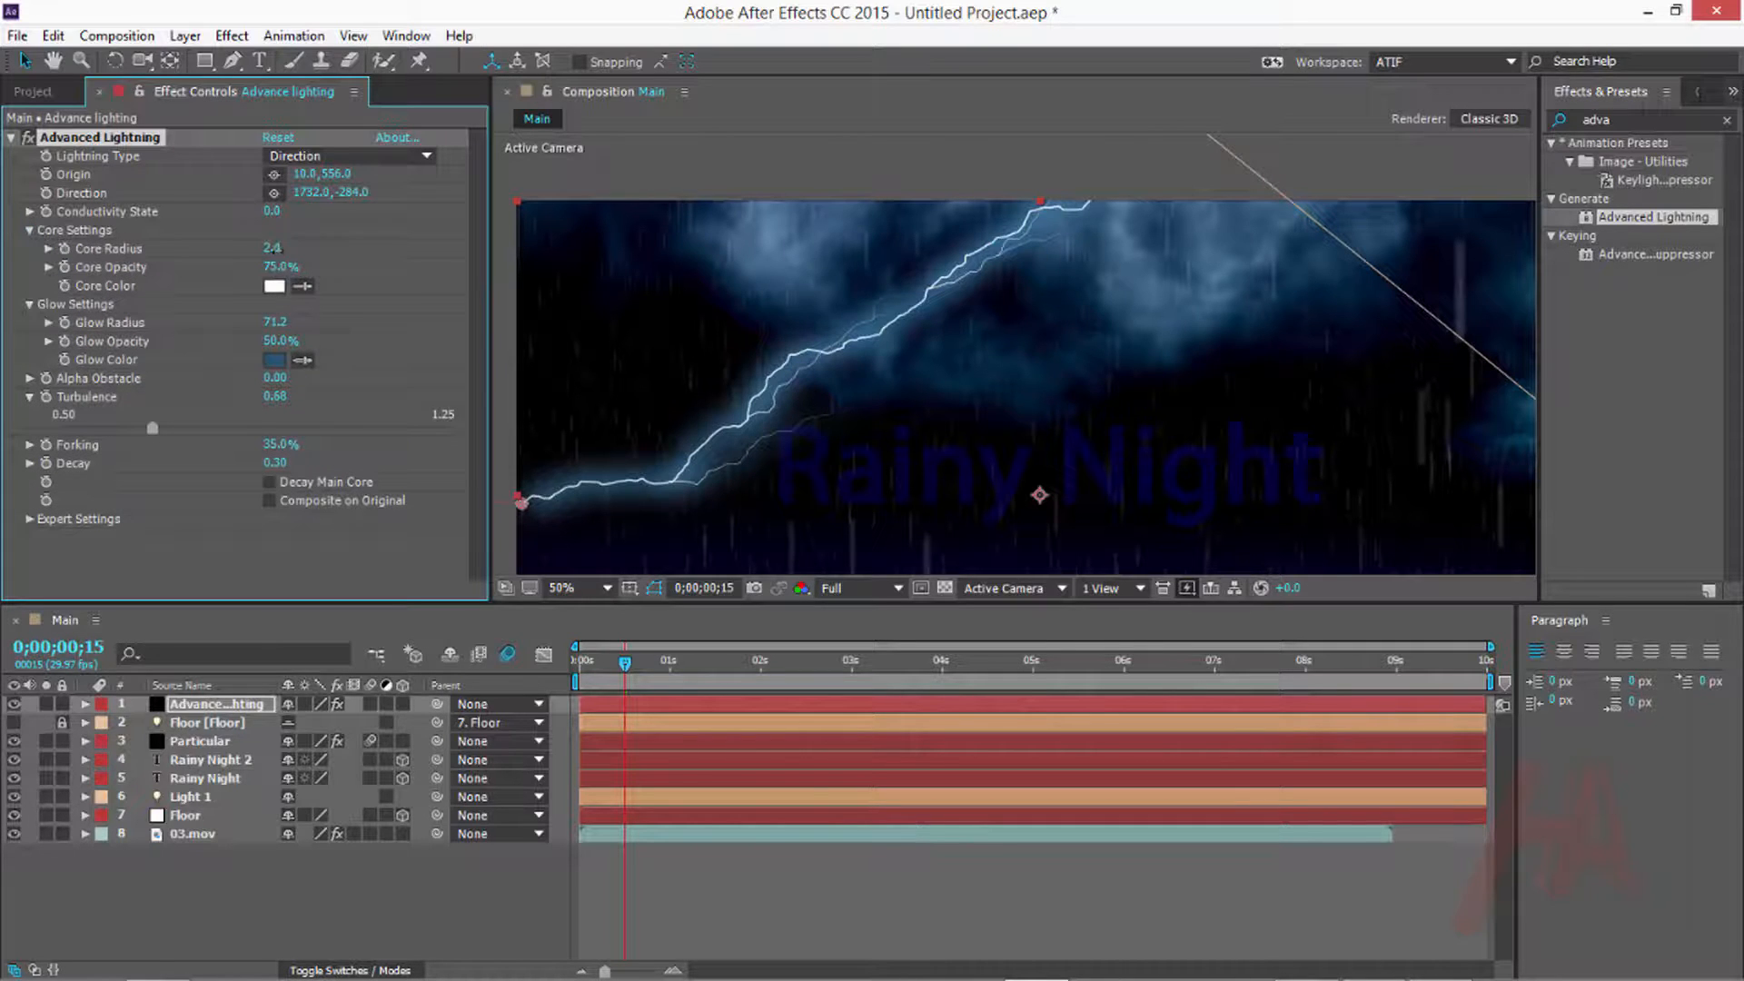
left_click_drag(374, 248, 95, 264)
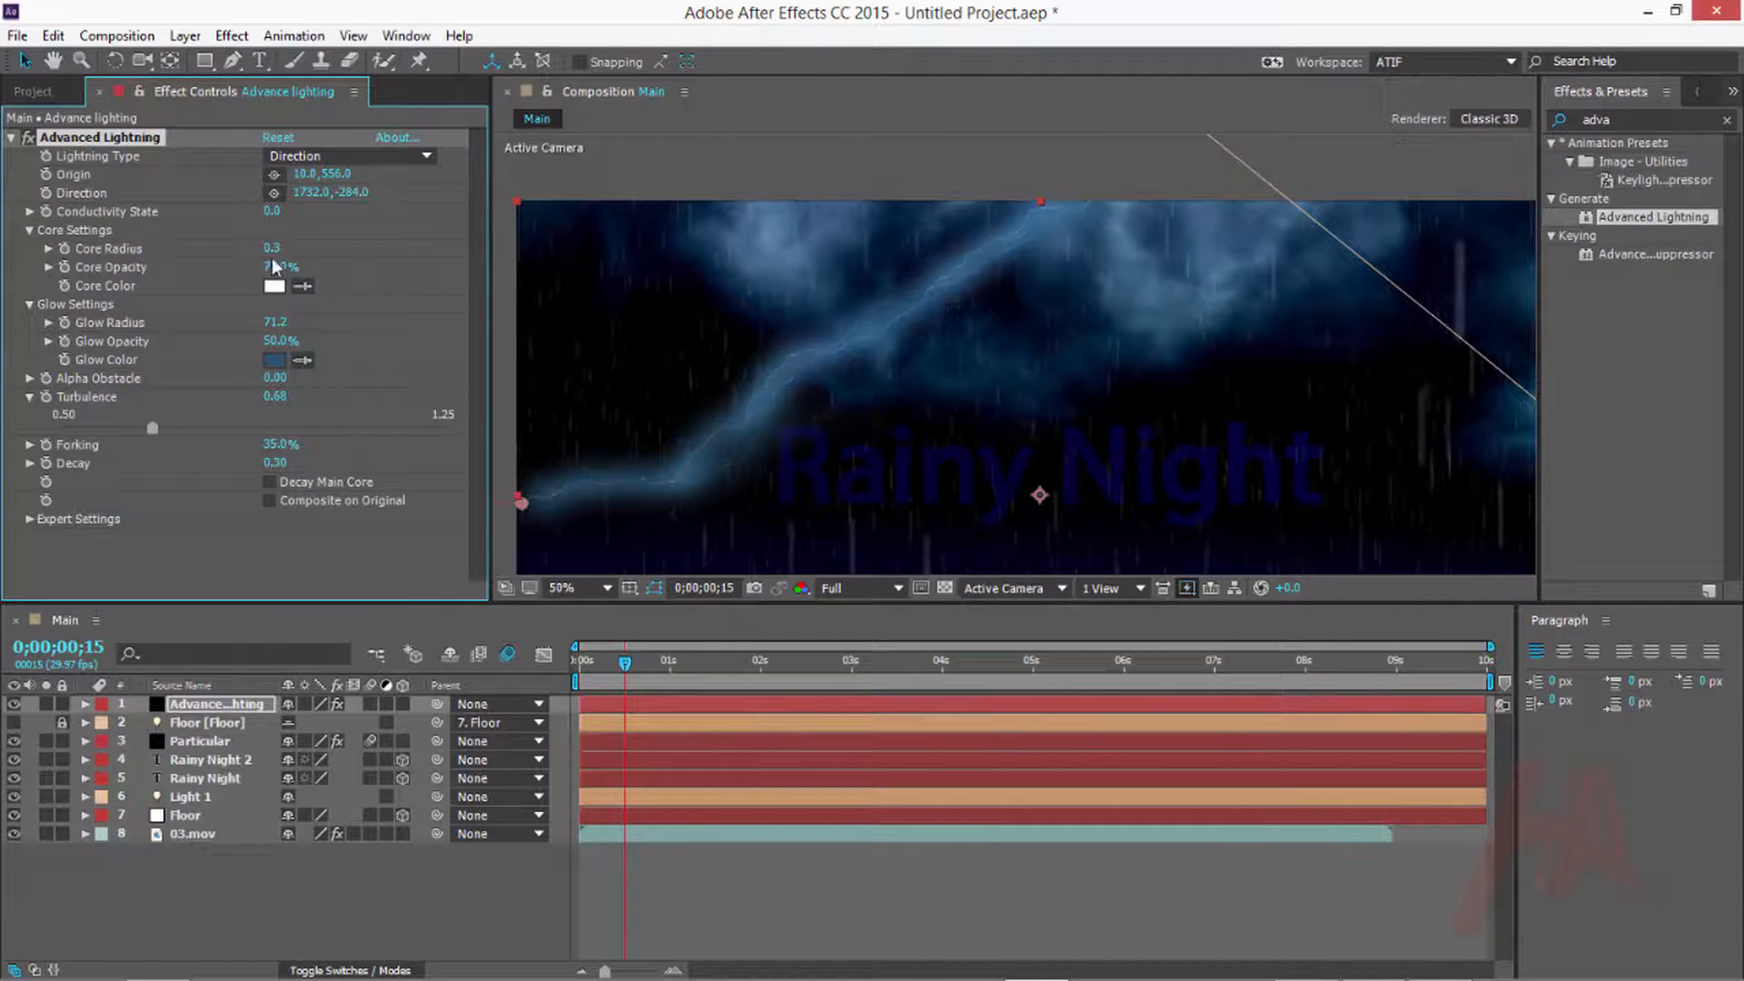
left_click(272, 248)
type("0.1")
key("Return")
left_click(282, 250)
type("1.5")
key("Return")
left_click(273, 251)
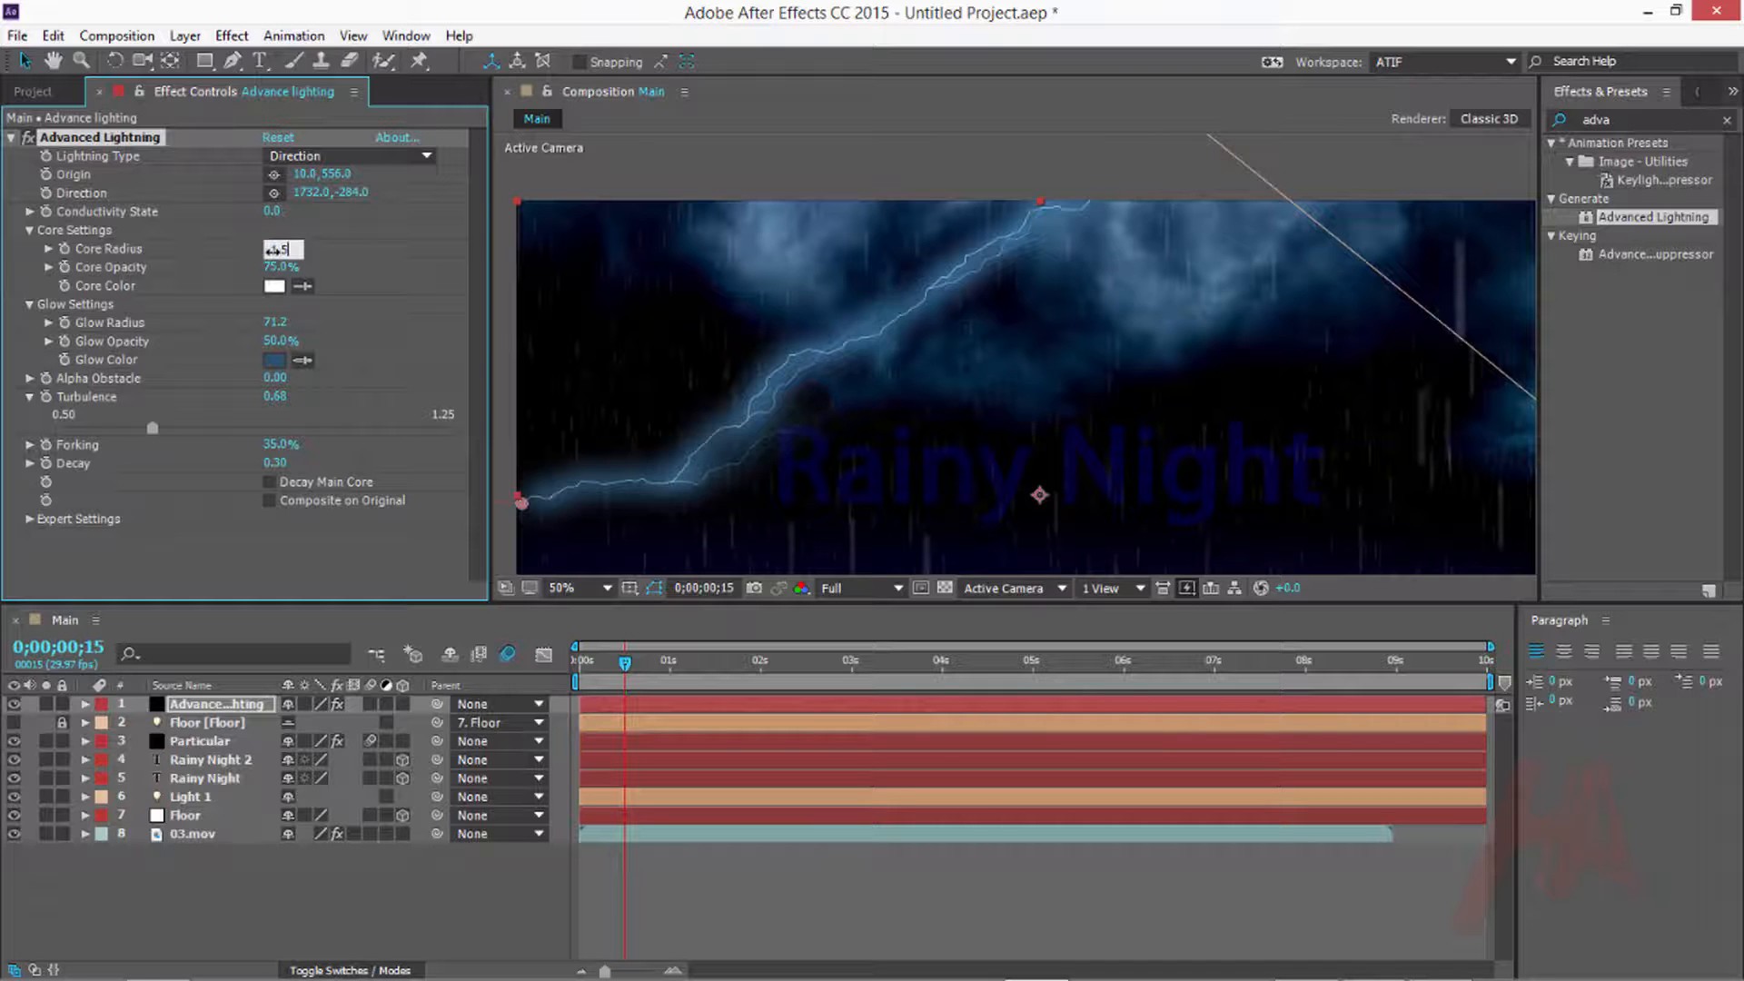
key("Return")
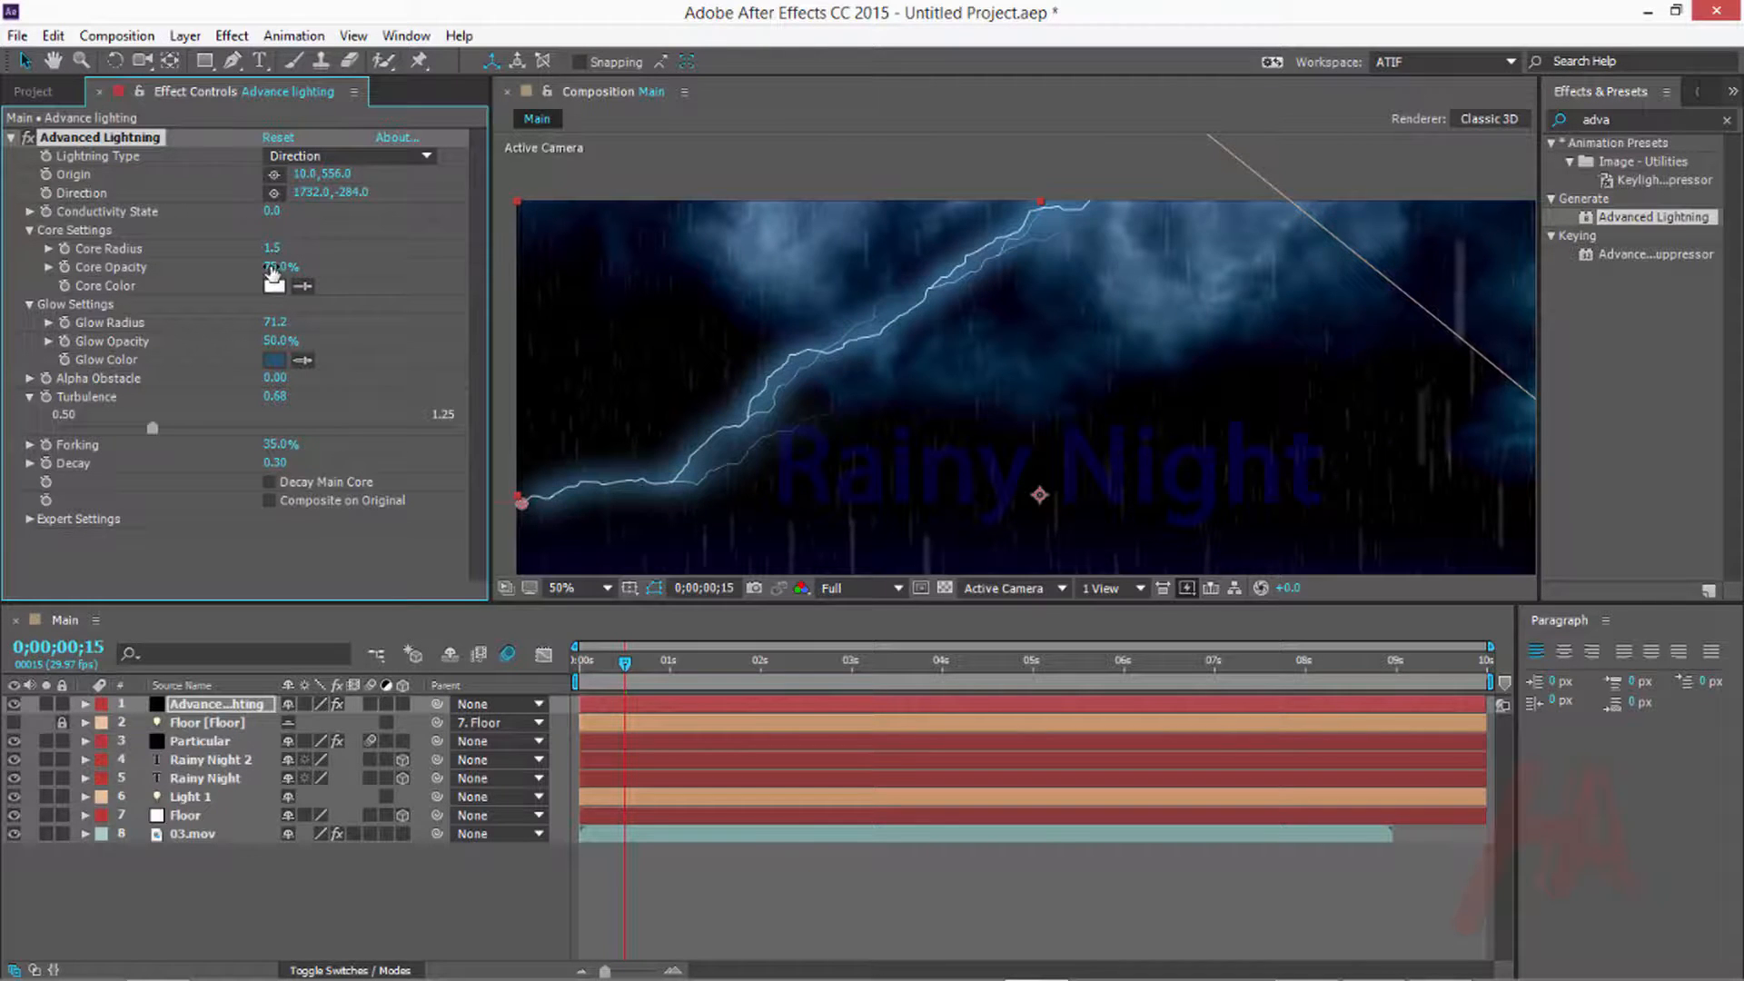
Set the lightning's Core Opacity to 100% and its Min. Forkdistance to 30 in the Expert Settings
left_click_drag(278, 266, 434, 264)
left_click(28, 518)
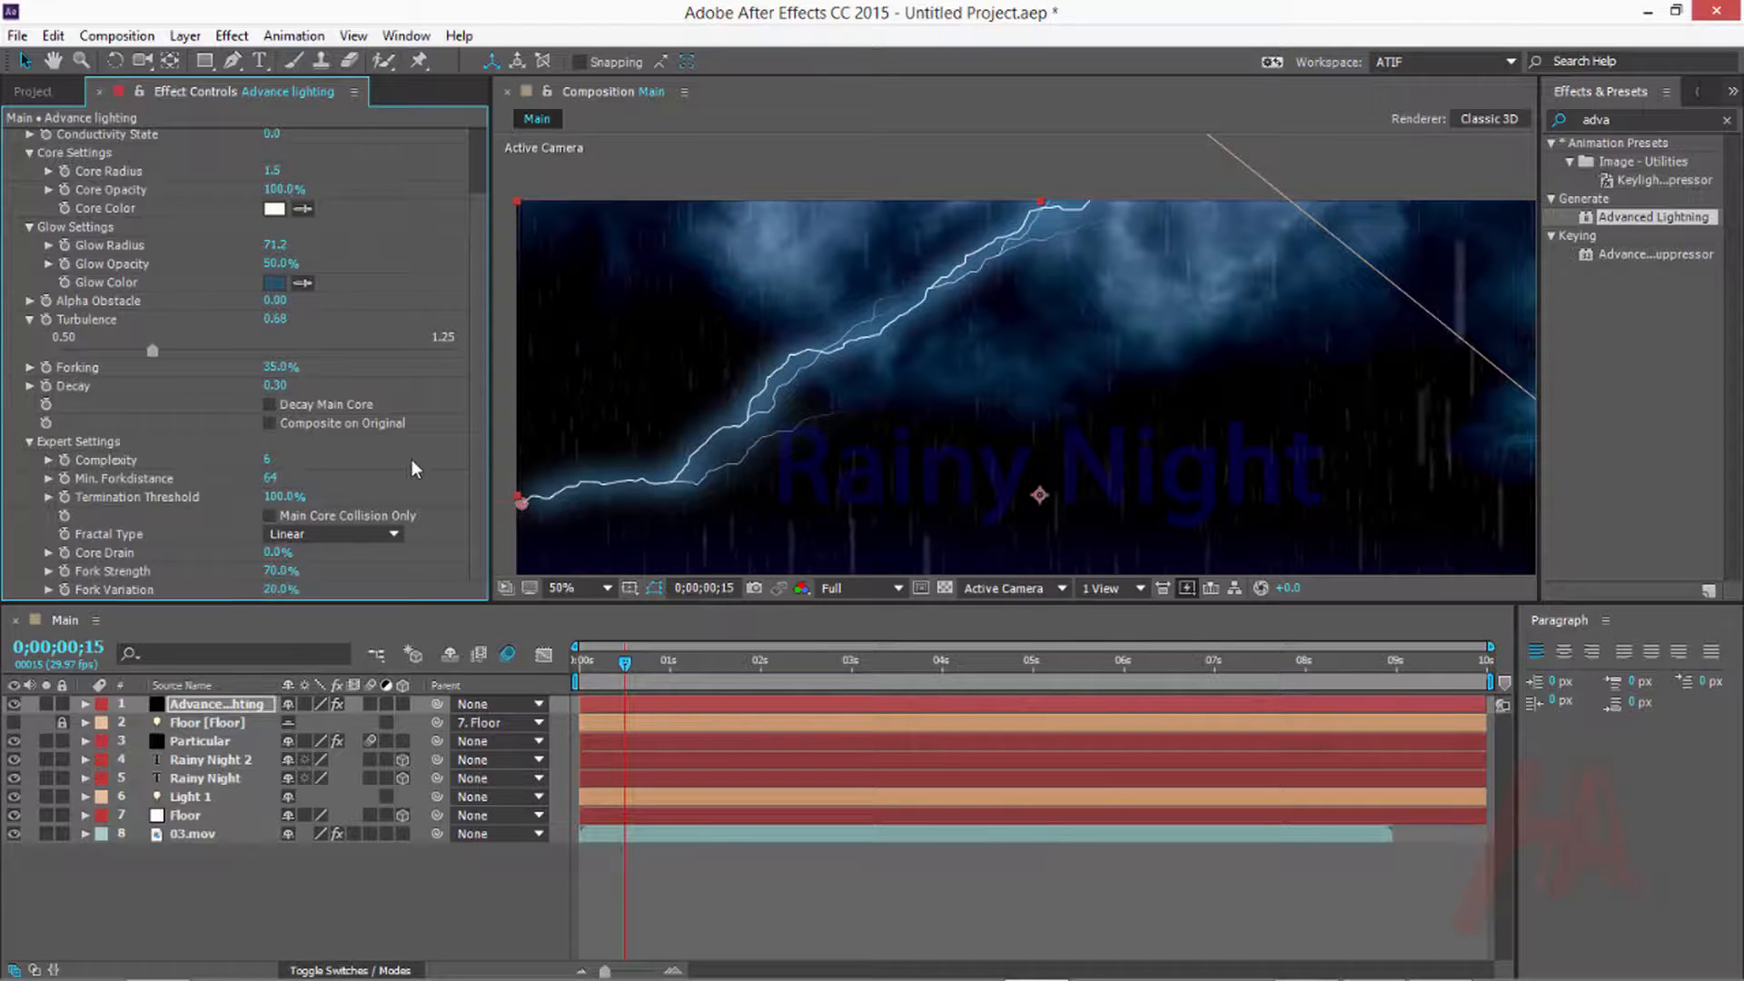
left_click_drag(295, 477, 254, 499)
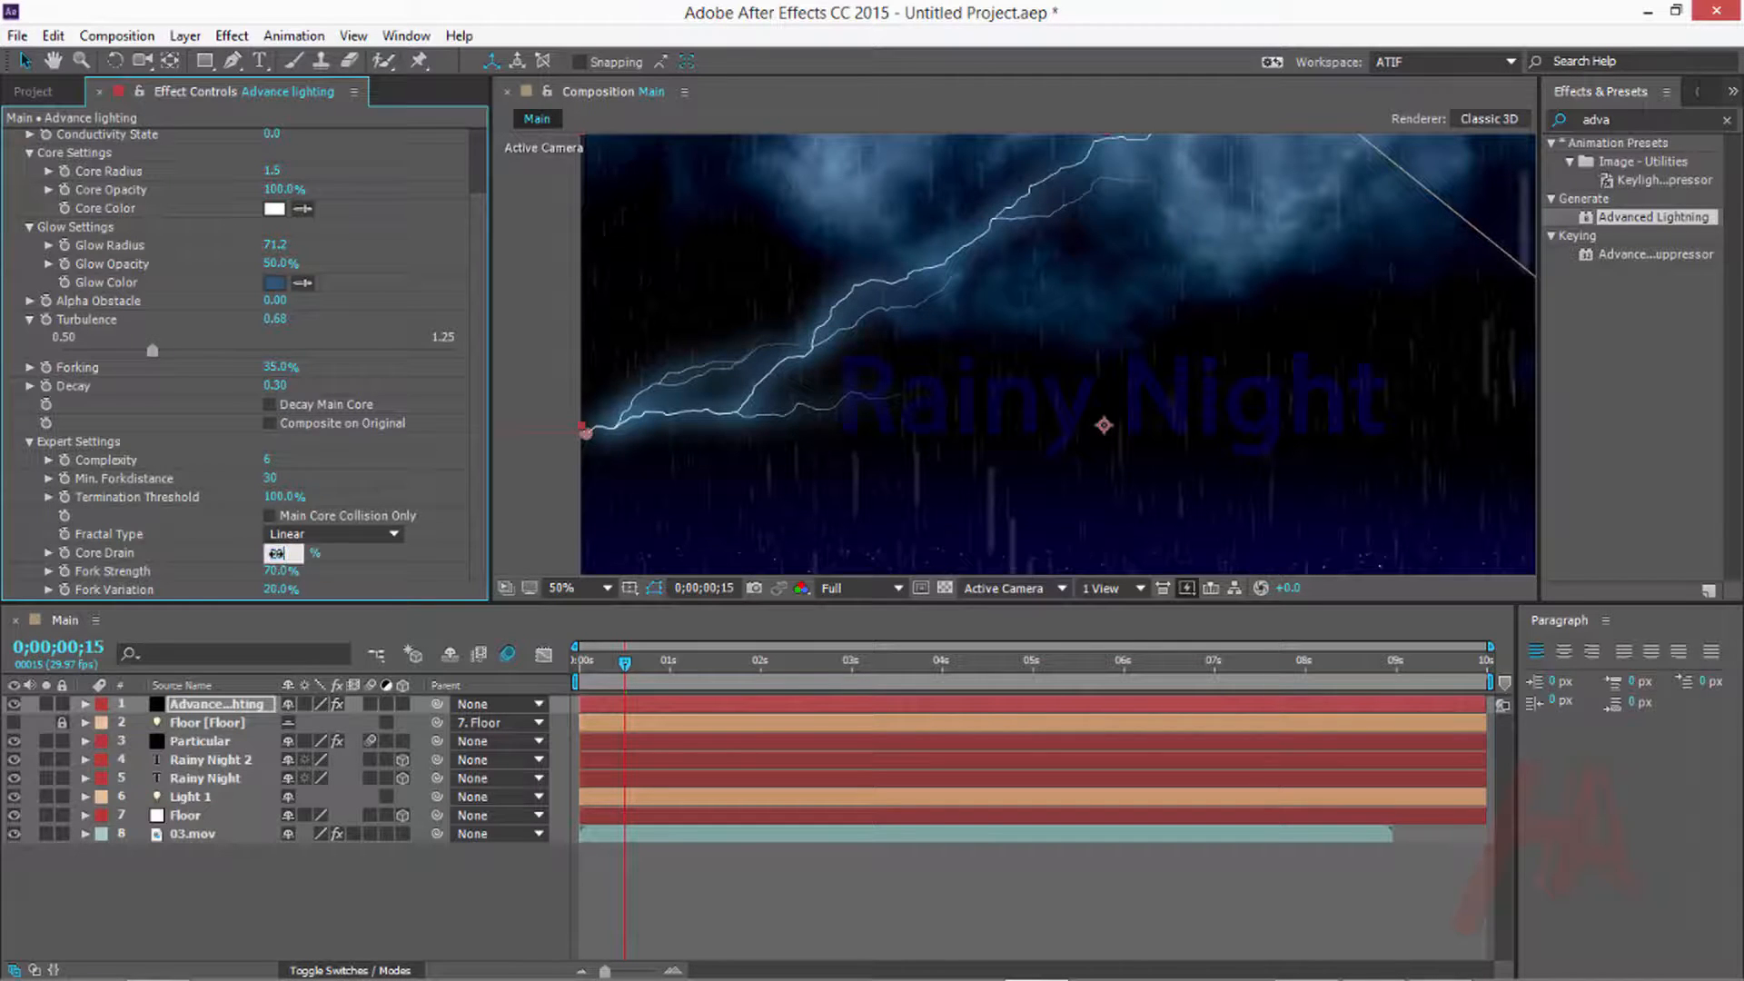
Set the lightning's Core Drain to 25% and its Fork Strength to 20%
type("20")
key("Return")
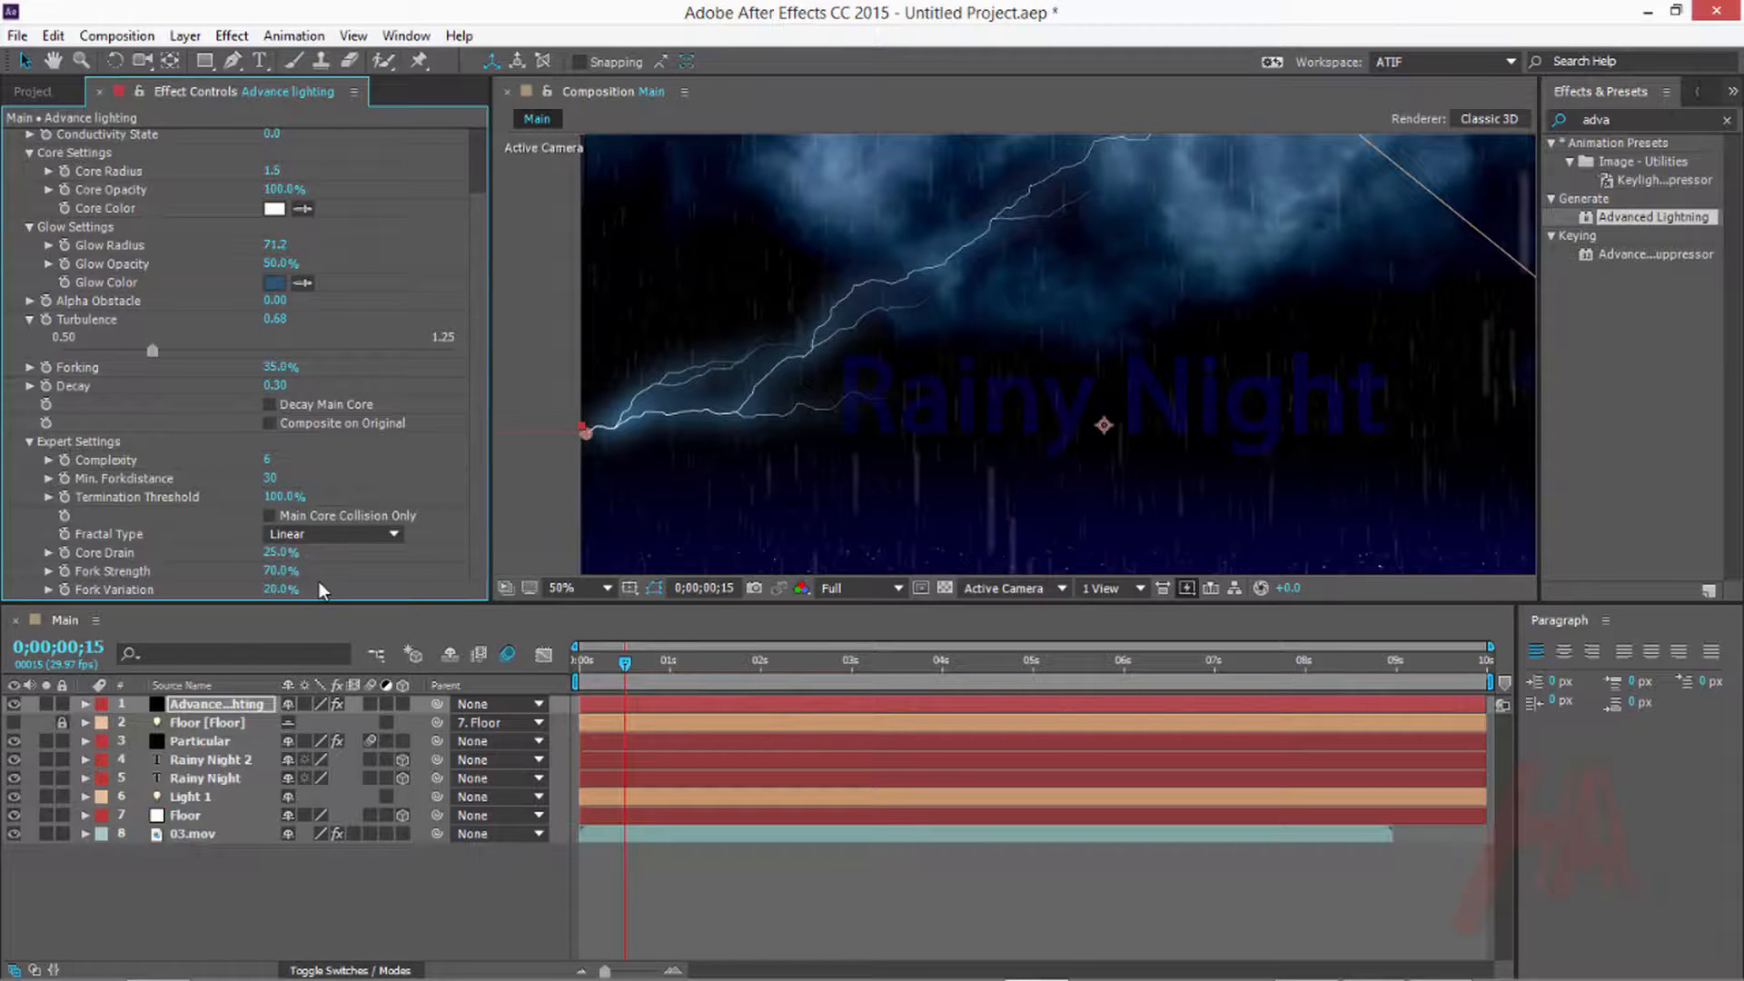
left_click_drag(284, 571, 304, 574)
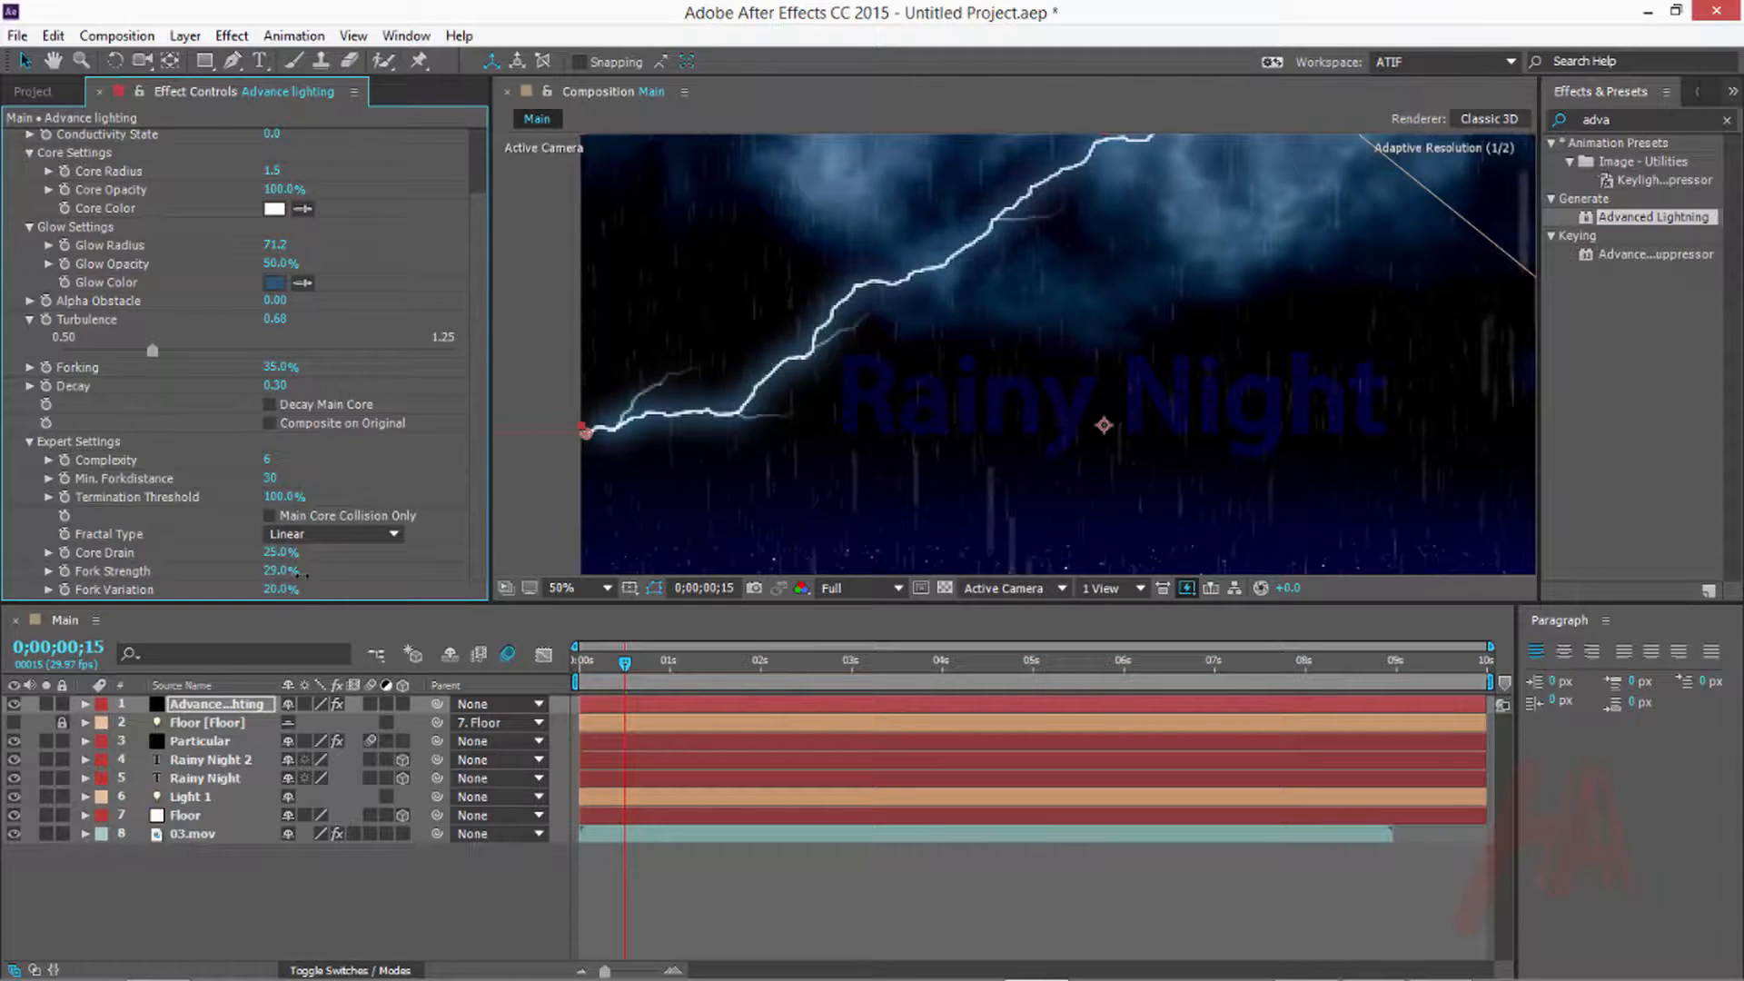
key("Return")
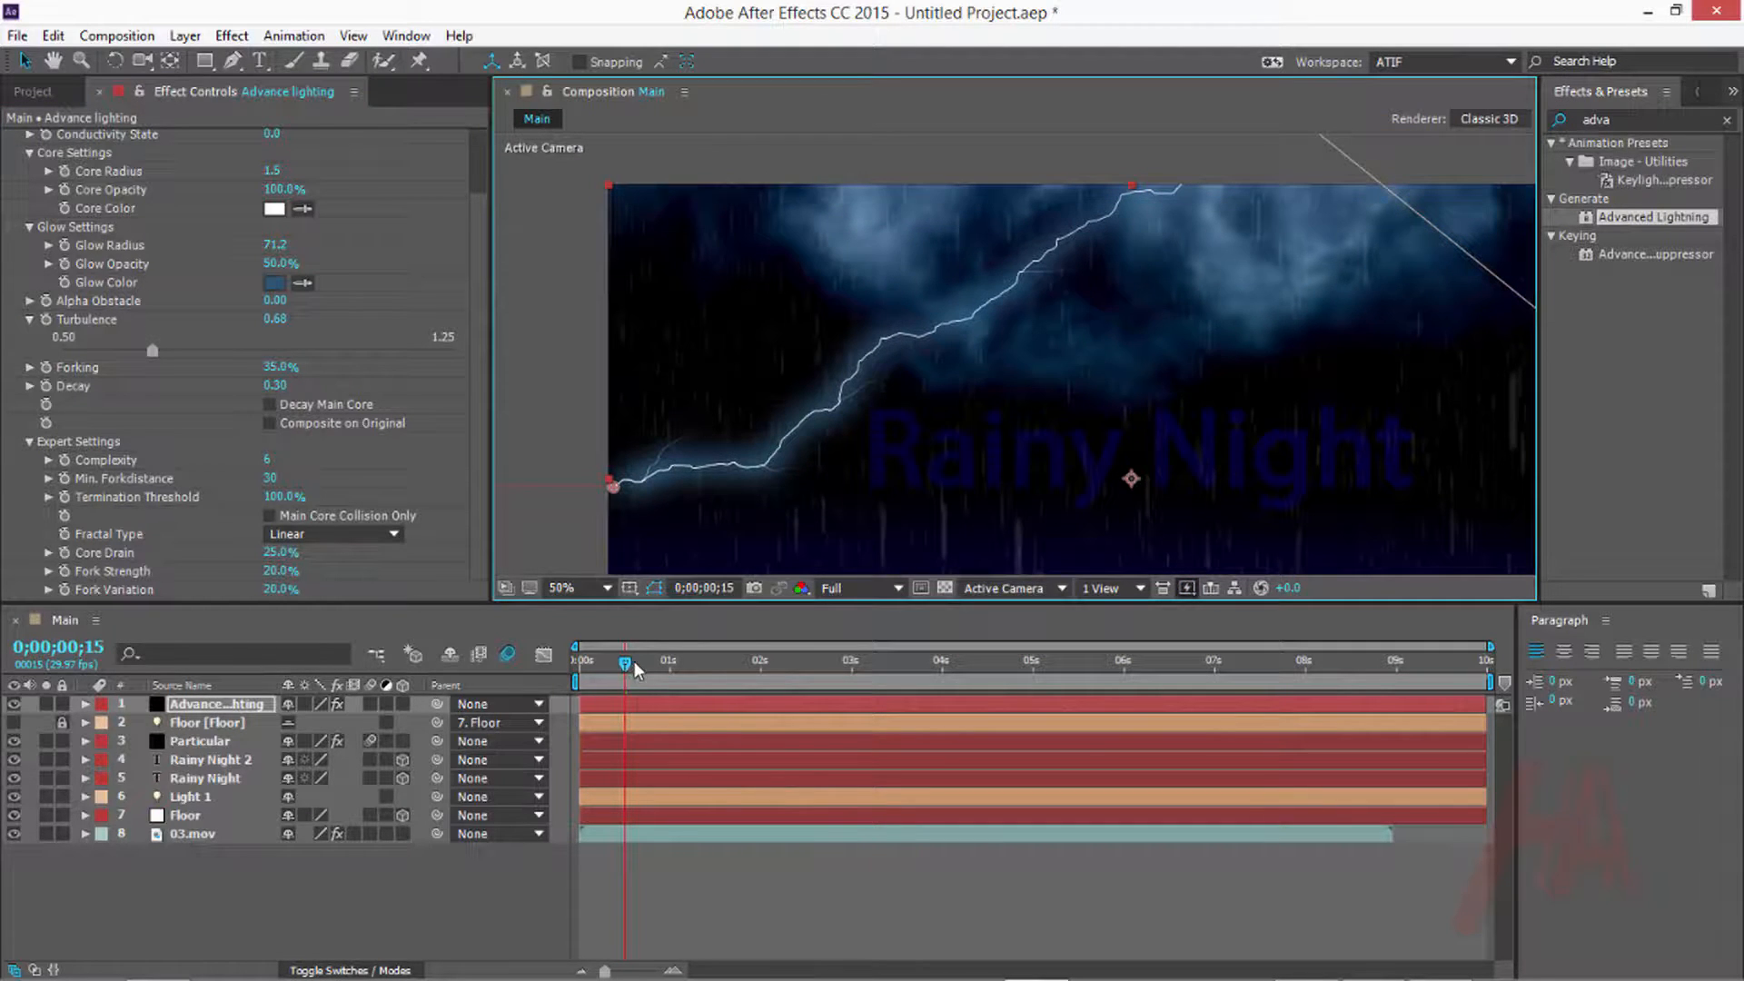
Check the bolt at 0;00;01;12 and widen its glow by setting the Glow Radius to 297
left_click_drag(636, 670, 706, 663)
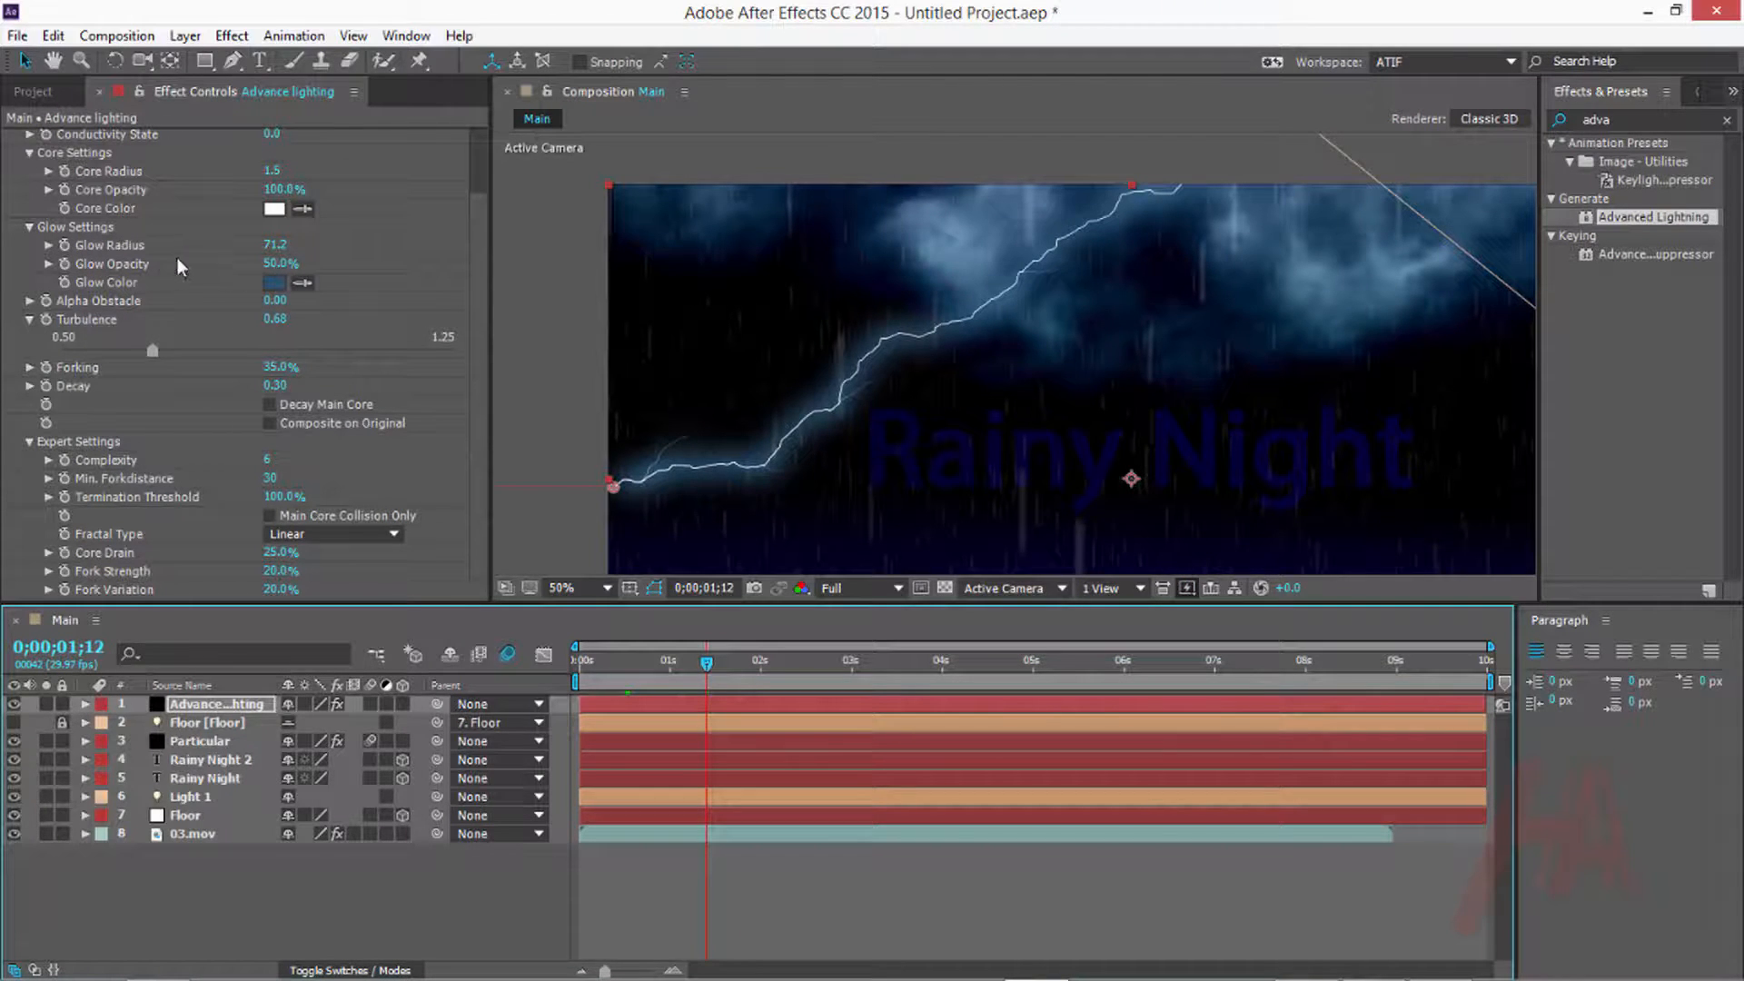
left_click_drag(298, 242, 935, 320)
left_click_drag(386, 244, 1017, 250)
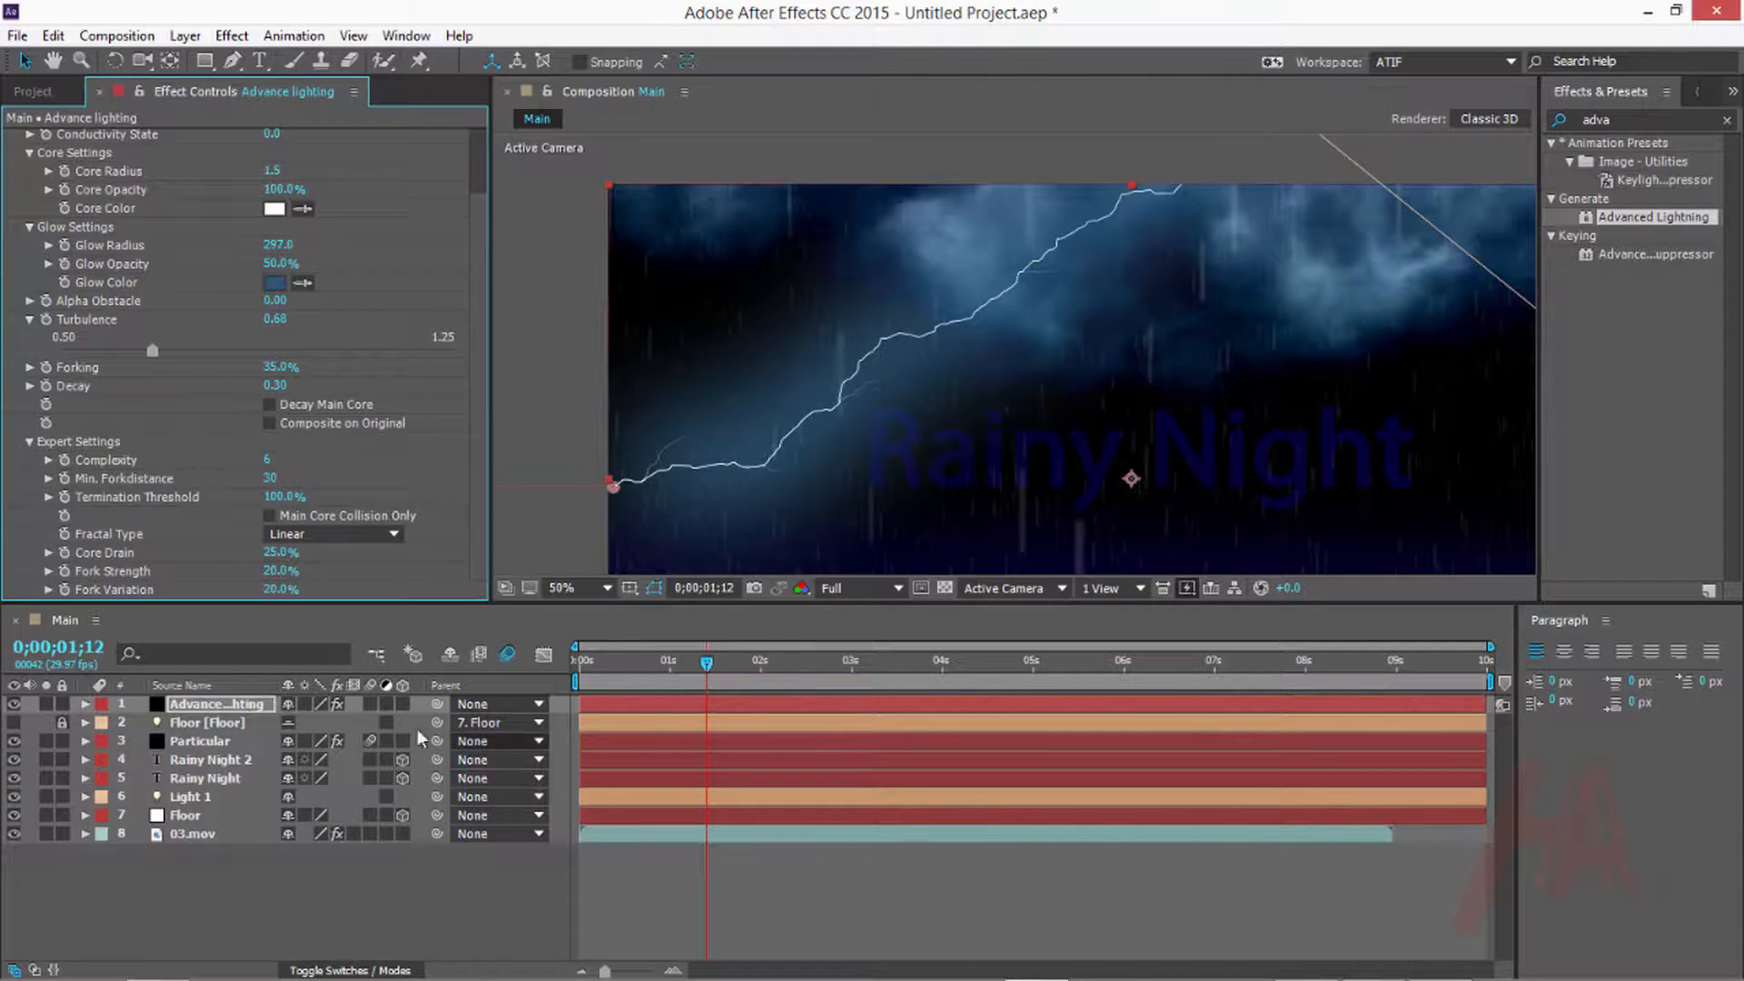
Set the lightning layer's blending mode to Add and check the composite in an enlarged composition view
left_click(237, 705)
key("F4")
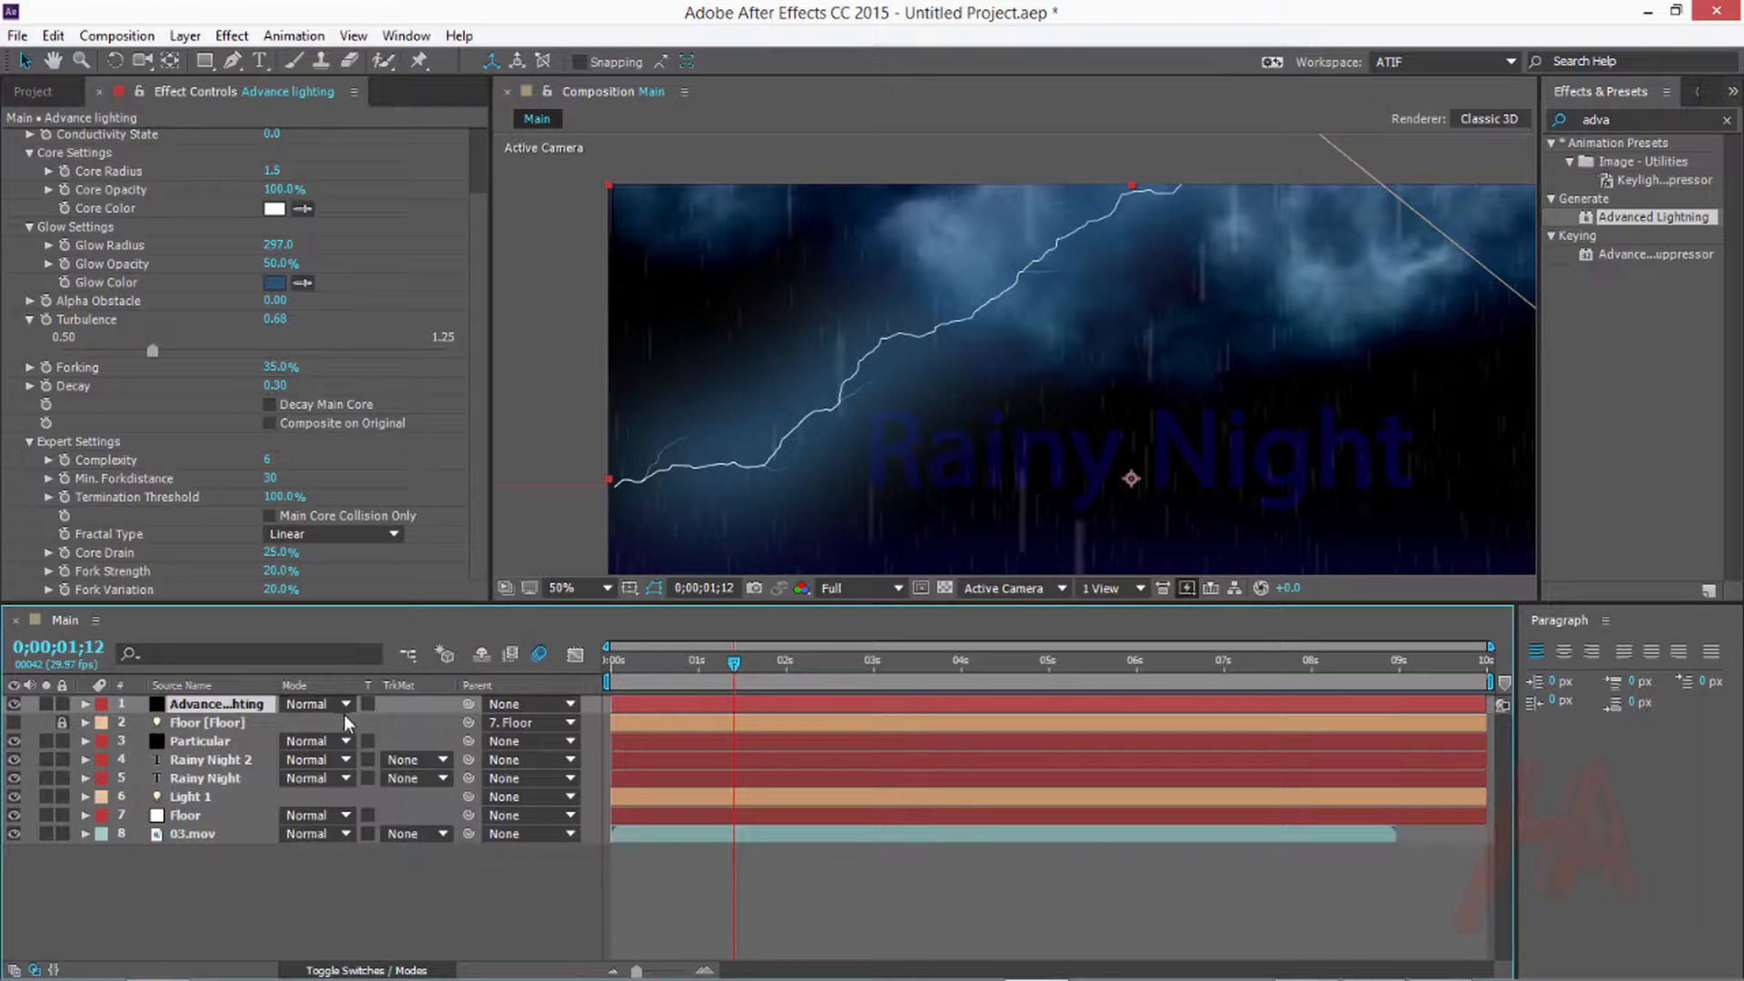
left_click(327, 707)
left_click(384, 378)
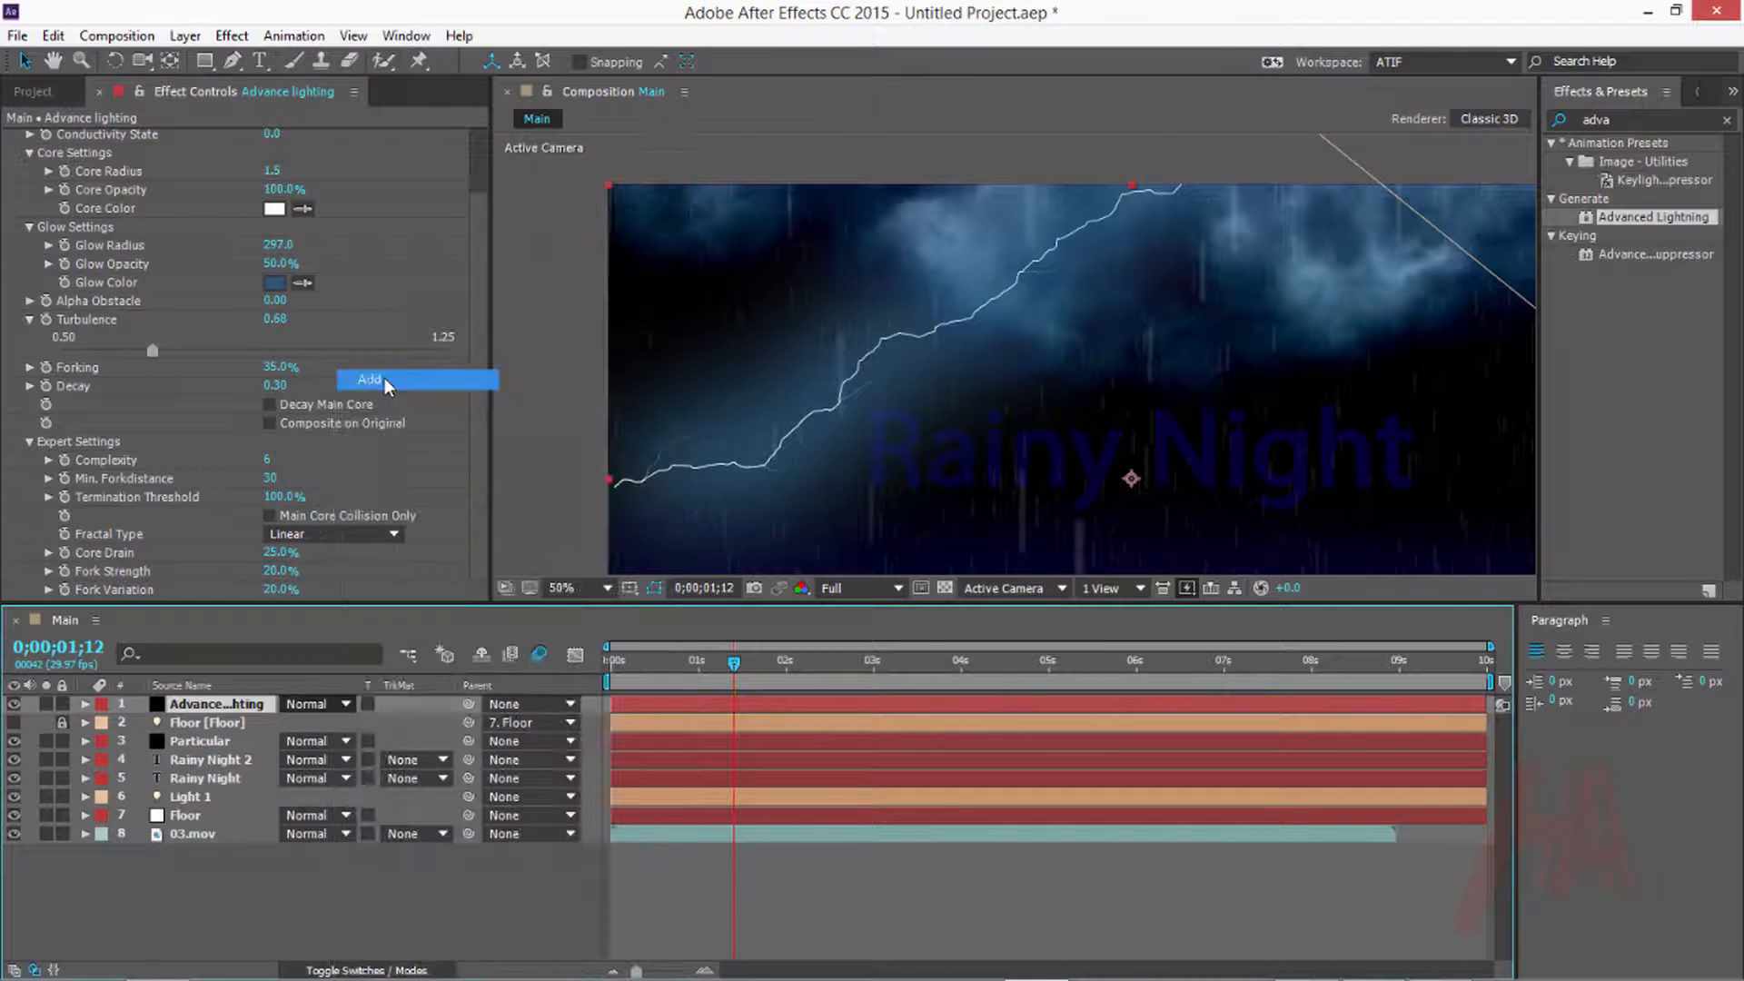
key("grave")
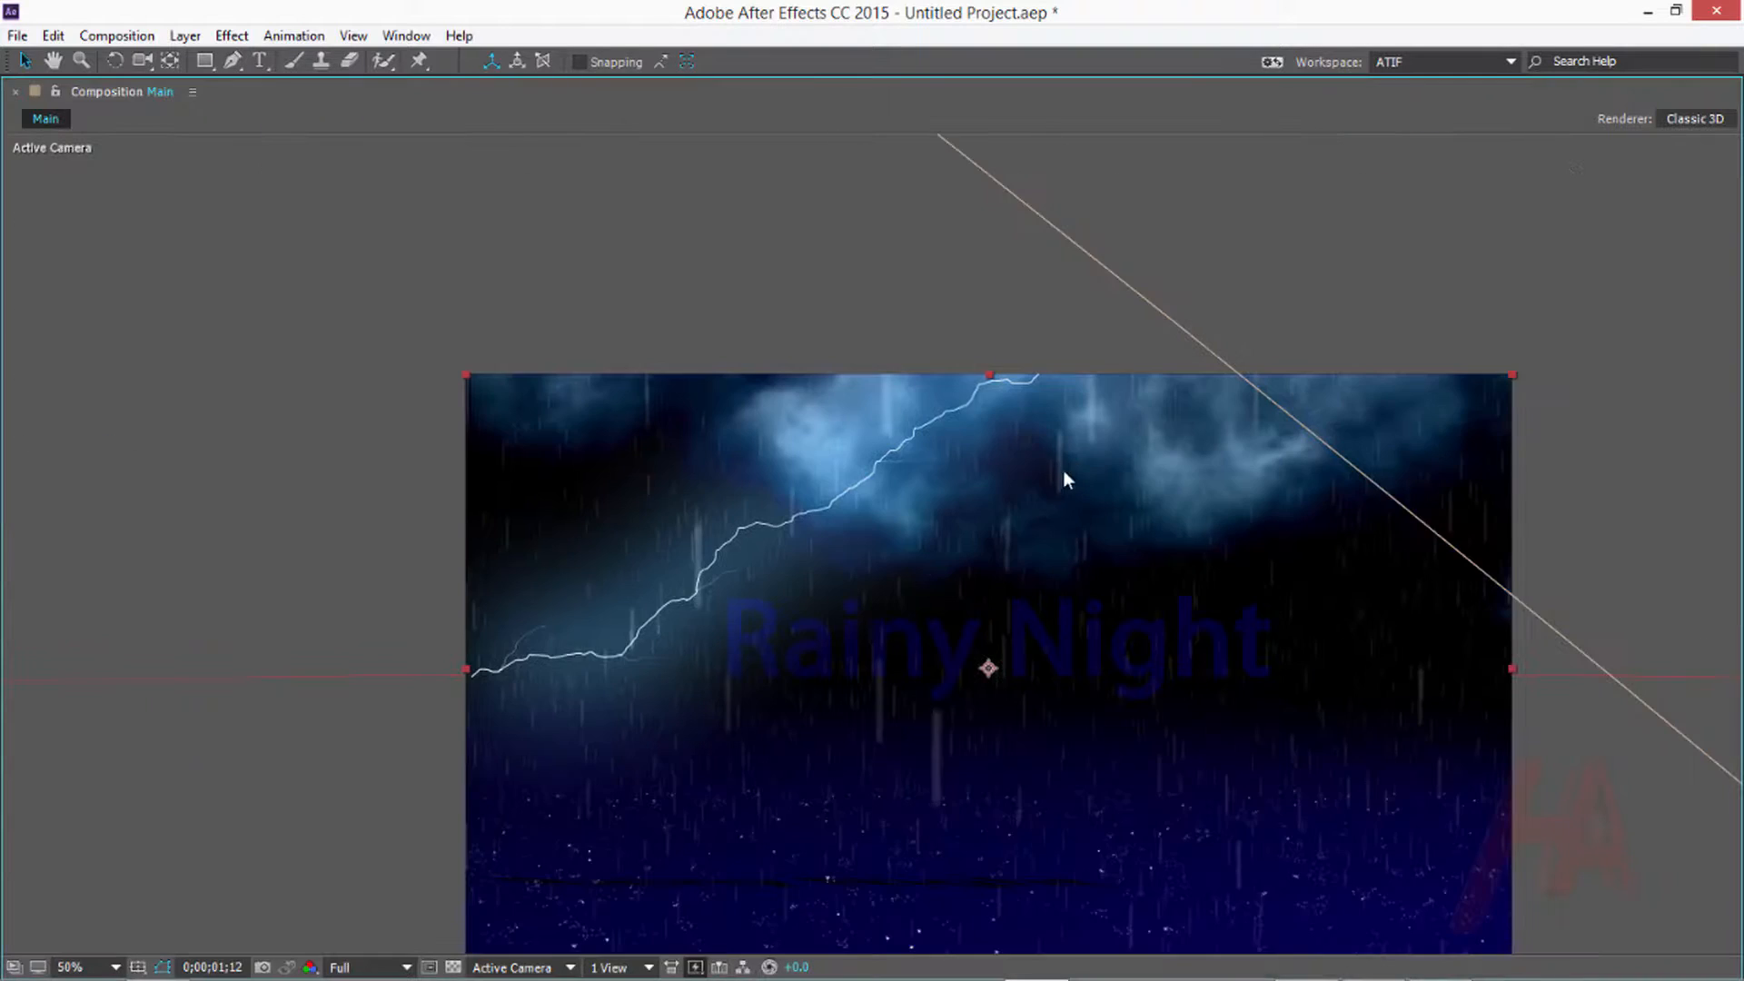
key("grave")
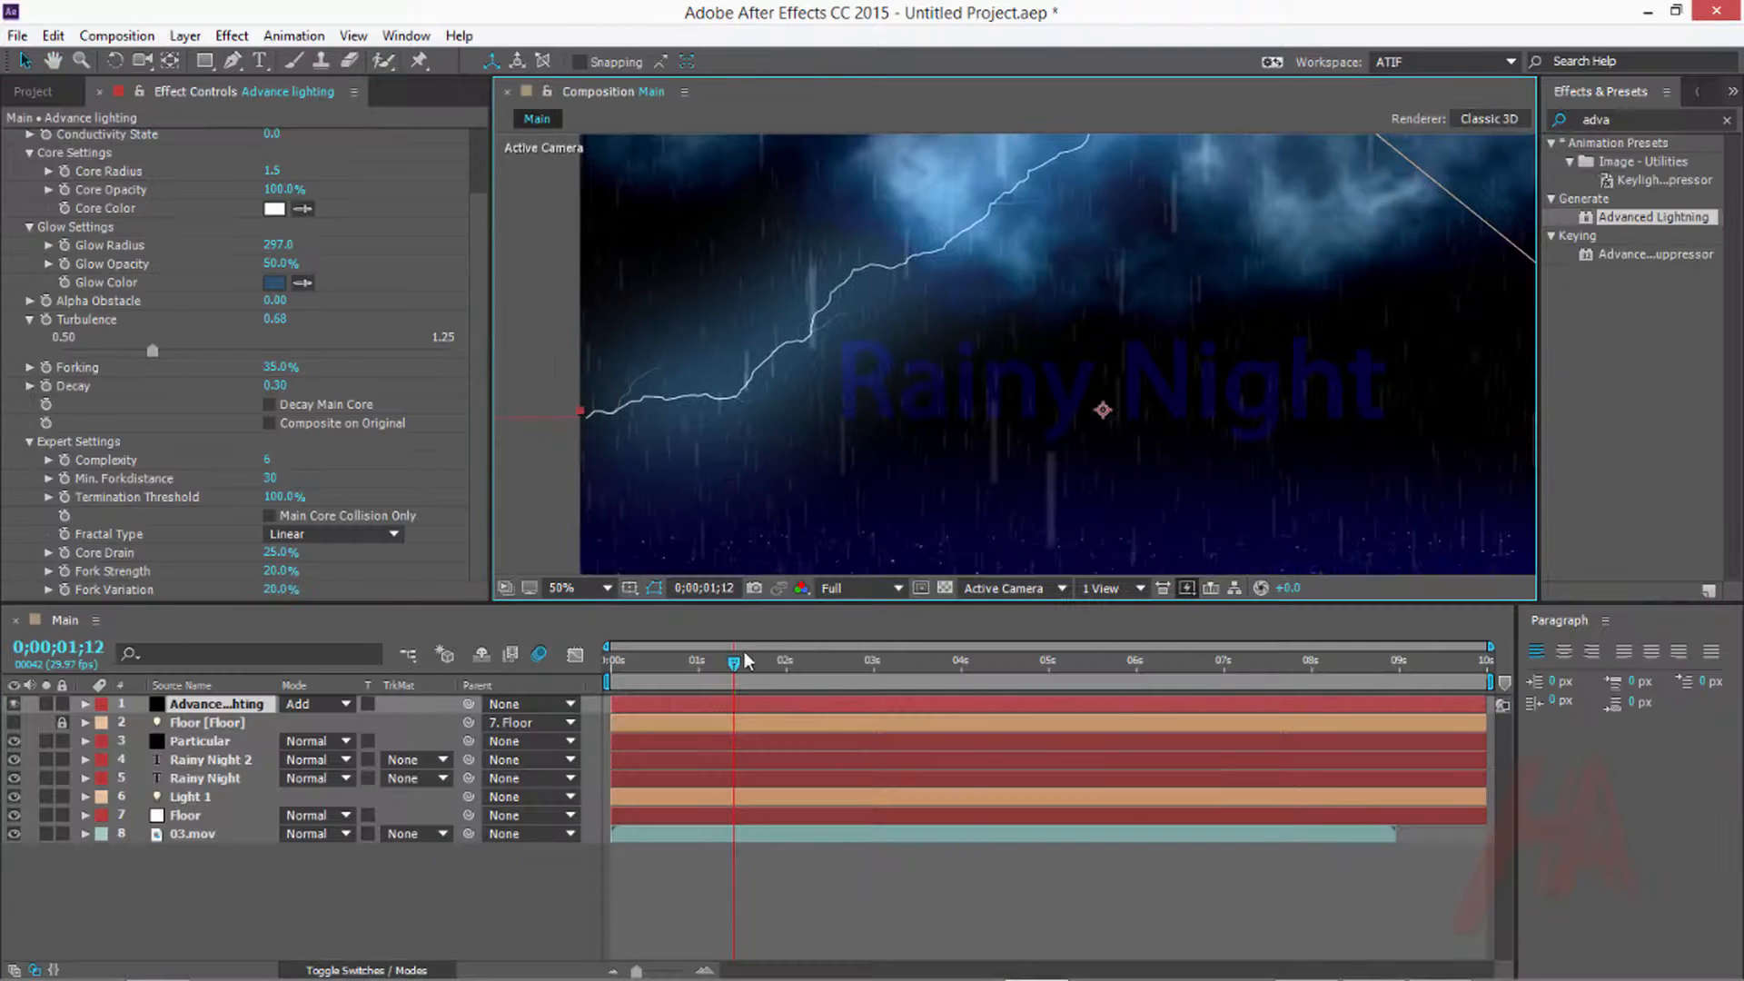
Add starting keyframes for the lightning's Origin and Direction at 0;00;00;12
left_click_drag(745, 660, 648, 660)
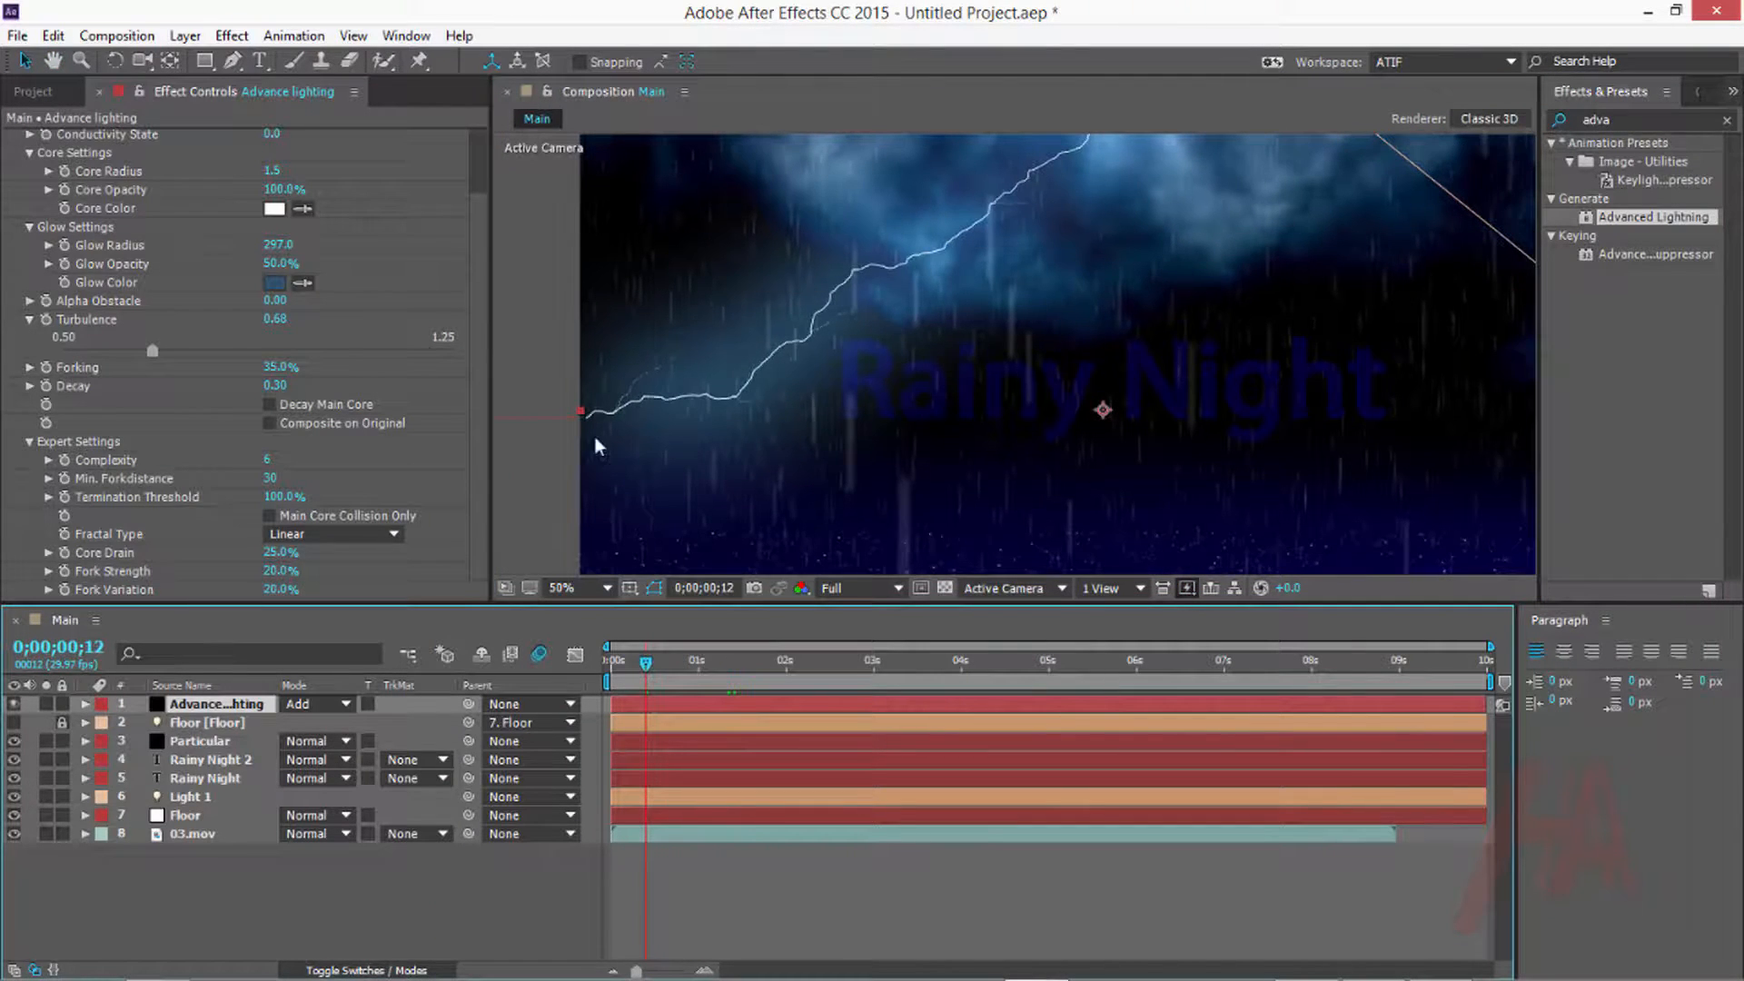
scroll(136, 237, "up", 2)
key("e")
left_click(45, 175)
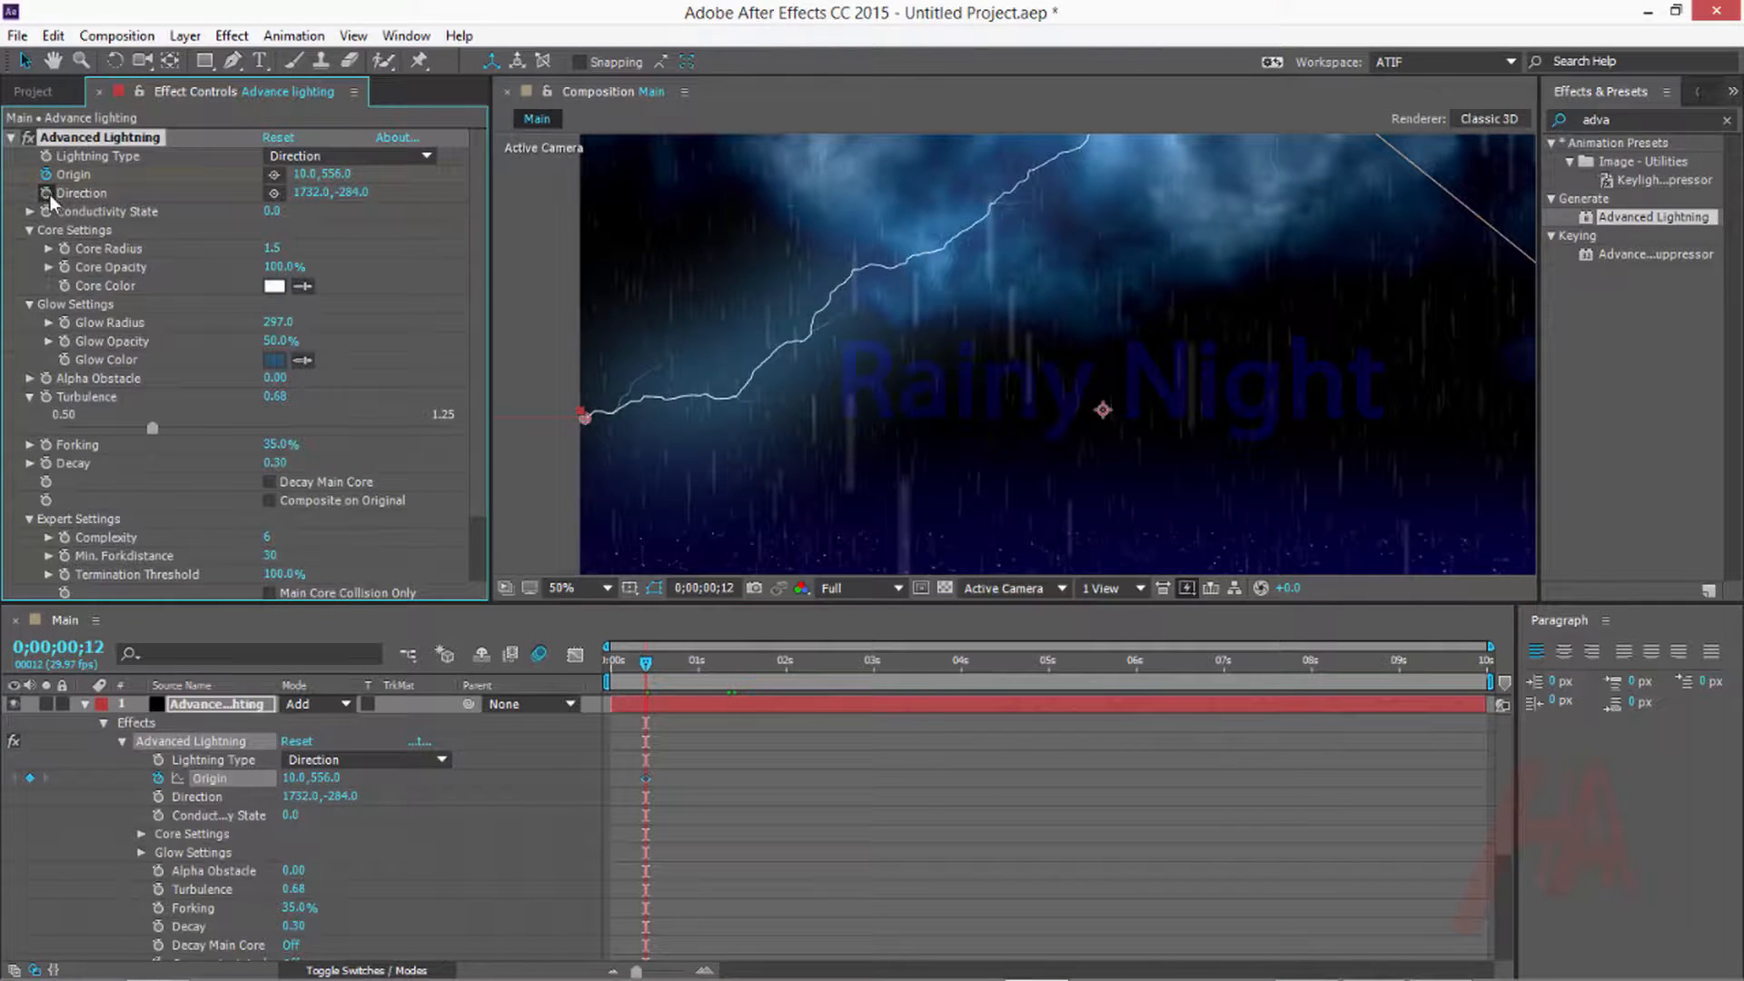
left_click(46, 193)
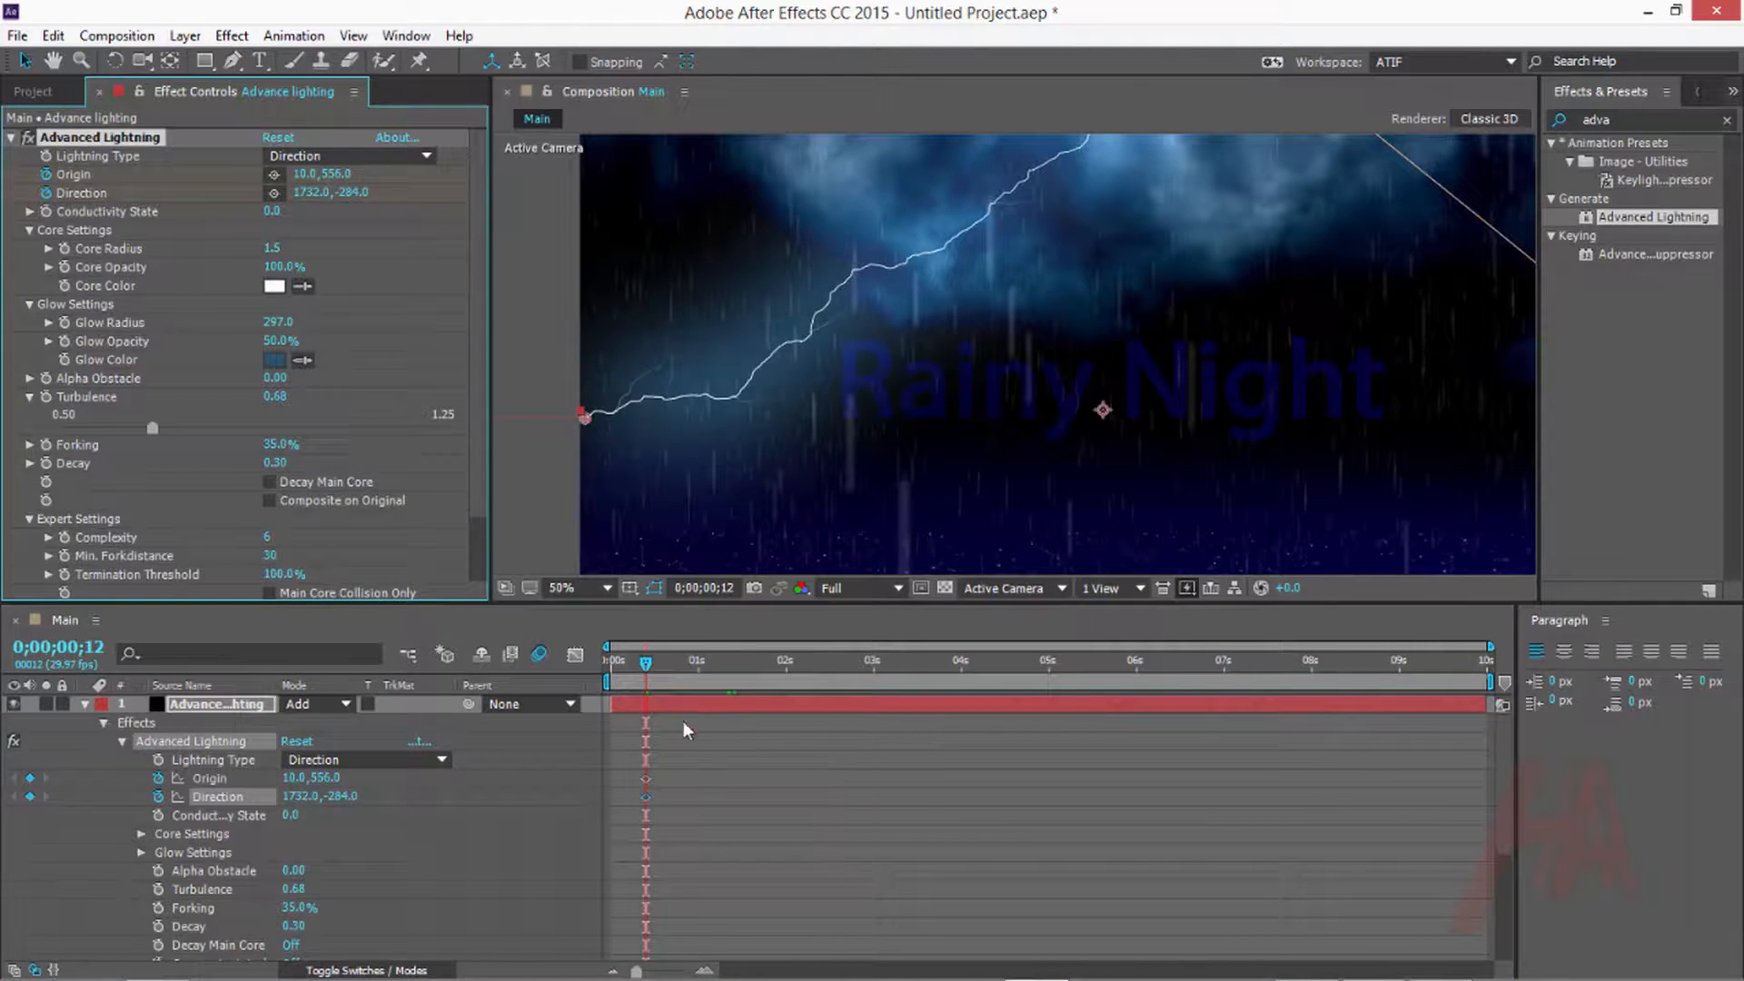
At 0;00;00;23, keyframe the lightning's Origin at about 298, 388 and its Direction at about 1784, -136
left_click_drag(646, 662, 681, 667)
left_click_drag(584, 417, 844, 457)
key("grave")
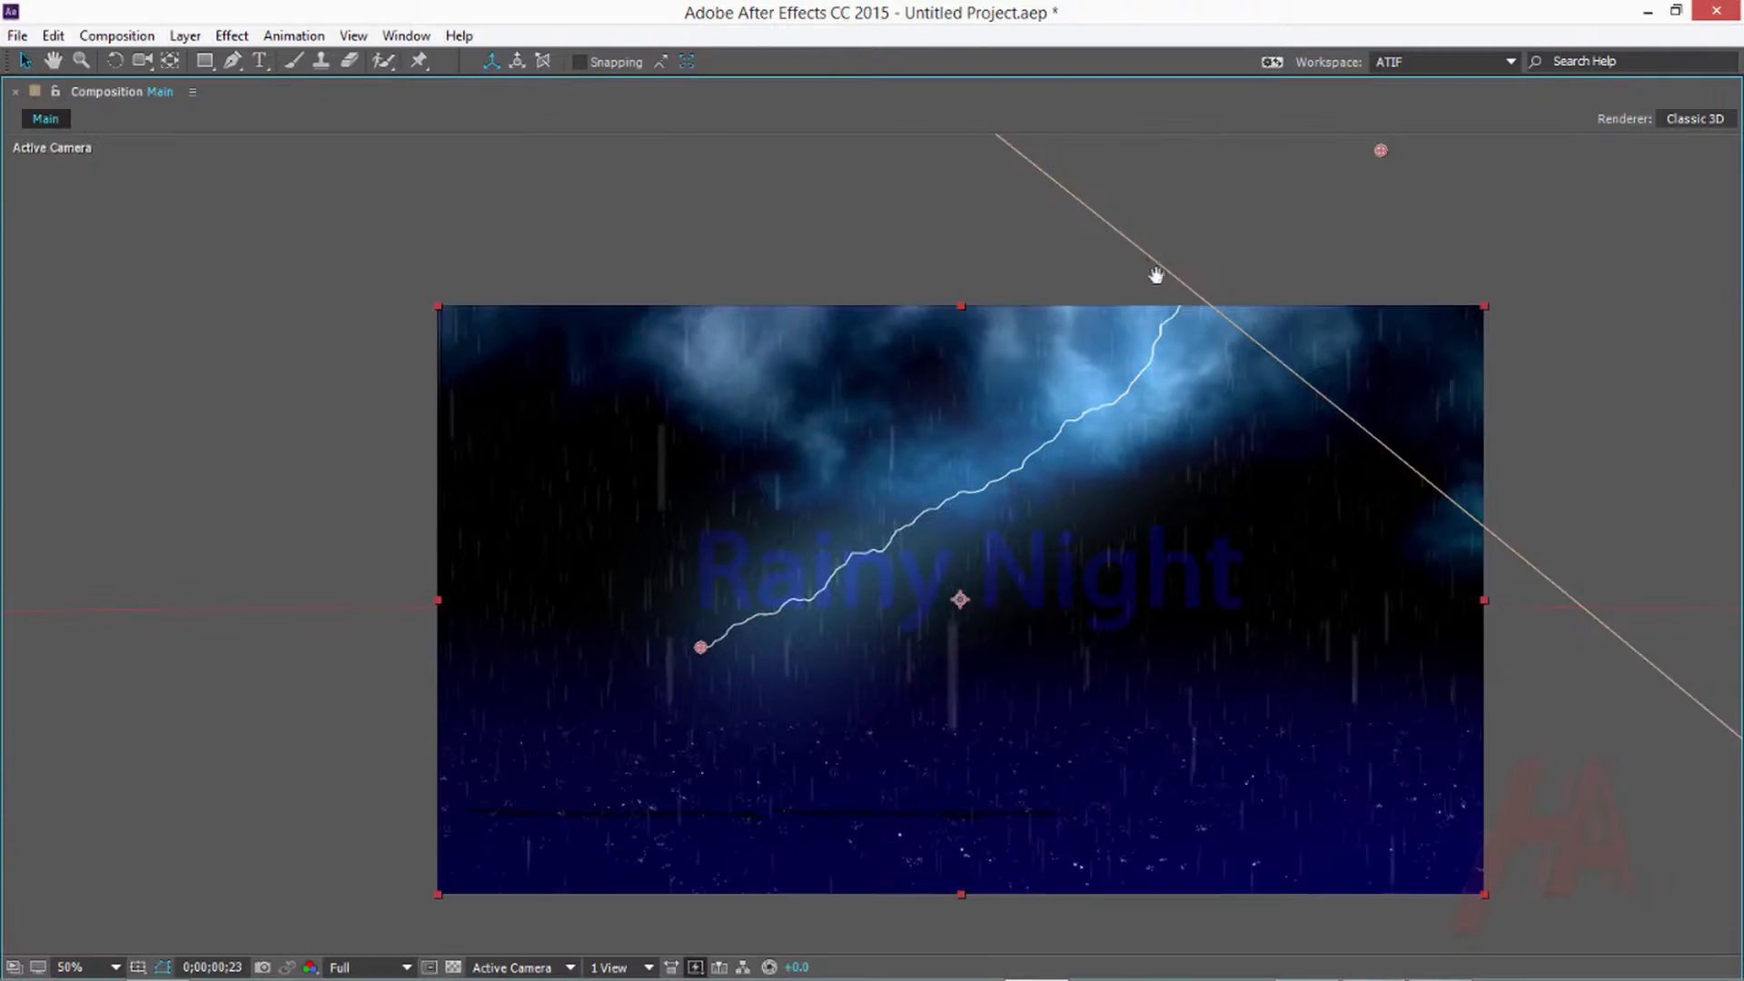
left_click_drag(1396, 245, 1554, 559)
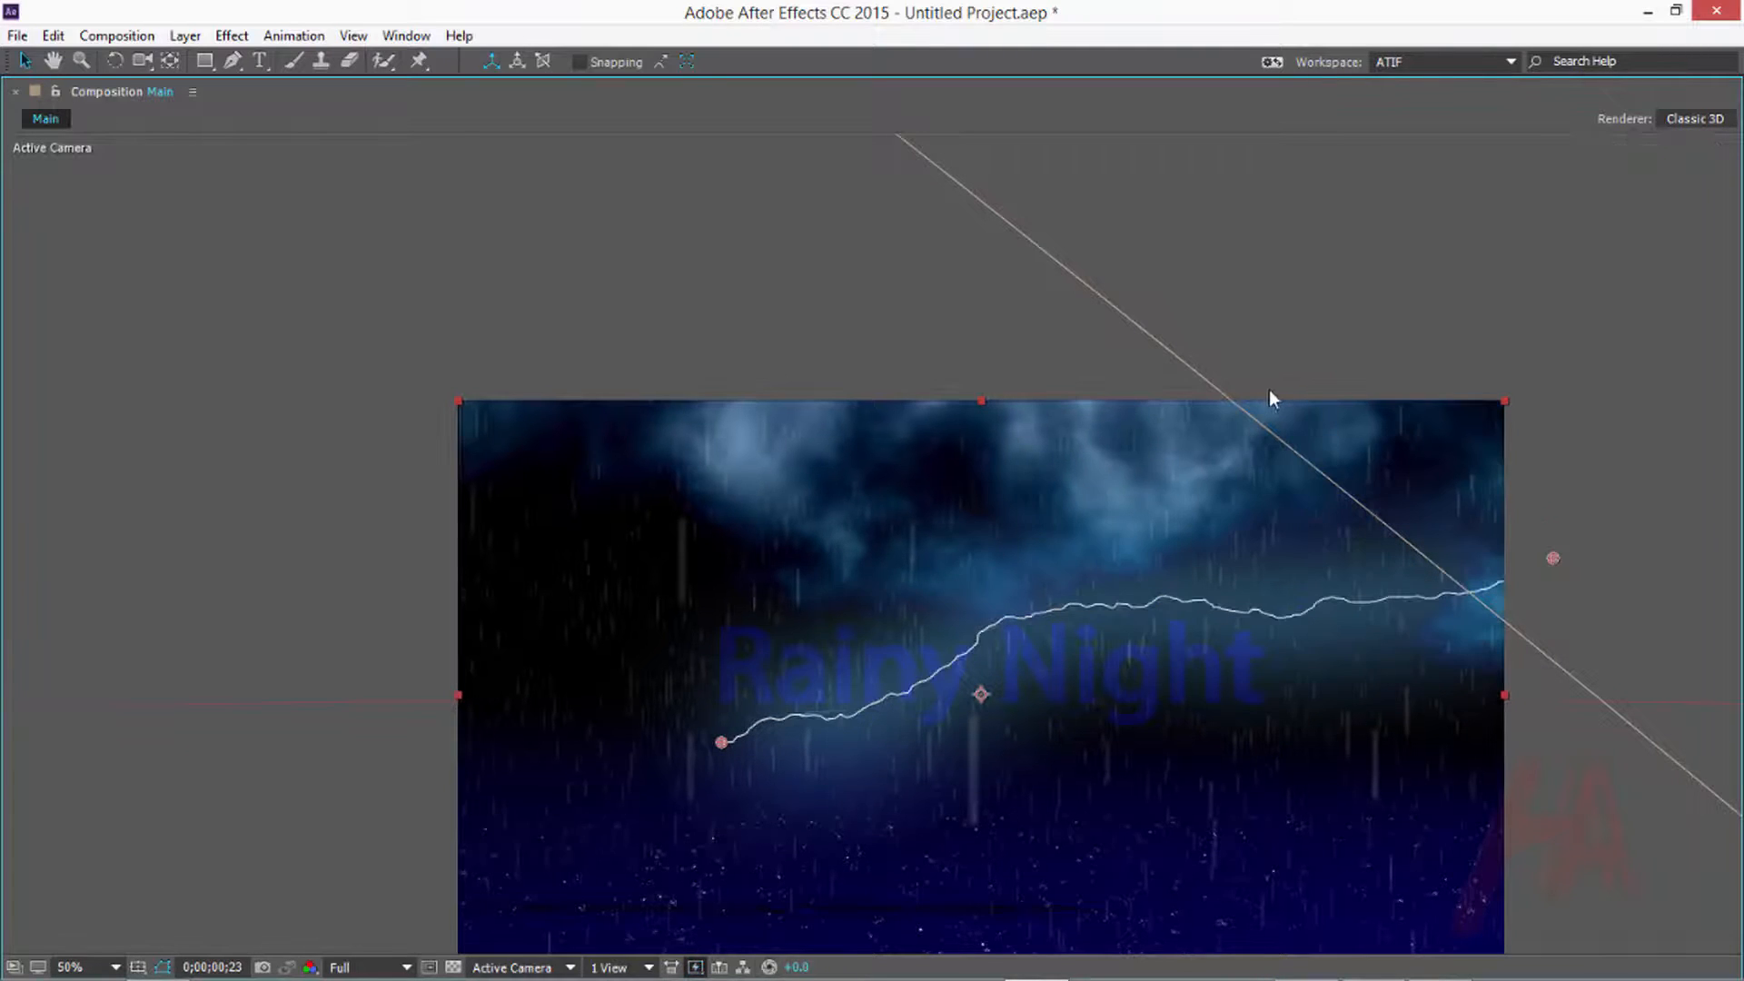
left_click(1431, 325)
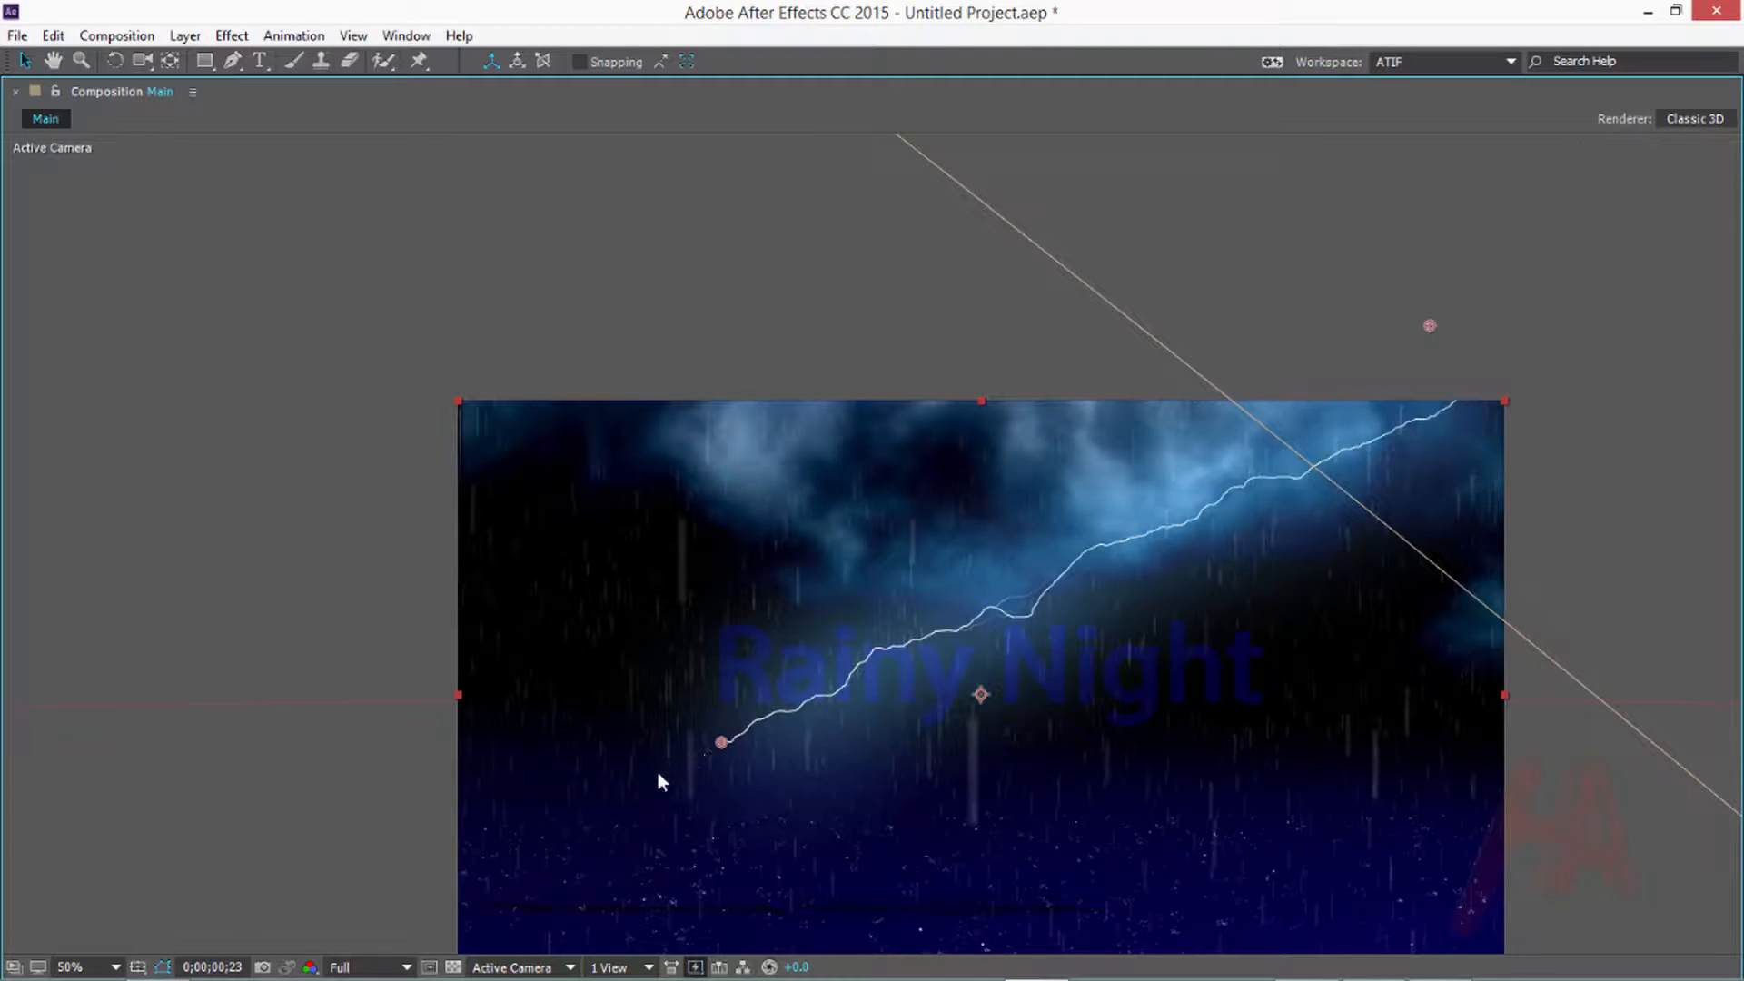
left_click_drag(722, 743, 619, 610)
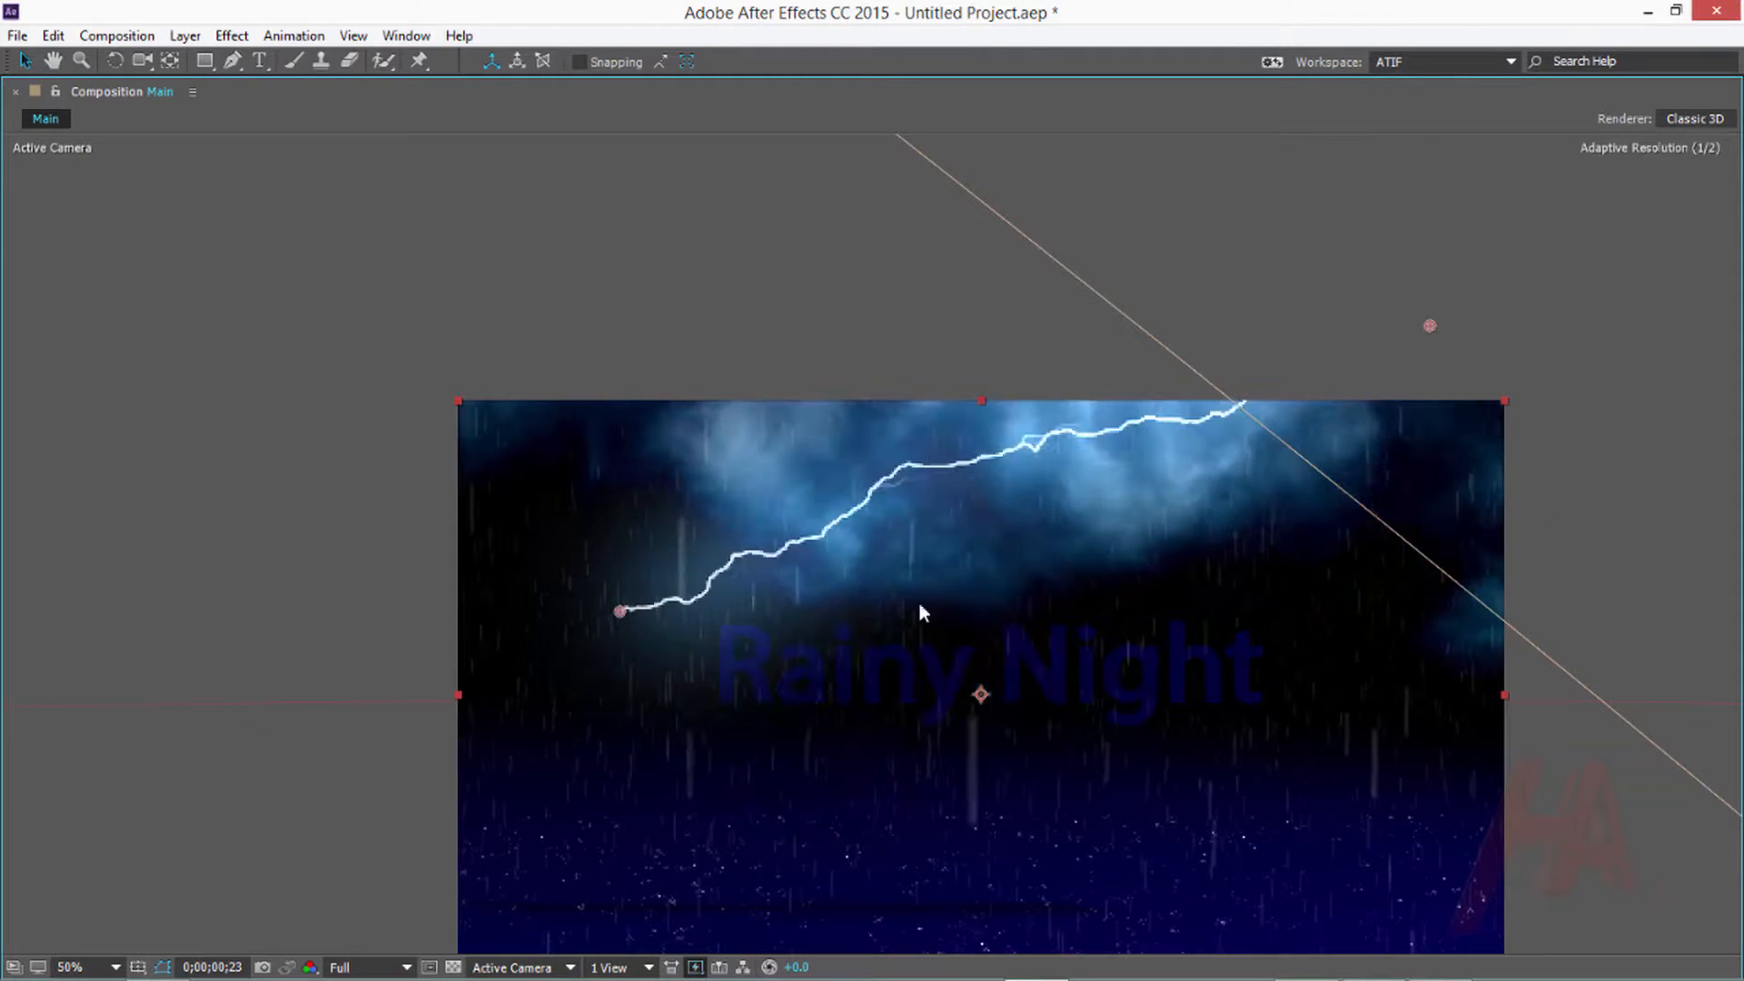
key("grave")
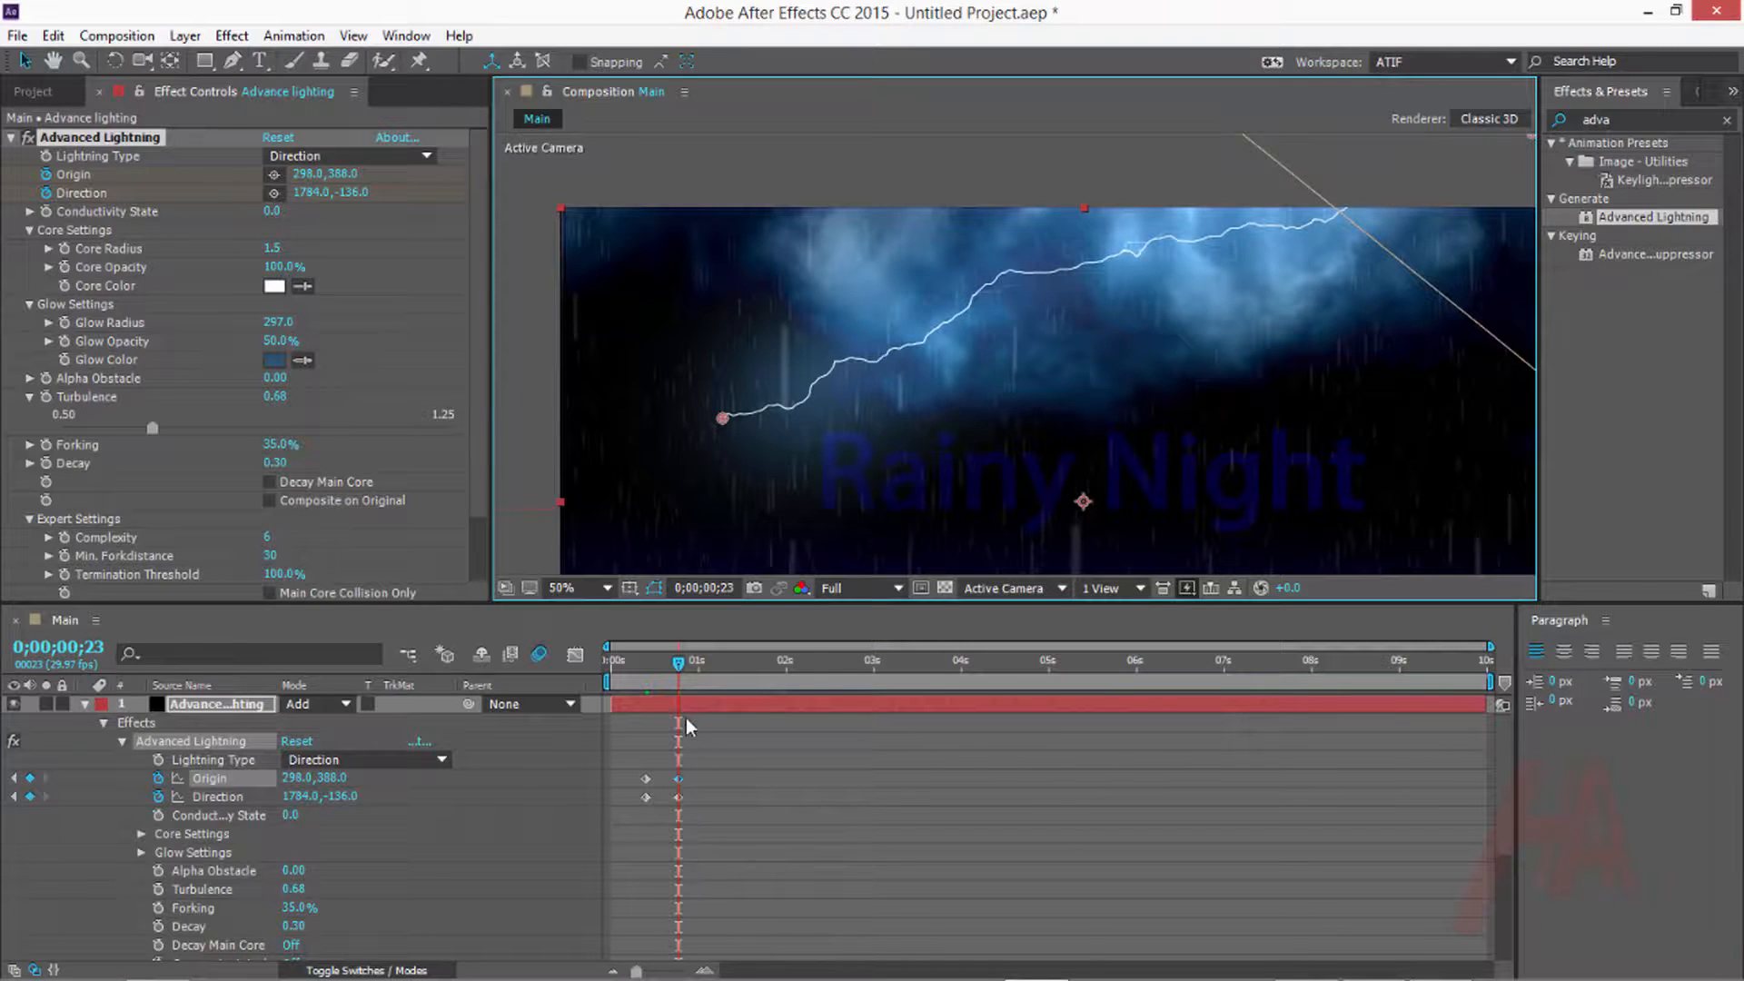
Limit the work area to end at 0;00;02;05 and preview the lightning animation in an enlarged composition view
left_click_drag(679, 667, 804, 681)
key("n")
key("grave")
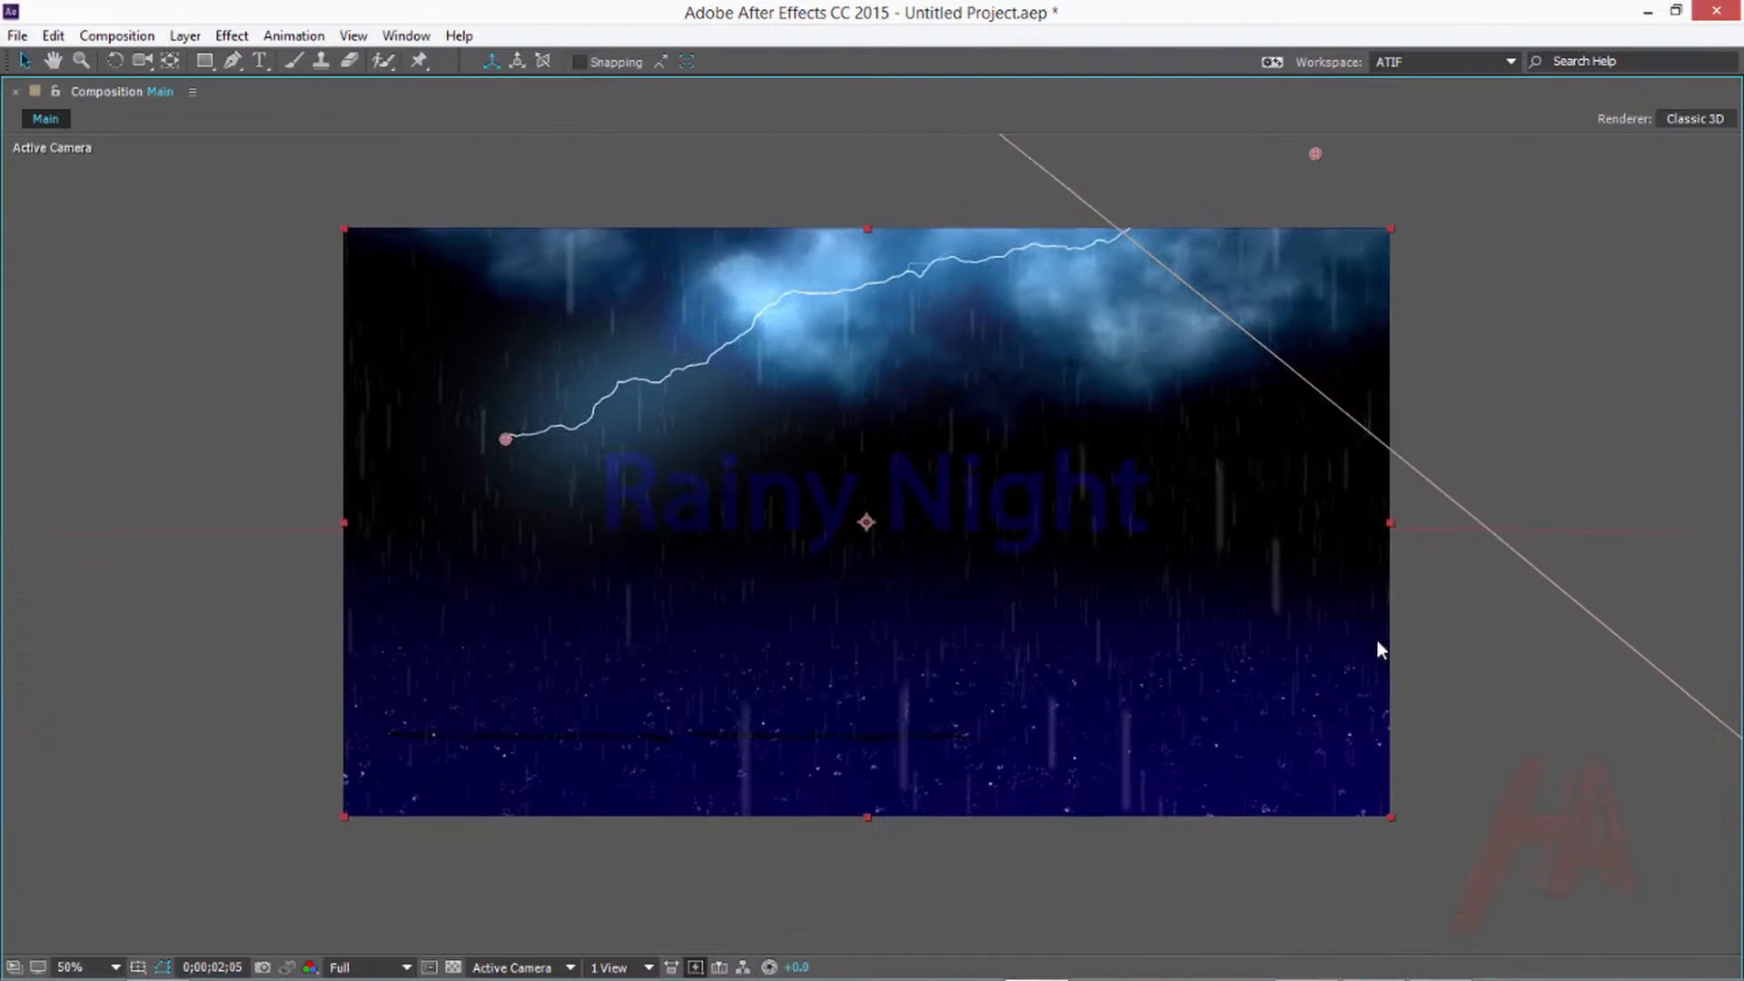
key("space")
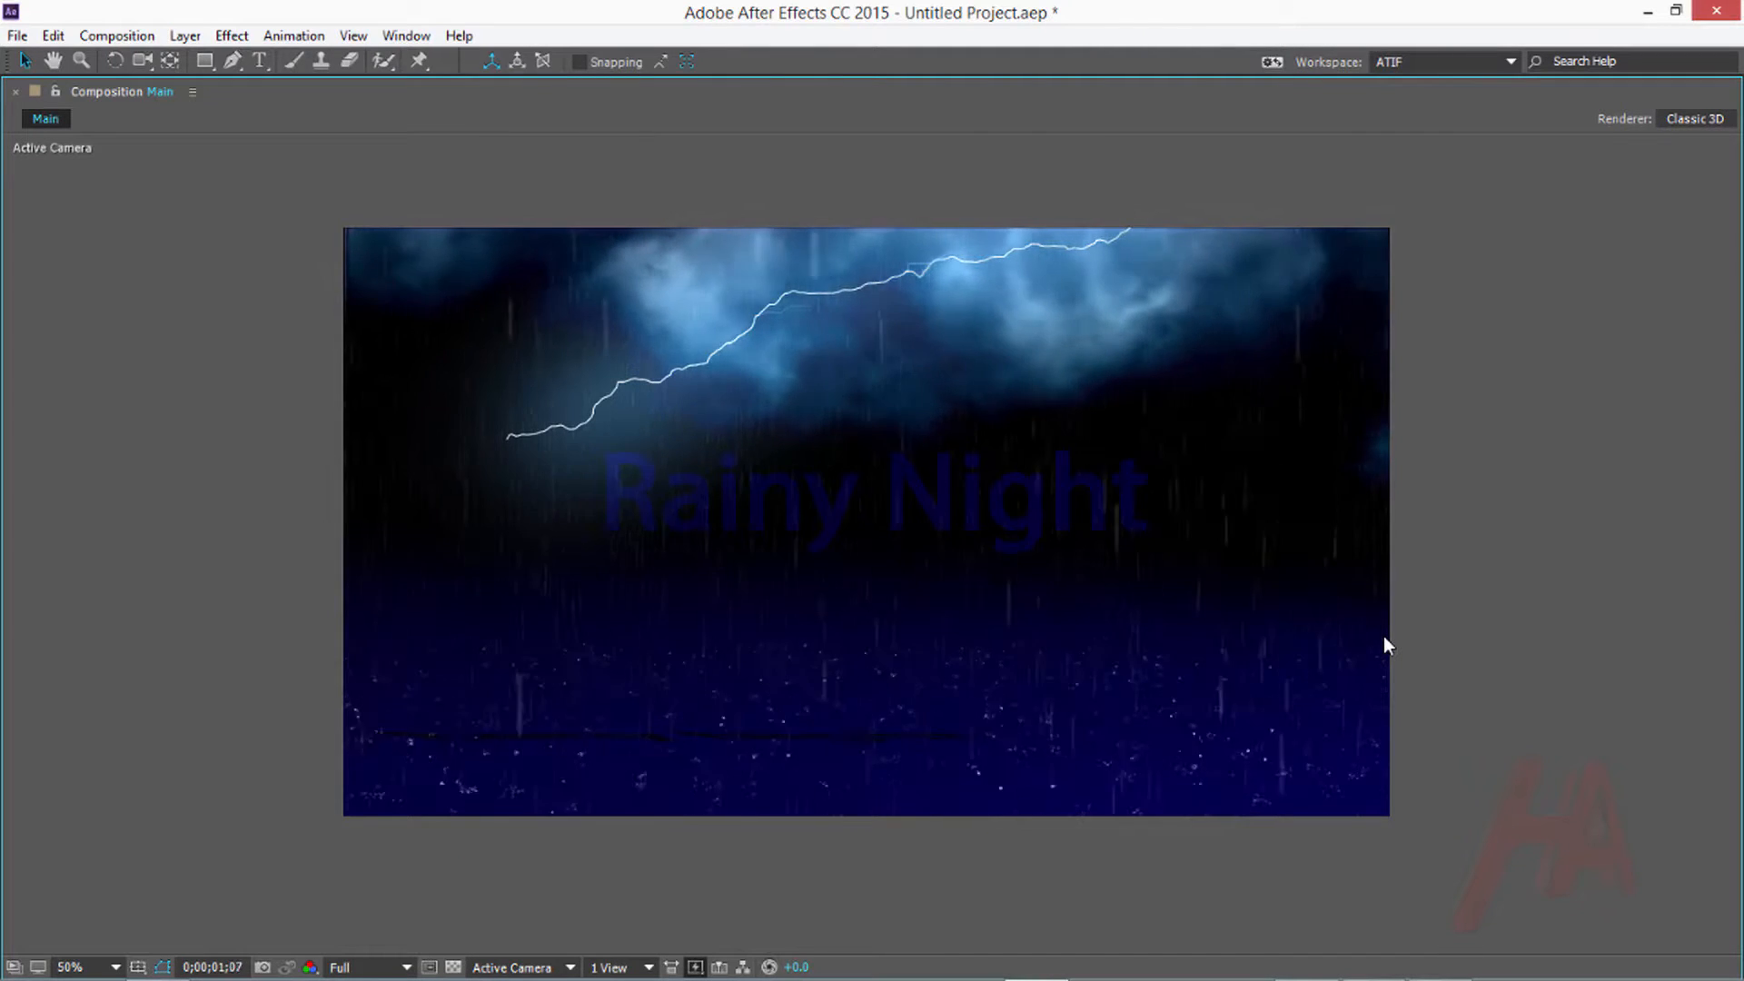
key("space")
key("grave")
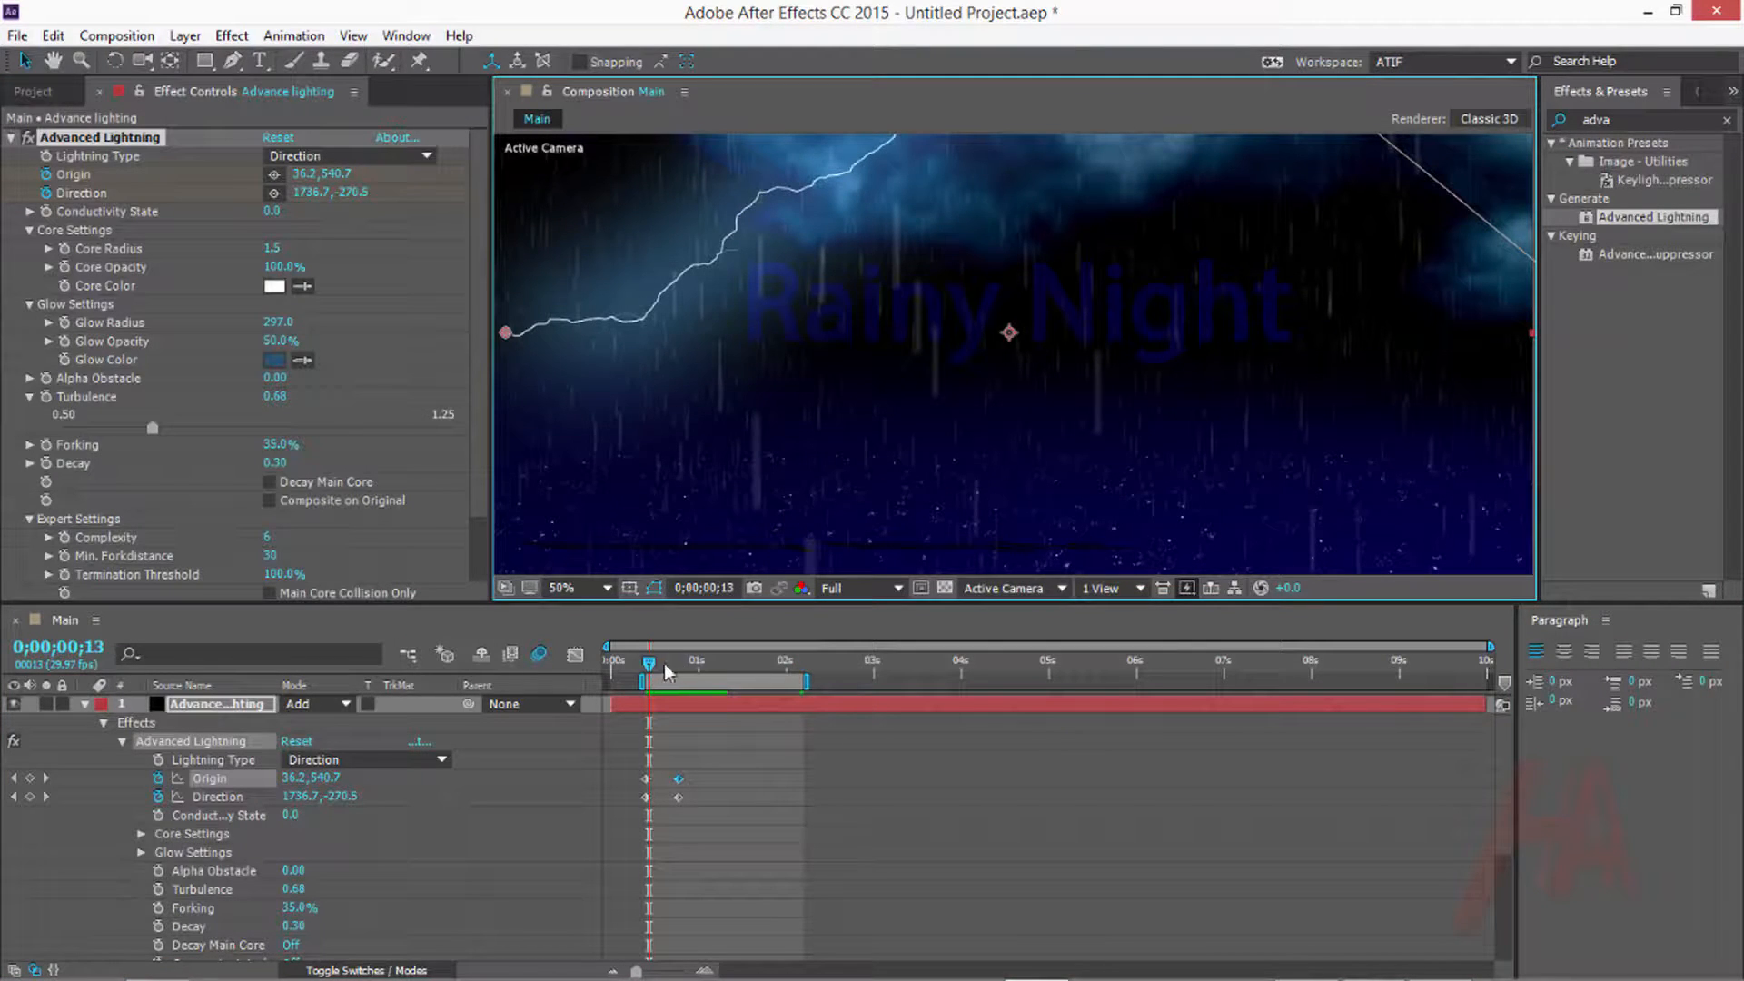
Trim the lightning layer to a short flash from the first keyframes to just past the second ones, about 0;00;00;26
left_click_drag(663, 663, 772, 716)
key("alt+bracketright")
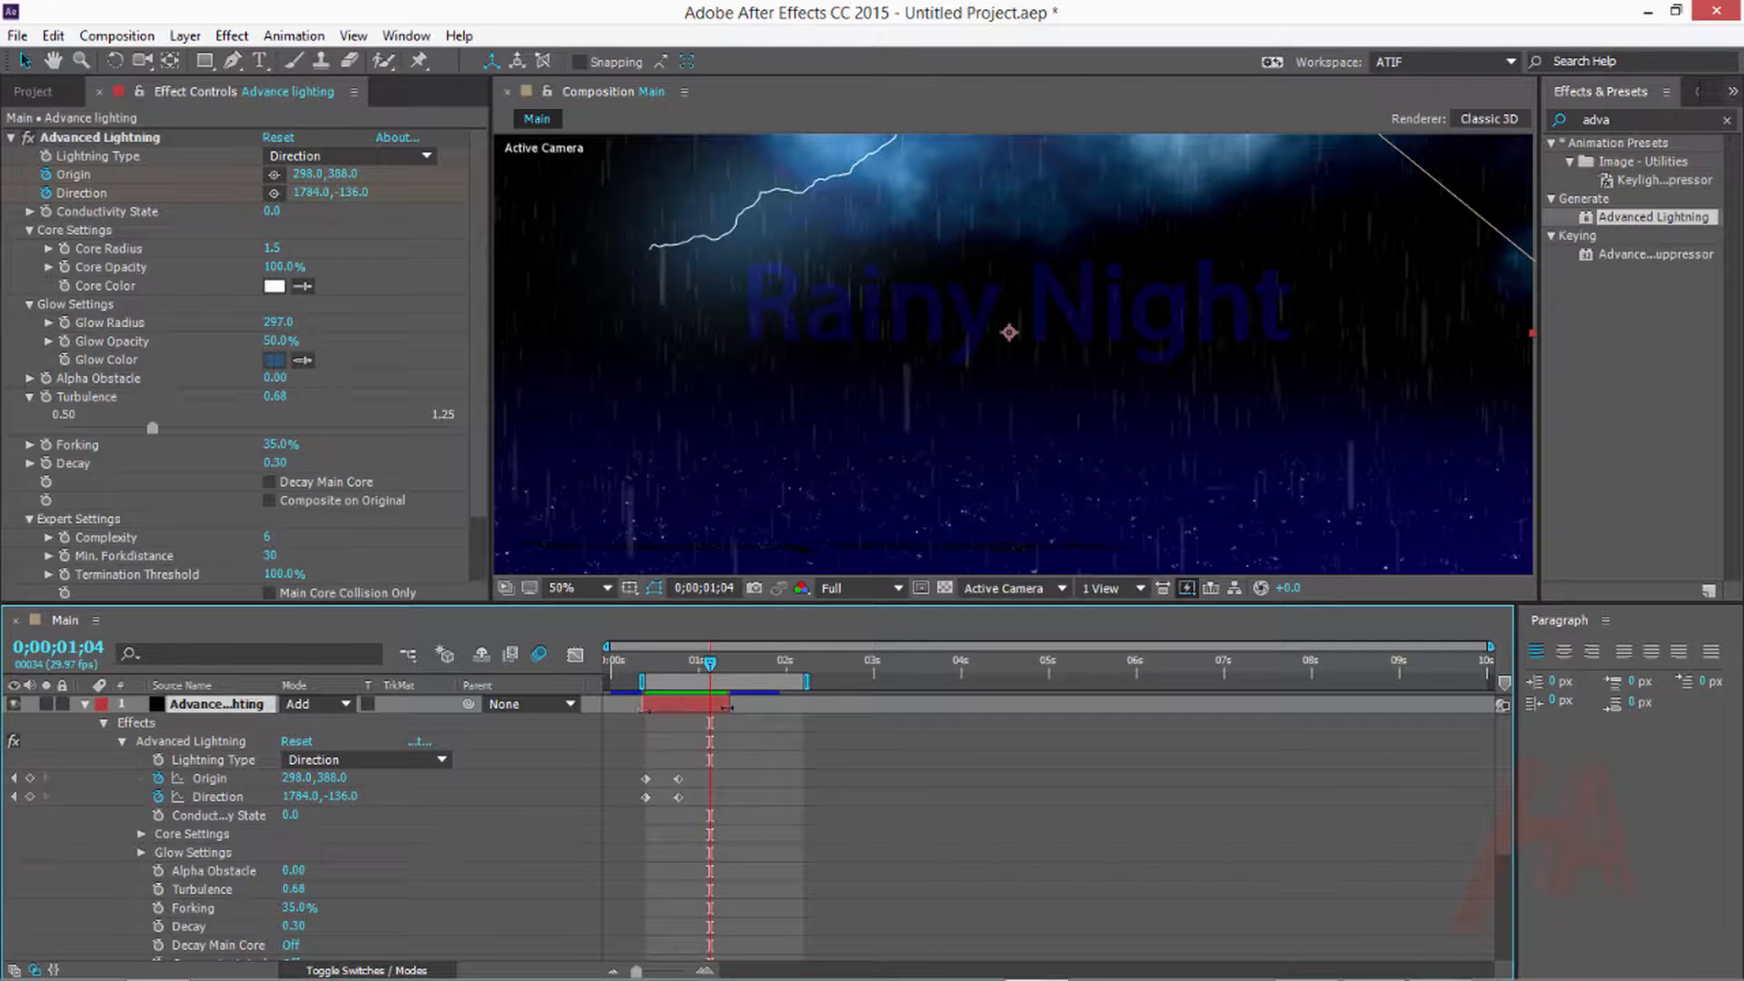
left_click_drag(722, 707, 688, 707)
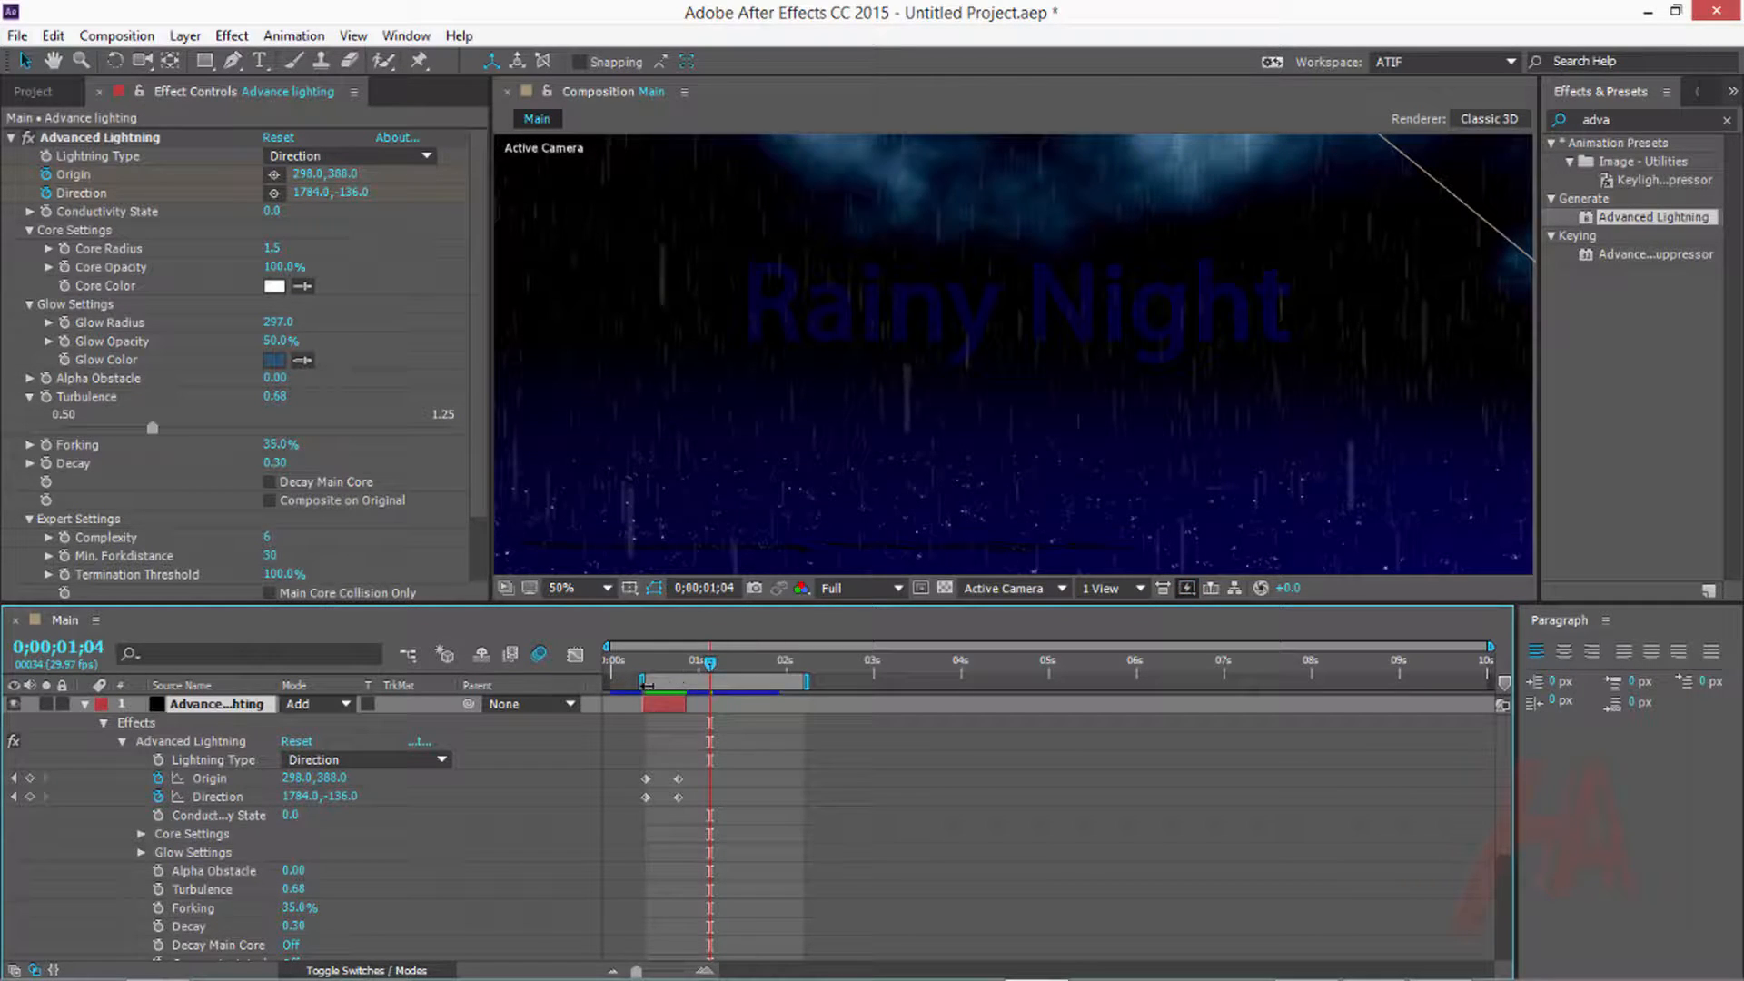
Extend the work area's start to a few frames before the lightning layer begins and preview the flash
key("Page_Up")
key("Page_Up")
key("Page_Up")
key("space")
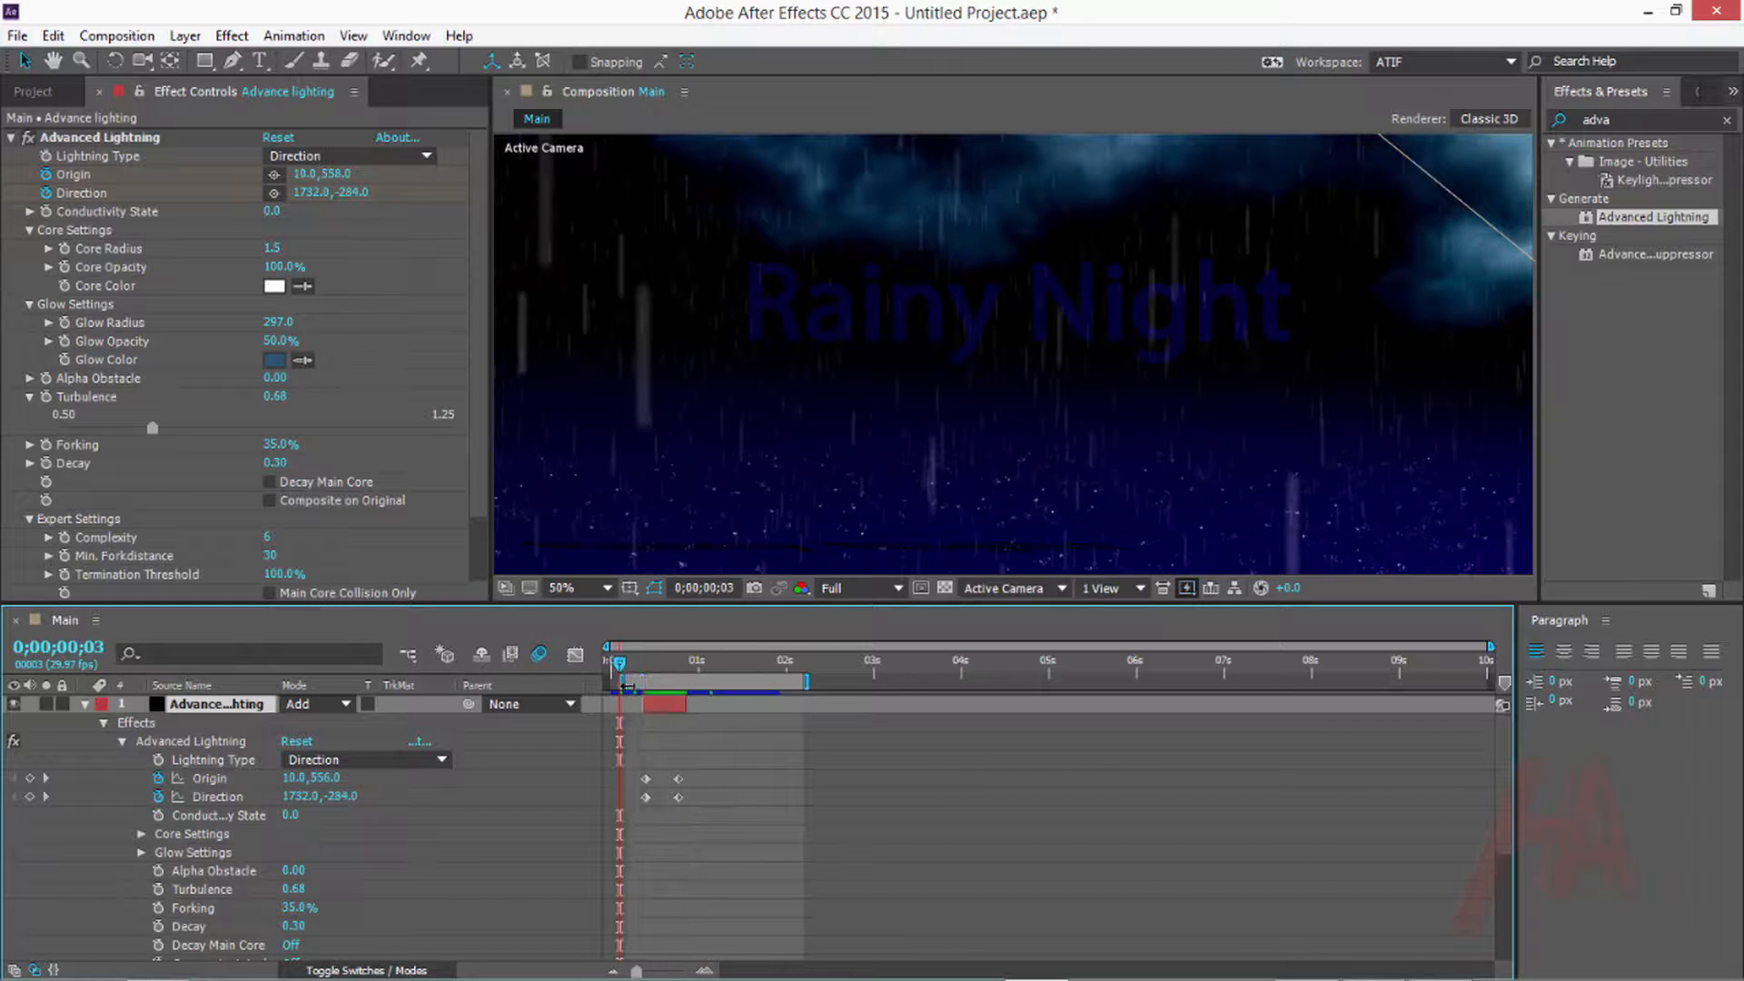
key("grave")
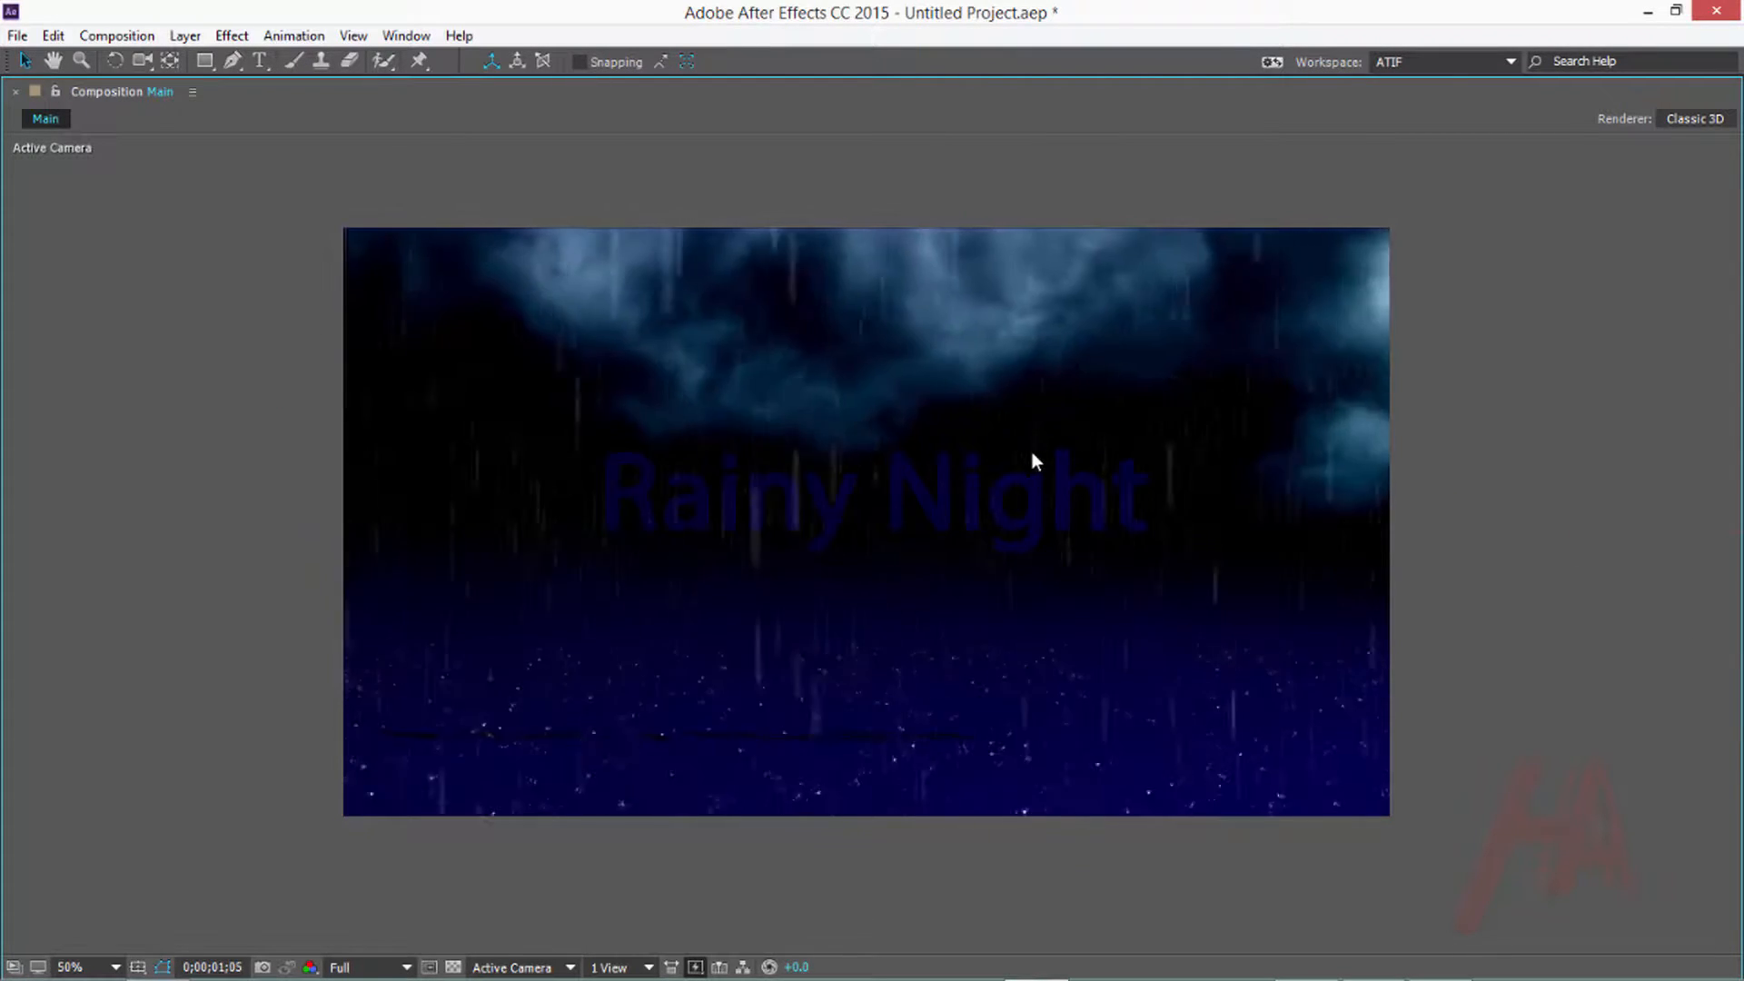
key("grave")
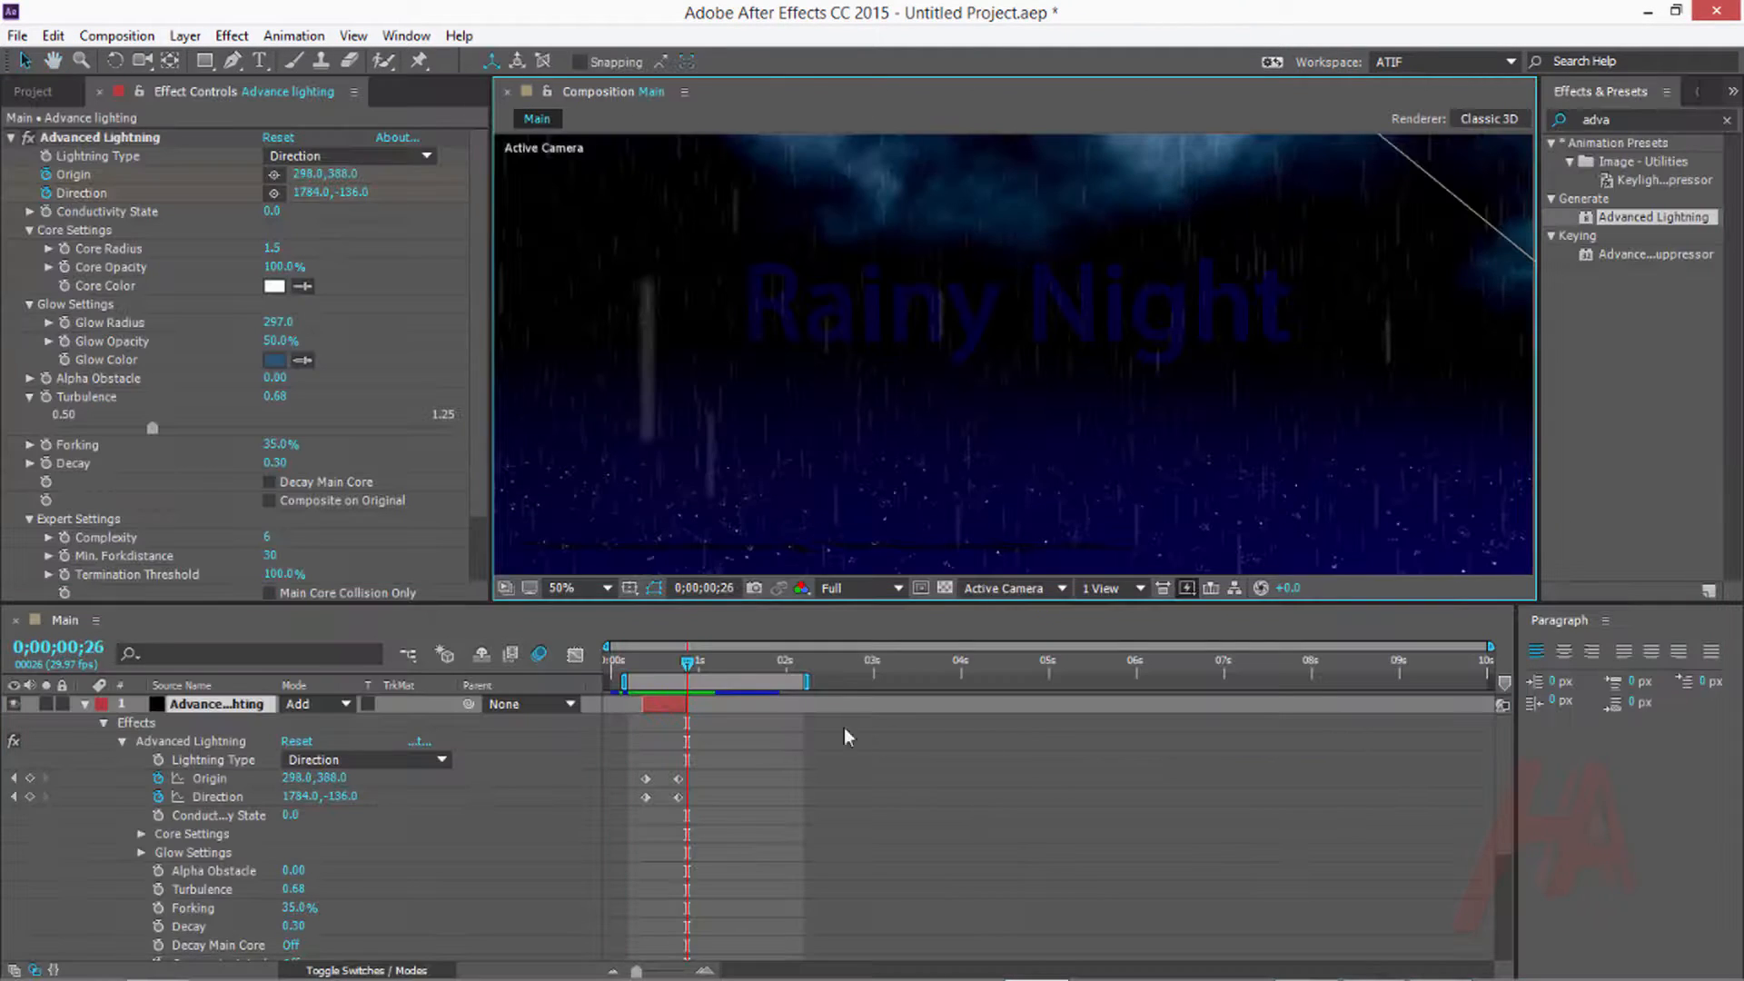
Move the second keyframes to about 0;00;00;20 and, at 0;00;00;12, set Origin to about 682, 456 and Direction to about 904, -272
left_click_drag(677, 782, 669, 781)
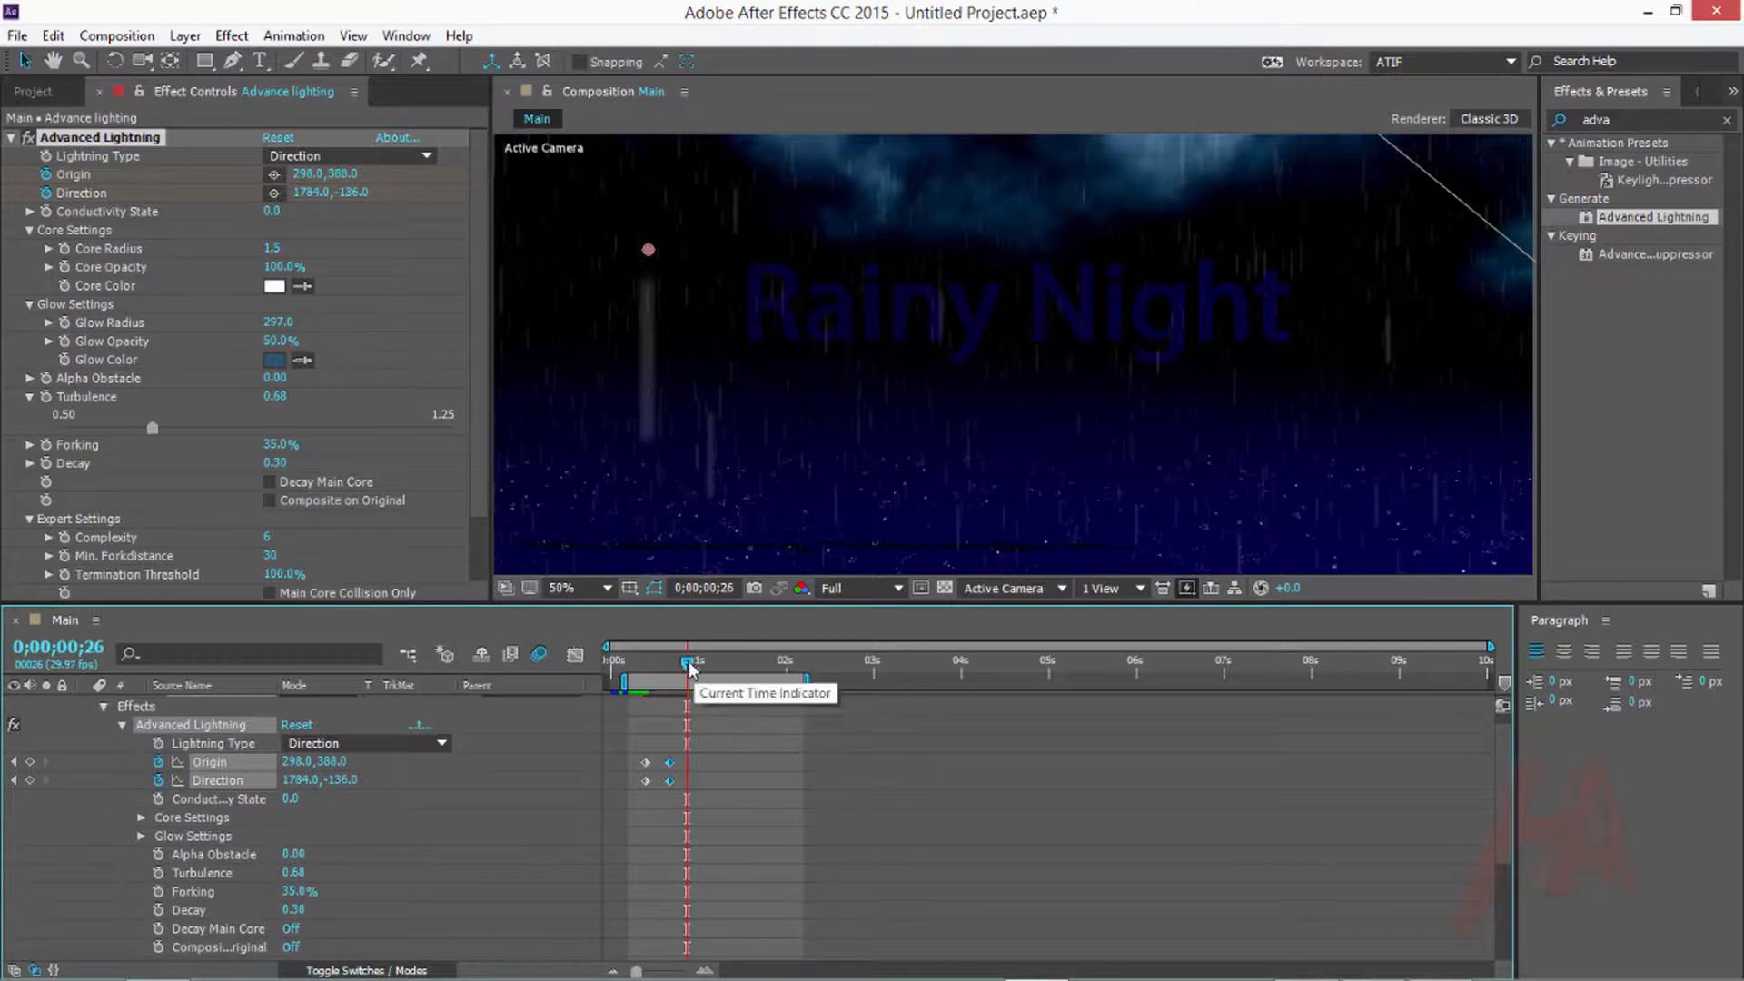
left_click_drag(689, 662, 645, 678)
scroll(791, 291, "down", 2)
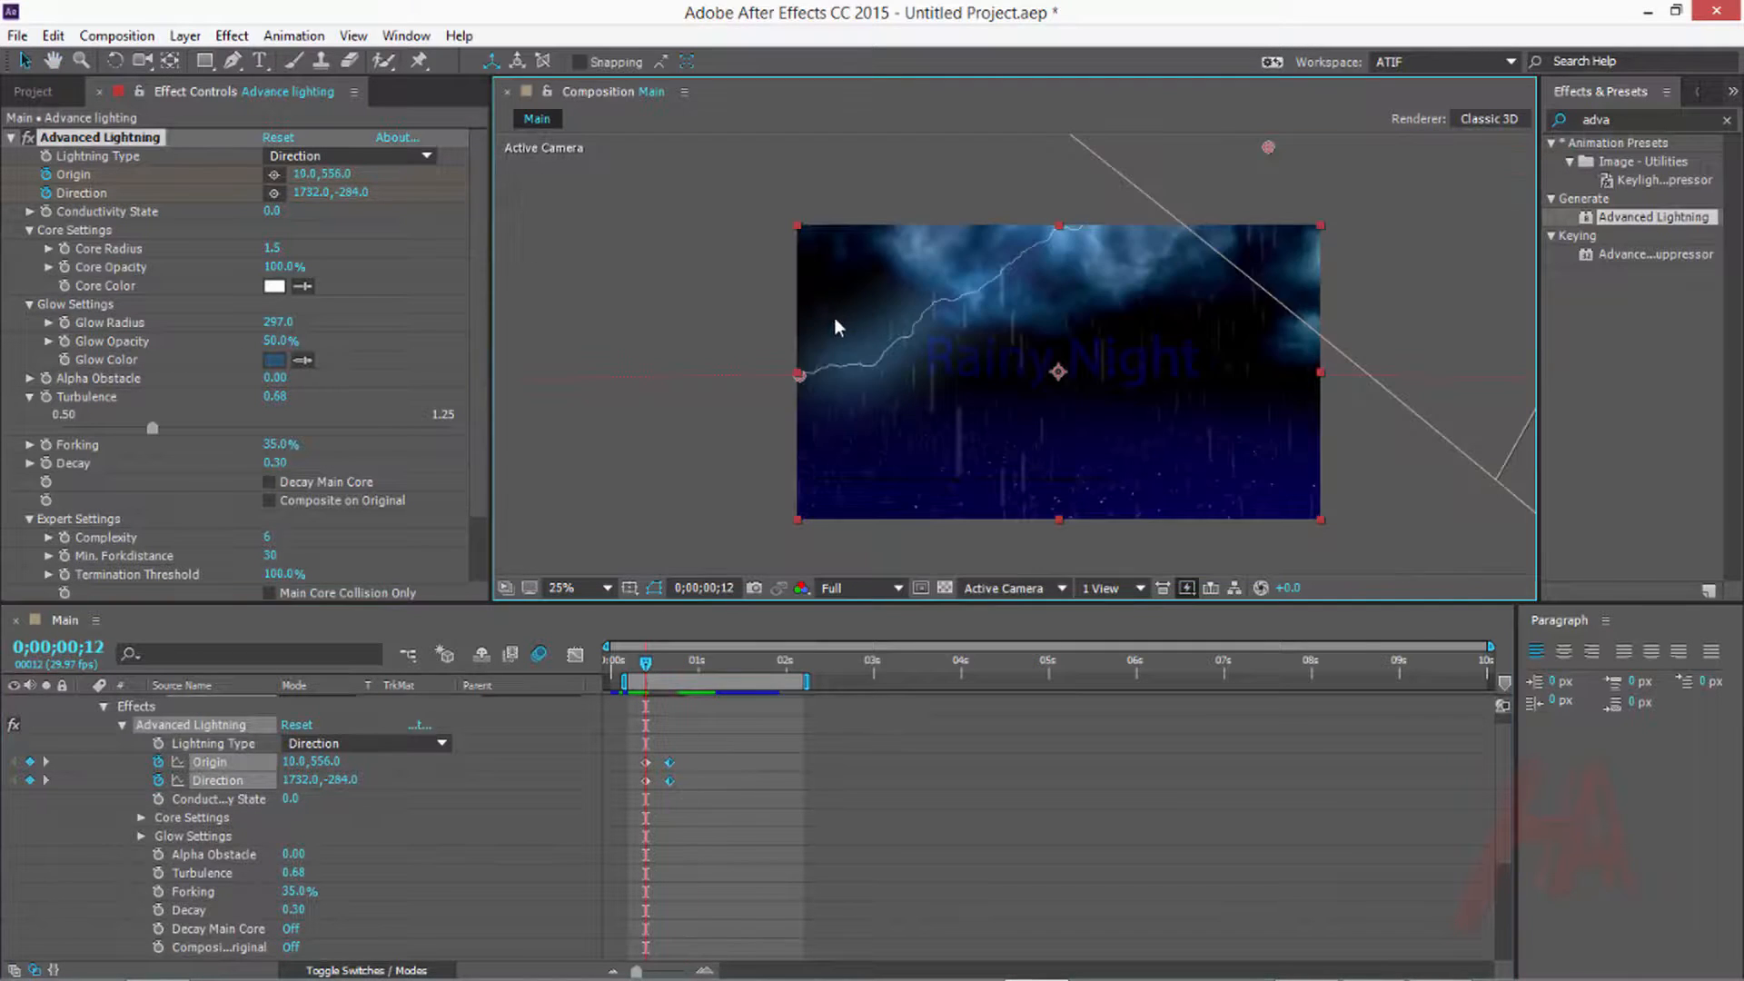
left_click_drag(800, 372, 983, 349)
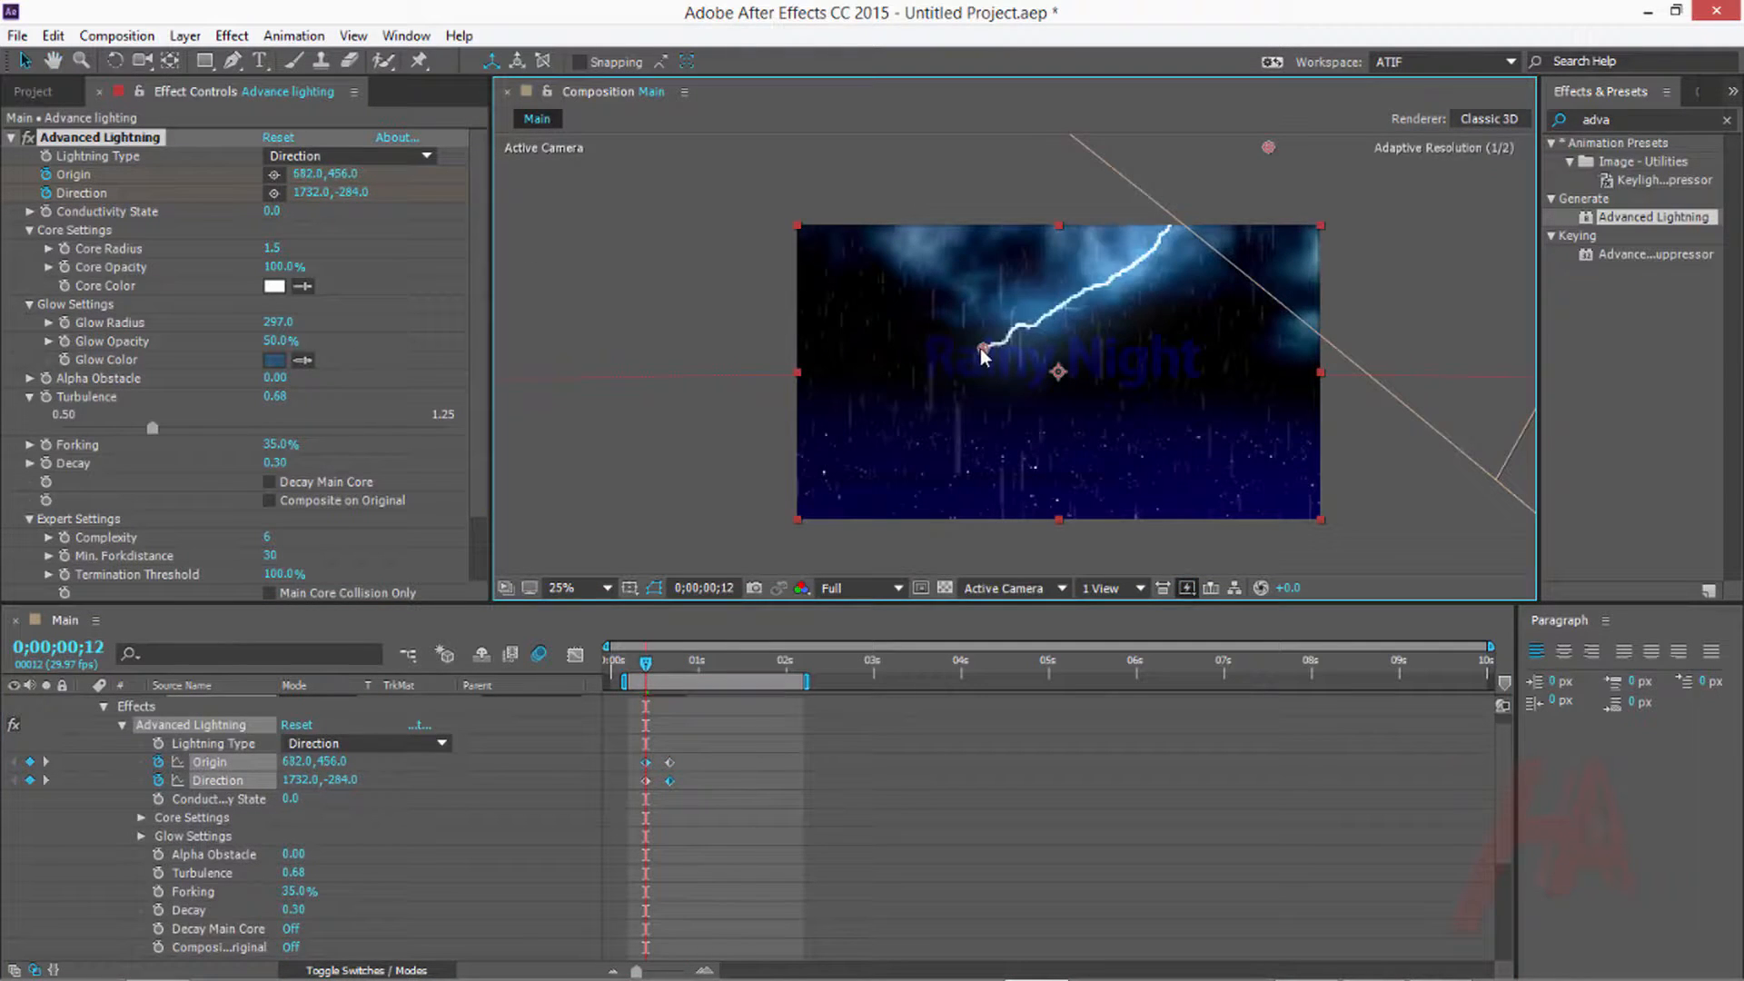
left_click_drag(1252, 143, 1037, 144)
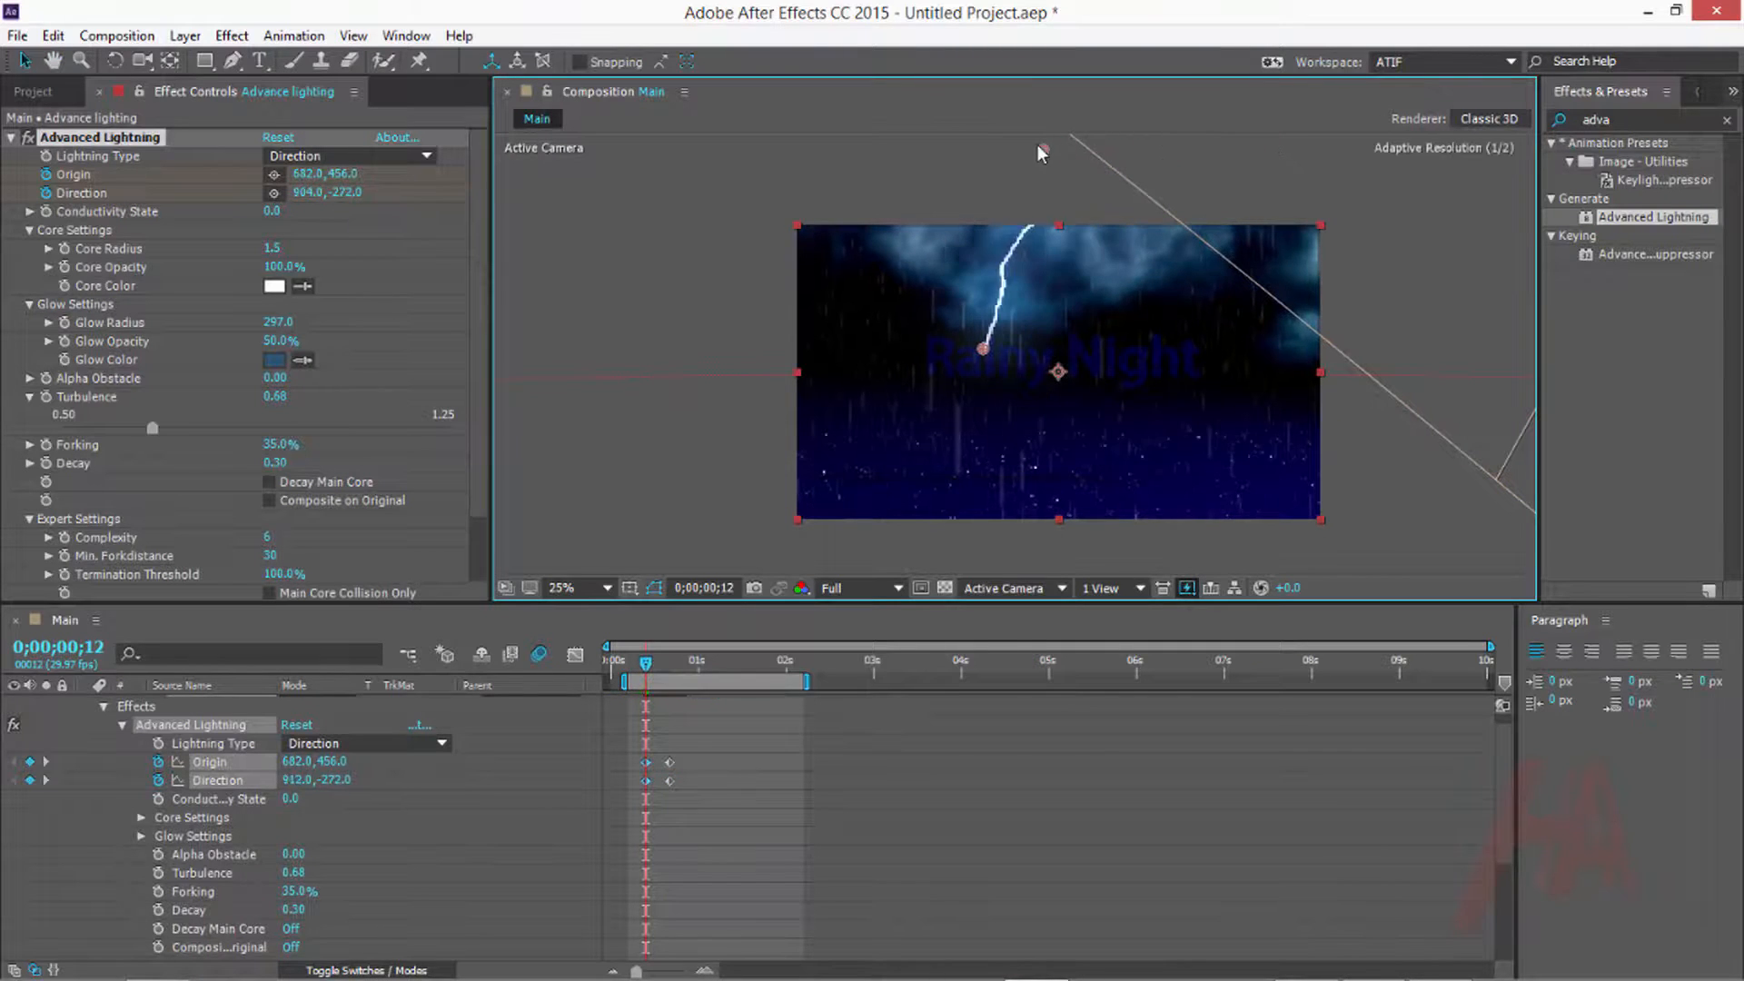
Preview the repositioned lightning flash in an enlarged composition view
key("grave")
scroll(1023, 378, "up", 2)
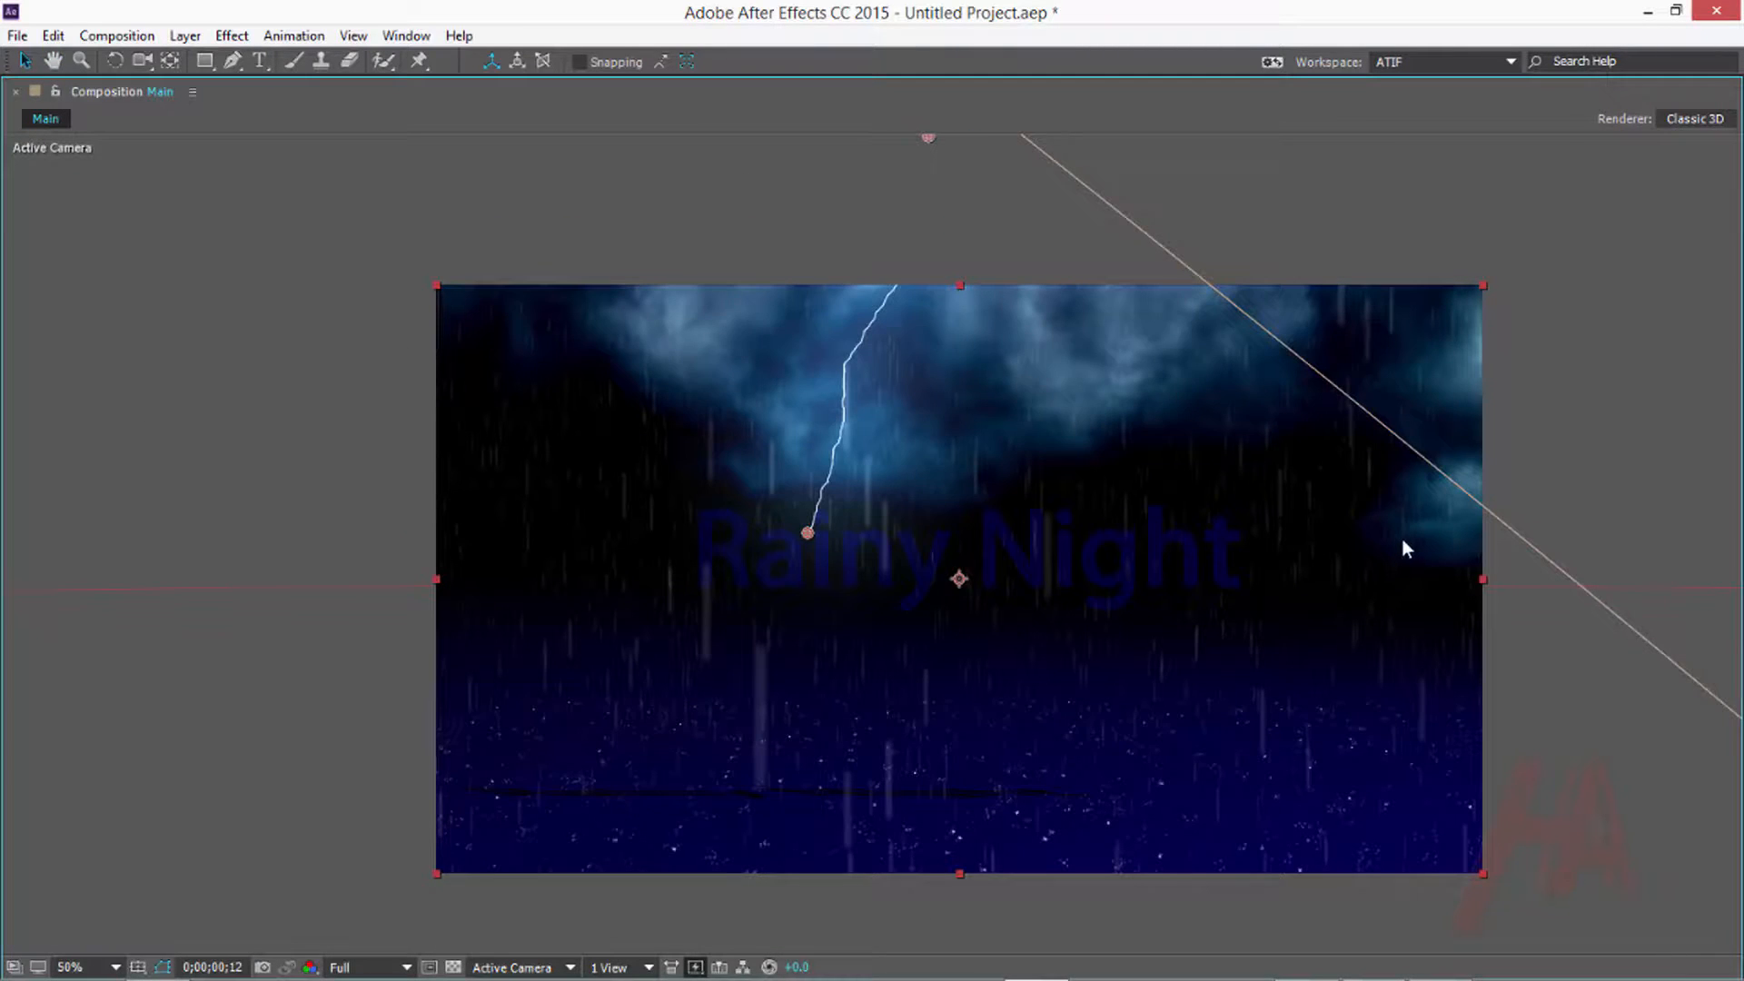
key("space")
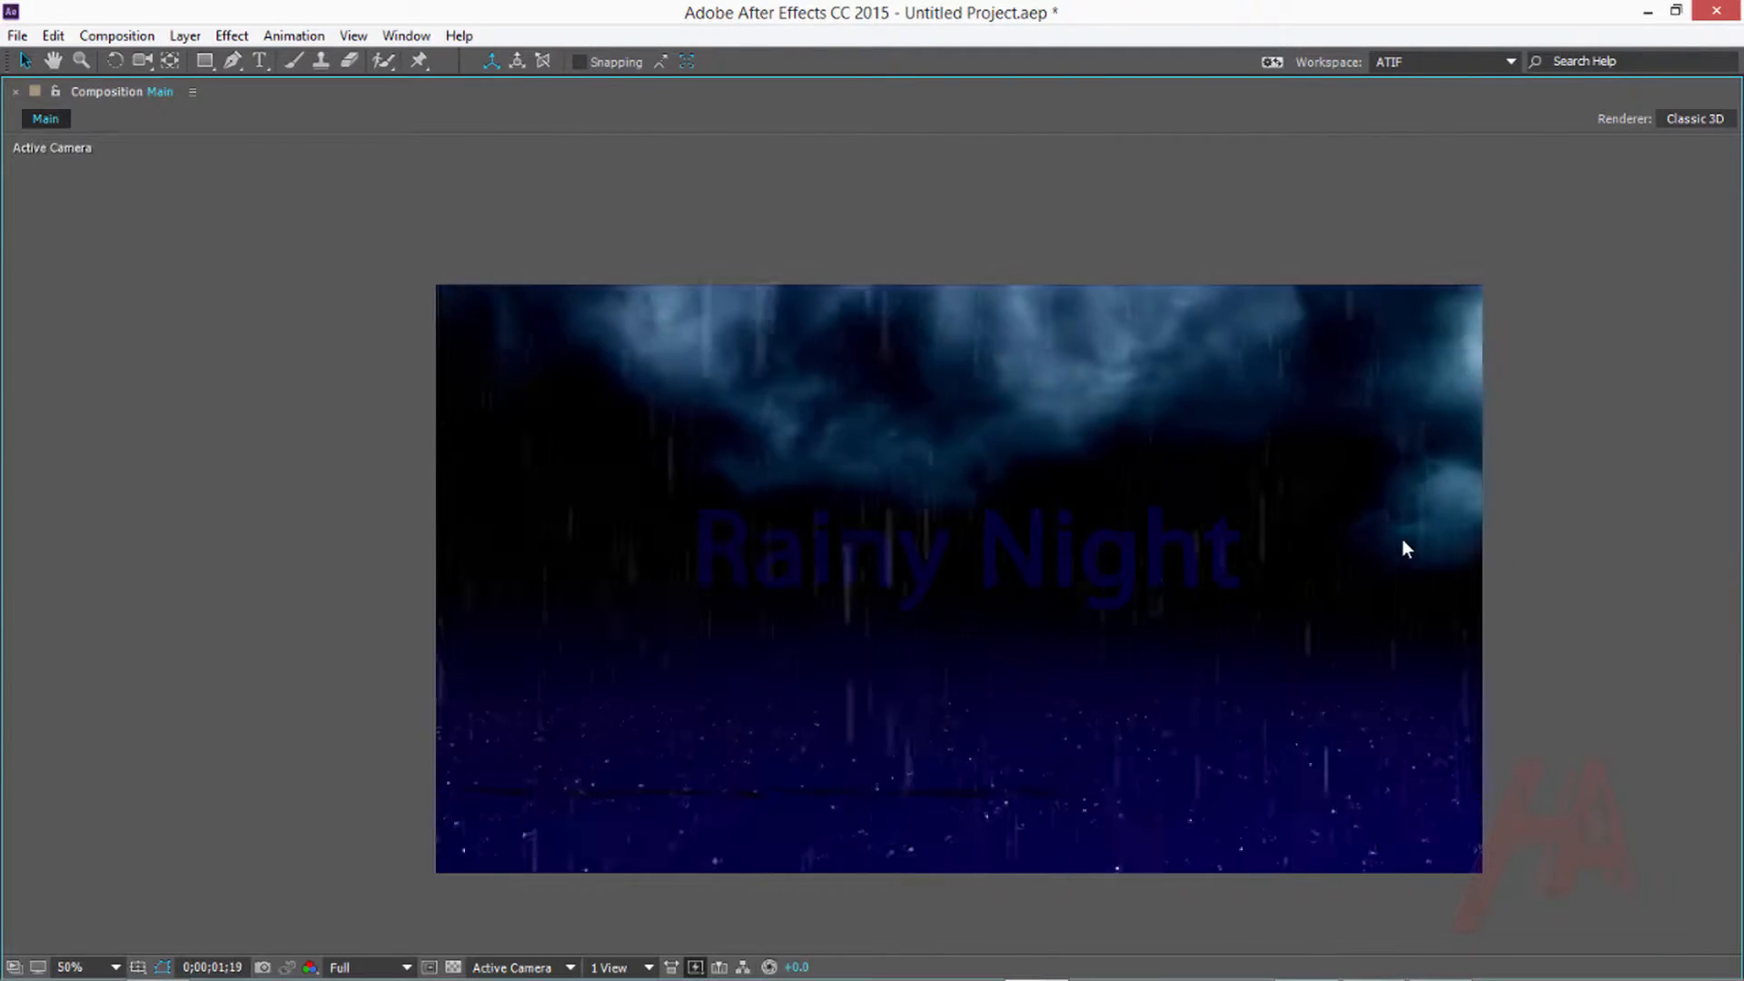
key("space")
key("grave")
Select the second Origin and Direction keyframes and play the lightning flash again in the enlarged view
left_click_drag(728, 752, 673, 792)
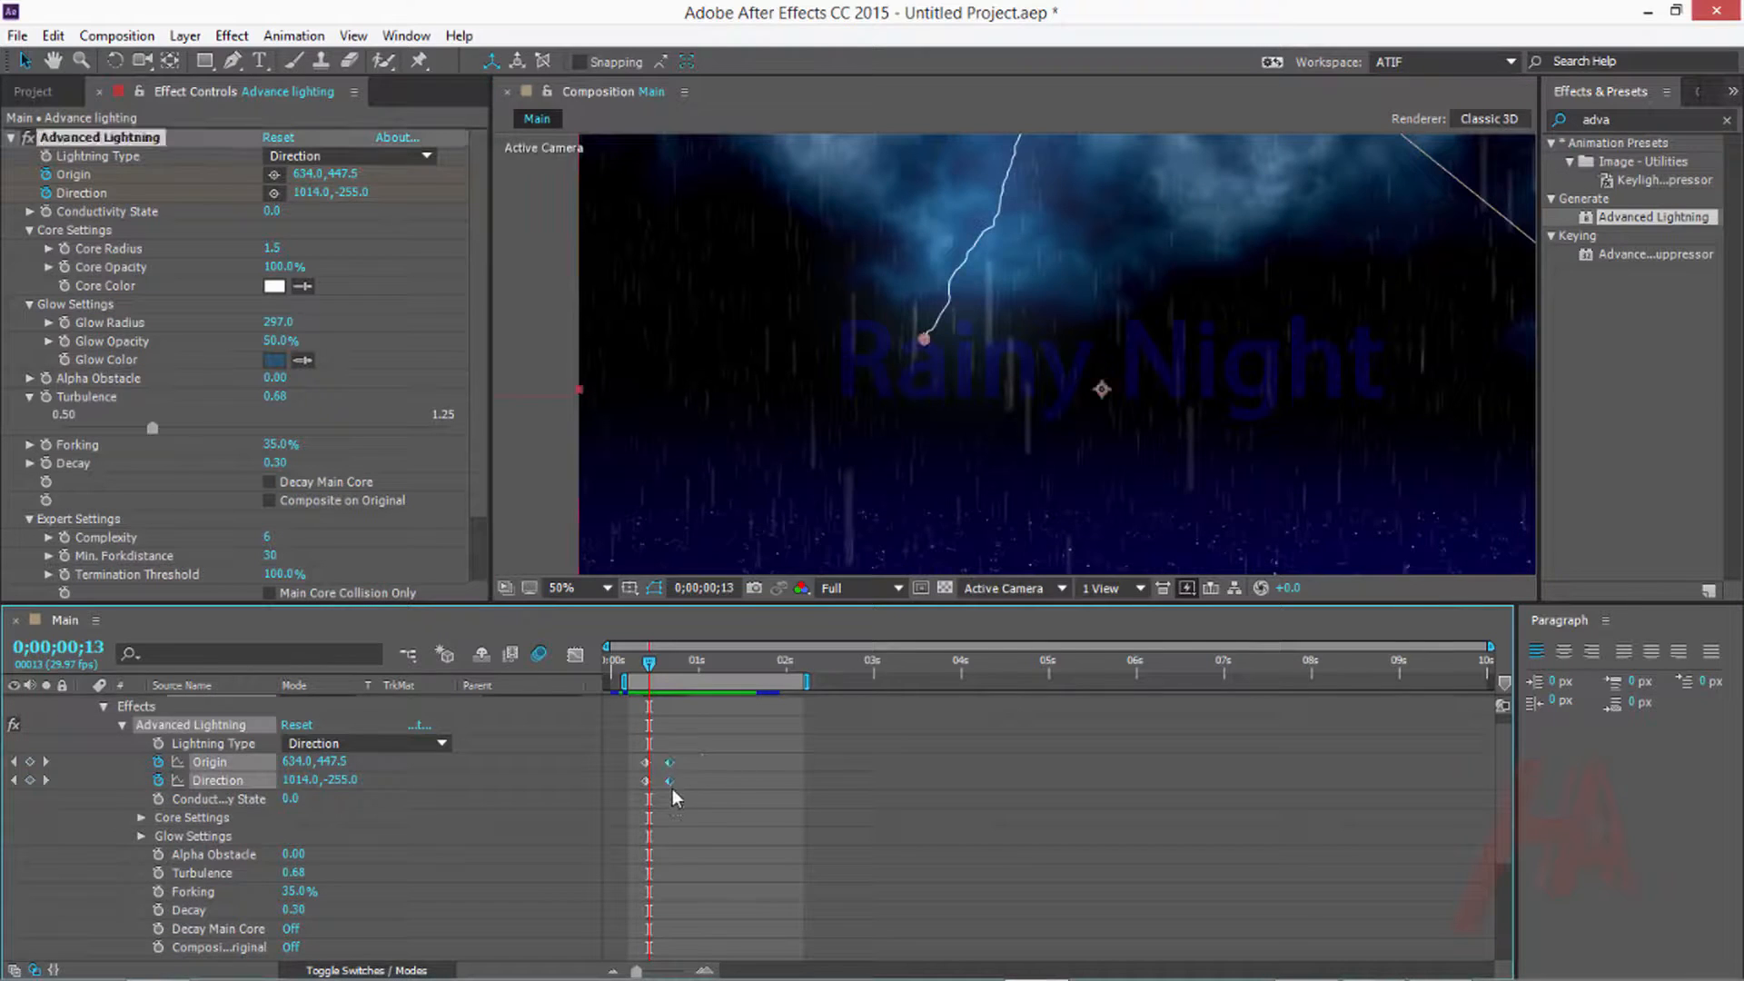
key("space")
key("grave")
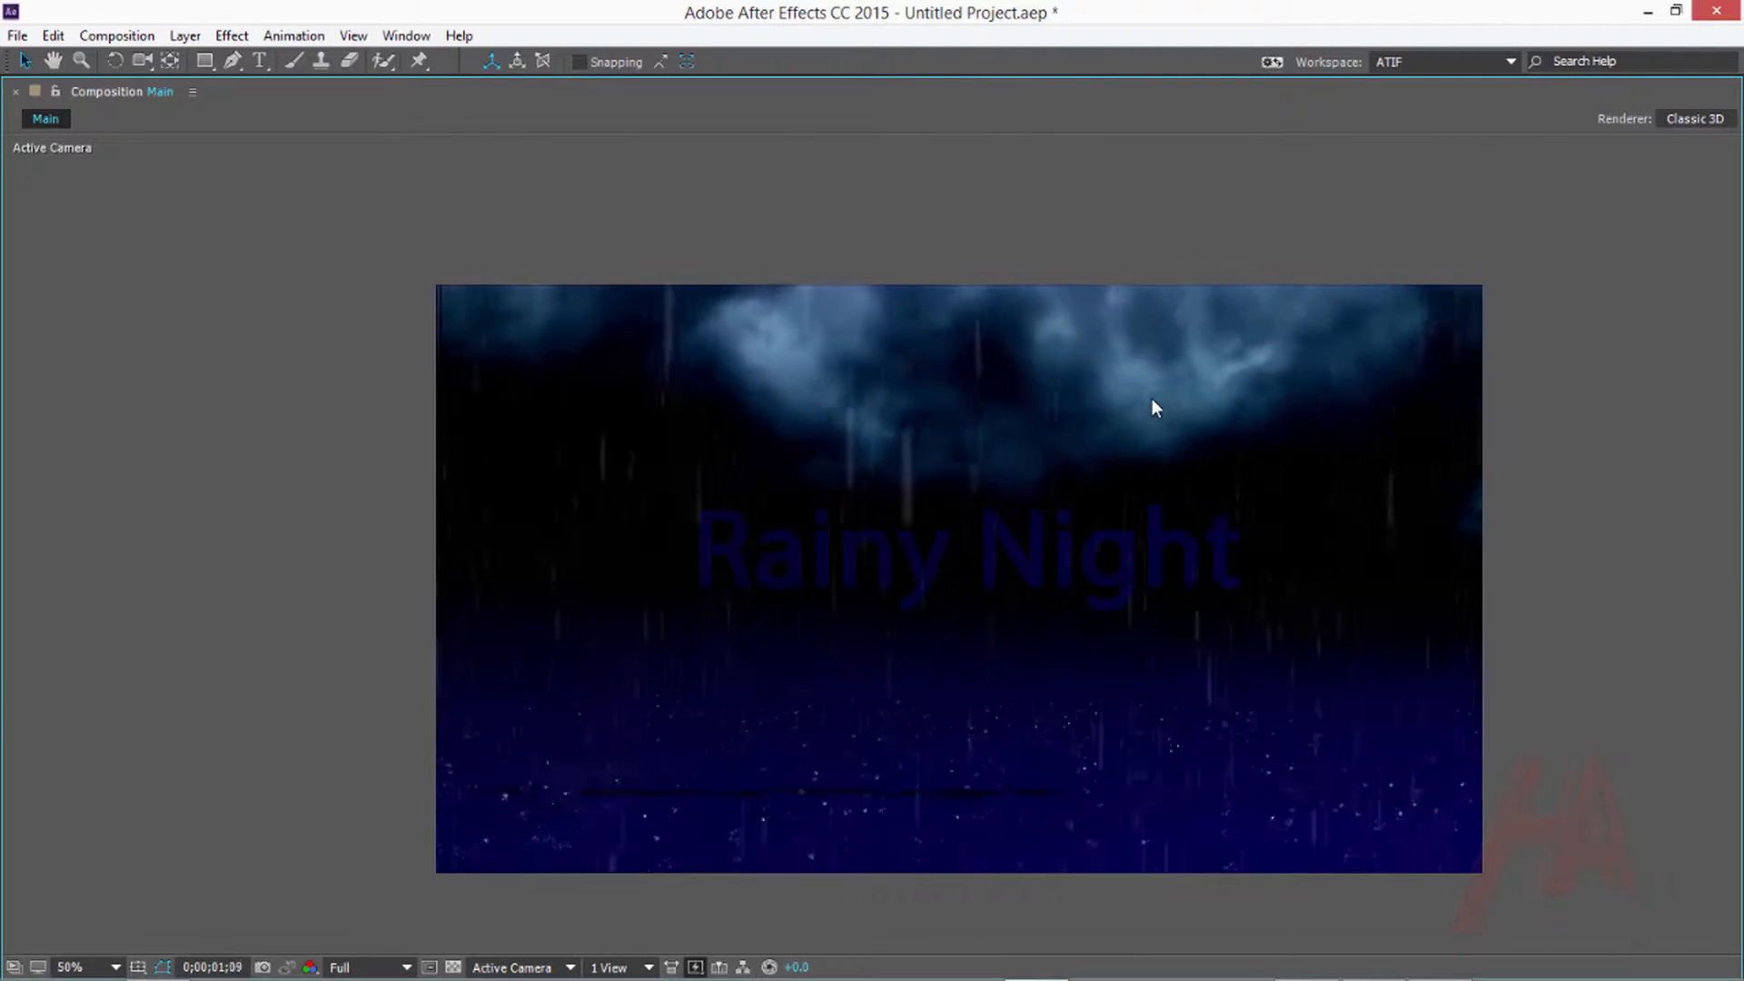
Trim the end of the lightning layer to just after its second keyframes, at about 0;00;00;17
key("grave")
scroll(745, 759, "up", 1)
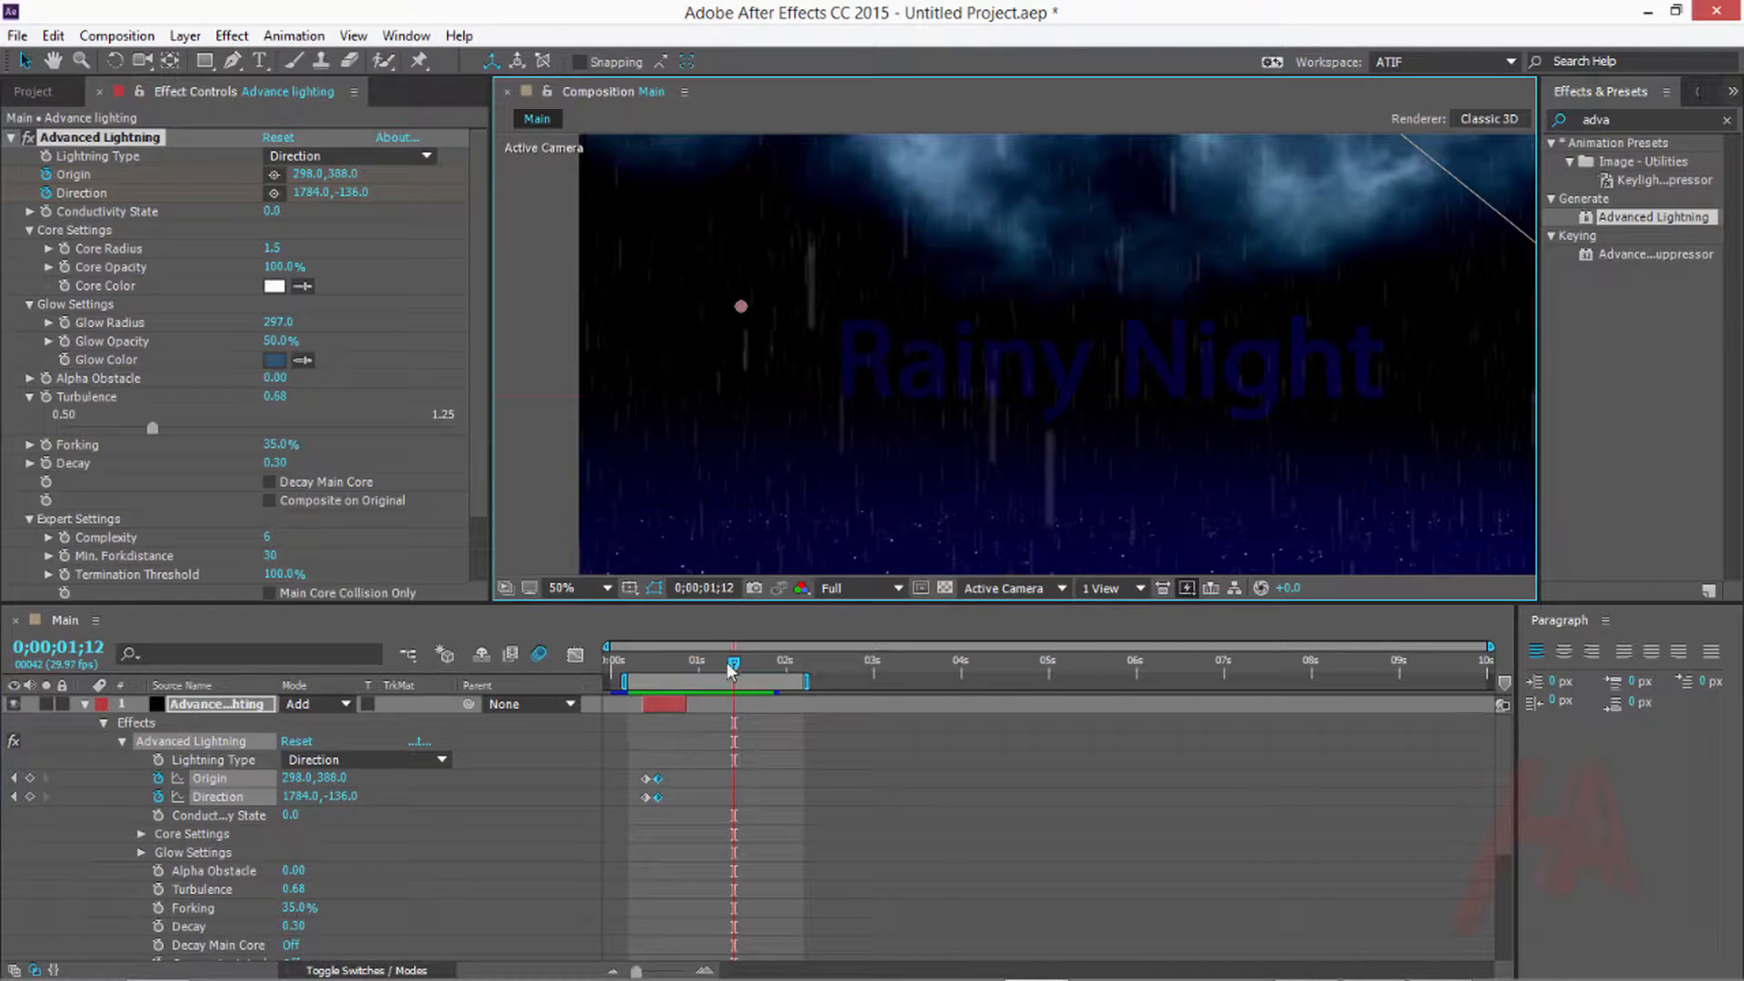
left_click_drag(726, 662, 654, 685)
key("equal")
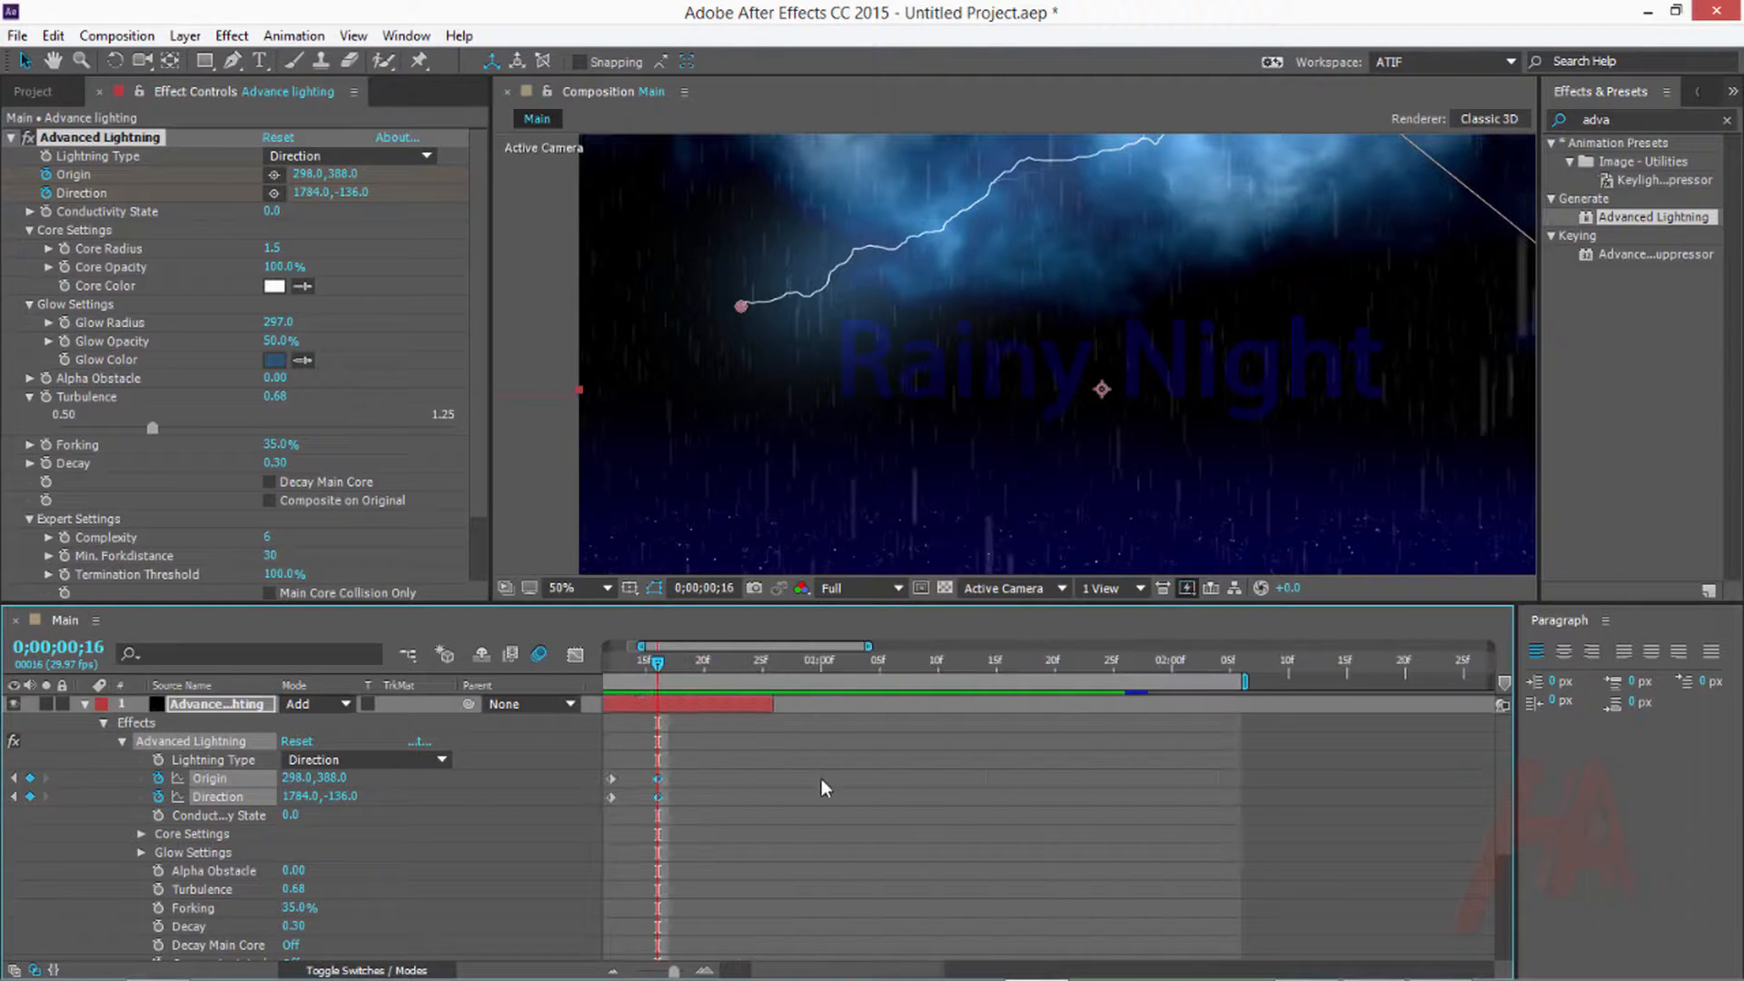
scroll(821, 778, "left", 3)
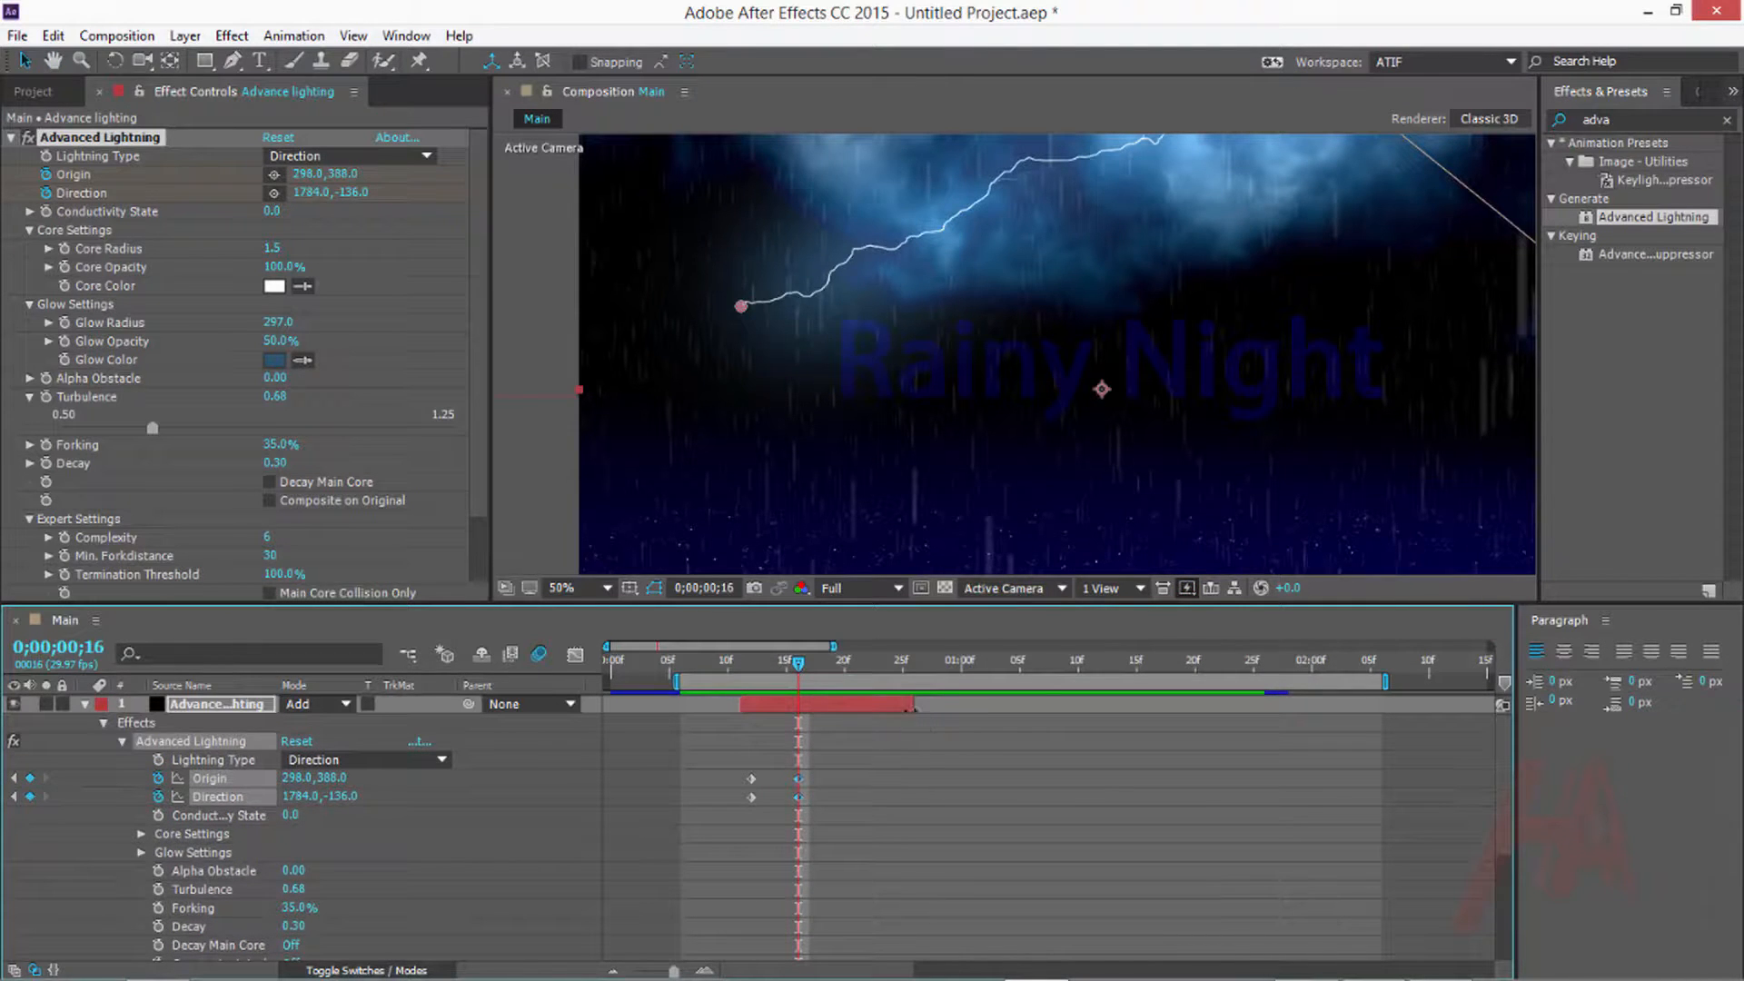
Preview the shortened lightning flash in an enlarged composition view
key("grave")
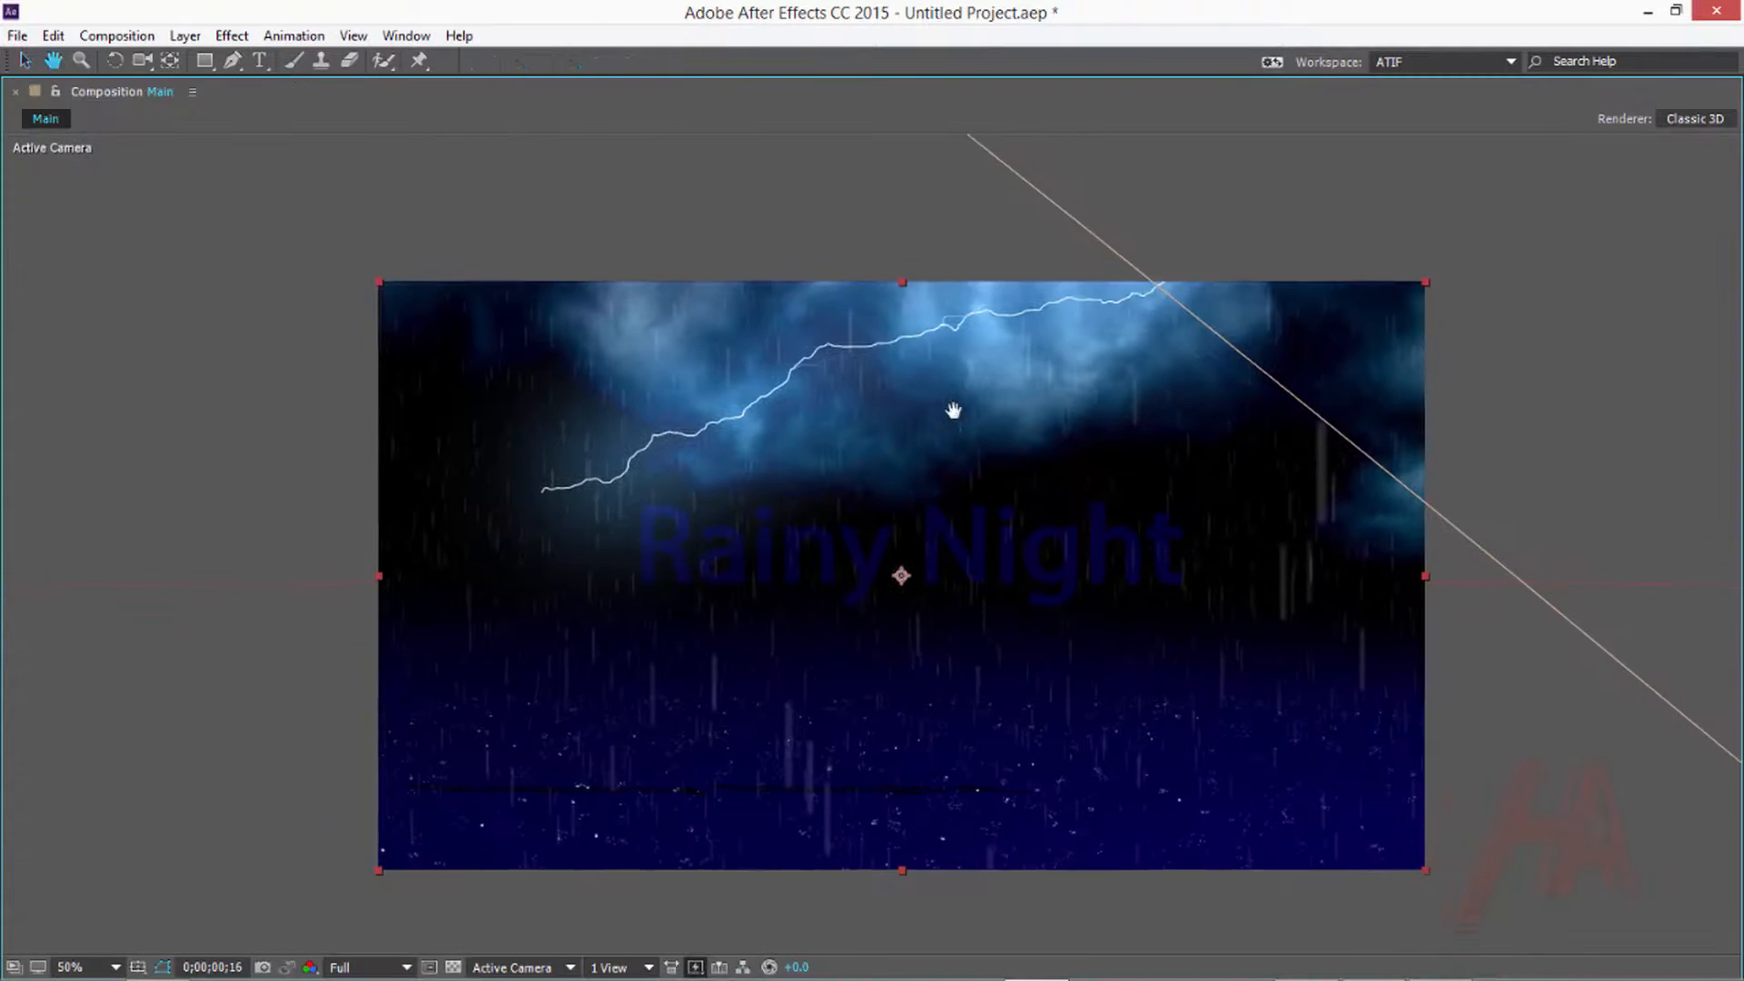
left_click(1534, 352)
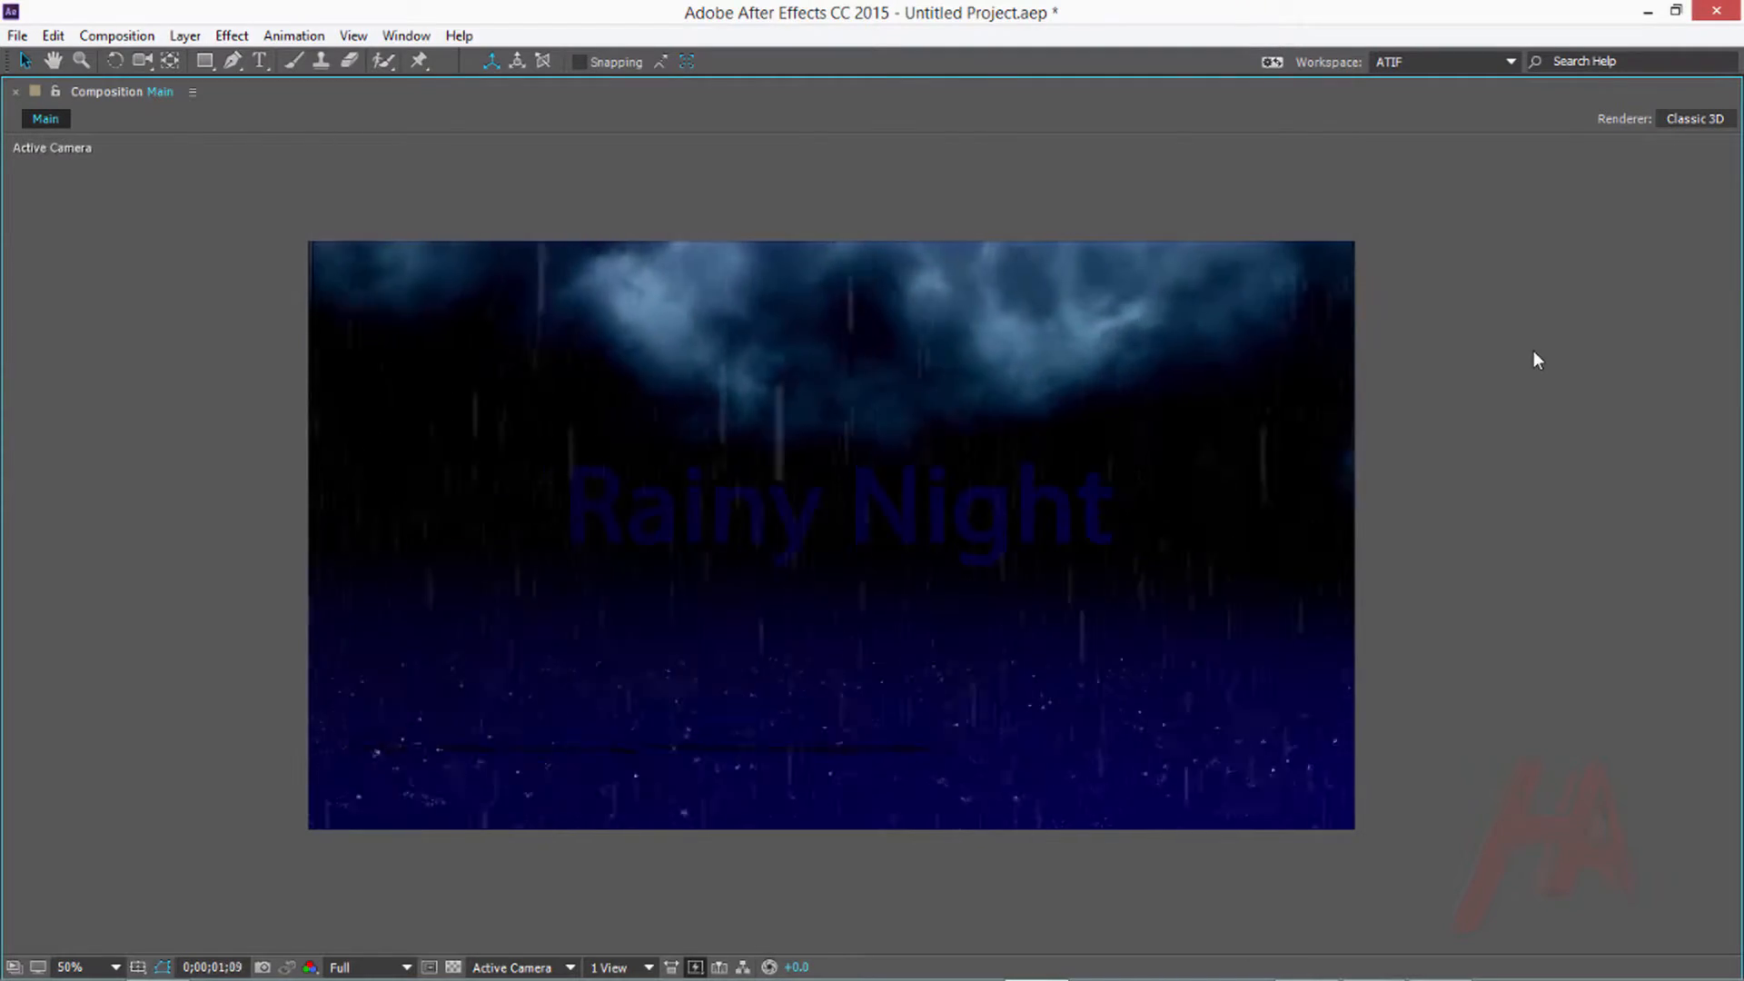
key("grave")
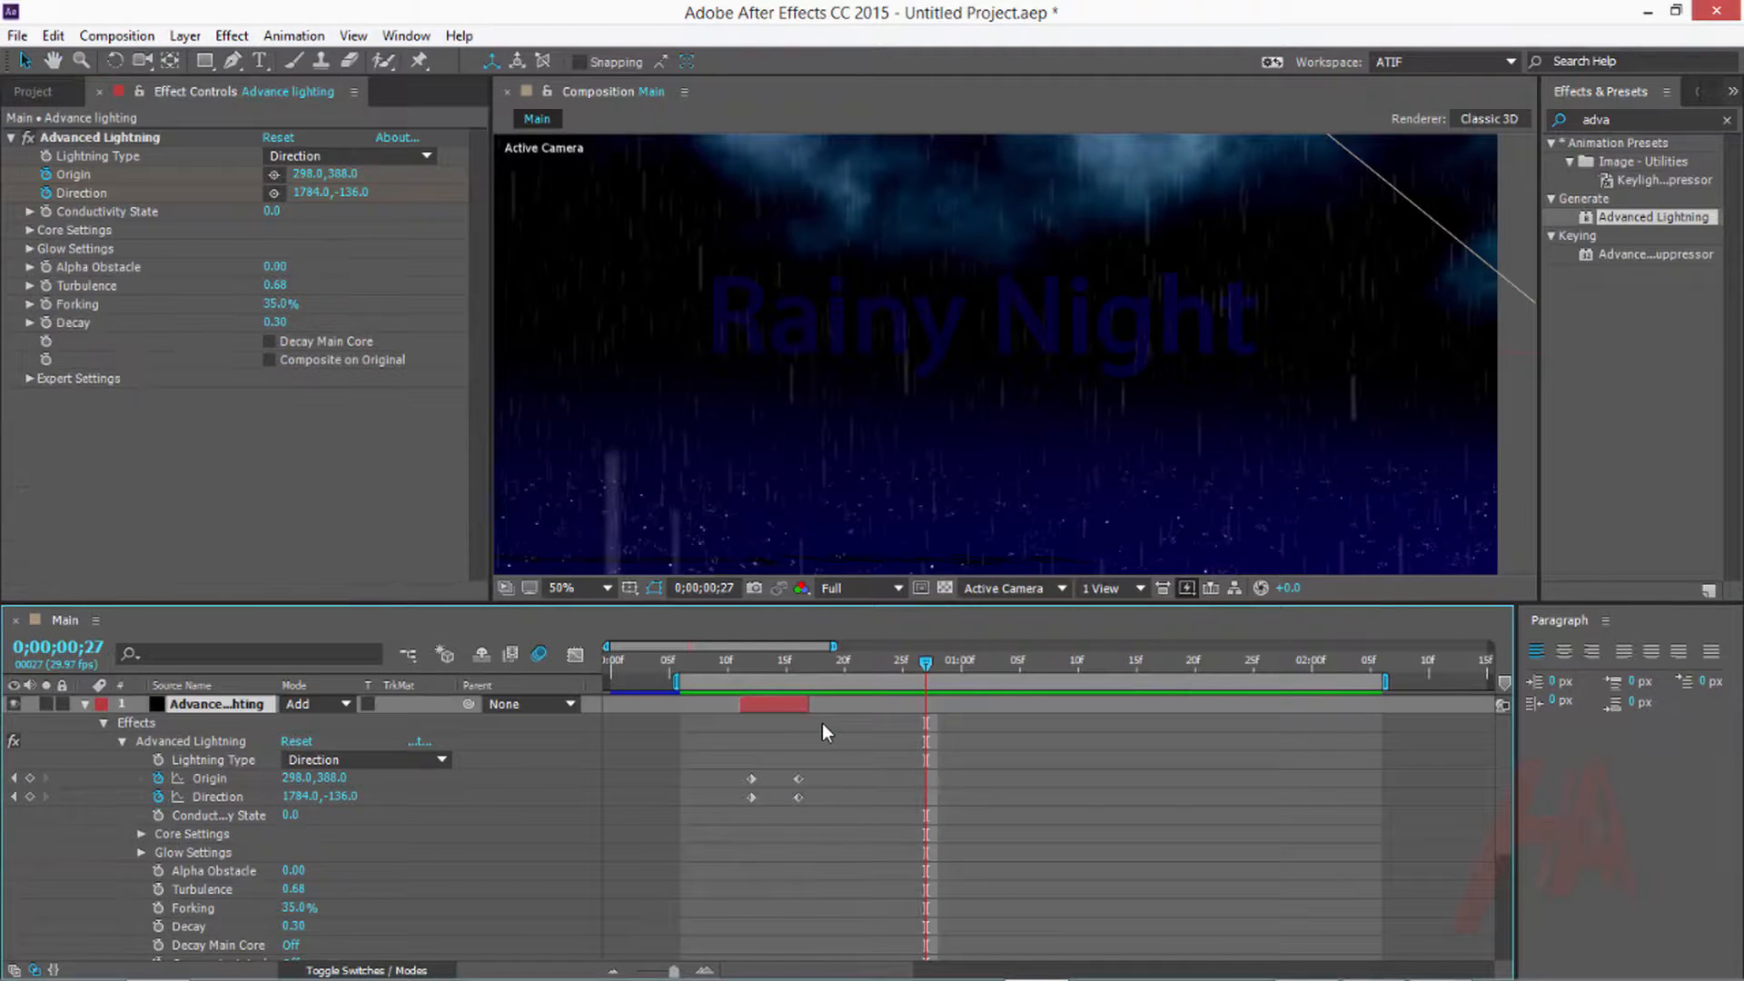
Duplicate the lightning layer and shift the copy to start at about 0;00;00;19, after the first flash ends
key("ctrl+d")
scroll(952, 407, "down", 2)
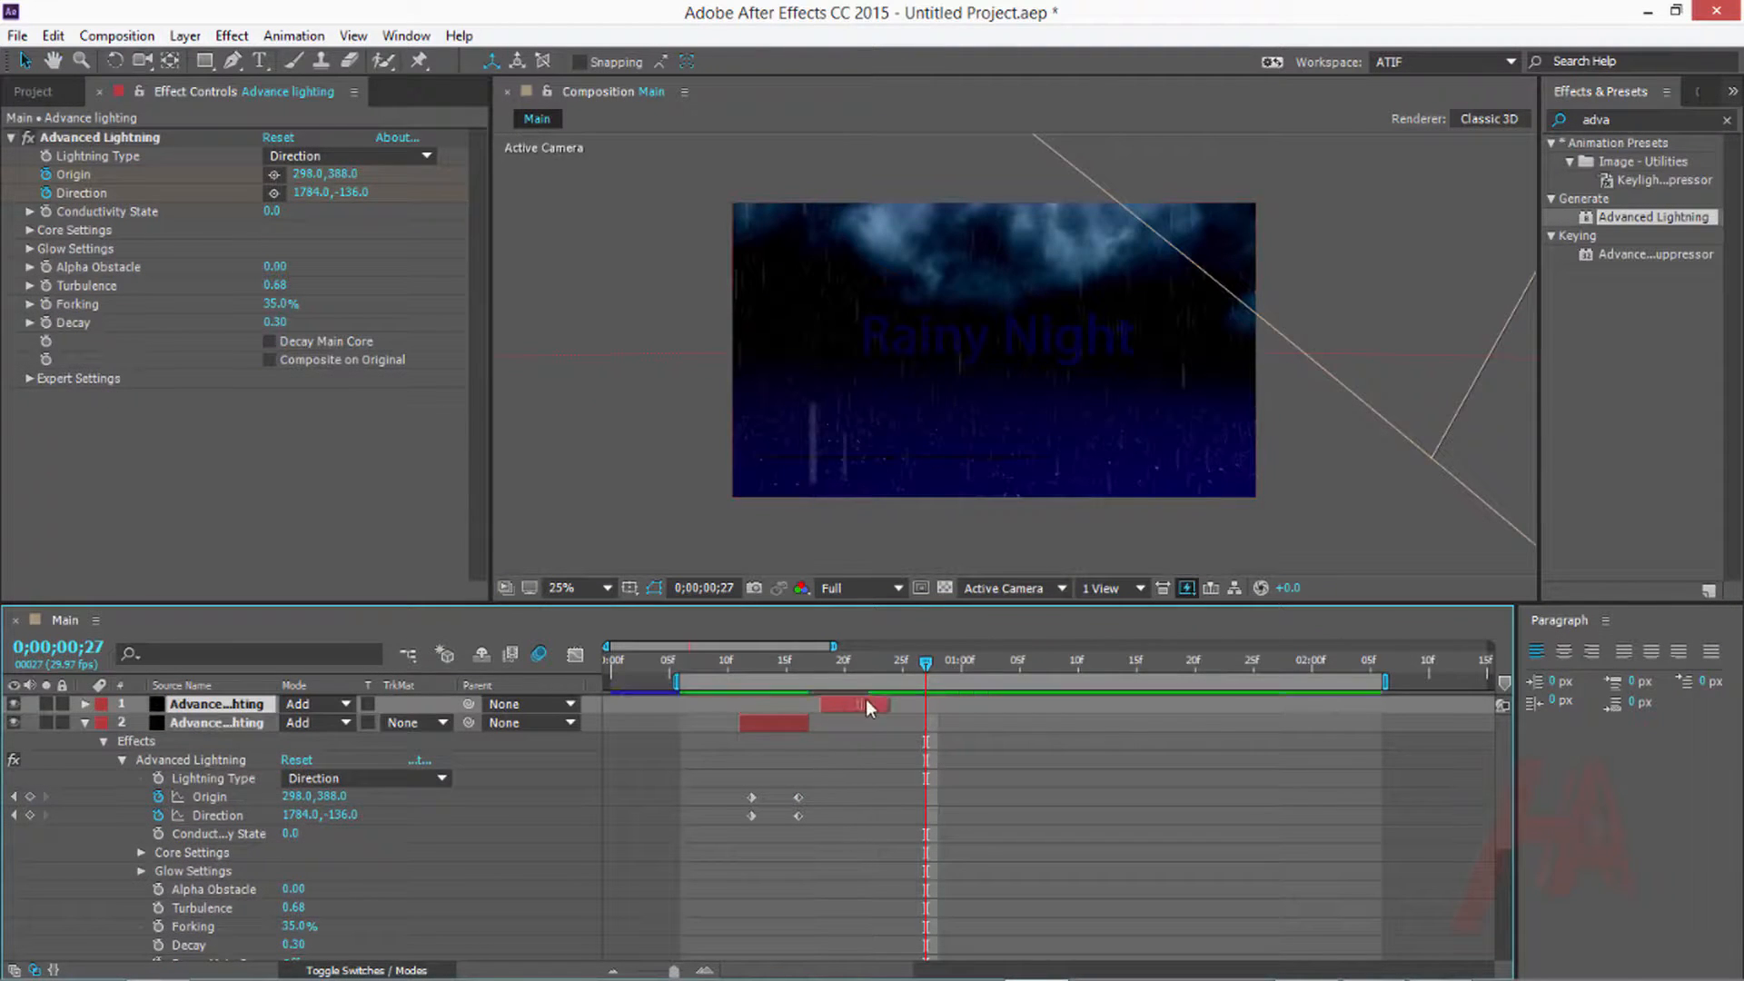
mouse_move(867, 707)
left_mouse_down()
mouse_move(969, 713)
mouse_move(839, 707)
left_mouse_up()
left_click(855, 663)
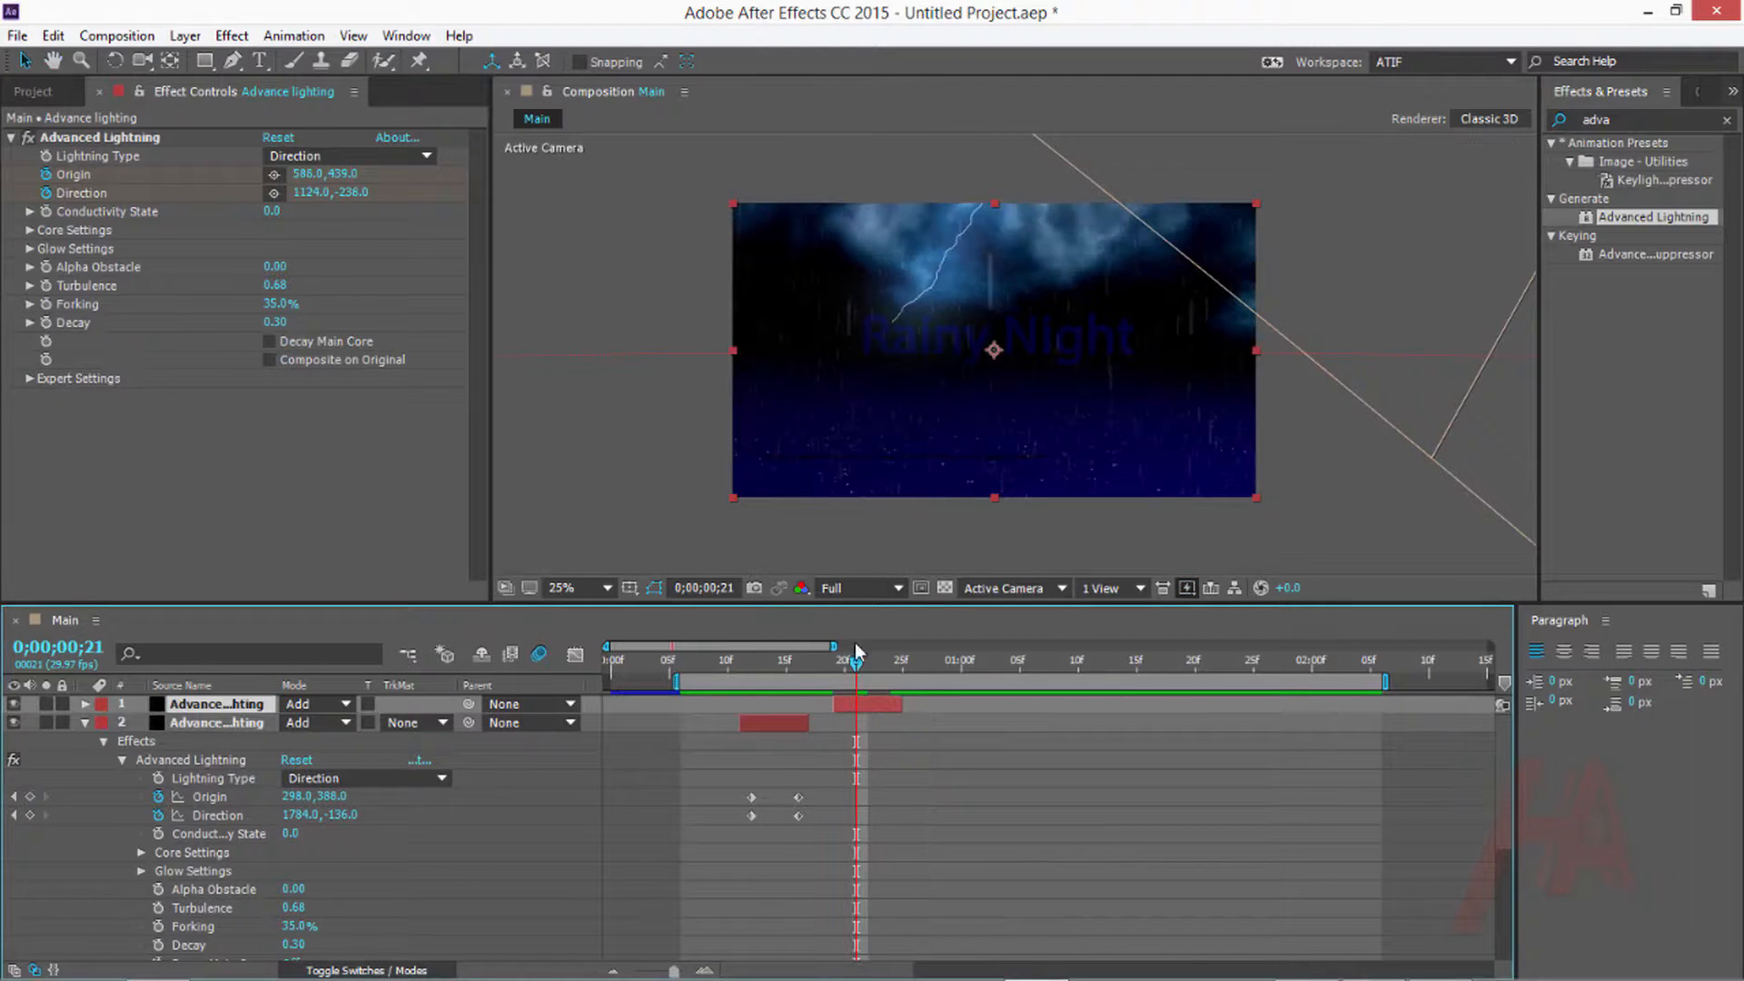
On the duplicate's second keyframes at 0;00;00;24, set Origin to about 1930, 352 and Direction to about 1144, -44
key("u")
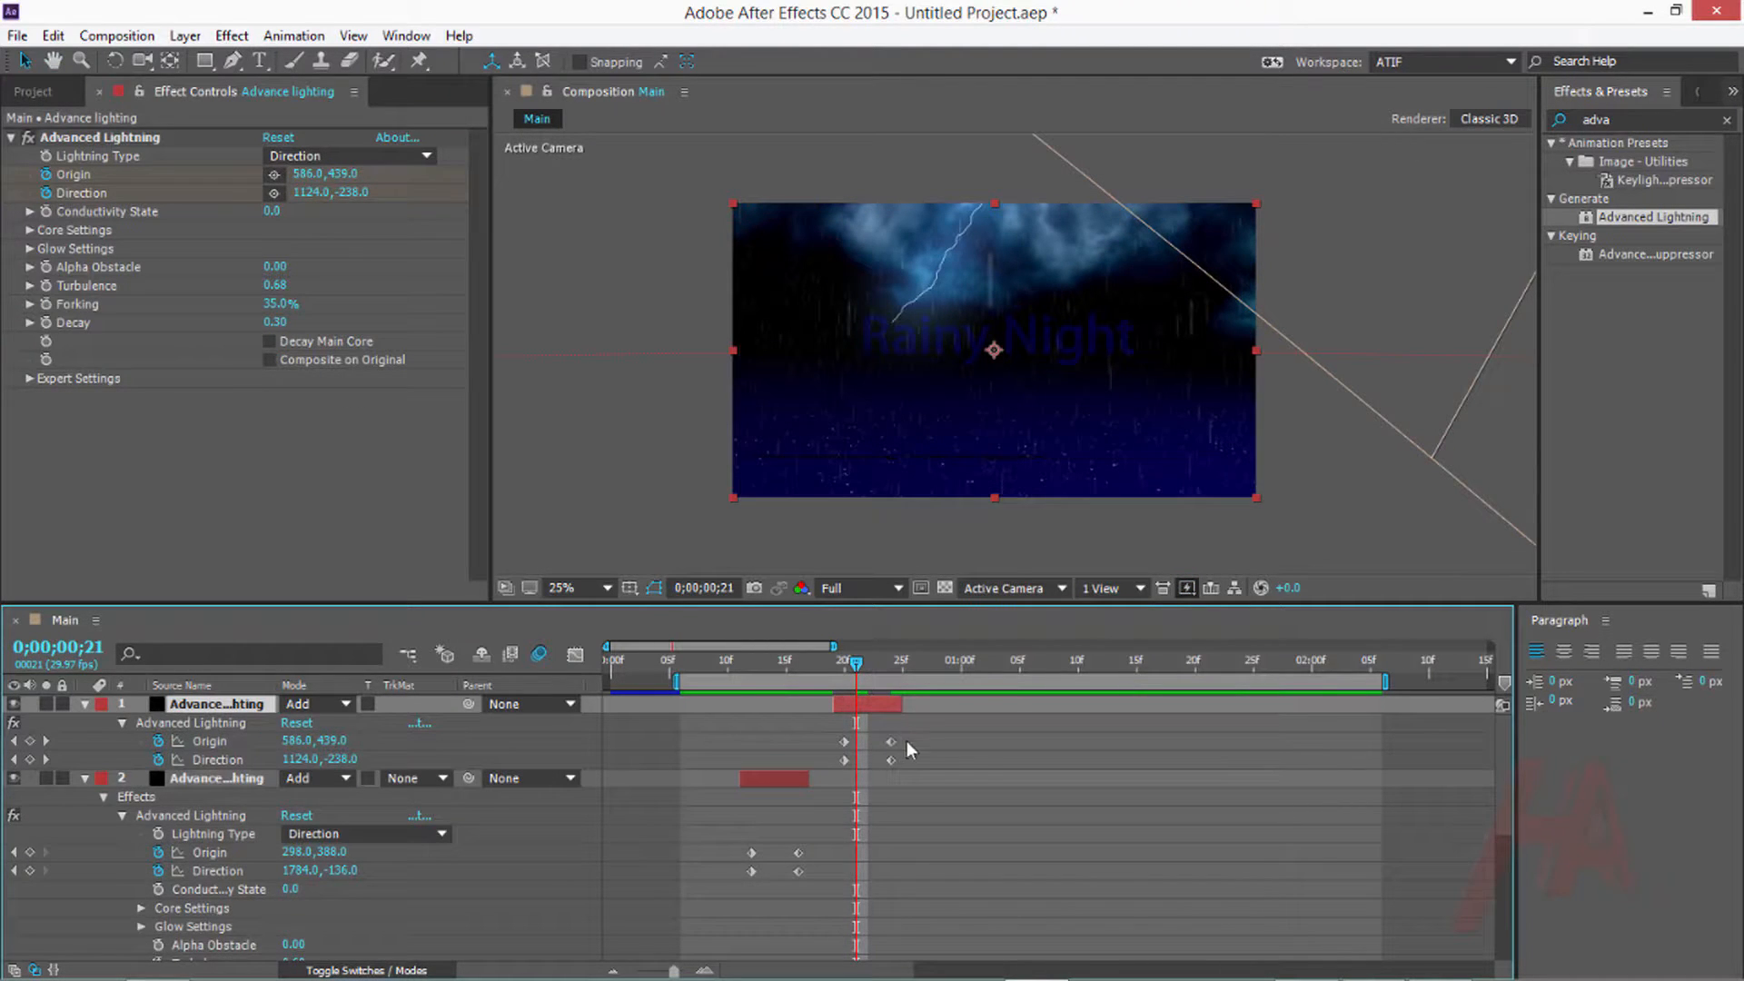
key("=")
left_click_drag(857, 665, 927, 663)
left_click(150, 141)
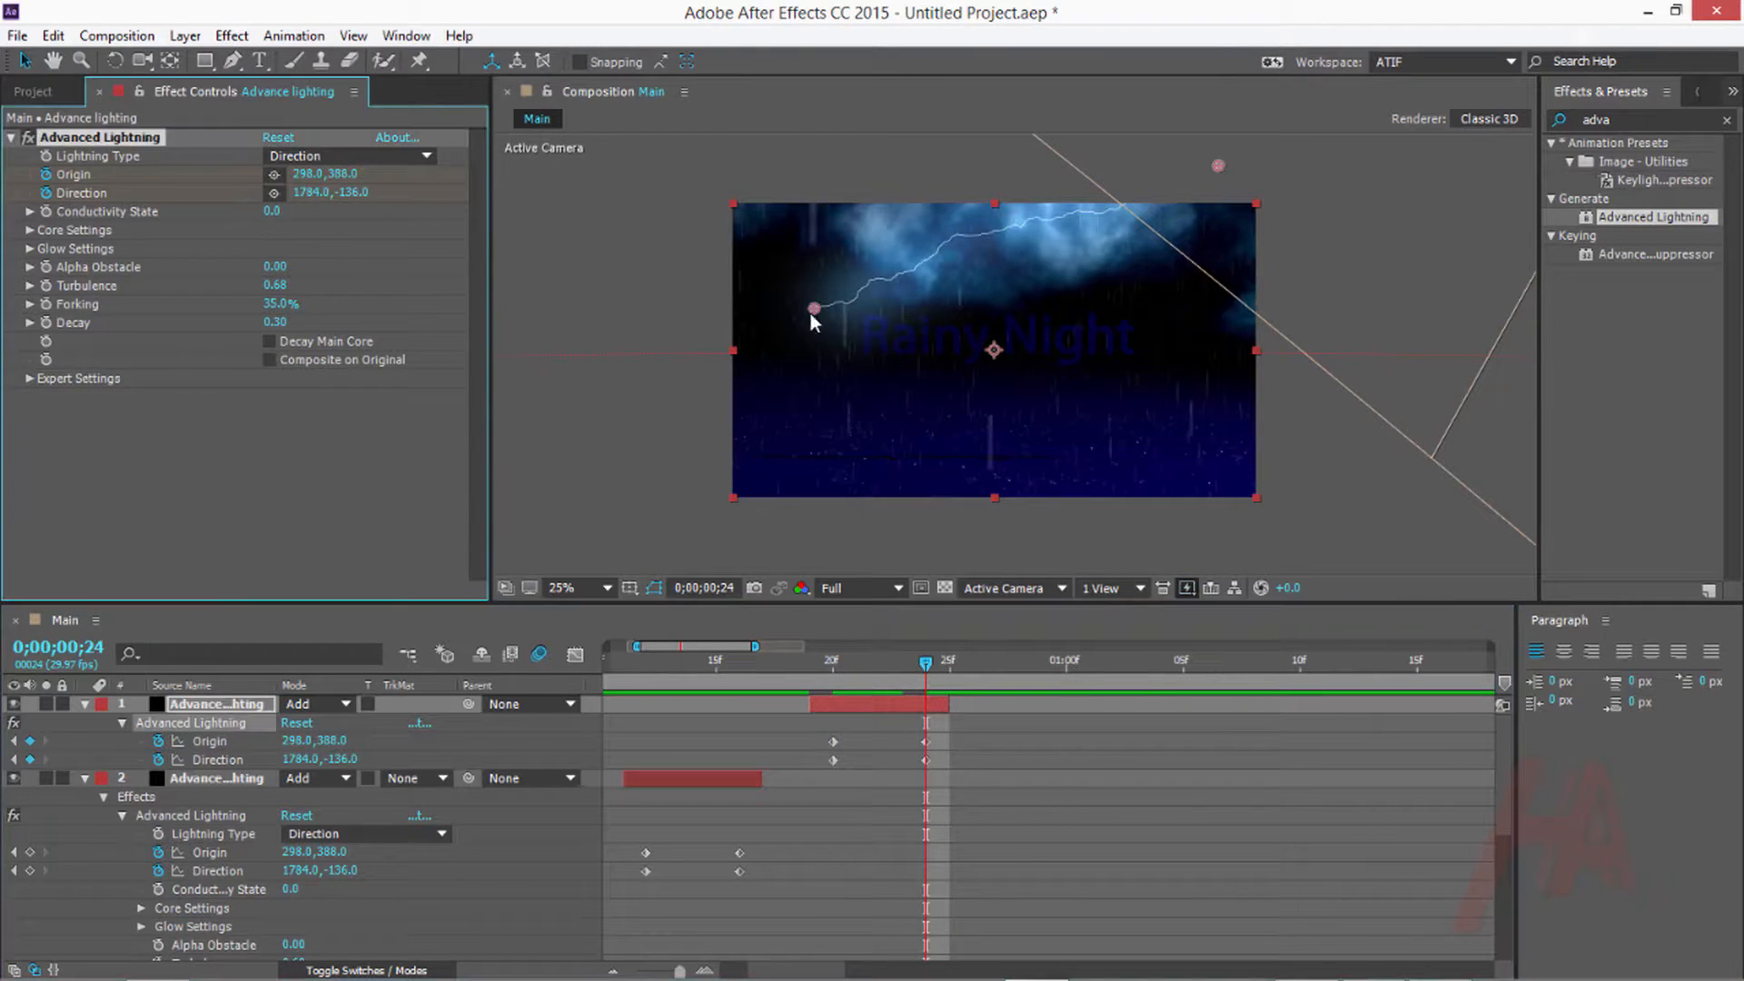
left_click_drag(814, 308, 1283, 404)
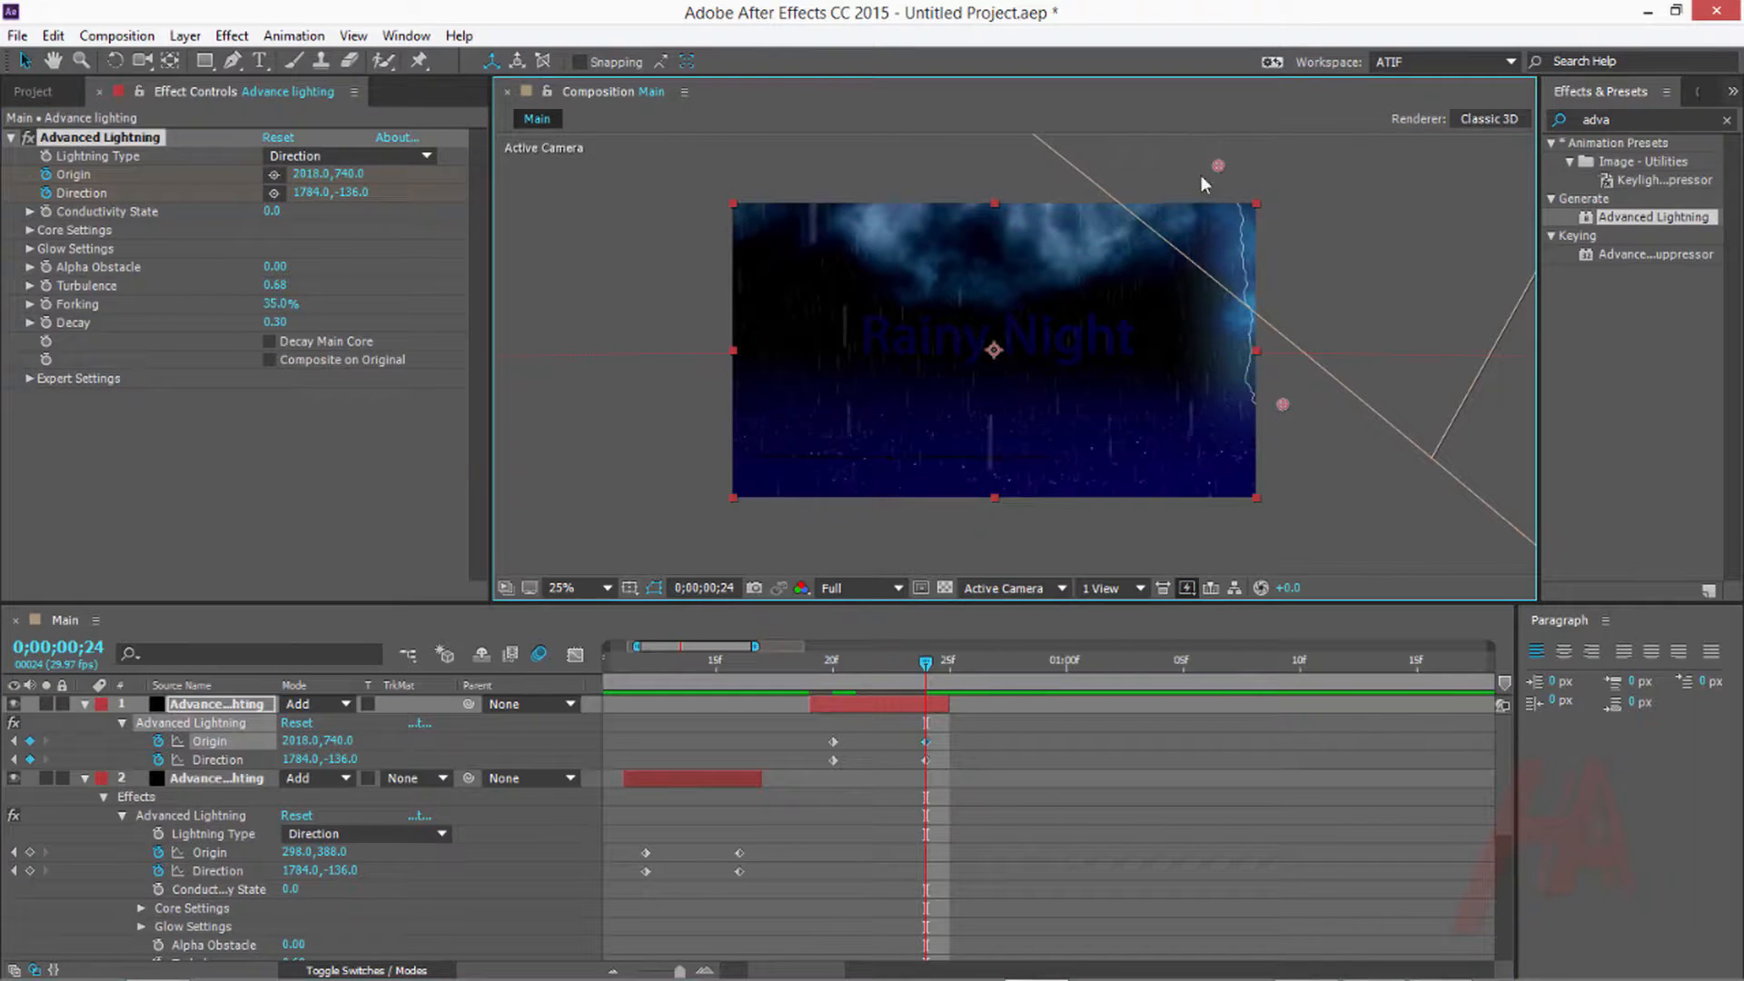
left_click_drag(1218, 166, 1046, 195)
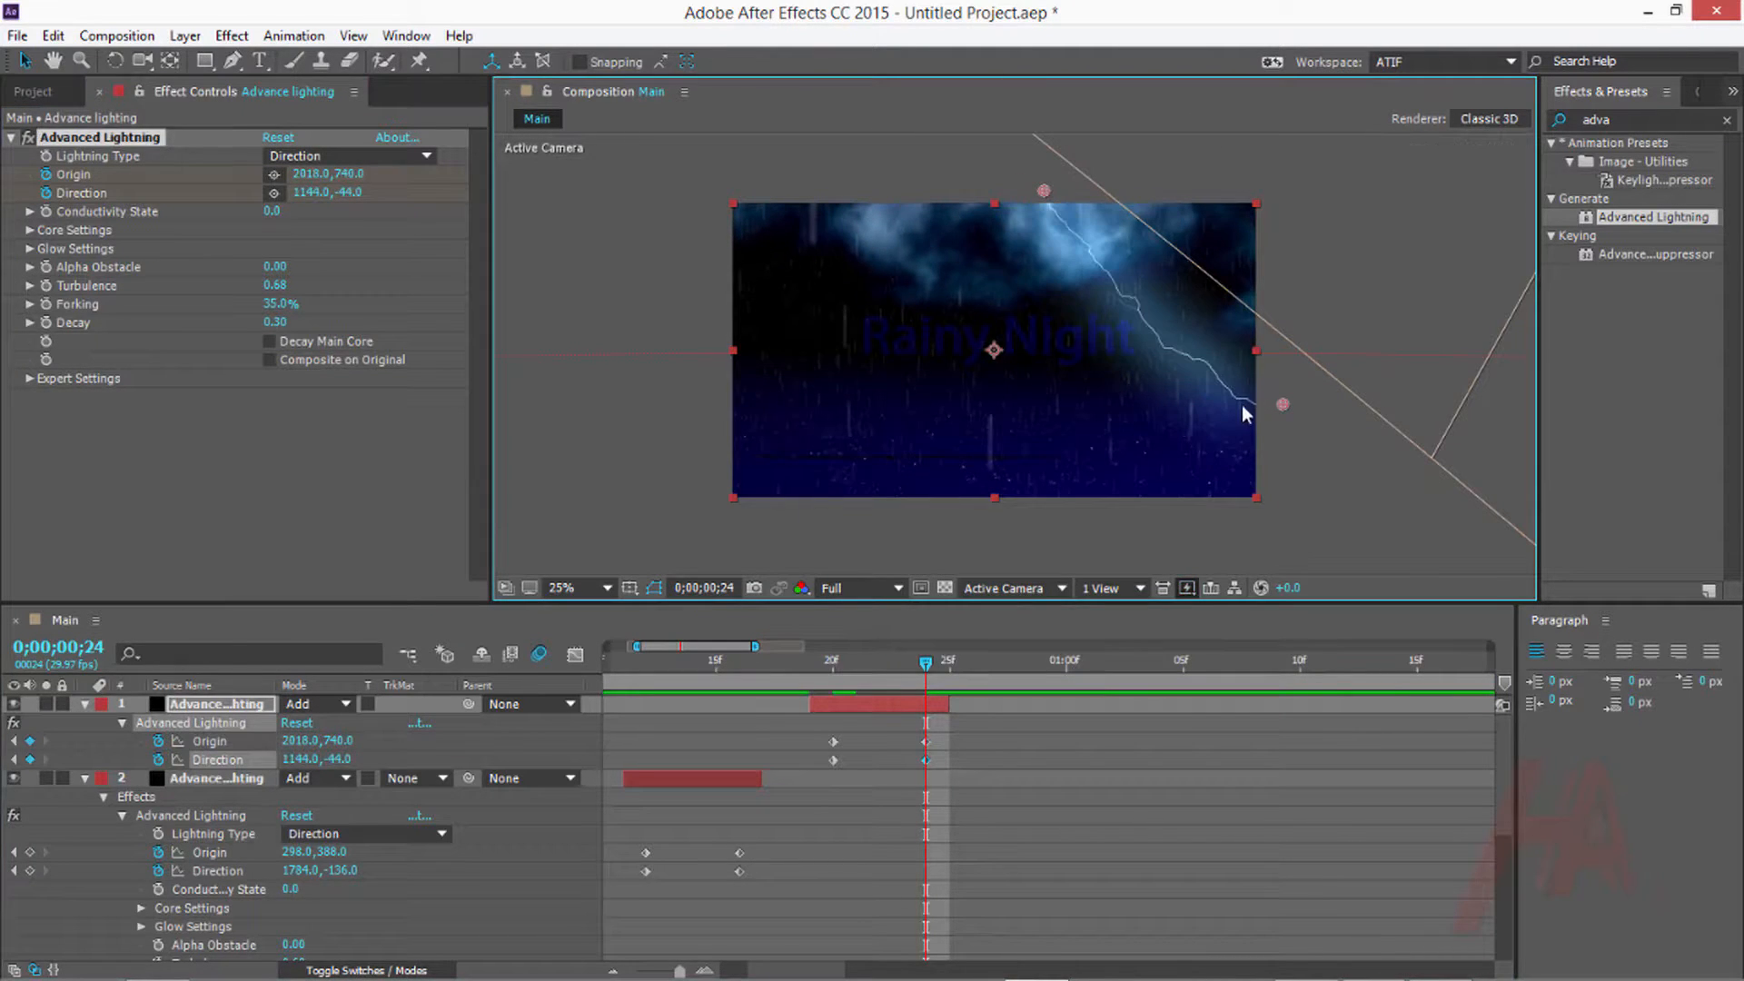
left_click_drag(1281, 408, 1260, 305)
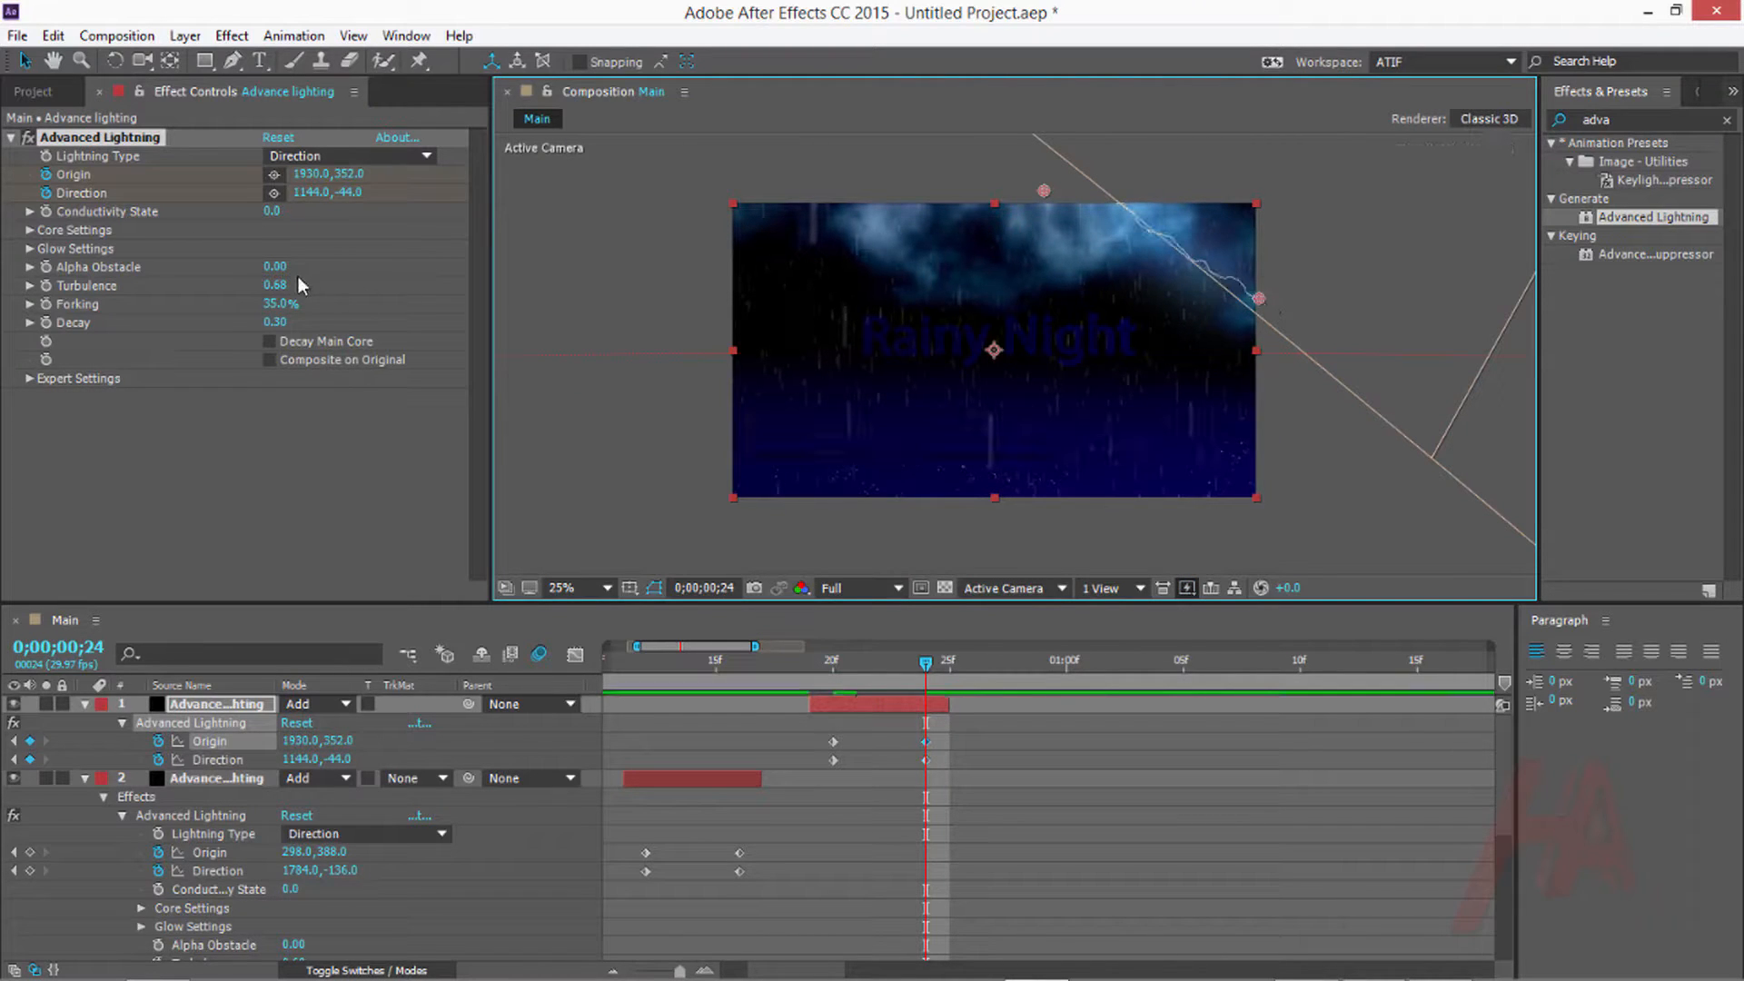
Set the duplicate lightning's Glow Radius to 388.5 and Glow Opacity to 72%
left_click(31, 249)
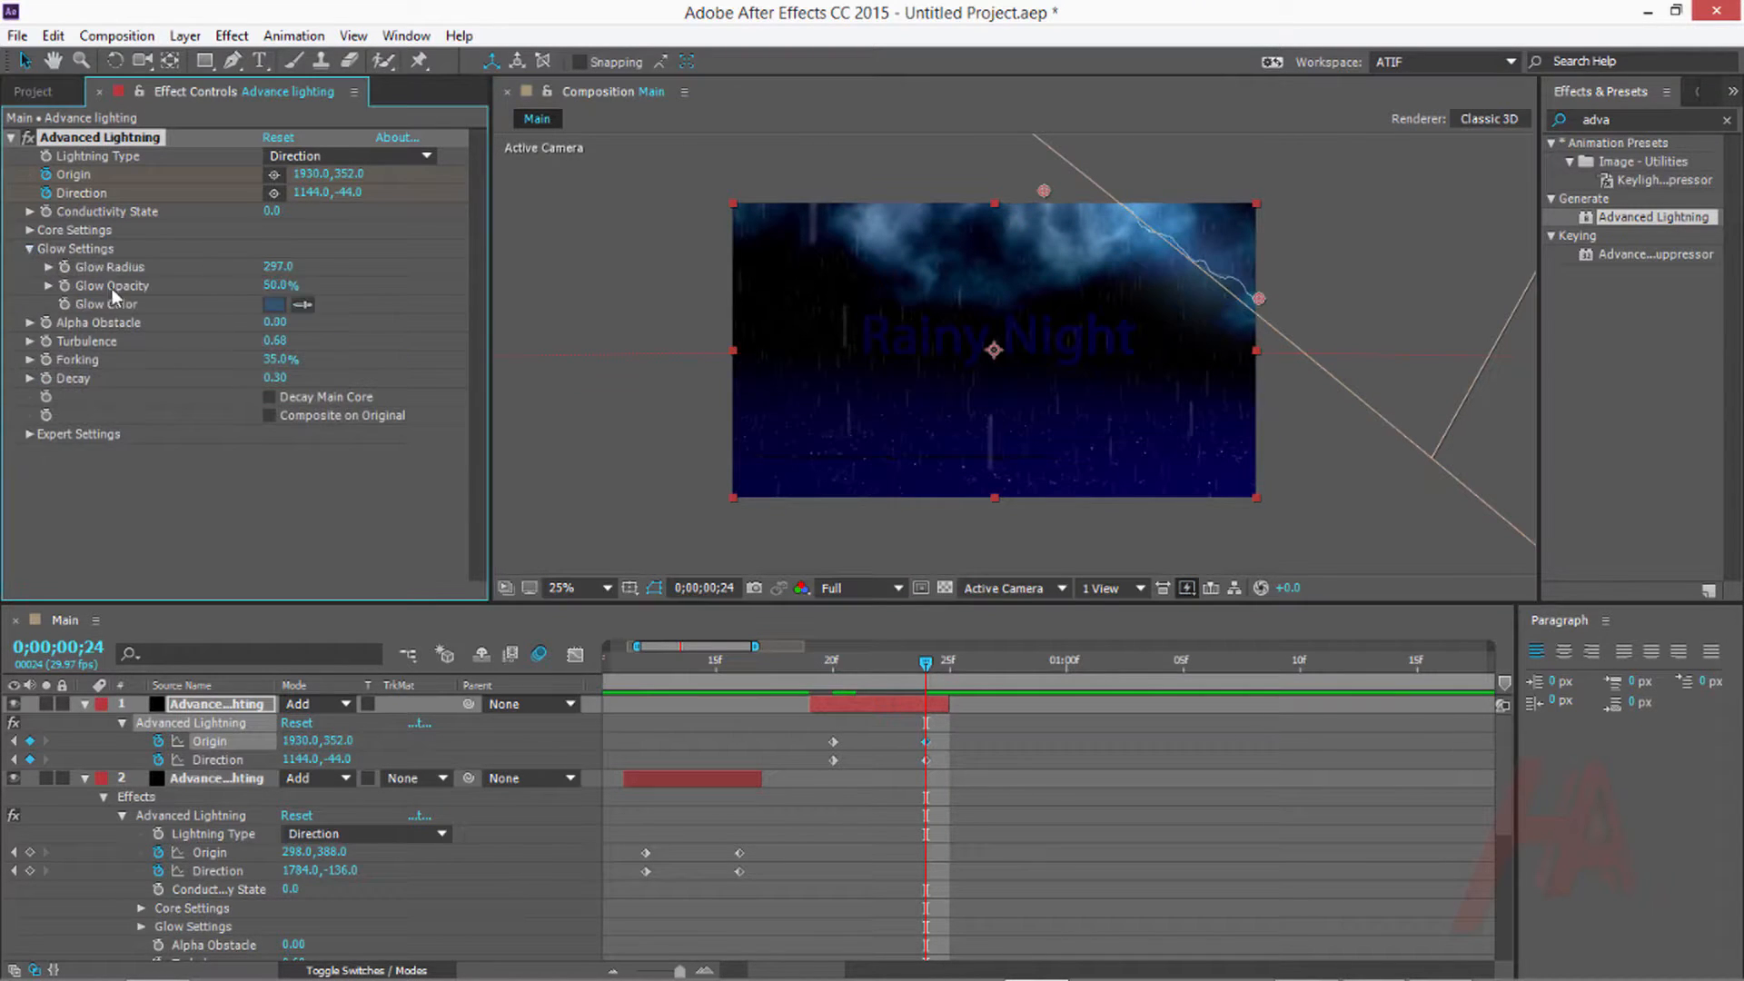
mouse_move(278, 273)
left_mouse_down()
mouse_move(299, 272)
mouse_move(263, 298)
left_mouse_up()
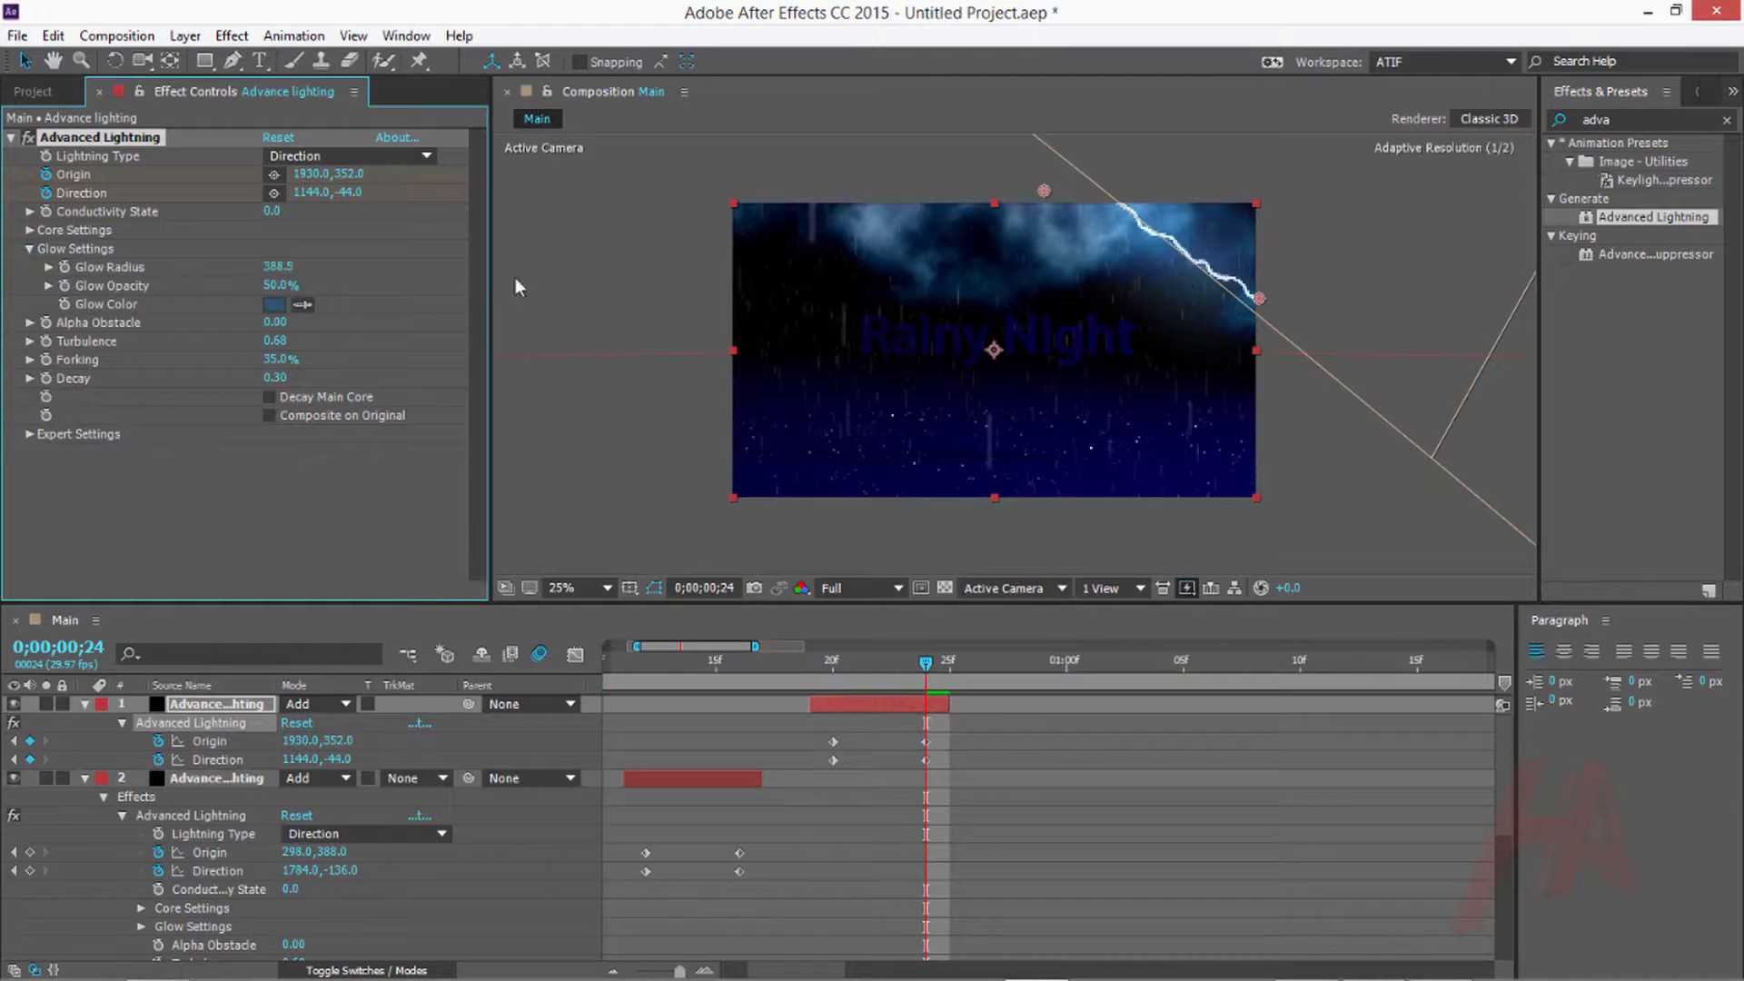
left_click_drag(559, 281, 1054, 324)
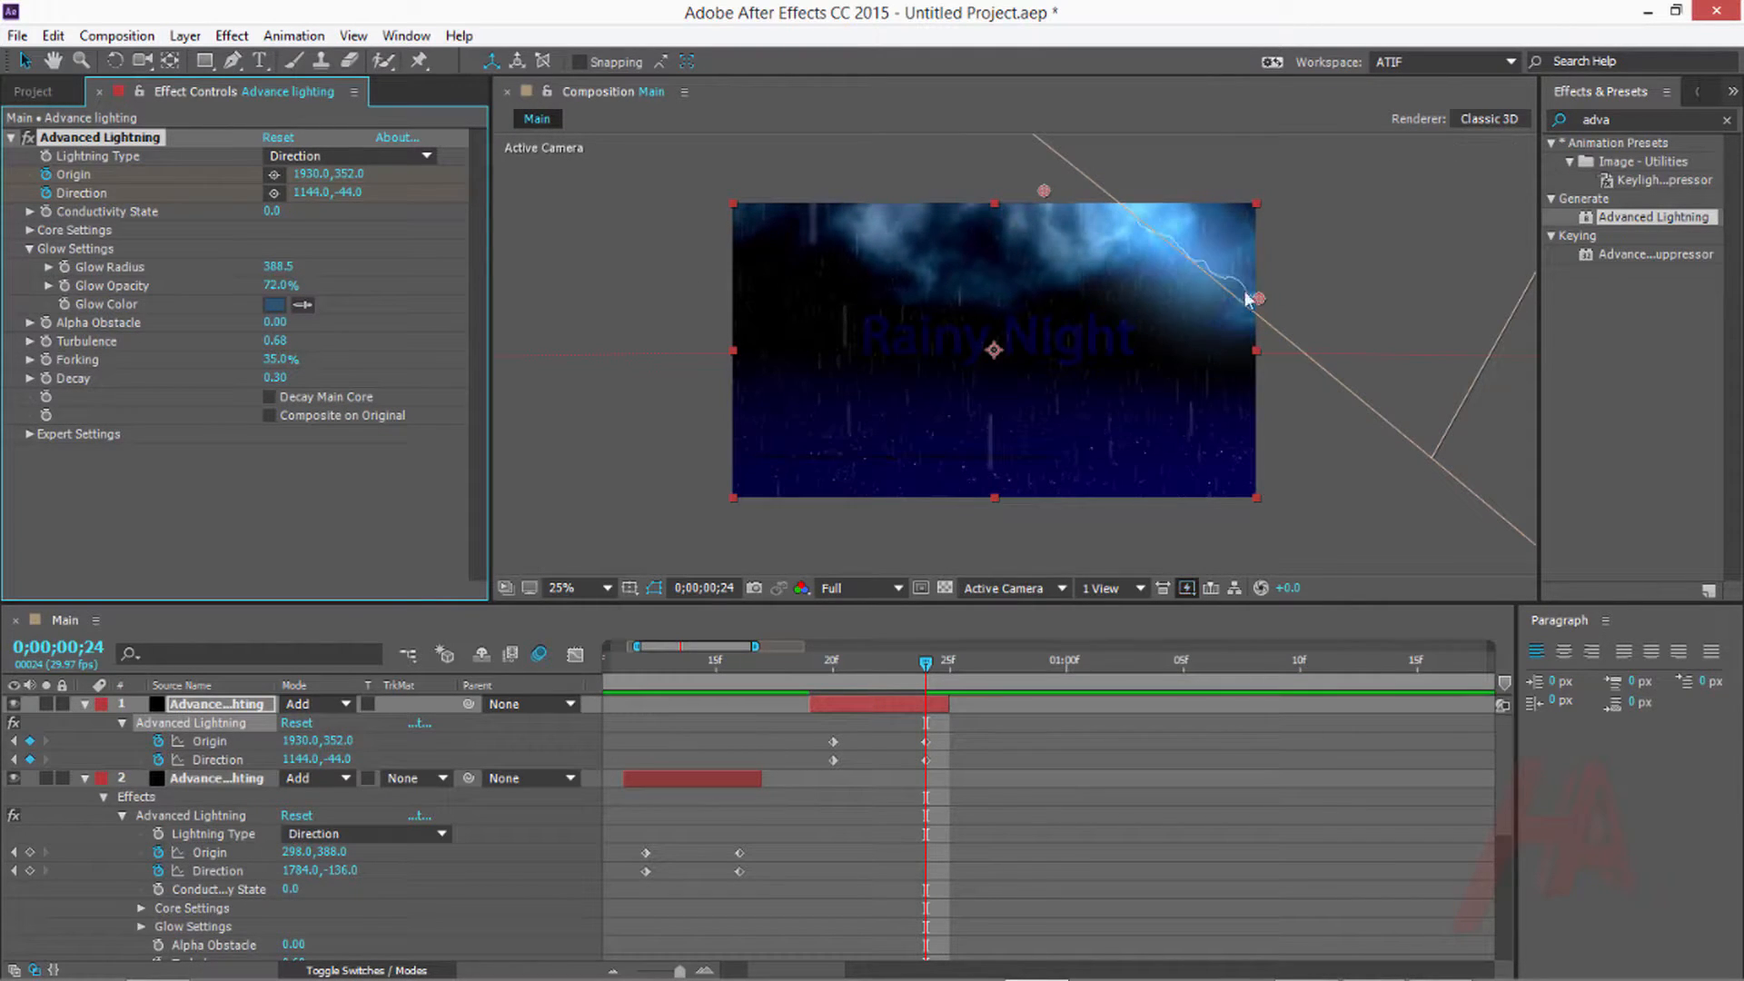
left_click(1343, 273)
End the work area at about 0;00;00;26 and preview both lightning flashes in the enlarged composition view
left_click_drag(927, 668, 971, 668)
key("grave")
scroll(1044, 436, "up", 2)
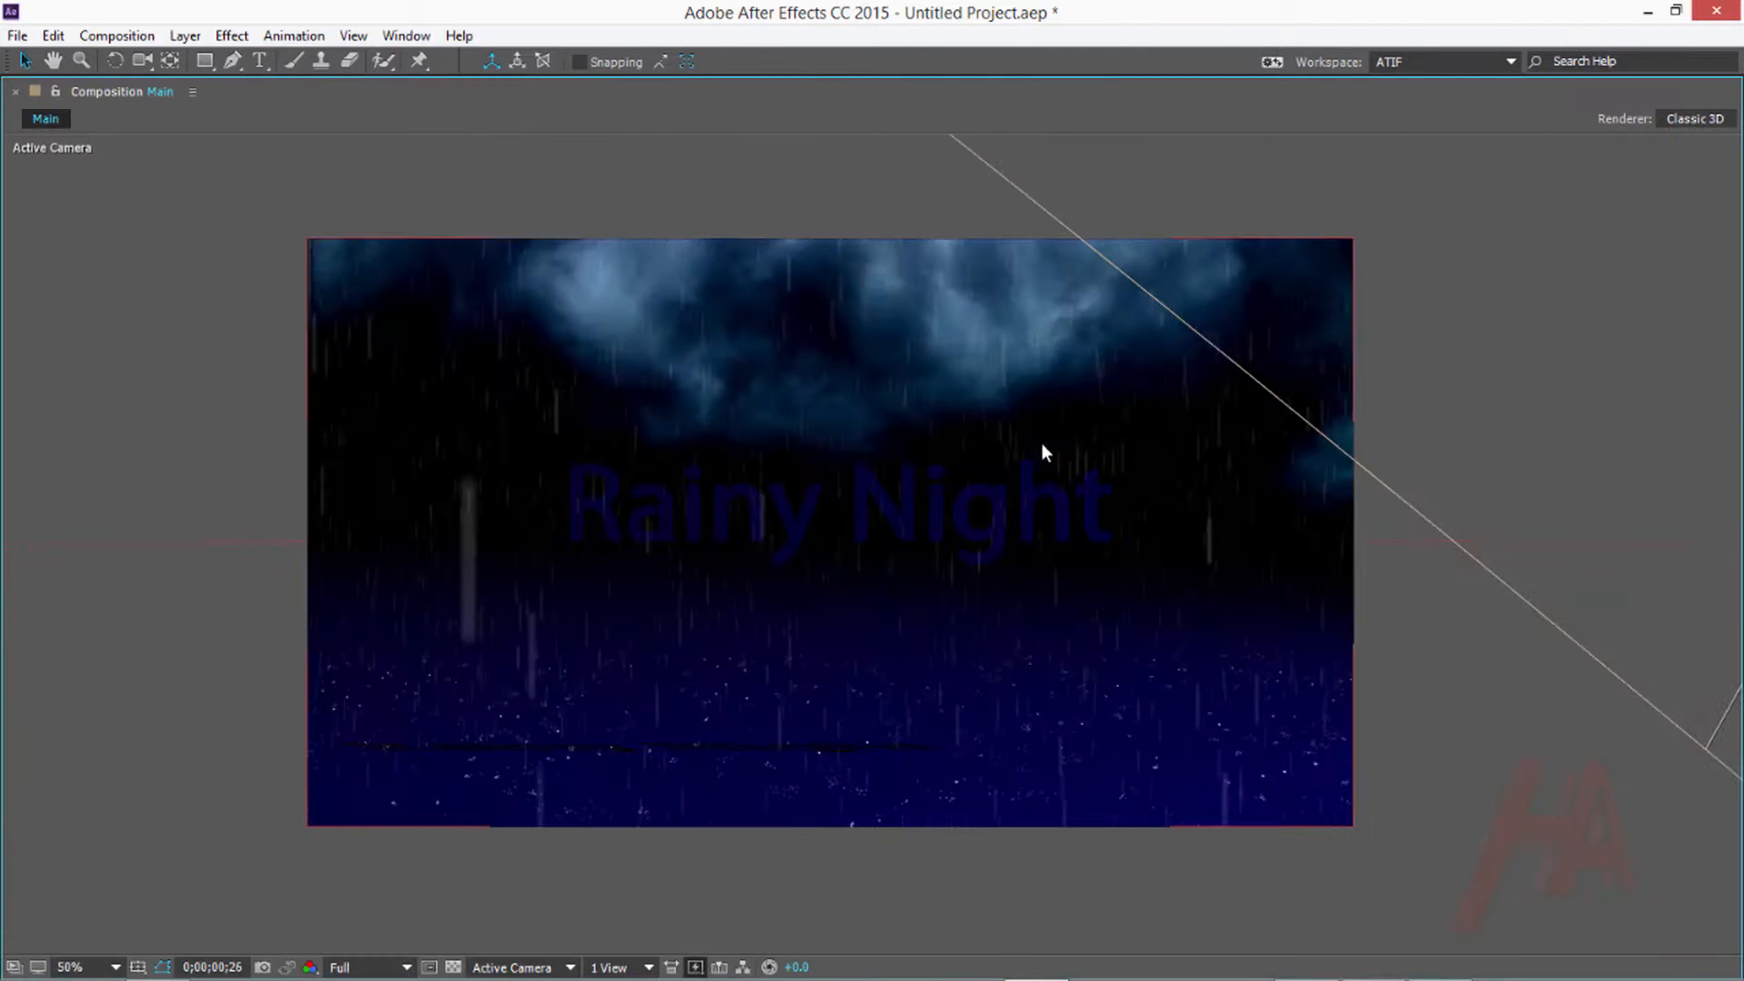
key("KP_0")
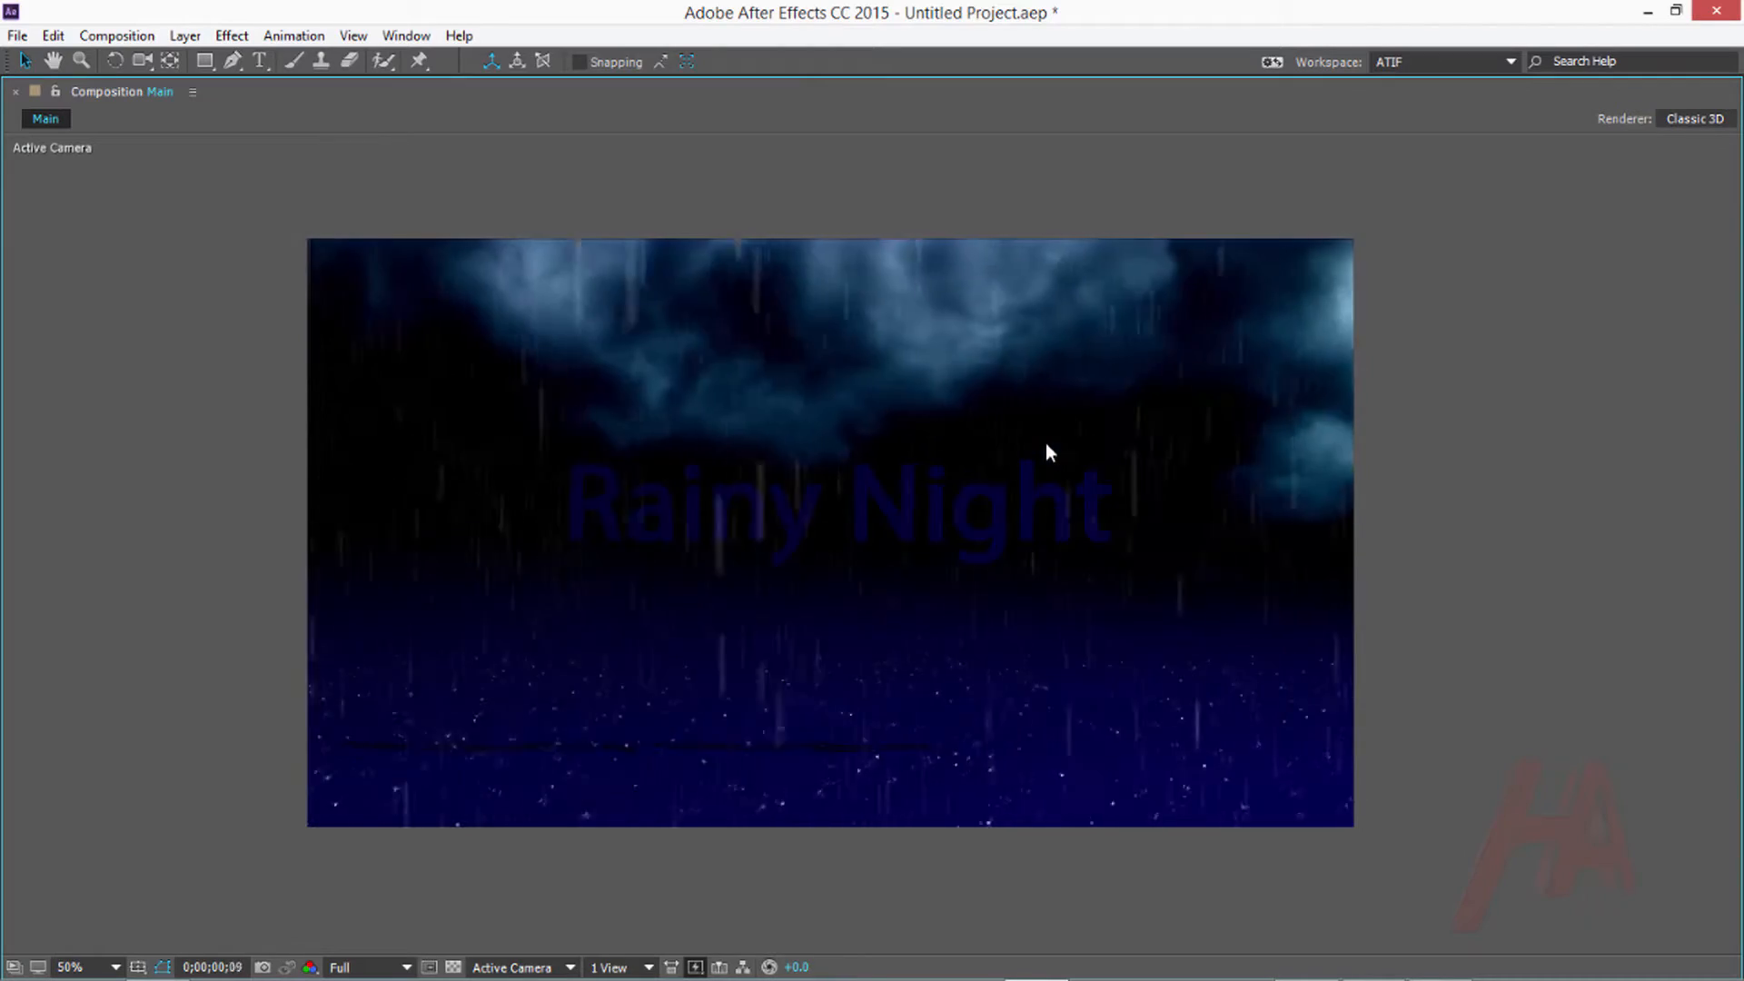
Stop the preview and play the rainy scene again in the enlarged composition view
key("space")
key("grave")
key("space")
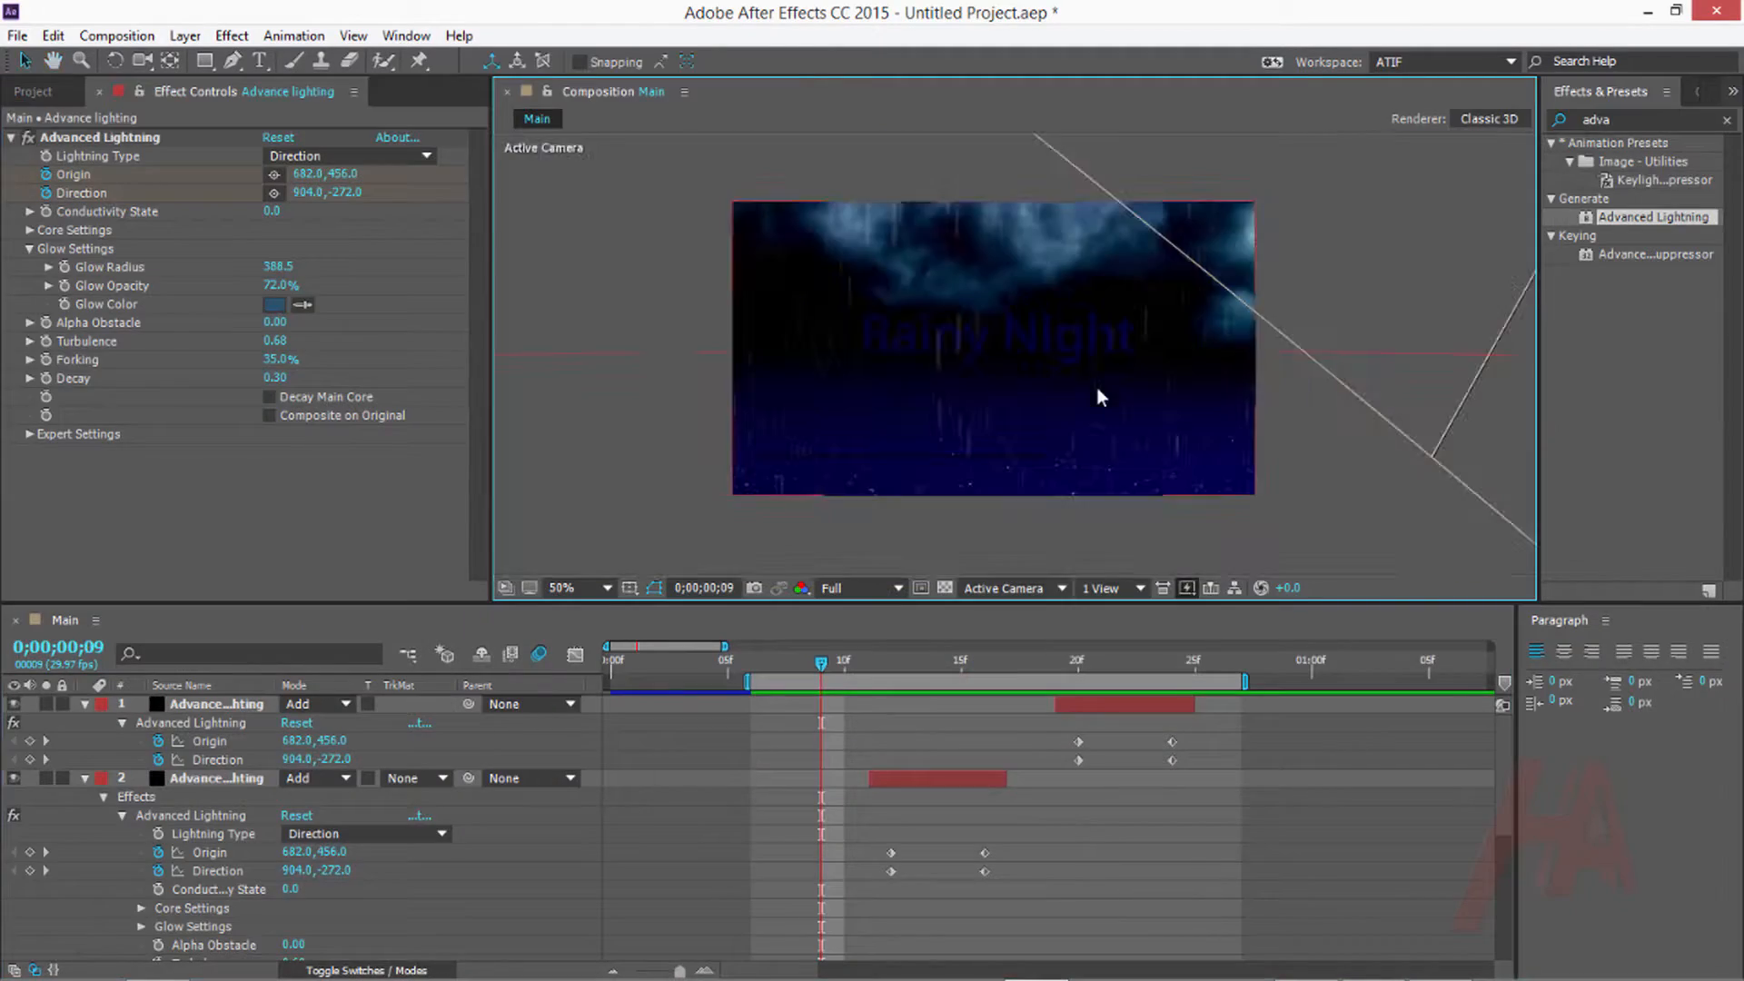
key("grave")
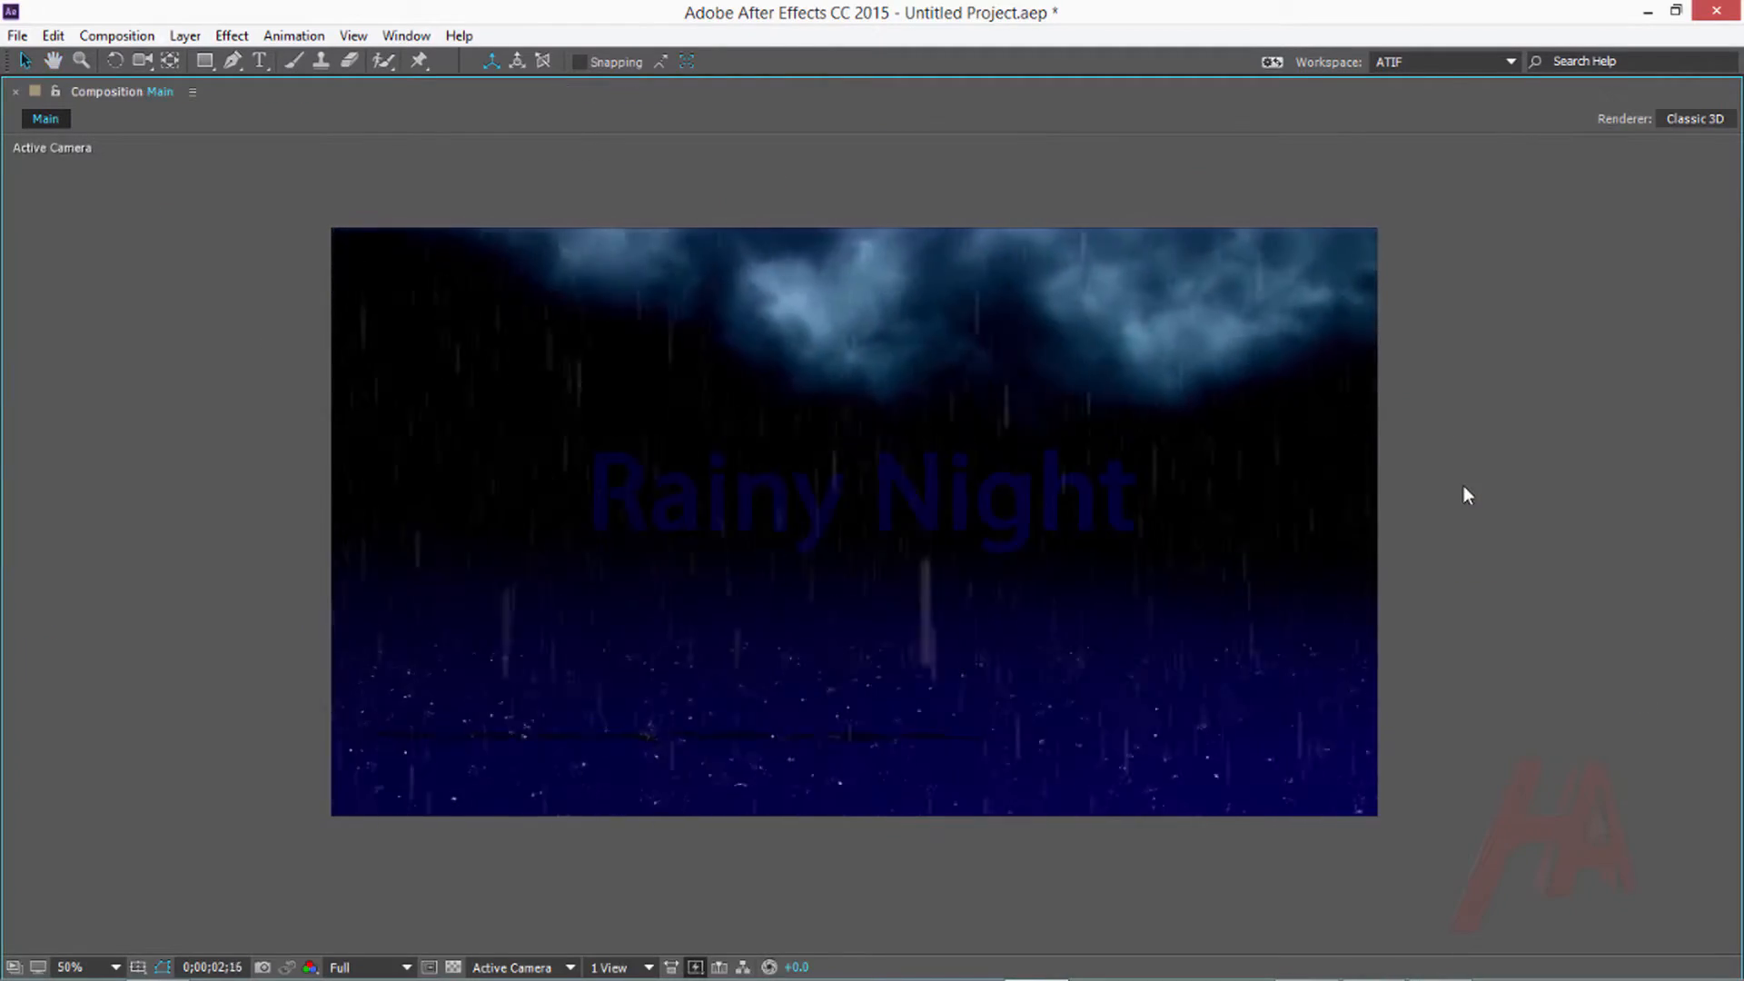